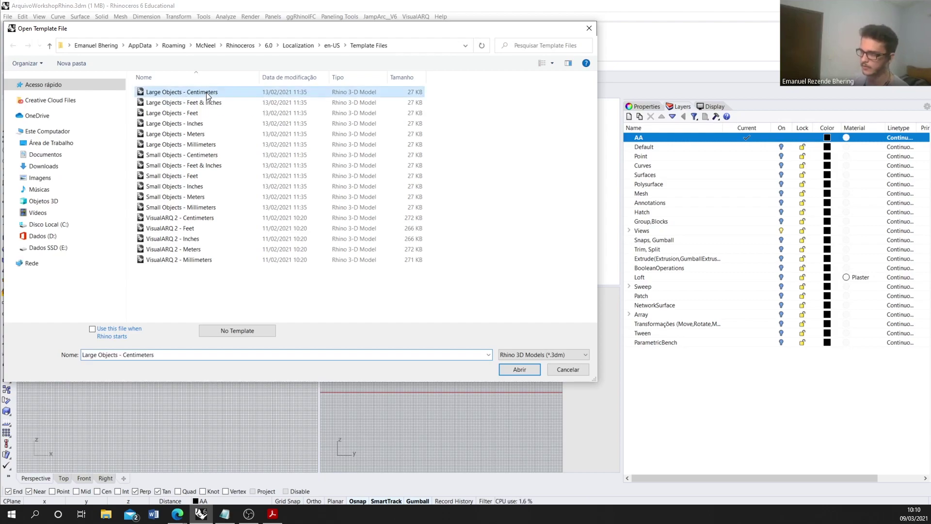
Step: Create a document from the Large Objects - Centimeters template, and reopen the recent file ArquivoWorkshopRhino
click(531, 371)
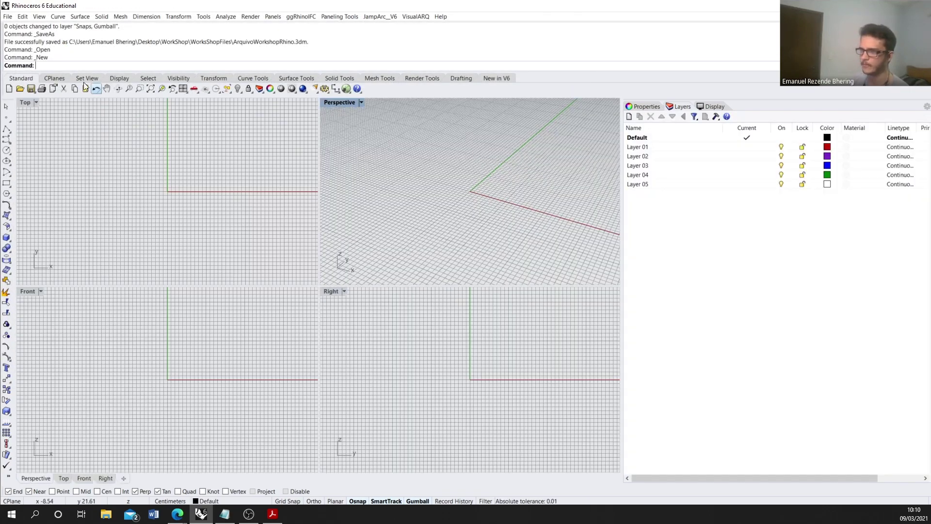
click(8, 17)
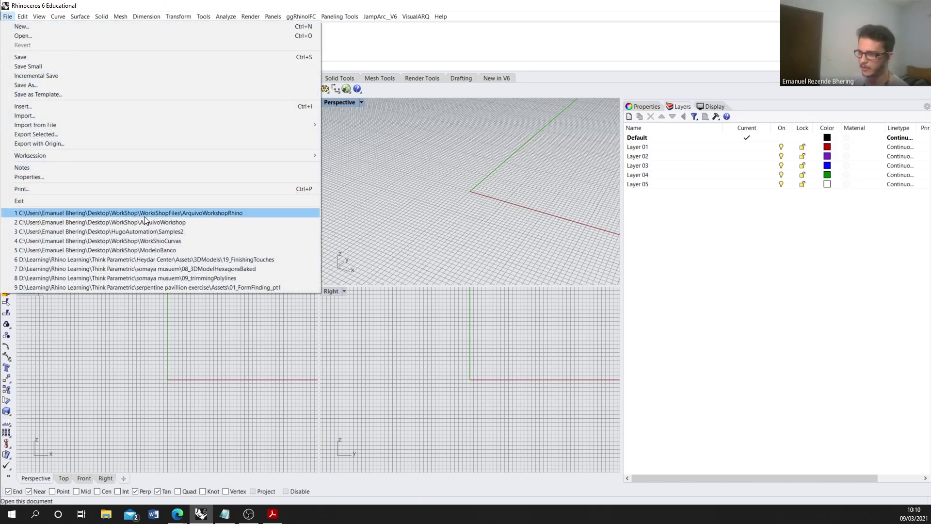
click(160, 214)
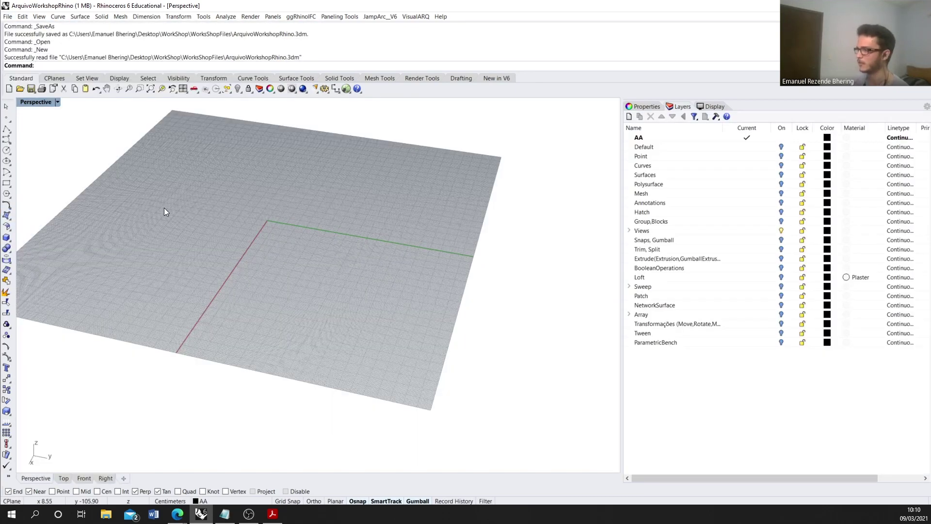
Step: Show the four-viewport layout and try drawing a polyline near the origin in the Perspective view
double_click(35, 102)
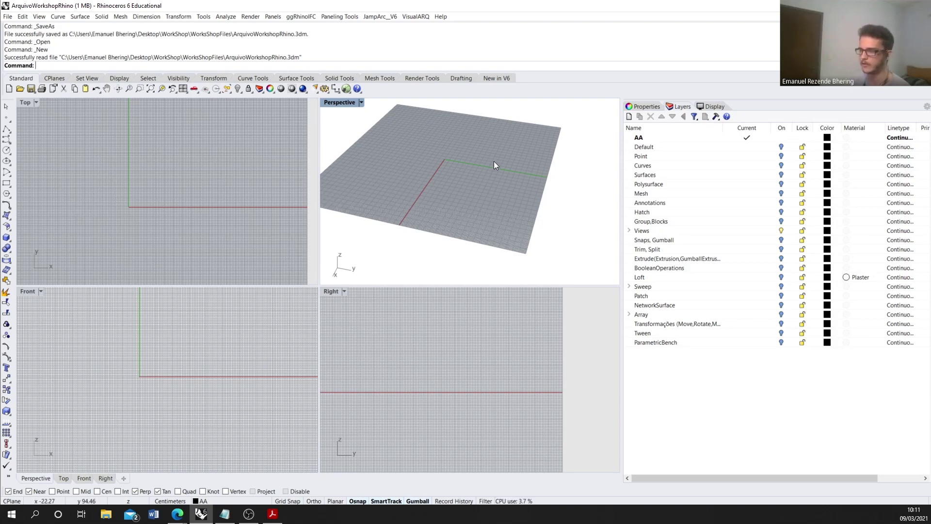
click(7, 128)
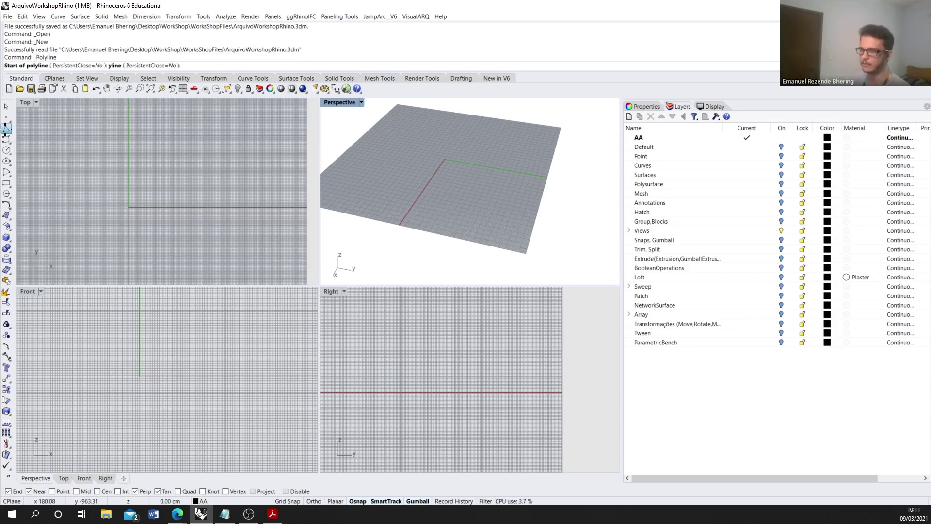
click(414, 163)
click(448, 170)
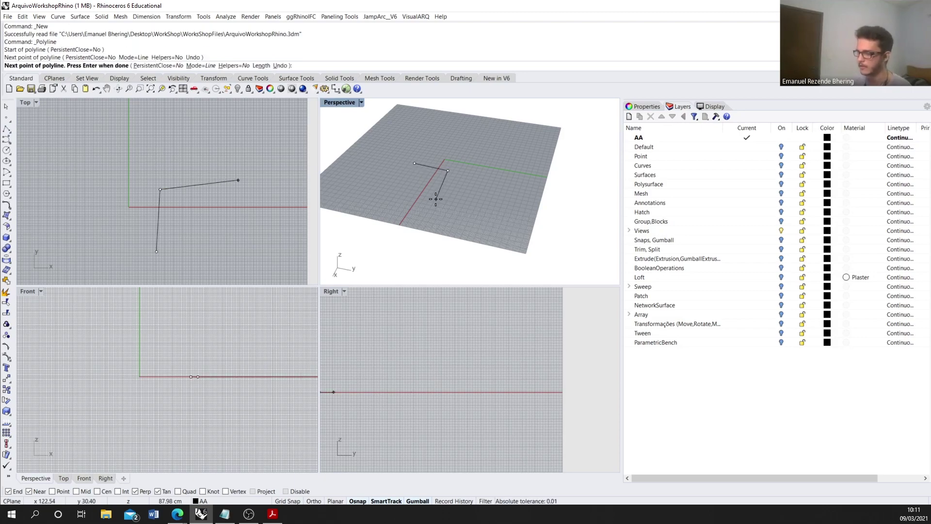
key(Escape)
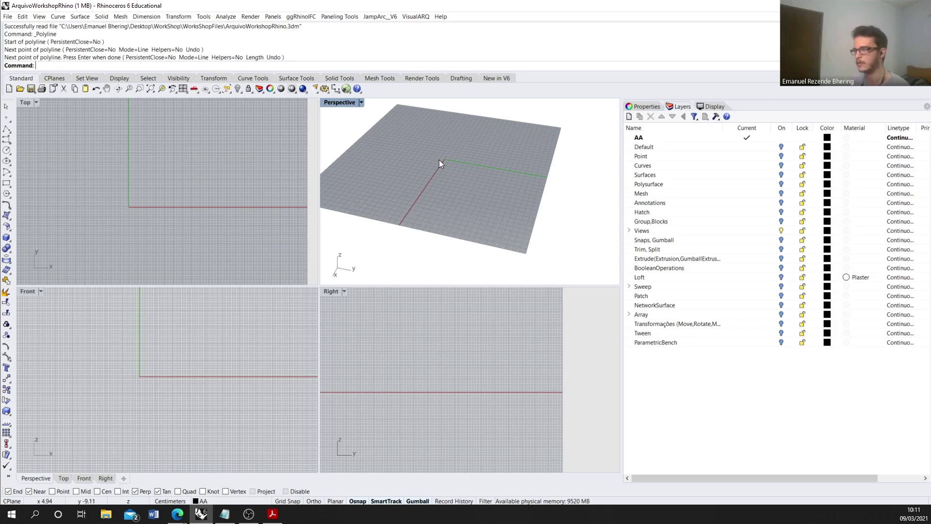
Step: Draw an open degree-3 curve with five control points looping around the origin in the Perspective view
scroll(440, 160, up, 4)
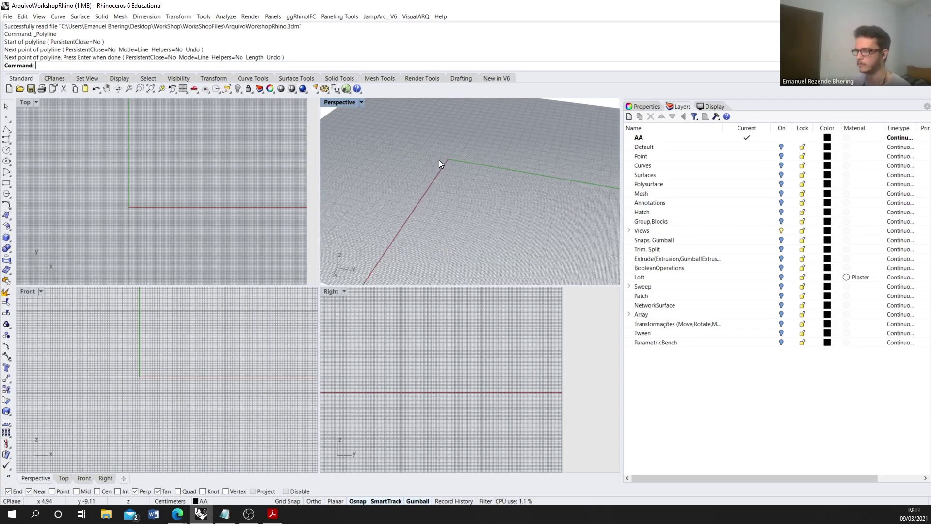
key(BackSpace)
text(C)
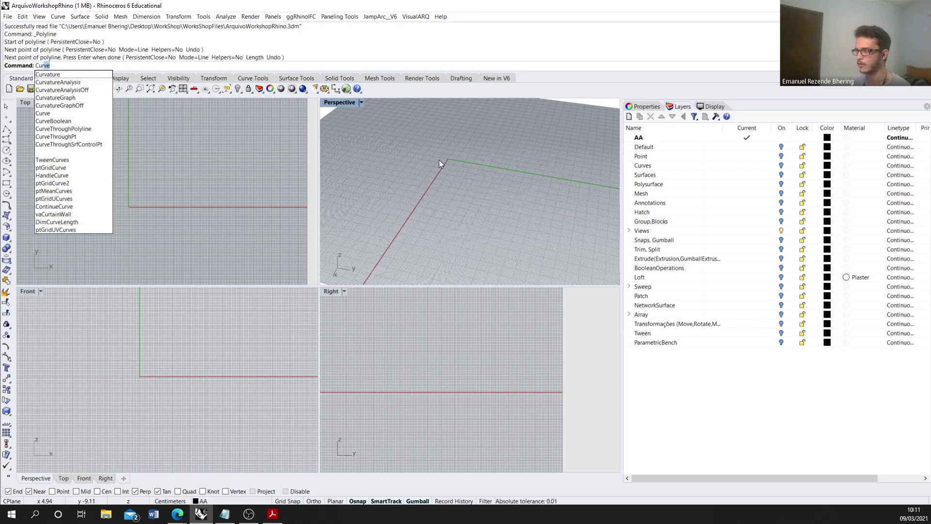
text(ur)
key(Return)
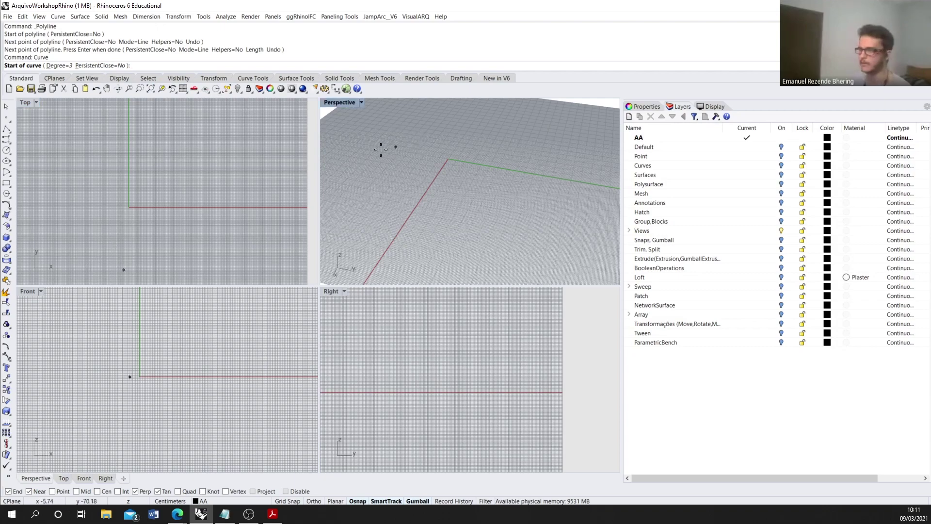
scroll(406, 177, down, 6)
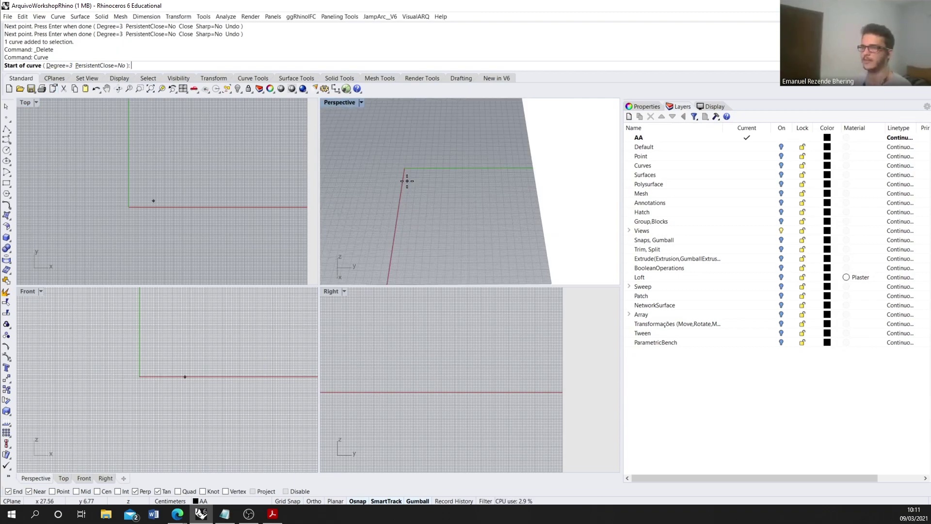
click(404, 144)
click(470, 173)
click(450, 219)
click(362, 222)
click(357, 187)
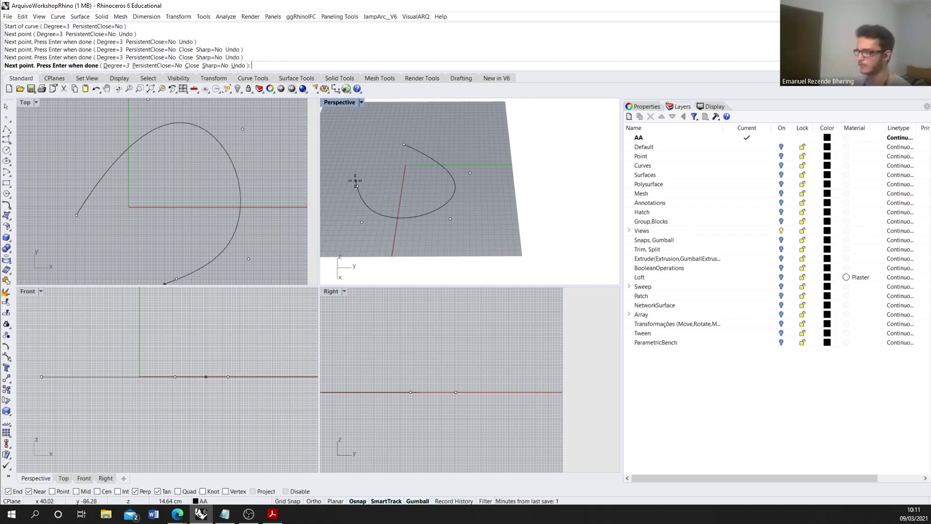
right_click(358, 183)
right_drag(359, 184, 435, 200)
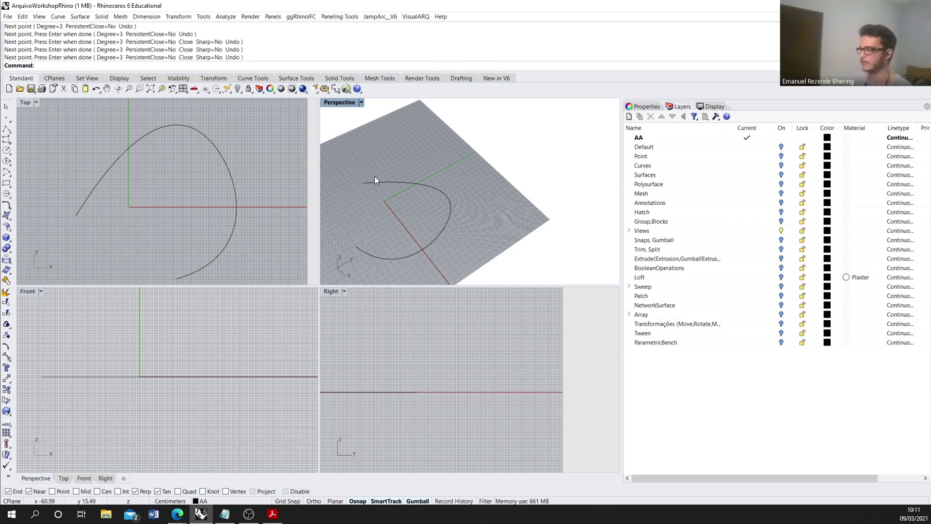
right_drag(340, 201, 390, 179)
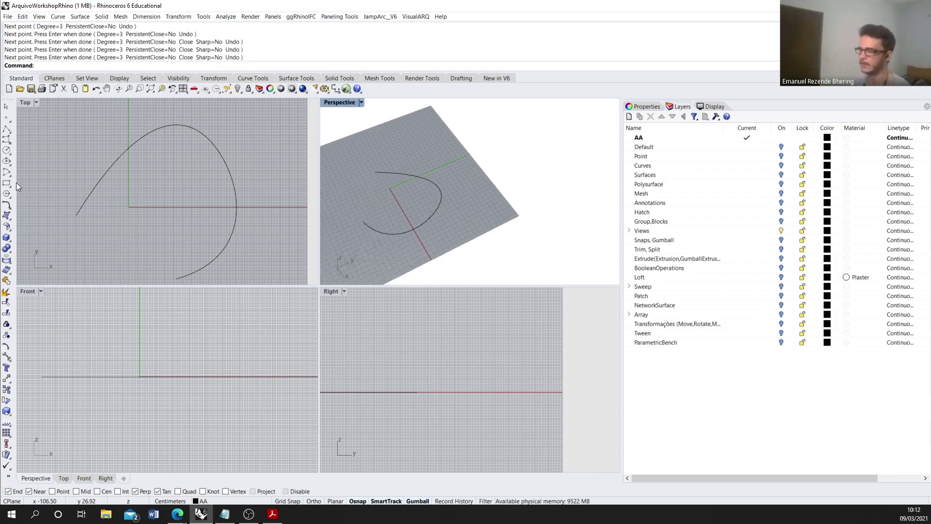
Step: Draw an open zigzag polyline with three segments beside the curve in the Perspective view
click(7, 130)
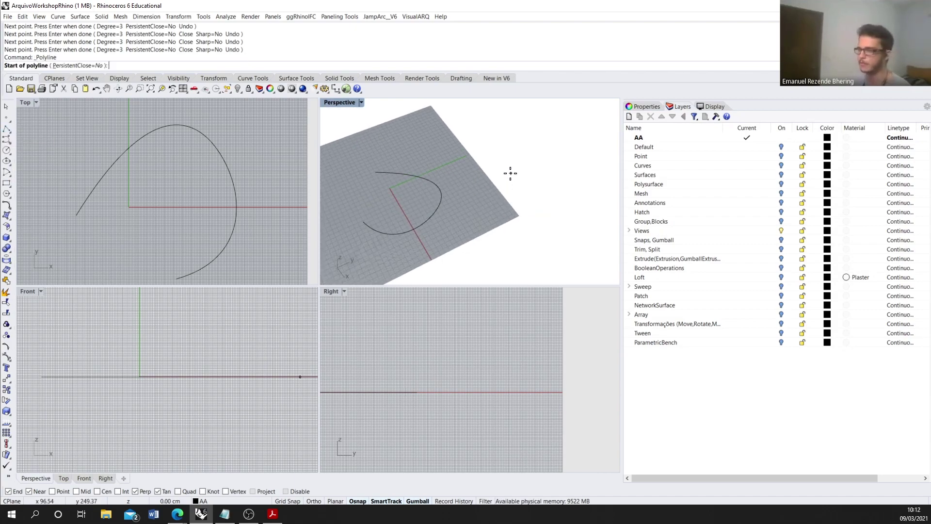
right_drag(509, 173, 459, 158)
click(456, 142)
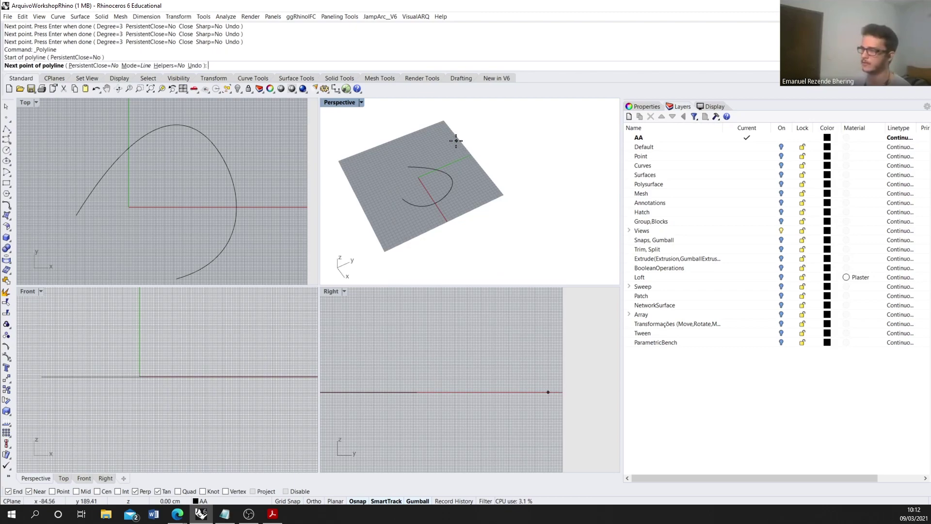
click(406, 152)
click(464, 173)
click(480, 227)
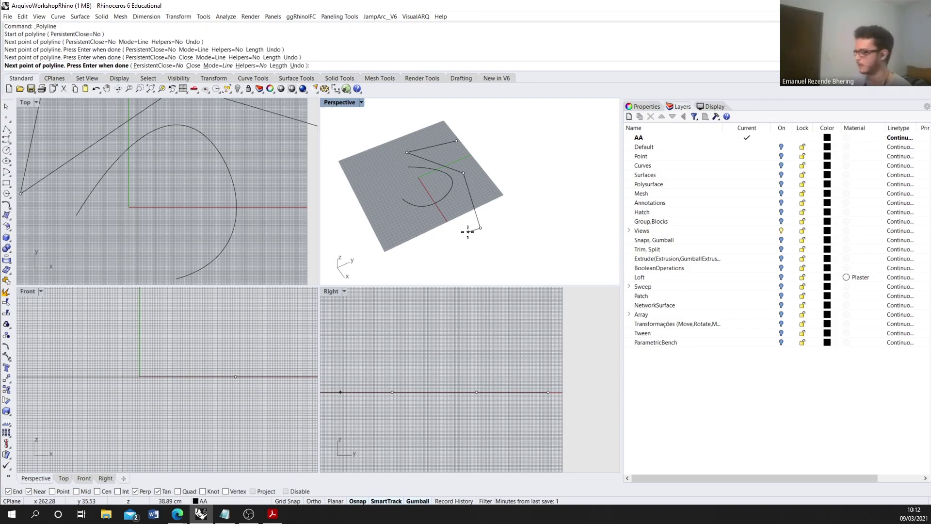
right_click(469, 232)
mouse_move(507, 187)
right_down()
mouse_move(482, 136)
mouse_move(428, 193)
mouse_move(495, 193)
right_up()
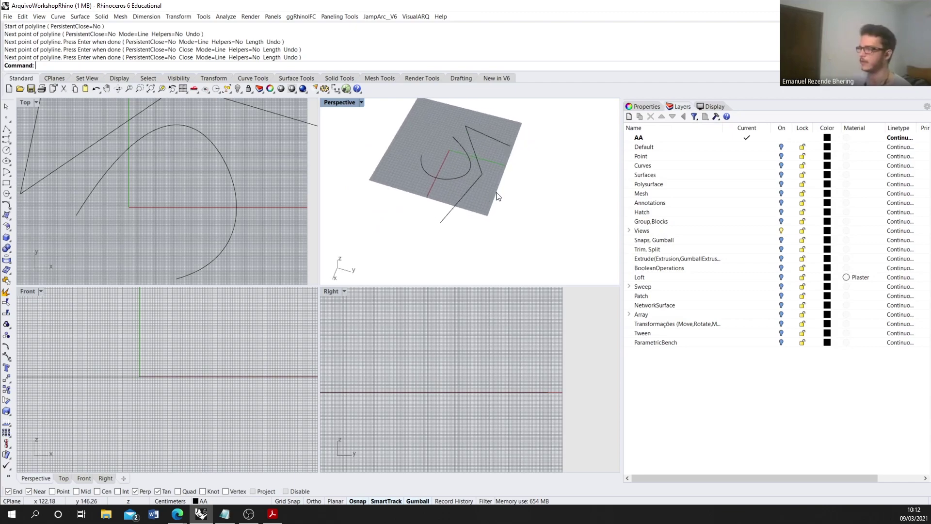
Step: Maximize the Perspective view and delete both the freeform curve and the polyline
double_click(338, 102)
drag(395, 179, 258, 264)
key(Delete)
scroll(281, 191, up, 3)
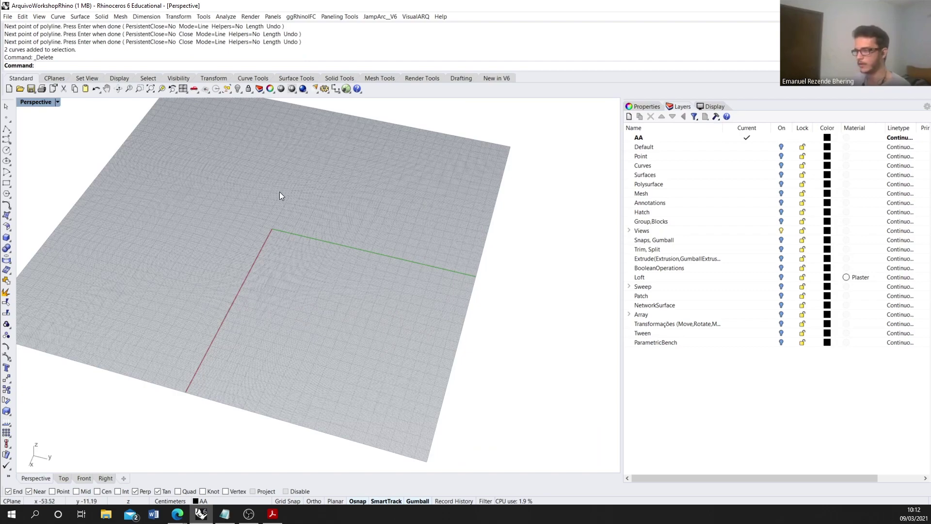
Step: Switch back and forth between the four-viewport layout and the maximized Perspective view, ending on Perspective
double_click(45, 104)
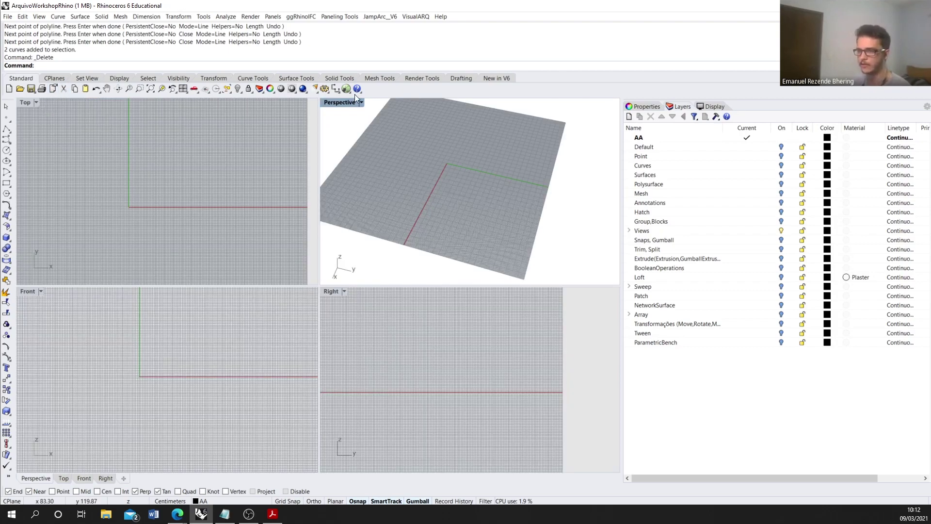
double_click(330, 103)
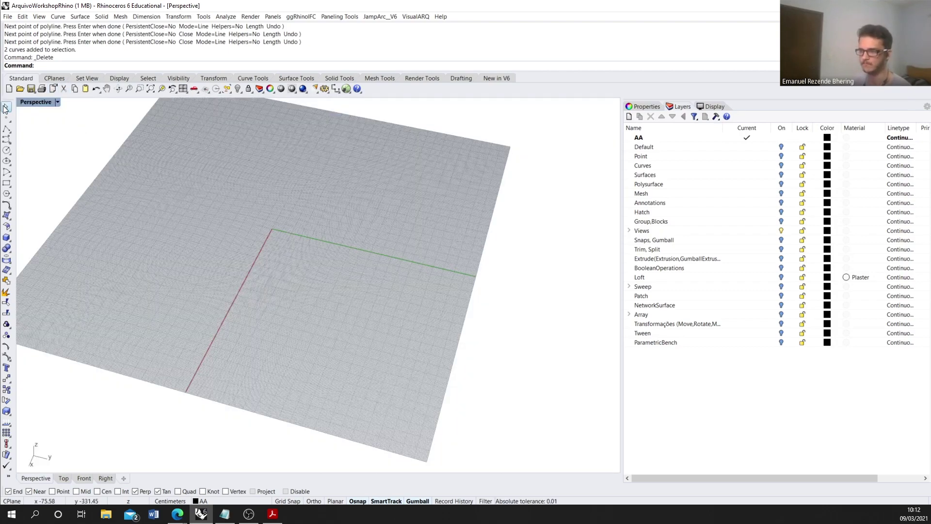
double_click(32, 103)
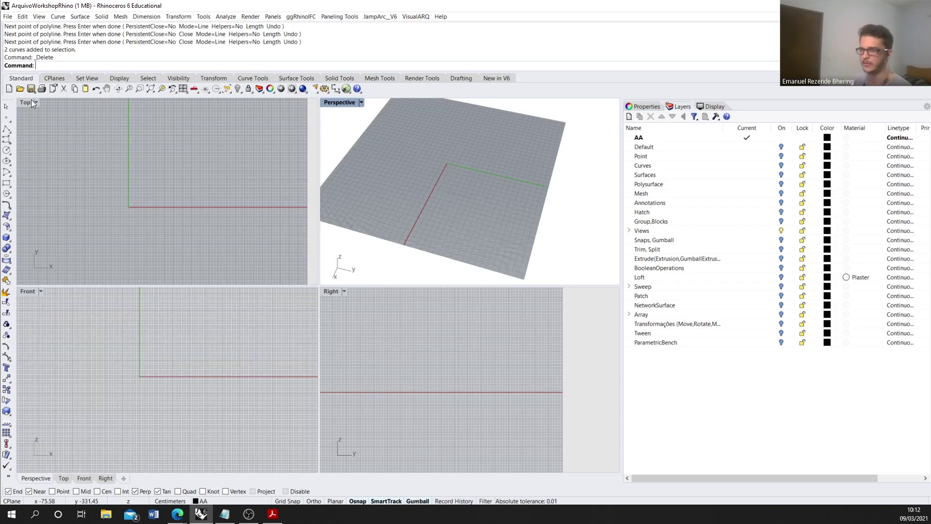
double_click(339, 103)
right_drag(320, 173, 312, 174)
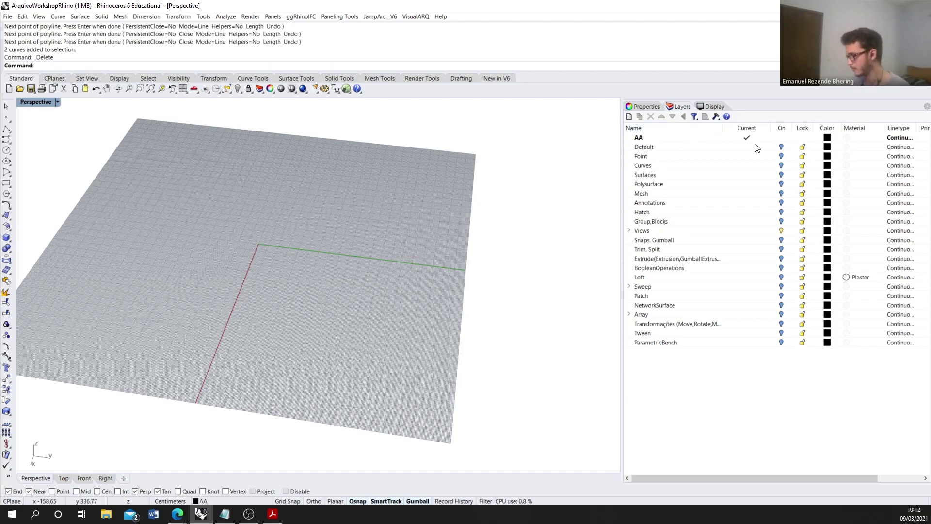
Step: Turn on the Default, Point, Curves, Surfaces, Polysurface, Mesh, Annotations, Hatch and Group,Blocks layers
click(781, 146)
click(781, 156)
click(781, 165)
click(781, 174)
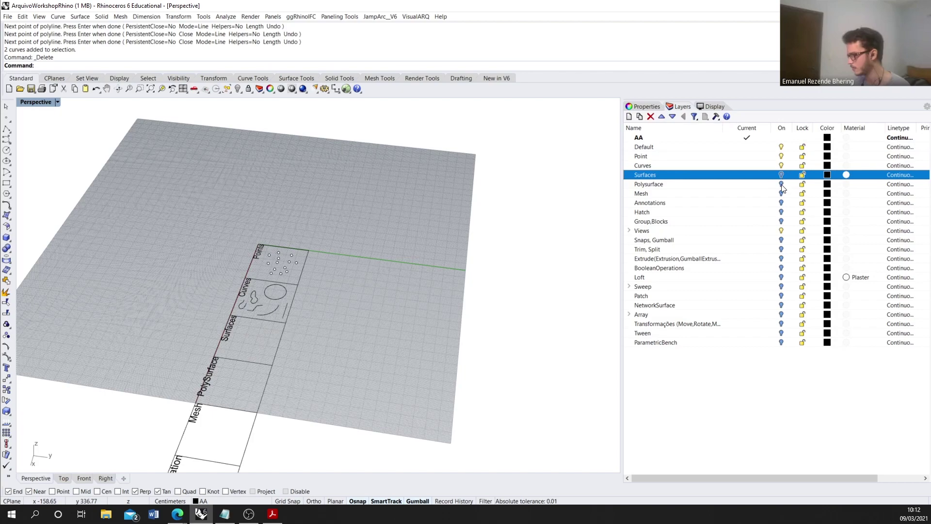
click(782, 184)
click(782, 194)
click(782, 203)
click(782, 219)
click(781, 212)
Step: Examine the row of labelled object-type examples, focusing closely on the samples in the Points cell
mouse_move(292, 311)
right_down()
mouse_move(249, 321)
mouse_move(421, 344)
mouse_move(380, 348)
mouse_move(281, 394)
right_up()
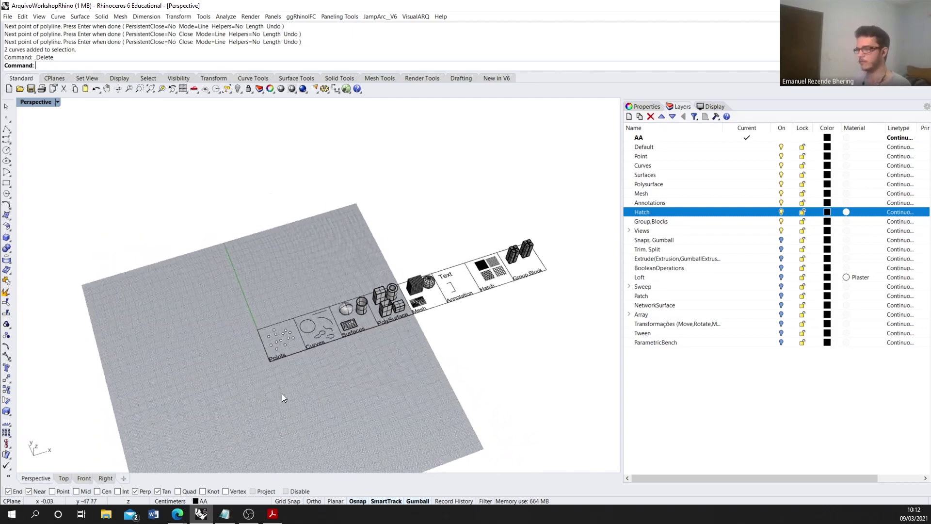
scroll(243, 332, up, 8)
right_drag(261, 301, 243, 284)
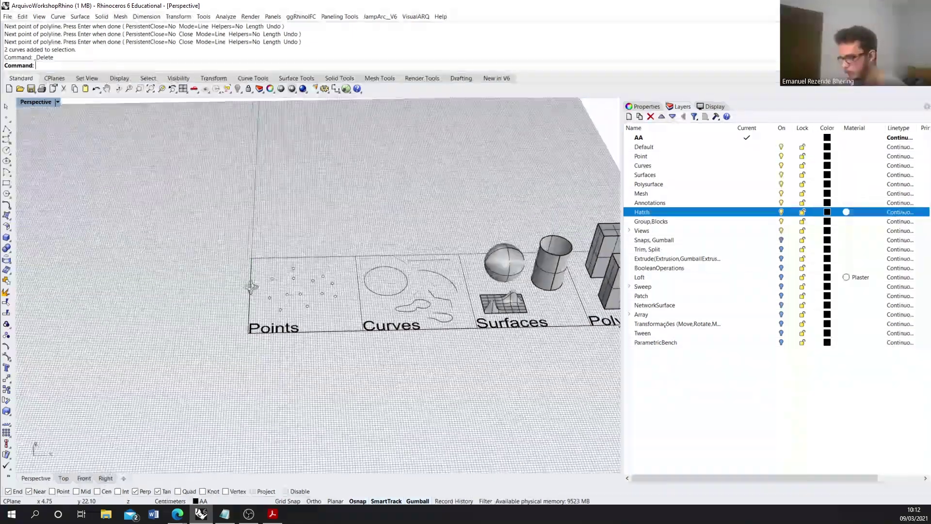
scroll(243, 284, down, 3)
scroll(243, 284, up, 3)
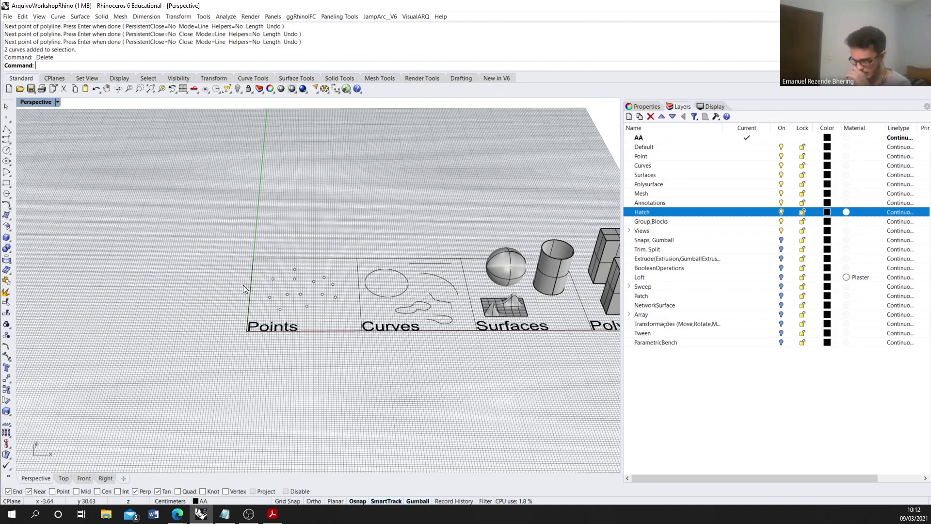
right_drag(244, 288, 284, 307)
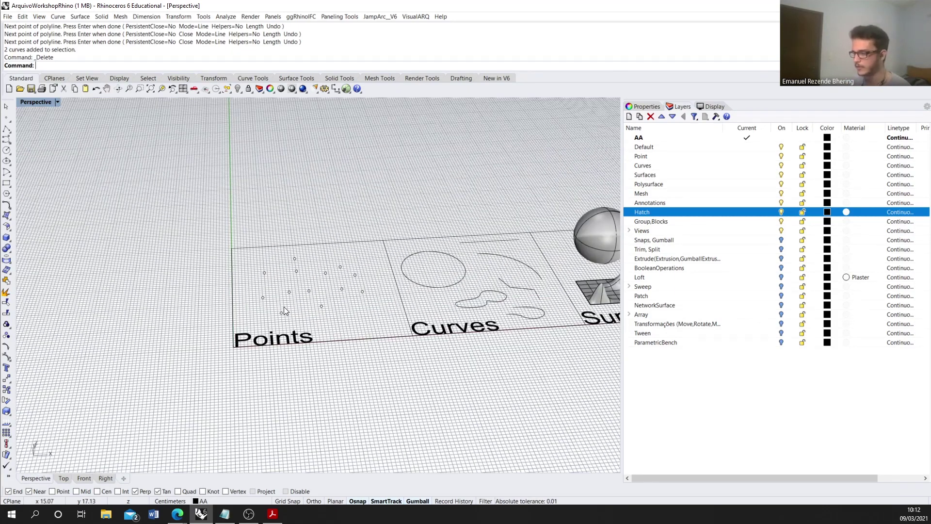
scroll(284, 310, up, 1)
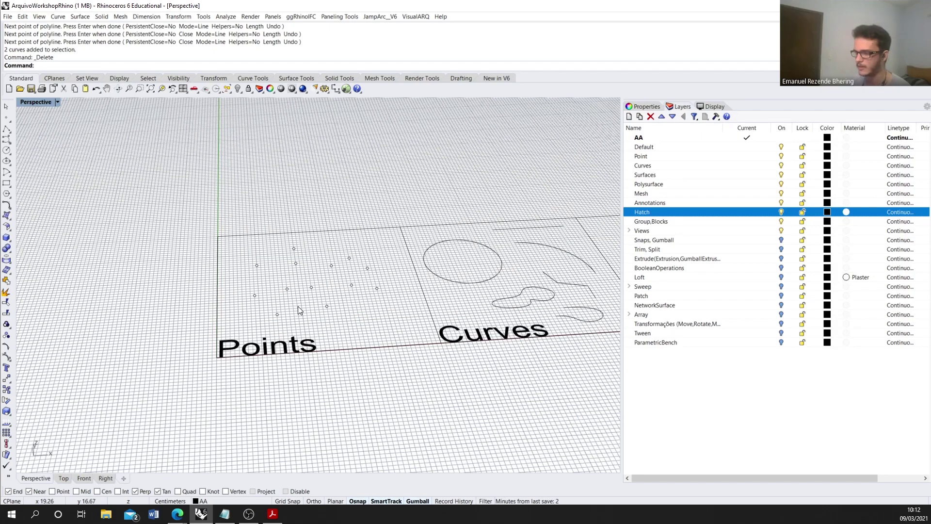
scroll(298, 311, up, 1)
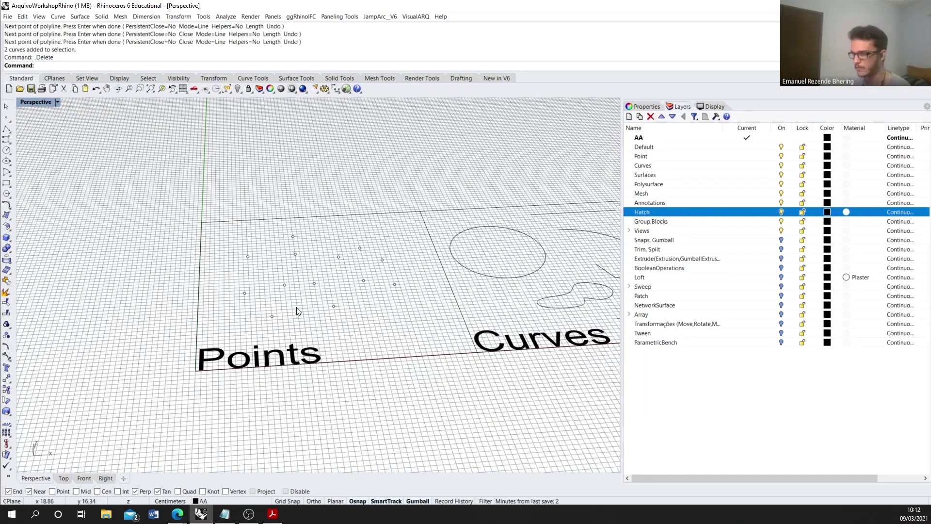
scroll(297, 307, down, 1)
scroll(295, 311, up, 2)
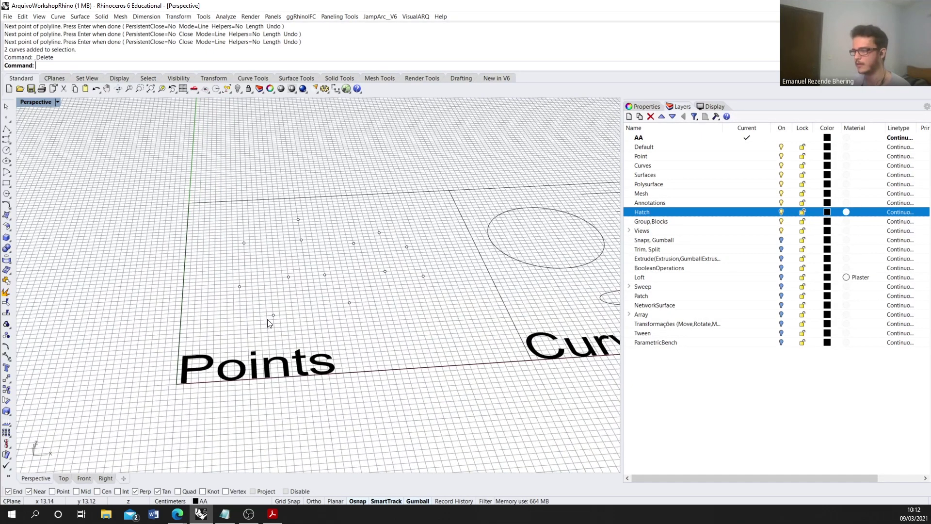
scroll(286, 300, down, 1)
scroll(305, 285, up, 1)
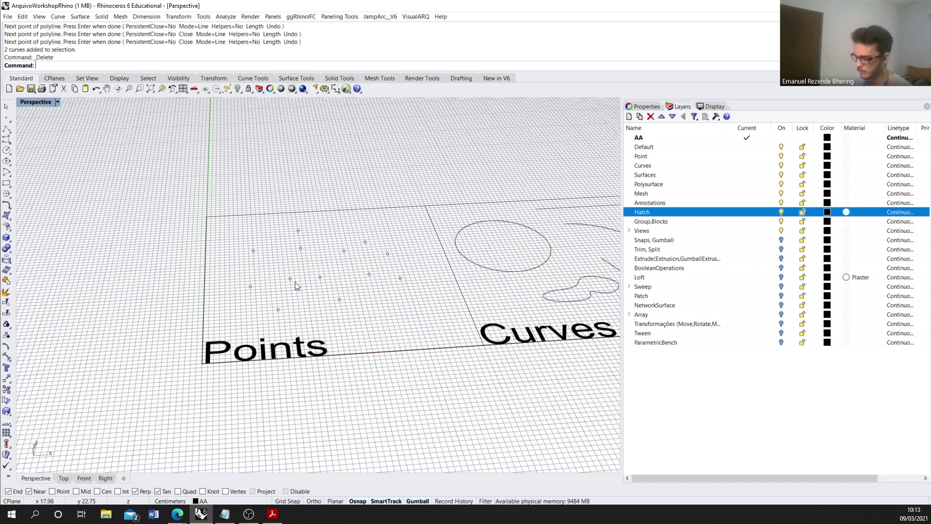
Step: Place a point object at the coordinates 5,7,10 with the Point command
key(Return)
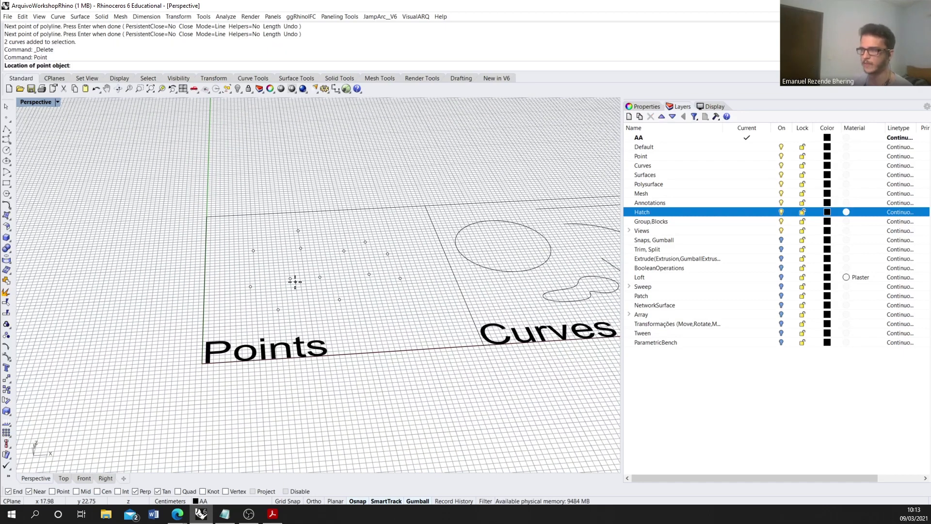
click(310, 197)
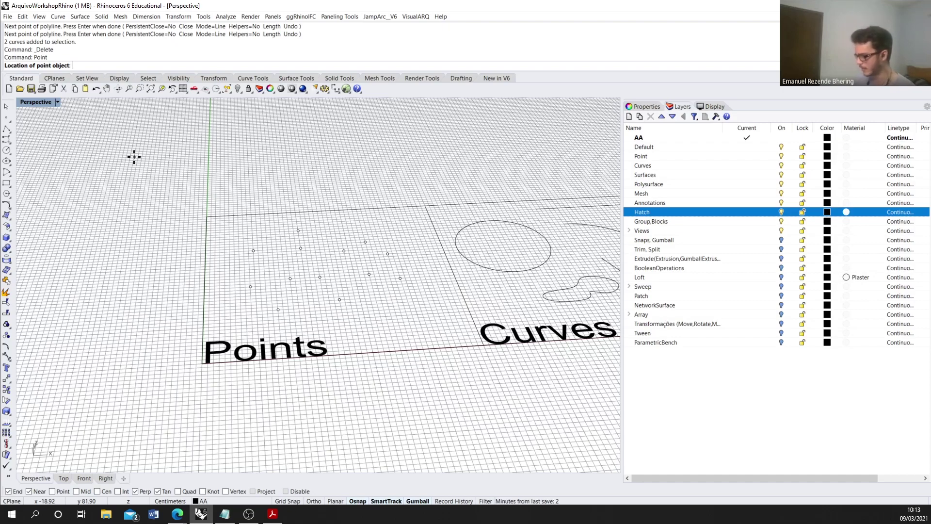
text(,710)
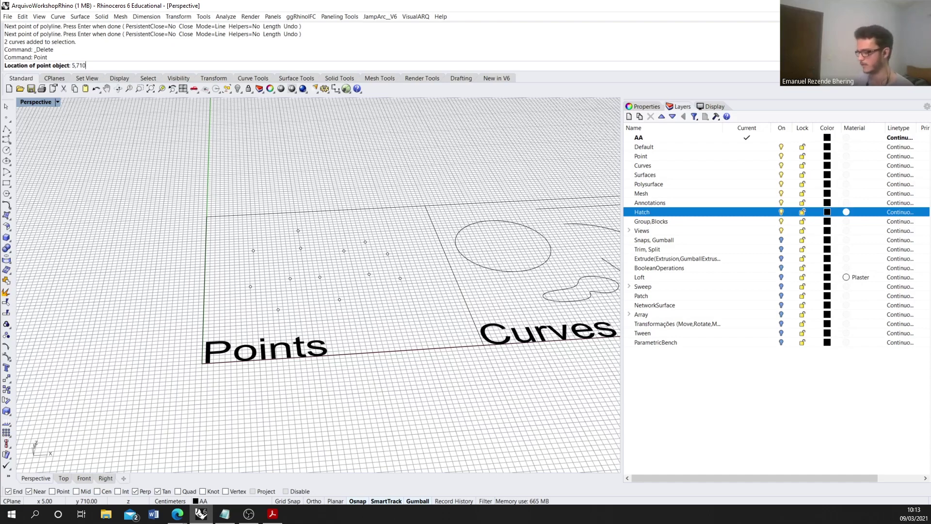
right_drag(216, 330, 225, 330)
key(BackSpace)
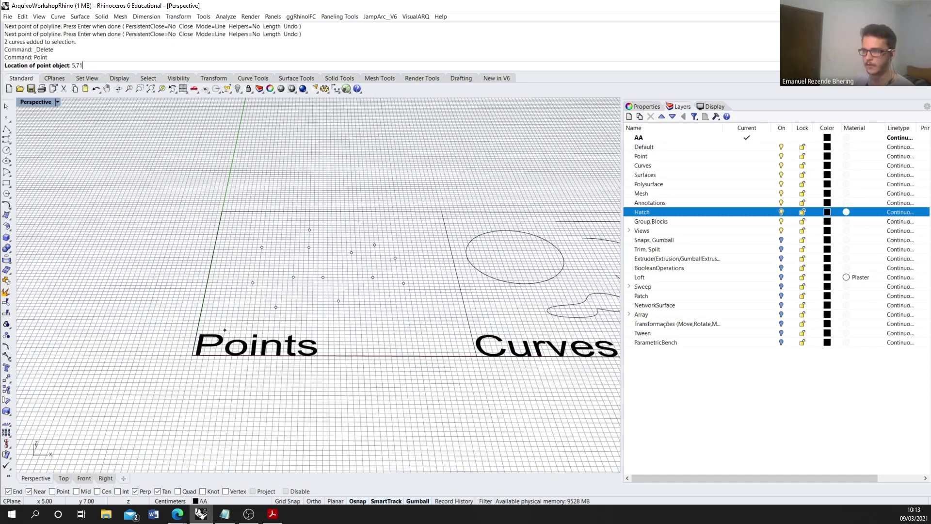
text(,10)
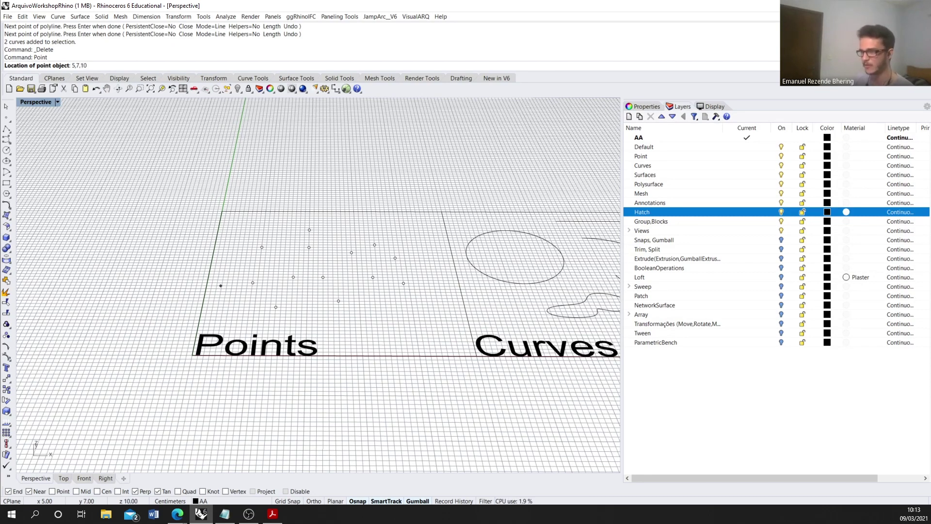
key(Return)
Step: Select the point placed at 5,7,10 and delete it
scroll(136, 157, down, 3)
right_drag(141, 162, 206, 178)
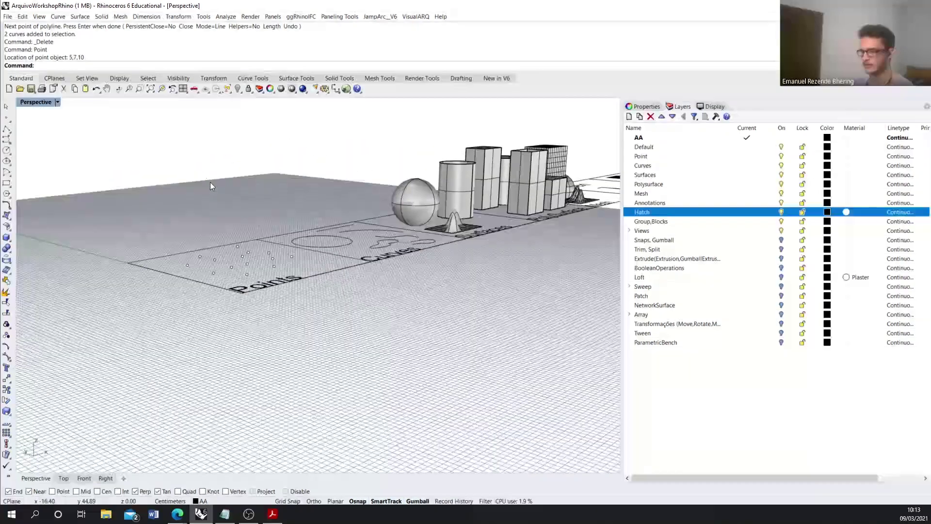
click(237, 249)
right_drag(214, 119, 91, 290)
key(Delete)
Step: Examine the samples in the Points and Curves cells, picking out the straight line and the circle
scroll(129, 262, up, 3)
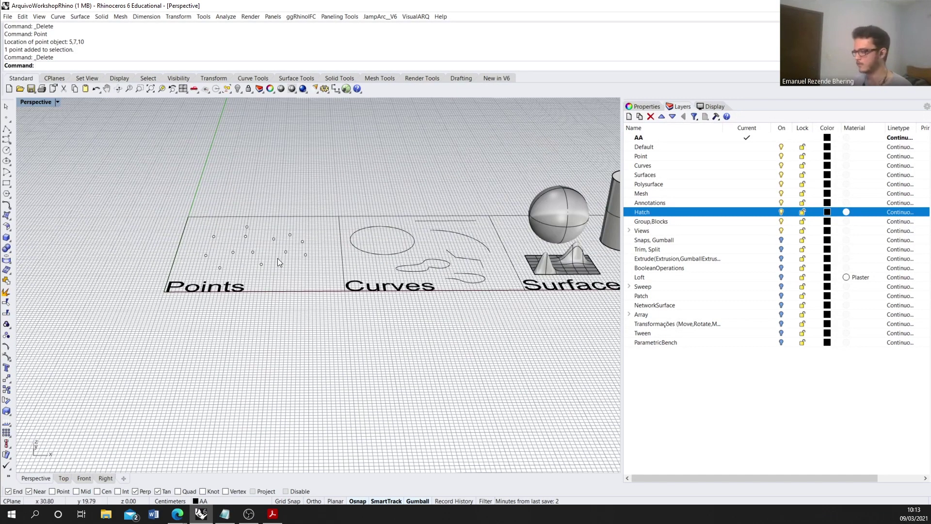
scroll(293, 264, up, 2)
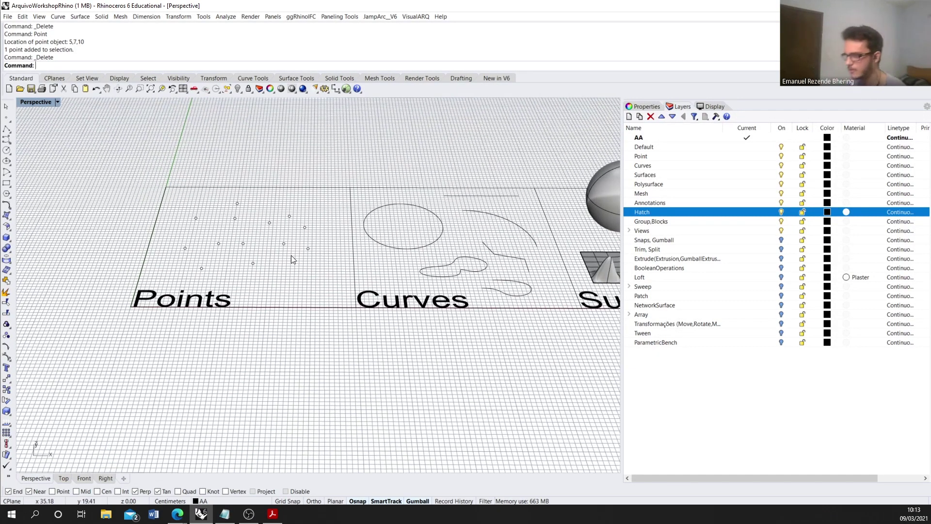
scroll(291, 255, down, 4)
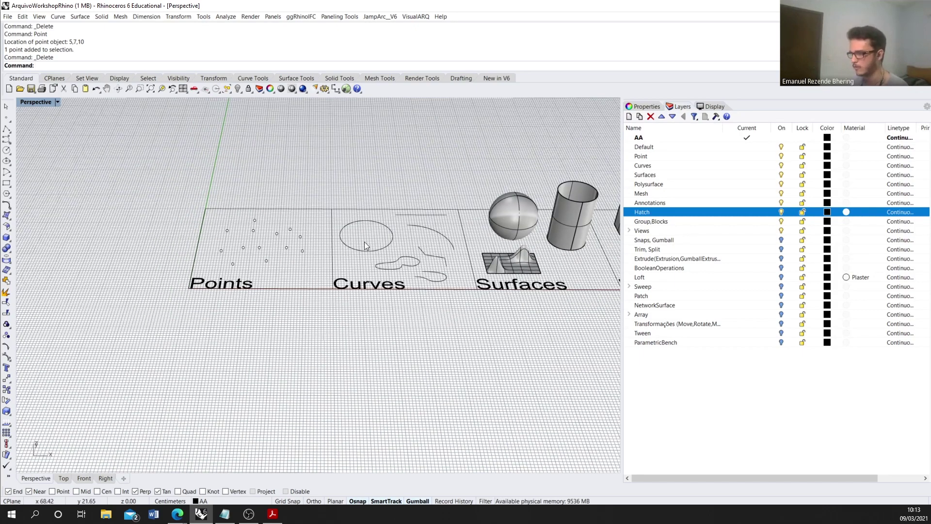
scroll(295, 305, up, 3)
scroll(252, 291, down, 2)
scroll(241, 286, up, 2)
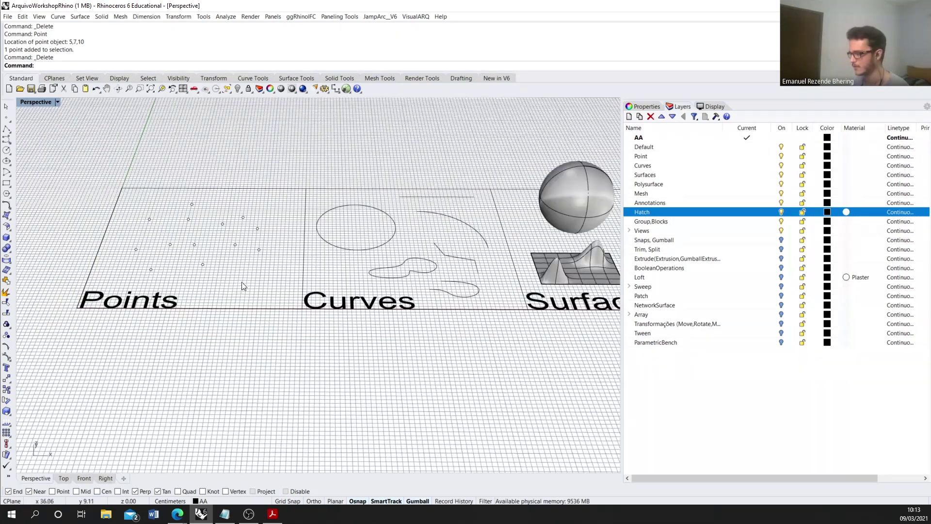
scroll(241, 287, up, 1)
scroll(226, 239, down, 2)
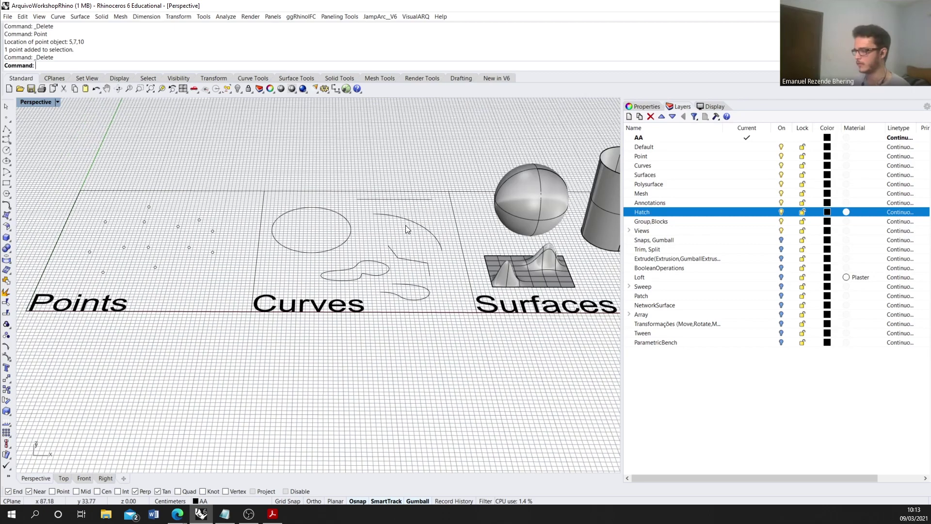
scroll(405, 226, up, 1)
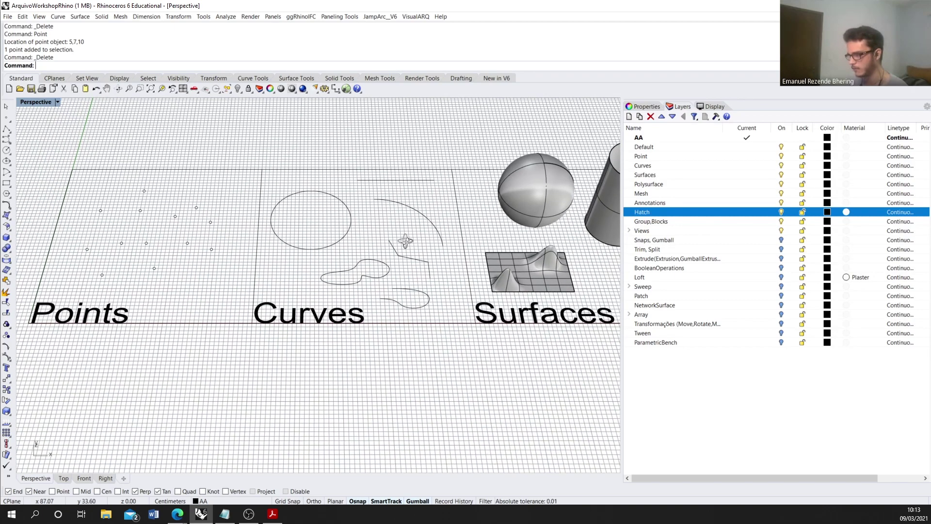
scroll(406, 240, up, 1)
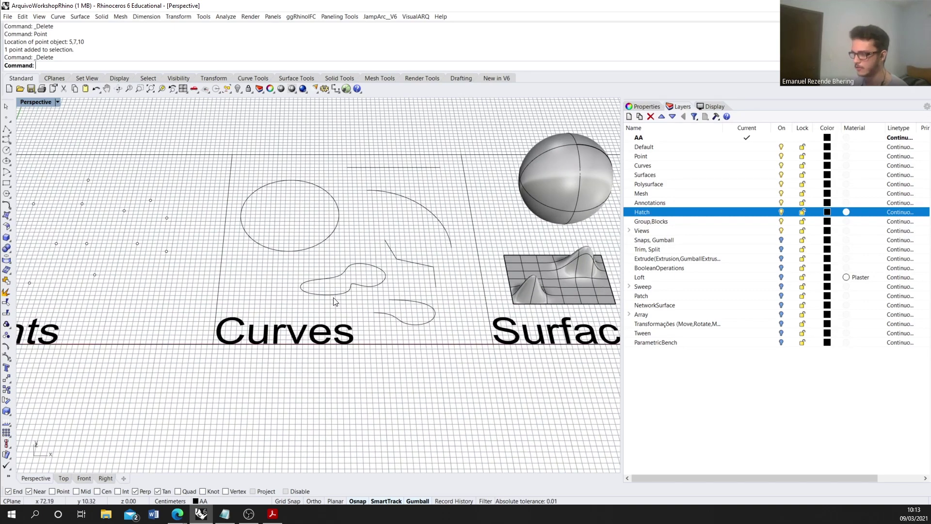
click(433, 165)
click(311, 250)
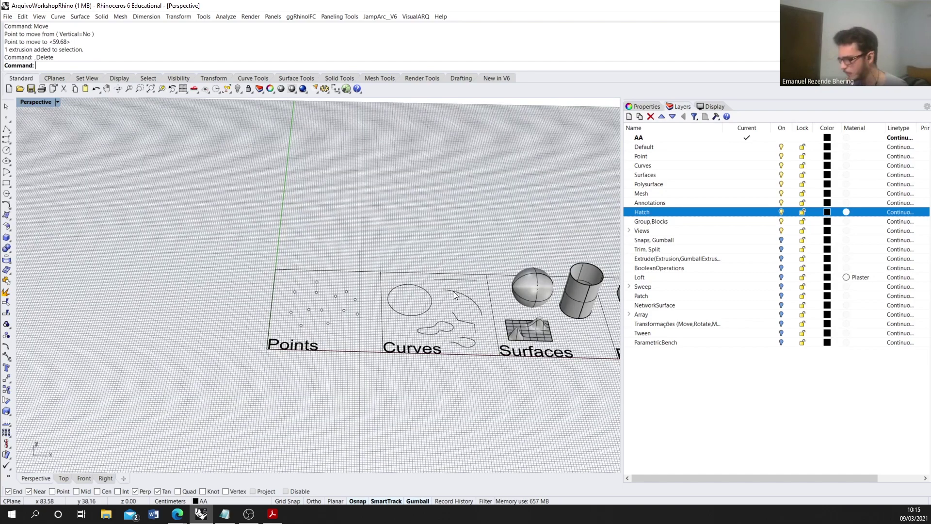
Step: Select the circle in the Curves cell and display its object properties
scroll(435, 314, up, 1)
scroll(447, 312, down, 2)
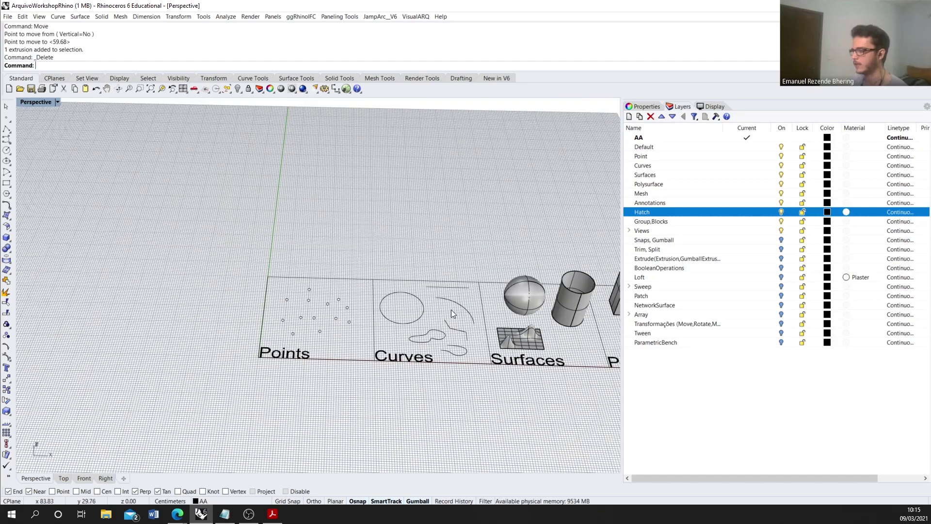
right_drag(449, 310, 427, 293)
right_drag(335, 322, 391, 267)
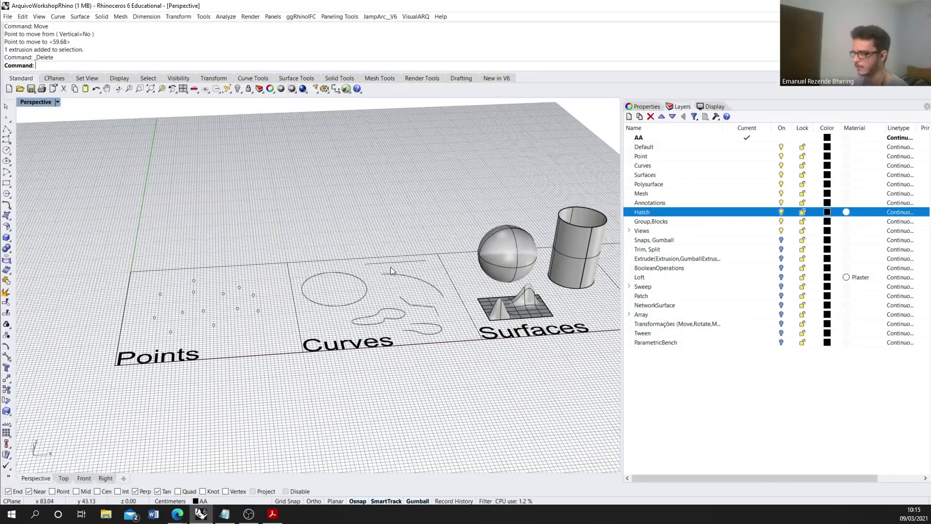
scroll(391, 267, up, 1)
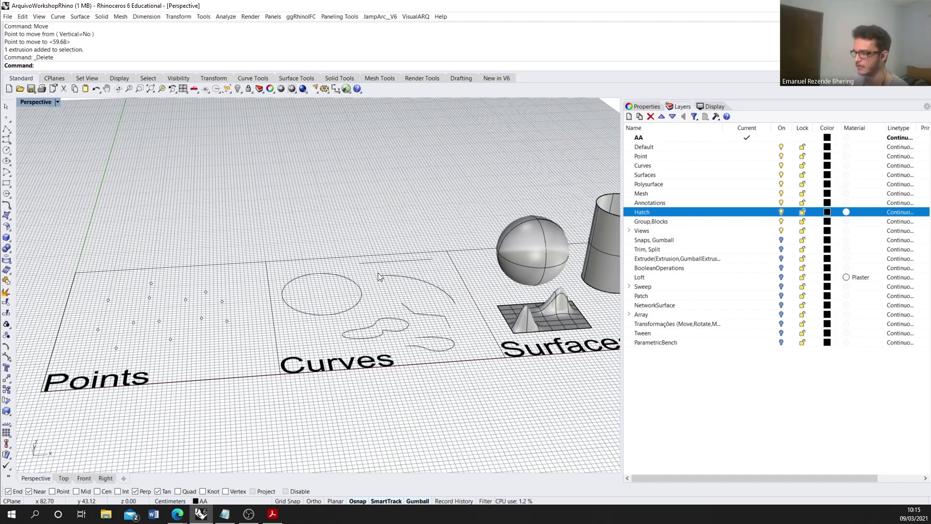
click(339, 275)
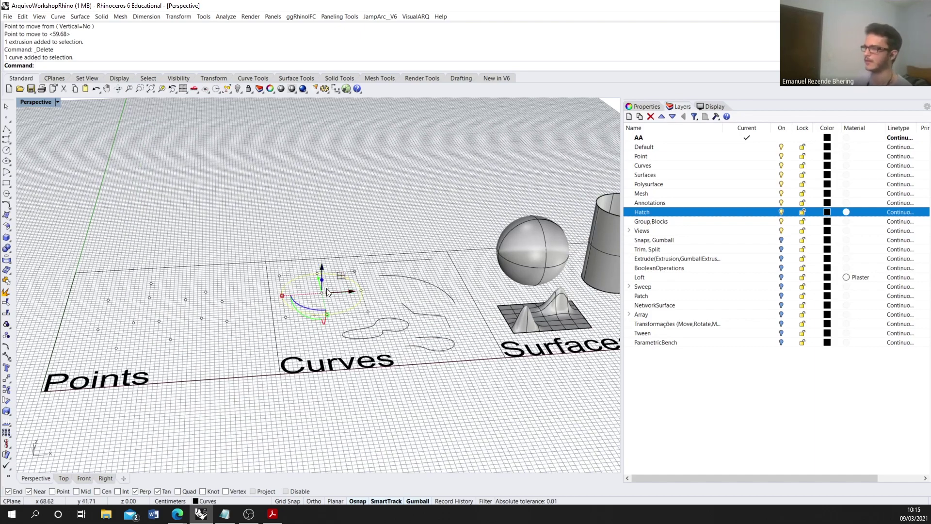
click(647, 106)
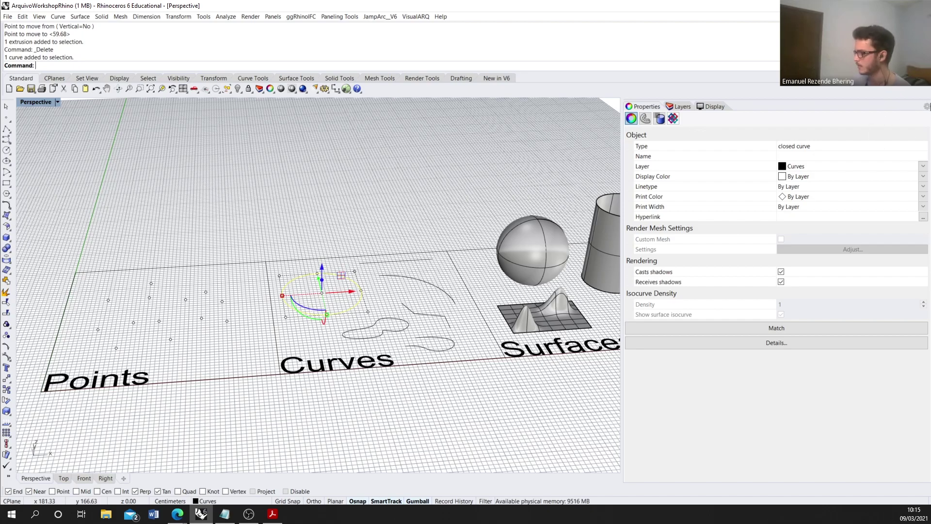
Step: Add the Grasshopper panel to the docked panels and show the Perspective viewport's display settings
click(926, 106)
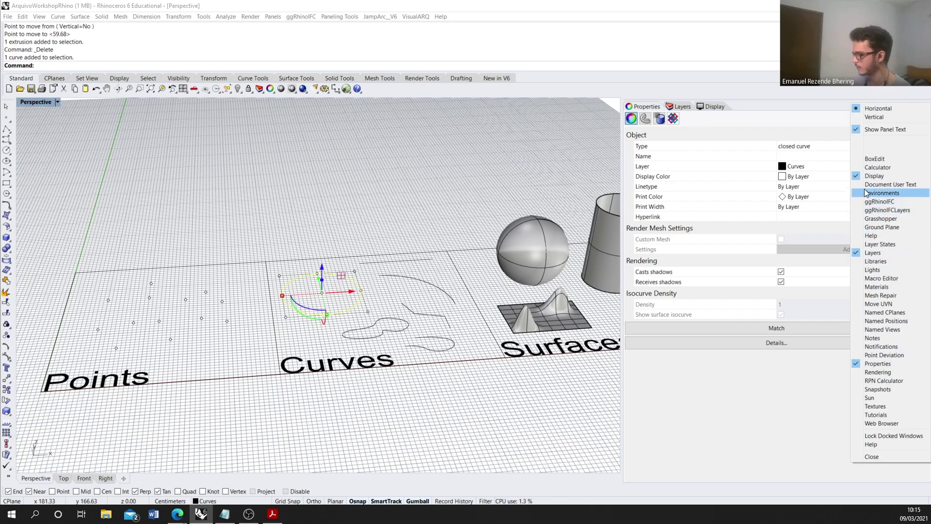
click(863, 218)
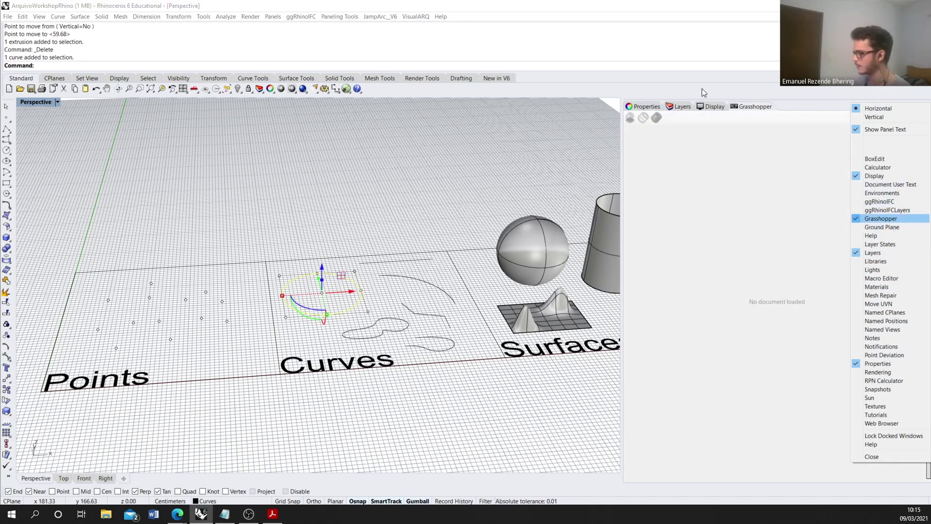
click(673, 152)
right_click(738, 108)
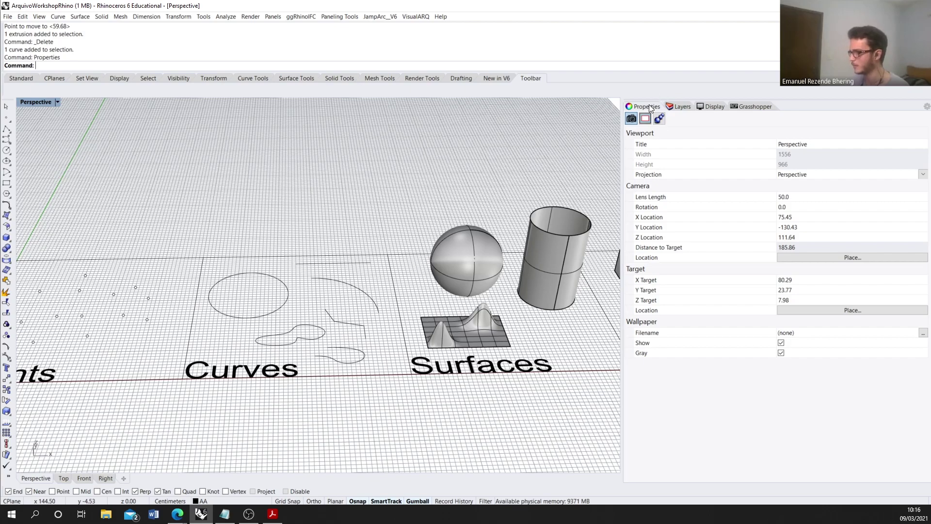
scroll(650, 108, down, 2)
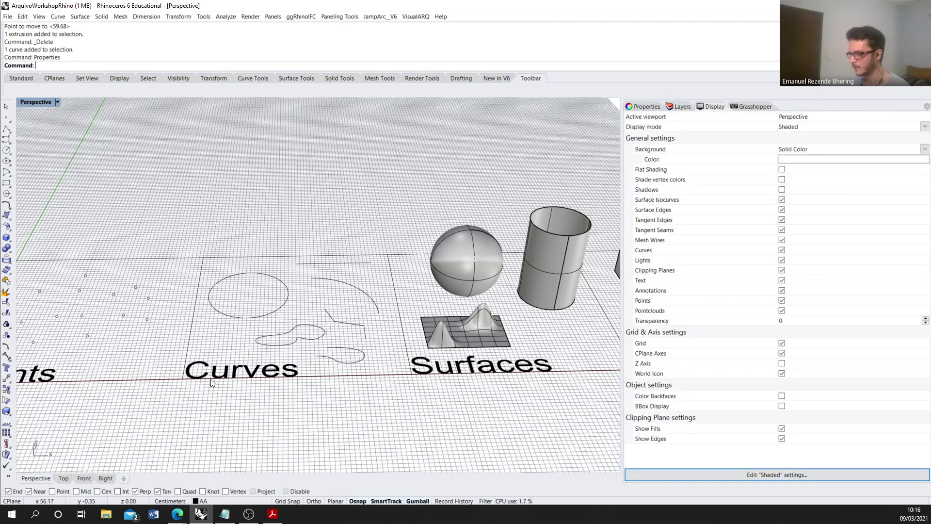
Step: Reselect the circle and check its object type in the properties
click(269, 315)
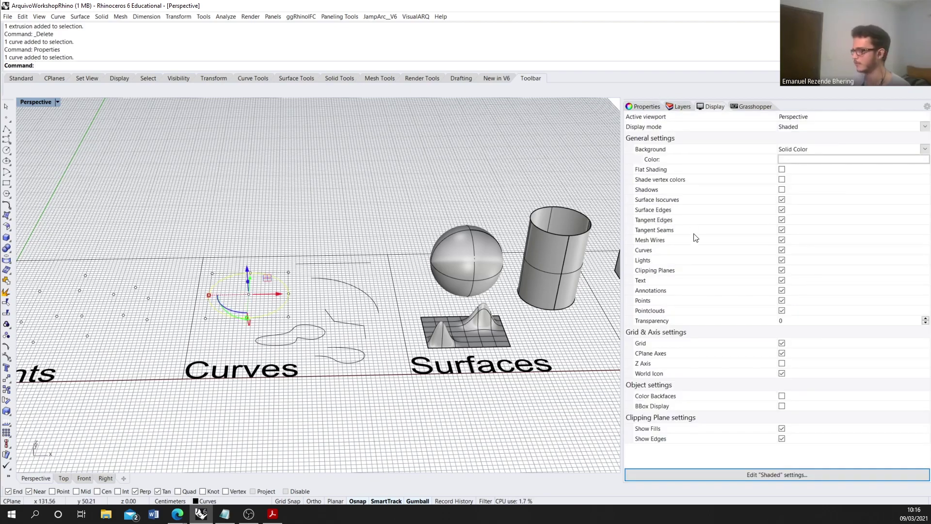
click(219, 182)
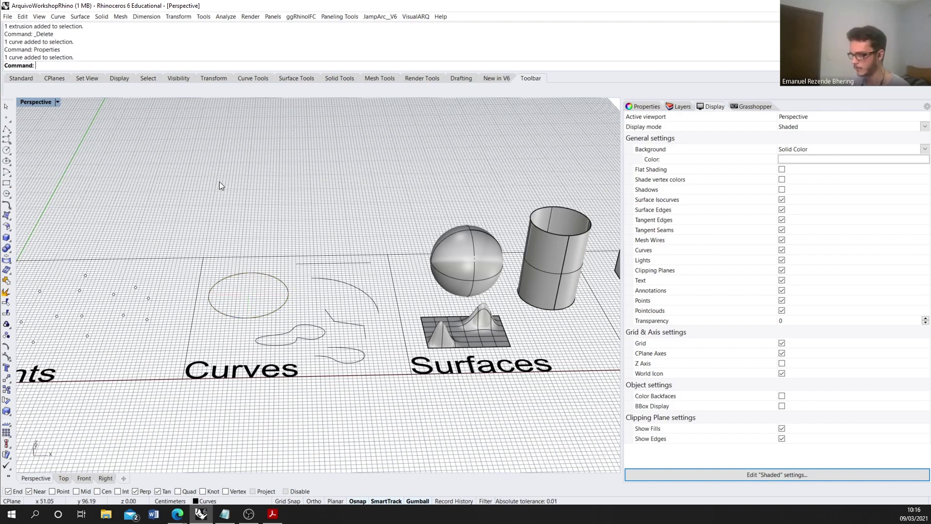
click(256, 273)
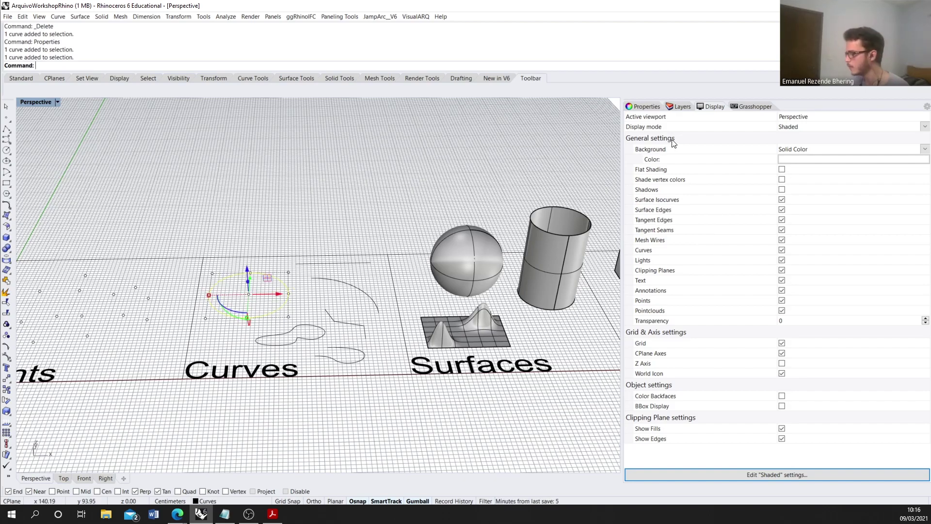
click(657, 107)
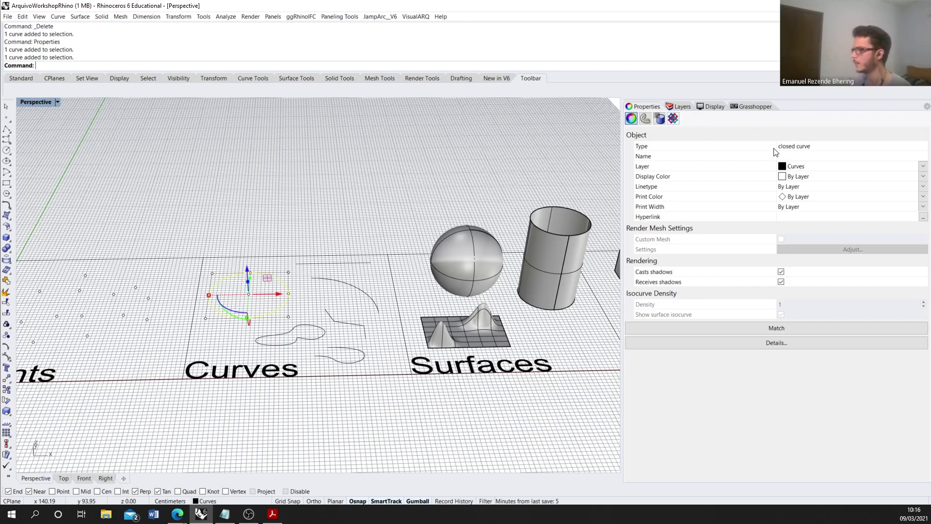
right_drag(274, 242, 197, 310)
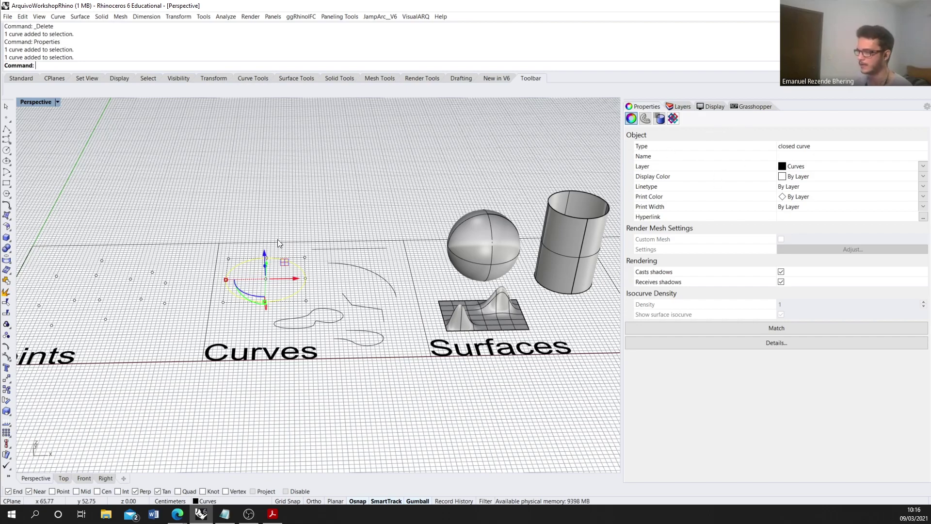
Step: Select the arc and the peanut-shaped freeform curve one after the other to check their object types
click(385, 273)
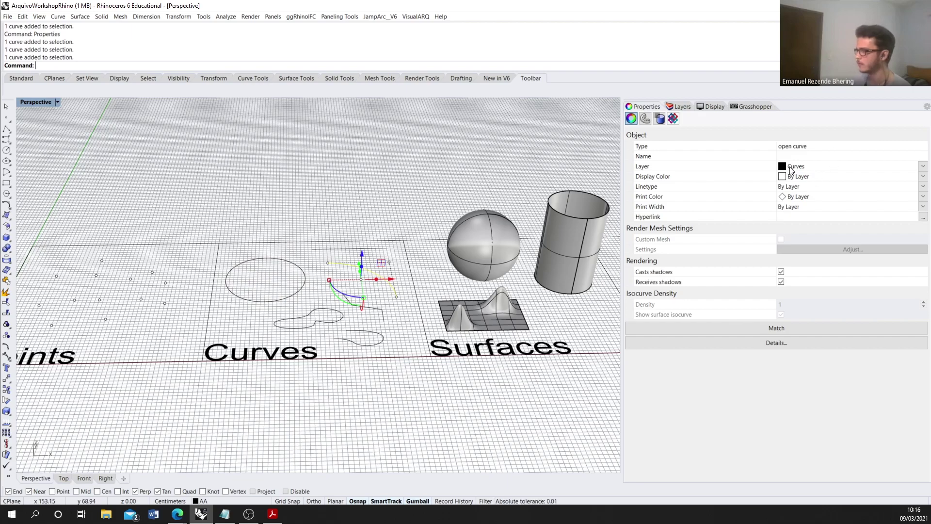
click(345, 327)
click(337, 321)
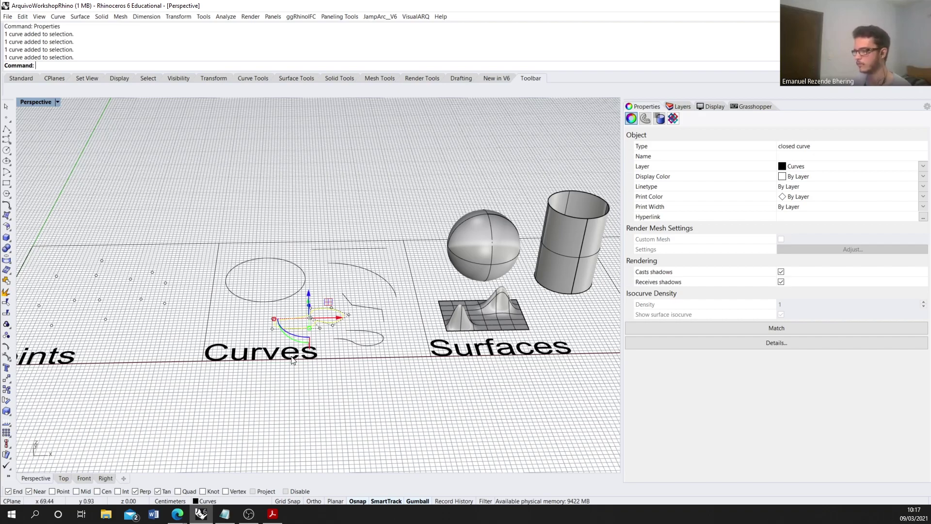
Step: Clear the curve selection and select the peaked rectangular surface in the Surfaces cell to check its object type
scroll(293, 360, down, 2)
click(295, 220)
scroll(223, 245, down, 2)
scroll(430, 255, up, 4)
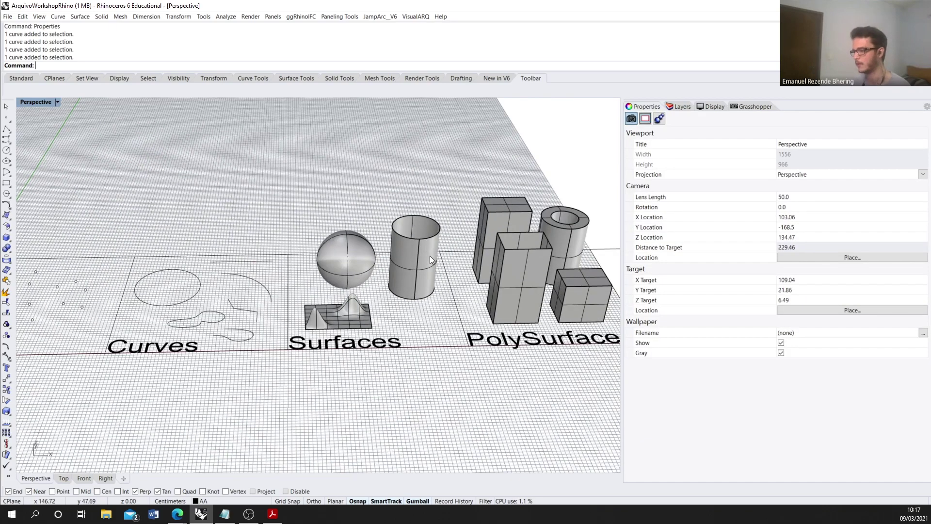
scroll(416, 264, up, 3)
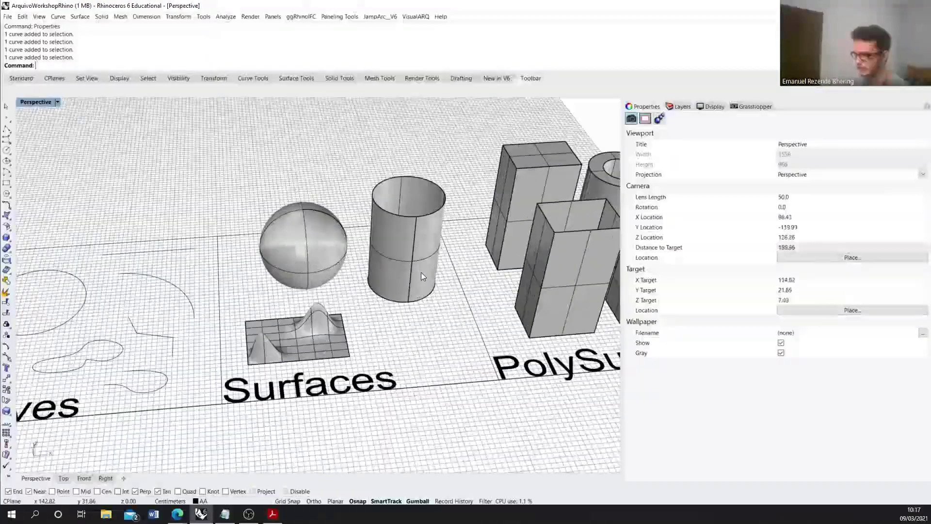
right_drag(421, 272, 390, 292)
click(298, 343)
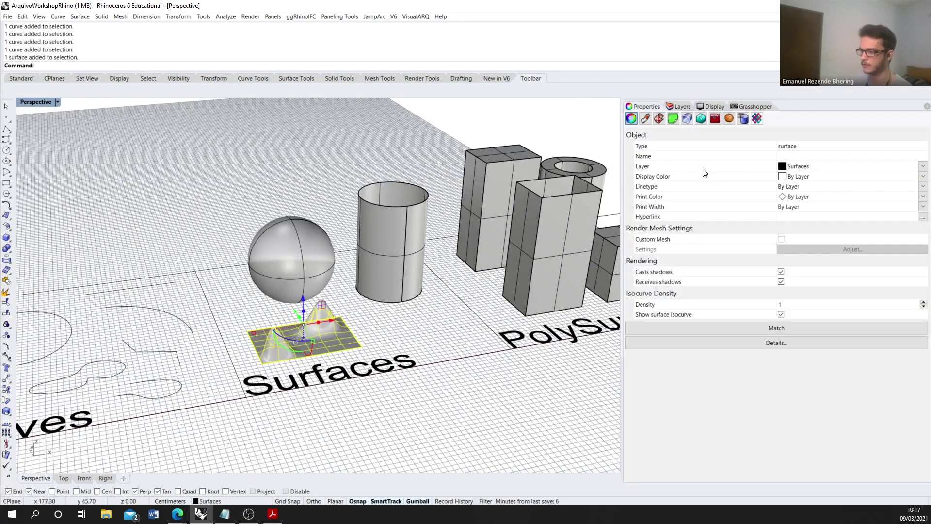
Step: Select the sphere and the peaked surface in turn to compare their object types
scroll(307, 287, down, 3)
right_drag(310, 284, 309, 245)
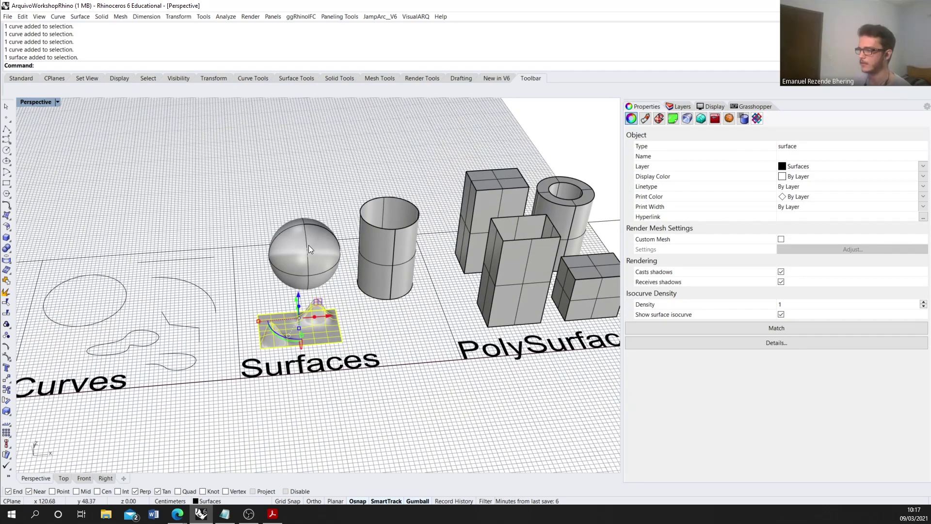
click(309, 245)
click(325, 327)
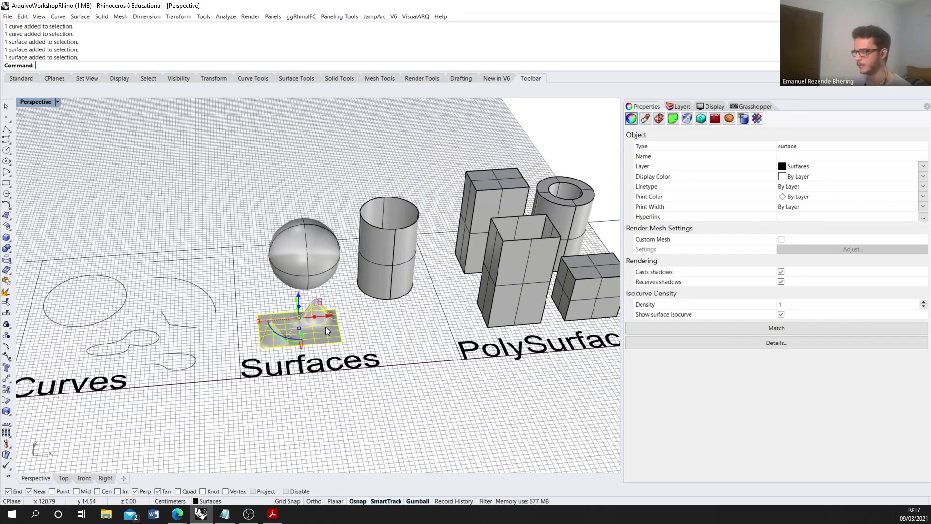
Step: Examine the peaked rectangular surface in the Surfaces cell from several angles and clear the selection
right_drag(325, 326, 314, 306)
scroll(313, 307, up, 5)
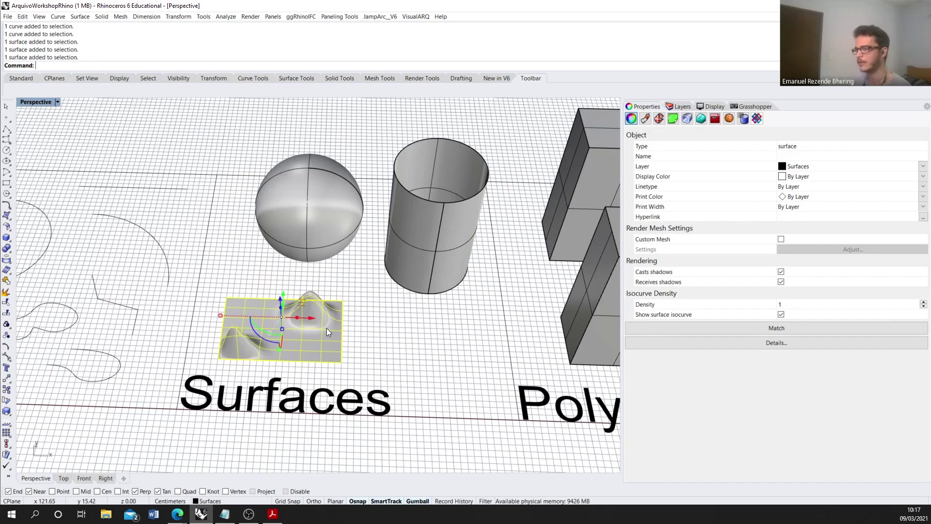
right_drag(326, 327, 331, 311)
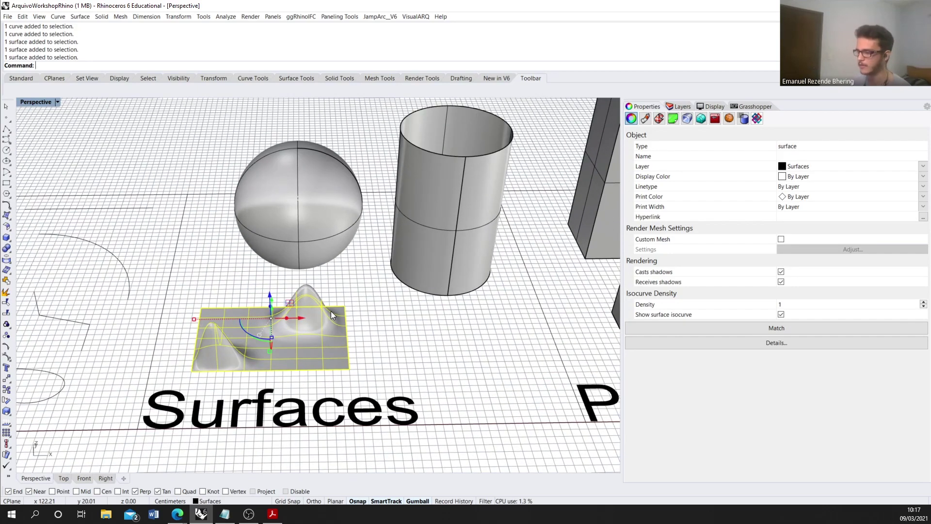
right_drag(393, 295, 335, 315)
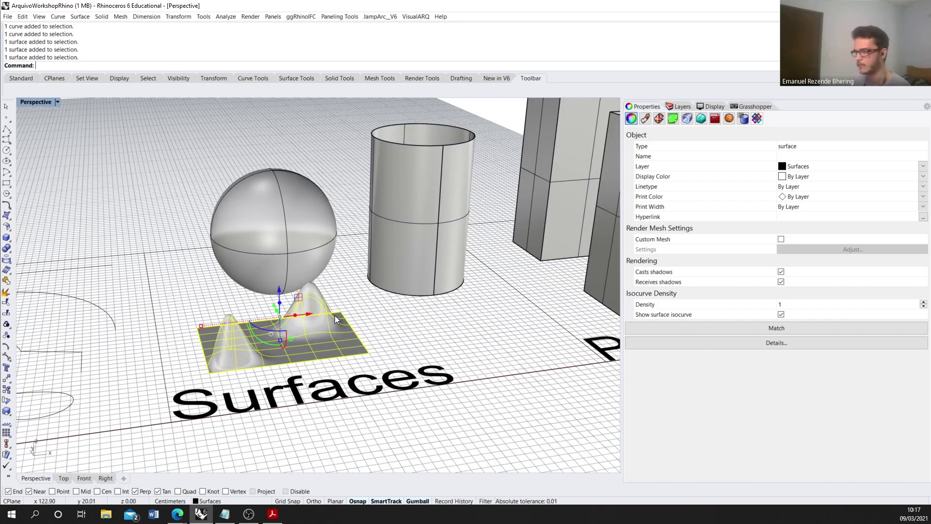
right_drag(268, 328, 284, 313)
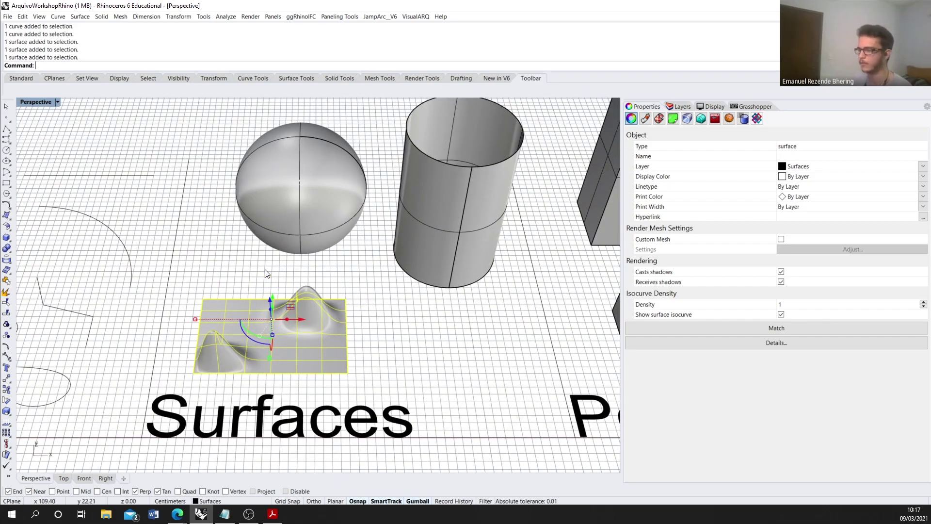
scroll(288, 322, down, 5)
click(345, 132)
scroll(248, 278, down, 2)
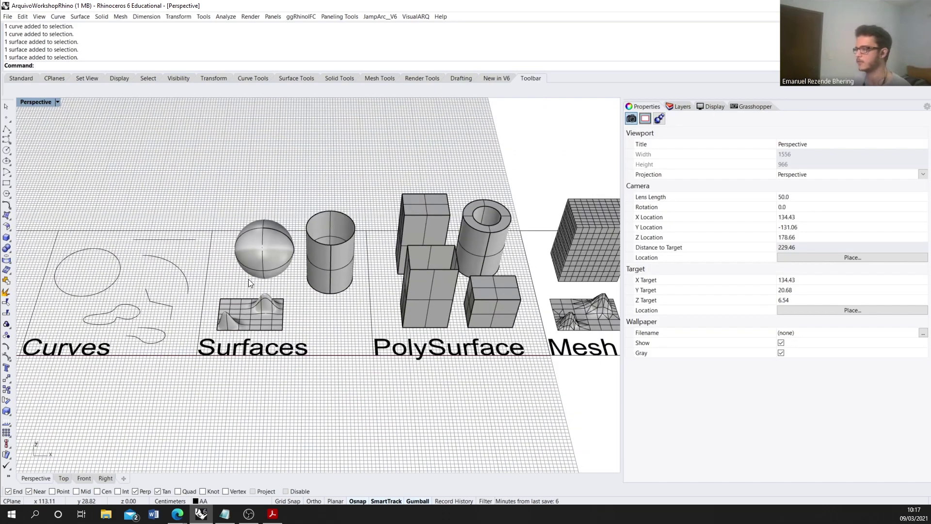
Step: Select the tall box at the back of the PolySurface cell to check its object type in the properties
scroll(332, 266, up, 2)
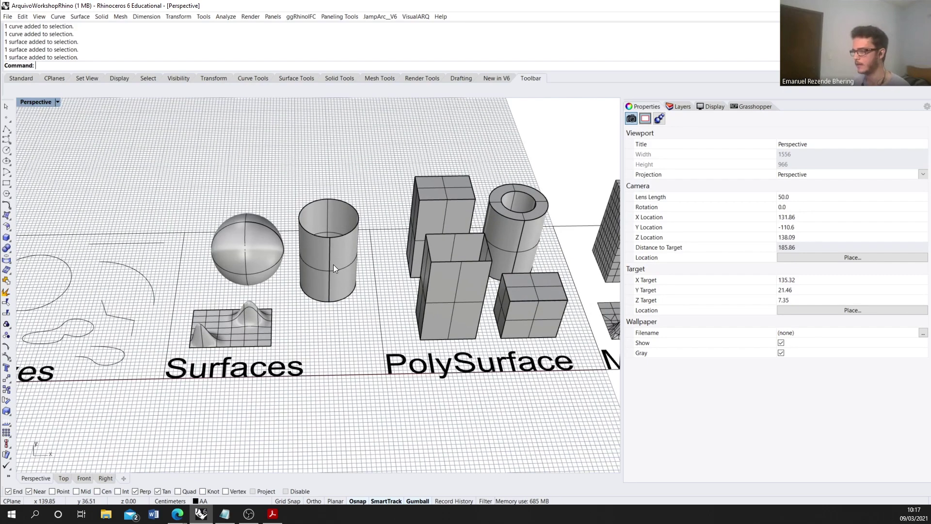
right_drag(341, 261, 347, 250)
scroll(413, 237, down, 2)
scroll(479, 228, up, 2)
scroll(479, 228, up, 2)
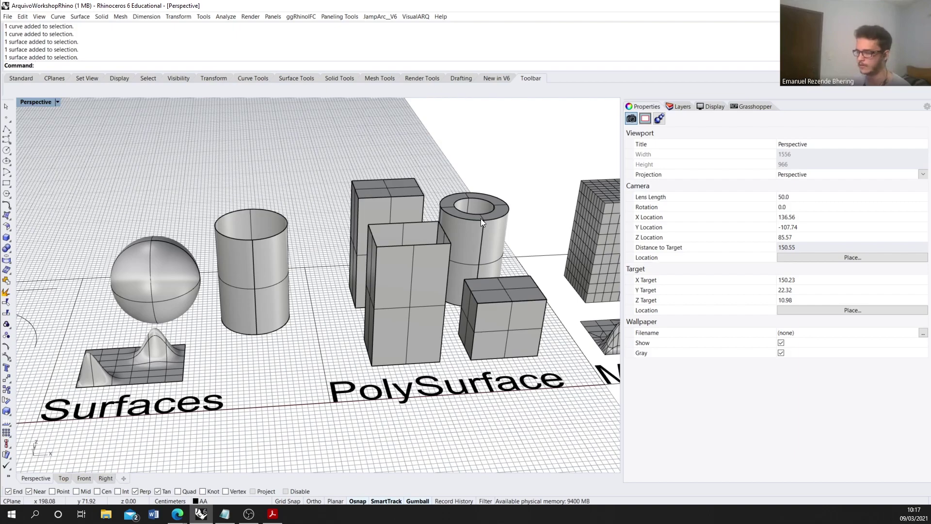
scroll(481, 219, up, 2)
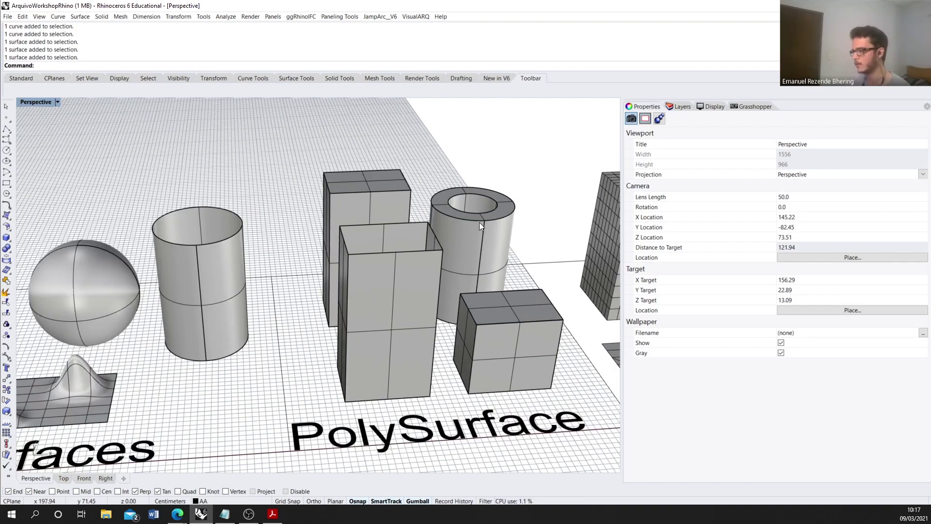
scroll(451, 403, down, 2)
right_drag(466, 370, 426, 261)
click(419, 238)
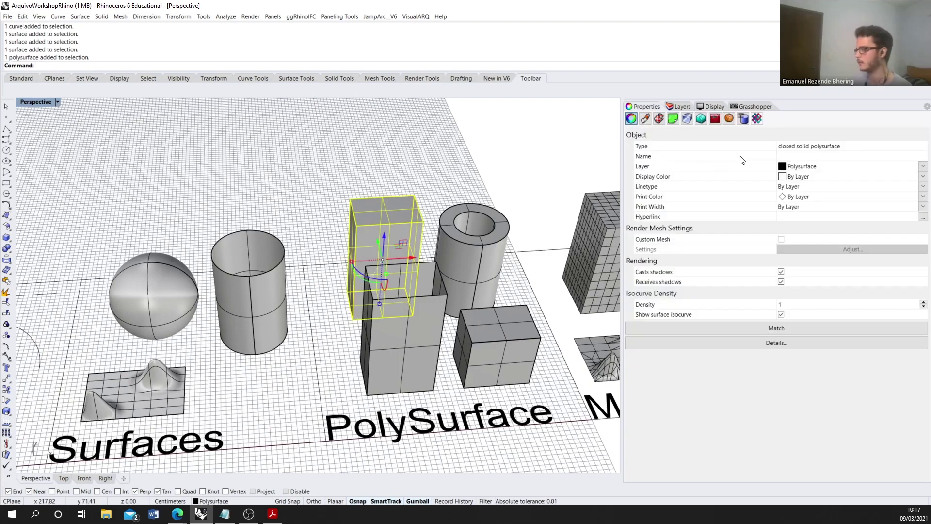
Step: Select the hollow tube in the PolySurface cell to check its object type, and clear the selection
scroll(499, 181, up, 2)
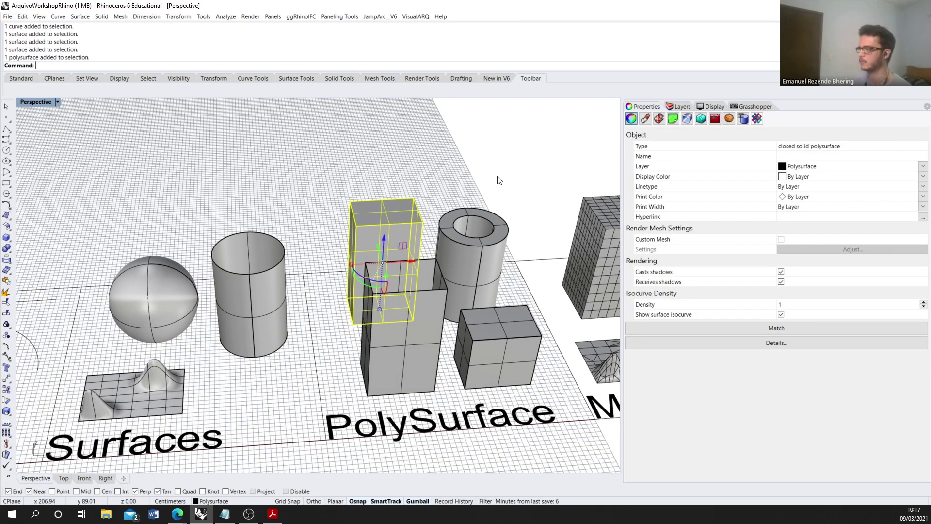
click(470, 281)
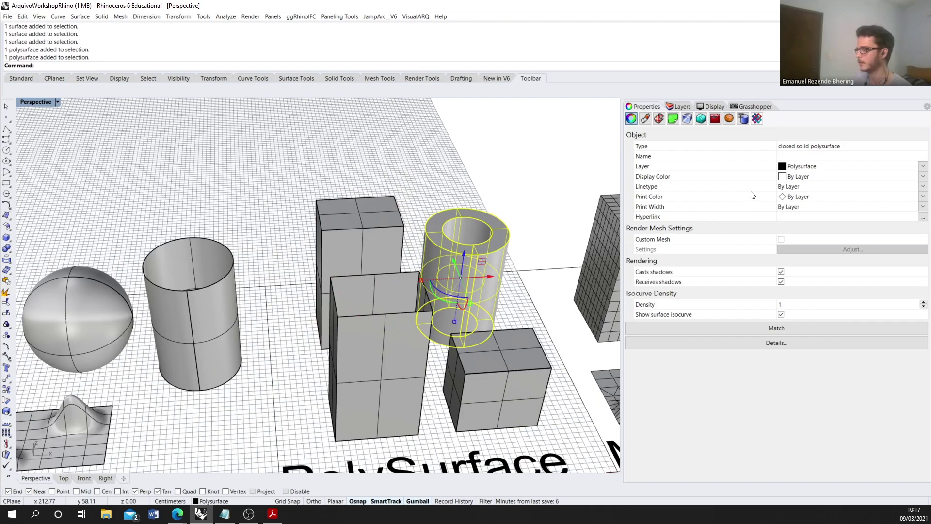
scroll(421, 218, down, 2)
click(461, 170)
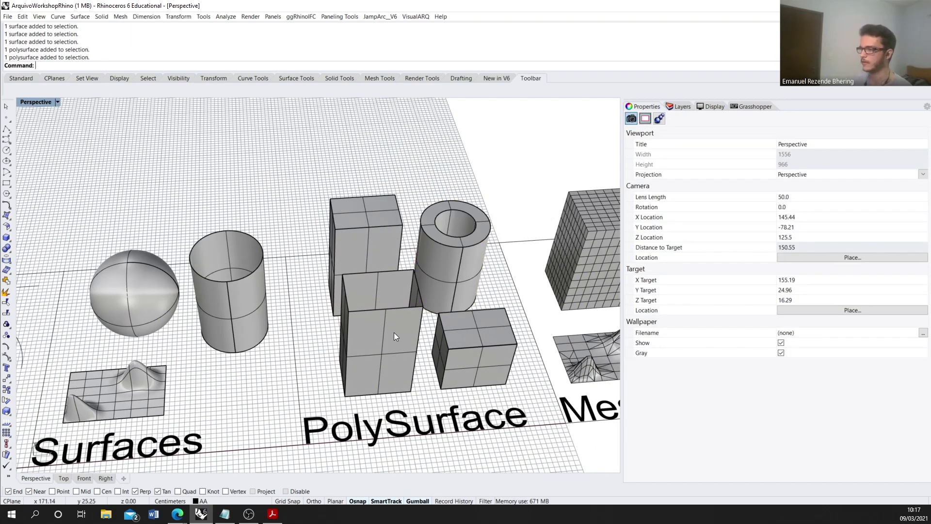
Step: Select the open-top box in the PolySurface cell, check its object type, inspect it from above and clear the selection
click(387, 342)
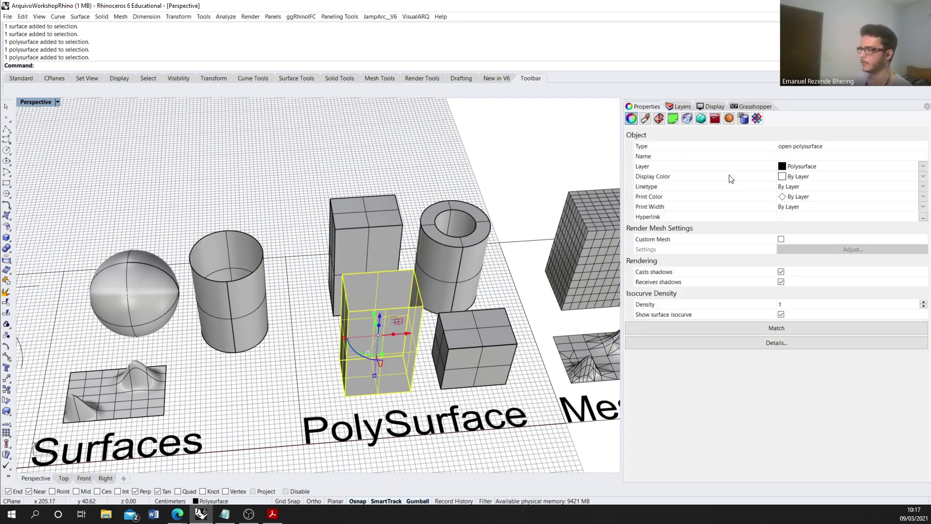
scroll(425, 272, up, 5)
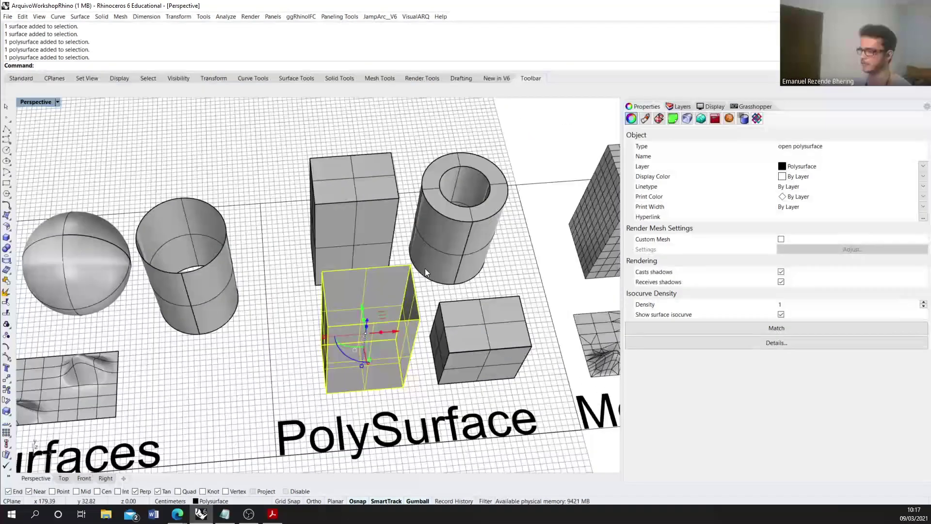
scroll(397, 306, up, 4)
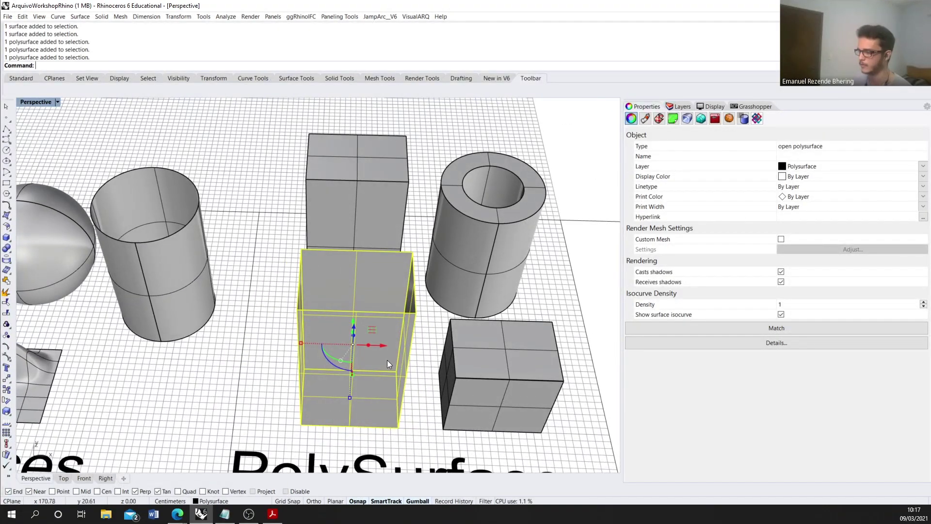
scroll(396, 320, down, 4)
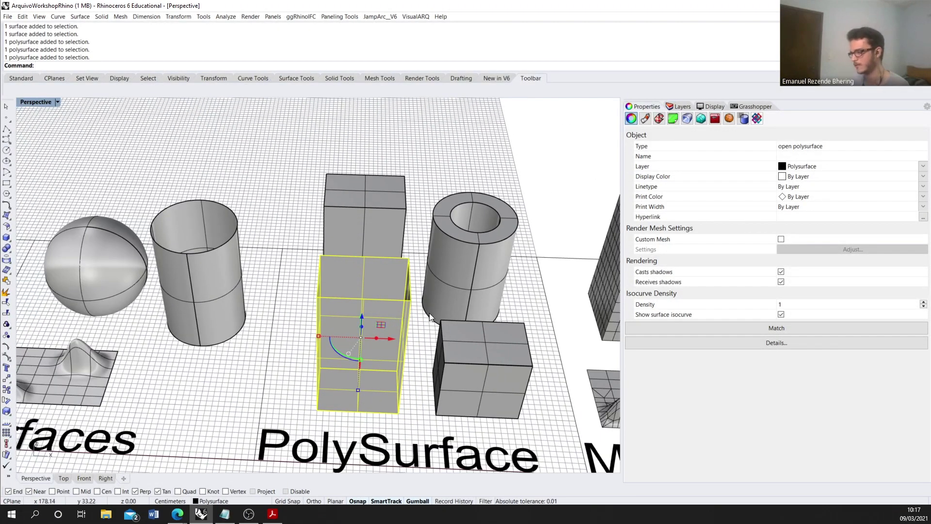
scroll(430, 313, down, 3)
right_drag(429, 313, 453, 377)
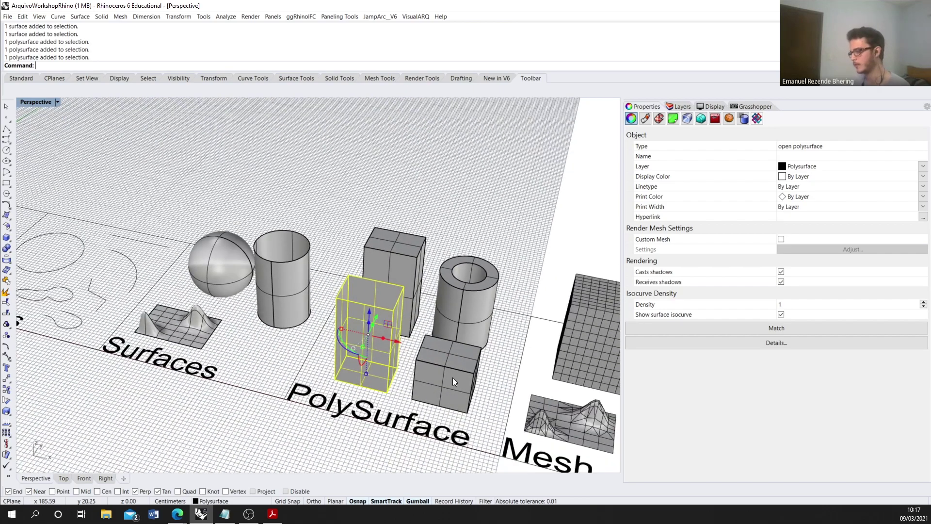
scroll(456, 381, up, 1)
scroll(394, 309, down, 1)
click(471, 199)
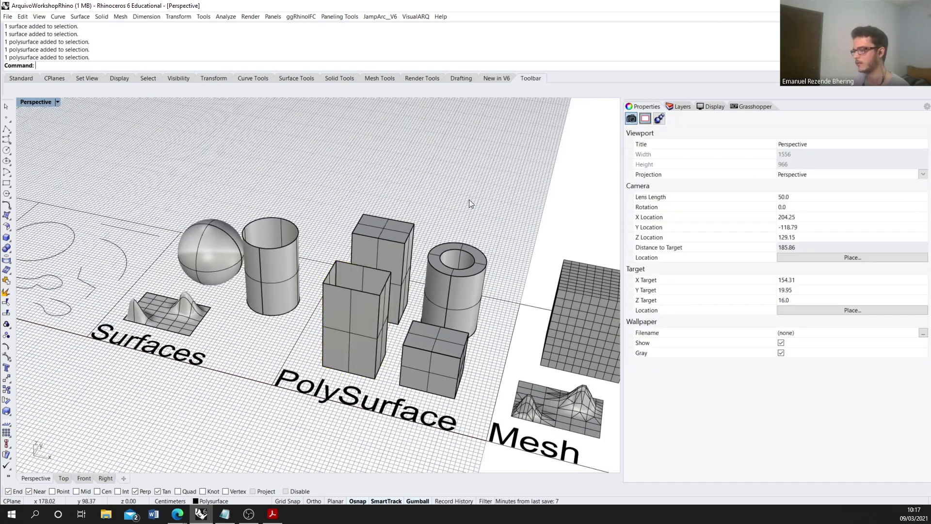
Step: Select the small box in the PolySurface cell, check its object type and inspect its front top edge up close
right_drag(471, 198, 368, 243)
click(424, 351)
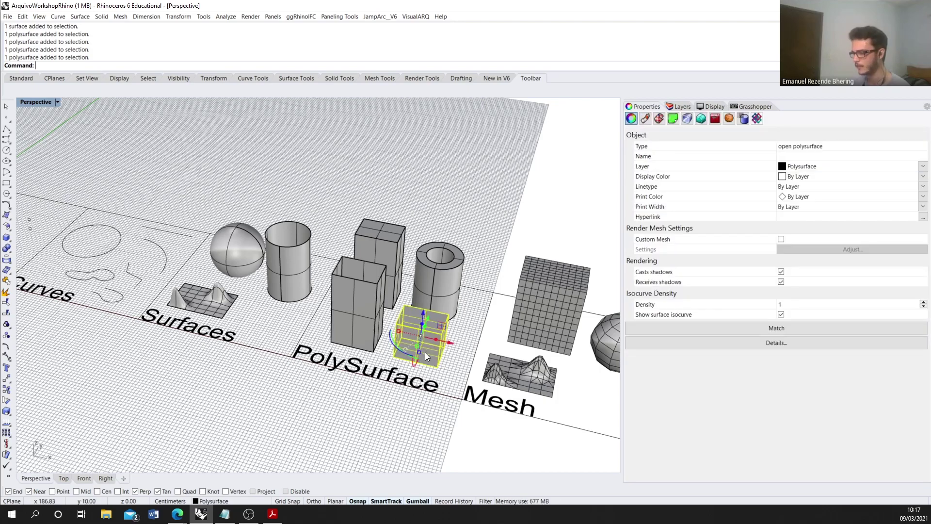
scroll(425, 342, up, 2)
scroll(427, 332, up, 3)
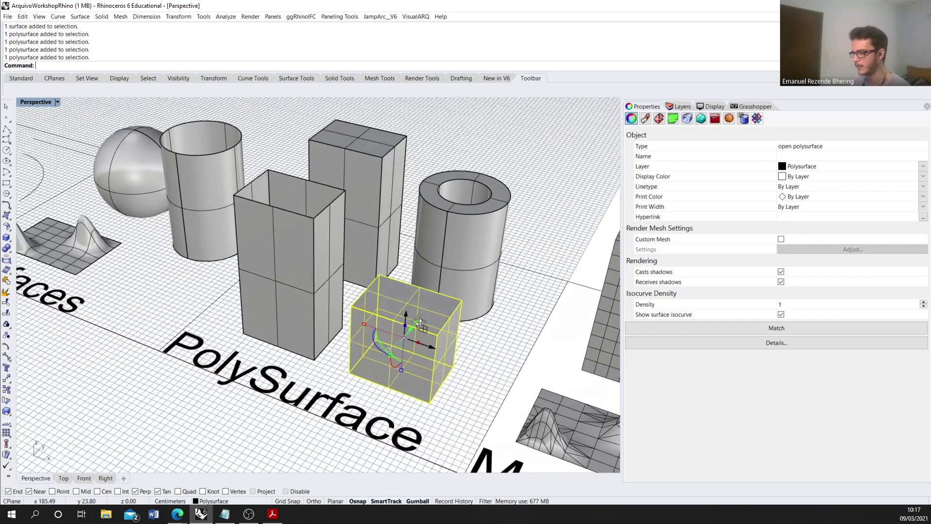
scroll(425, 344, up, 1)
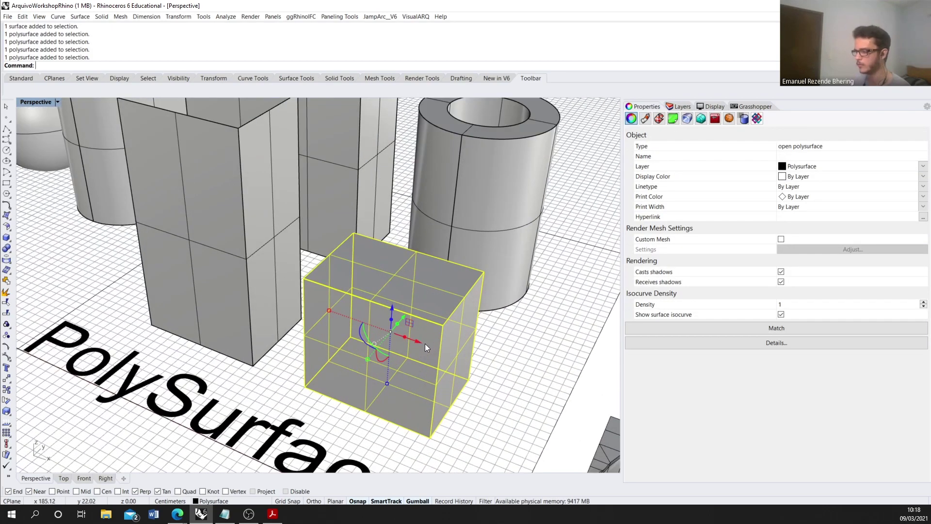
scroll(435, 324, up, 3)
scroll(444, 340, up, 3)
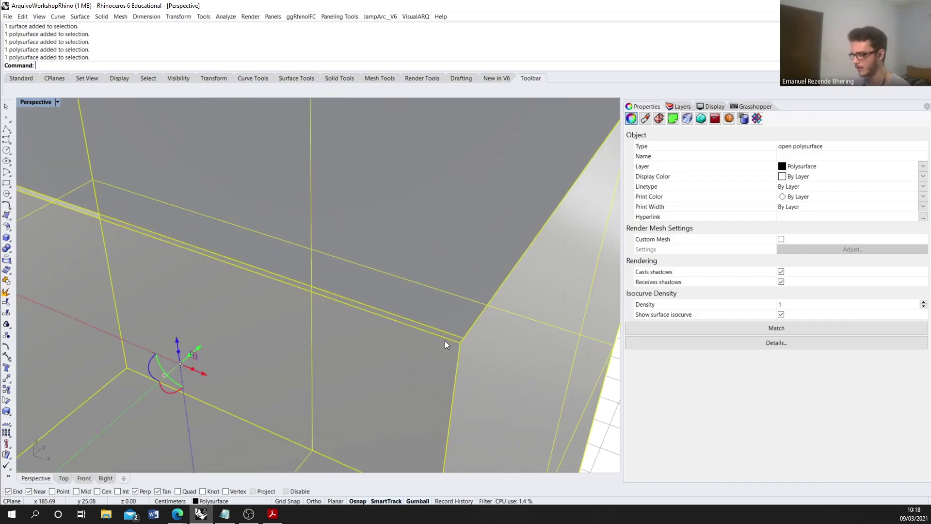
scroll(456, 332, down, 6)
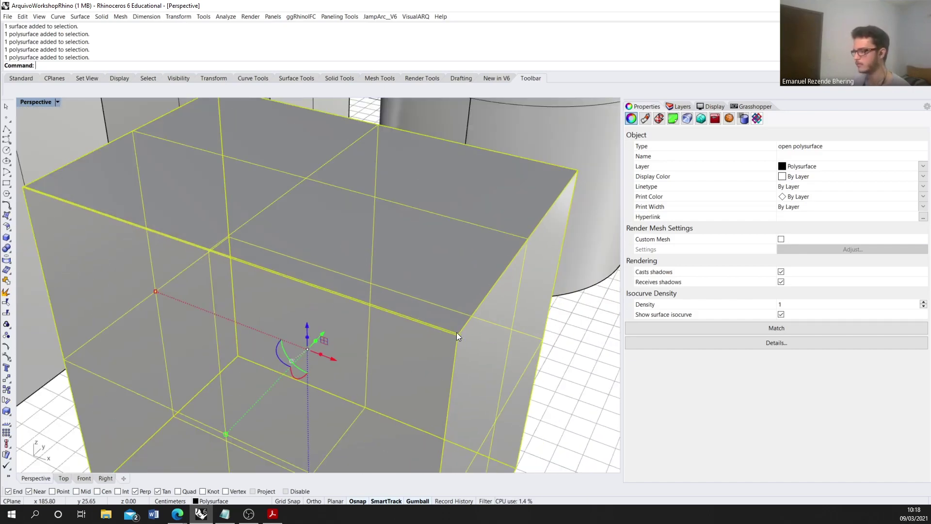
scroll(455, 332, down, 4)
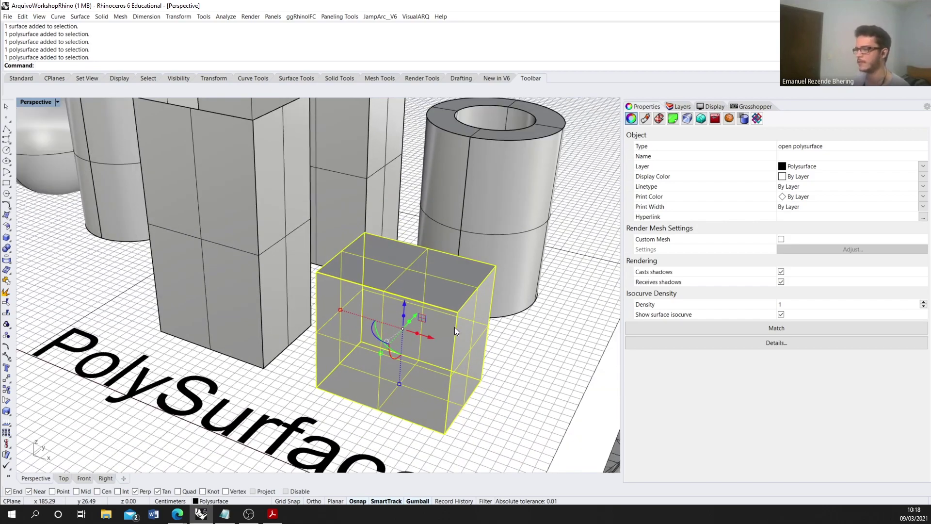
Step: Deselect the small box and examine the seam between its top and front faces at the corner
scroll(455, 329, up, 4)
right_drag(455, 327, 439, 321)
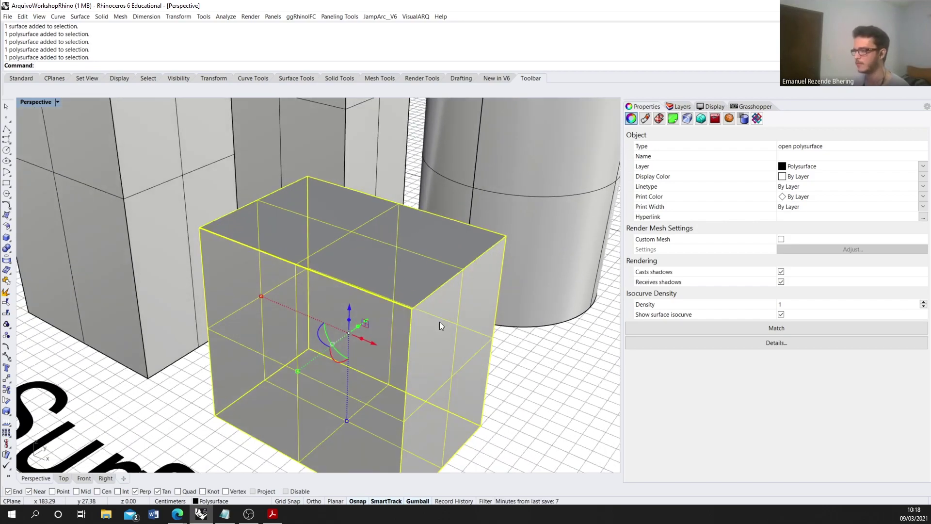
key(Escape)
scroll(427, 297, up, 7)
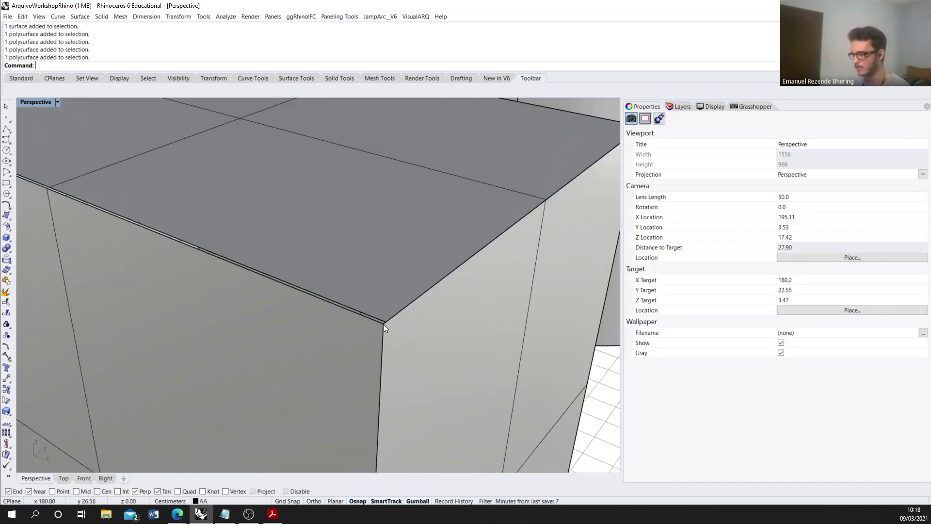
scroll(379, 313, down, 6)
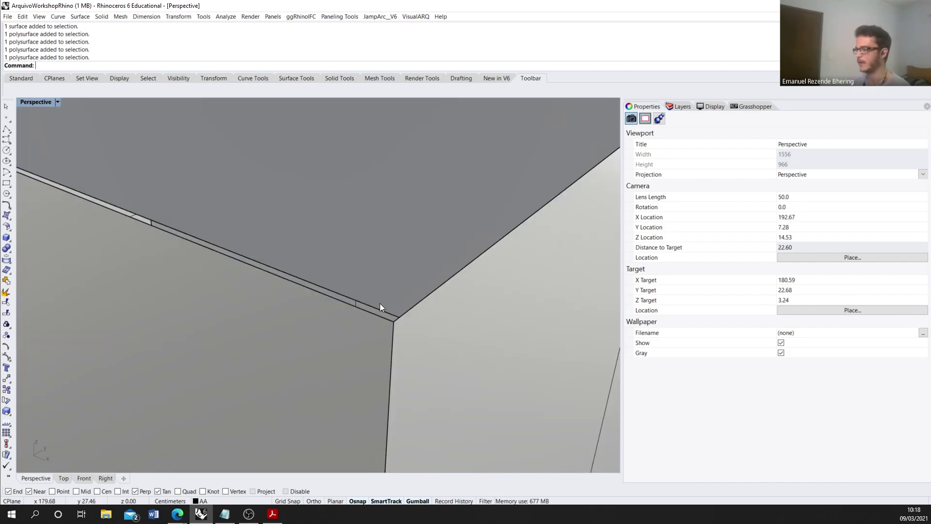
Step: Select the small box and the tall back box in turn to compare their object types, and clear the selection
click(392, 270)
scroll(386, 298, down, 6)
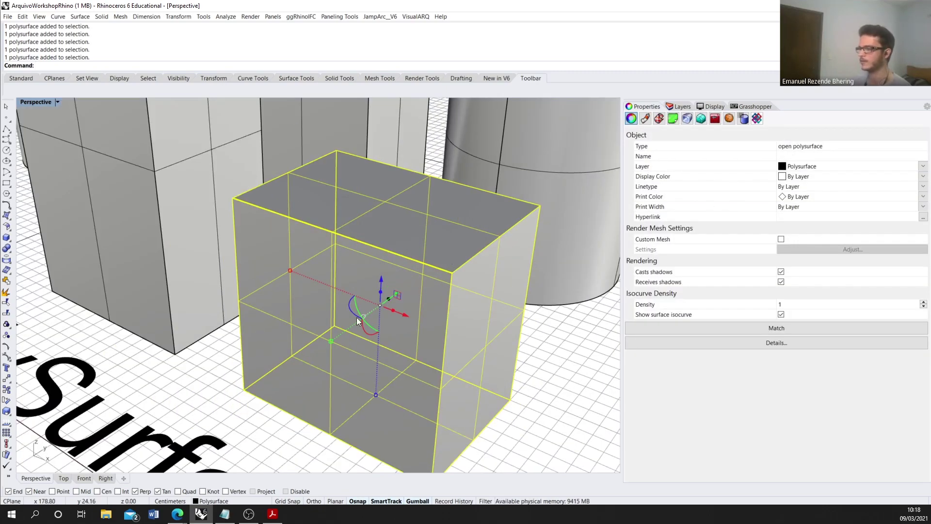
click(197, 274)
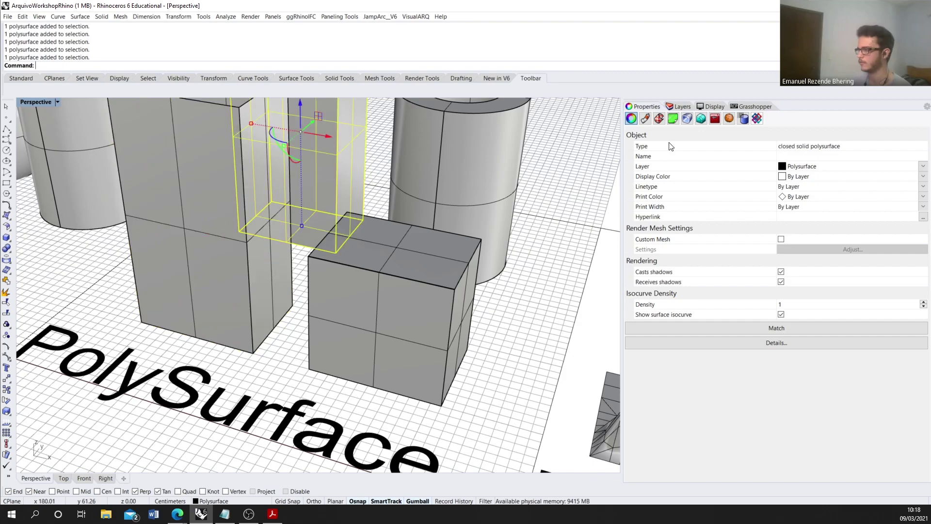
scroll(219, 380, down, 6)
click(220, 381)
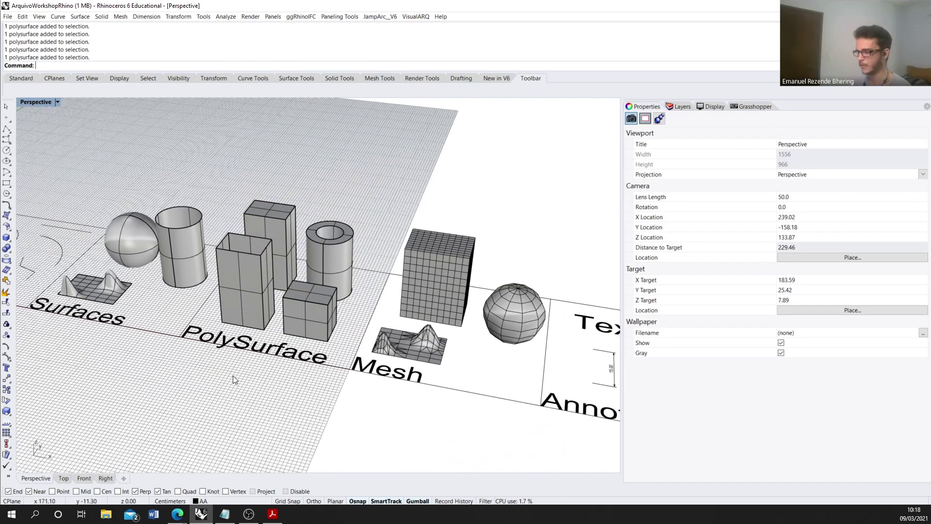
Step: Look over the Surfaces, PolySurface and Mesh cells to compare their objects
scroll(232, 375, down, 3)
scroll(373, 361, up, 6)
scroll(373, 361, down, 4)
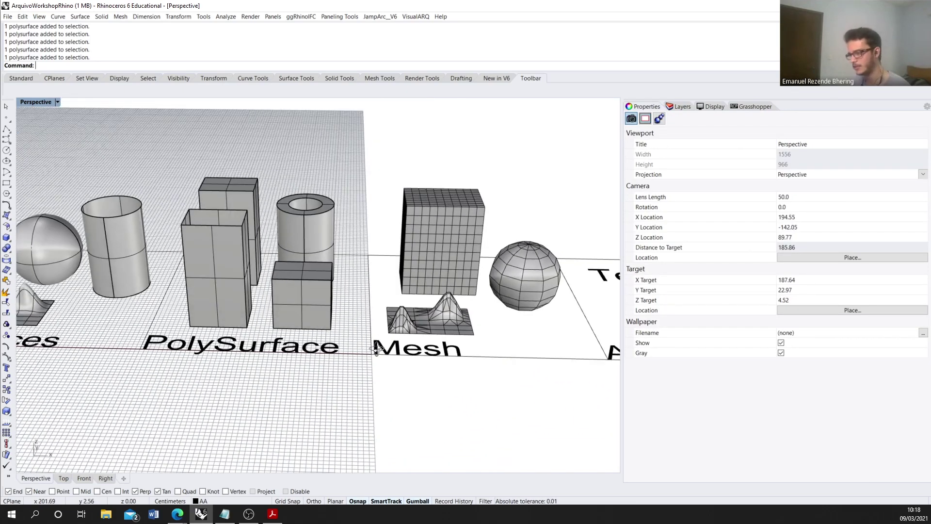
right_drag(371, 368, 365, 328)
scroll(361, 324, down, 2)
scroll(360, 320, up, 2)
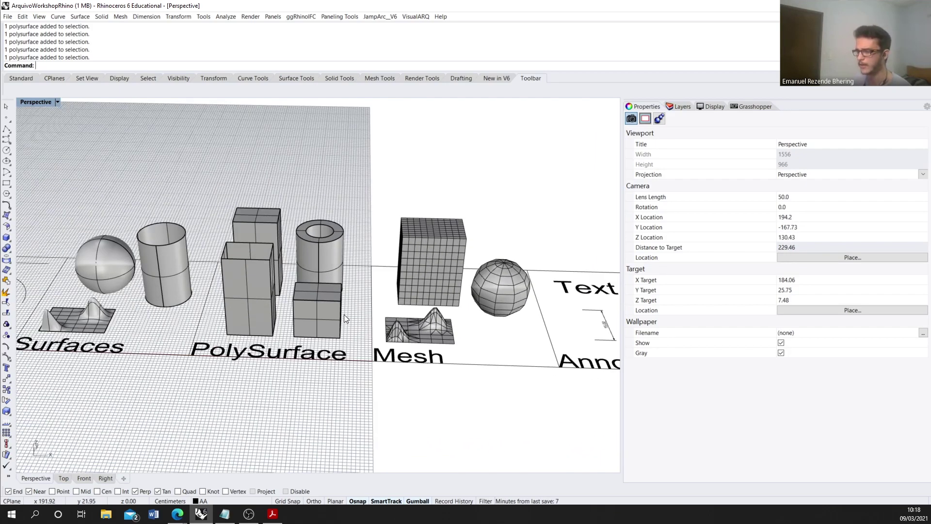
scroll(296, 263, up, 1)
scroll(181, 306, down, 1)
scroll(180, 305, down, 2)
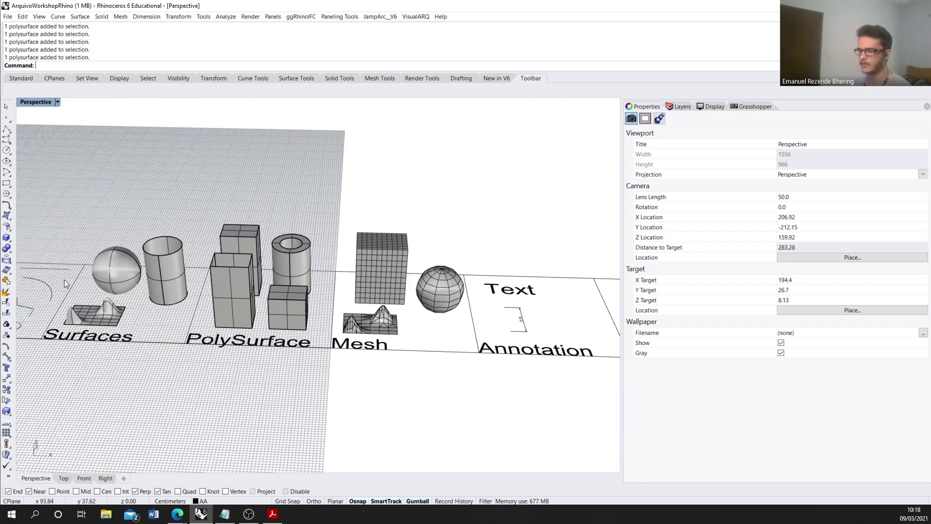
scroll(249, 277, up, 2)
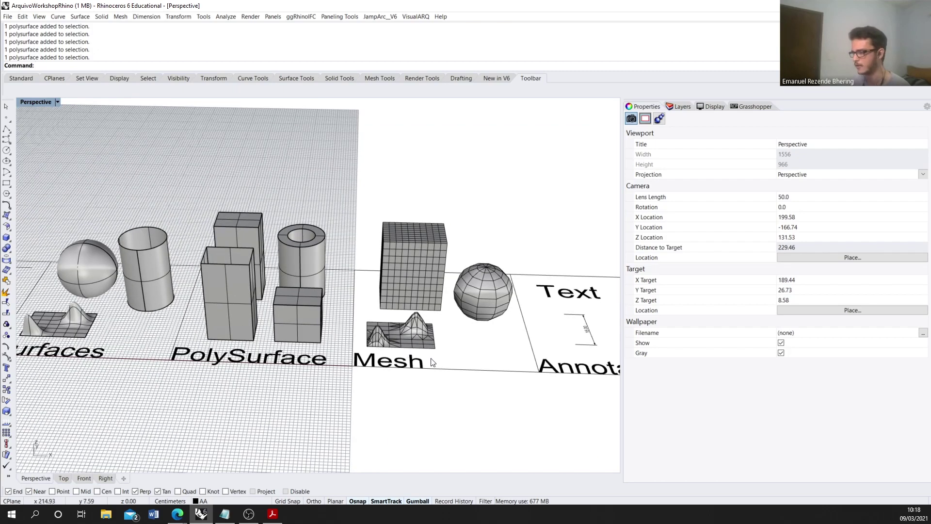
scroll(407, 354, up, 1)
scroll(422, 344, up, 1)
scroll(435, 334, down, 2)
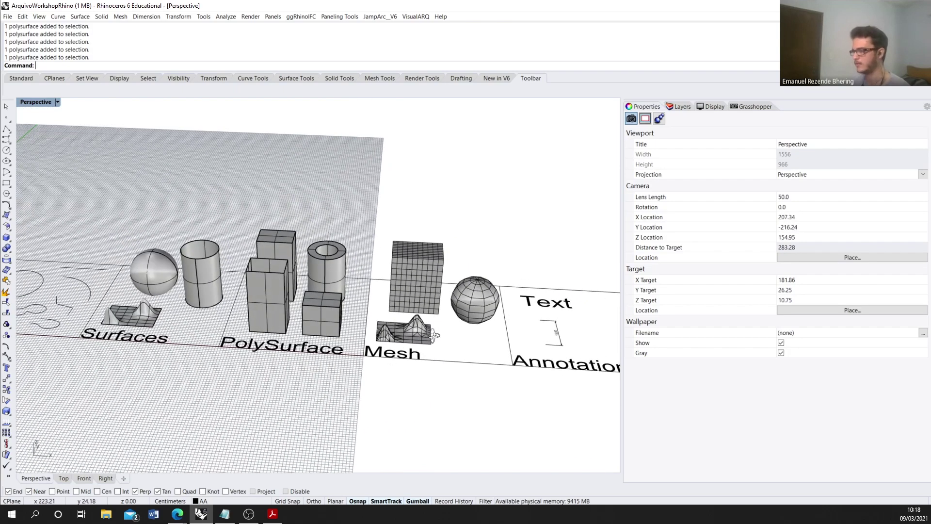
Step: Examine the terrain, box and sphere in the Mesh cell beside the PolySurface objects
scroll(436, 332, up, 1)
scroll(445, 325, up, 3)
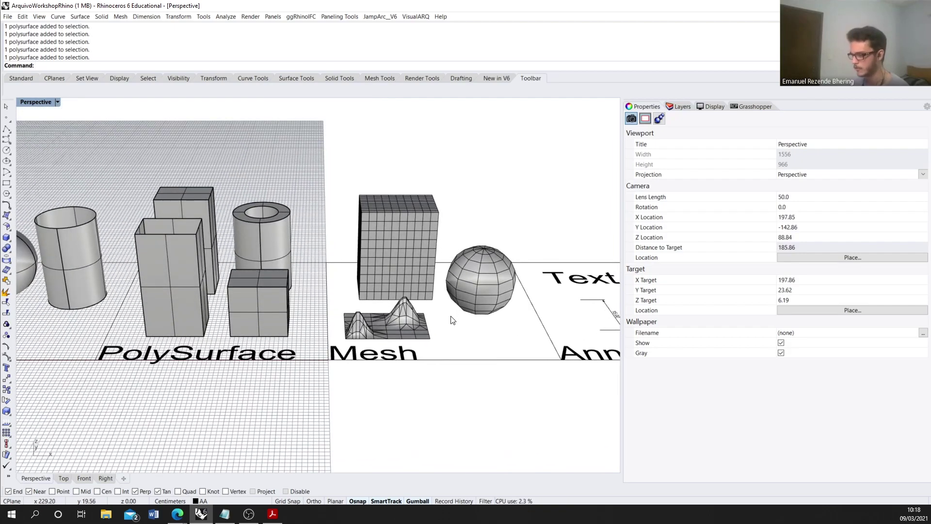
right_drag(451, 319, 450, 335)
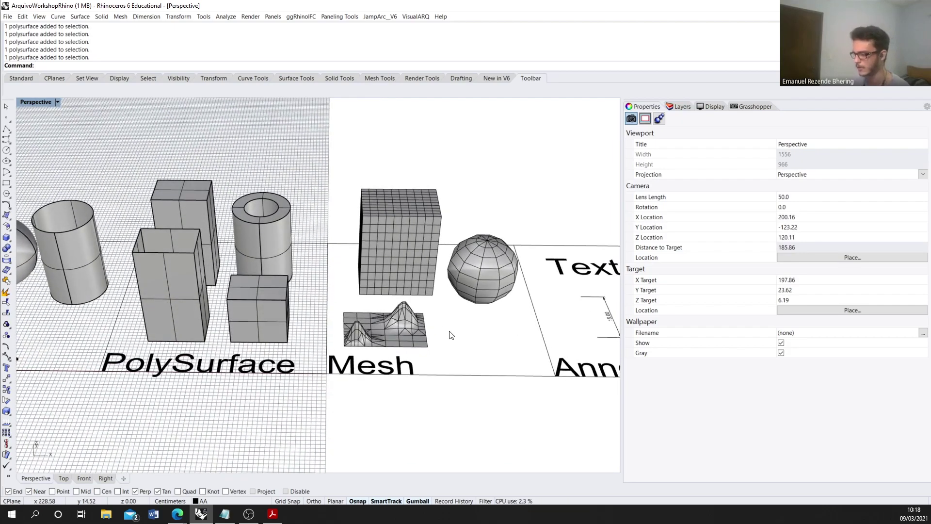
scroll(449, 326, up, 5)
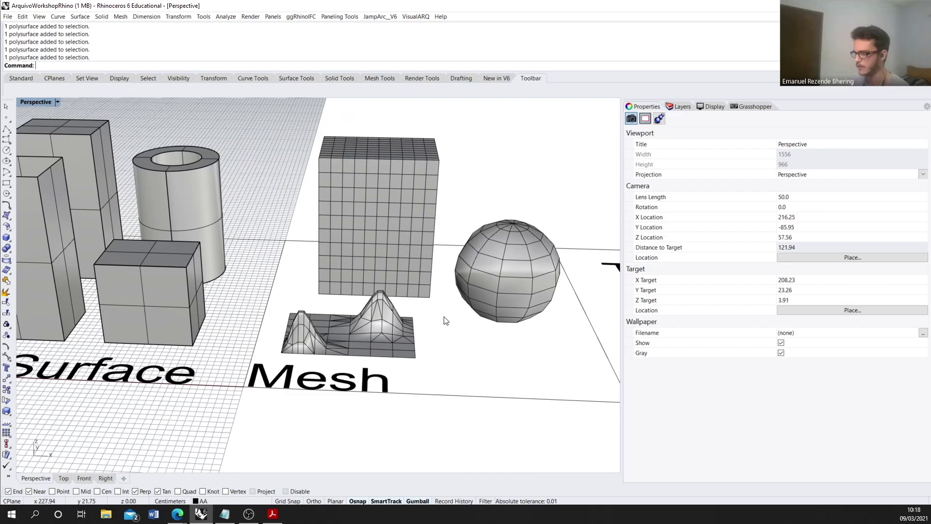
scroll(358, 349, up, 2)
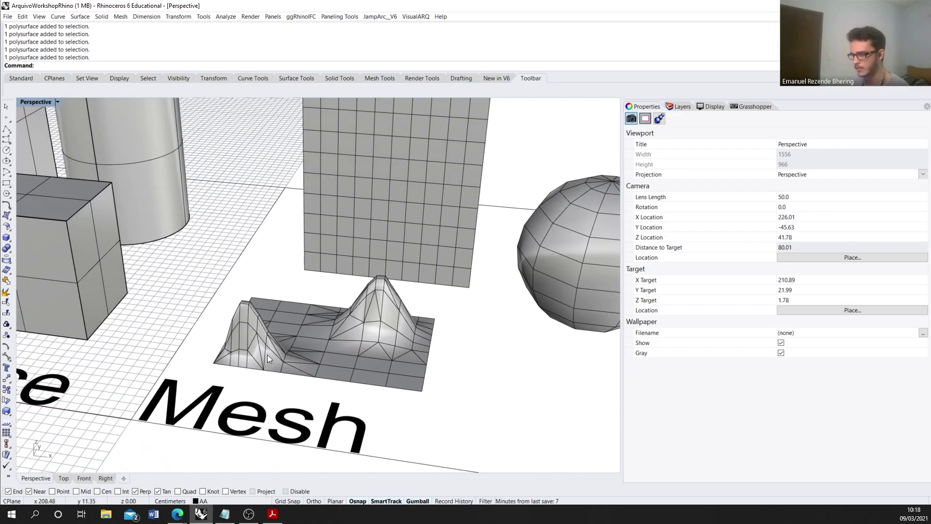
scroll(350, 336, down, 6)
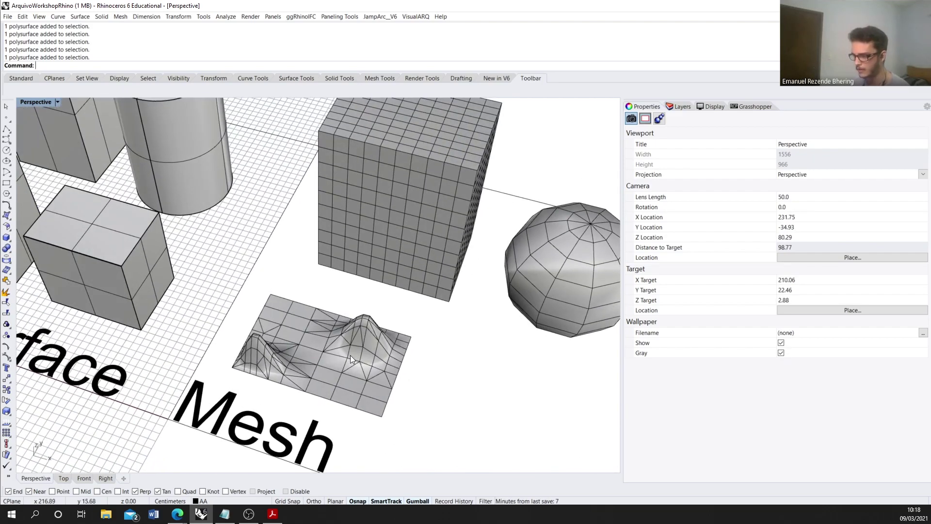
scroll(386, 315, down, 2)
scroll(375, 316, up, 2)
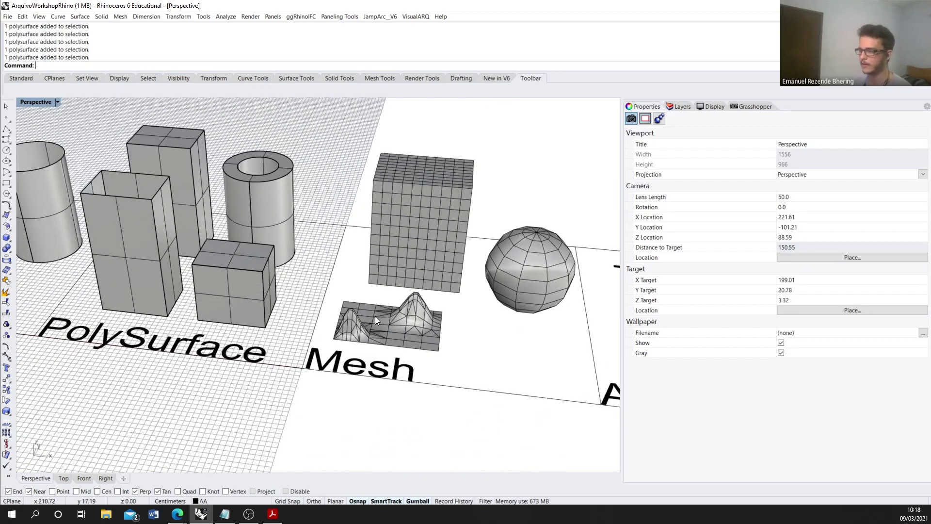
Step: Select the terrain mesh in the Mesh cell and turn on its points with PointsOn
click(374, 317)
scroll(434, 343, up, 3)
text(P)
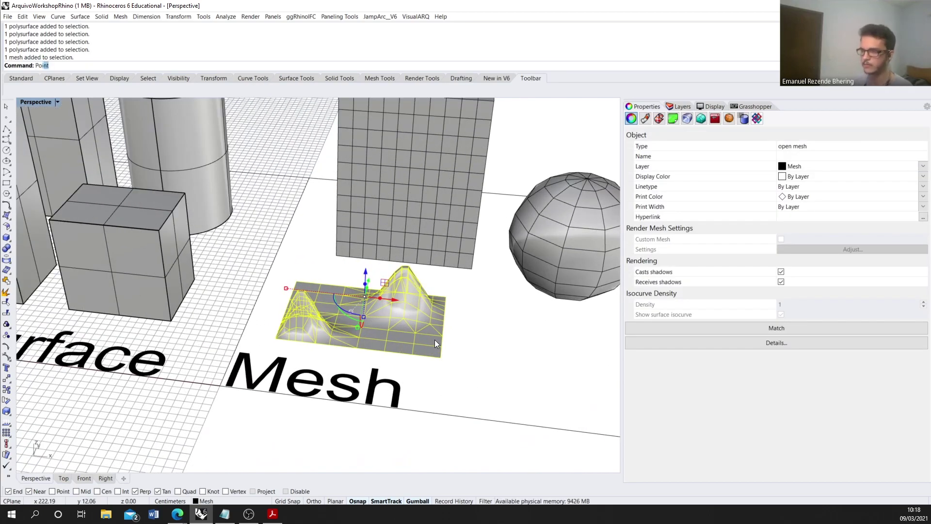
text(oits)
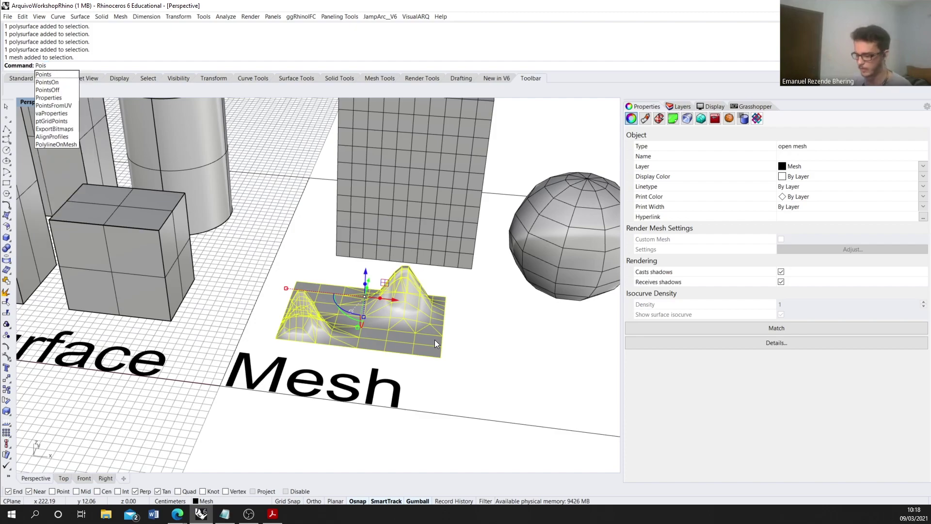
key(Down)
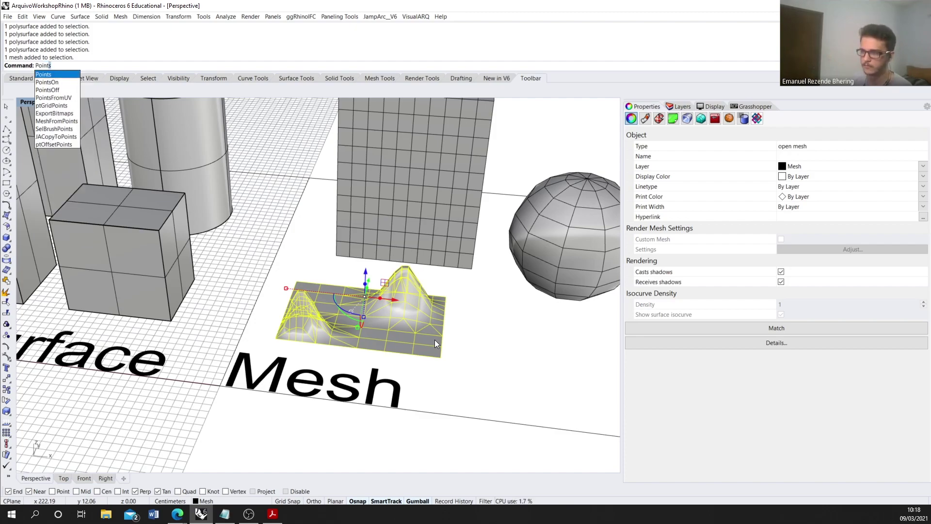
key(Down)
key(Return)
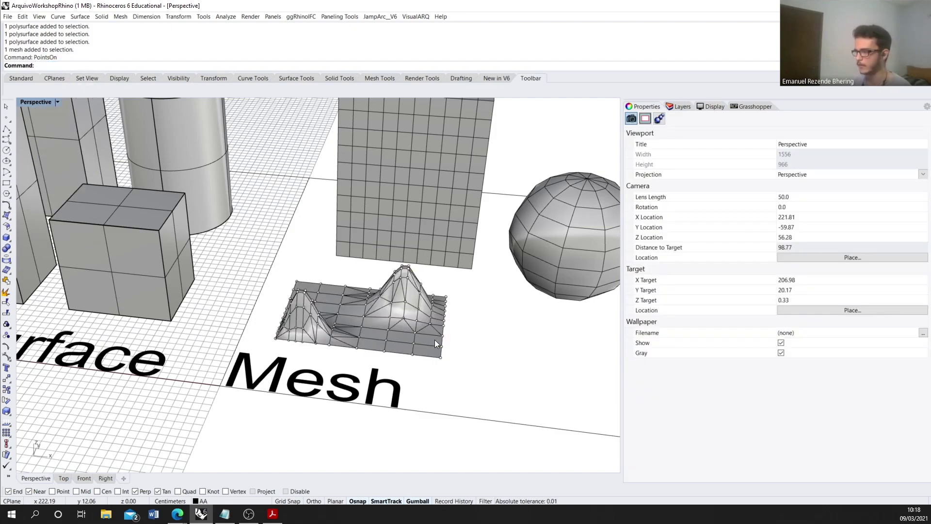
Step: Raise one mesh vertex in front of the terrain mesh's taller peak to form a faceted bump
scroll(435, 343, up, 3)
scroll(463, 335, up, 2)
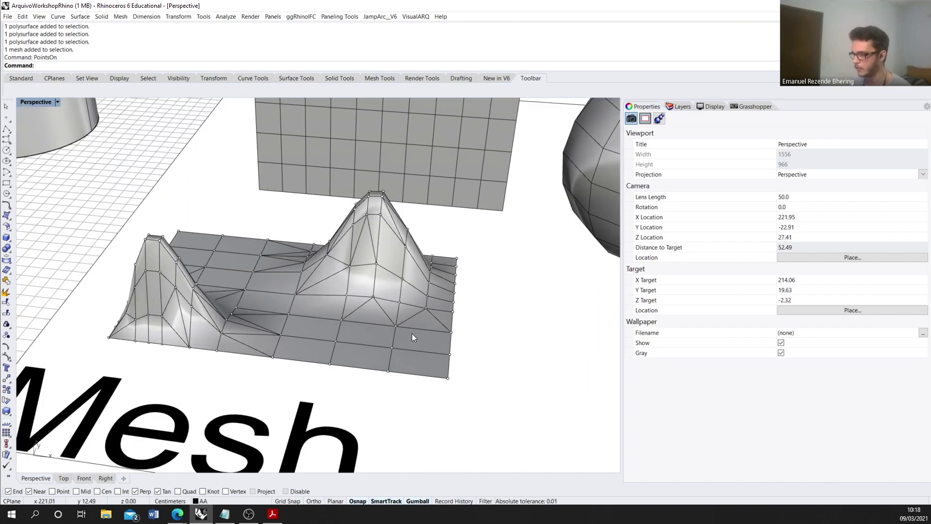
click(395, 324)
drag(397, 309, 399, 268)
right_drag(420, 317, 441, 334)
scroll(446, 340, down, 4)
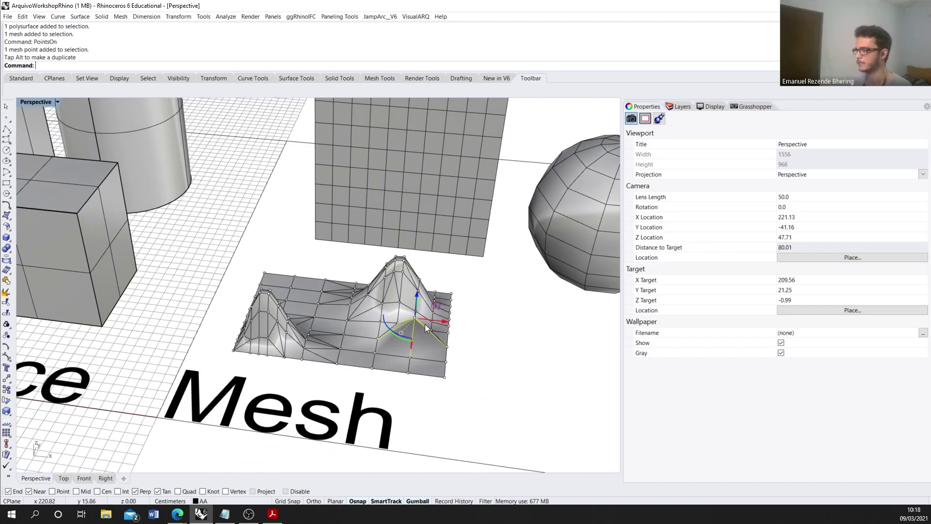
Step: Select the terrain surface in the Surfaces cell and turn on its control points with PointsOn
scroll(437, 325, down, 5)
scroll(210, 363, up, 1)
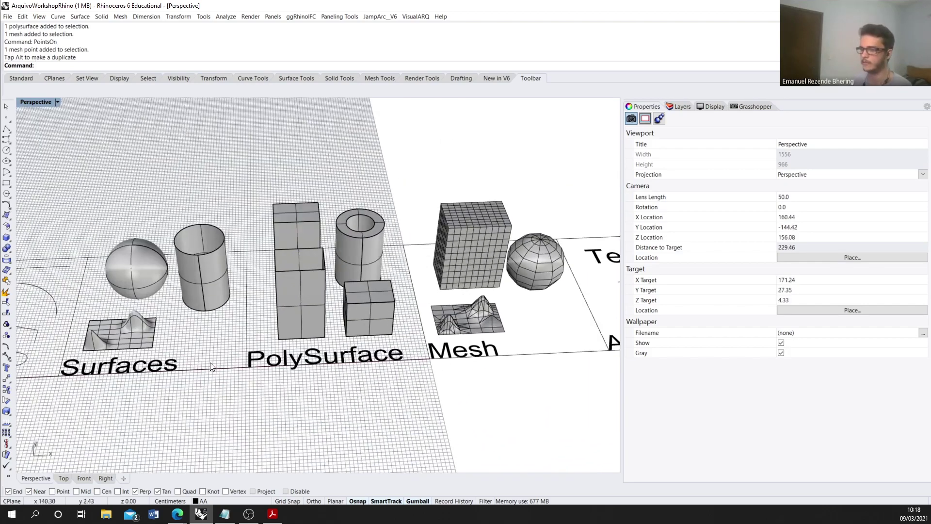
click(128, 334)
scroll(50, 357, up, 5)
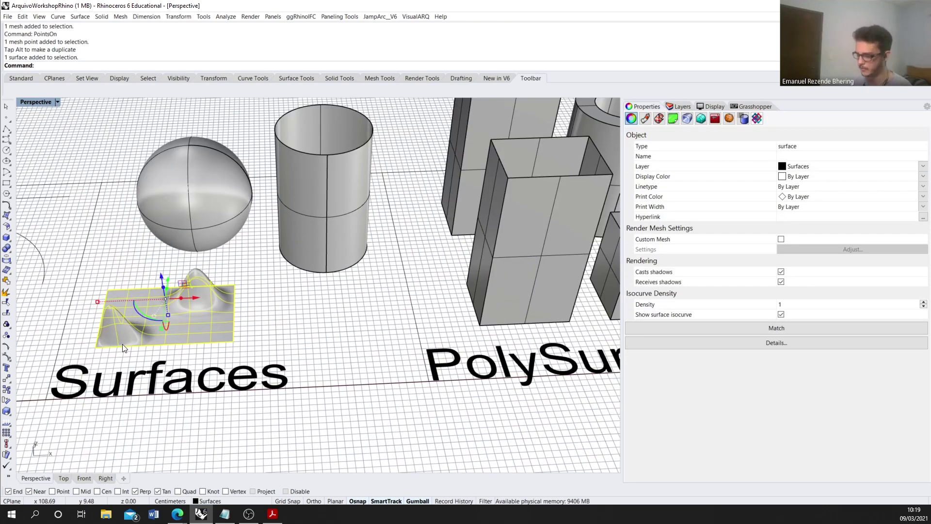
key(Down)
key(Down)
key(Down)
key(Down)
key(Down)
key(Down)
key(Down)
key(Down)
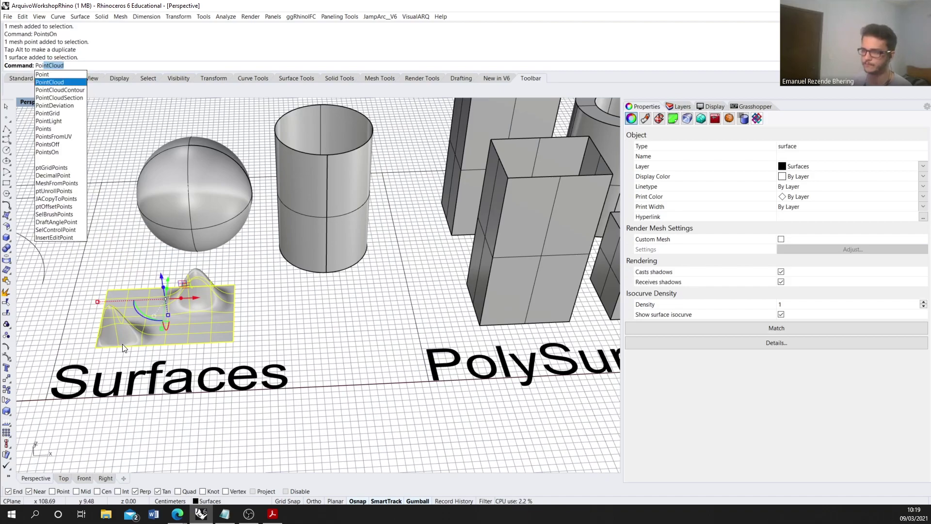
key(Down)
key(Down)
key(Return)
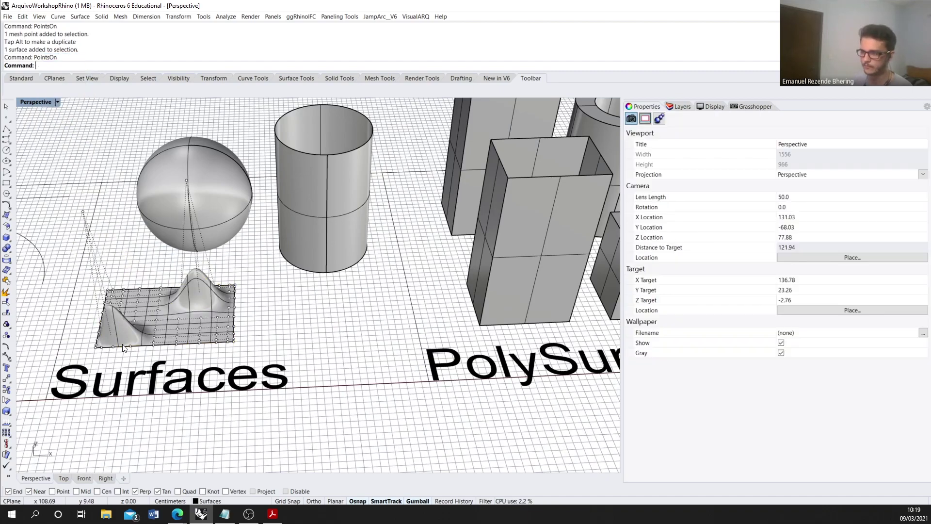
Step: Raise a control point near the terrain surface's back edge, between its two peaks, to form a smooth bump
scroll(291, 266, down, 3)
scroll(196, 301, up, 3)
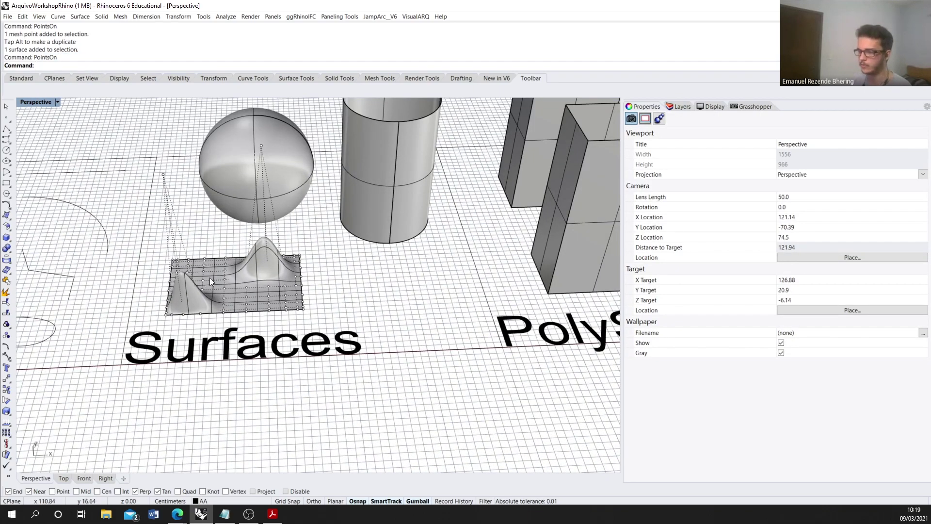
drag(200, 261, 198, 199)
scroll(197, 283, up, 6)
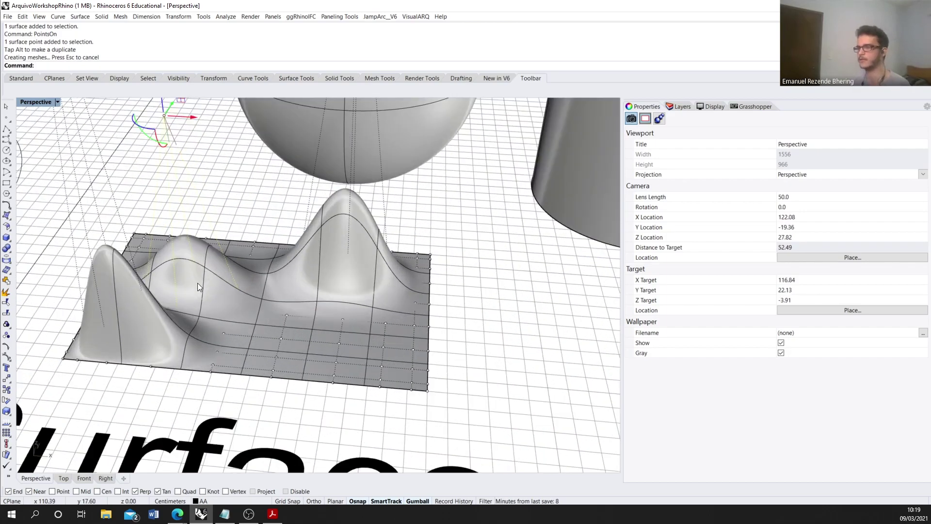
scroll(173, 180, down, 6)
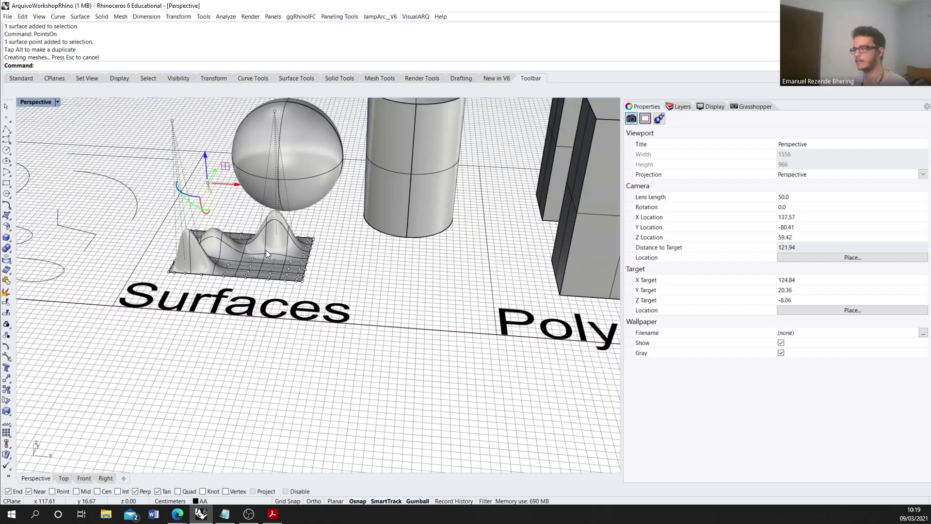
Step: Compare the reshaped terrain surface with the terrain mesh across the Surfaces, PolySurface and Mesh cells
right_drag(199, 197, 237, 130)
scroll(166, 205, down, 5)
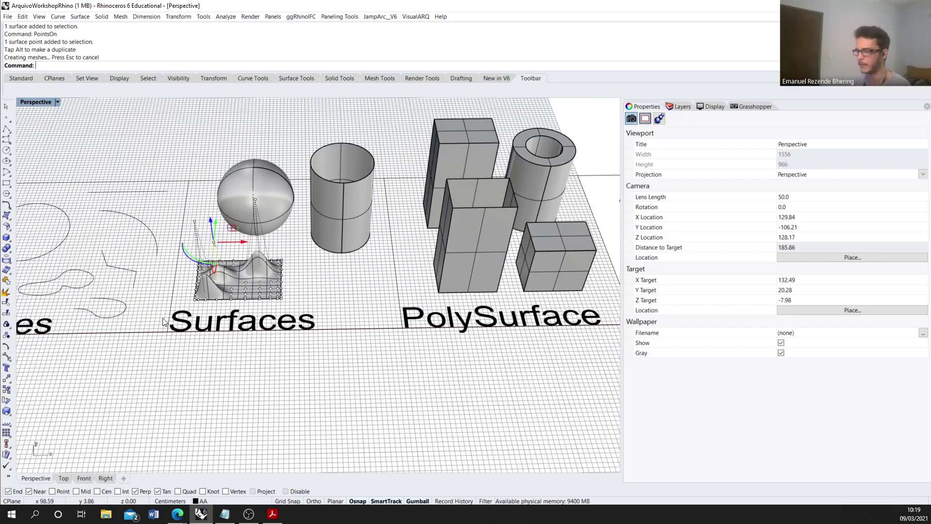
right_drag(221, 276, 223, 266)
scroll(222, 265, down, 4)
scroll(581, 318, up, 2)
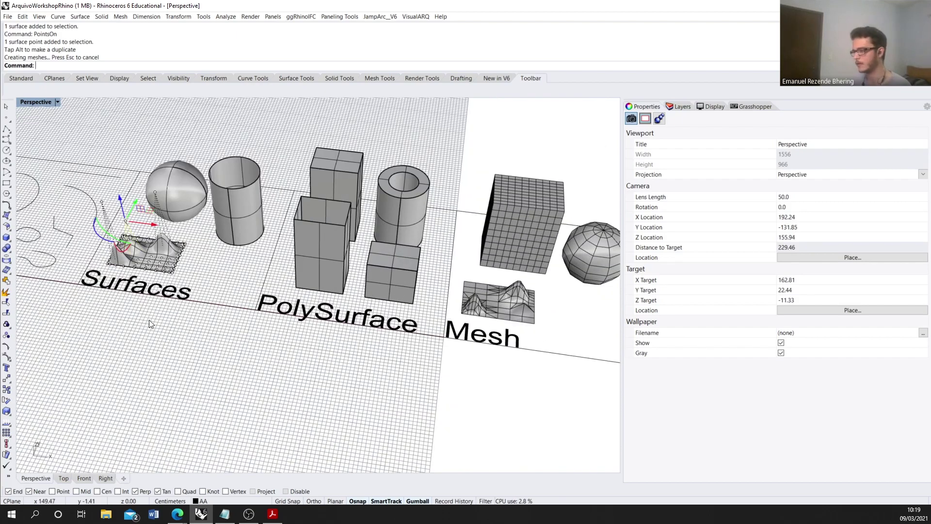
scroll(127, 301, up, 2)
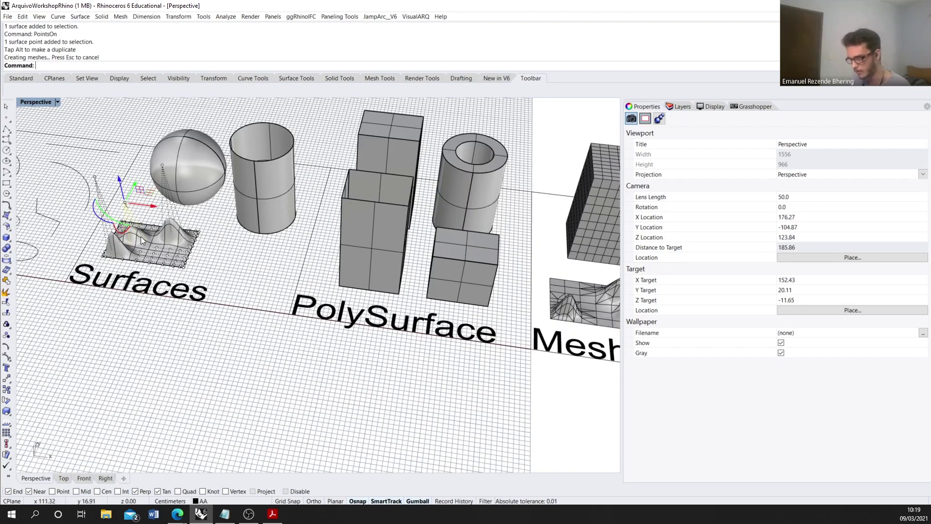
scroll(127, 252, down, 2)
scroll(117, 263, up, 2)
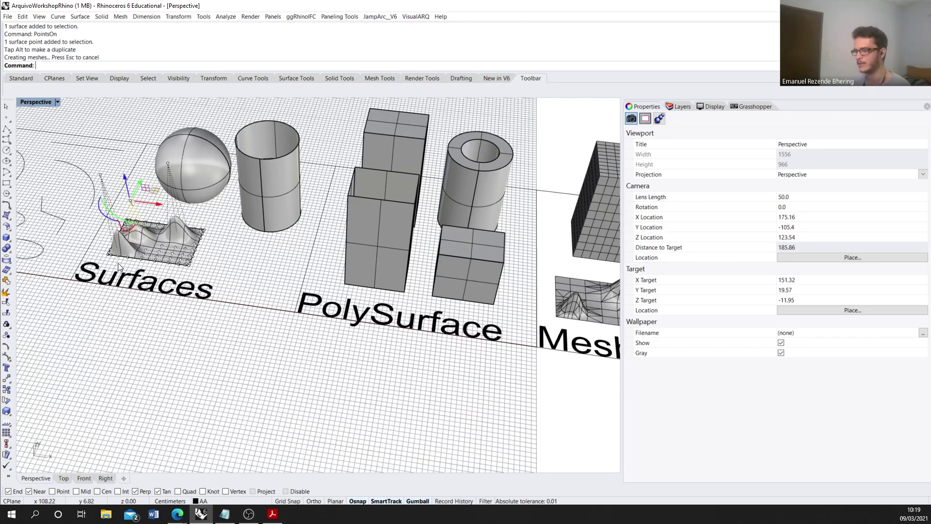
scroll(360, 272, down, 2)
scroll(450, 280, up, 1)
Step: Select the terrain mesh and the Mesh label in turn, clear the selection and inspect the mesh's raised vertex
click(449, 279)
scroll(452, 293, up, 3)
right_drag(388, 312, 412, 316)
click(413, 387)
scroll(400, 374, down, 2)
click(561, 356)
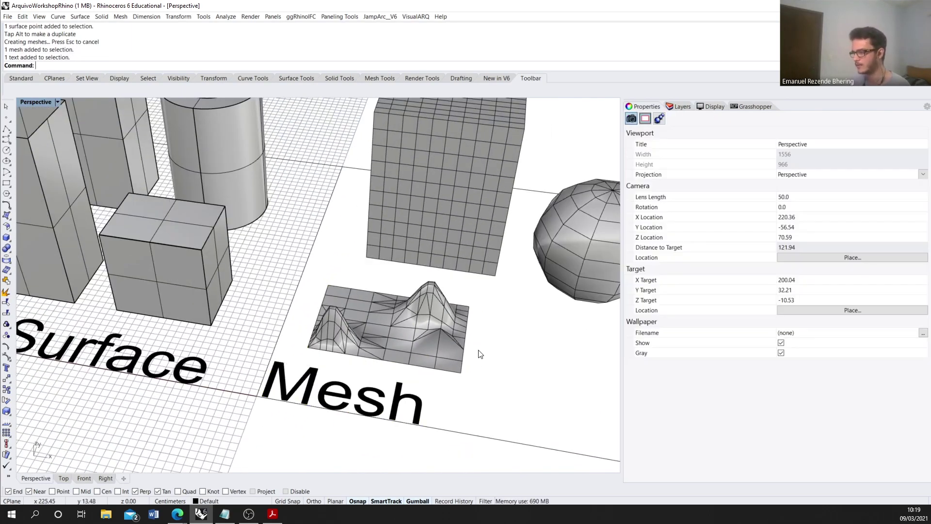
scroll(485, 355, down, 2)
right_drag(488, 337, 320, 289)
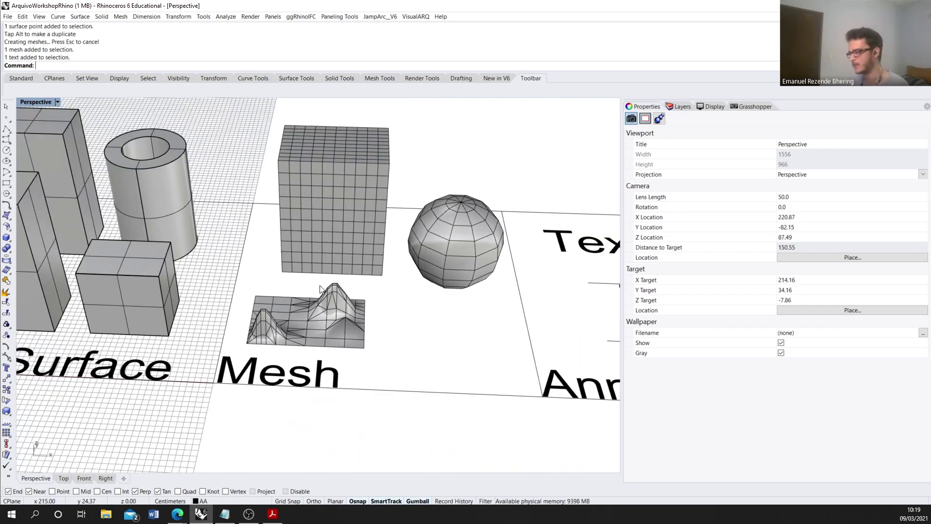
Step: Select the sphere in the Mesh cell, check its object type and clear the selection
scroll(477, 249, down, 2)
scroll(324, 228, down, 4)
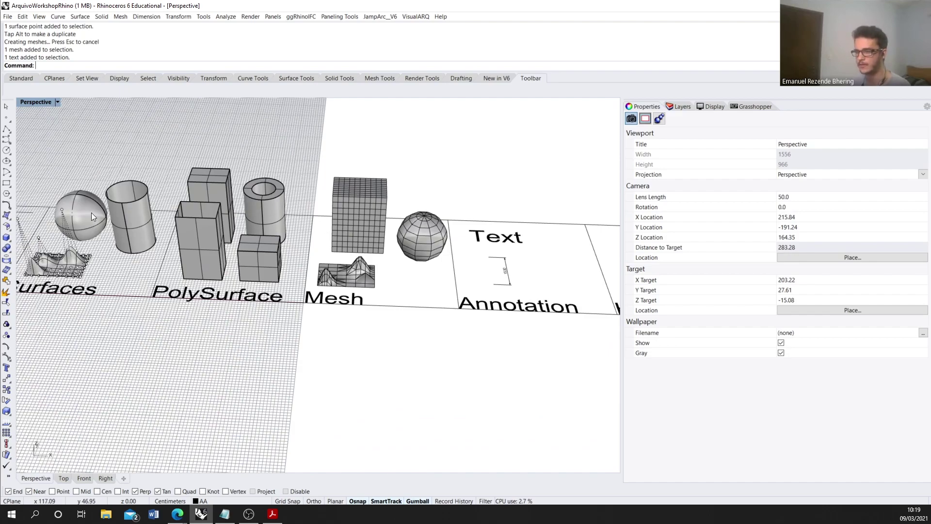
scroll(421, 230, up, 10)
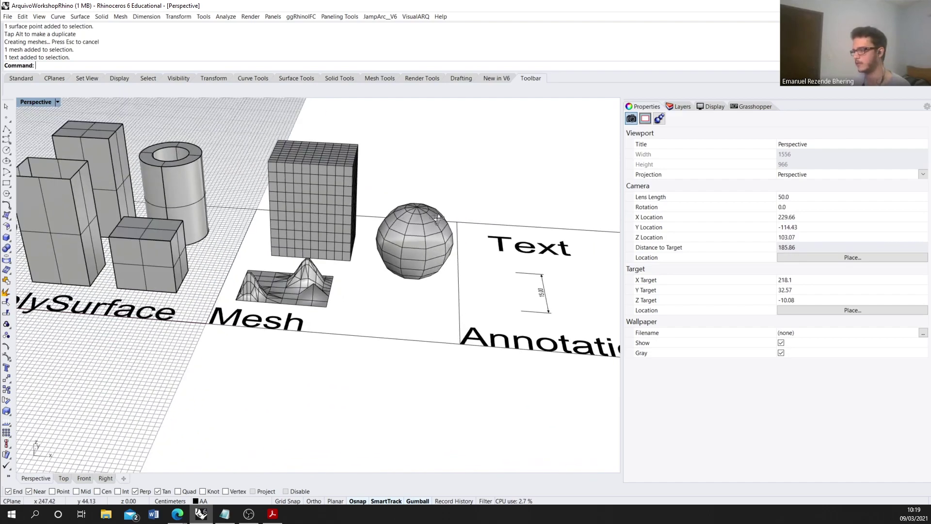
click(409, 255)
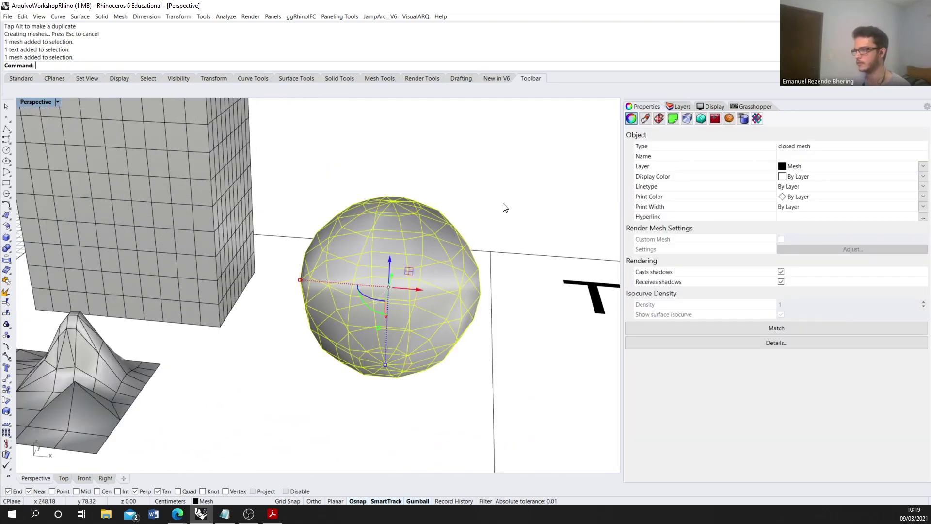
scroll(371, 267, down, 4)
click(411, 209)
Step: Select the sphere in the Surfaces cell, check its object type and inspect its smooth shape up close
scroll(412, 206, down, 7)
shift+right_drag(413, 209, 500, 258)
scroll(97, 267, up, 10)
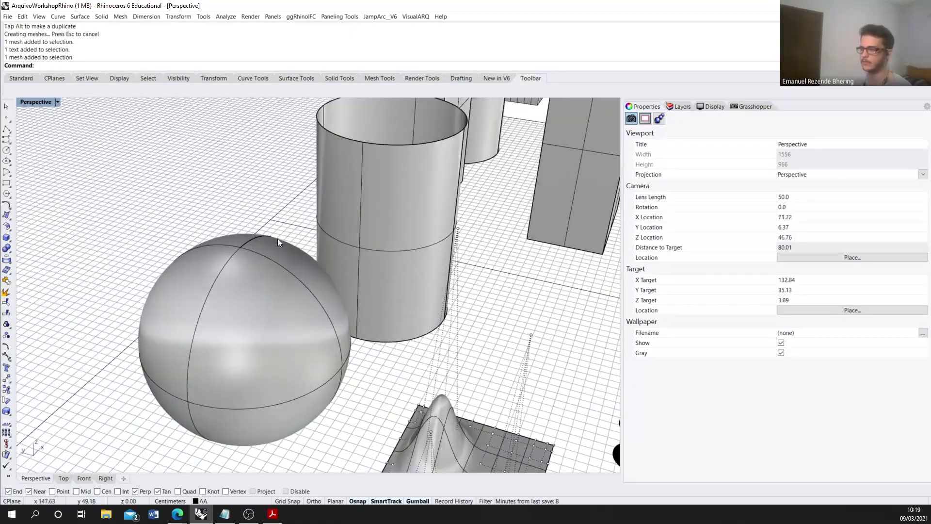
click(242, 305)
scroll(243, 304, down, 3)
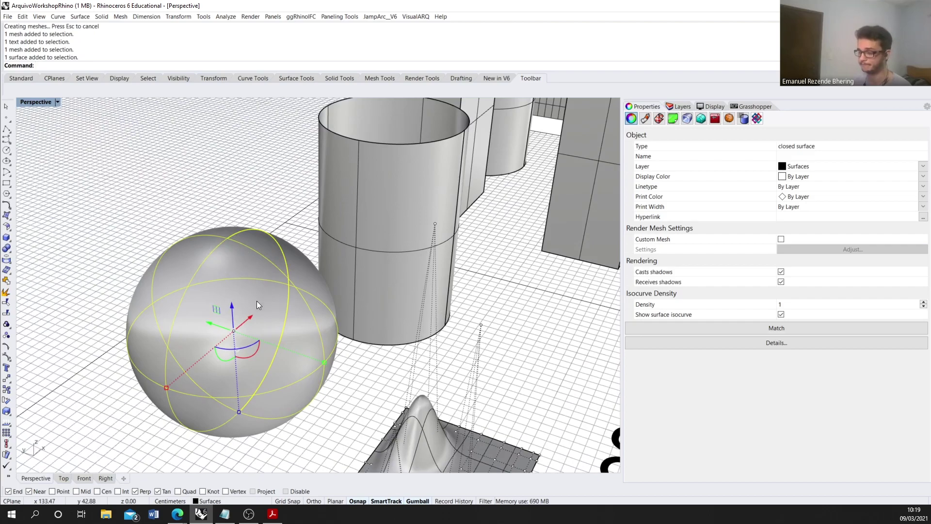
scroll(272, 301, down, 3)
scroll(247, 313, up, 7)
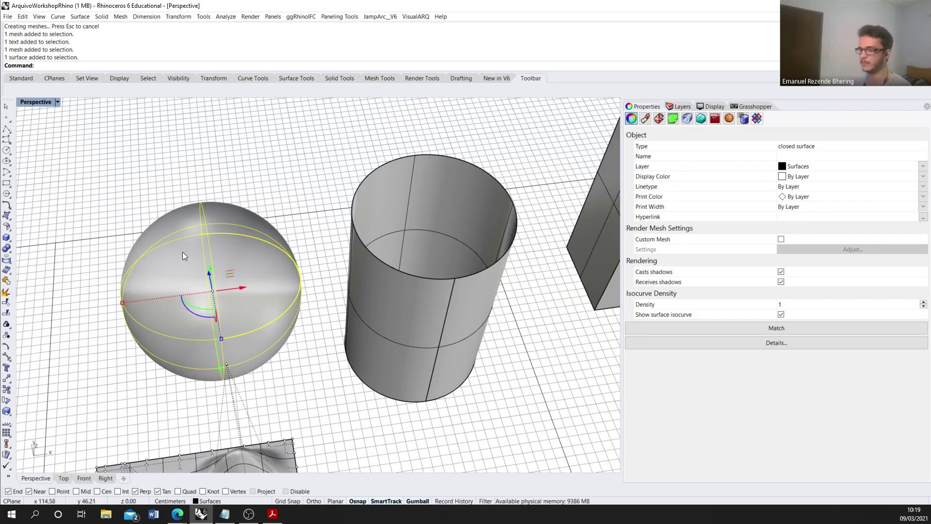
scroll(204, 232, up, 8)
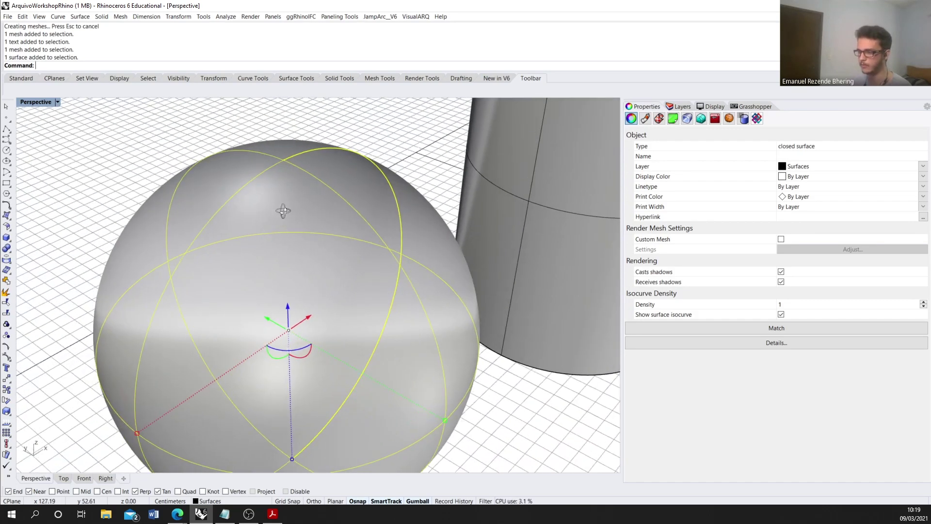
mouse_move(284, 211)
right_down()
mouse_move(253, 214)
mouse_move(182, 257)
right_up()
scroll(173, 274, down, 16)
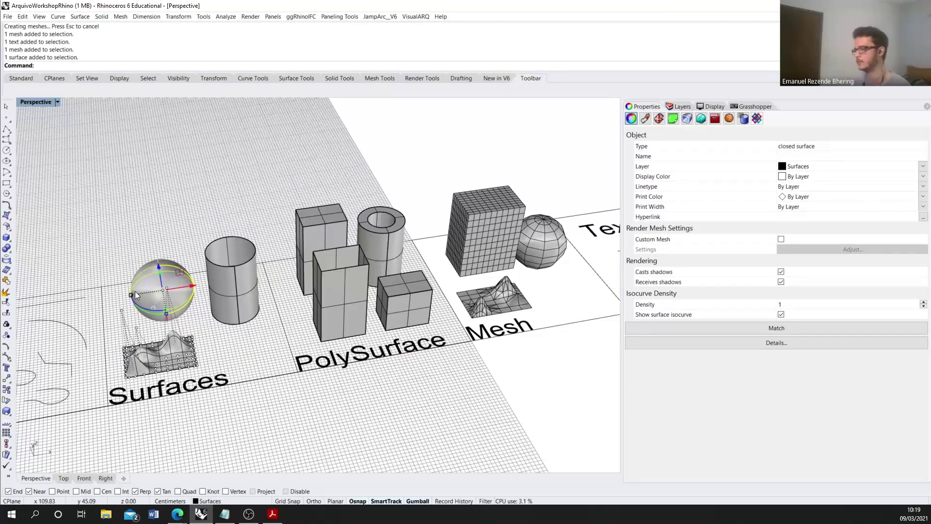
Step: Inspect the facets of the mesh sphere and mesh box up close
scroll(416, 217, up, 4)
scroll(232, 342, up, 10)
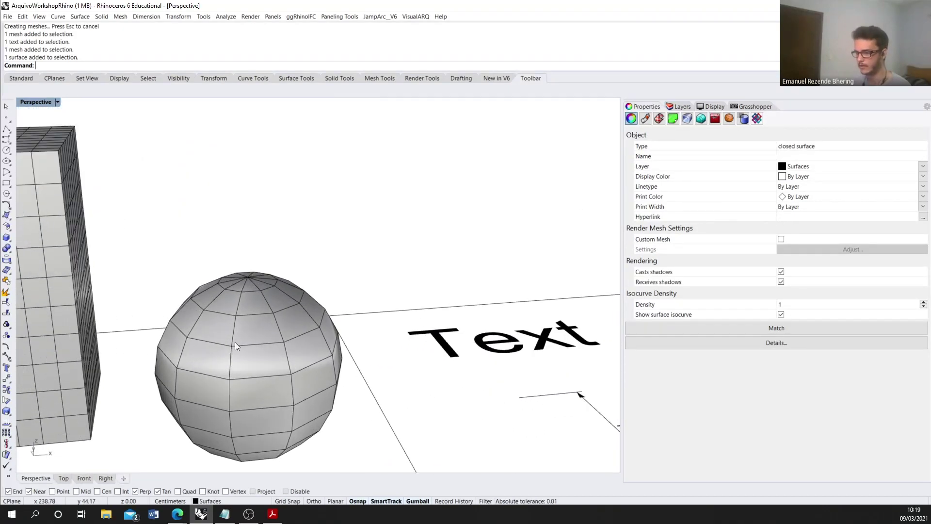
scroll(228, 342, down, 8)
scroll(472, 433, up, 6)
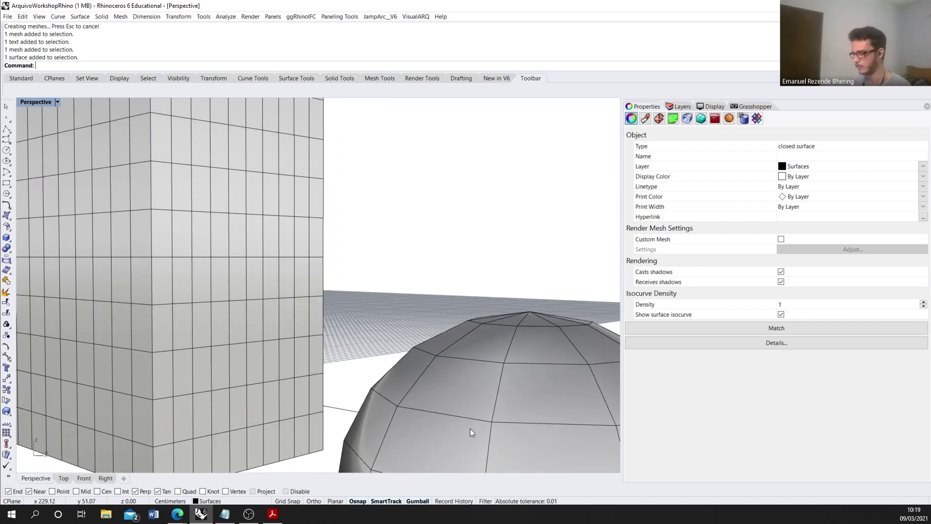
Step: Select the solid, parallel-line and square-grid hatches in the Hatch cell in turn and check their hatch properties
scroll(502, 350, down, 10)
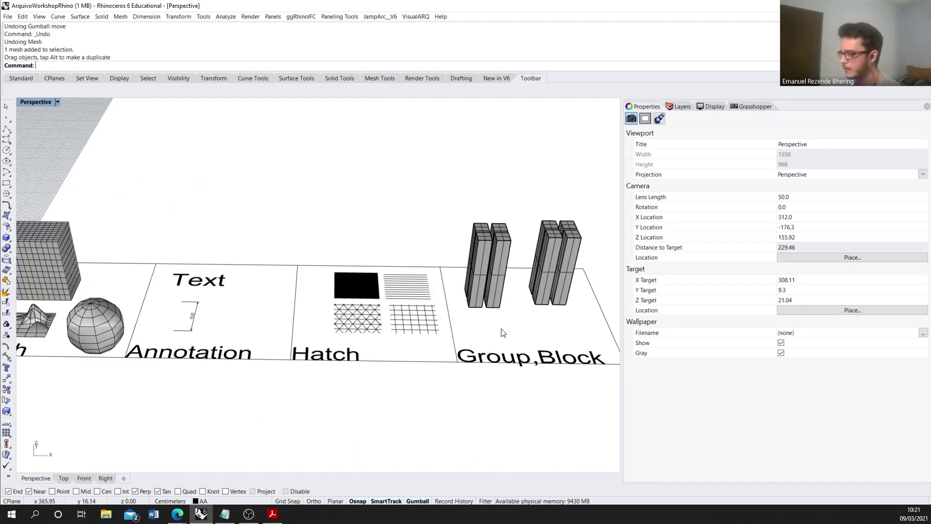
scroll(466, 320, up, 2)
scroll(383, 369, down, 4)
scroll(374, 373, up, 6)
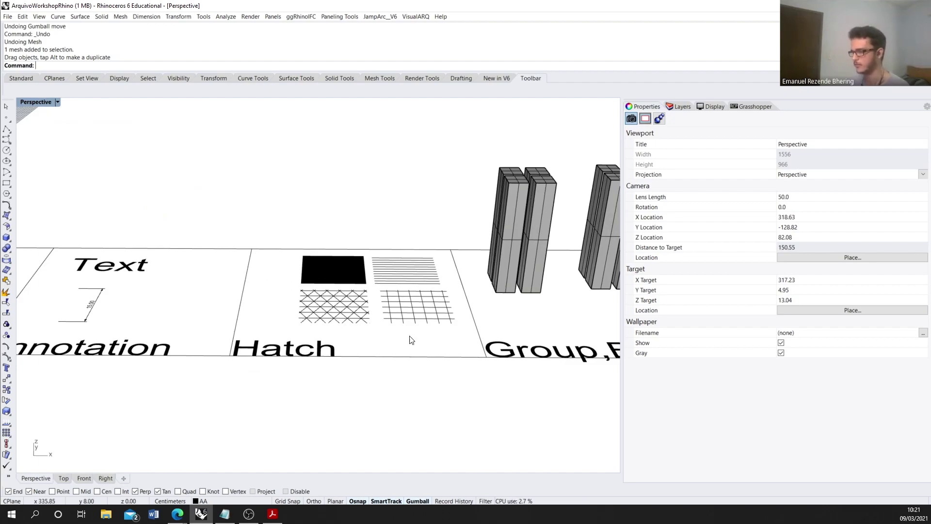
scroll(410, 340, down, 3)
scroll(368, 301, up, 3)
click(347, 282)
click(398, 276)
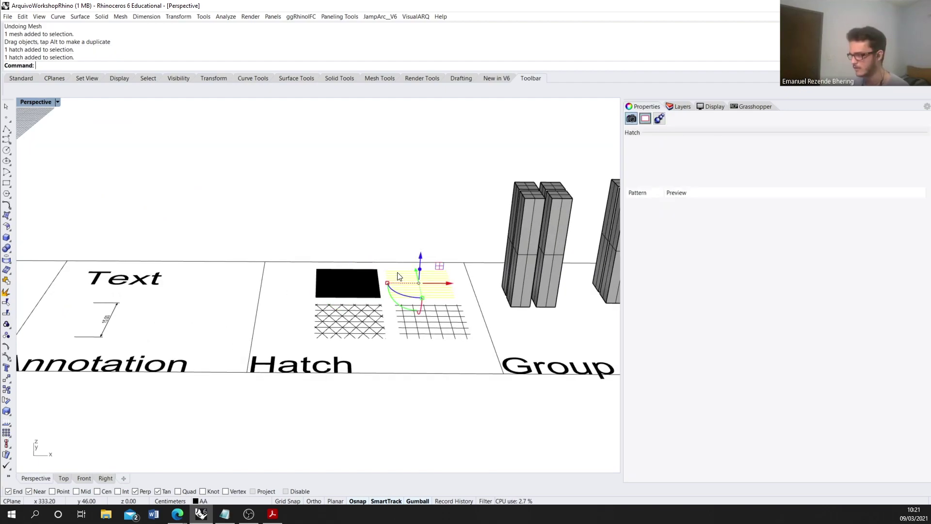
click(427, 324)
scroll(315, 265, up, 3)
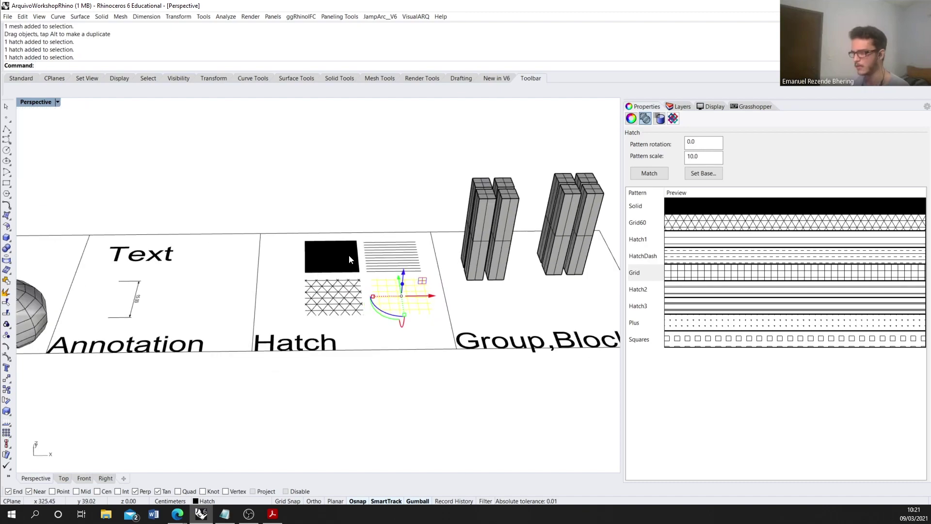
Step: Select the solid hatch and the triangular-grid hatch in turn, check the pattern of each and clear the selection
click(348, 255)
scroll(338, 276, up, 2)
scroll(224, 253, down, 2)
scroll(272, 297, up, 2)
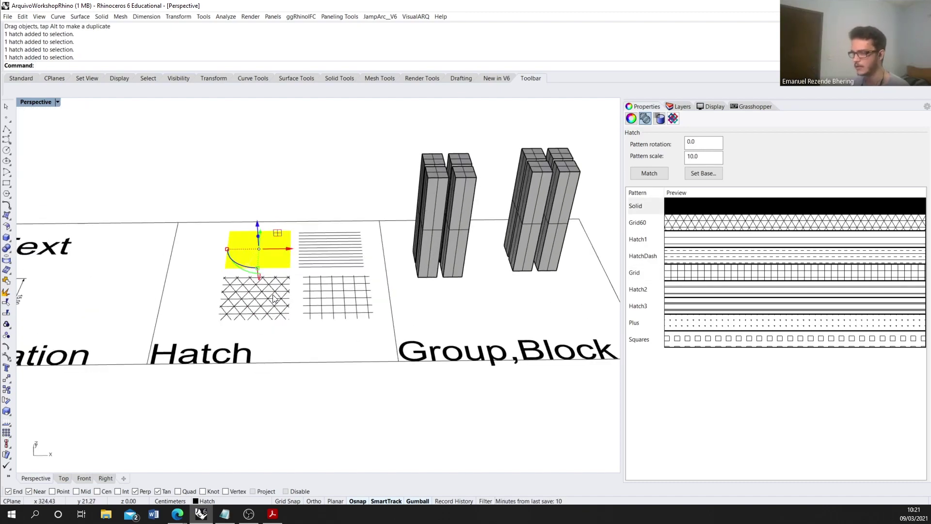
click(275, 299)
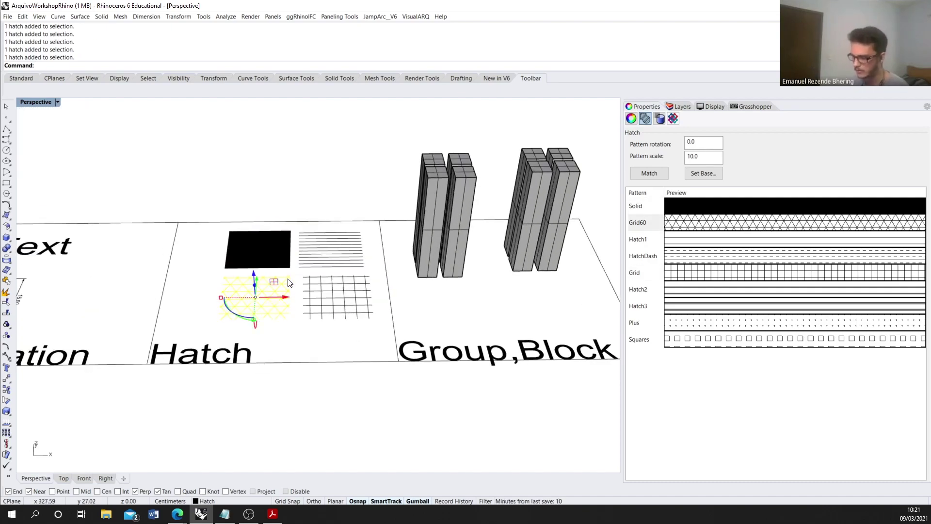
scroll(260, 336, down, 2)
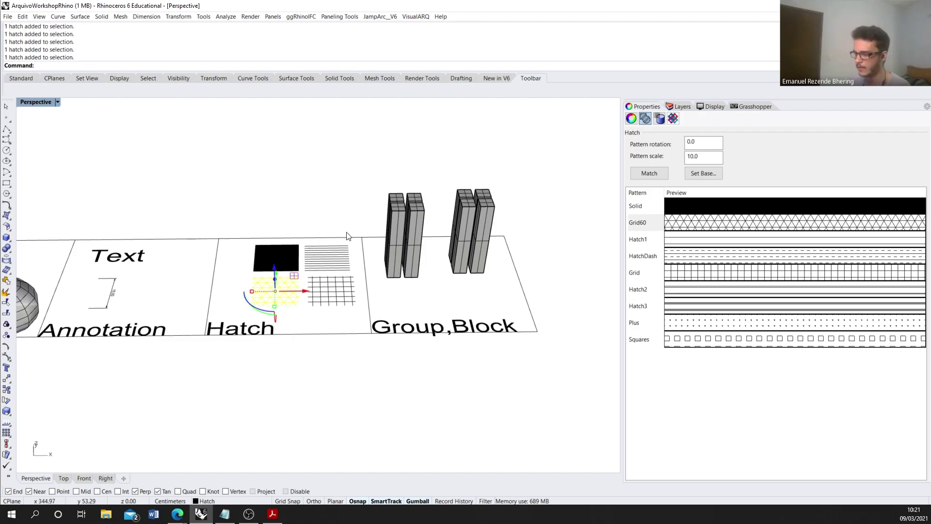
scroll(289, 251, down, 2)
click(287, 224)
scroll(287, 224, up, 2)
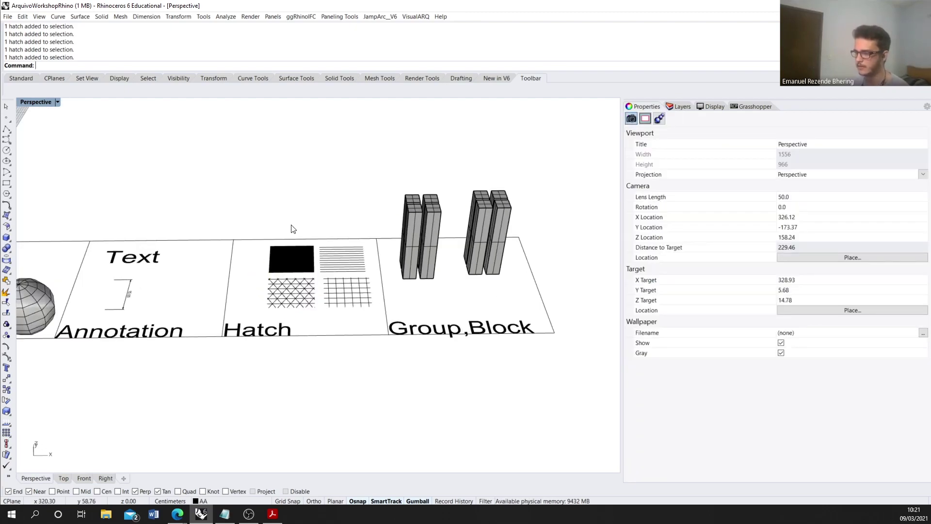
scroll(388, 310, down, 2)
scroll(481, 322, up, 2)
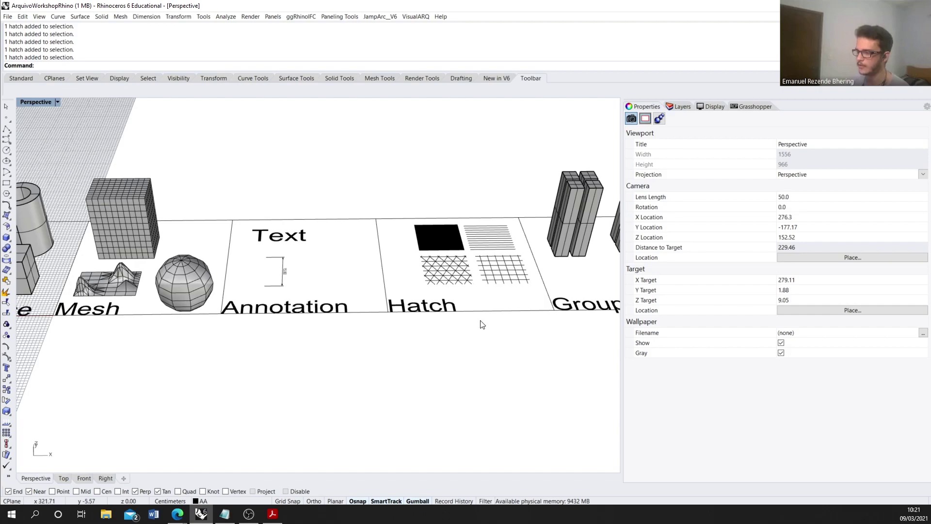
Step: Fill the closed border of the Hatch cell with a solid hatch, undo it and clear the selection
click(484, 314)
text(h)
key(Return)
key(Return)
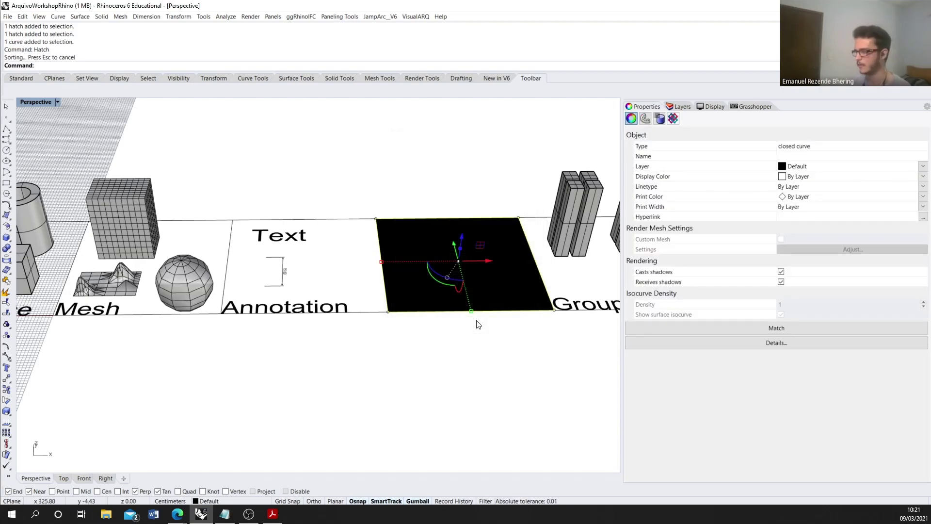
key(ctrl+z)
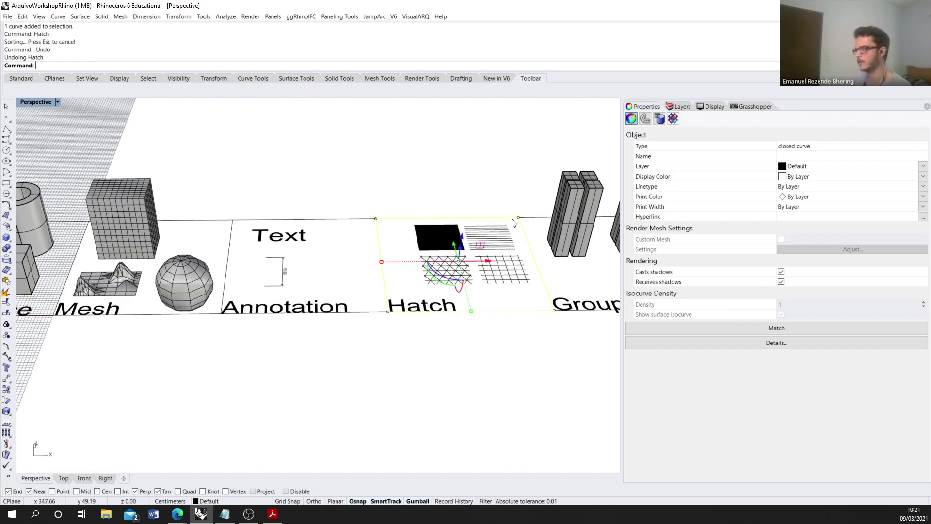
scroll(514, 223, down, 2)
scroll(495, 243, up, 2)
key(Escape)
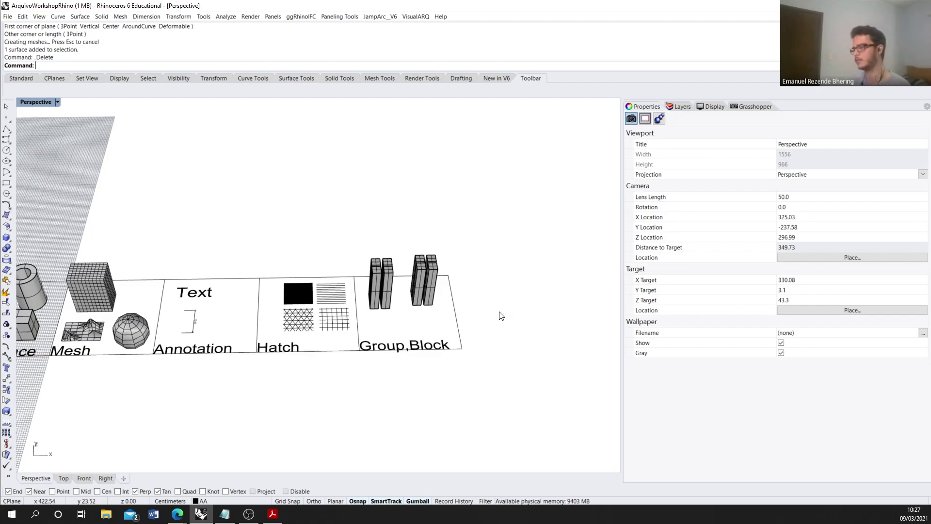
Step: Select the grouped boxes and the block instance in the Group,Block cell in turn, check each object type and clear the selection
scroll(461, 316, down, 3)
right_drag(461, 316, 436, 291)
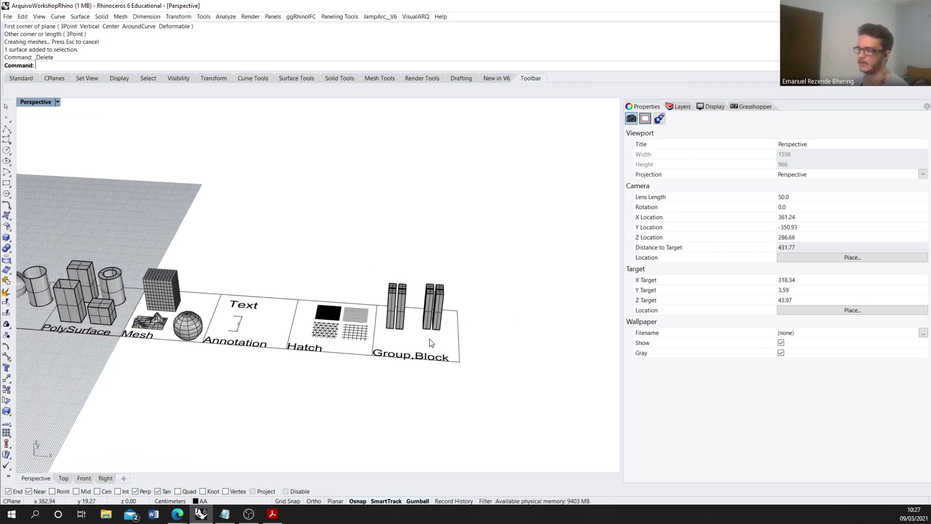
scroll(421, 272, up, 5)
scroll(422, 272, down, 5)
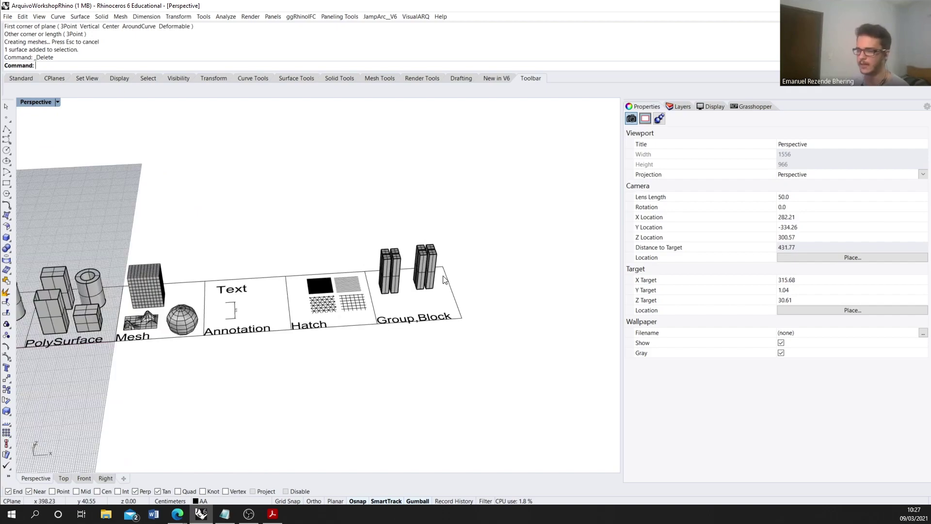
scroll(435, 275, up, 2)
scroll(413, 294, up, 2)
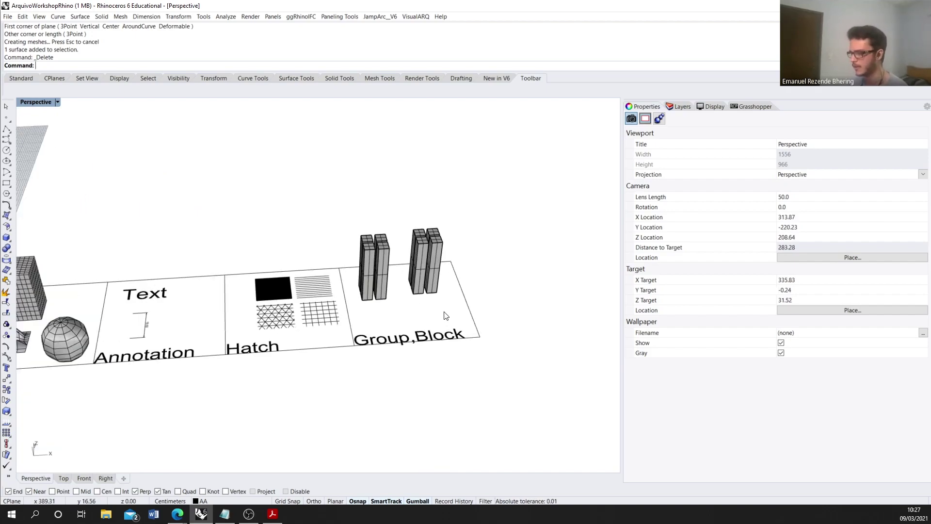
scroll(444, 316, up, 3)
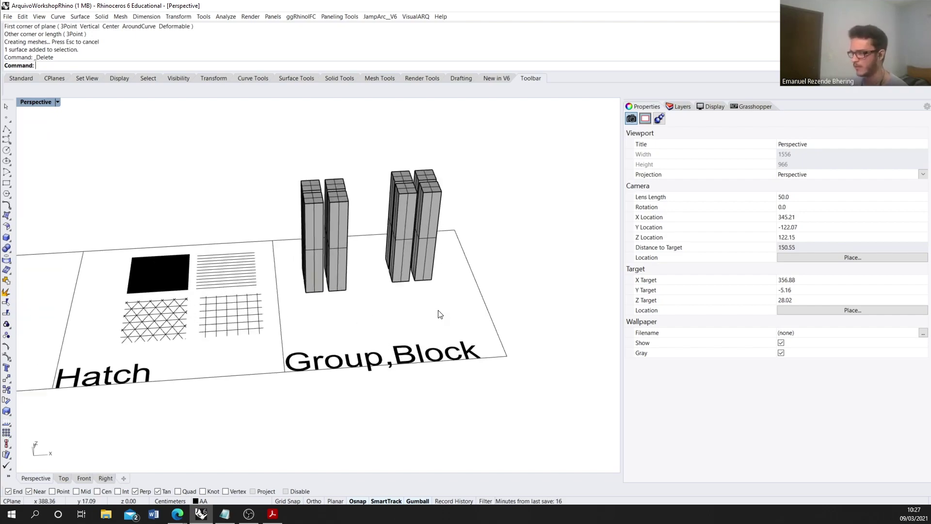
click(343, 238)
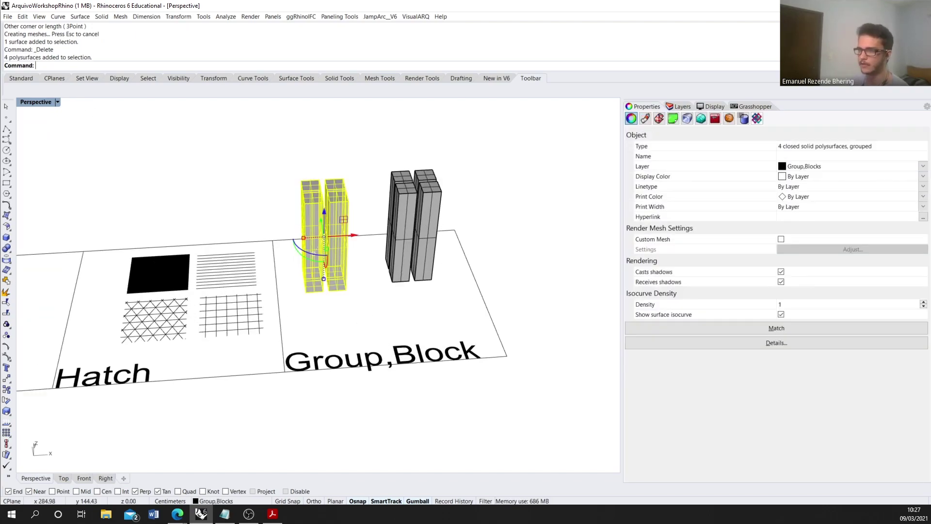
key(Escape)
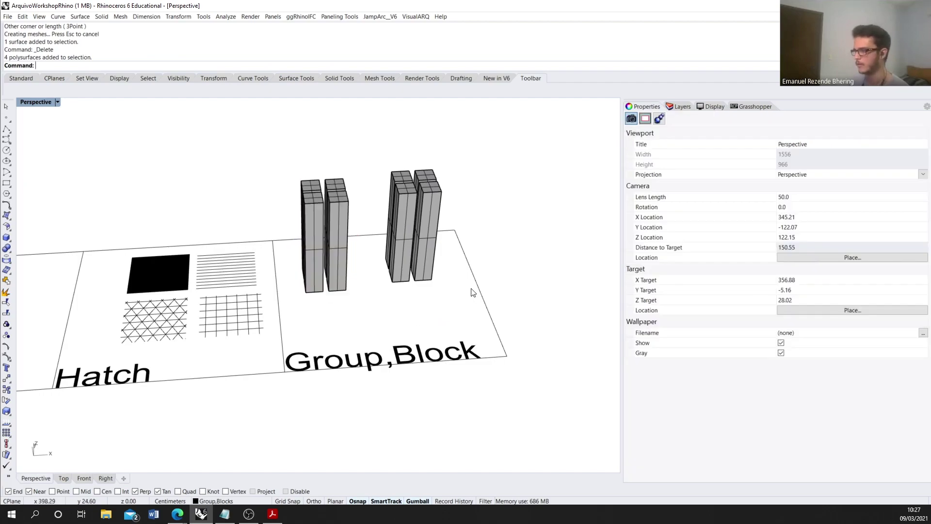
click(421, 240)
scroll(405, 219, down, 2)
click(523, 248)
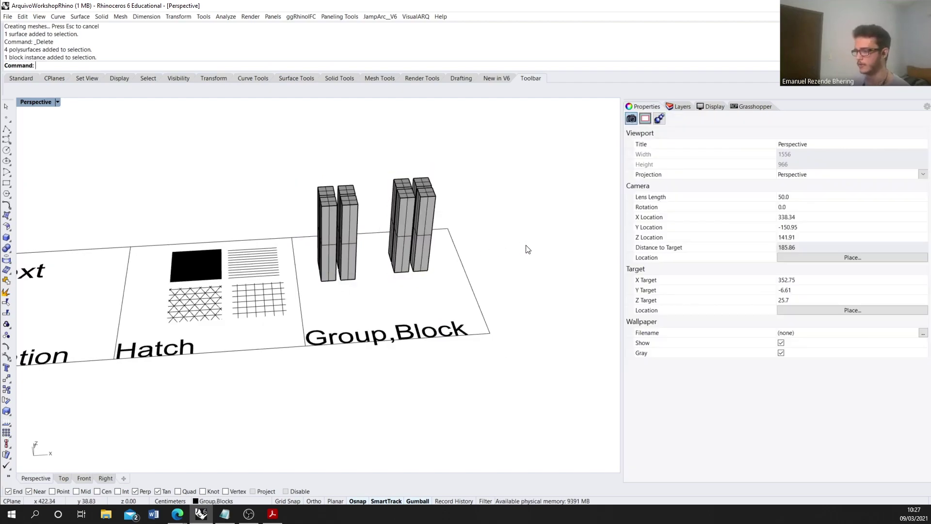
Step: Select the group of four boxes repeatedly, check that it selects as a whole from another angle and clear the selection
scroll(397, 290, up, 3)
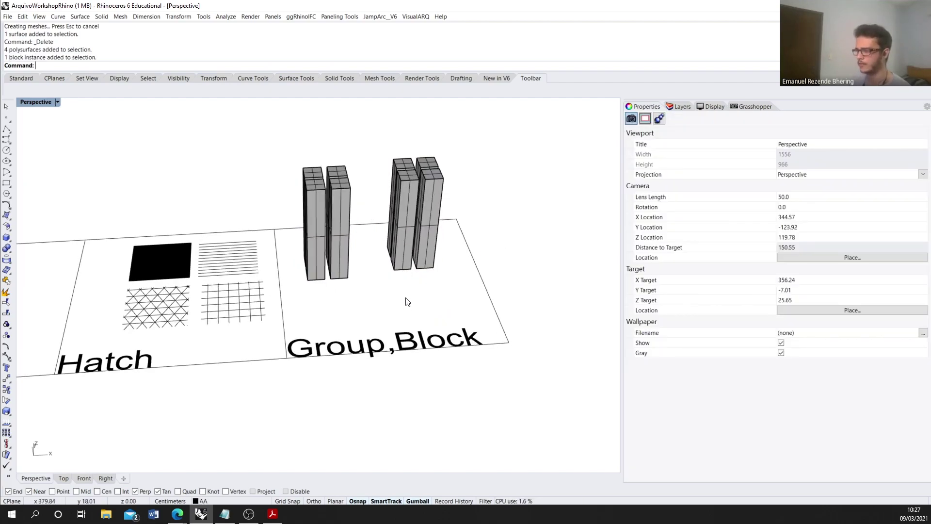
click(374, 246)
click(374, 242)
click(374, 242)
click(374, 234)
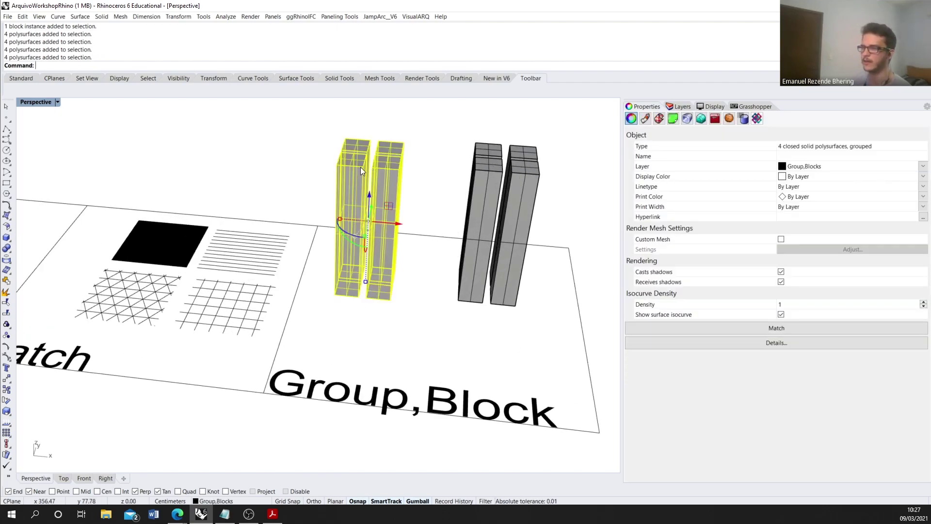
scroll(165, 162, down, 1)
click(203, 152)
right_drag(348, 220, 363, 226)
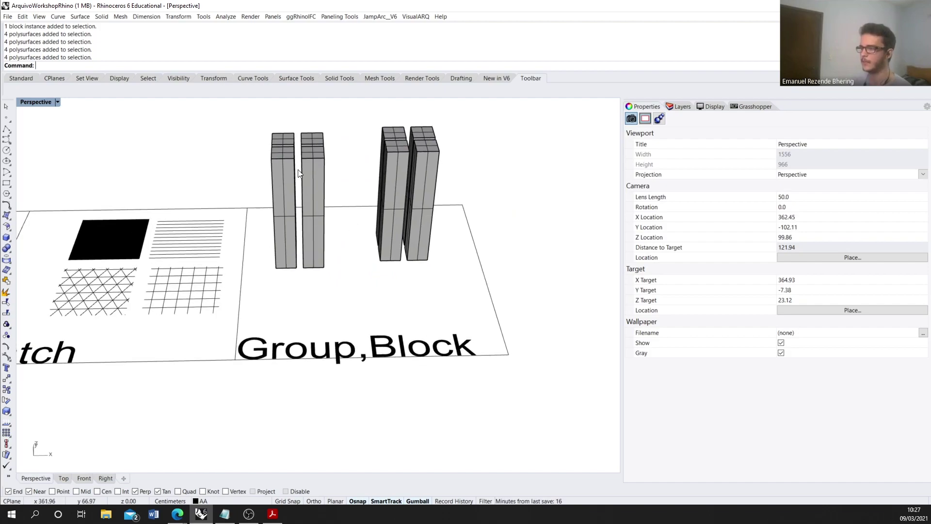
click(319, 166)
scroll(326, 228, down, 2)
scroll(333, 227, up, 2)
click(332, 226)
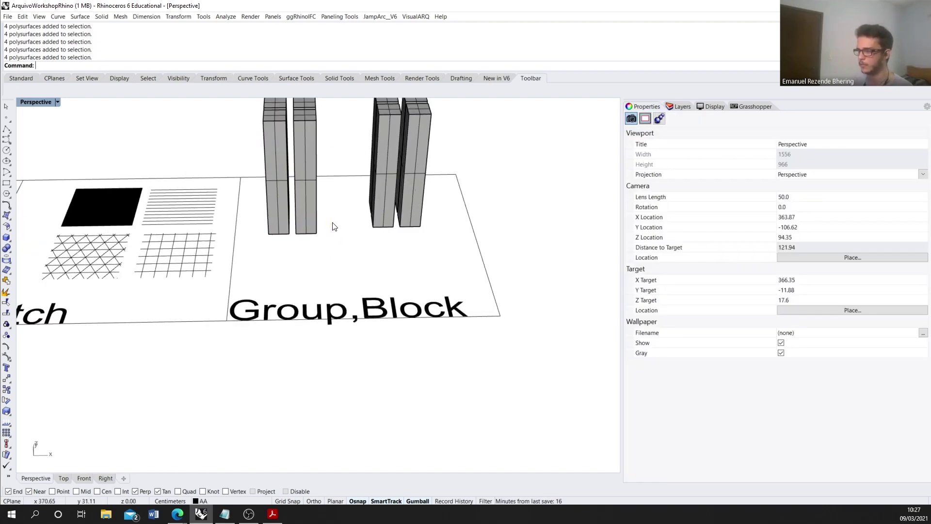
Step: Sub-select a single face of one box inside the group, inspect it from several angles and clear the selection
scroll(324, 216, down, 2)
scroll(293, 202, up, 2)
scroll(281, 200, down, 3)
click(276, 185)
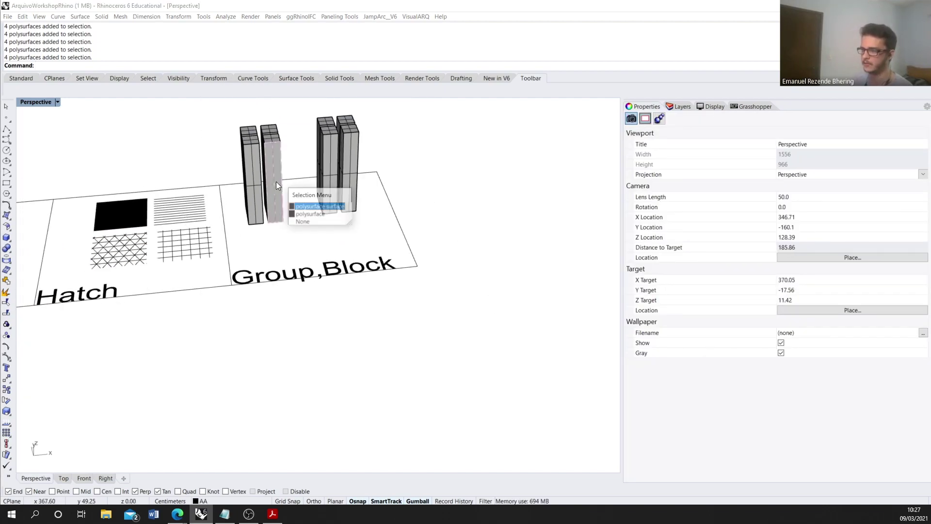
click(318, 207)
mouse_move(317, 206)
right_down()
mouse_move(265, 233)
mouse_move(301, 213)
right_up()
scroll(532, 217, up, 5)
right_drag(532, 217, 499, 220)
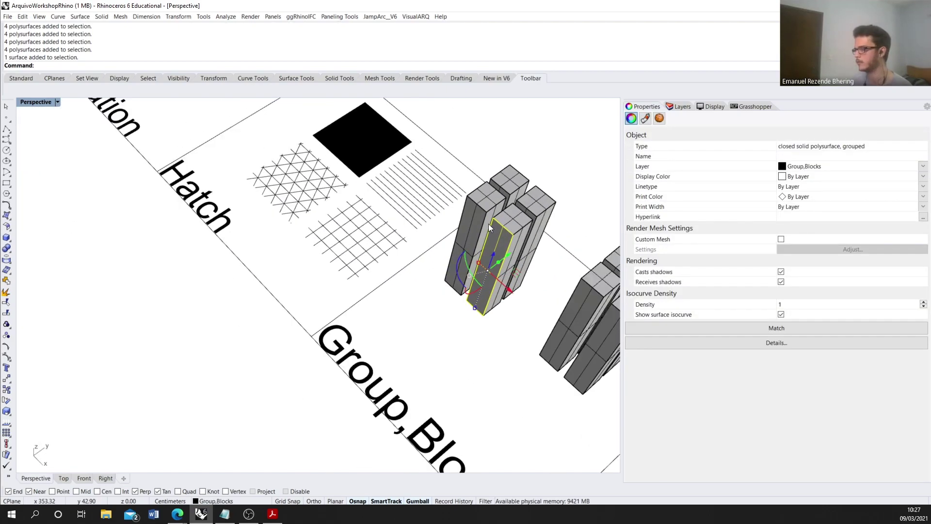
right_drag(406, 294, 525, 219)
scroll(458, 231, up, 2)
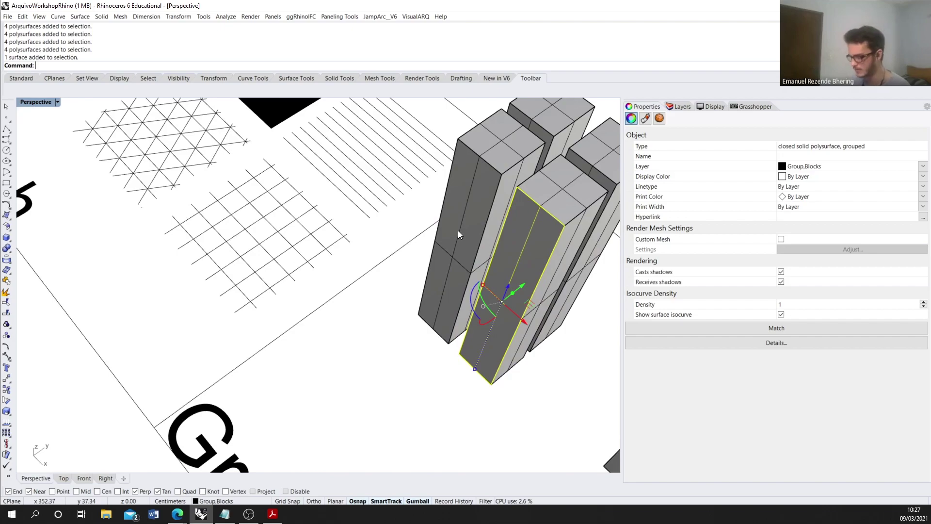
scroll(458, 231, down, 4)
click(307, 315)
right_drag(307, 315, 336, 296)
Step: Open the "4 Sólidos" block for in-place editing and select one of its front boxes
click(386, 260)
scroll(385, 260, down, 3)
scroll(405, 245, up, 4)
double_click(404, 246)
scroll(403, 247, up, 2)
click(350, 321)
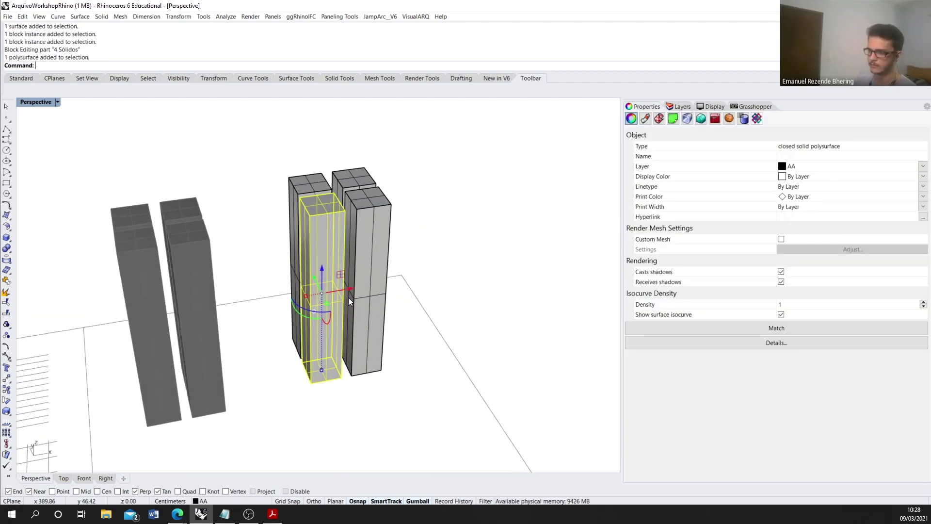
Step: Try moving the selected box inside the block with the gumball, undo the move and leave block editing
drag(349, 300, 320, 302)
key(ctrl+z)
right_drag(320, 302, 422, 316)
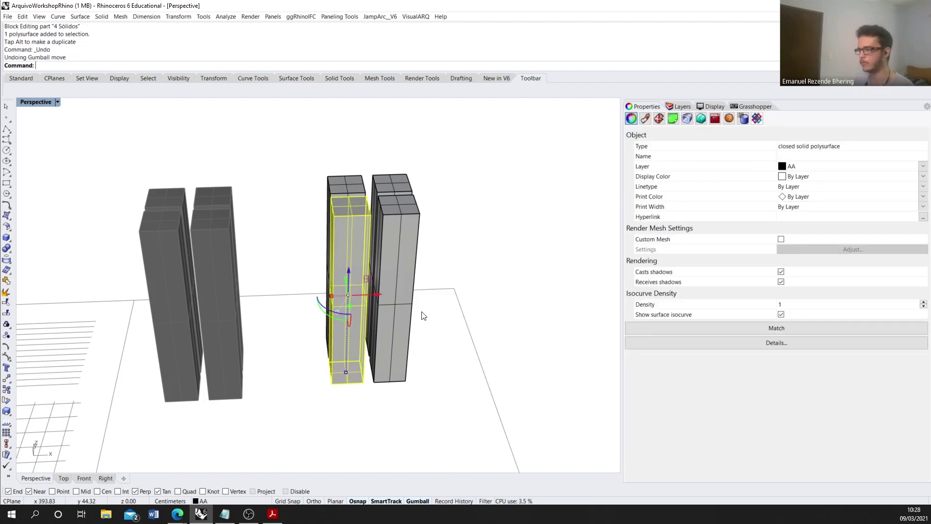
click(423, 315)
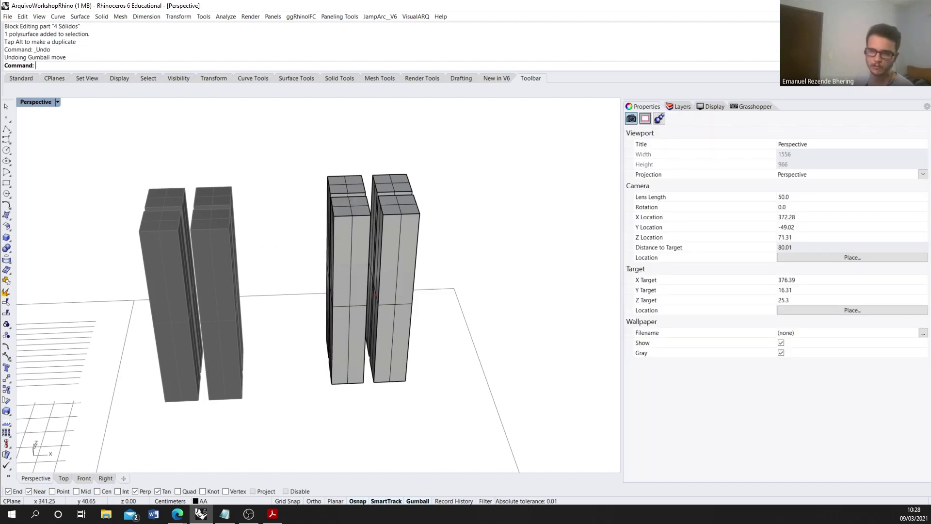
scroll(358, 303, down, 5)
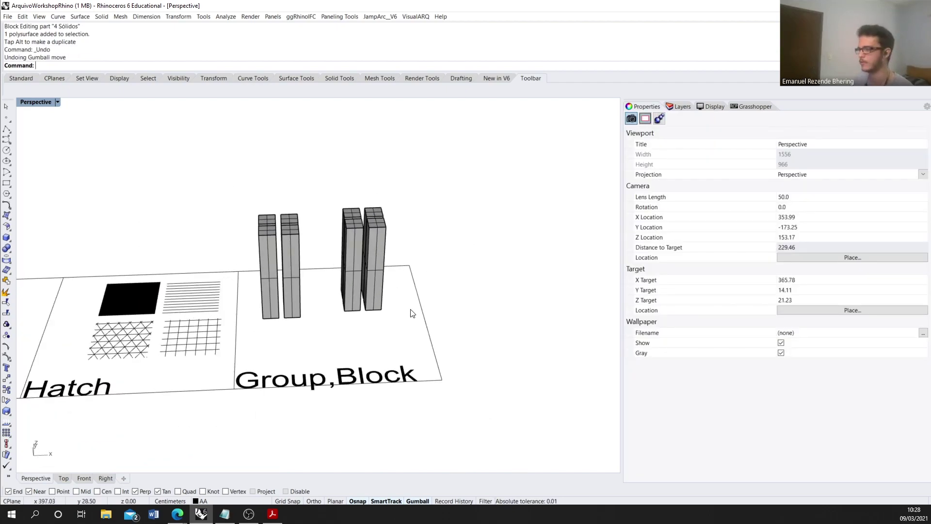
Step: Place a copy of the "4 Sólidos" block instance along the X axis, outside the Group,Block cell, and clear the selection
scroll(358, 303, up, 2)
click(358, 302)
scroll(358, 303, down, 2)
click(393, 260)
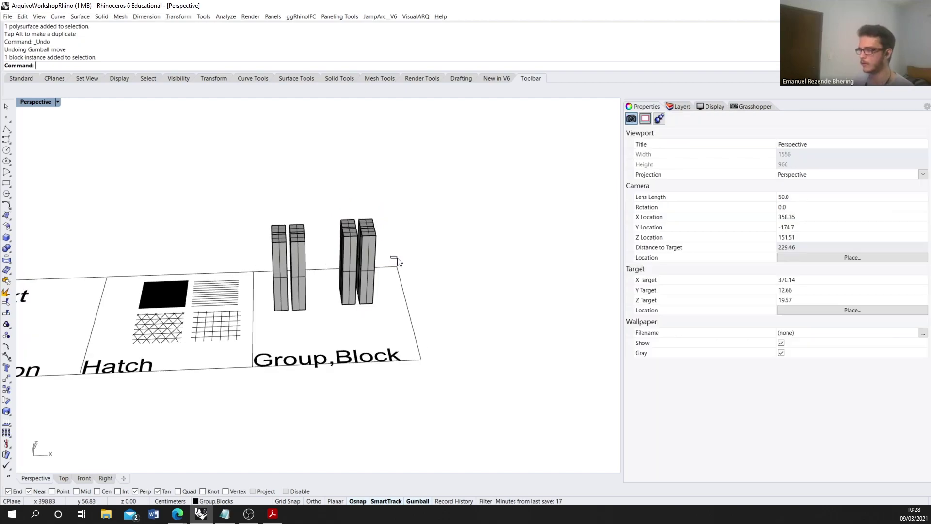
click(366, 299)
drag(385, 261, 469, 274)
key(alt)
click(487, 307)
scroll(388, 252, up, 3)
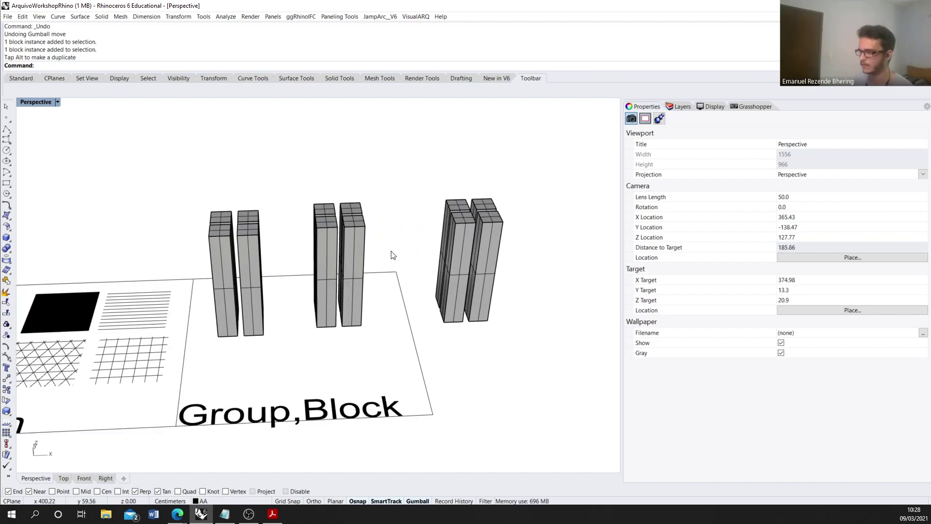
Step: Select the original block instance and its copy in turn, comparing their object types and positions from another angle
click(347, 236)
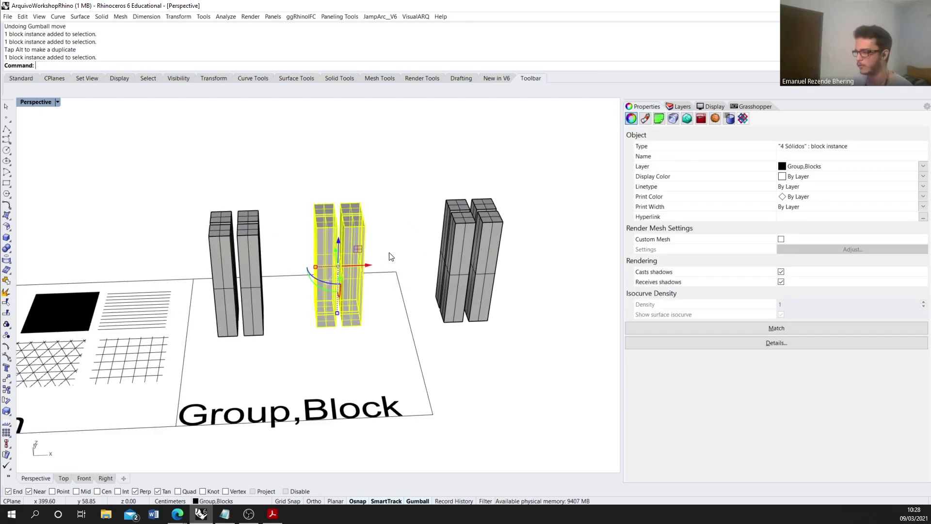
scroll(524, 349, down, 3)
mouse_move(524, 350)
right_down()
mouse_move(505, 328)
mouse_move(325, 329)
mouse_move(455, 333)
right_up()
right_drag(415, 306, 374, 308)
scroll(361, 257, up, 2)
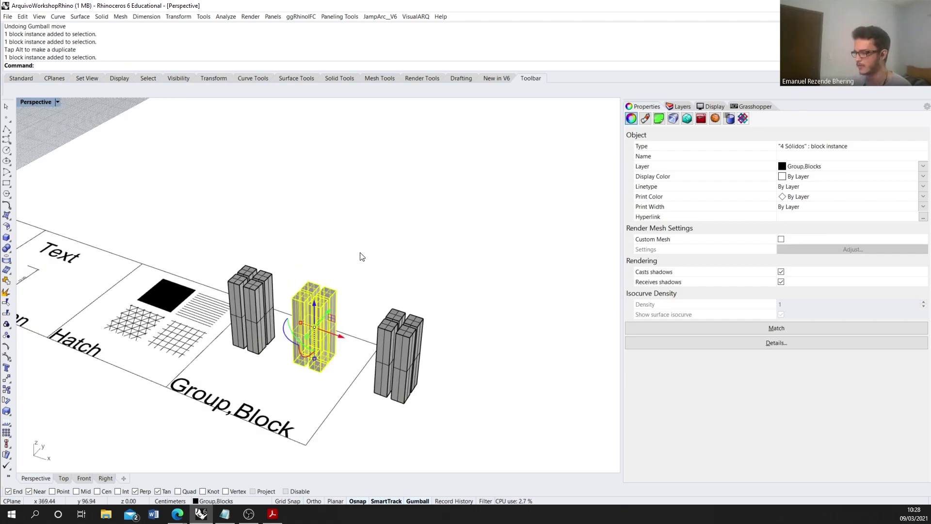
right_drag(351, 242, 406, 243)
click(347, 350)
scroll(391, 281, up, 2)
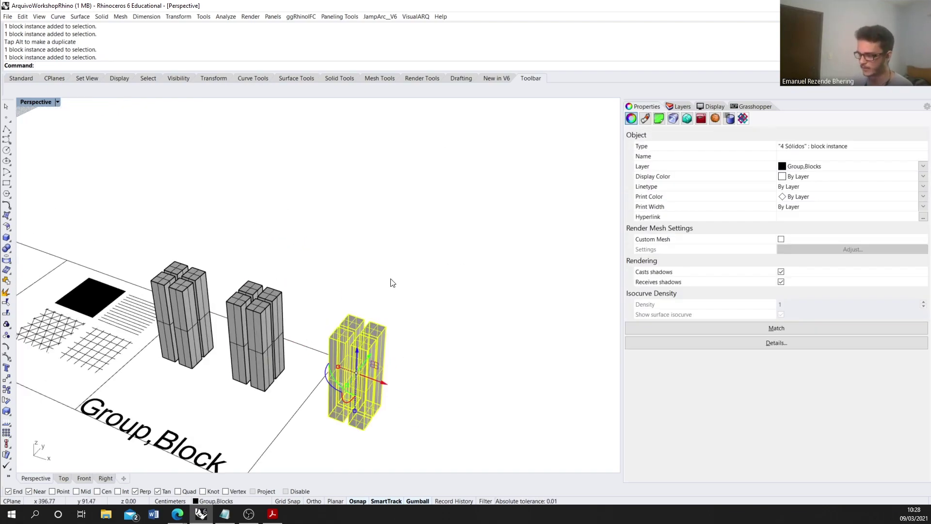
Step: Place two more copies of the "4 Sólidos" block instances behind the existing row, outside the Group,Block cell
click(275, 317)
drag(273, 324, 407, 307)
scroll(361, 325, up, 4)
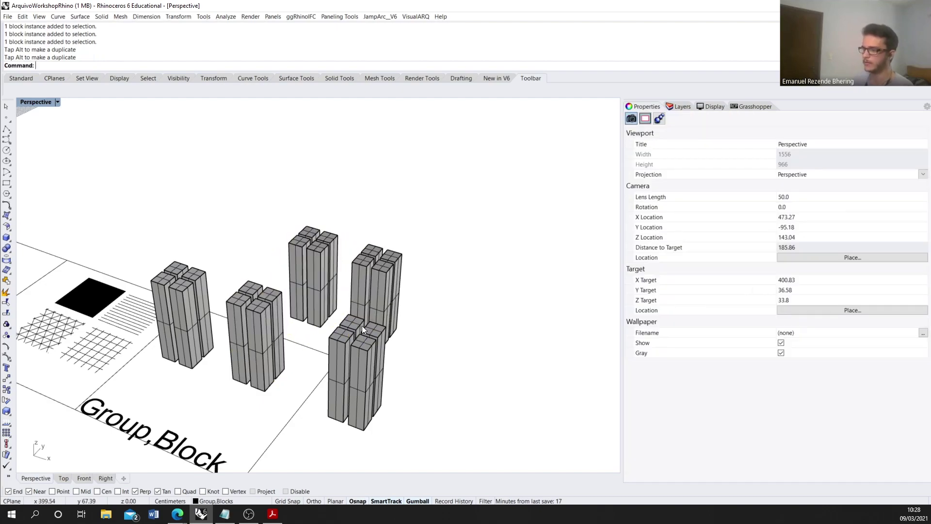
Step: Edit the original "4 Sólidos" block in place, pull the front box's side face outward along X to widen it, and leave block editing
double_click(260, 319)
click(261, 324)
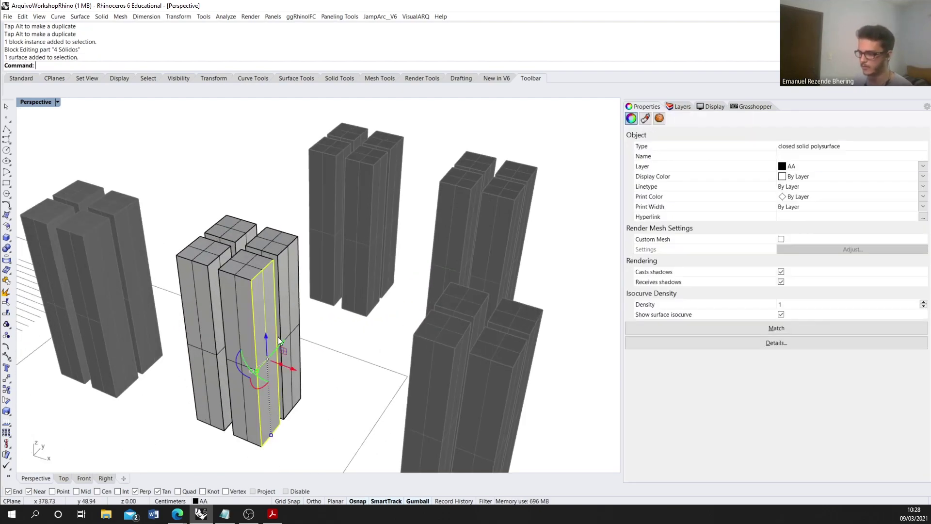
drag(289, 366, 306, 372)
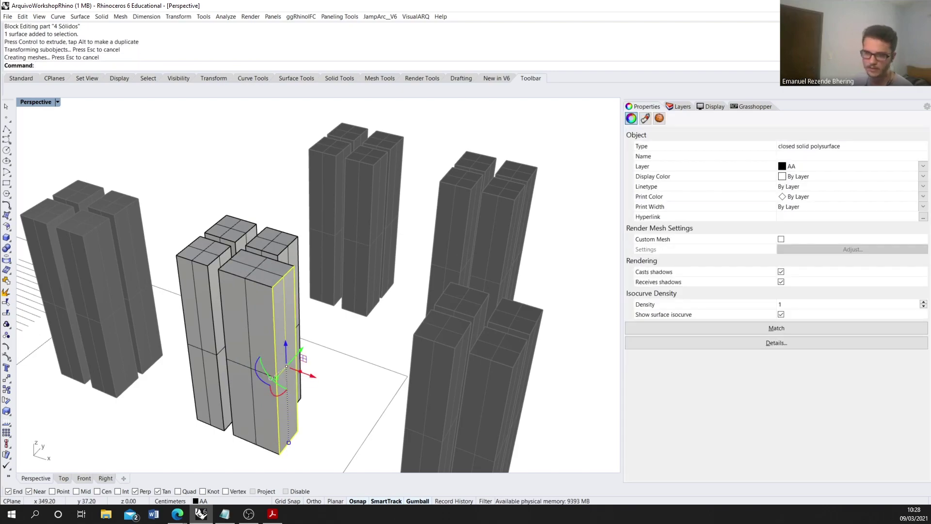
key(Escape)
scroll(415, 314, down, 4)
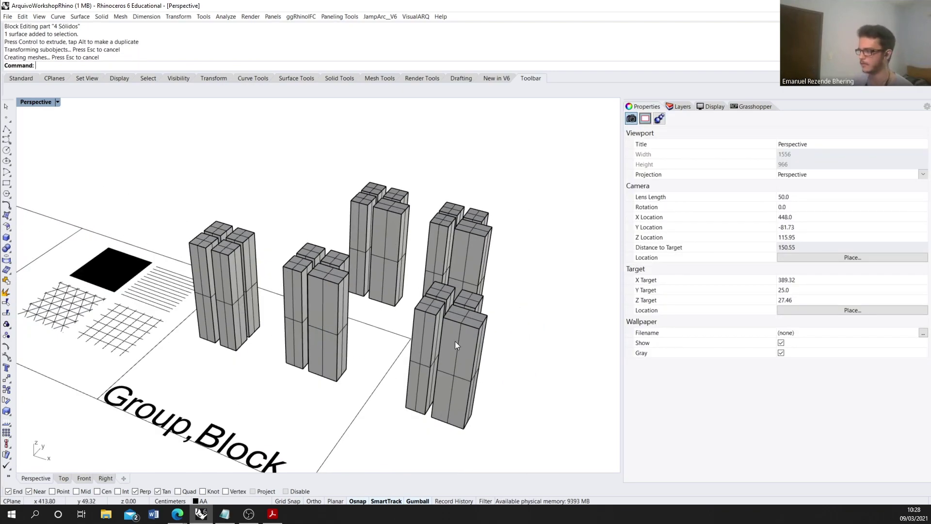
Step: Delete the four "4 Sólidos" block instances one by one and select the remaining group of solids
click(453, 341)
key(Delete)
click(454, 256)
key(Delete)
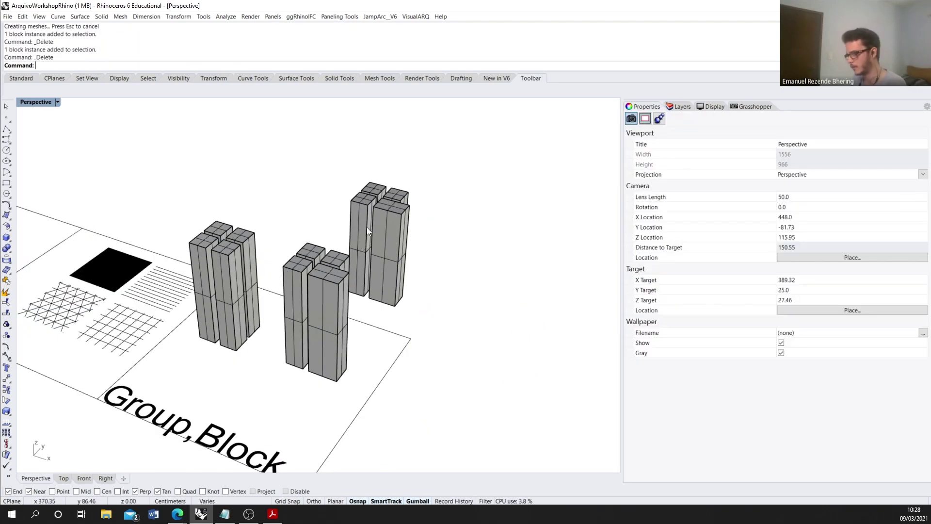
click(364, 232)
key(Delete)
click(331, 285)
key(Delete)
click(201, 304)
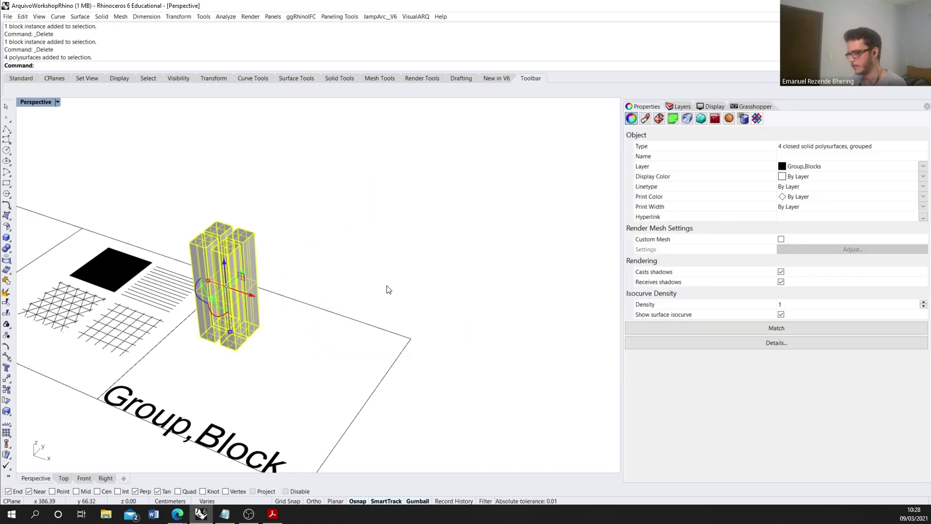
Step: Undo the last three deletions and delete only the two block copies outside the cell, keeping the original block
key(ctrl+z)
key(ctrl+z)
key(ctrl+z)
click(478, 243)
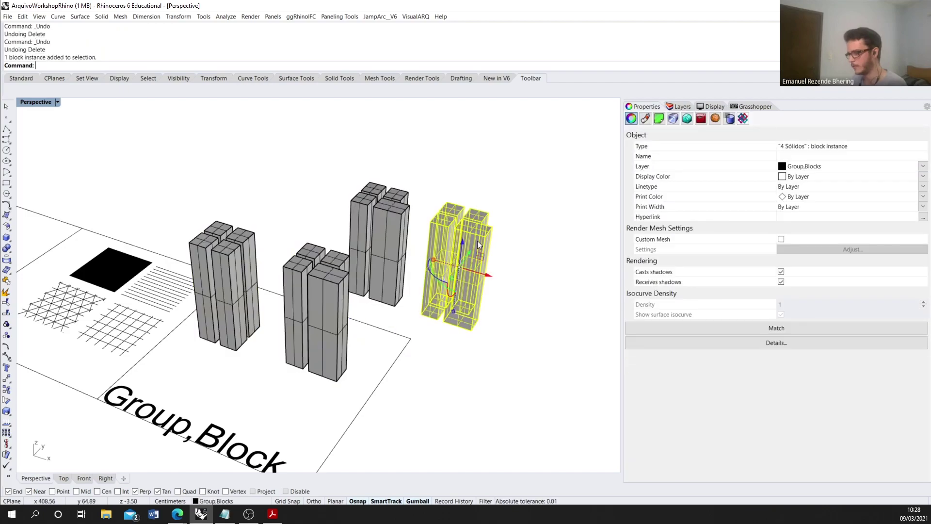
key(Delete)
click(396, 206)
key(Delete)
Step: Turn off all layers except AA in the layer list and make AA the current layer
scroll(396, 206, down, 8)
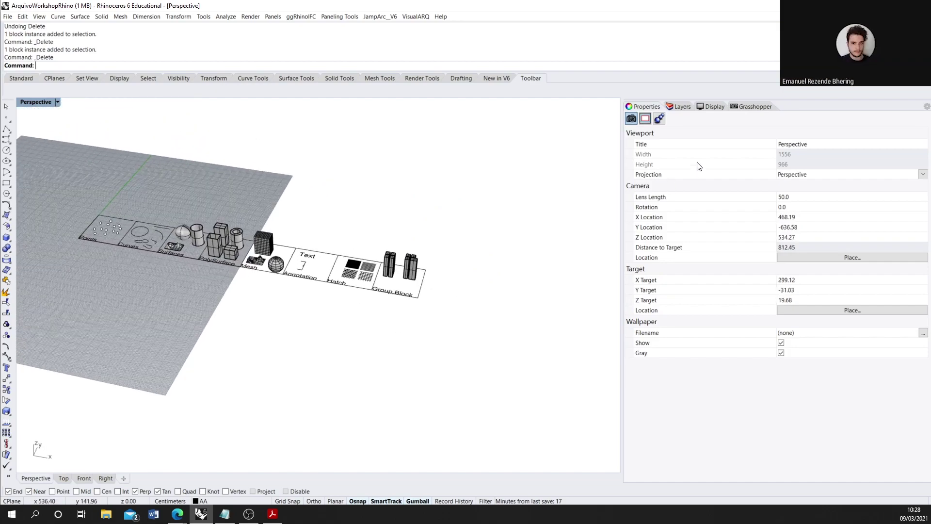
click(682, 106)
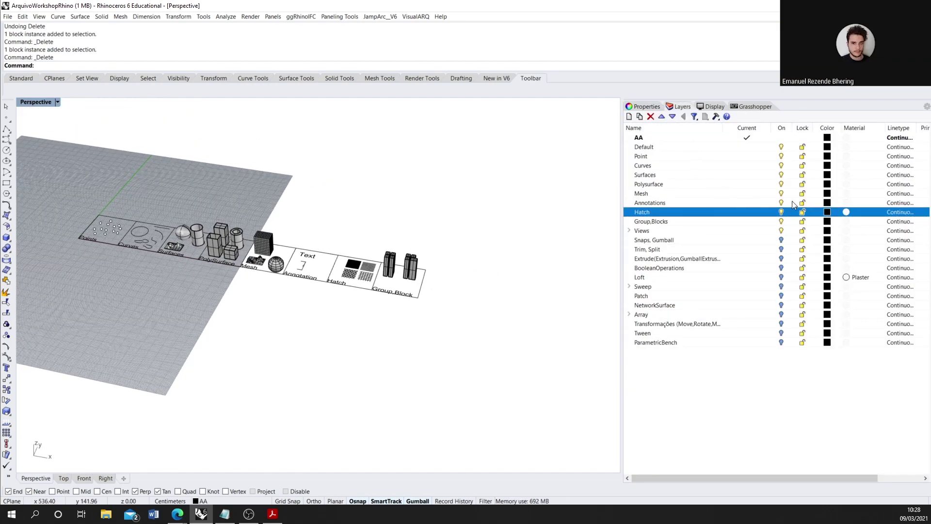
shift+click(769, 144)
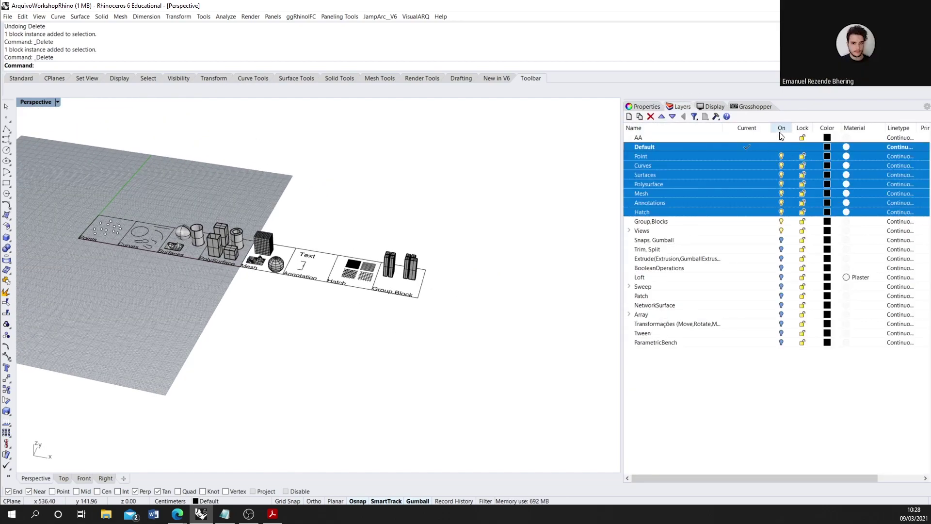
click(782, 138)
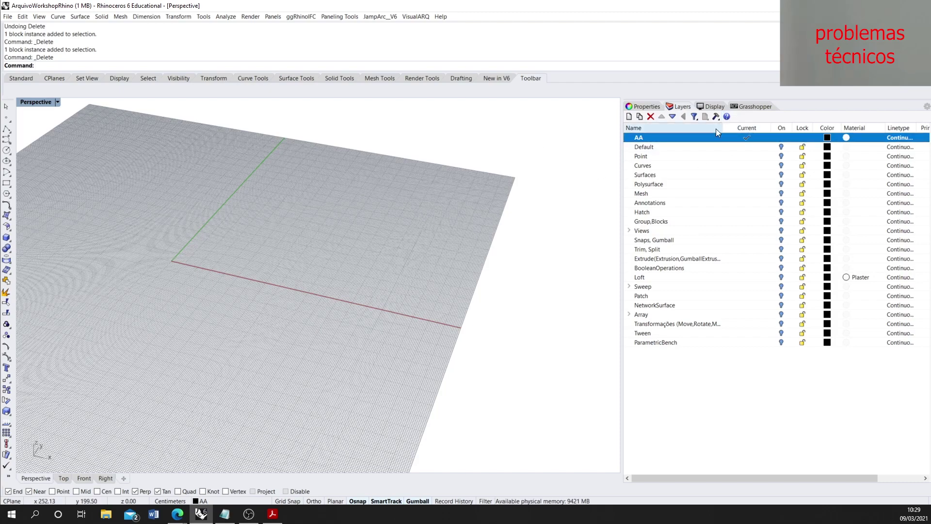
Step: Create a sublayer named "hgyiyu" under AA and make it the current layer
click(641, 117)
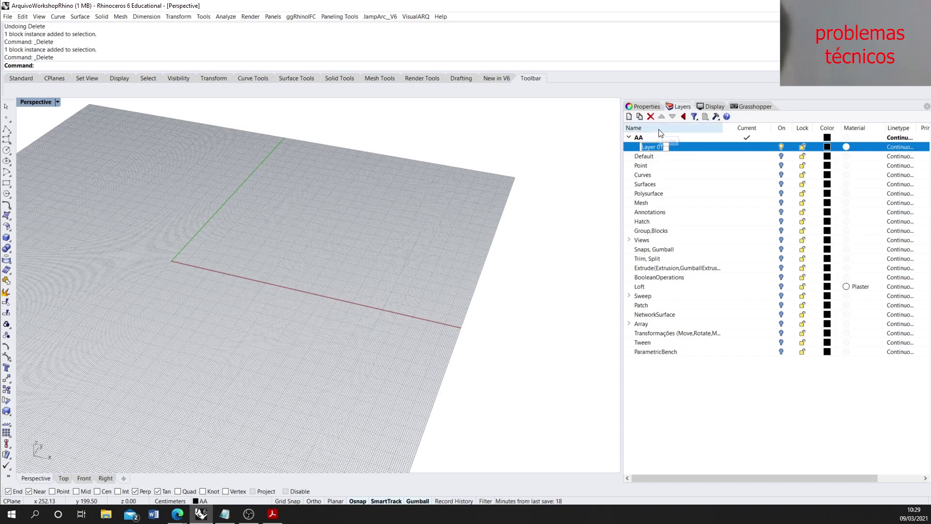
text(hgyiyu)
key(Return)
click(746, 147)
Step: Draw a solid box on the hgyiyu layer with the Box command, near the origin on the grid
key(Return)
click(289, 182)
click(393, 271)
click(386, 191)
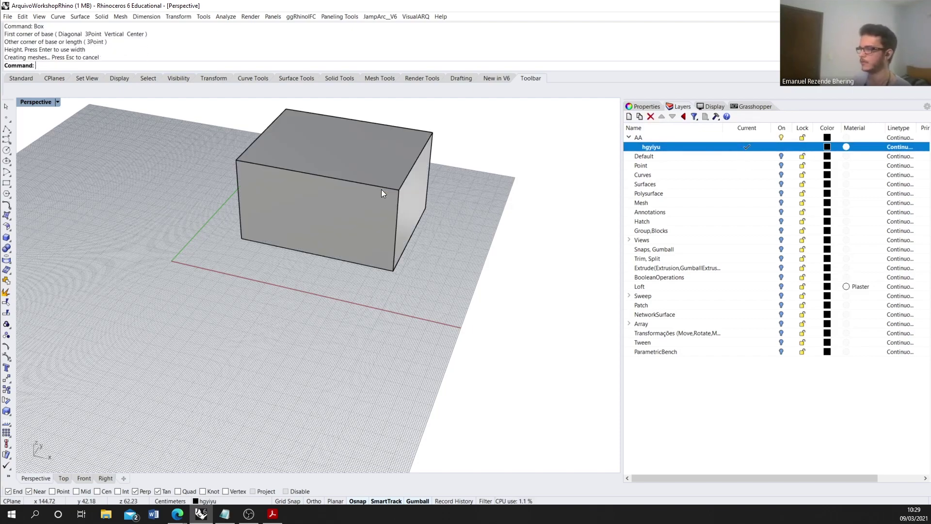
Step: Select all objects on the sublayers of AA
click(679, 138)
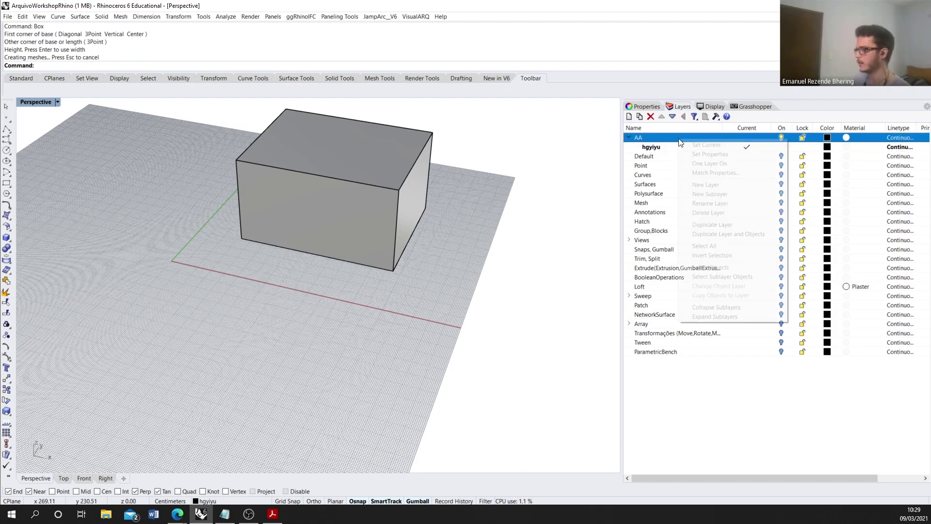
right_click(680, 139)
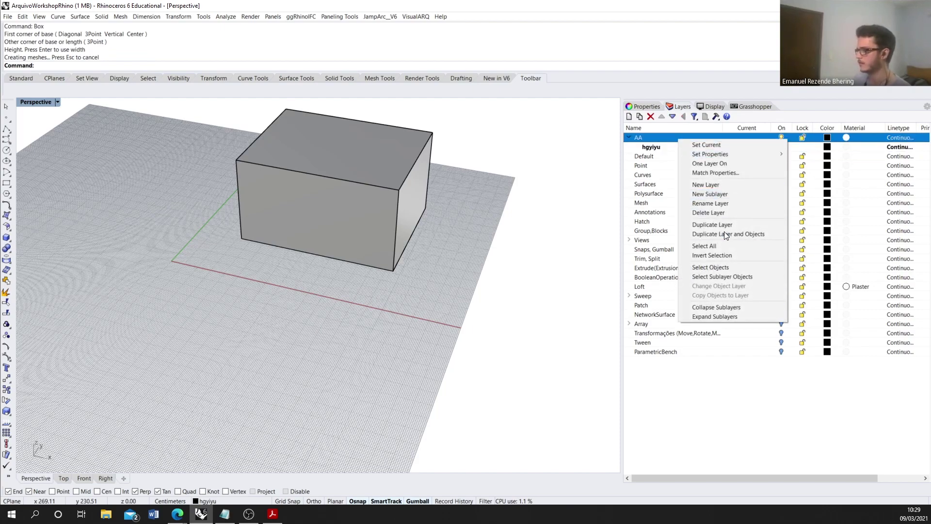
click(726, 276)
scroll(449, 281, down, 2)
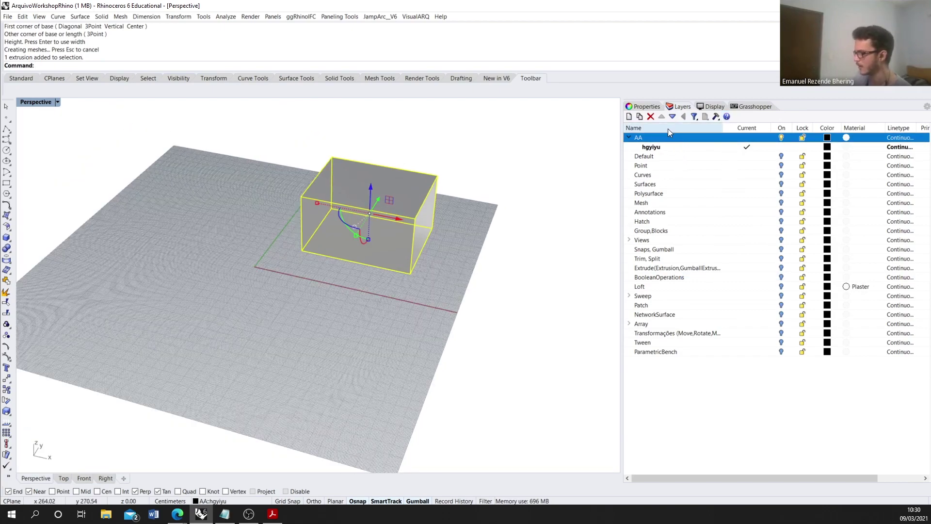
Step: Create a nested sublayer with its default name under hgyiyu and make it the current layer
click(669, 147)
right_click(665, 147)
click(640, 120)
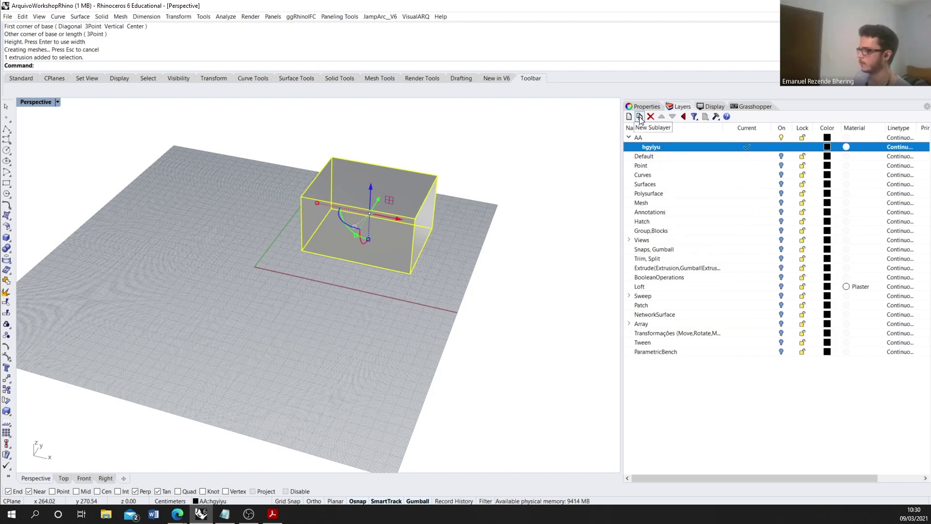
click(640, 117)
click(665, 166)
double_click(666, 156)
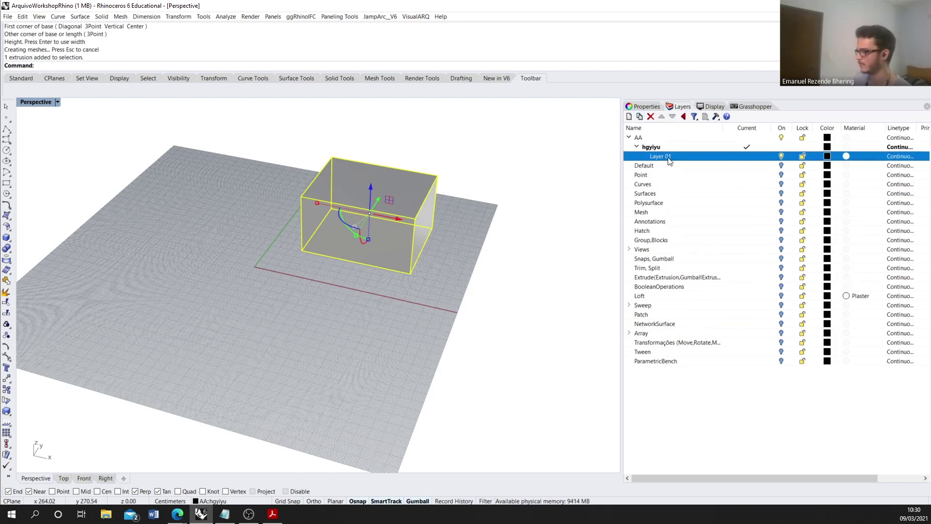
Step: Create another sublayer named "uhoui" directly under AA and make it the current layer
click(650, 139)
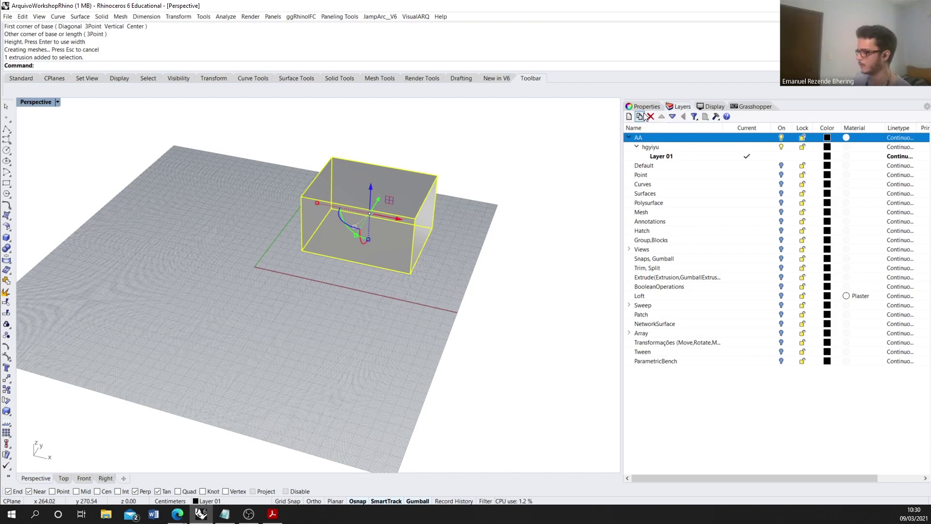
click(640, 117)
key(Return)
double_click(697, 165)
Step: Draw a second solid box on the uhoui layer, on the grid in front of the first box
right_click(149, 254)
click(170, 269)
click(287, 357)
click(266, 310)
scroll(267, 310, down, 4)
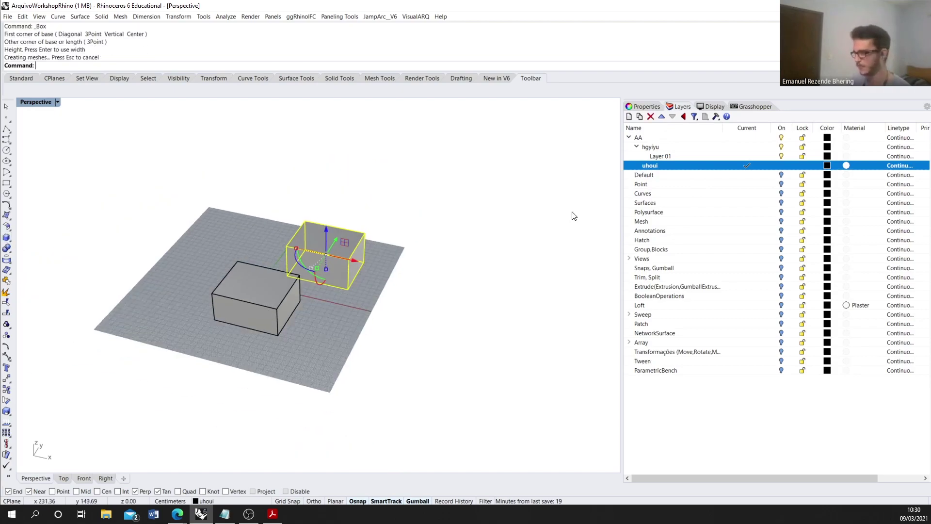
Step: Select the objects on all of AA's sublayers together and clear the selection
click(666, 139)
right_click(662, 138)
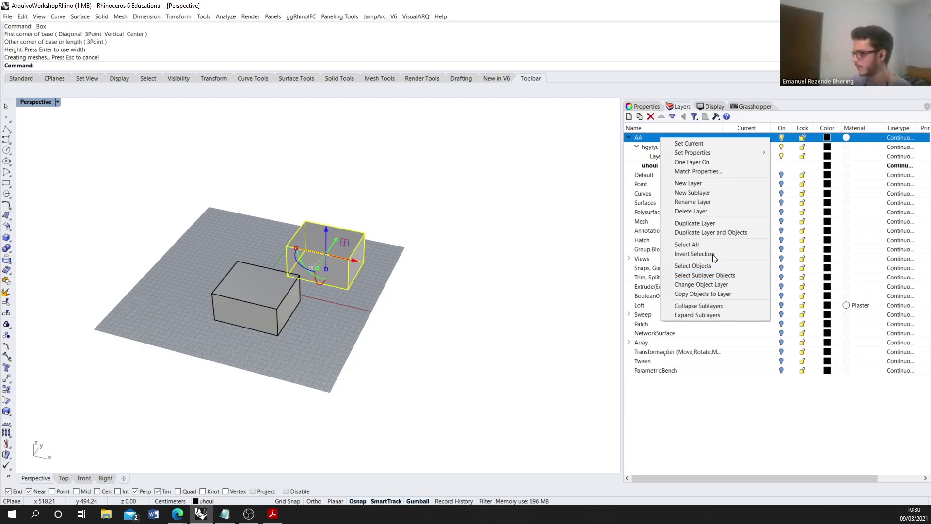
click(712, 275)
scroll(296, 224, up, 2)
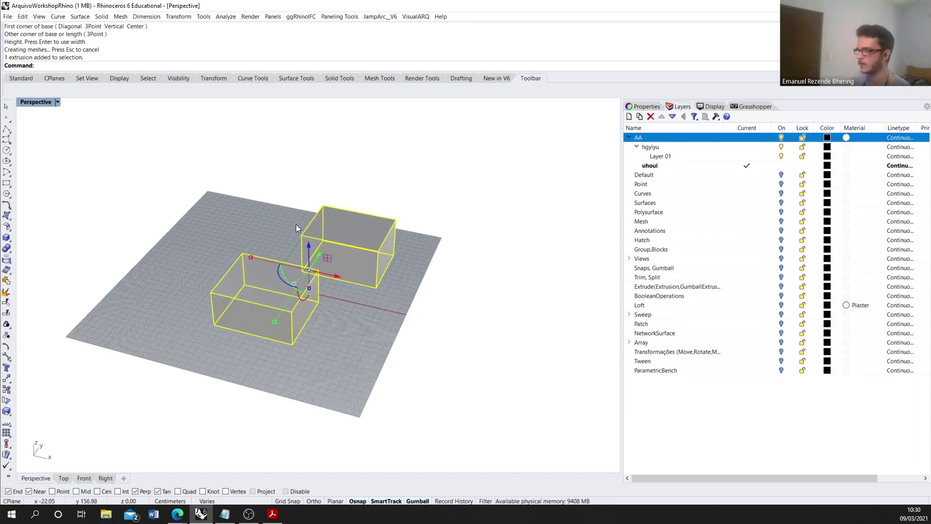
click(547, 202)
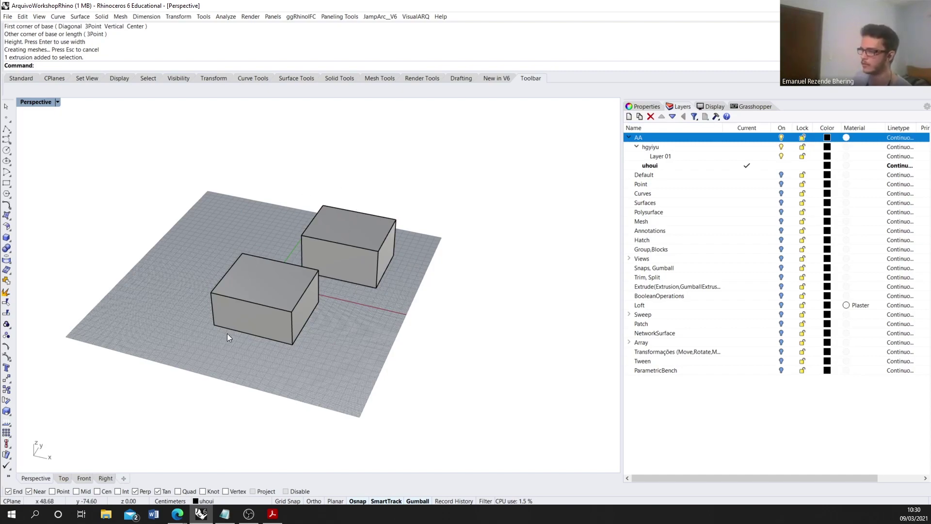
Step: Select only the objects on the uhoui layer and clear the selection
right_click(655, 167)
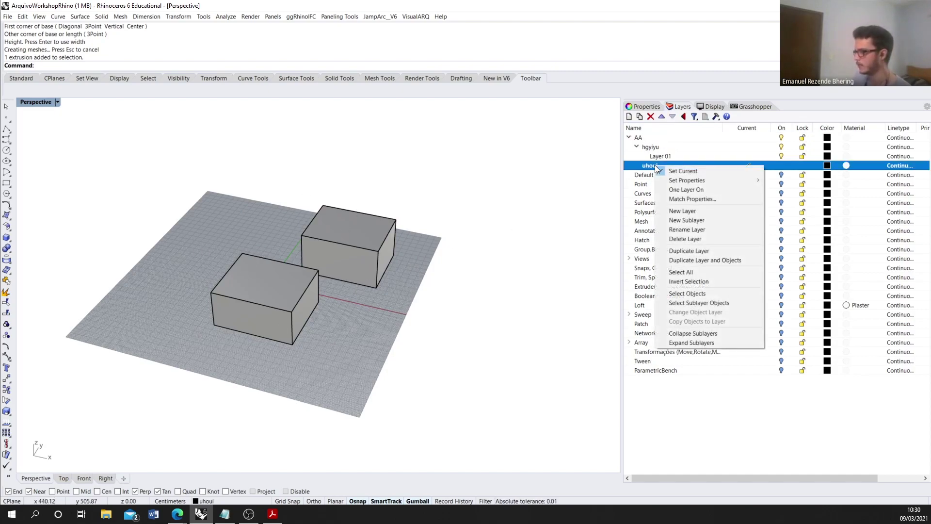
click(678, 298)
click(537, 312)
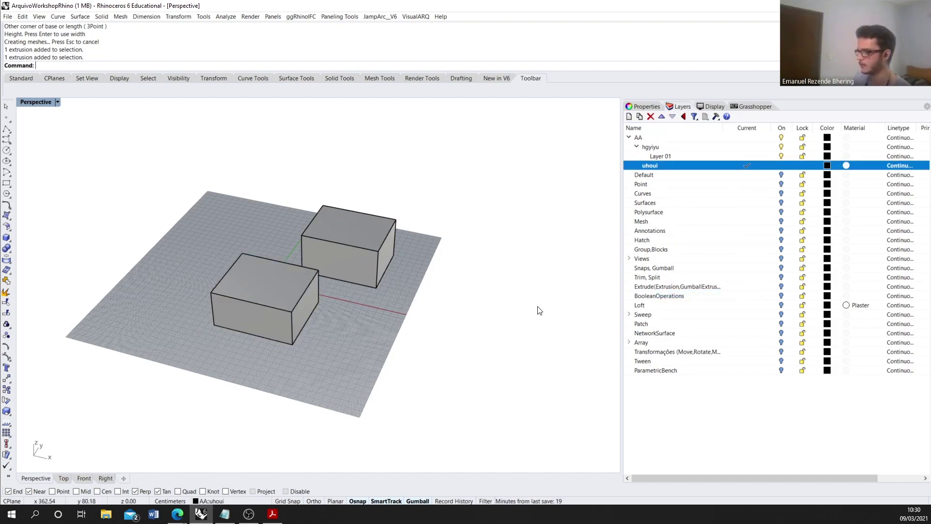
Step: Delete both boxes together and remove the current uhoui layer
drag(499, 354, 263, 212)
key(Delete)
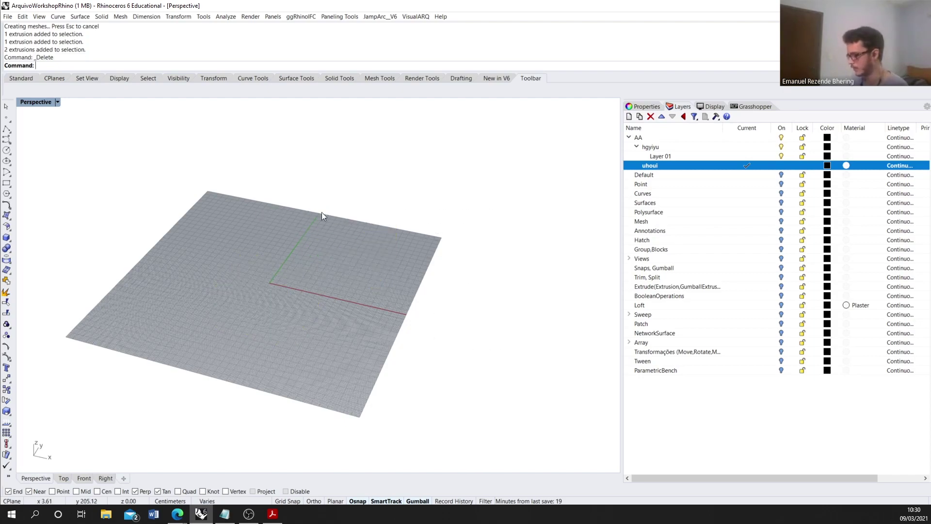
click(651, 117)
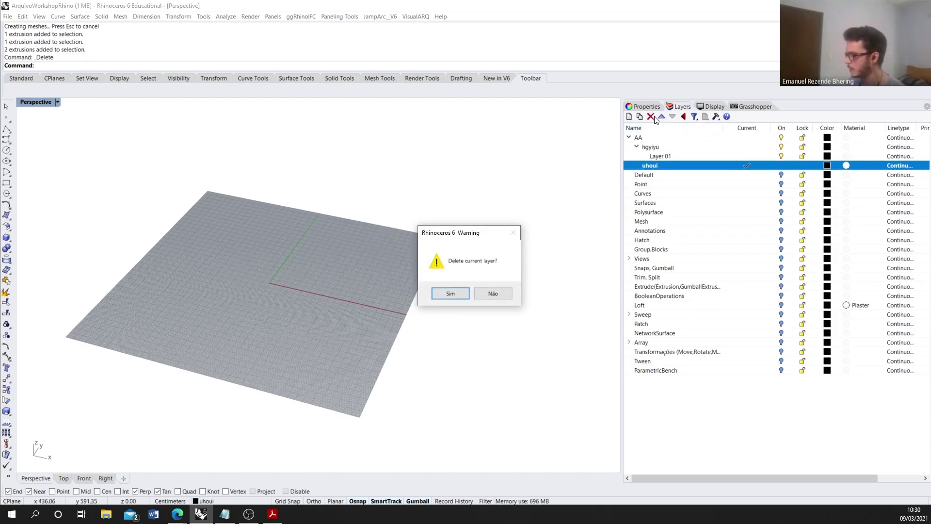
click(449, 294)
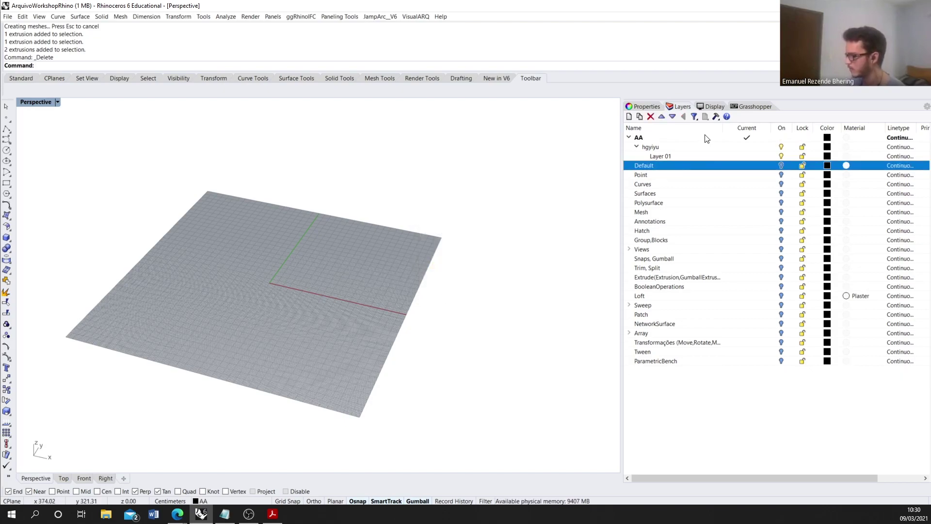
Step: Delete the nested Layer 01 and its parent layer hgyiyu
click(686, 155)
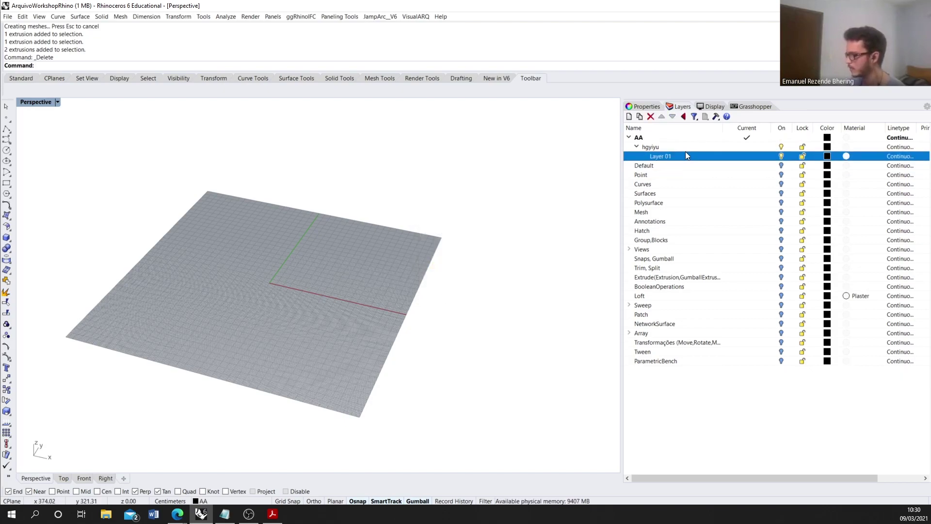
click(651, 117)
click(658, 140)
click(659, 147)
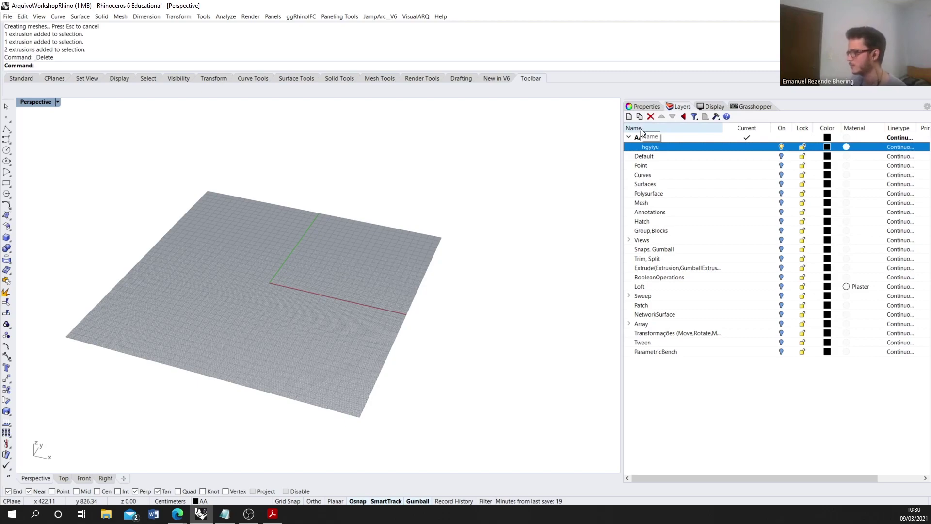
click(651, 117)
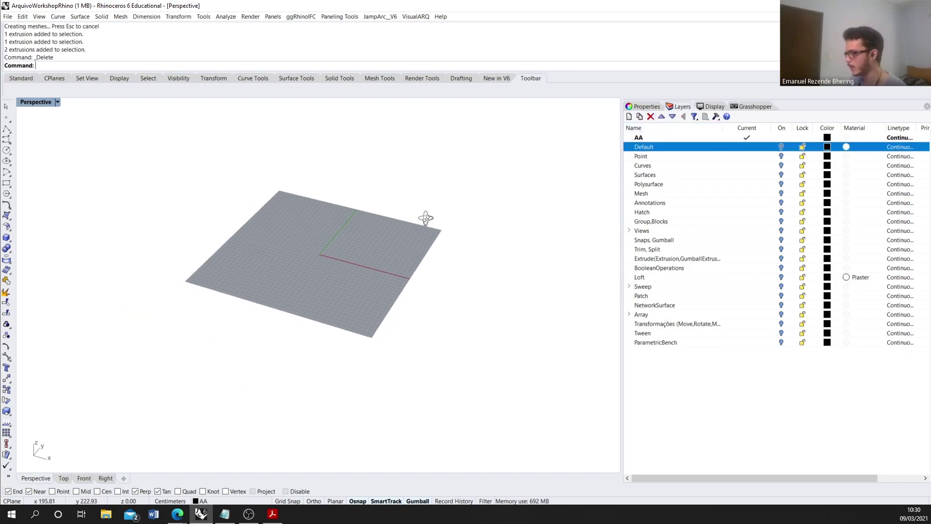
Step: Turn on the "Snaps, Gumball" layer, and turn the "Trim, Split" layer on and off again
scroll(393, 223, up, 3)
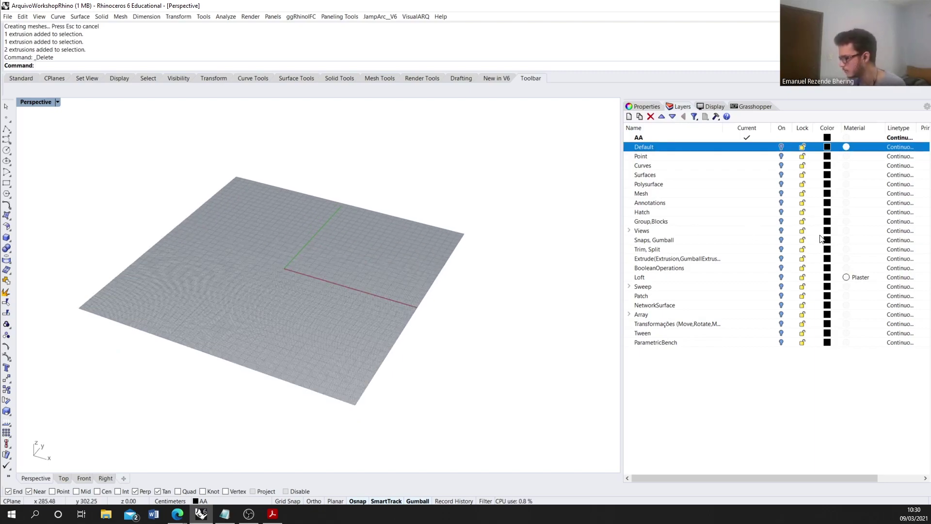
click(781, 240)
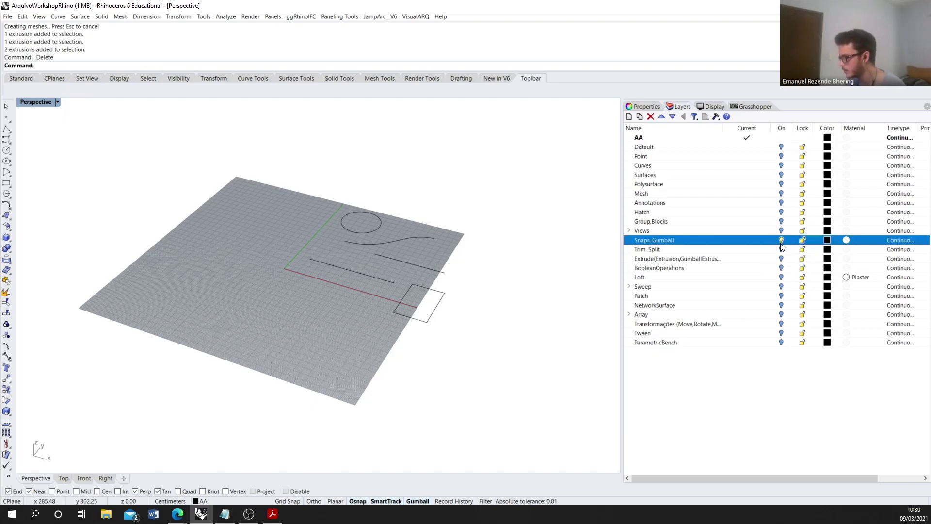
click(782, 249)
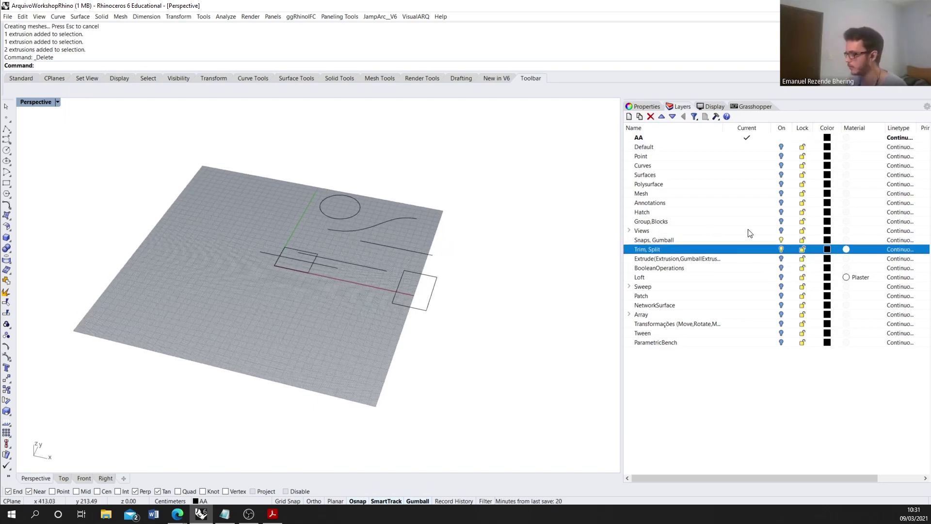
click(781, 249)
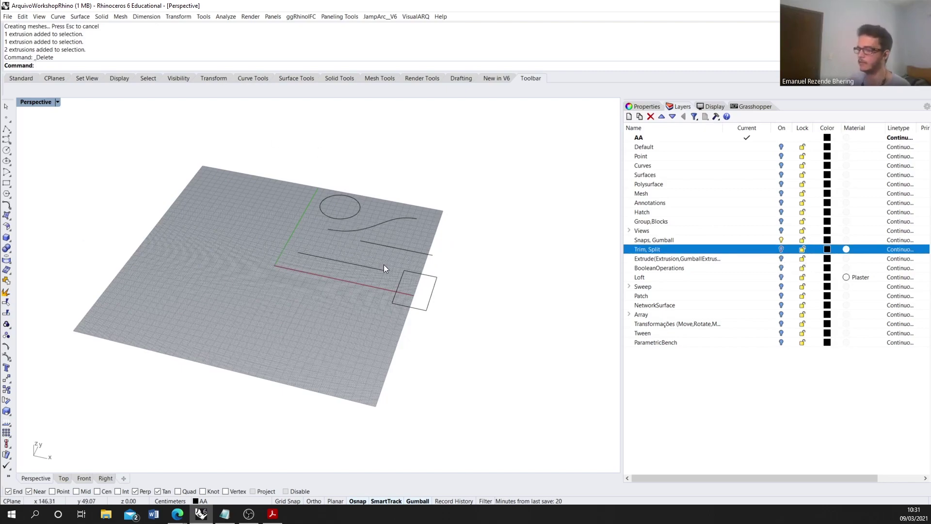
Step: Switch the object snaps off and back on twice using the Osnap toggle
scroll(346, 186, up, 4)
right_drag(399, 313, 413, 304)
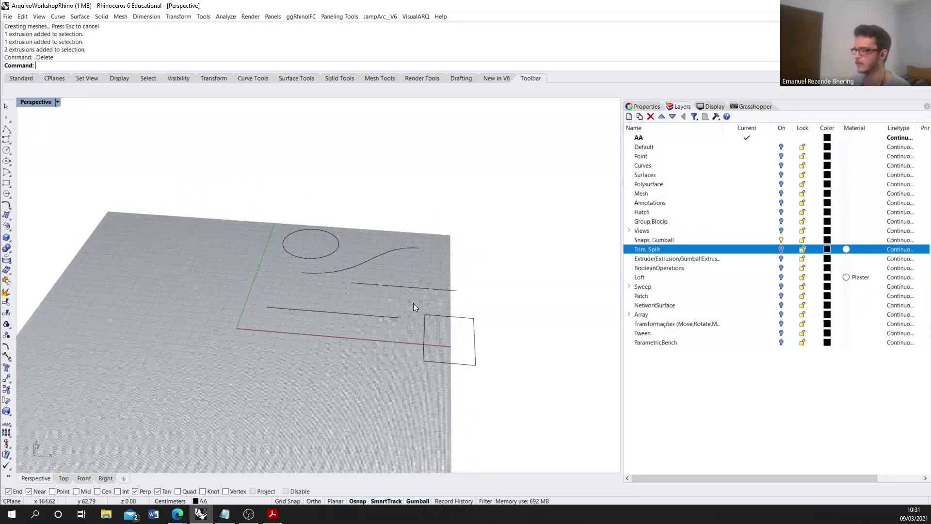
right_drag(430, 353, 393, 378)
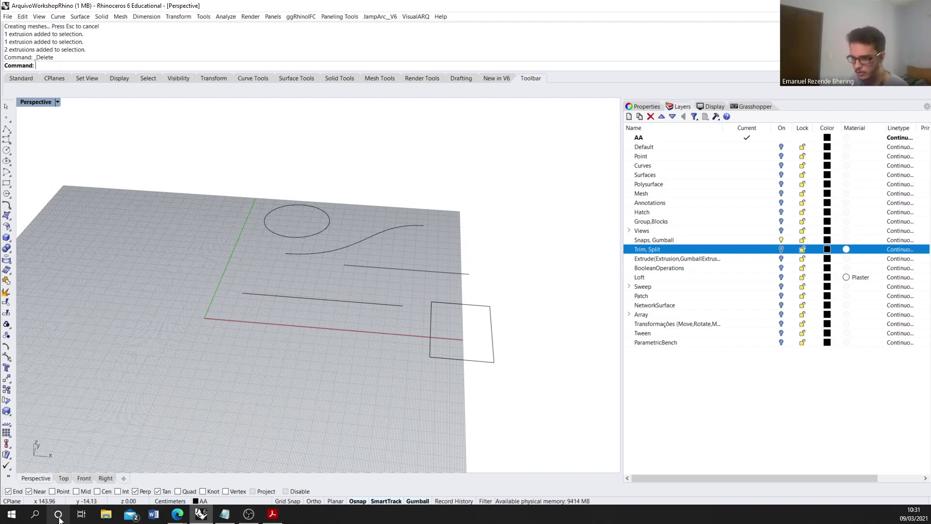
click(354, 502)
click(353, 503)
click(354, 503)
click(353, 502)
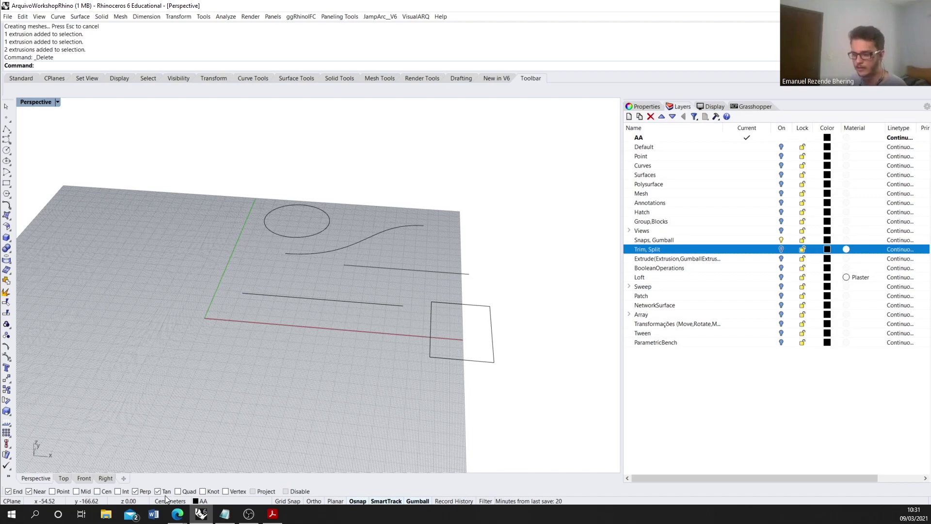
Step: Enable the Mid snap and start a line at the midpoint of the straight line nearest the red axis
mouse_move(316, 405)
right_down()
mouse_move(330, 407)
mouse_move(308, 406)
mouse_move(314, 404)
right_up()
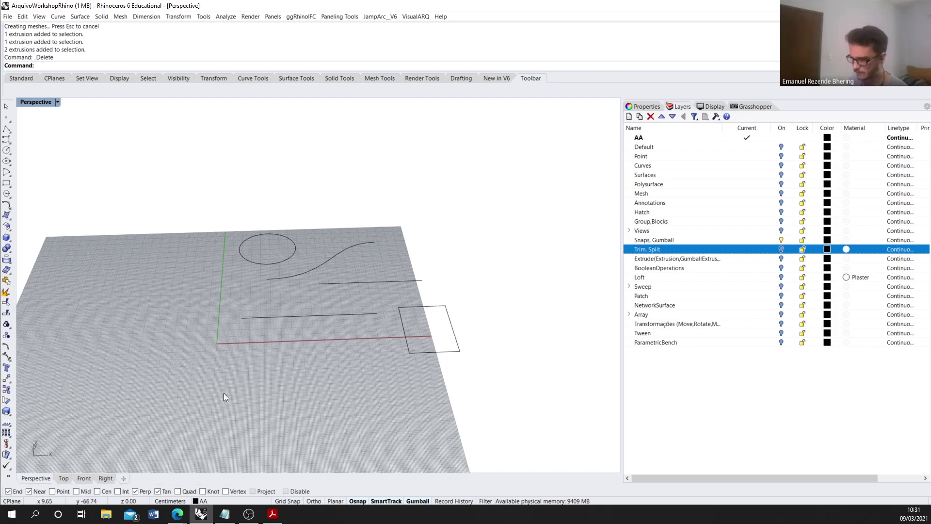
key(Return)
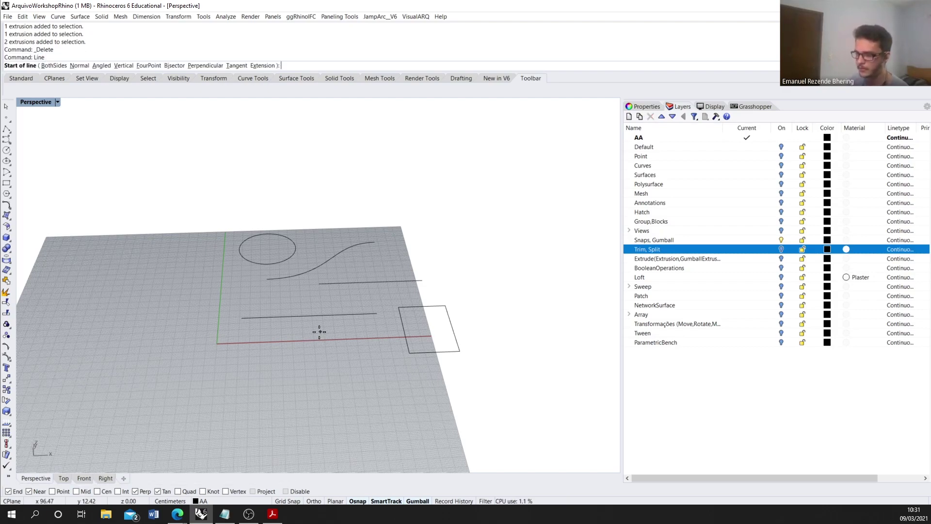
click(76, 491)
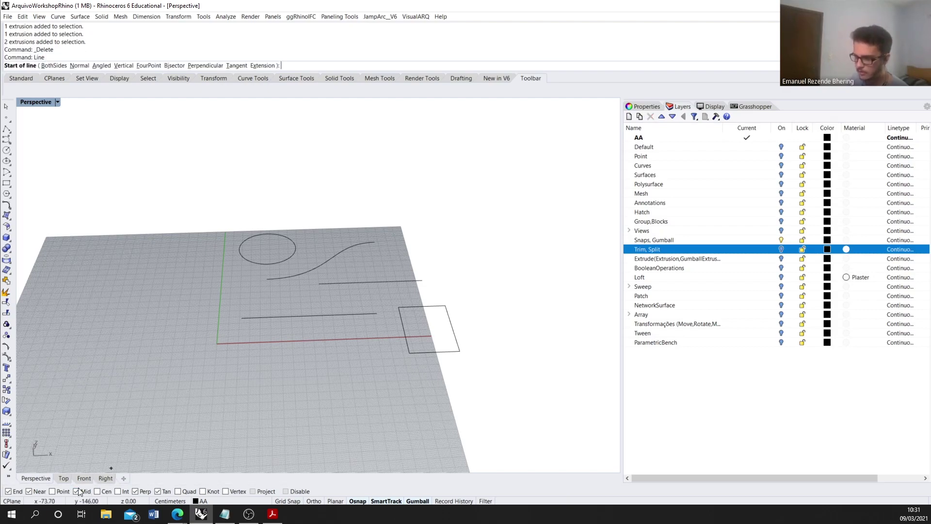
click(311, 315)
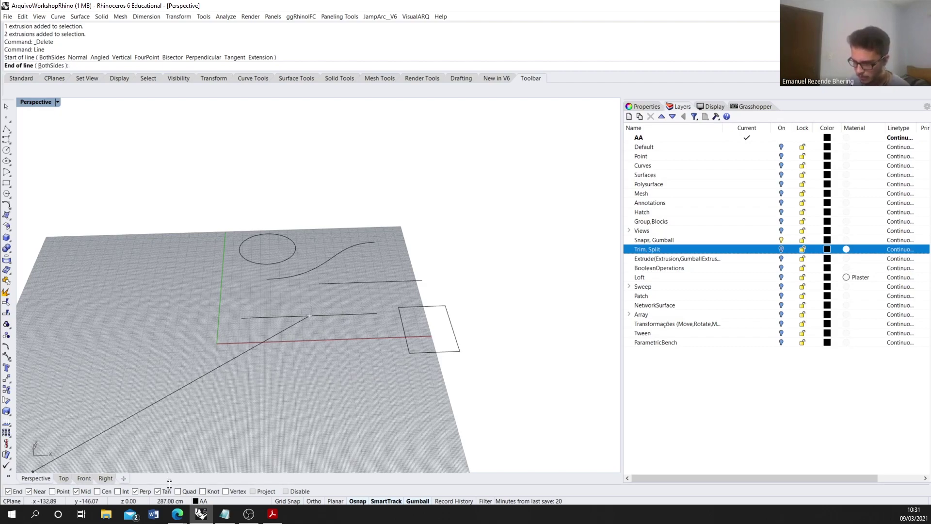
Step: Compare the line preview with the Perp snap off and on, leave Perp off, and cancel the line
click(139, 493)
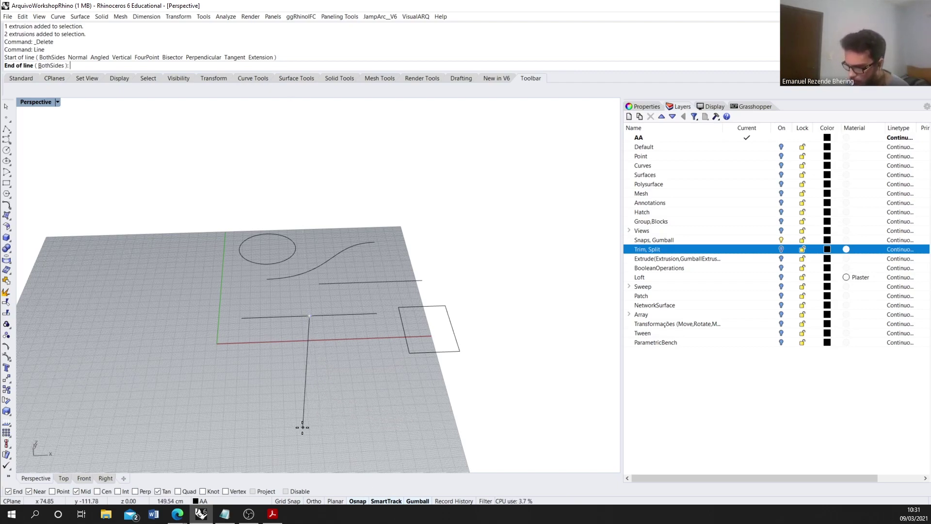
click(135, 491)
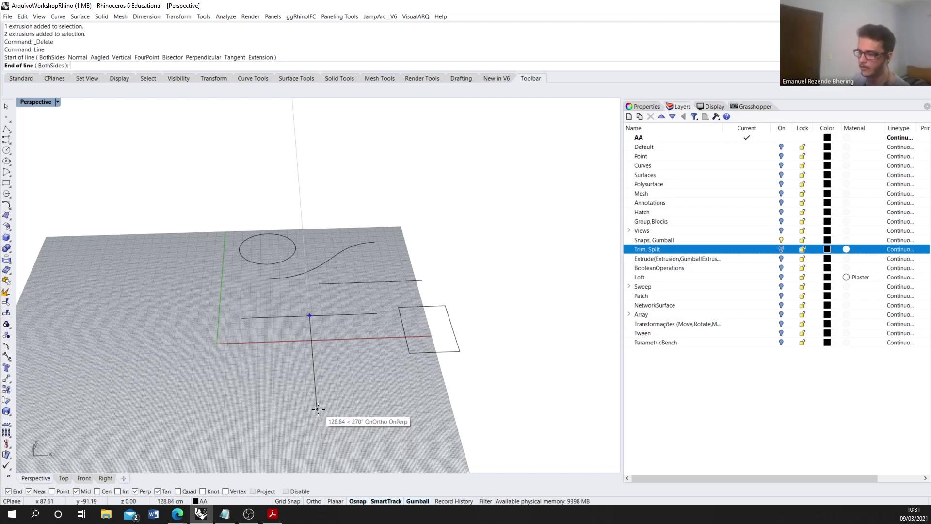
click(135, 491)
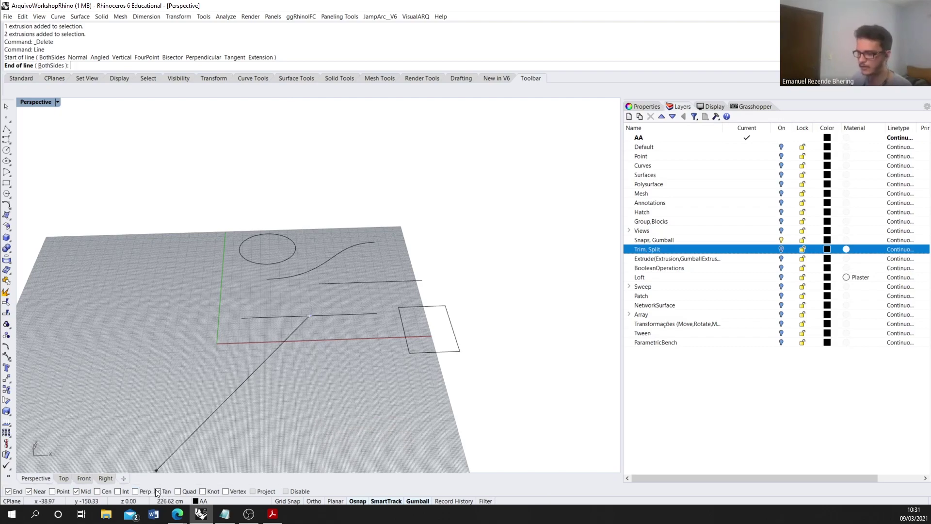
key(Escape)
scroll(254, 403, up, 3)
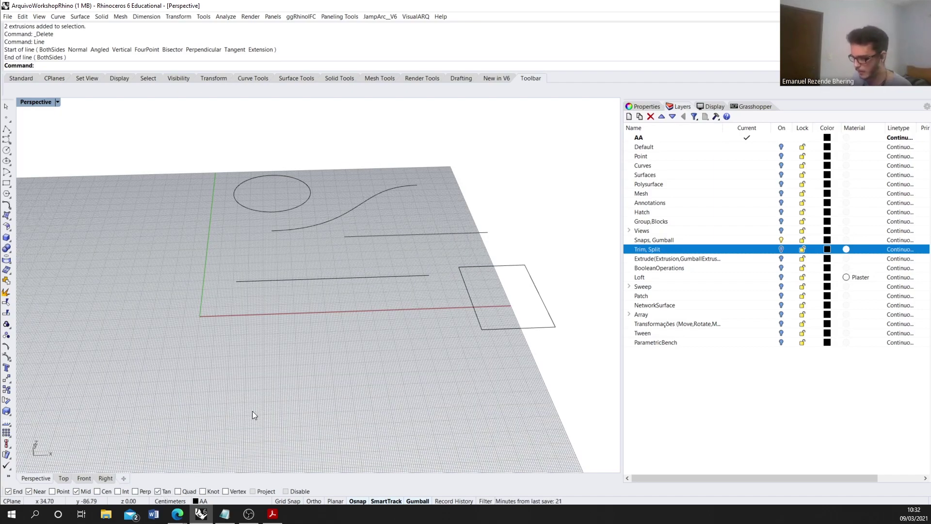
Step: Draw a line about 68 cm long from the midpoint of the S-shaped curve, tangent to it
key(Return)
right_drag(264, 391, 222, 249)
scroll(198, 262, up, 2)
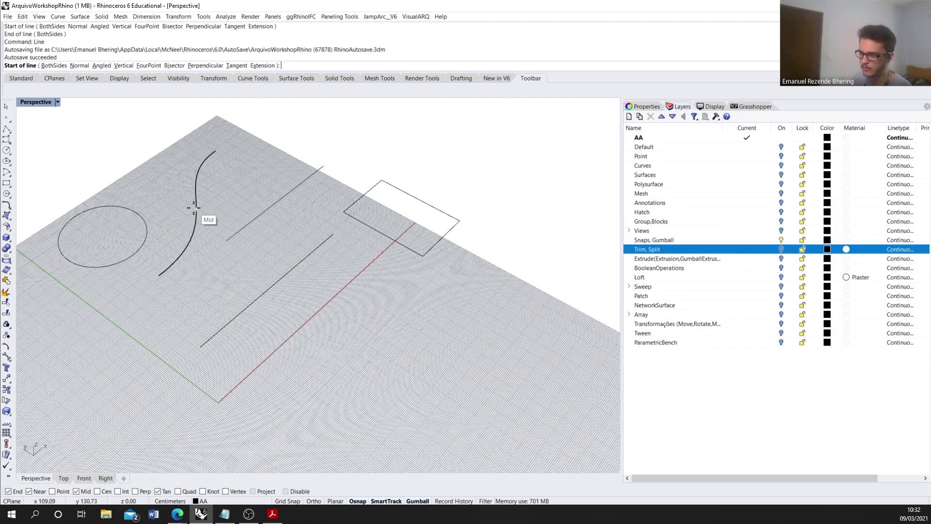
click(197, 209)
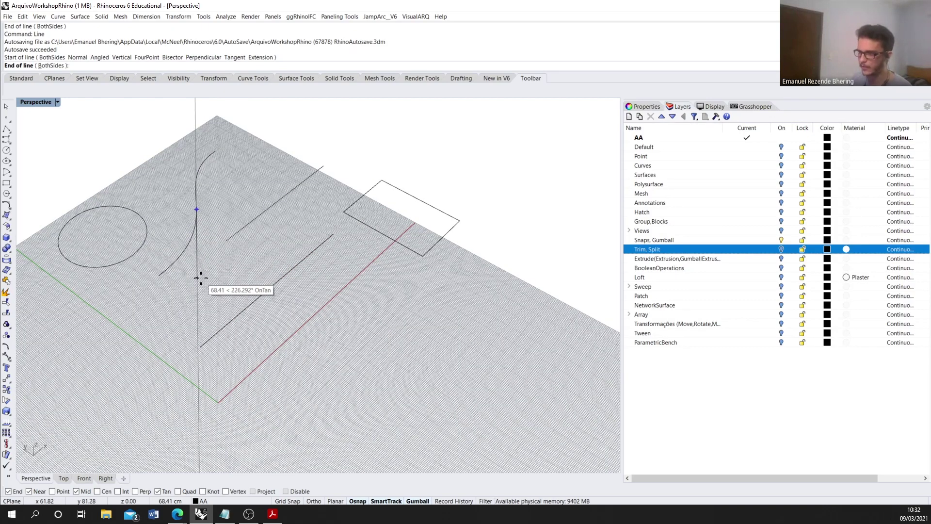
click(201, 278)
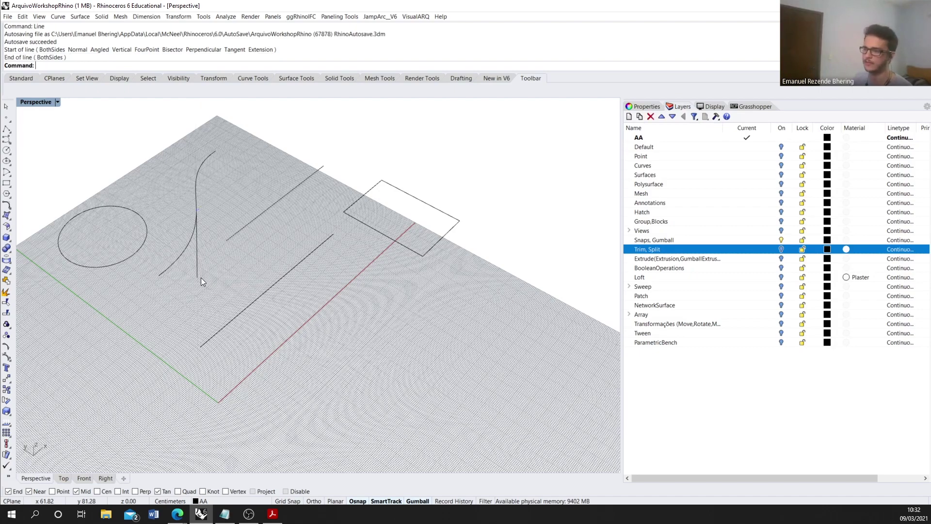
Step: Enable the Cen snap and draw a line from the circle's centre outward past the circle
right_drag(201, 278, 179, 260)
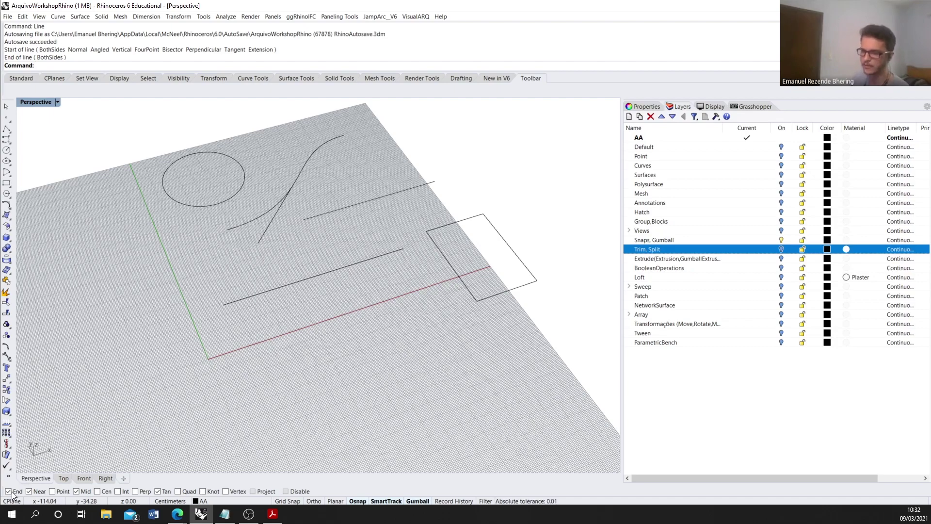
click(98, 491)
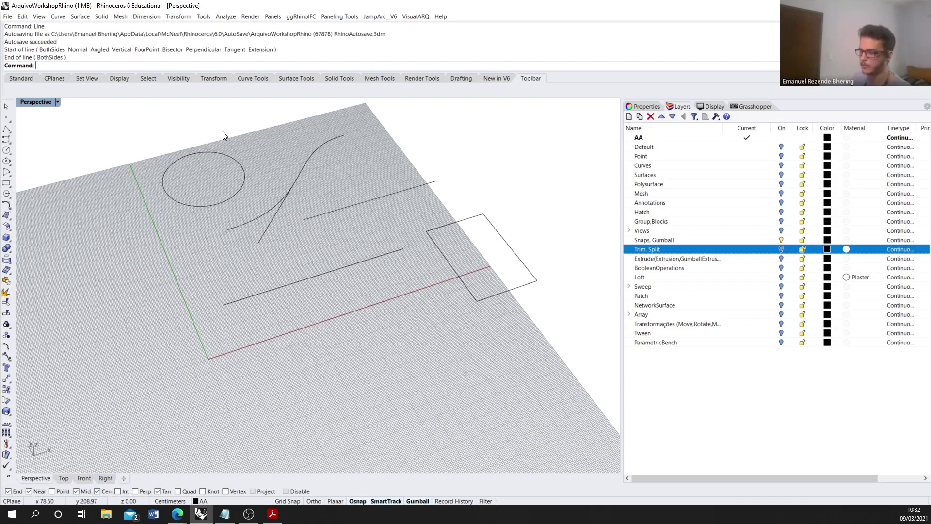
key(Return)
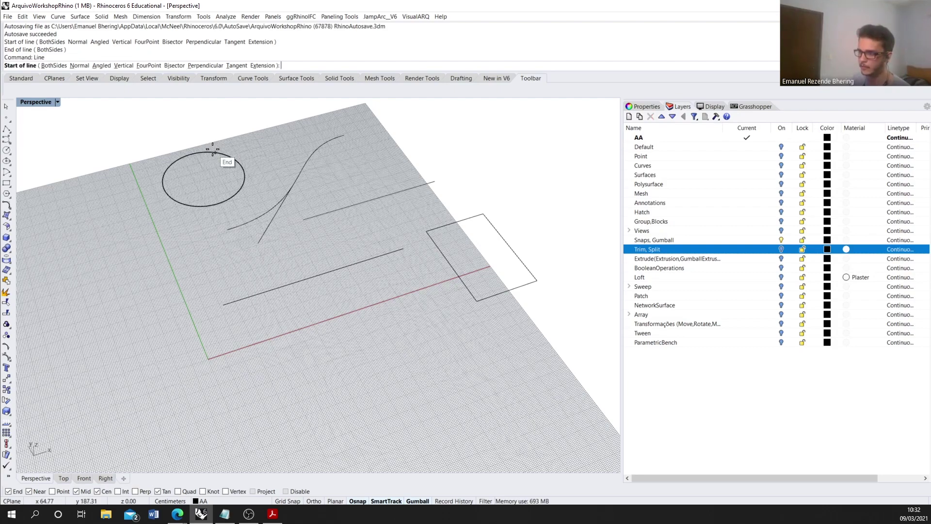
click(187, 170)
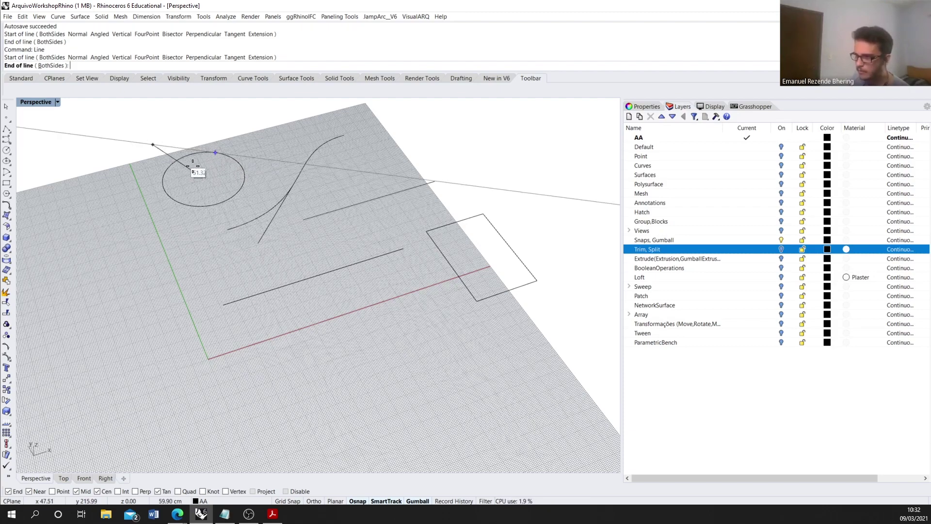
click(310, 138)
Step: Delete the line drawn from the circle's centre
right_drag(319, 113, 368, 158)
click(354, 154)
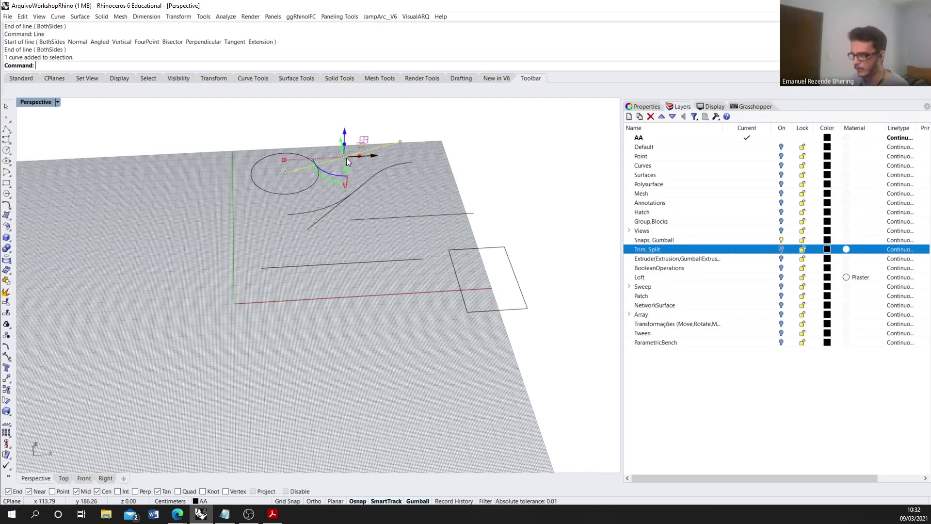
key(Delete)
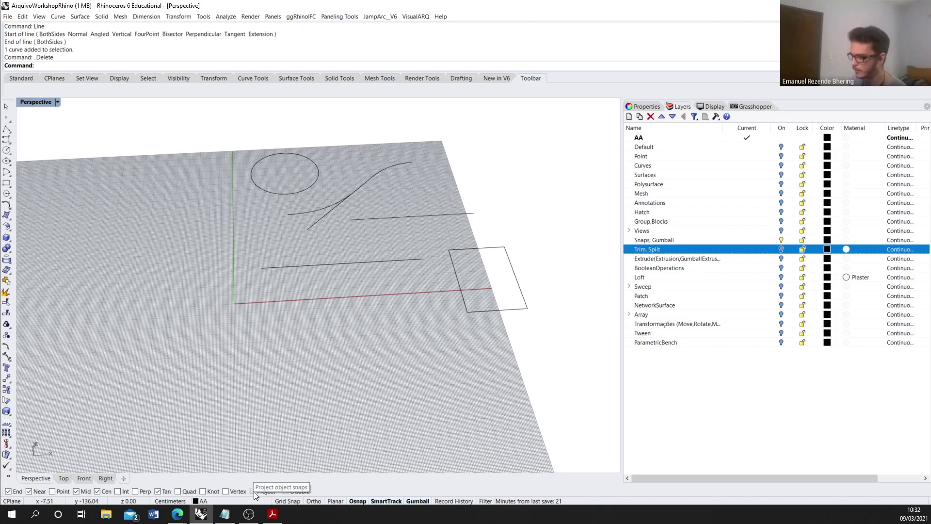
Step: Toggle the Project snap on and off, and draw a large open control-point curve around the grid with Project off
right_drag(345, 395, 282, 472)
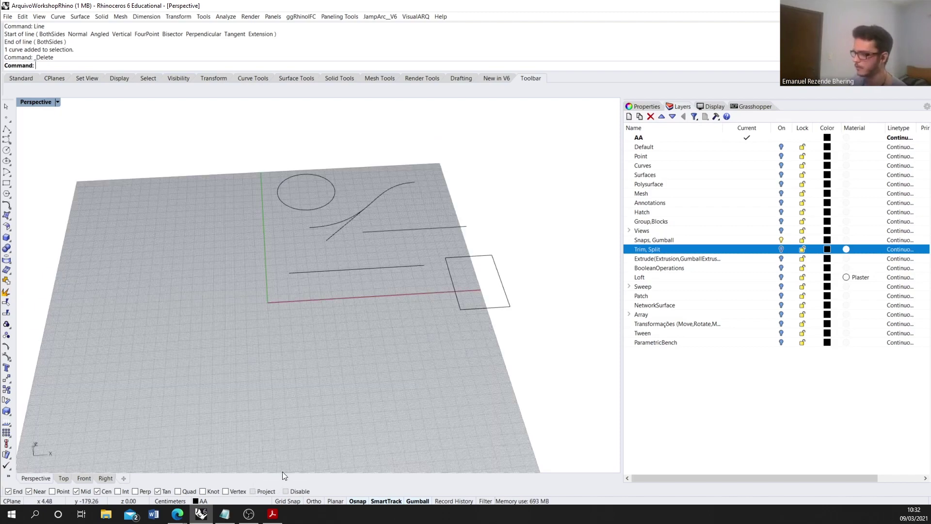
click(258, 488)
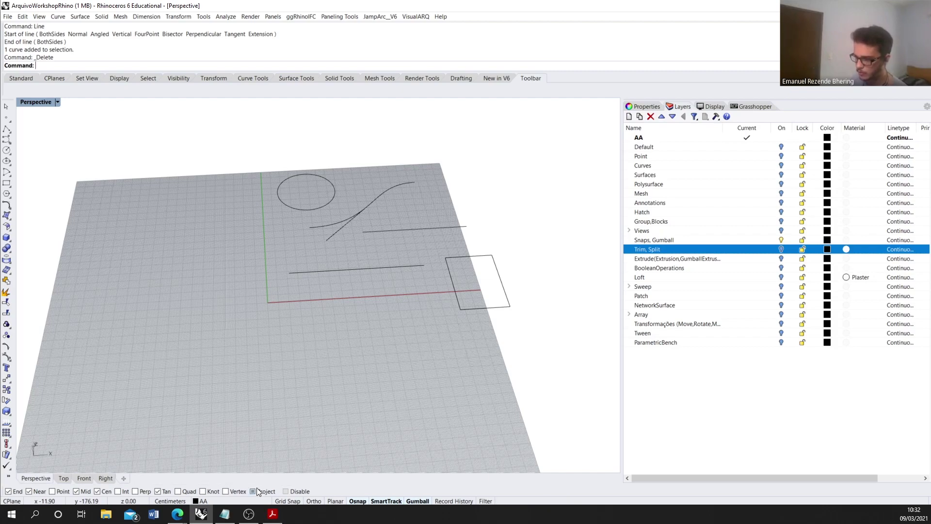
click(7, 139)
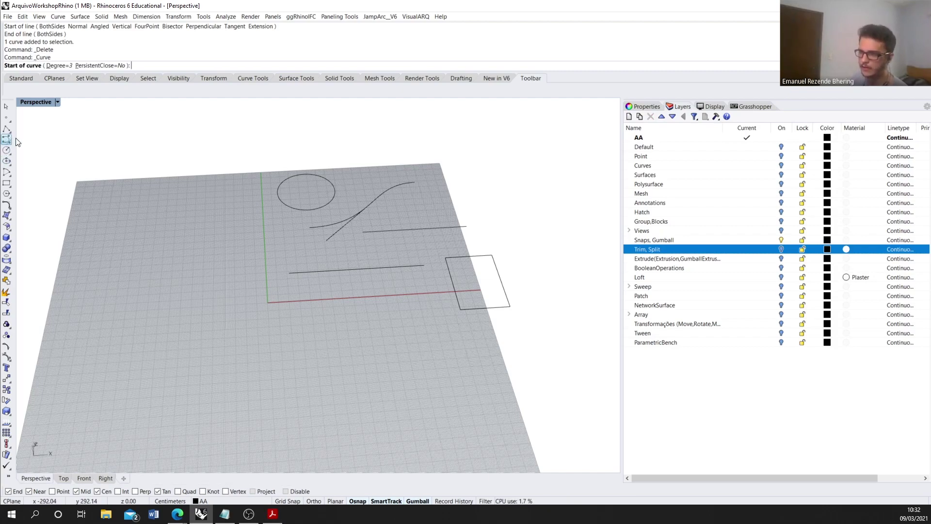
scroll(244, 245, down, 5)
click(251, 313)
click(116, 179)
click(241, 131)
click(432, 176)
click(430, 307)
click(353, 362)
key(Return)
Step: Move one control point of the large open curve and clear the selection
right_drag(353, 363, 398, 283)
click(412, 281)
drag(359, 174, 385, 163)
click(366, 257)
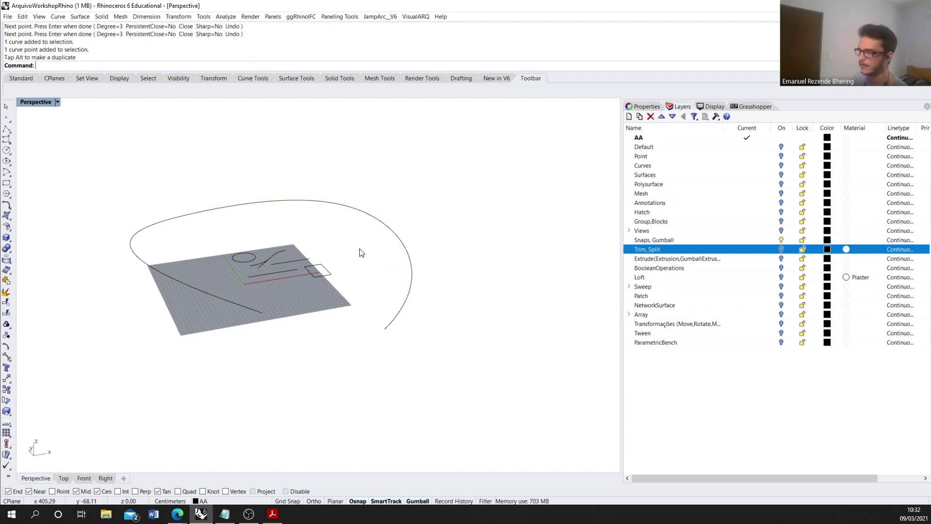
Step: Delete the large open curve surrounding the grid
right_drag(386, 304, 405, 289)
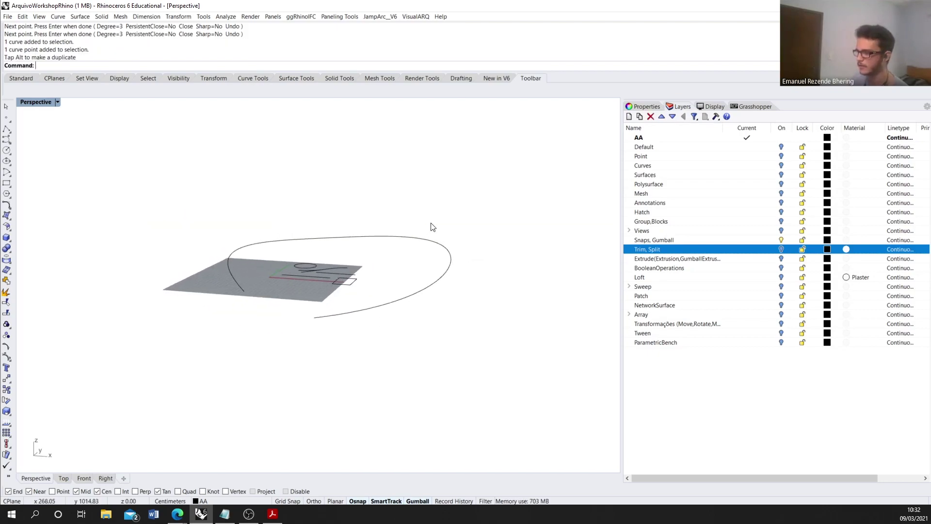
click(438, 245)
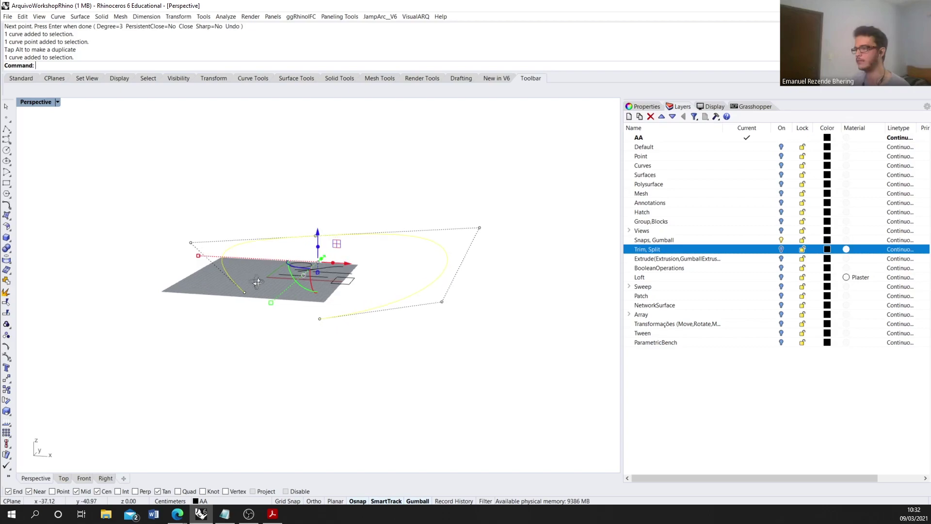
key(Delete)
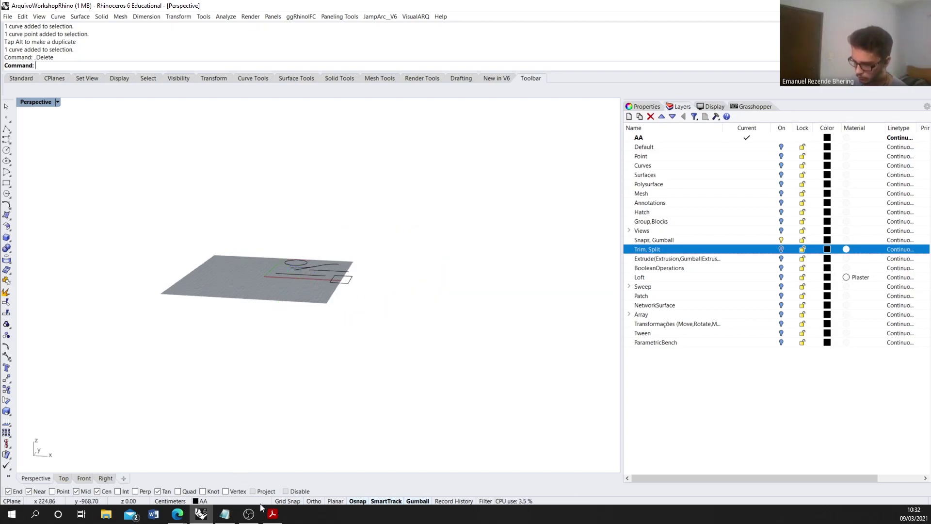
Step: Enable the Project snap and draw an open, looping control-point curve on the ground plane beside the existing curves
click(257, 491)
scroll(236, 210, up, 3)
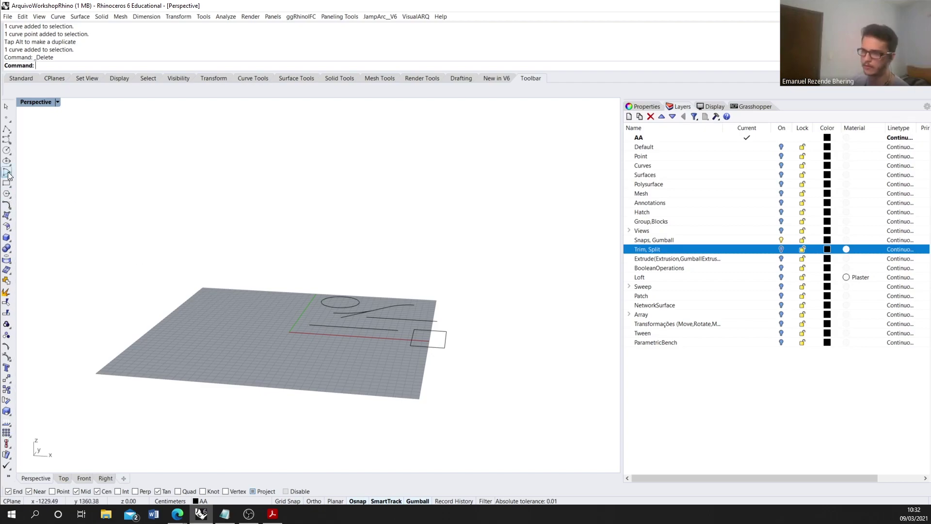
click(7, 139)
click(237, 328)
click(341, 359)
click(230, 422)
click(170, 378)
click(161, 340)
click(163, 310)
click(192, 296)
click(211, 292)
click(223, 290)
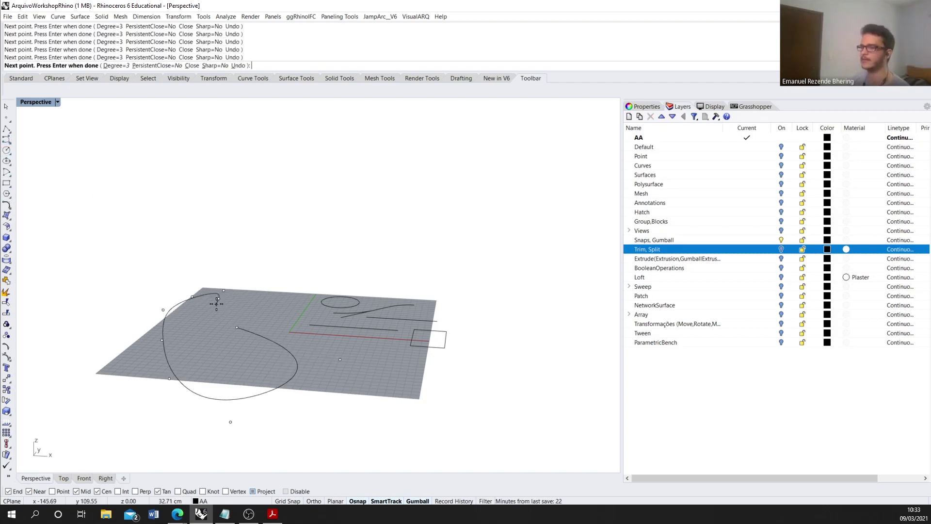
key(Return)
right_drag(209, 330, 258, 374)
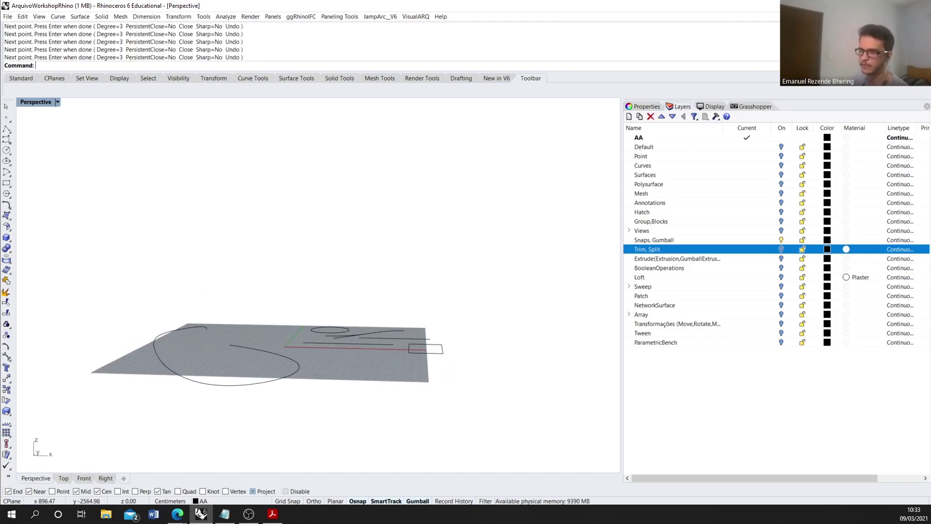
Step: Show the four-viewport layout and draw an open, rounded control-point curve in the Front view
double_click(35, 102)
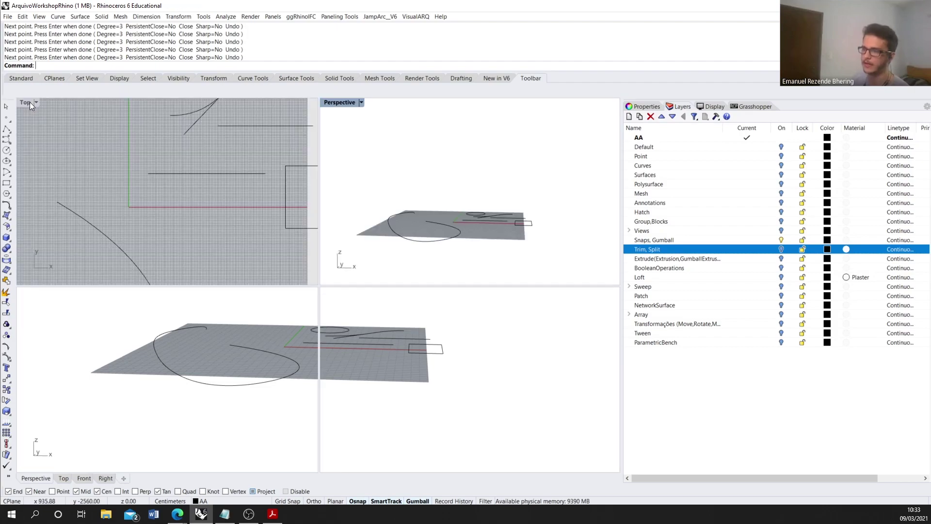
scroll(167, 410, down, 4)
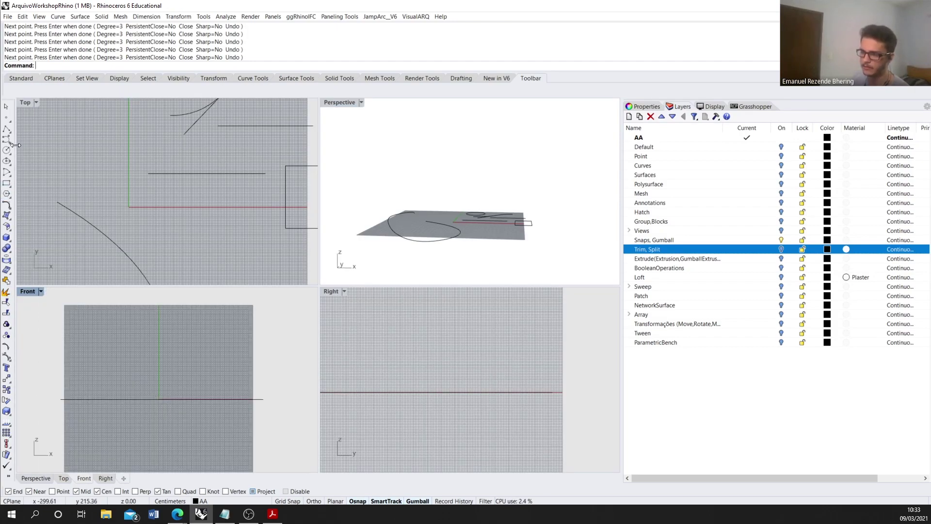
click(12, 134)
click(158, 345)
click(86, 432)
click(142, 451)
click(192, 434)
click(206, 393)
click(204, 364)
click(191, 343)
click(155, 324)
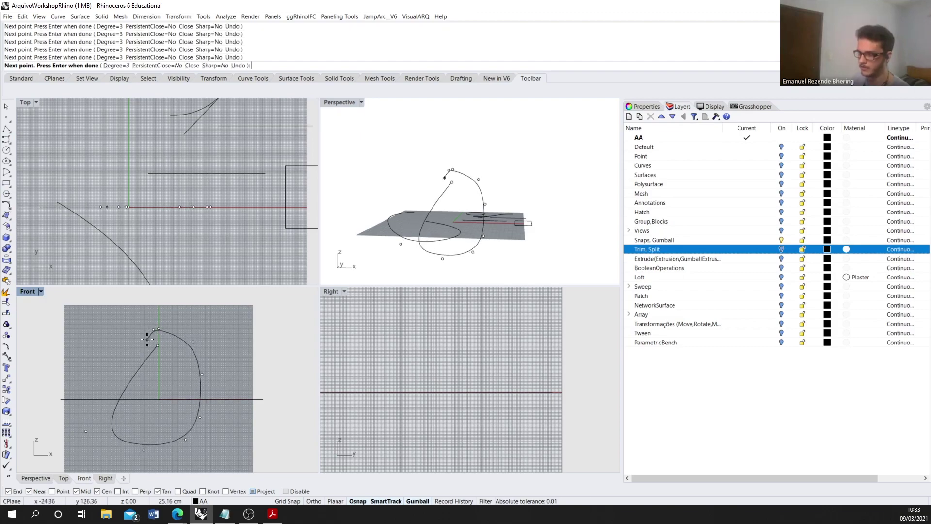
click(147, 339)
key(Return)
Step: Maximize the Perspective view and select the upright curve drawn in the Front view
right_drag(412, 208, 350, 95)
double_click(331, 102)
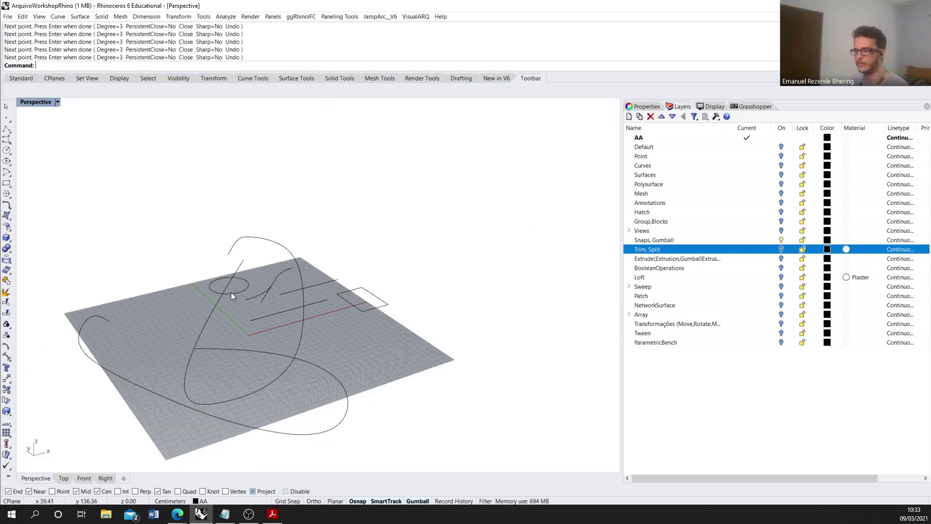
right_drag(298, 336, 319, 356)
click(308, 343)
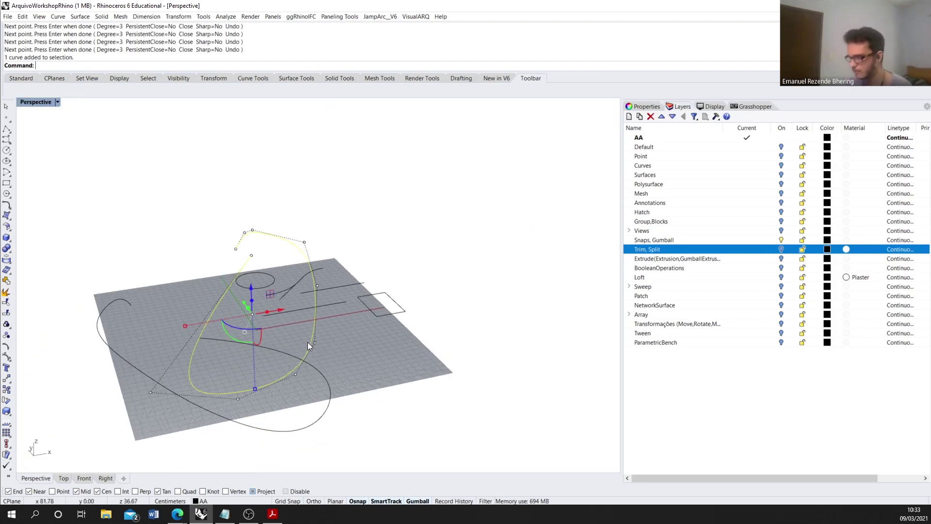
Step: Delete the upright curve and the looping ground-plane curve, and switch the object snaps from Project to Int
key(Delete)
click(307, 362)
key(Delete)
click(263, 491)
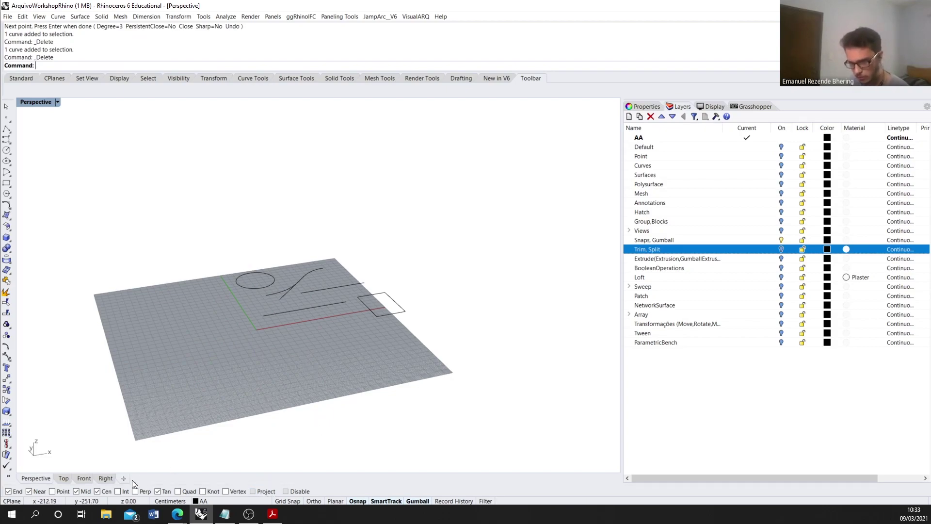
click(125, 491)
Step: Draw a straight line crossing the upper of the two parallel lines between the S-shaped curve and the rectangle
right_drag(199, 411, 299, 307)
scroll(291, 262, up, 5)
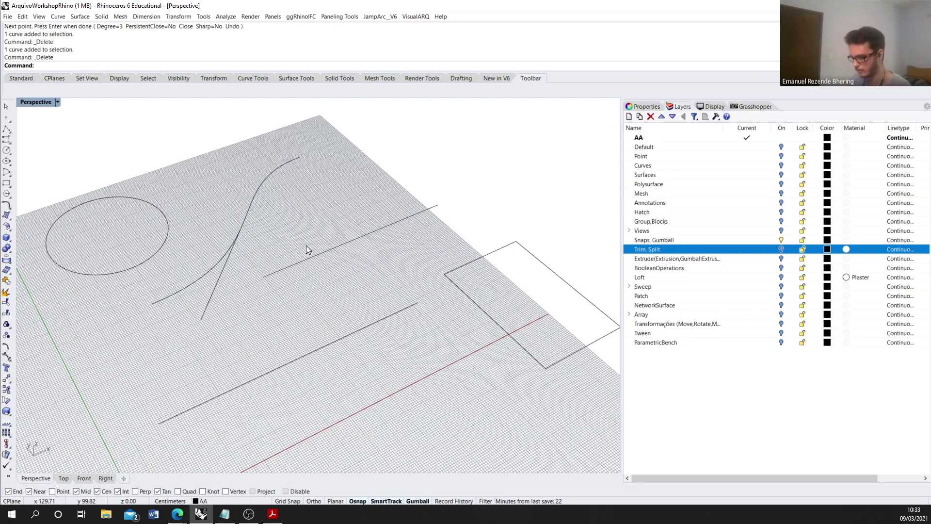
key(Return)
click(286, 216)
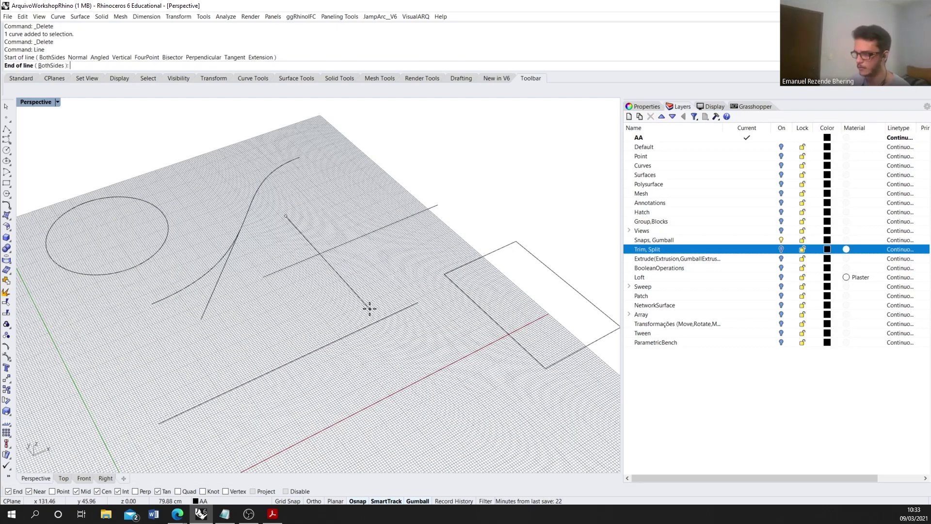
click(353, 289)
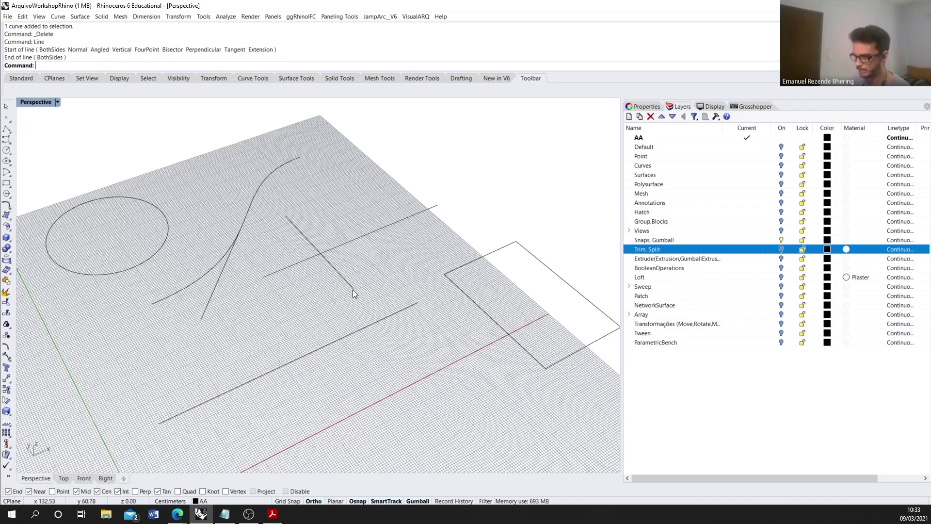
Step: Draw a short line starting from the intersection of the crossing line and the upper parallel line
scroll(353, 290, up, 2)
scroll(310, 258, up, 1)
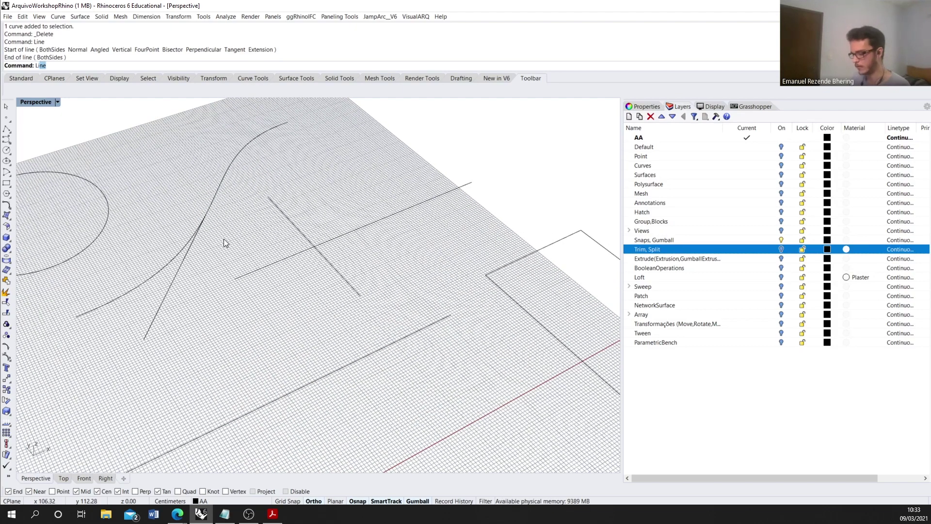
key(Return)
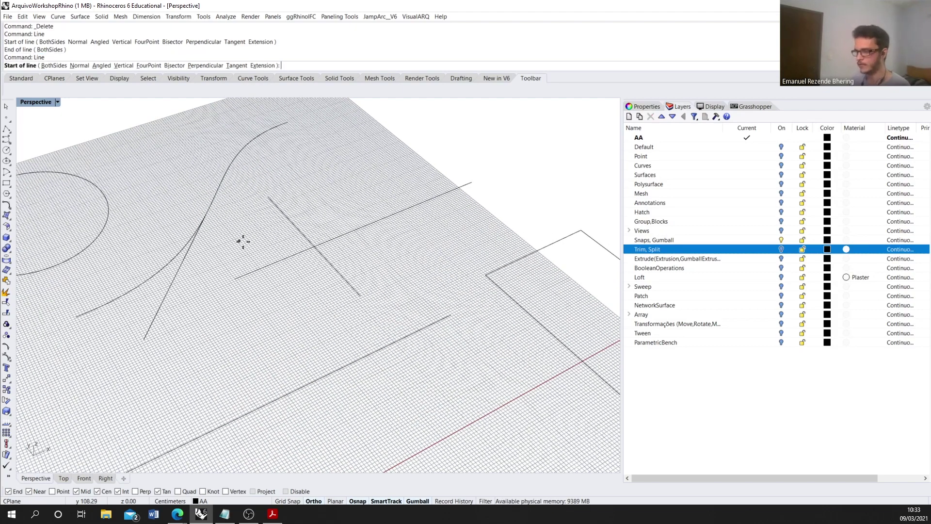
click(312, 246)
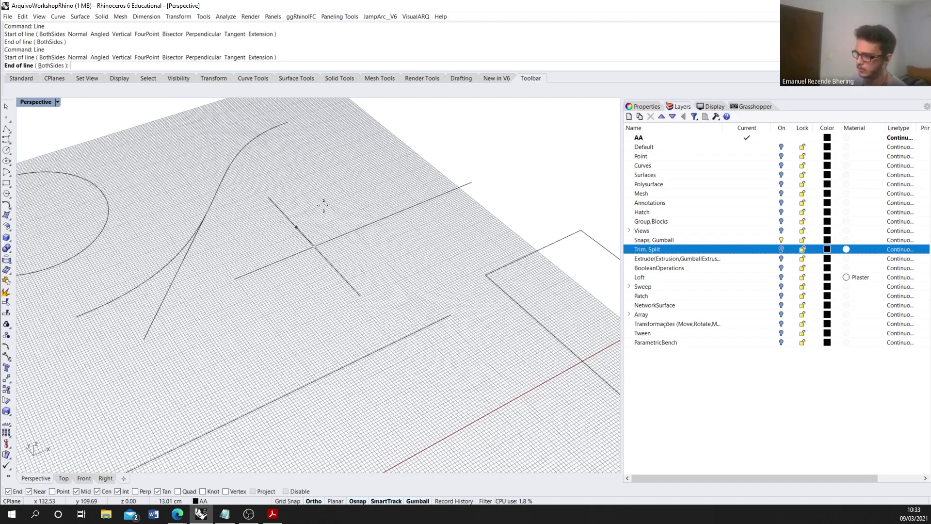
click(307, 217)
Step: Delete the intersecting lines between the S-shaped curve and the lower parallel line
right_drag(289, 276, 246, 278)
drag(349, 306, 308, 258)
key(Delete)
scroll(308, 258, down, 2)
right_drag(272, 277, 243, 291)
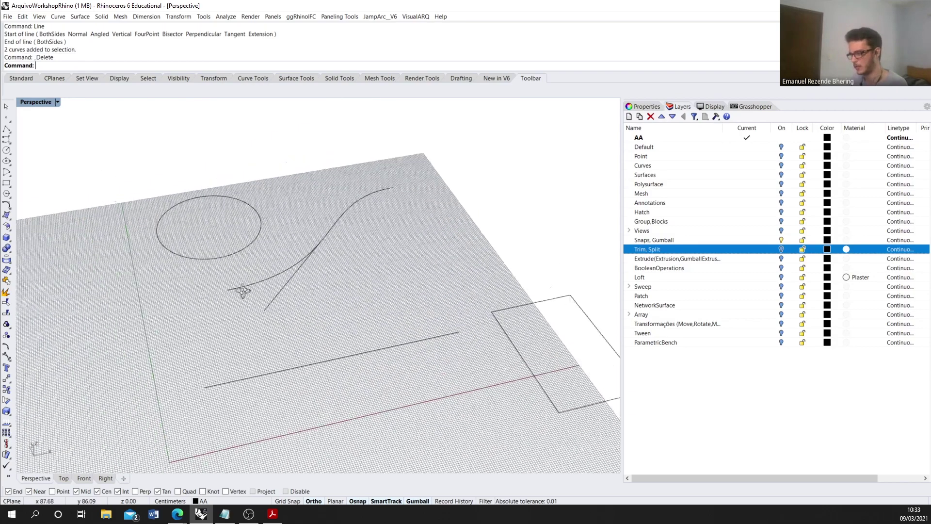
scroll(243, 290, down, 3)
scroll(252, 287, down, 2)
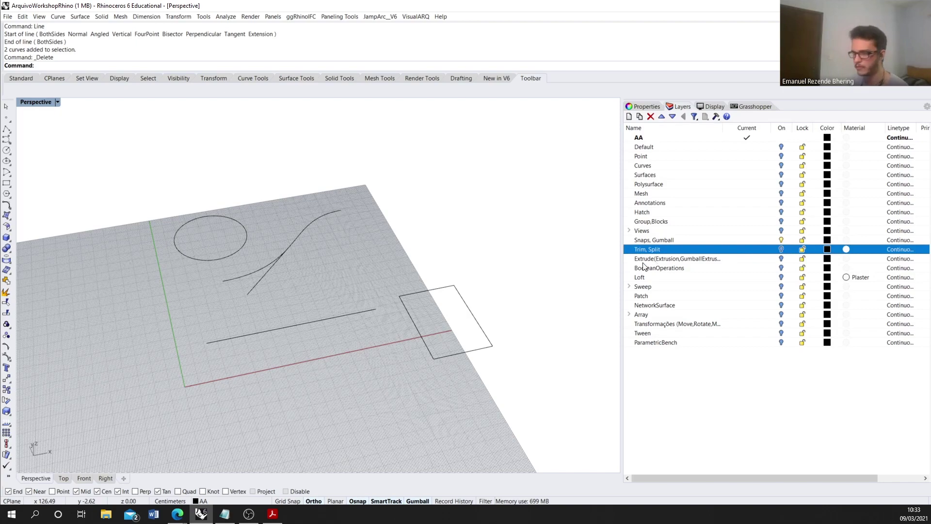
Step: Turn on the "Trim, Split" layer and turn off the "Snaps, Gumball" layer
click(783, 250)
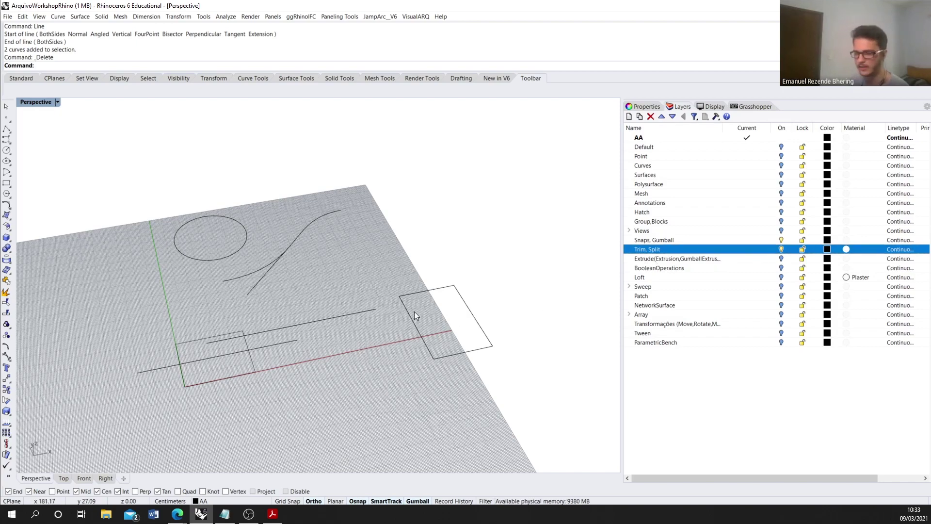
scroll(220, 357, down, 2)
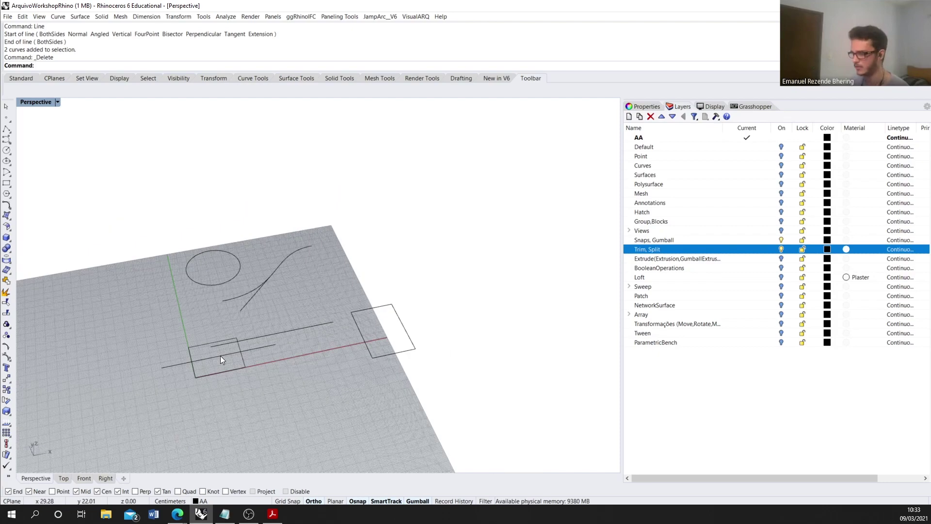
click(782, 240)
scroll(305, 320, up, 2)
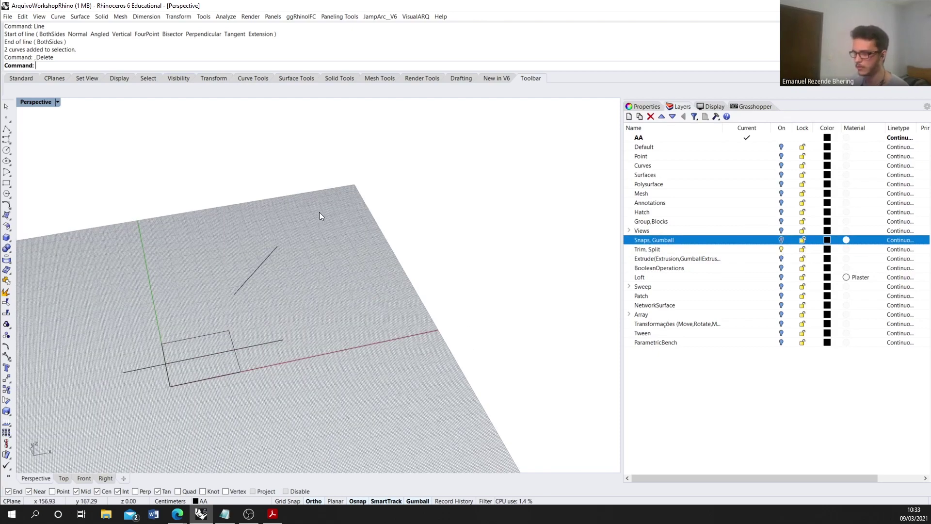
Step: Hide the leftover diagonal line behind the rectangle
drag(222, 263, 228, 272)
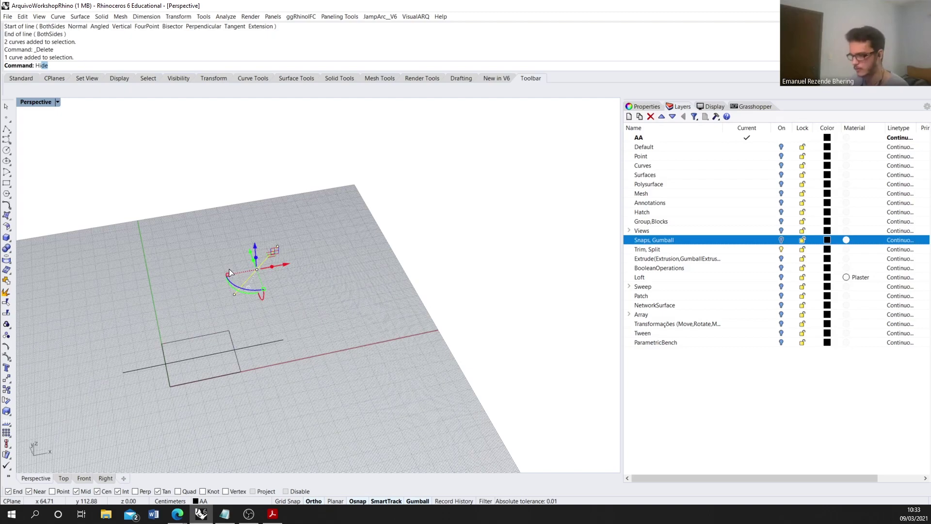
key(Return)
scroll(229, 269, down, 3)
scroll(134, 365, up, 3)
Step: Split the rectangle at the origin, using the straight line that crosses it as the cutting object
right_drag(134, 365, 188, 326)
scroll(290, 349, up, 2)
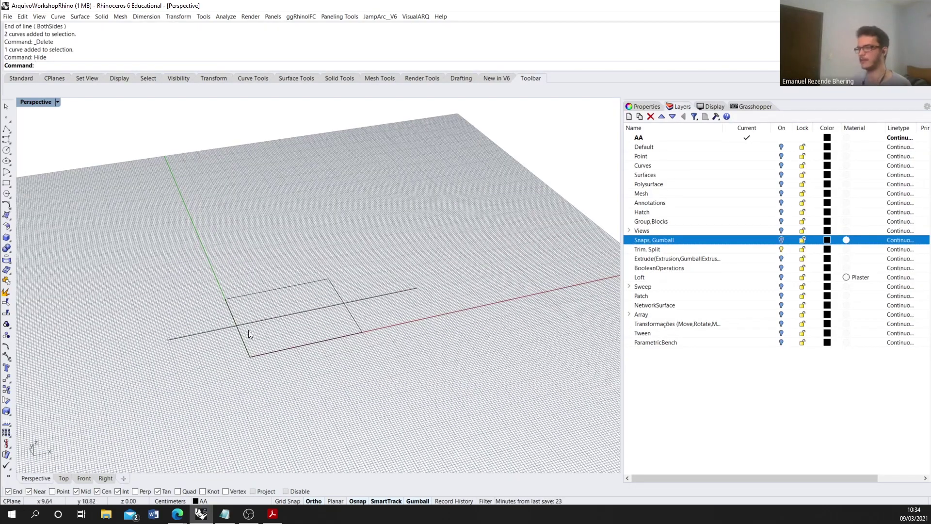
scroll(248, 334, up, 1)
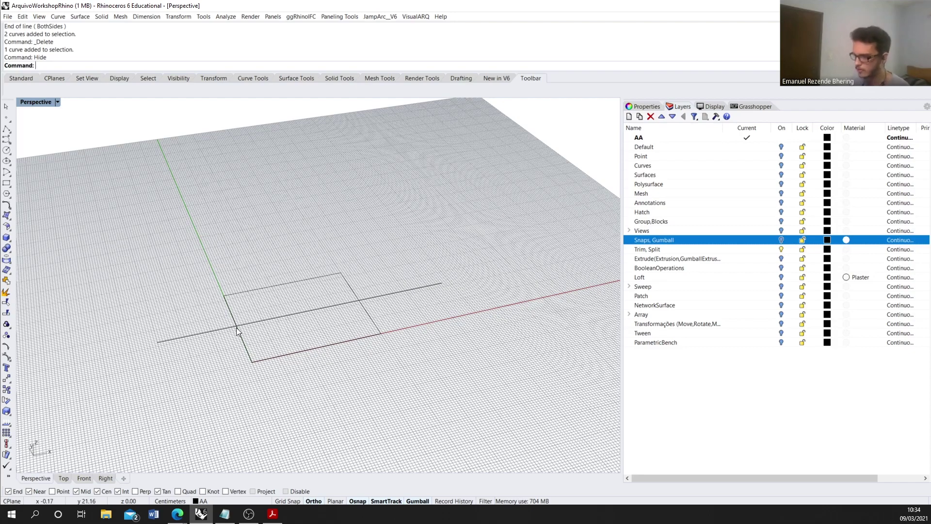
scroll(362, 302, down, 1)
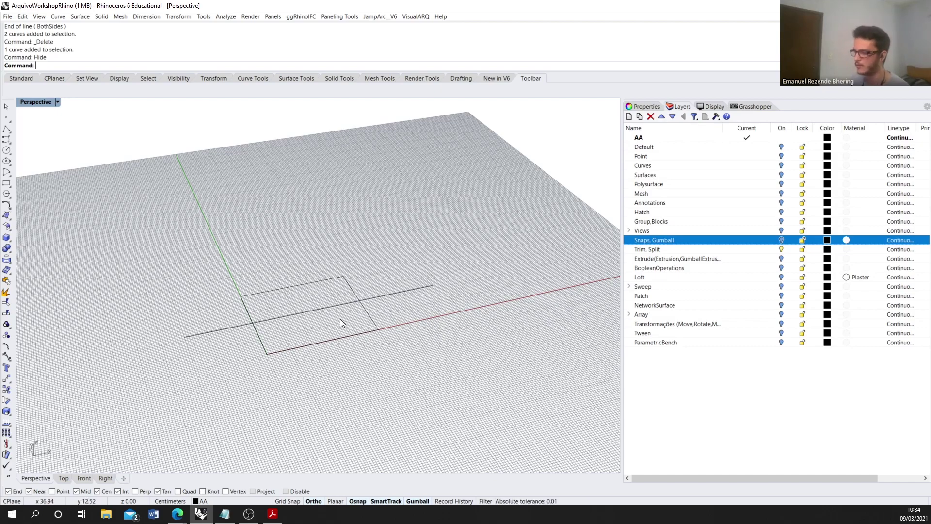
scroll(358, 311, down, 2)
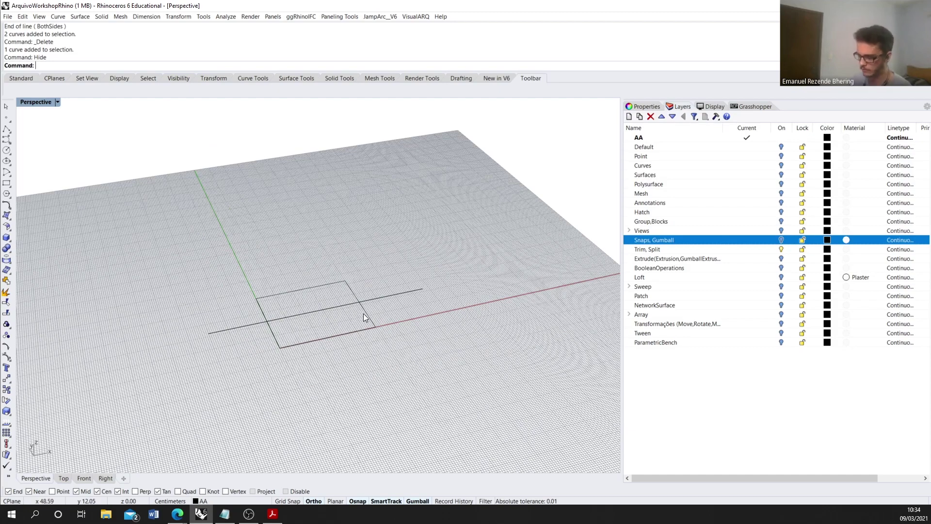
text(plit)
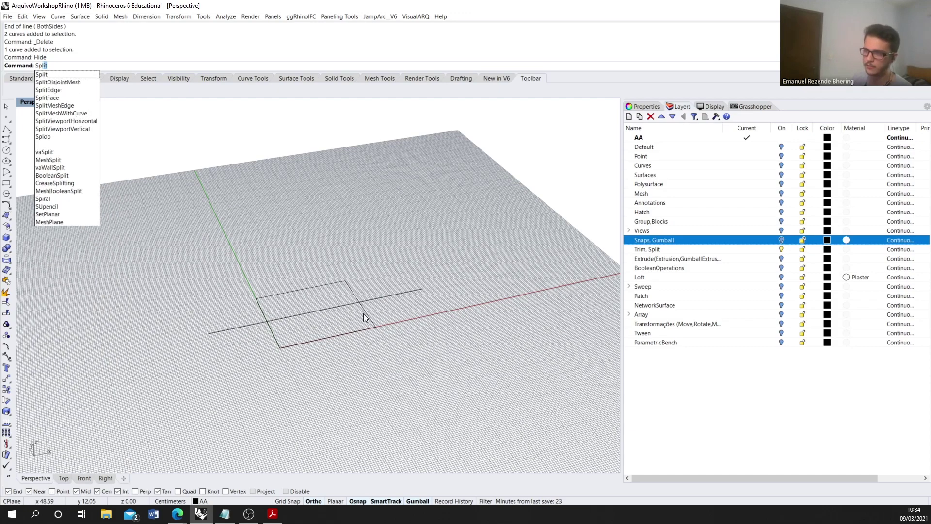
key(Return)
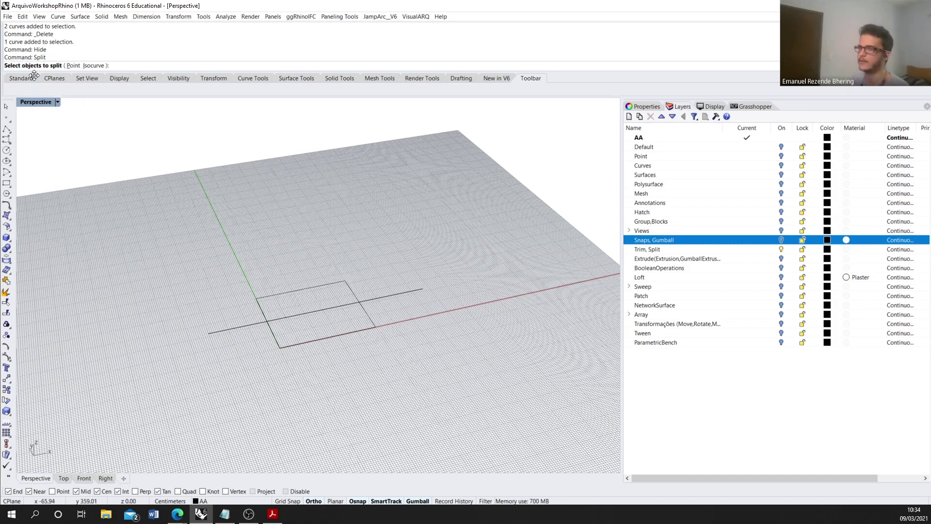
click(321, 285)
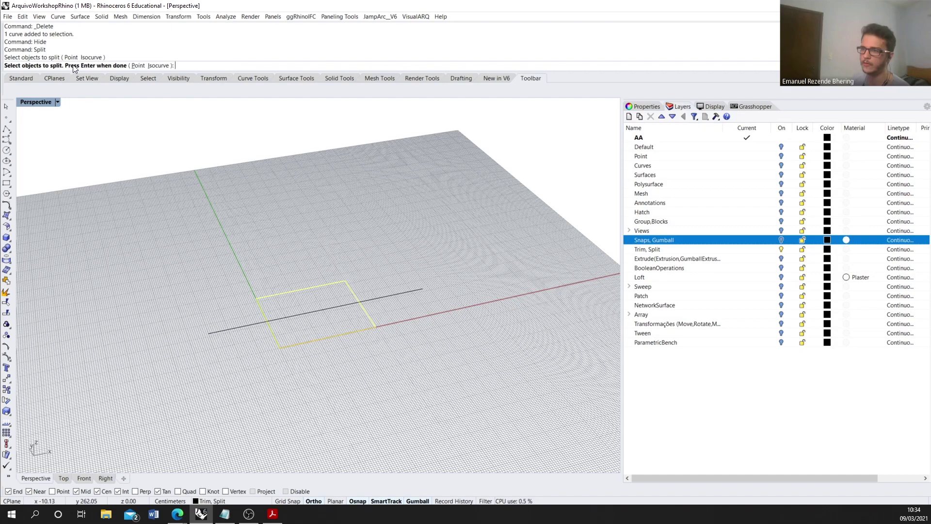
key(Return)
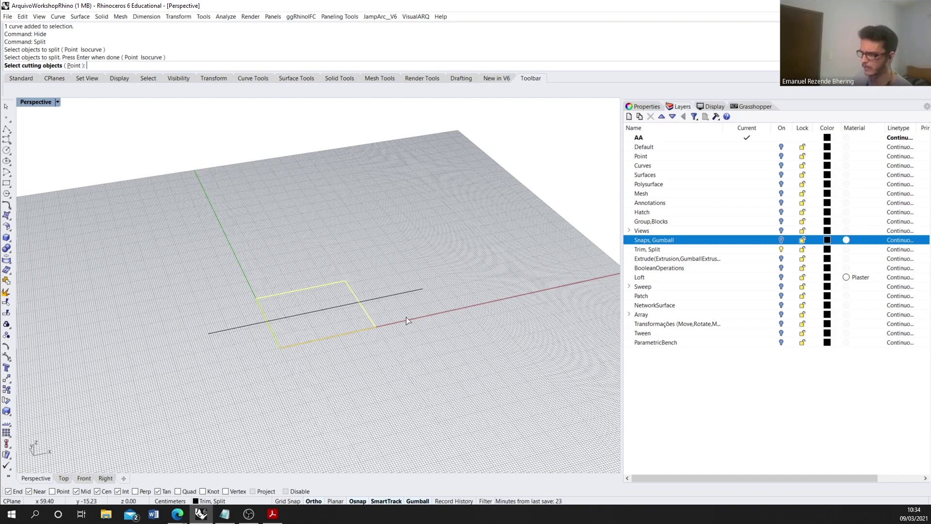
click(407, 296)
key(Return)
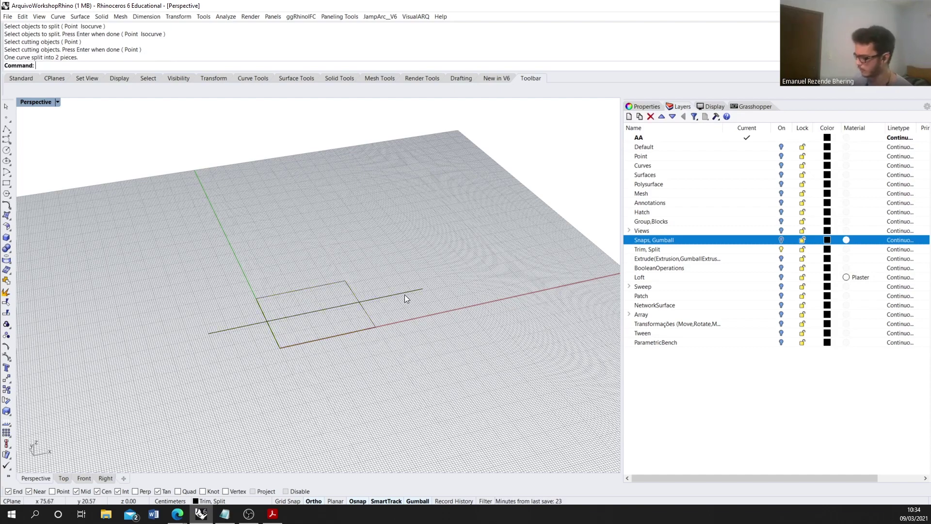
Step: Select each piece of the split rectangle in turn, and undo the split
click(368, 330)
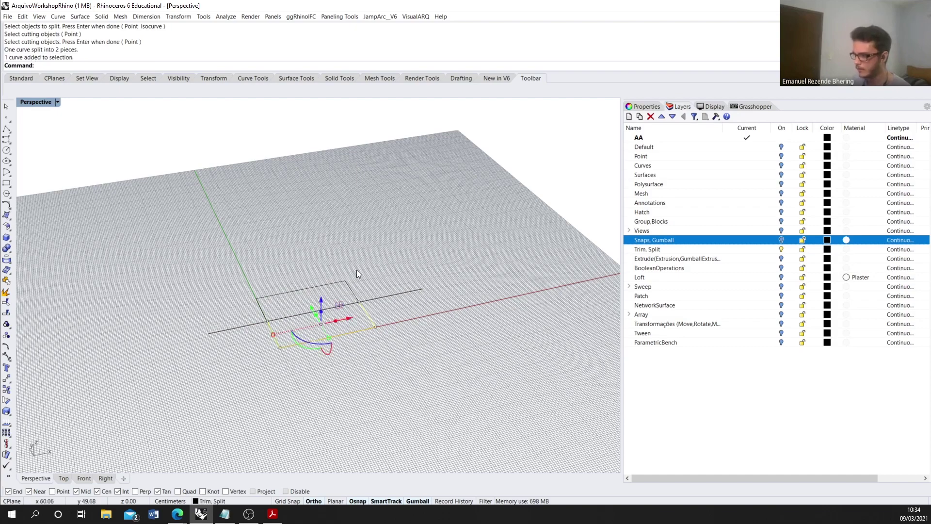
click(348, 286)
key(Escape)
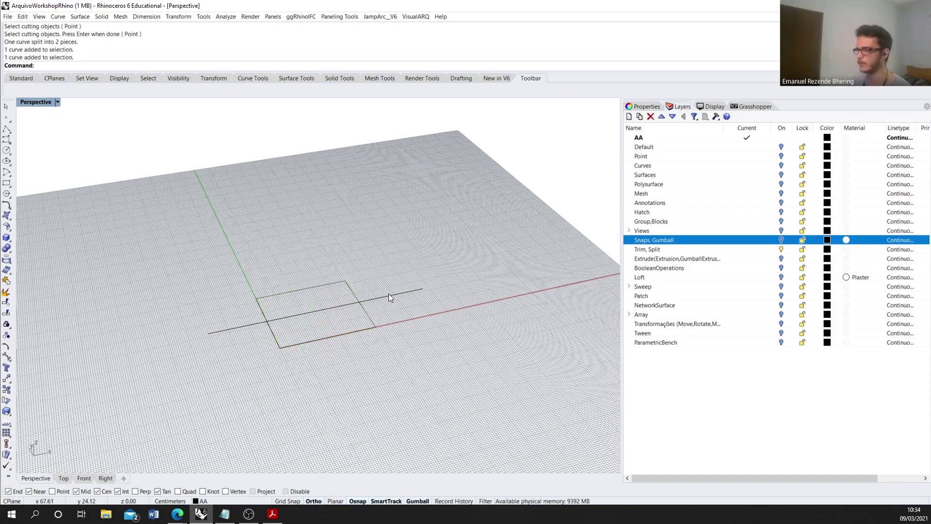
key(ctrl+z)
key(Escape)
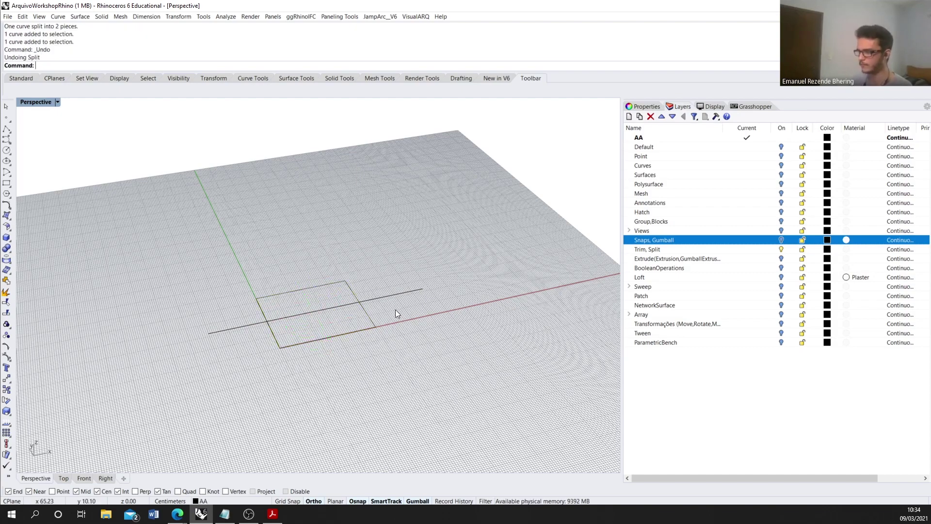
Step: Trim away the line's portion inside the rectangle, with both curves as cutting objects, and undo the trim
scroll(395, 310, down, 1)
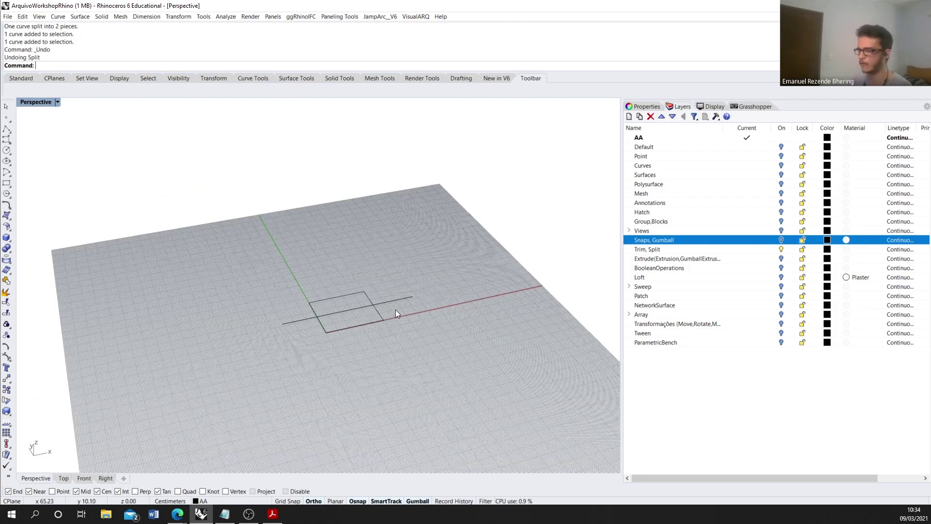
scroll(331, 306, down, 2)
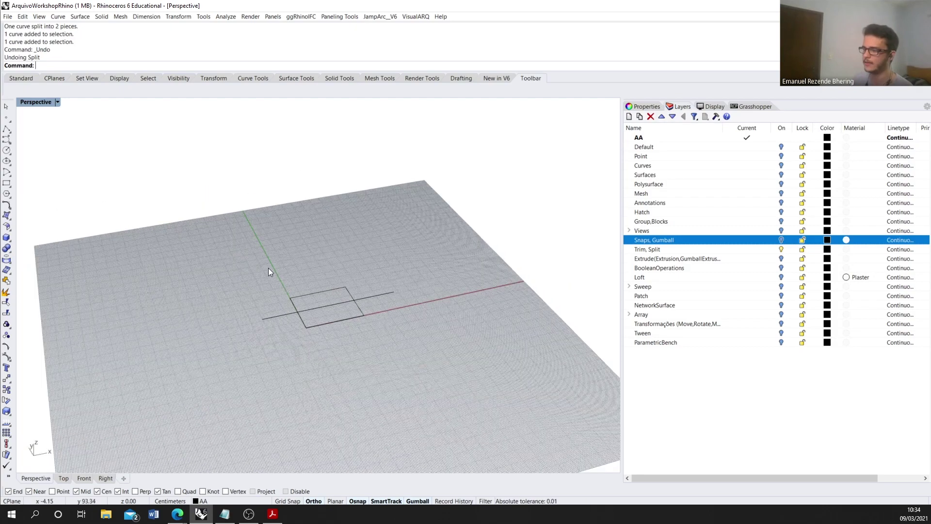
drag(202, 223, 482, 379)
text(trim)
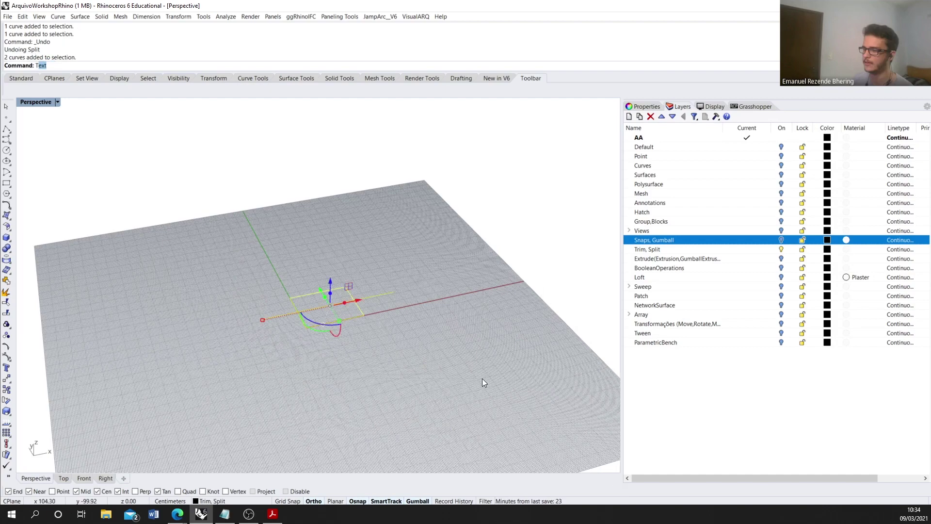
key(Return)
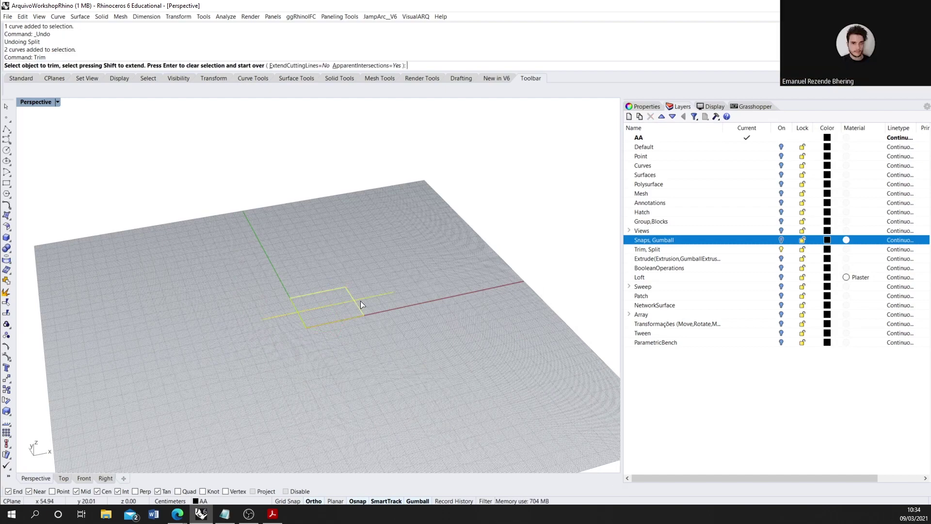
scroll(360, 300, up, 2)
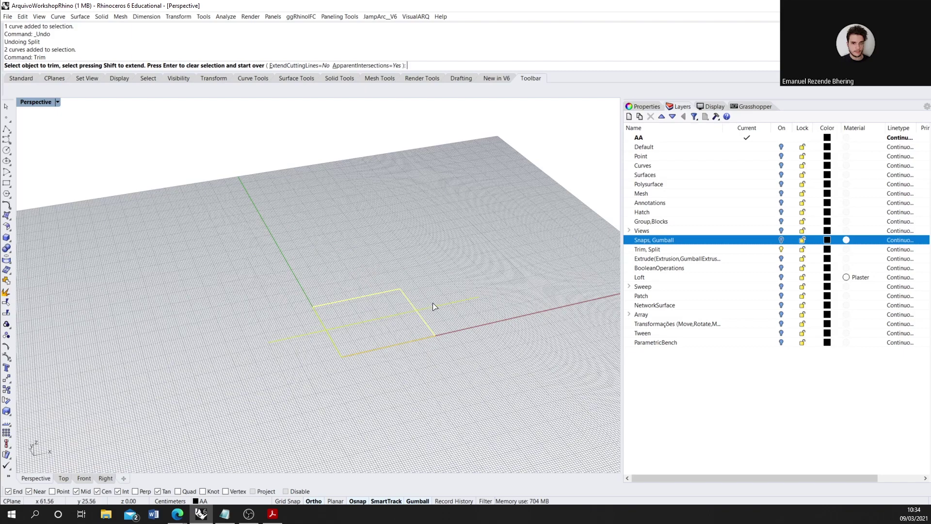
scroll(416, 316, up, 2)
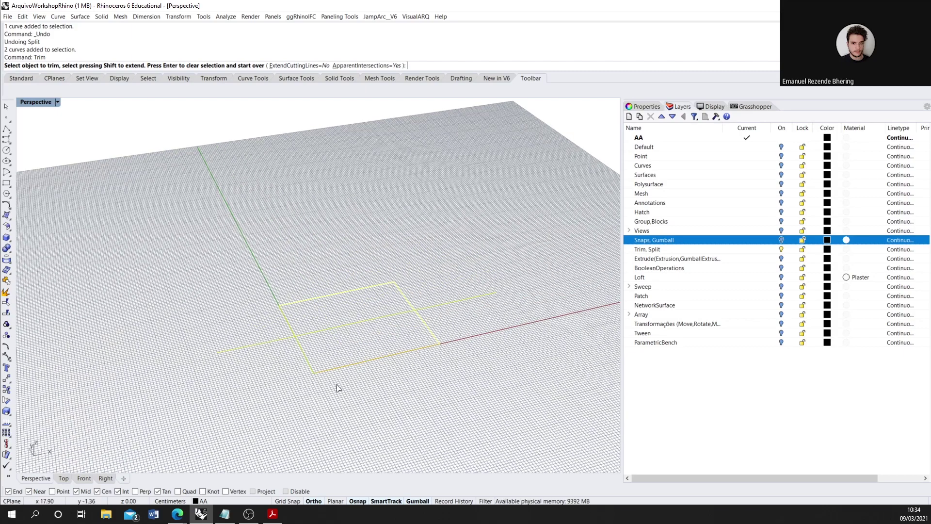
scroll(325, 375, down, 3)
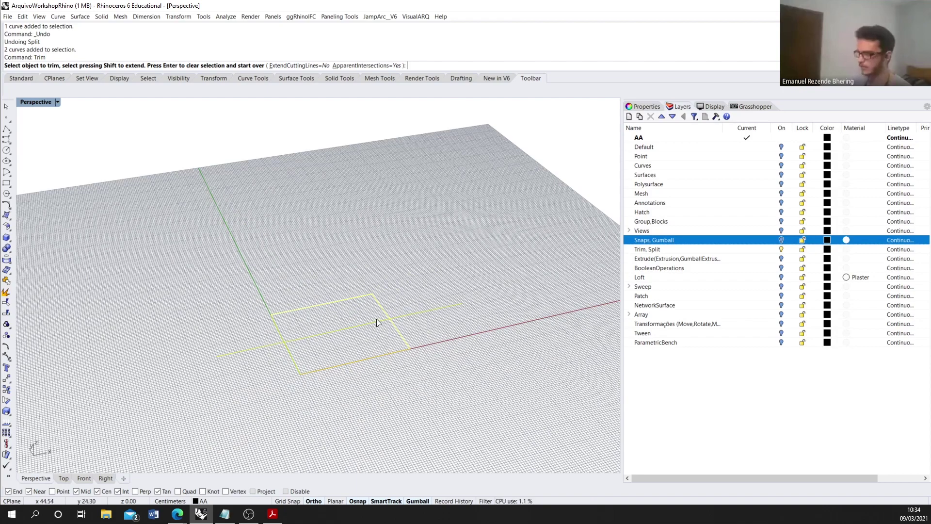
click(376, 322)
key(Return)
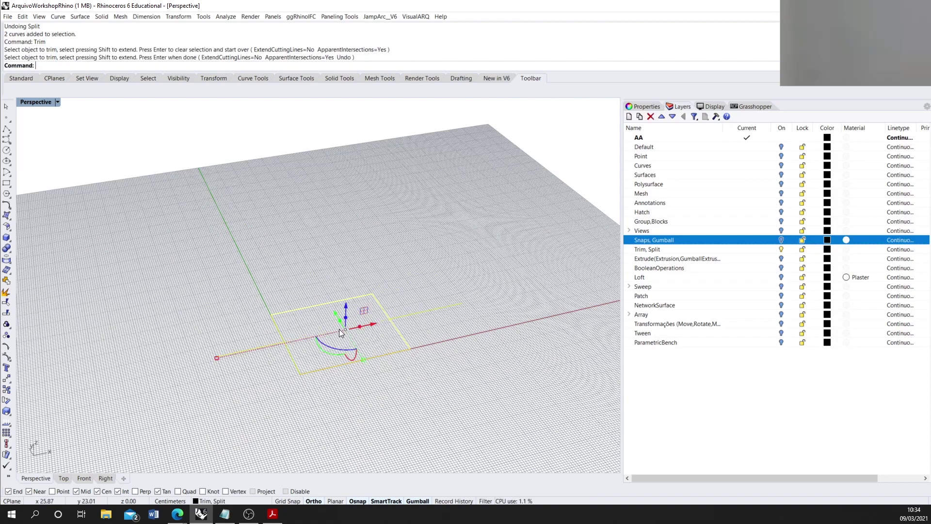
key(ctrl+z)
key(Escape)
Step: Trim off the line's end outside the rectangle on the positive X side, with both curves selected, and undo the trim
drag(469, 436, 235, 271)
key(Return)
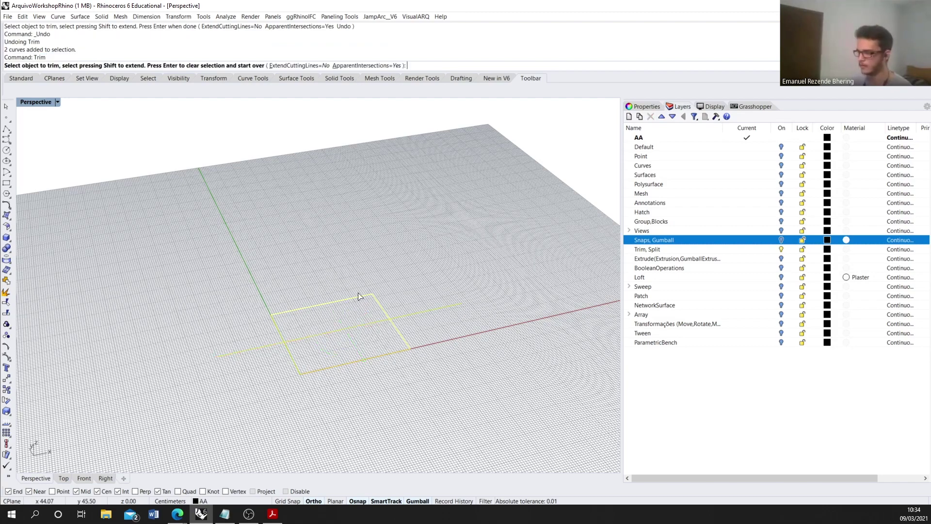
click(428, 312)
key(ctrl+z)
key(Return)
key(Escape)
Step: Trim away the rectangle's portion on the X-axis side of the crossing line, with both curves selected, and undo the trim
drag(379, 368, 241, 293)
text(trim)
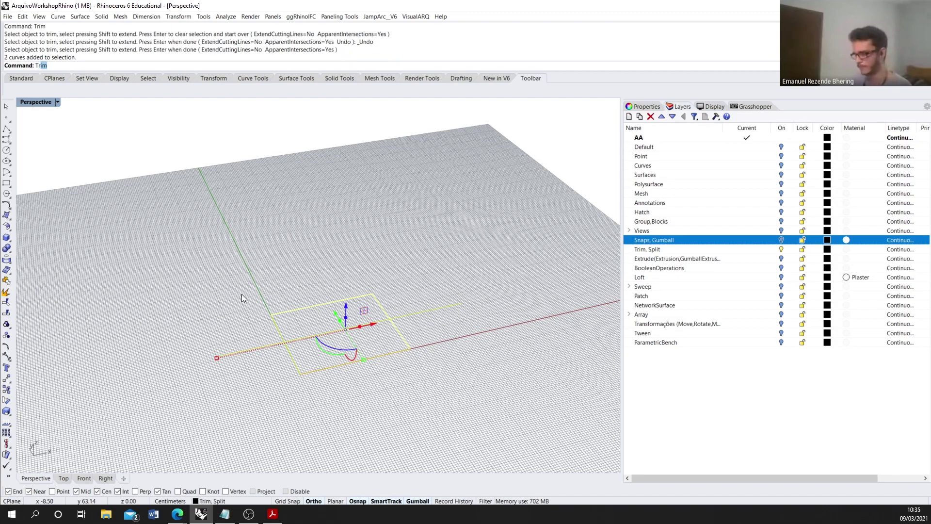
key(Return)
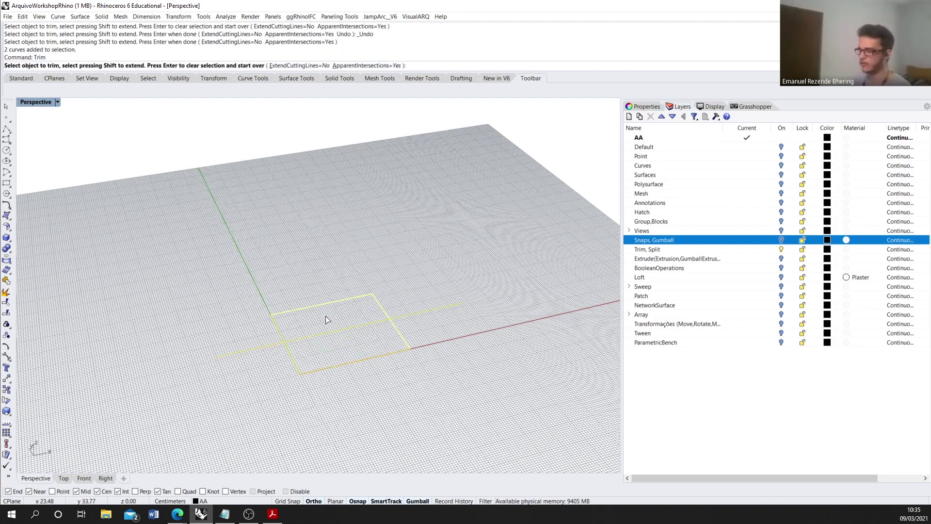
click(342, 375)
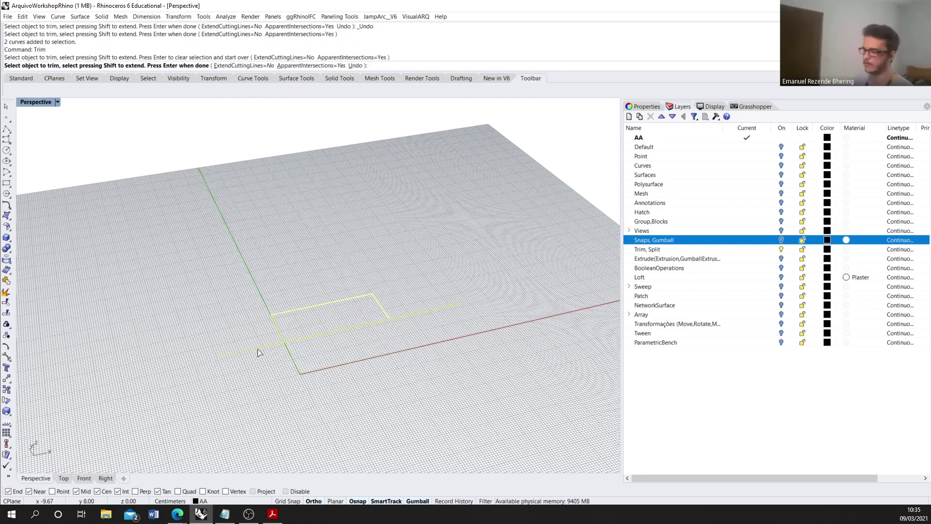
key(ctrl+z)
key(Return)
scroll(279, 320, down, 2)
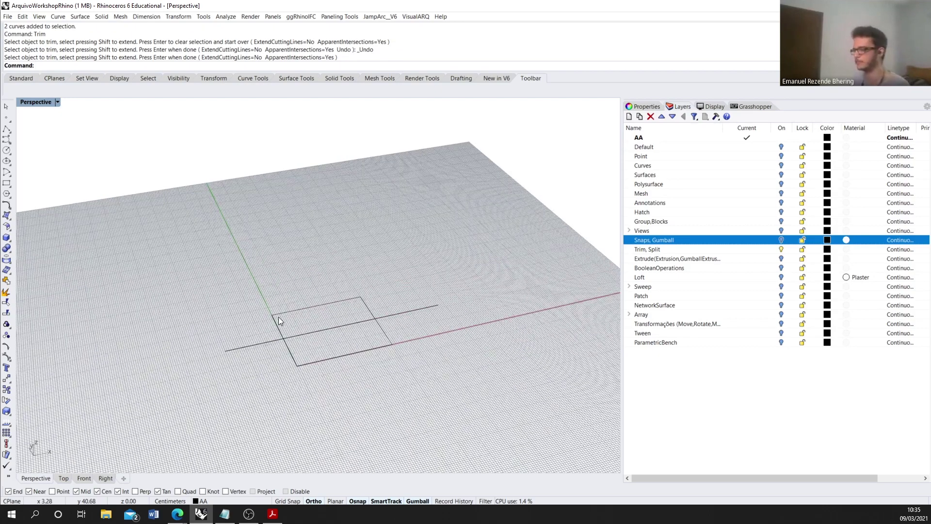
scroll(278, 316, down, 1)
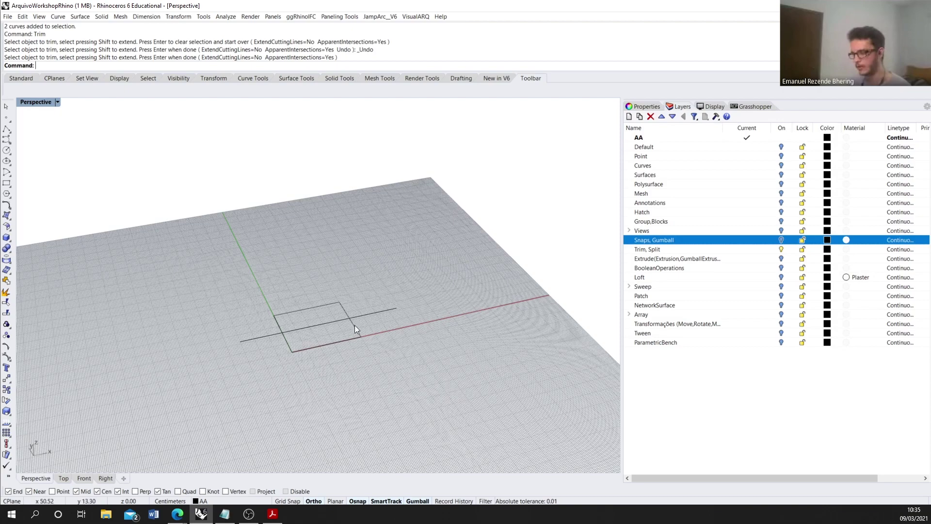
scroll(305, 315, down, 1)
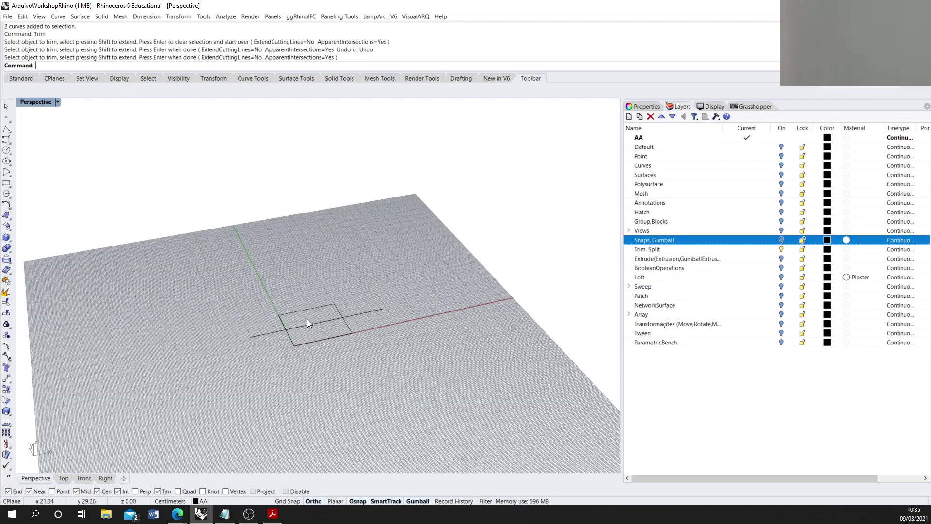
right_drag(307, 320, 333, 319)
scroll(335, 318, down, 2)
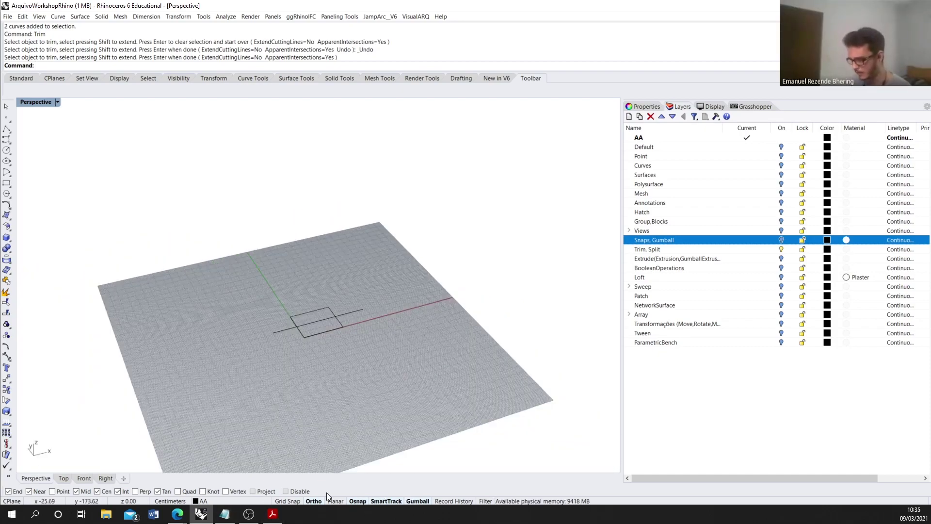
scroll(311, 392, up, 1)
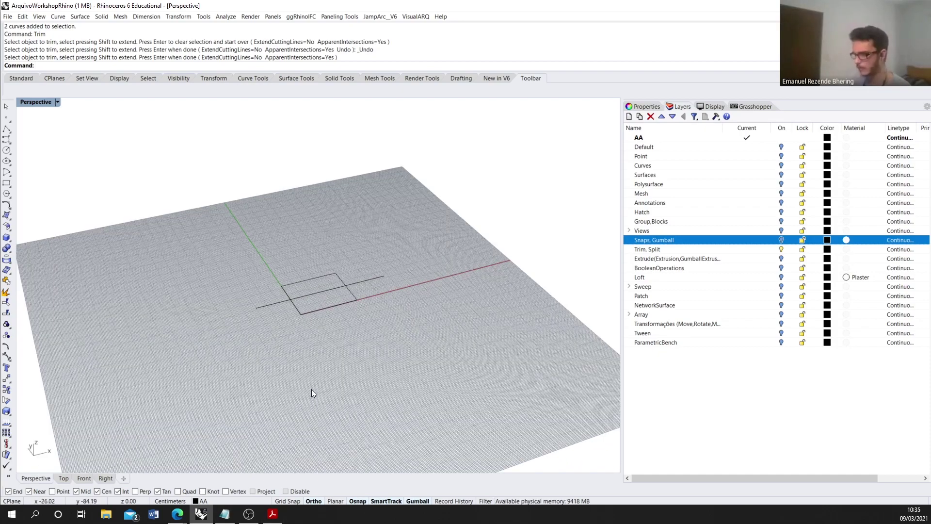
click(413, 502)
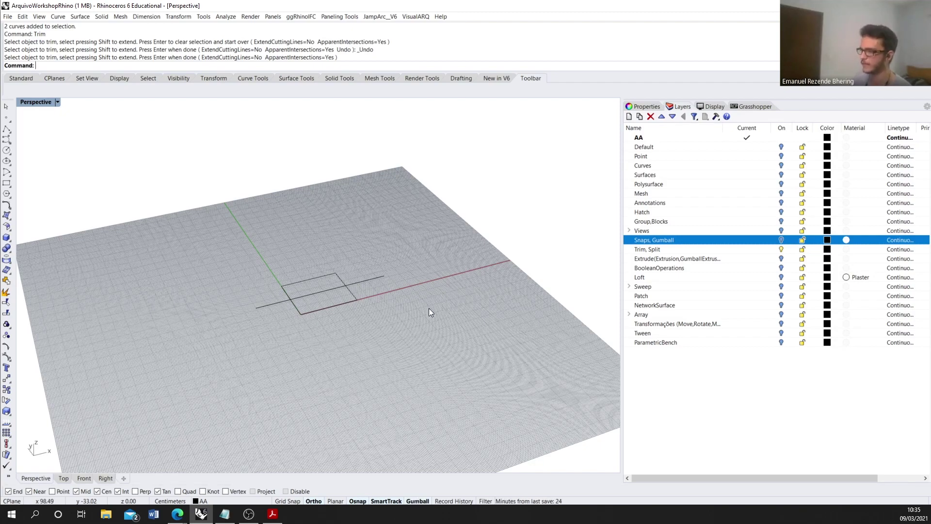
Step: Move the crossing line along the Y direction with the gumball, ending with an exact 10 cm move
click(364, 281)
scroll(350, 266, up, 2)
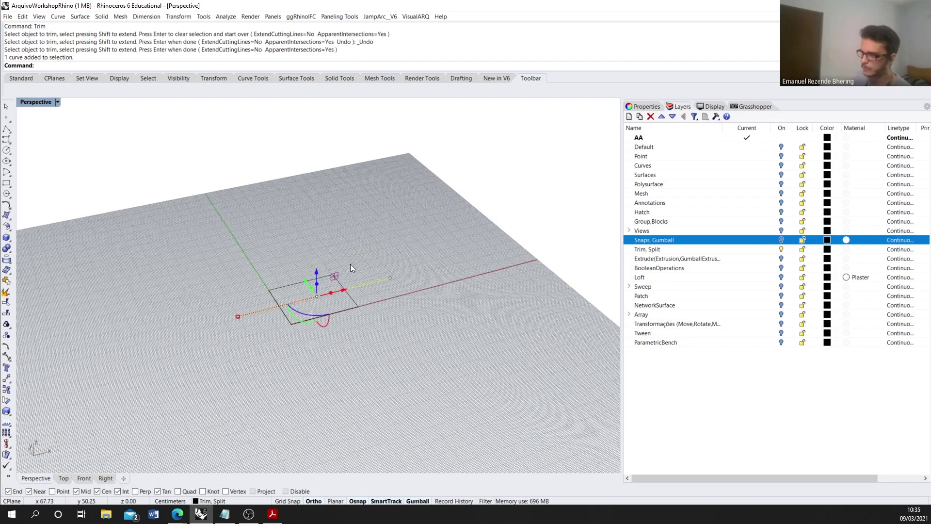
scroll(347, 275, up, 1)
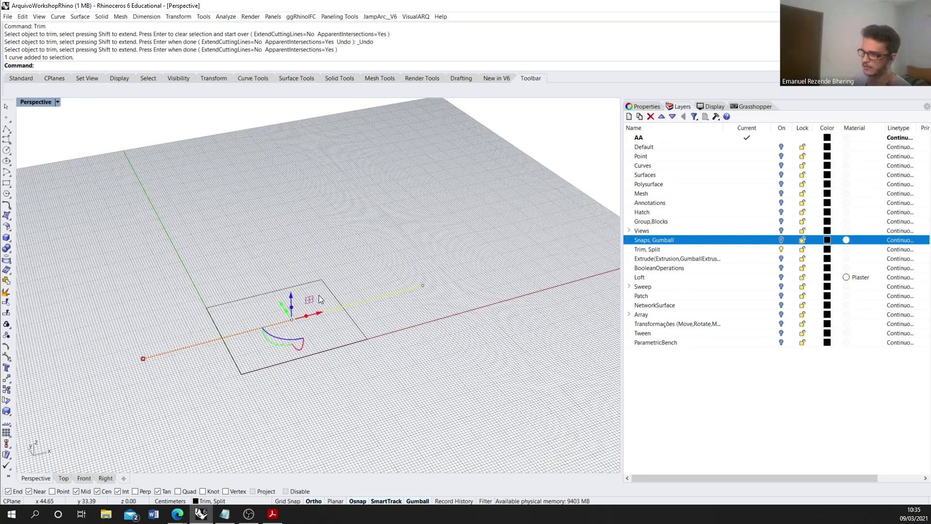
scroll(330, 294, down, 1)
scroll(286, 316, up, 1)
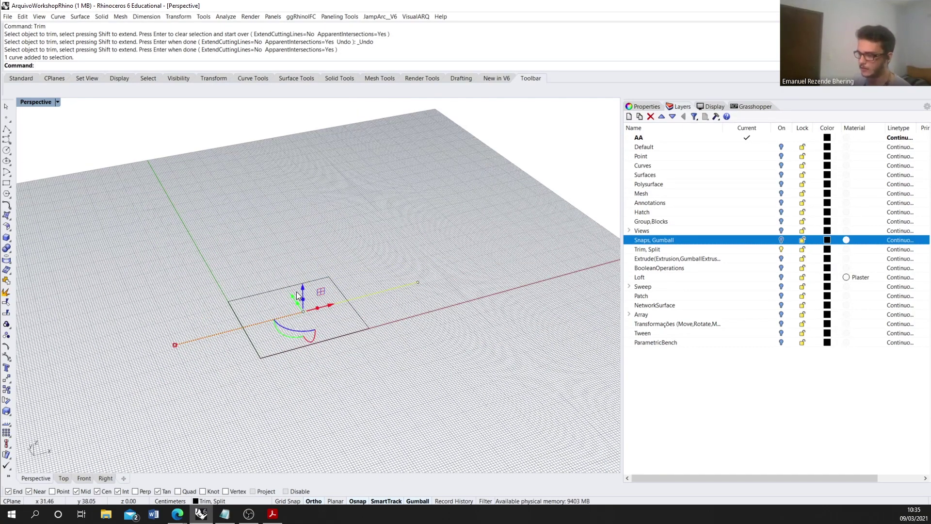
drag(292, 295, 274, 254)
text(10)
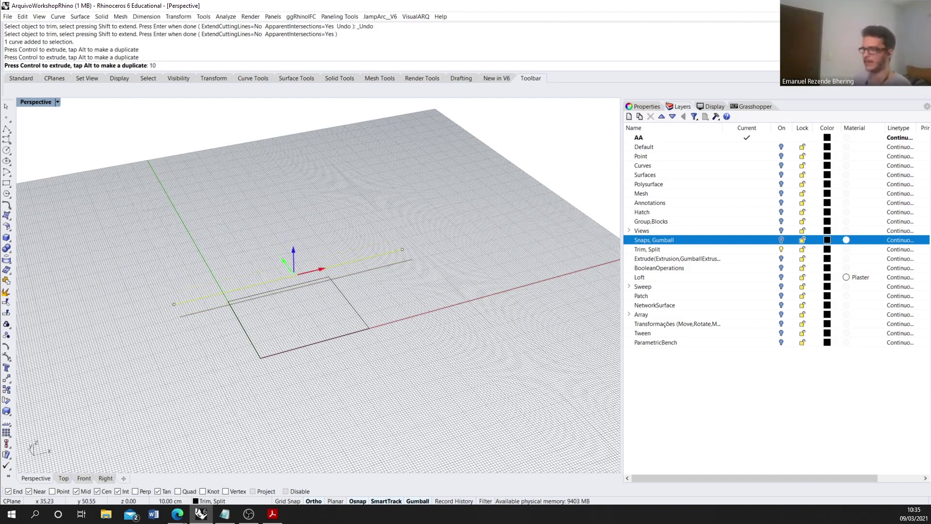
key(Return)
key(Escape)
right_drag(383, 306, 353, 295)
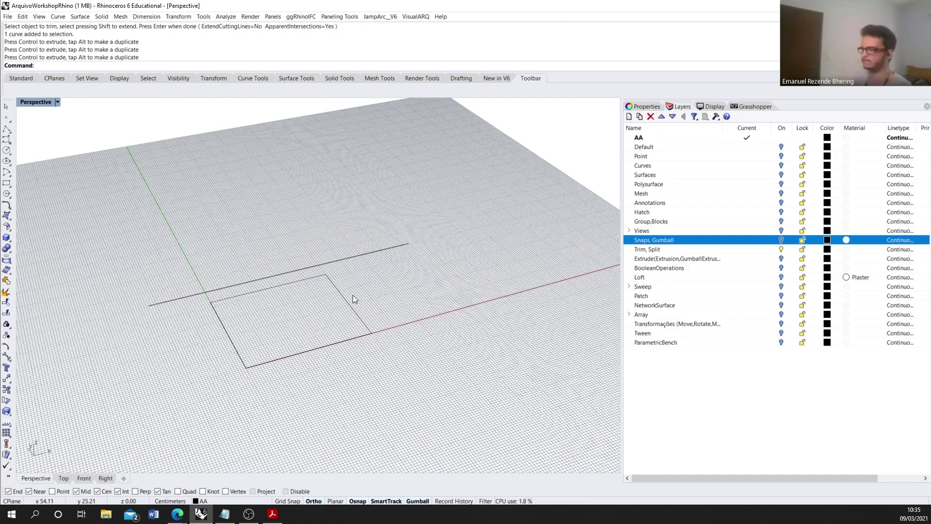
Step: Undo the gumball moves of the line
key(ctrl+z)
key(ctrl+z)
key(ctrl+z)
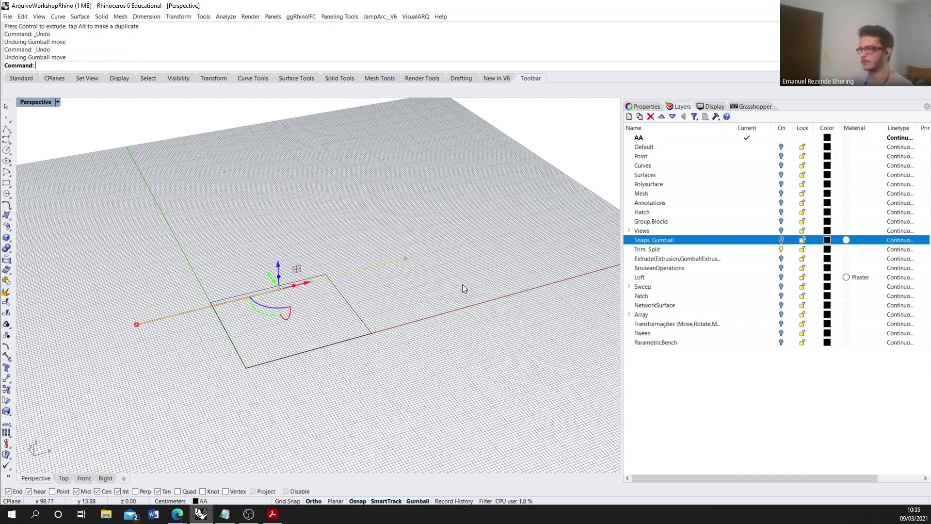
right_drag(412, 322, 385, 325)
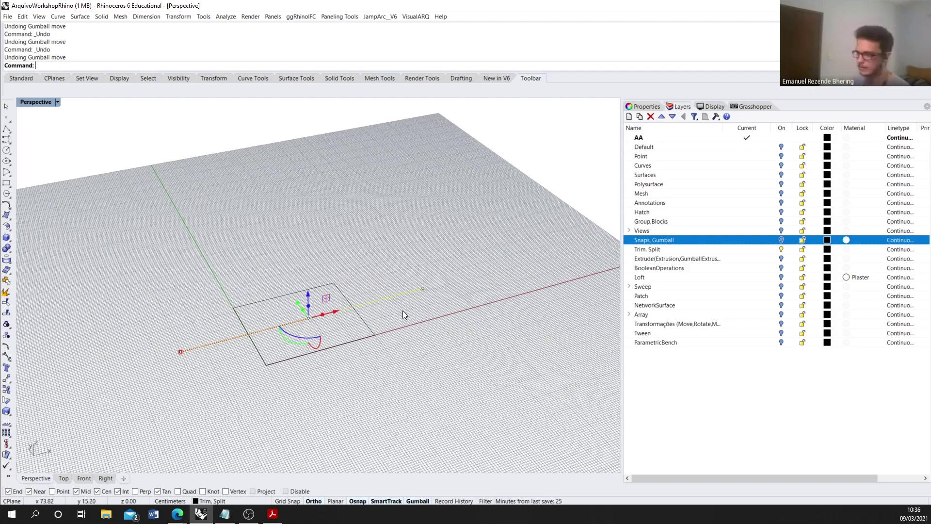
Step: Extrude the rectangle and the crossing line together straight up with the gumball
drag(433, 377, 260, 258)
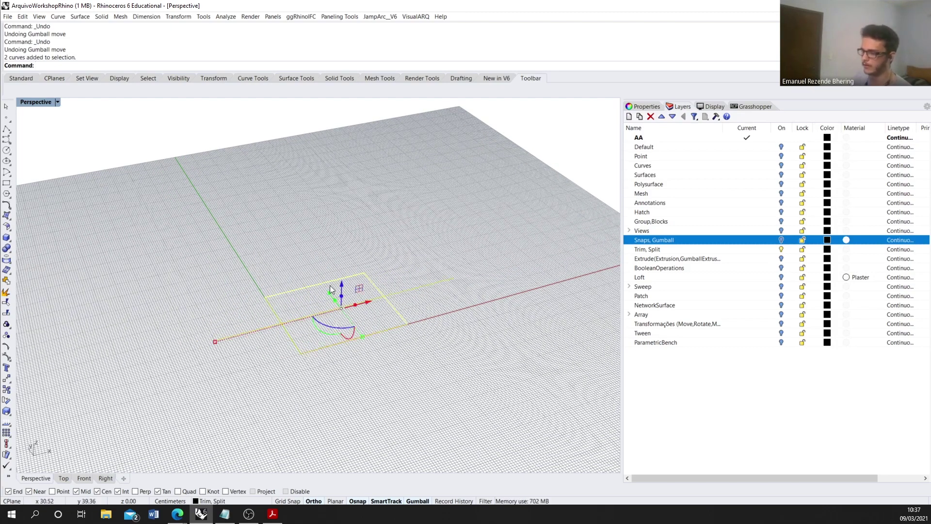
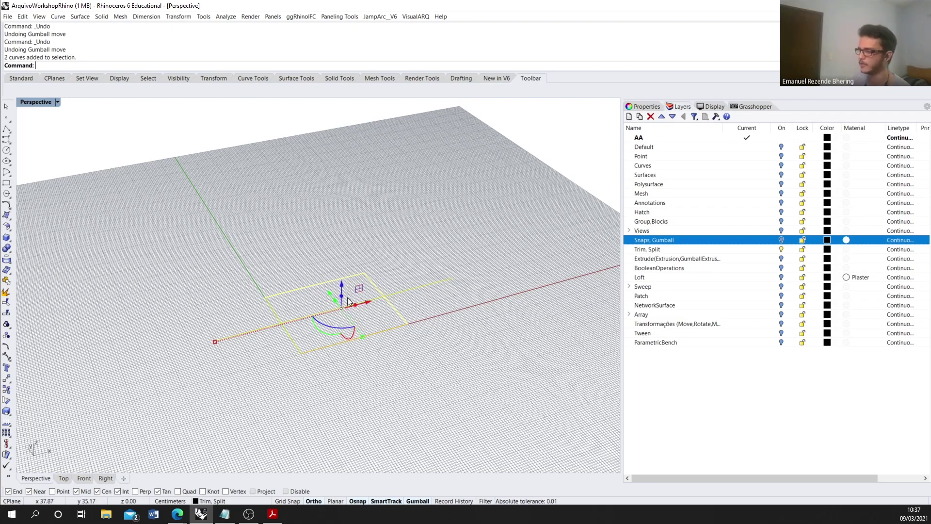
right_drag(352, 267, 352, 261)
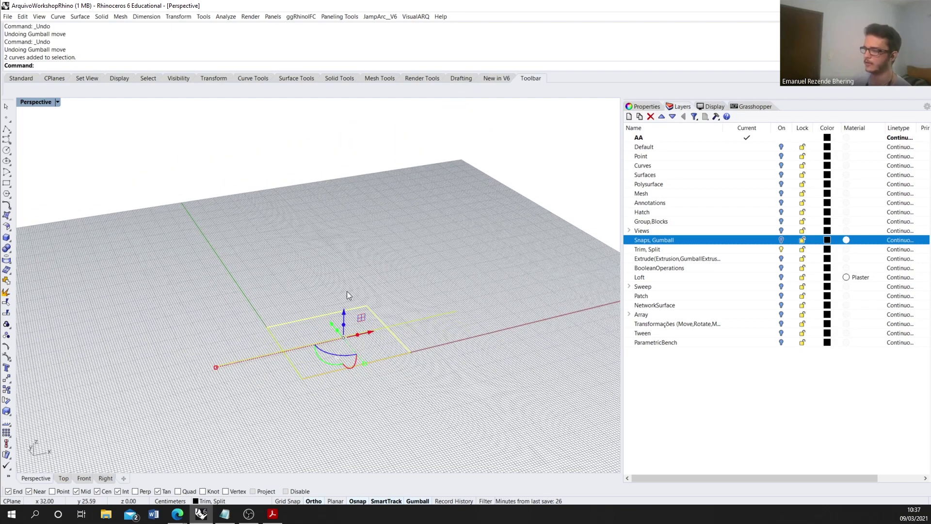
drag(344, 324, 345, 236)
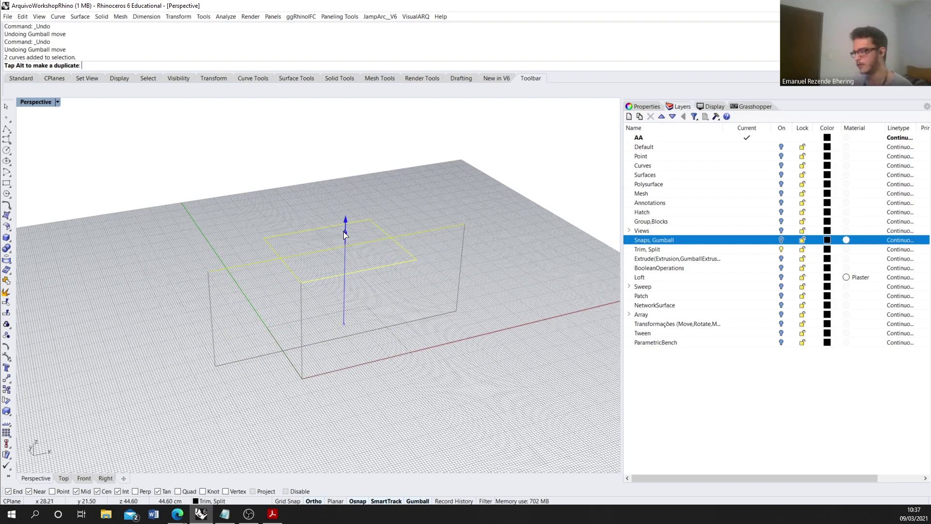
text(10)
key(Return)
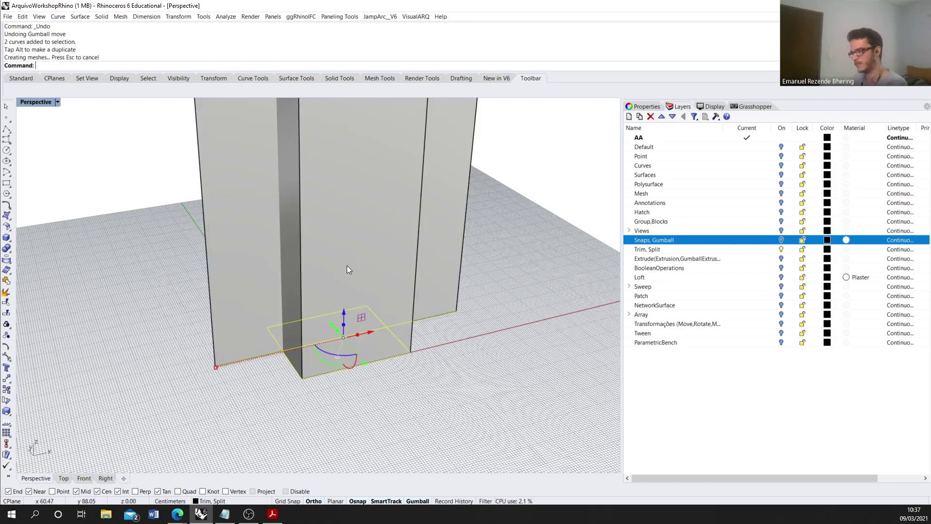
scroll(350, 287, down, 5)
key(Escape)
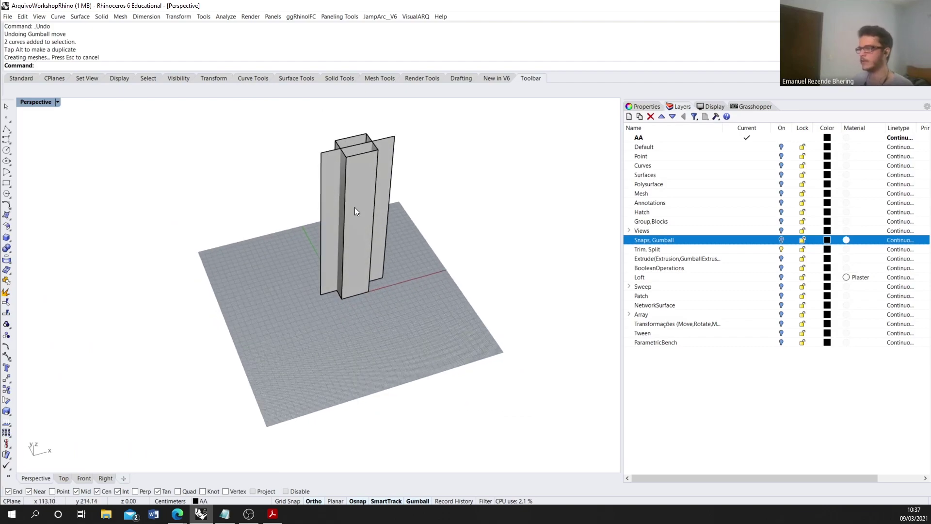
Step: Split the extruded rectangle, using the vertical surface extruded from the line as the cutting object
scroll(390, 151, up, 3)
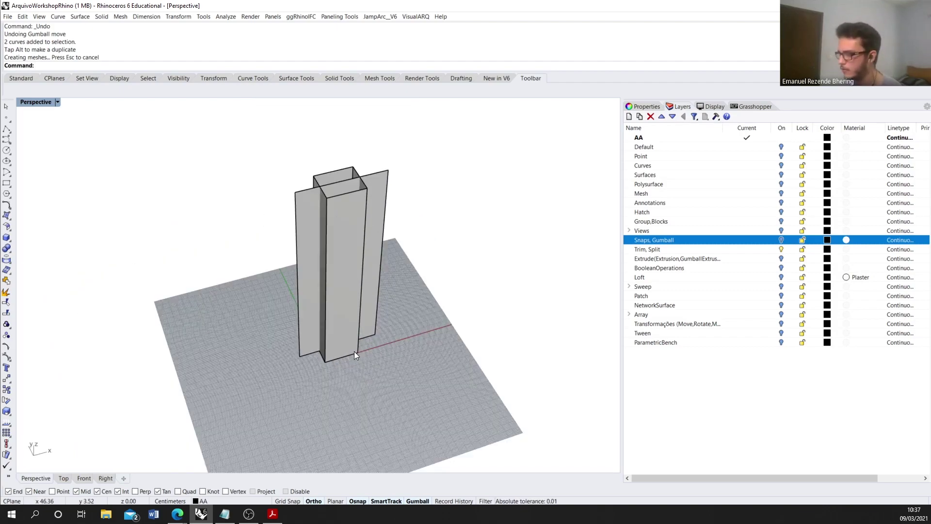
scroll(379, 267, up, 3)
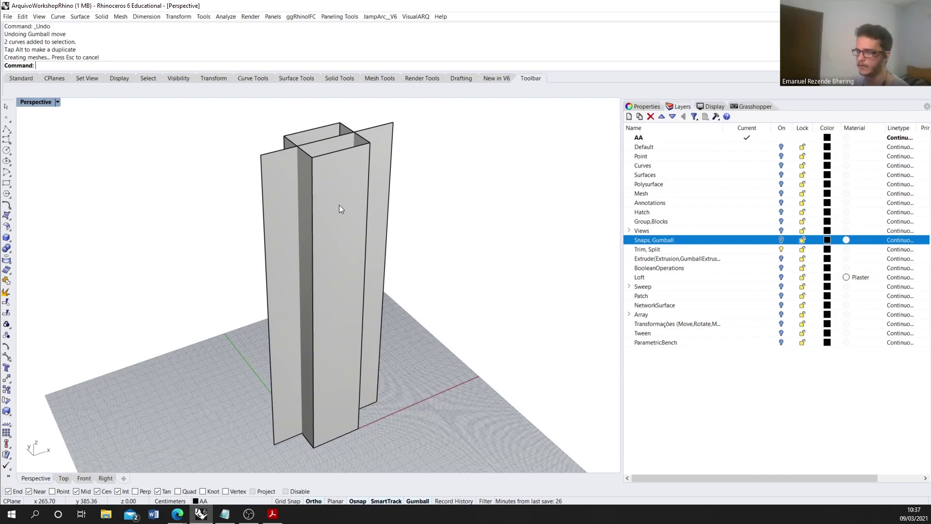
scroll(339, 205, down, 2)
scroll(357, 183, up, 2)
drag(428, 320, 245, 163)
text(Sop)
key(BackSpace)
key(BackSpace)
text(plit)
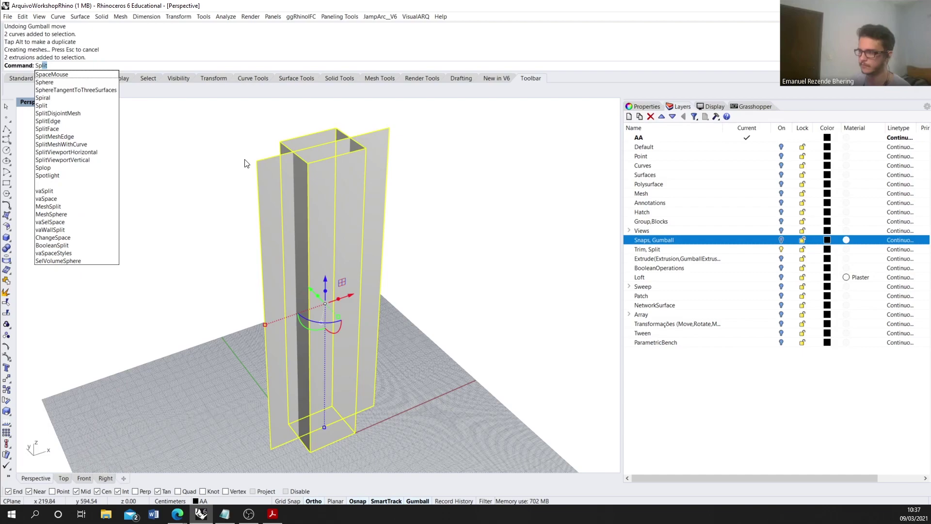
key(Return)
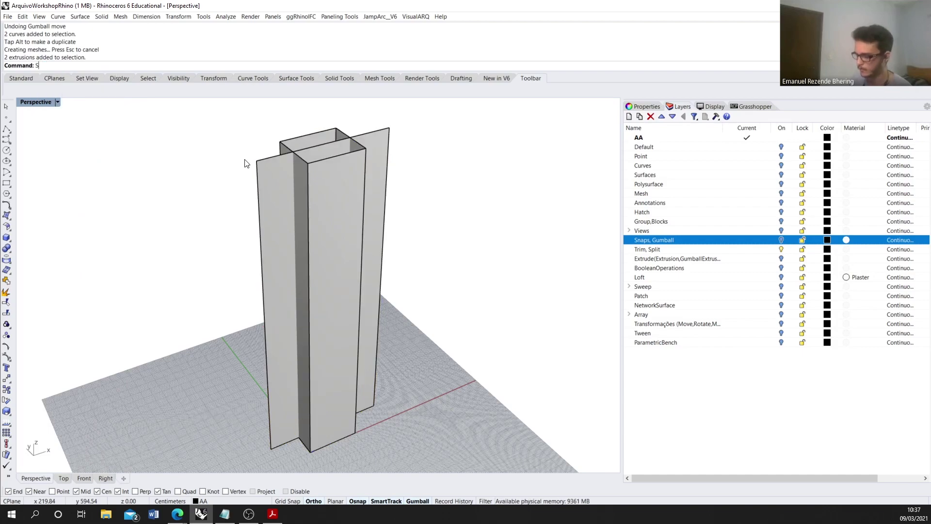
click(353, 173)
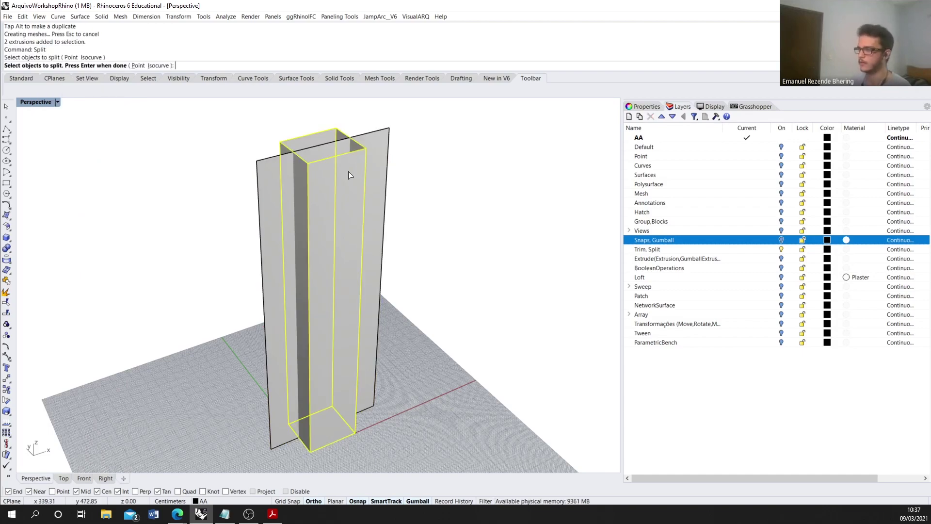
key(Return)
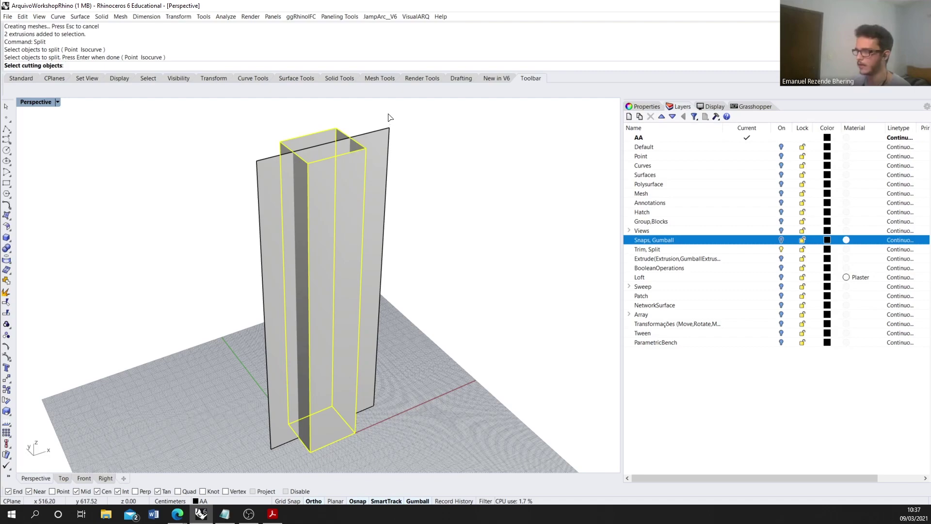
click(383, 145)
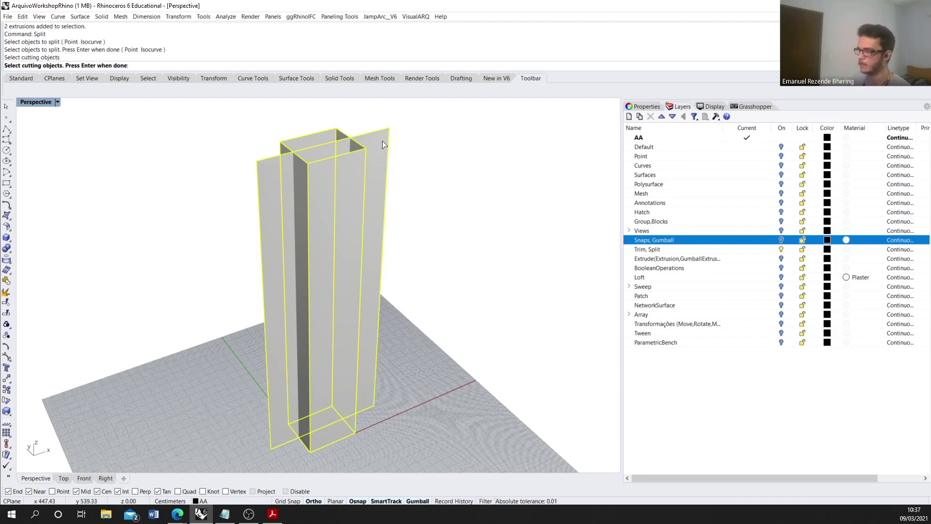
key(Return)
Step: Select the cutting surface and each half of the split box in turn, and undo the split and the extrusion
click(375, 167)
click(345, 158)
click(330, 131)
click(472, 177)
scroll(473, 178, down, 6)
right_drag(473, 178, 456, 183)
scroll(451, 211, up, 5)
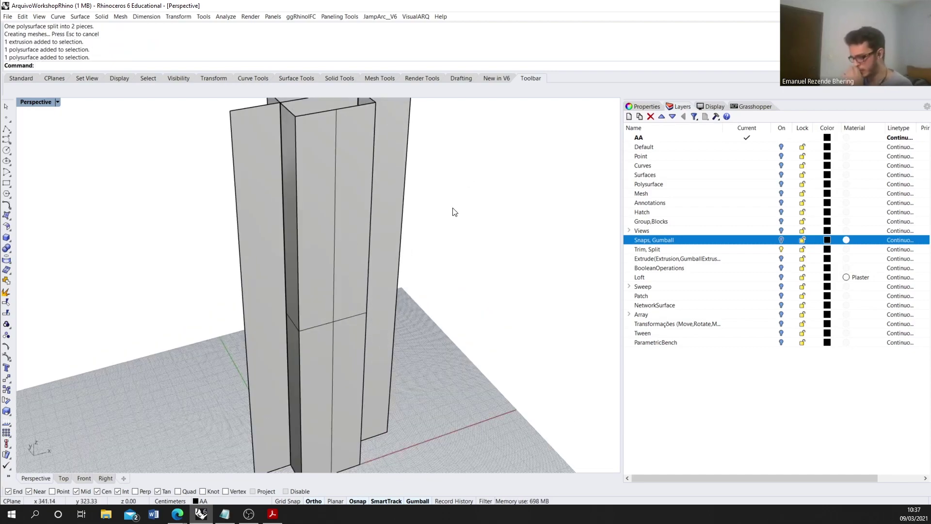
scroll(449, 205, down, 4)
key(ctrl+z)
key(ctrl+z)
Step: Extrude the rectangle alone 300 cm upward with the gumball
scroll(422, 277, up, 2)
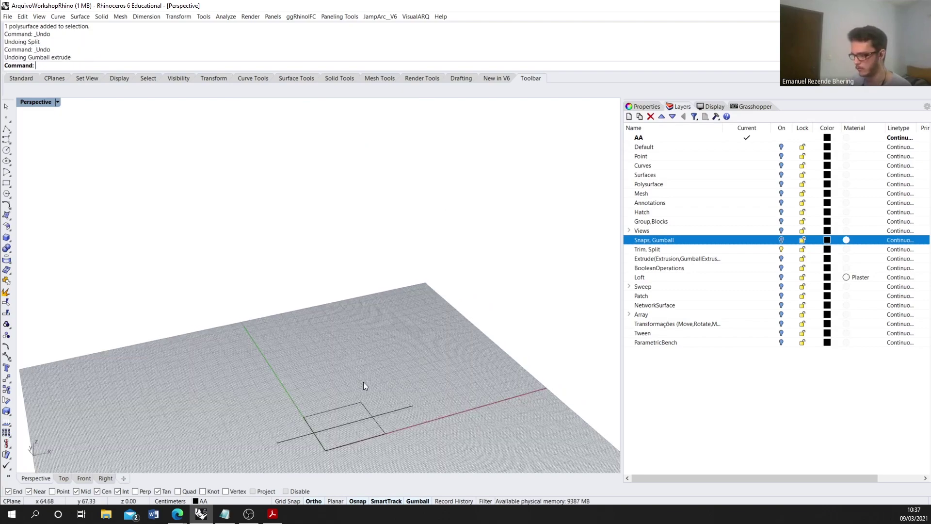
scroll(364, 382, up, 3)
scroll(381, 403, down, 3)
click(377, 417)
drag(340, 409, 349, 328)
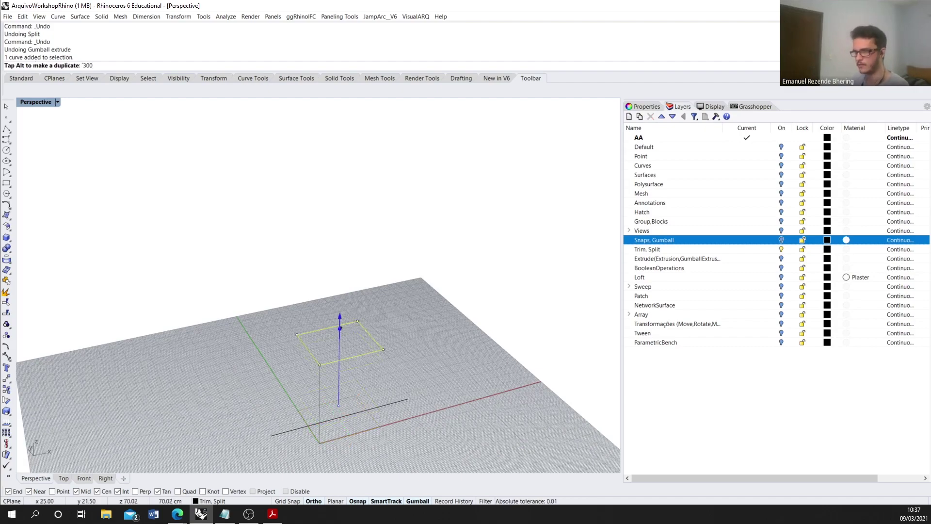
drag(340, 328, 353, 333)
Step: Extrude the crossing line 299.95 cm upward with the gumball, so that its surface passes through the extruded rectangle
scroll(369, 369, down, 1)
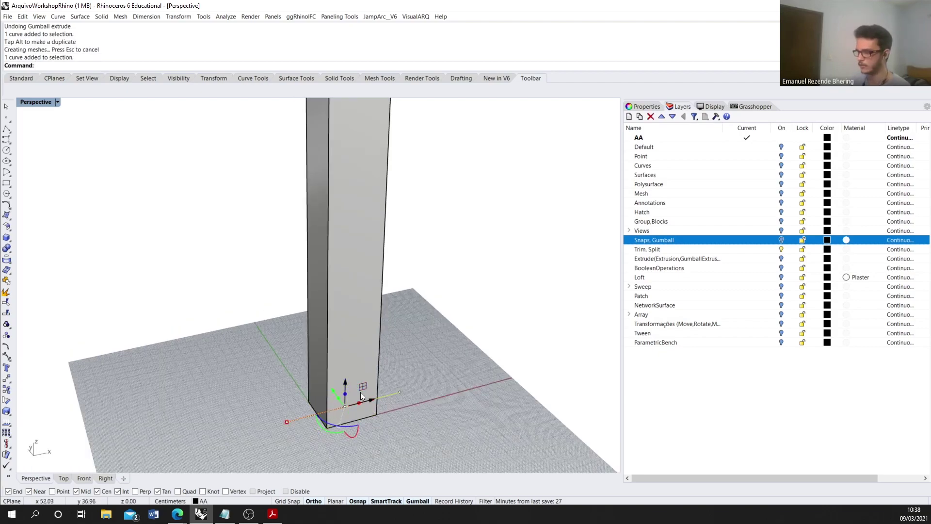
drag(347, 393, 350, 99)
text(299.95)
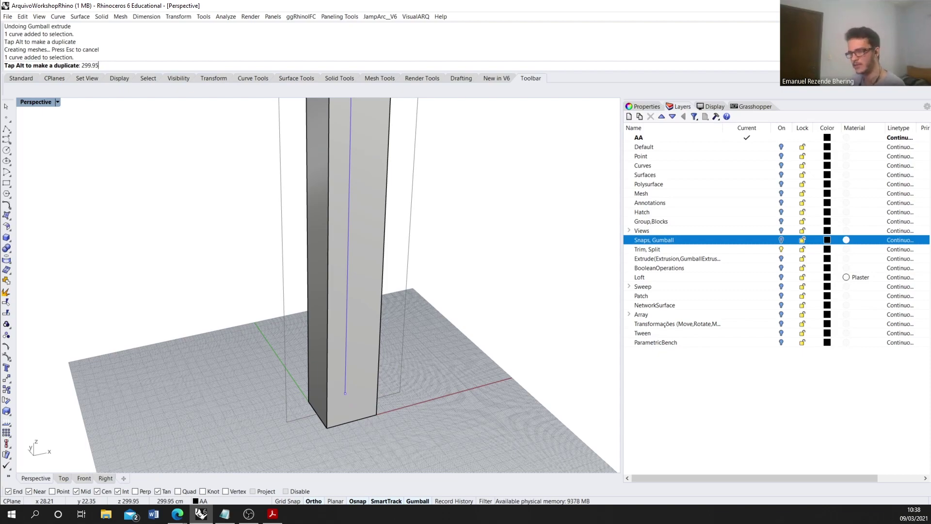
key(Return)
scroll(352, 353, down, 3)
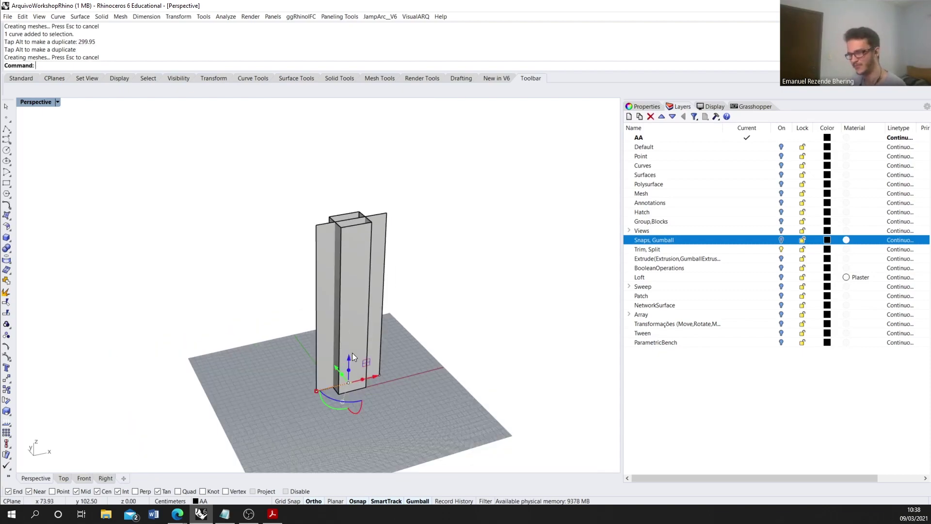
Step: Examine from several distances and angles how the crossing surface passes through the walls of the extruded rectangle
scroll(343, 199, up, 4)
scroll(263, 173, up, 10)
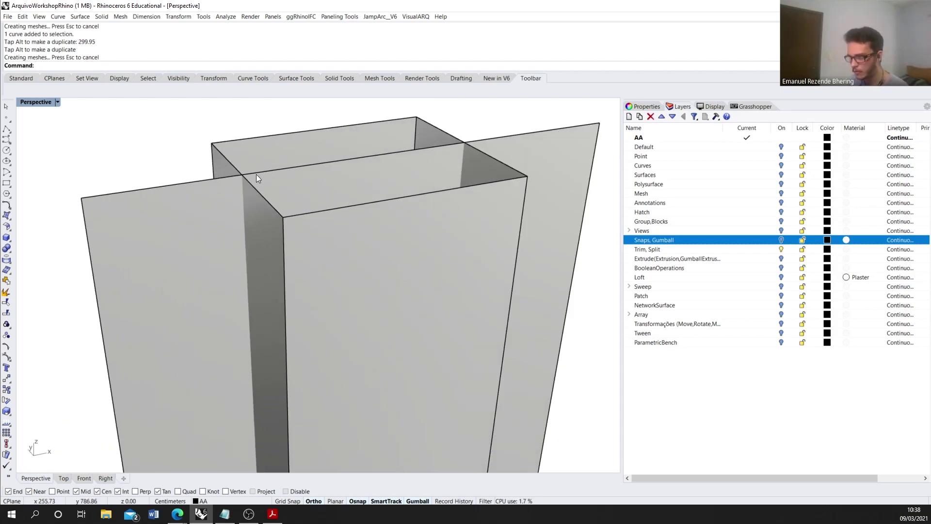
scroll(241, 177, down, 10)
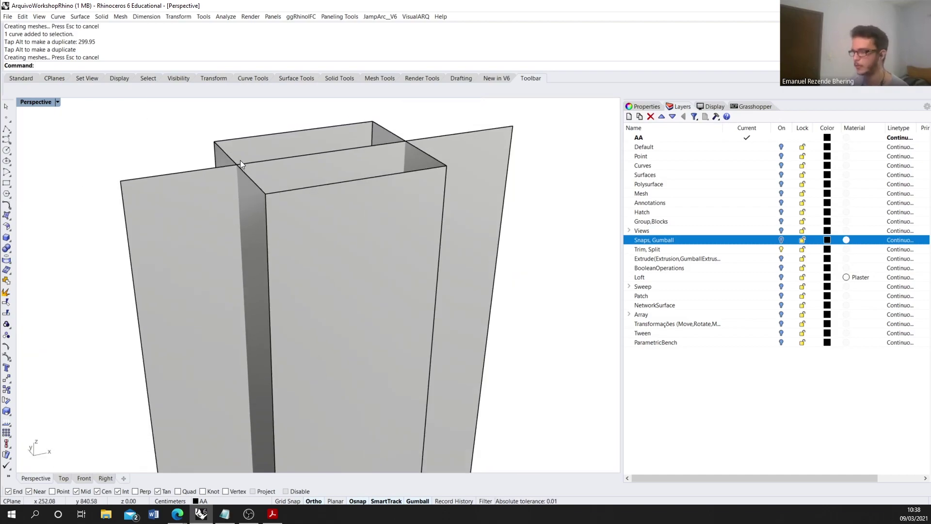
scroll(314, 270, down, 3)
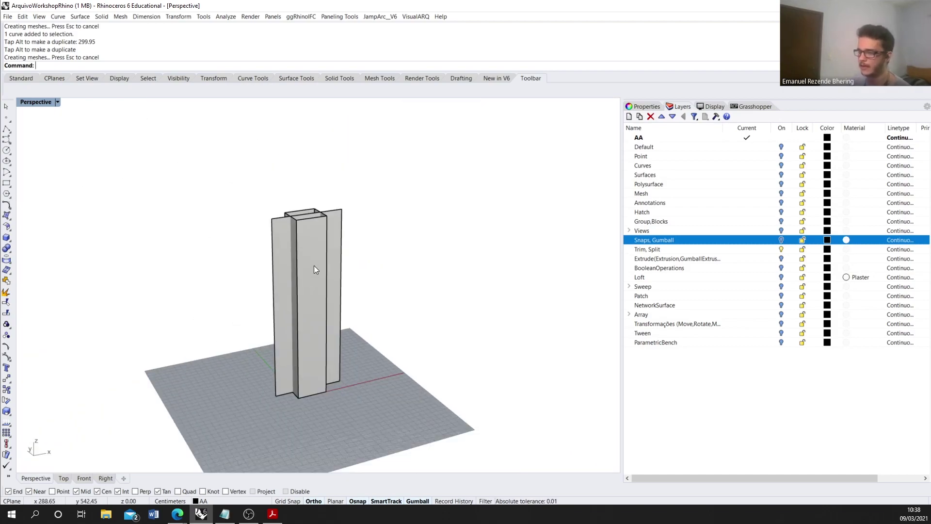
right_drag(314, 270, 291, 290)
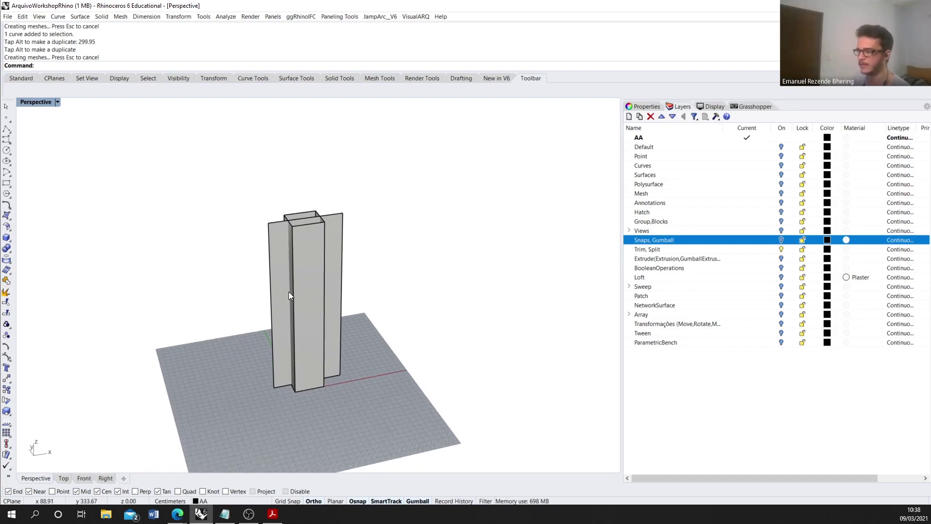
scroll(289, 292, up, 2)
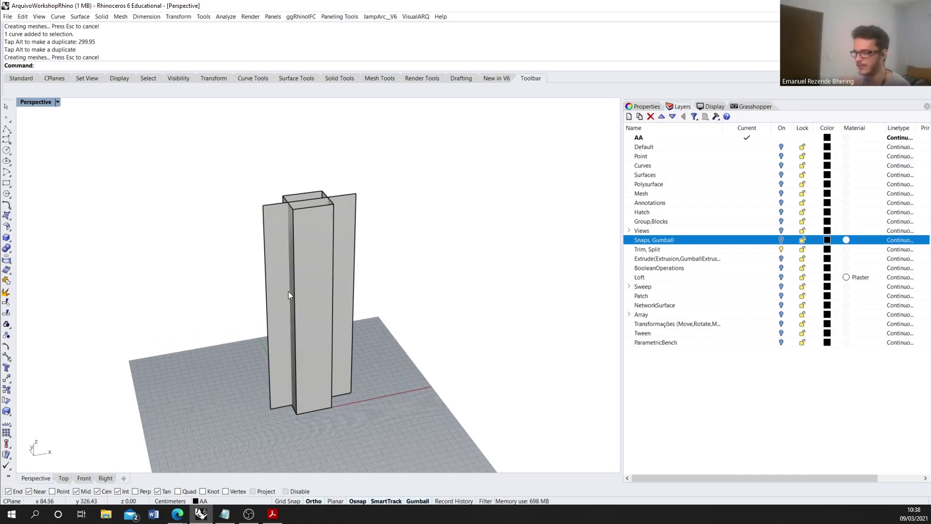
scroll(296, 199, up, 3)
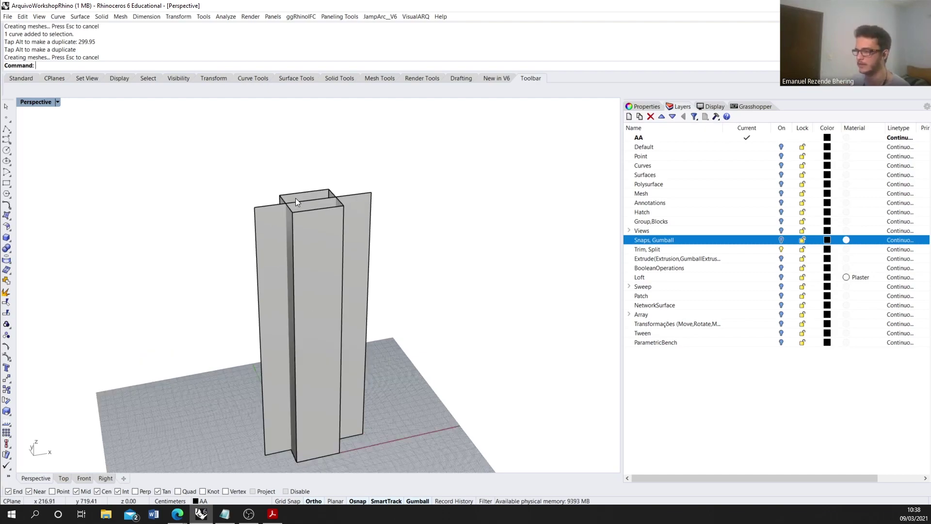
scroll(339, 230, down, 2)
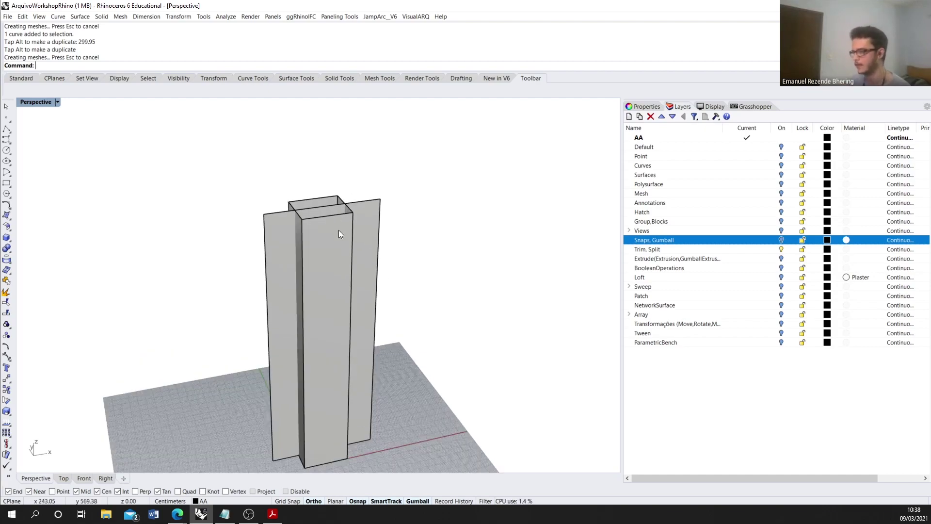
scroll(338, 234, down, 1)
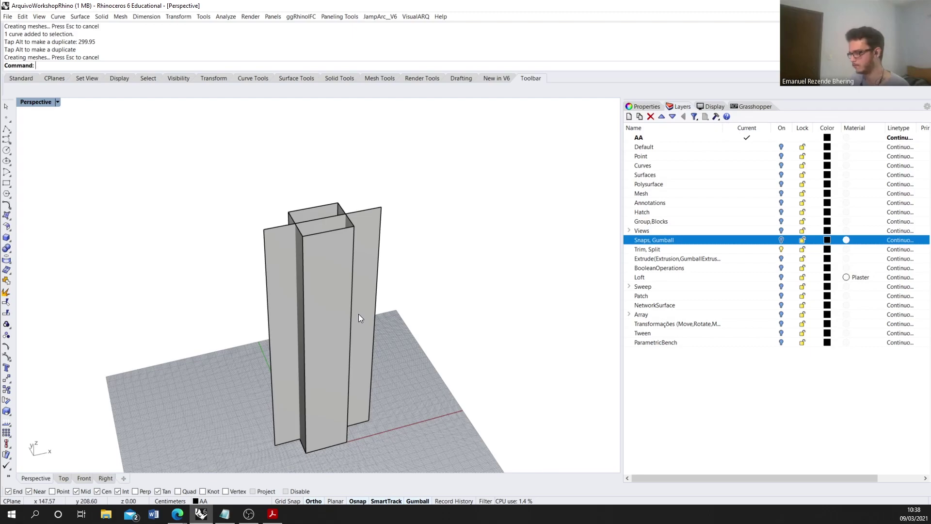
Step: Undo the gumball extrusions of the crossing line and the rectangle, returning to the flat curves
key(ctrl+z)
key(ctrl+z)
scroll(359, 411, down, 2)
scroll(337, 390, up, 5)
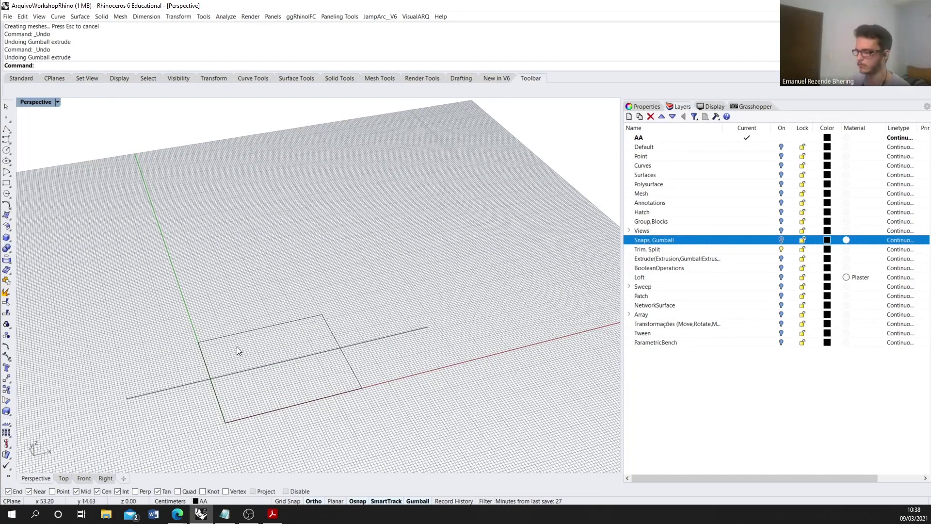
Step: Try rotating the rectangle and the crossing line together by 90 degrees with the gumball while Ortho is on
drag(325, 338, 320, 334)
scroll(578, 266, down, 5)
scroll(448, 367, up, 3)
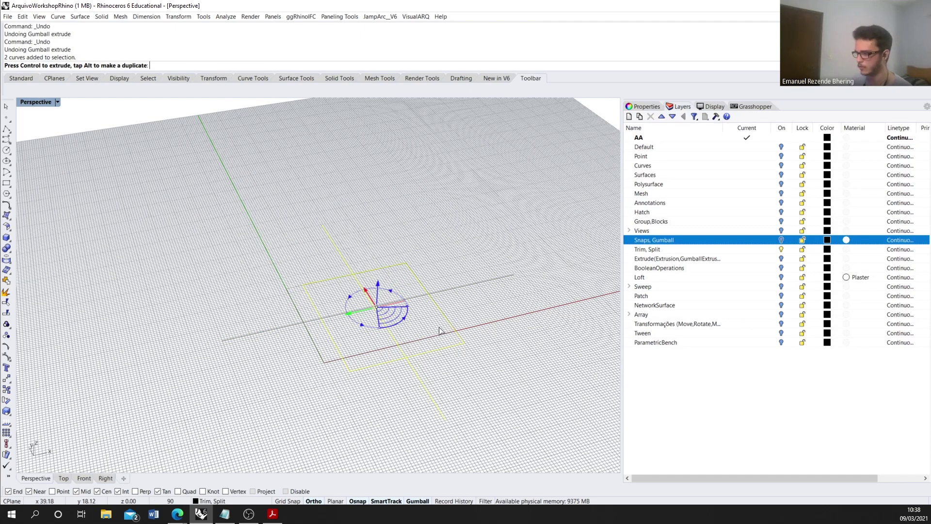
key(Escape)
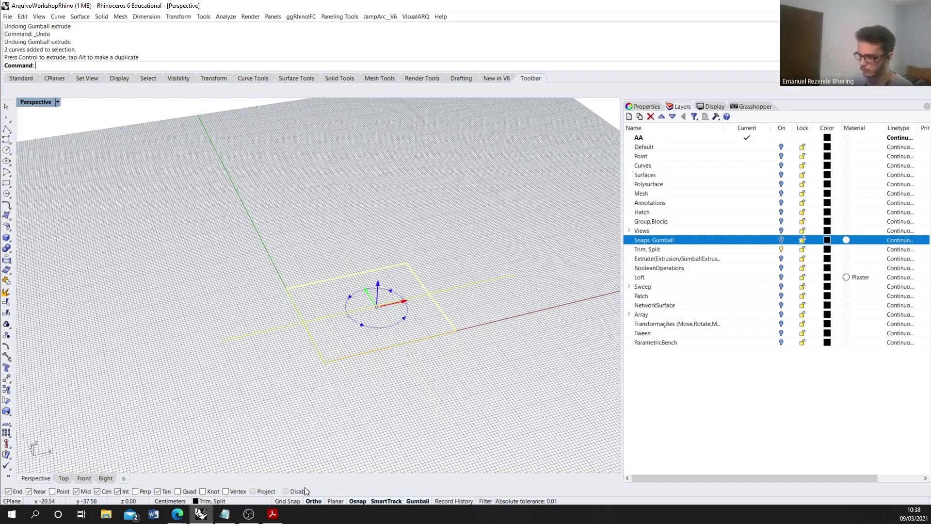
Step: Start a line beside the rectangle, turn Ortho off to free its direction, and cancel the line
scroll(332, 390, down, 3)
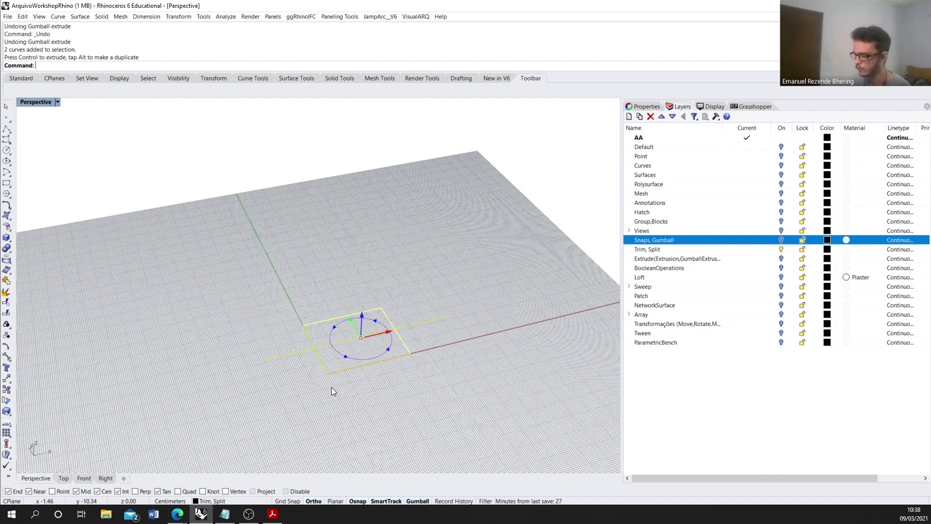
text(line)
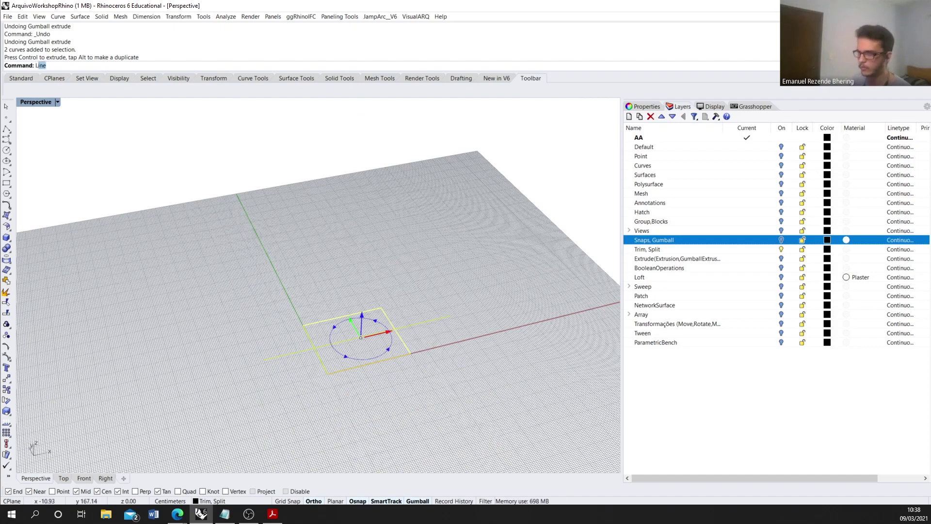
key(Return)
click(222, 290)
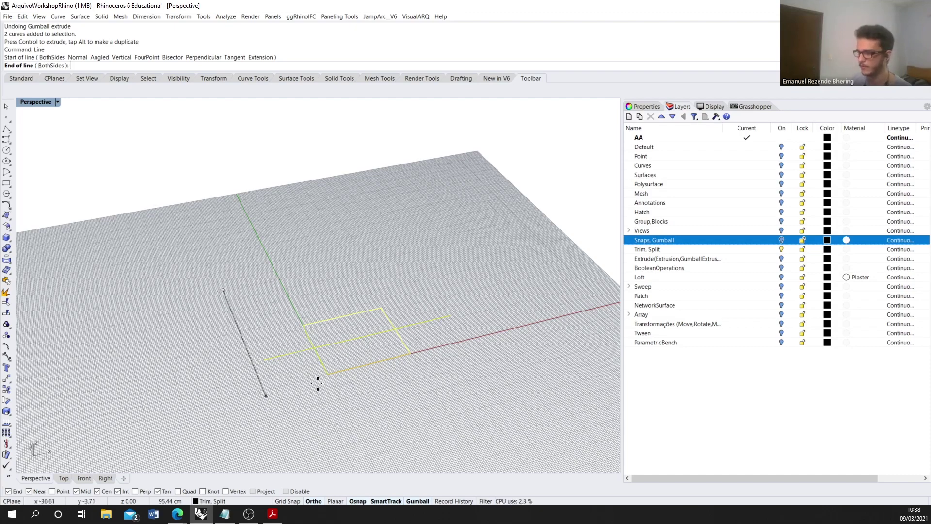
click(314, 501)
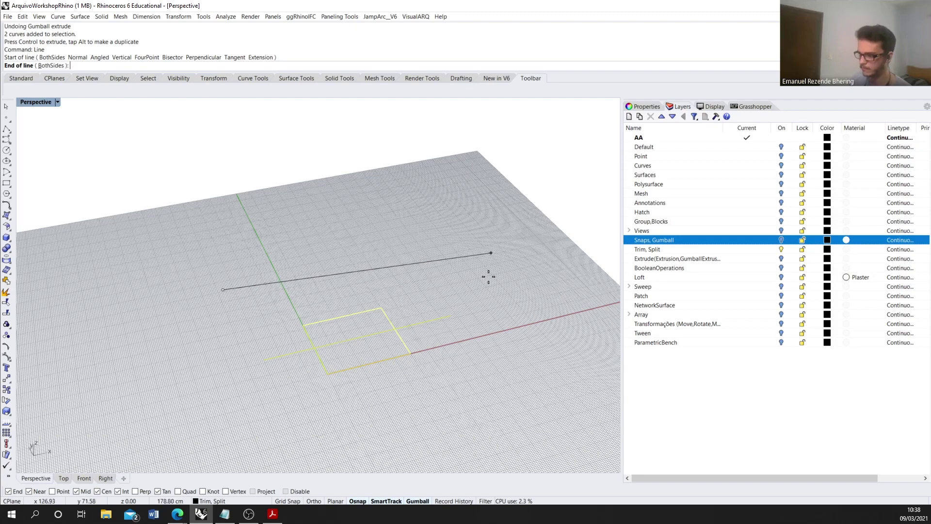
key(Escape)
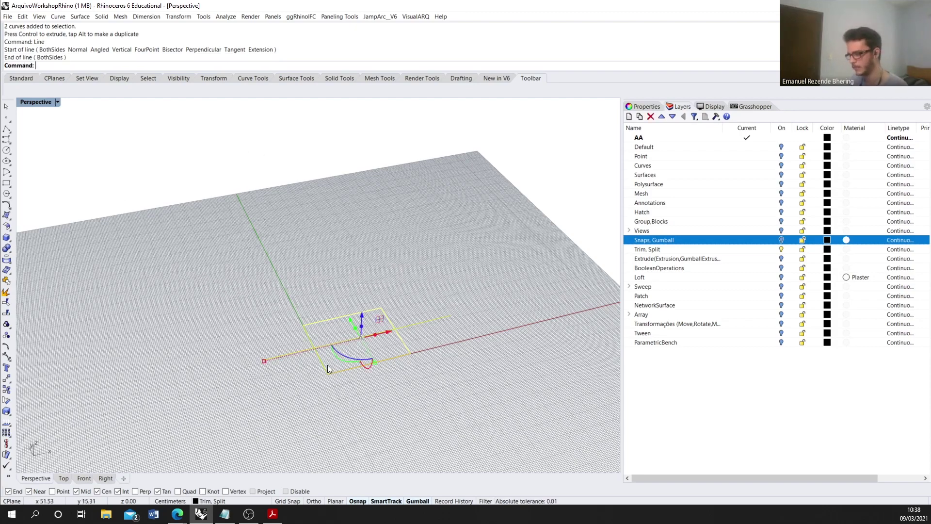
Step: Try to rotate the rectangle alone by 120 degrees with the gumball, and undo the last command
scroll(342, 342, up, 2)
click(444, 385)
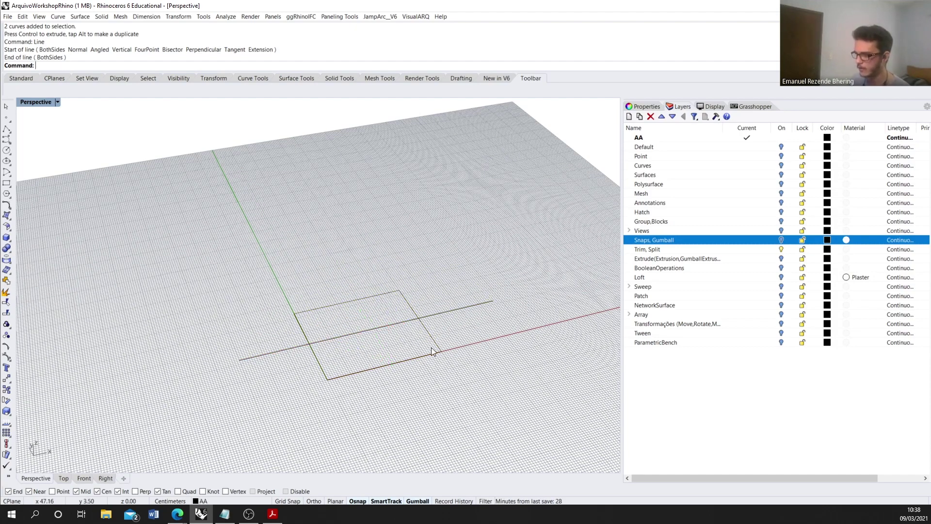
click(432, 347)
scroll(365, 345, up, 1)
click(387, 354)
click(383, 363)
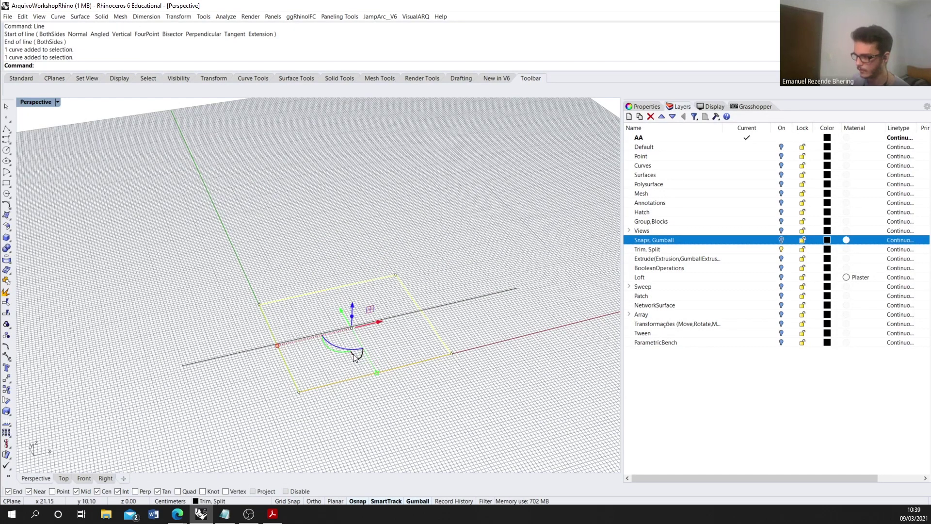
drag(355, 358, 387, 356)
text(1)
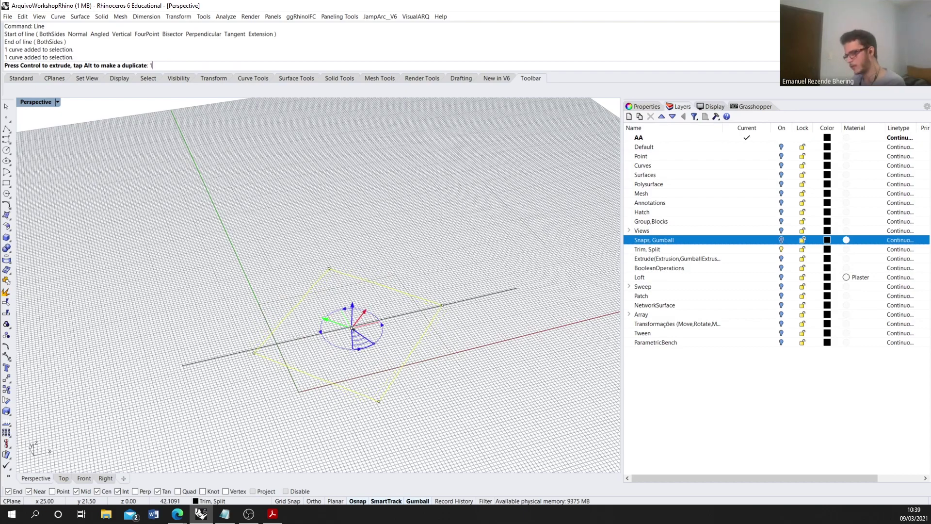
key(Return)
right_drag(386, 356, 382, 336)
key(ctrl+z)
right_drag(392, 369, 386, 375)
key(Escape)
Step: Reselect the rectangle and try the 120-degree gumball rotation in its plane again
click(388, 357)
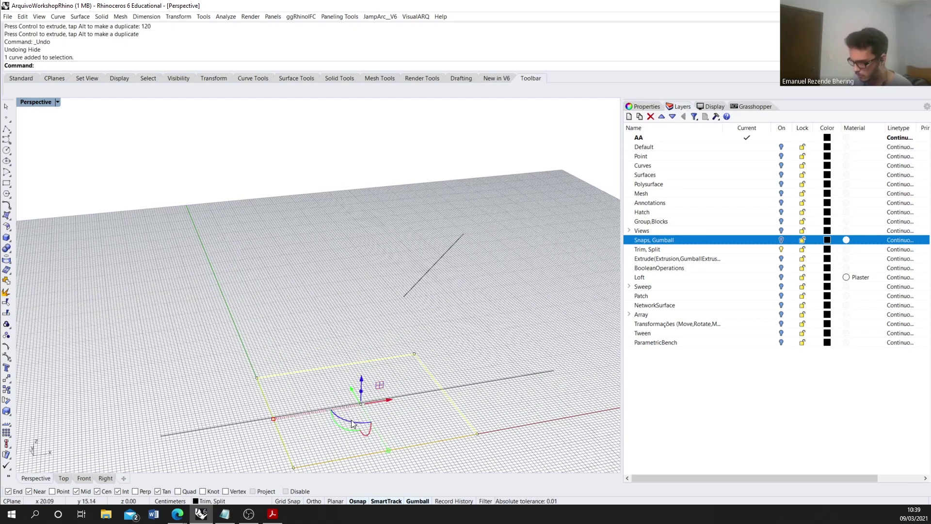
key(Escape)
click(353, 455)
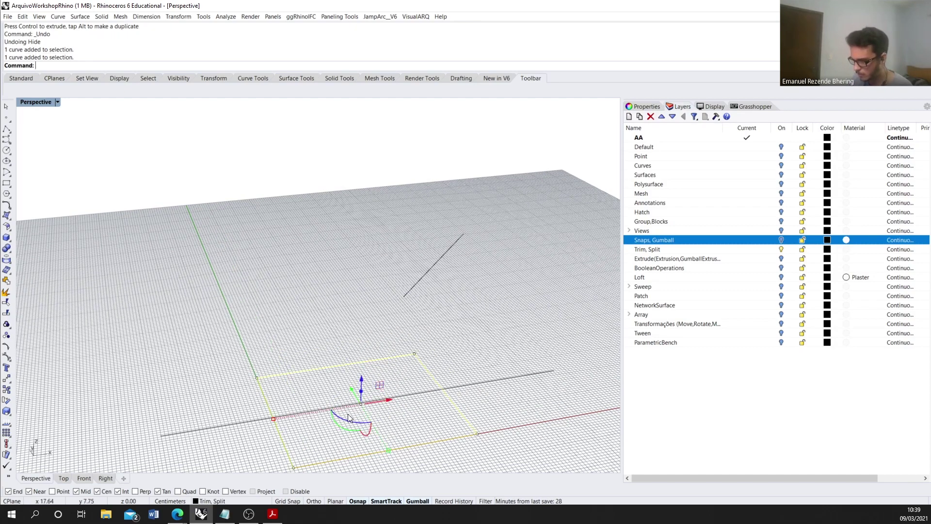
drag(347, 420, 380, 435)
text(1)
key(Return)
mouse_move(377, 430)
right_down()
mouse_move(368, 402)
mouse_move(360, 425)
right_up()
Step: Rotate the rectangle 10 degrees in its plane with the gumball, and undo the rotation
drag(367, 413, 380, 410)
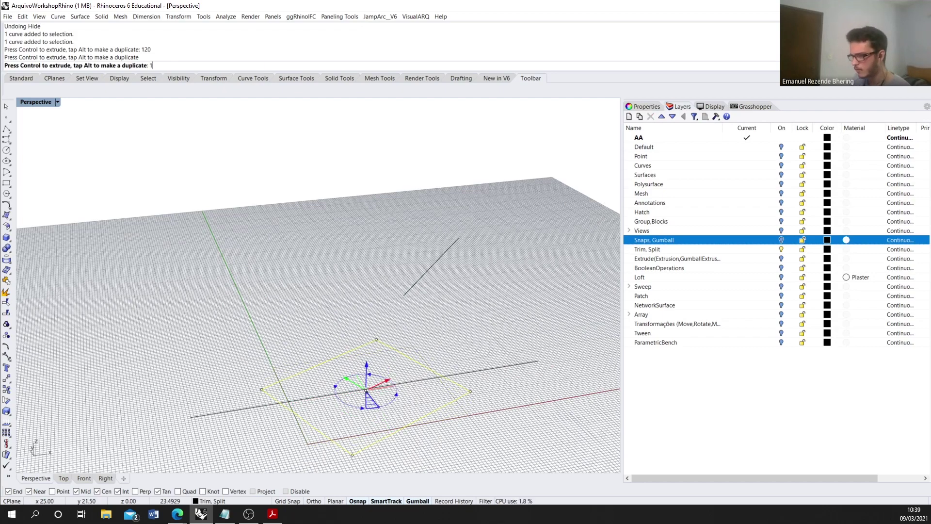
text(10)
key(Return)
right_drag(398, 262, 388, 369)
key(ctrl+z)
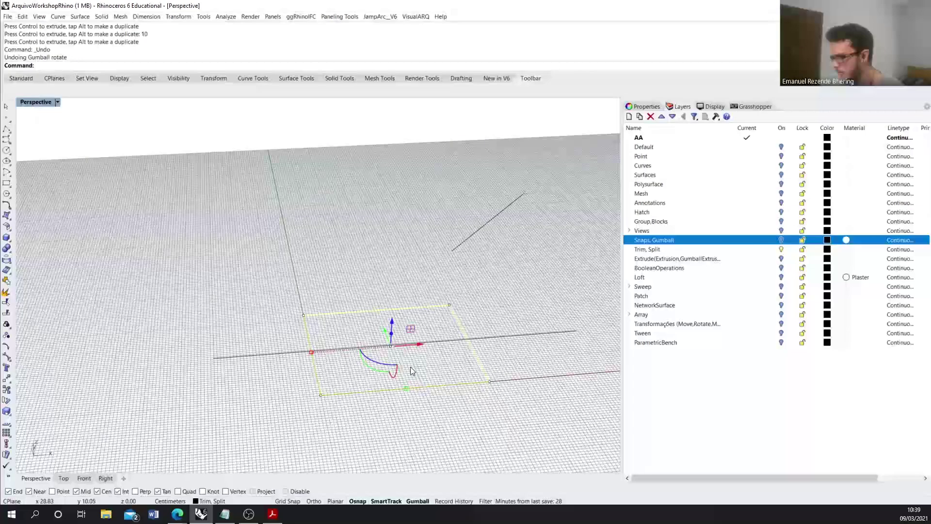
Step: Rotate the rectangle freely by about 19.6 degrees in its plane with the gumball
key(Escape)
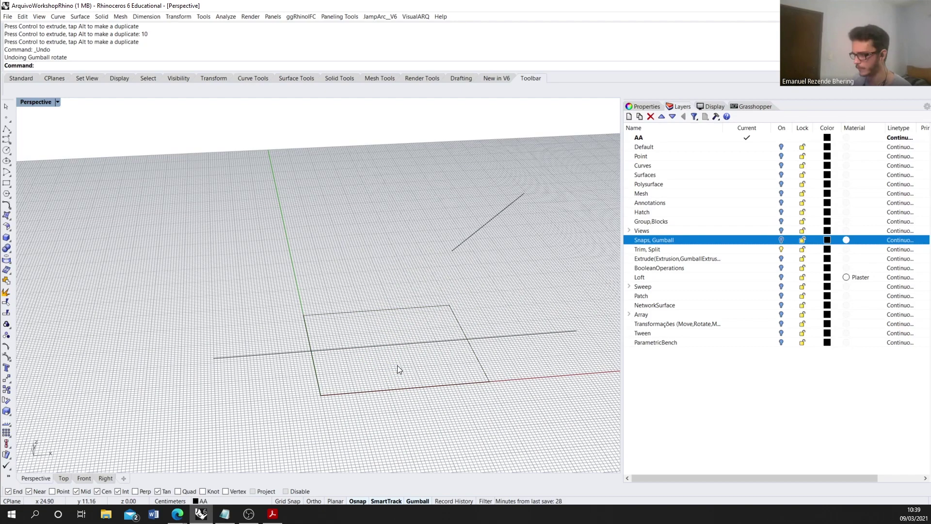
click(386, 387)
drag(388, 370, 401, 374)
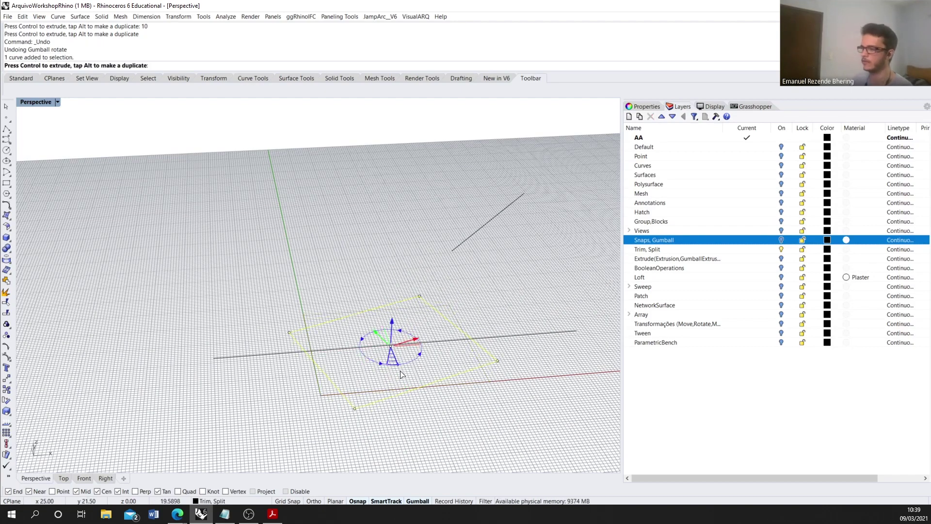
drag(400, 371, 398, 370)
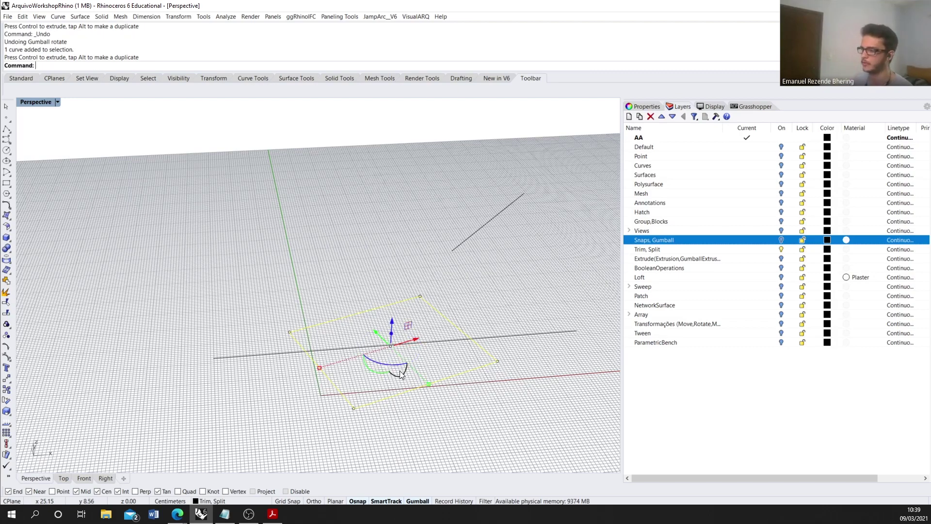
Step: Rotate the crossing line freehand by a small angle in the ground plane with the gumball
scroll(398, 371, down, 3)
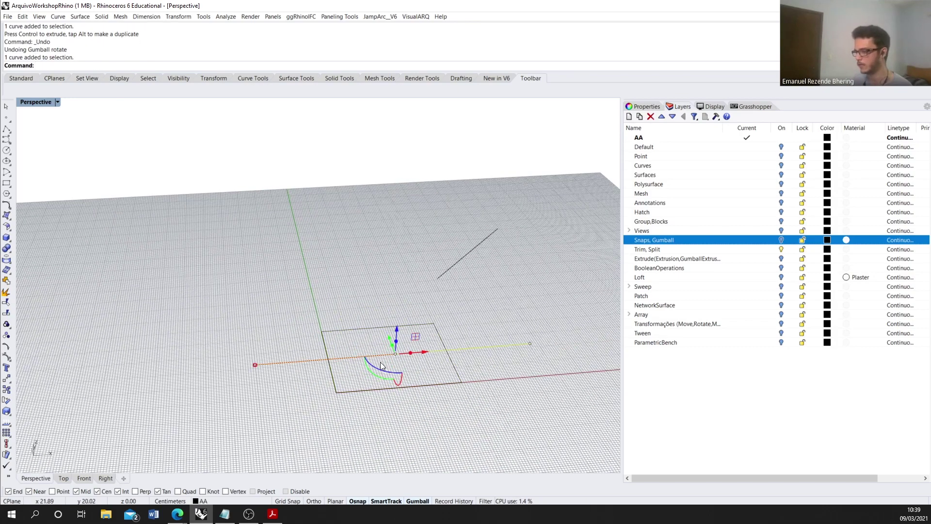
drag(379, 371, 358, 421)
scroll(372, 385, up, 1)
Step: Stretch the rectangle freehand along its length and width with the gumball scale handles, and scale the crossing line too
click(373, 386)
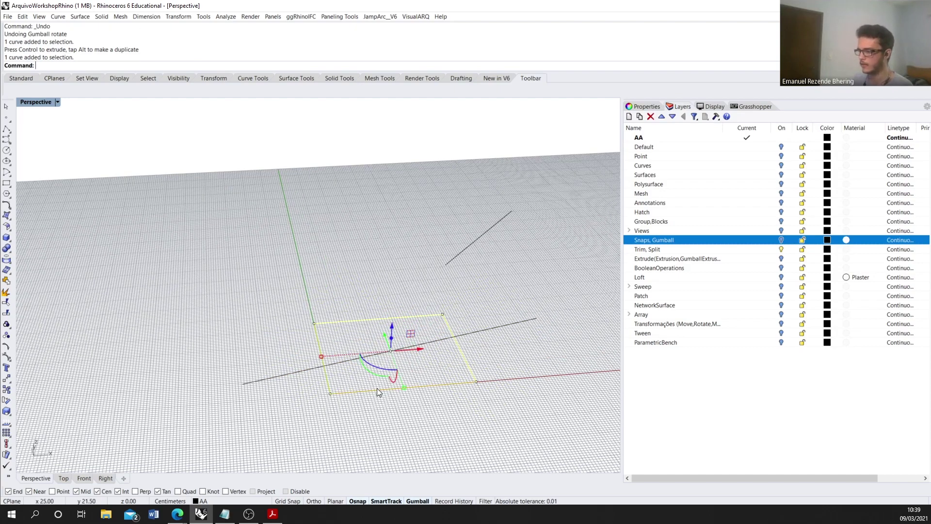
scroll(400, 391, up, 2)
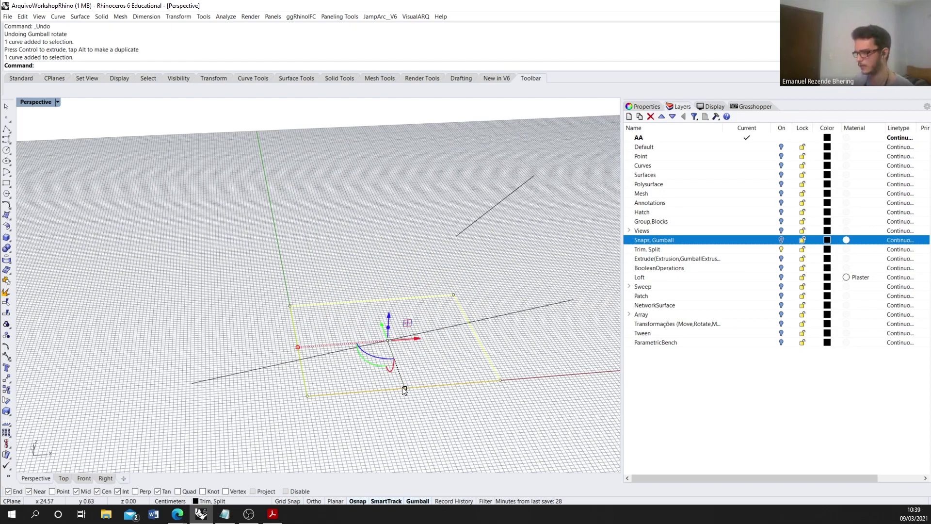
scroll(405, 383, down, 2)
scroll(409, 388, down, 2)
right_drag(409, 388, 397, 344)
drag(399, 357, 405, 395)
drag(348, 346, 287, 367)
click(341, 357)
click(425, 288)
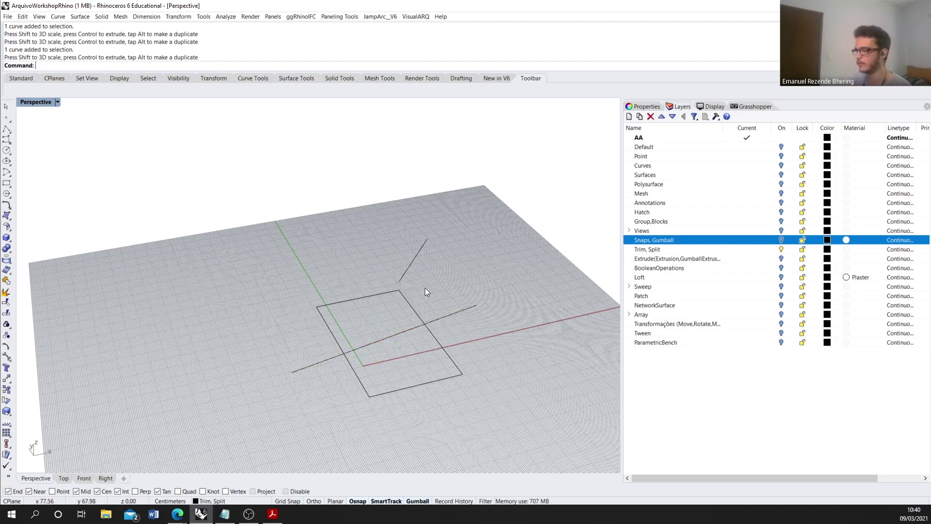
Step: Delete the separate diagonal line behind the rectangle
scroll(425, 287, down, 5)
scroll(407, 343, up, 8)
right_drag(386, 351, 353, 269)
click(336, 333)
key(Delete)
Step: Scale the rectangle along its length with the gumball handle, and undo the scaling
click(410, 311)
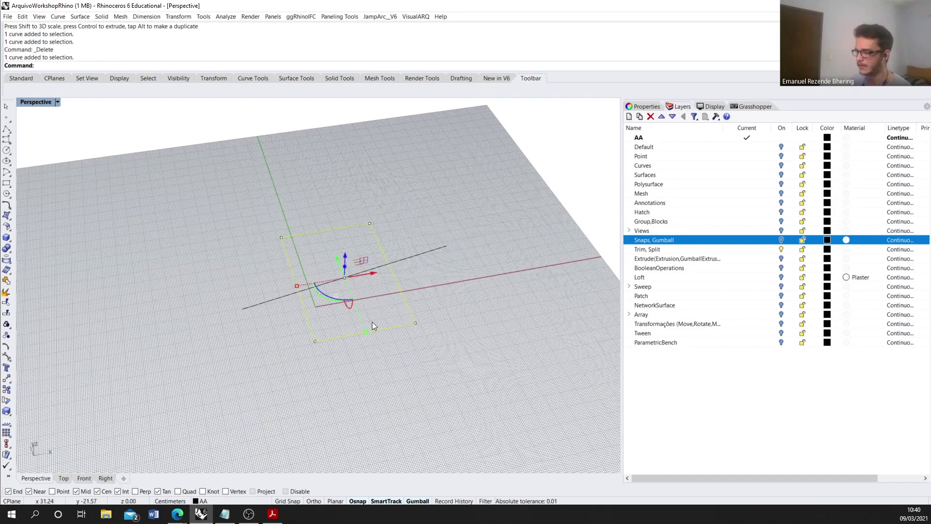
drag(370, 330, 362, 346)
key(ctrl+z)
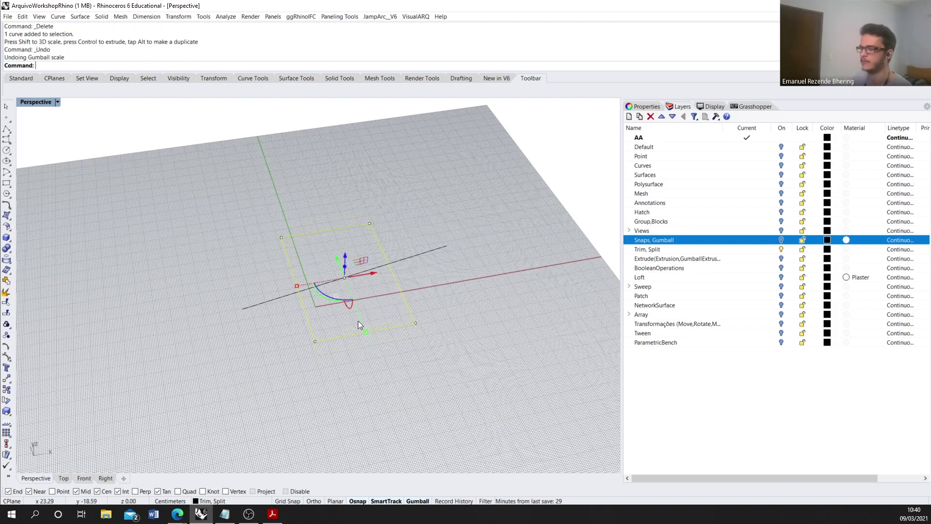
Step: Scale the rectangle uniformly from its front-left corner, using the front edge as reference, so that edge becomes 100 cm long
right_drag(368, 300, 371, 246)
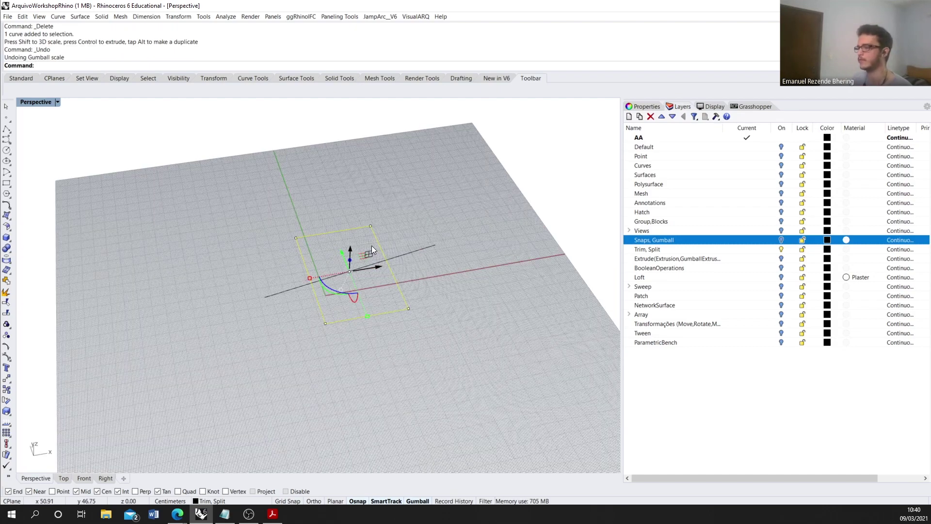
scroll(394, 257, down, 2)
text(Scale1D)
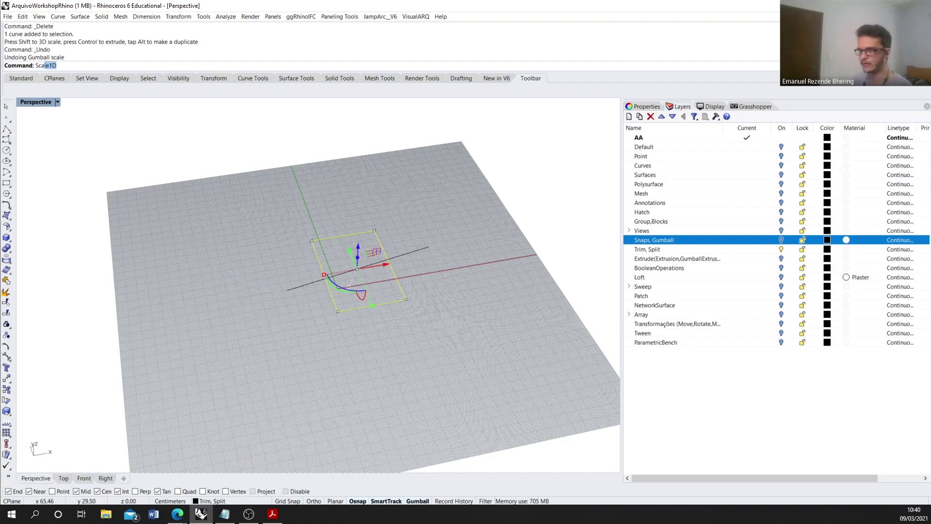
key(Return)
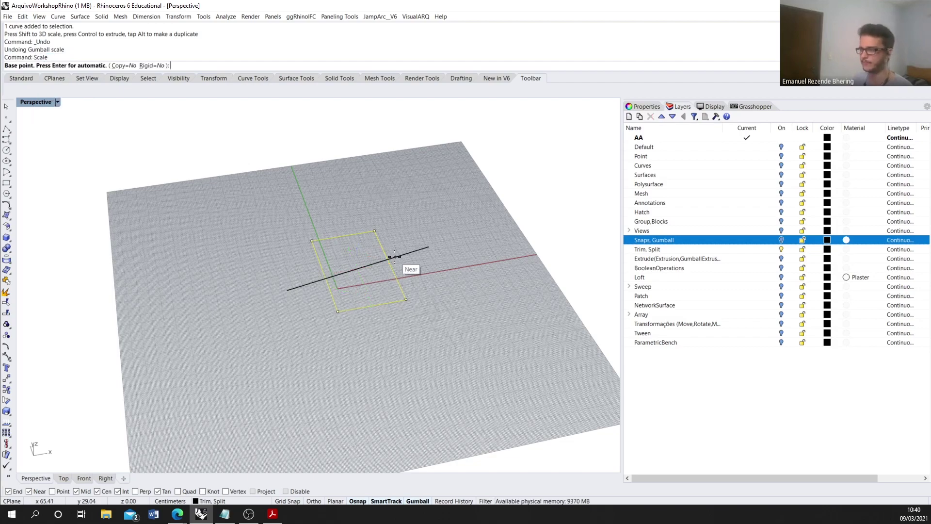
right_drag(394, 257, 409, 260)
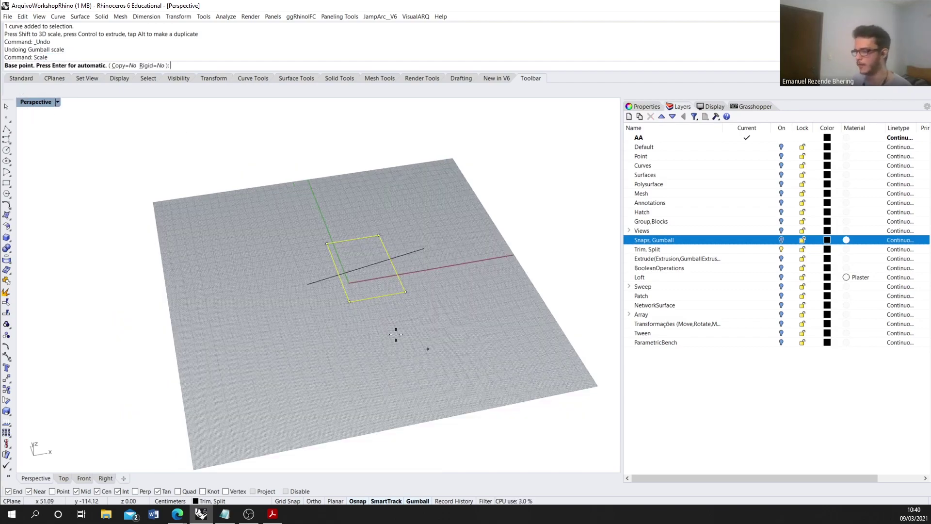
click(349, 301)
scroll(414, 300, up, 1)
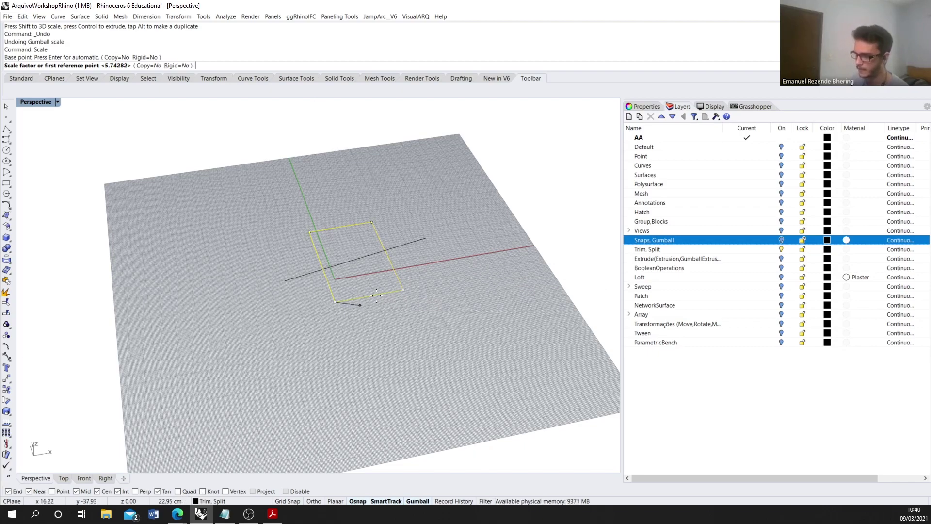
click(403, 289)
text(100)
key(Return)
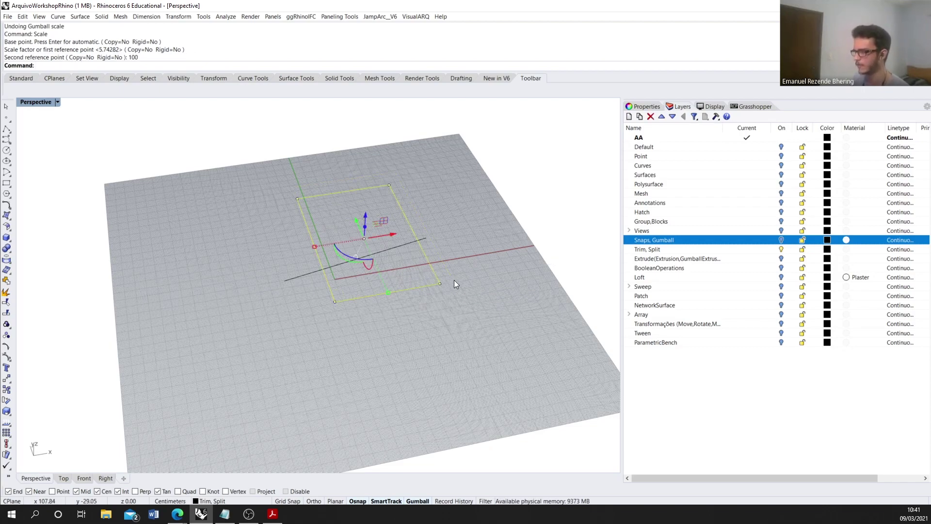
Step: Measure the length of the rectangle's front edge between its two end corners
text(Distance)
key(Return)
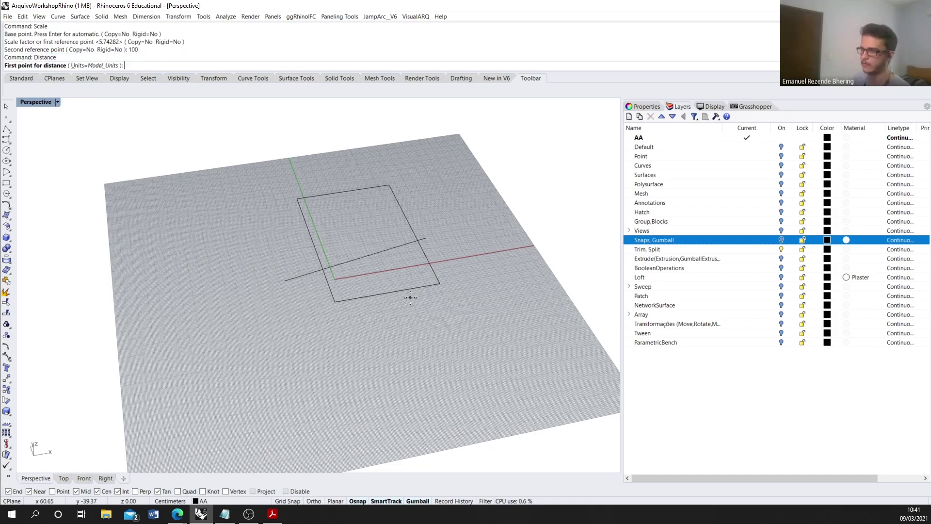
click(334, 301)
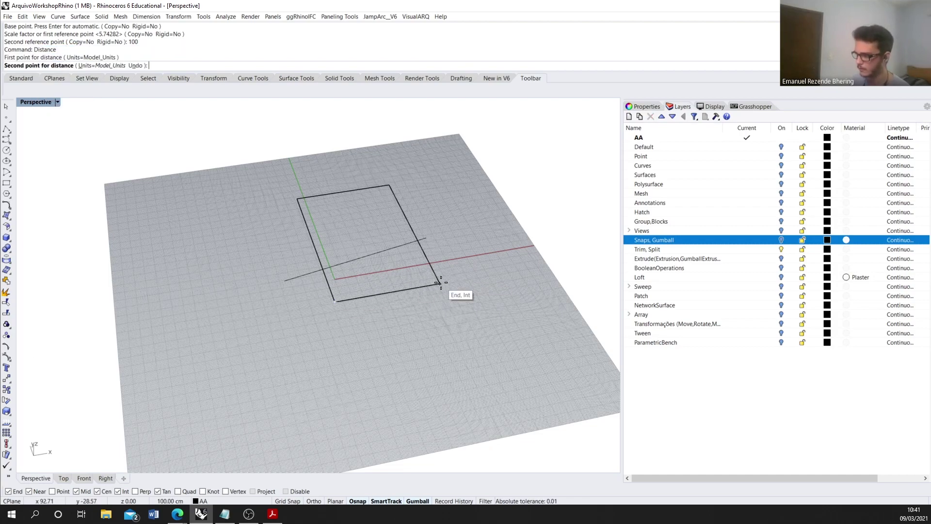
click(440, 282)
Step: Create a planar surface from the closed rectangle with PlanarSrf
right_drag(440, 282, 353, 301)
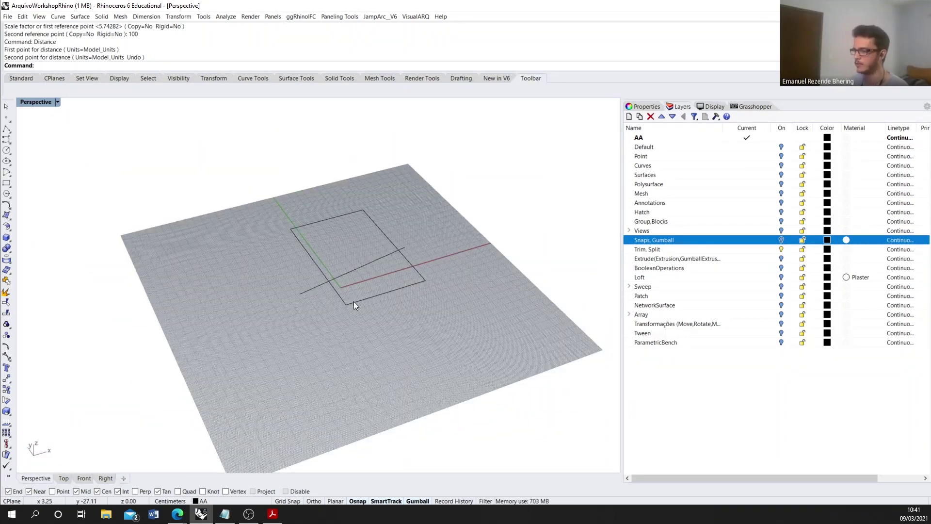
scroll(353, 301, up, 2)
click(367, 298)
click(441, 211)
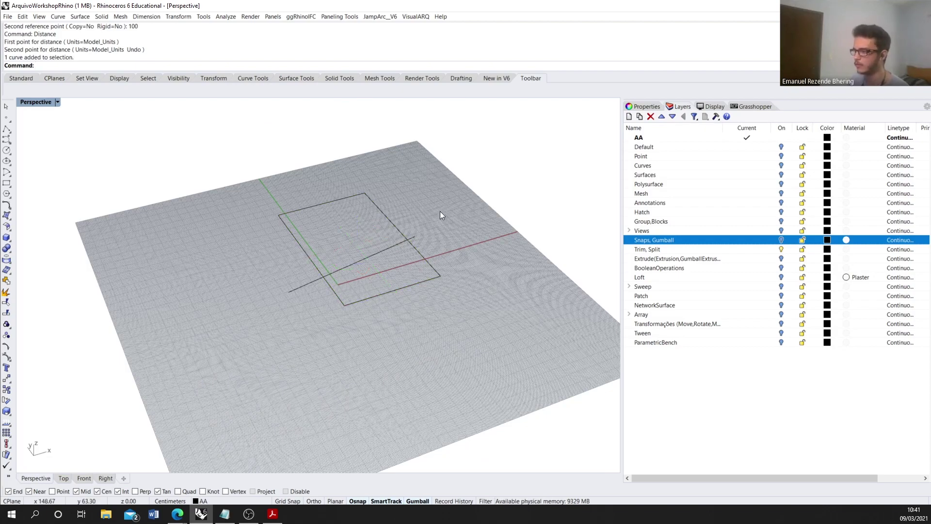
scroll(384, 241, down, 2)
scroll(388, 245, up, 2)
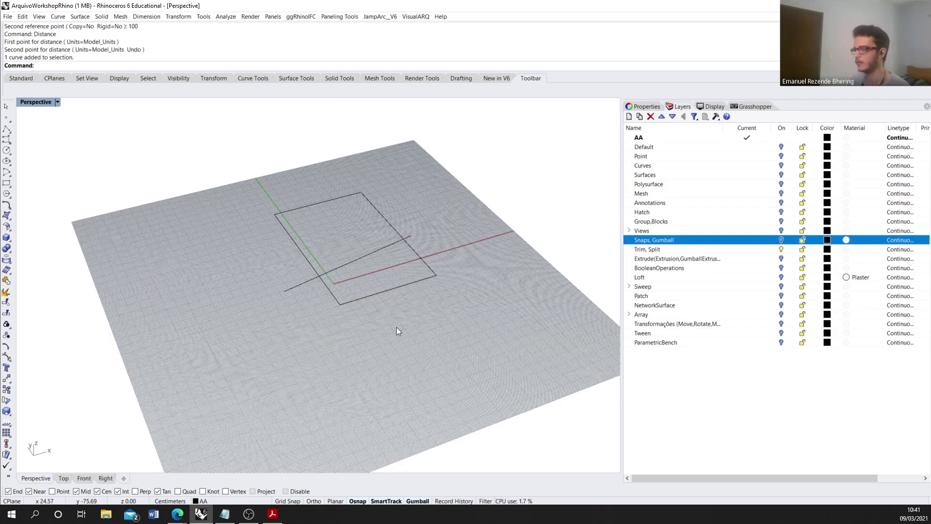
click(412, 241)
scroll(432, 222, down, 1)
scroll(451, 204, up, 1)
scroll(357, 289, down, 1)
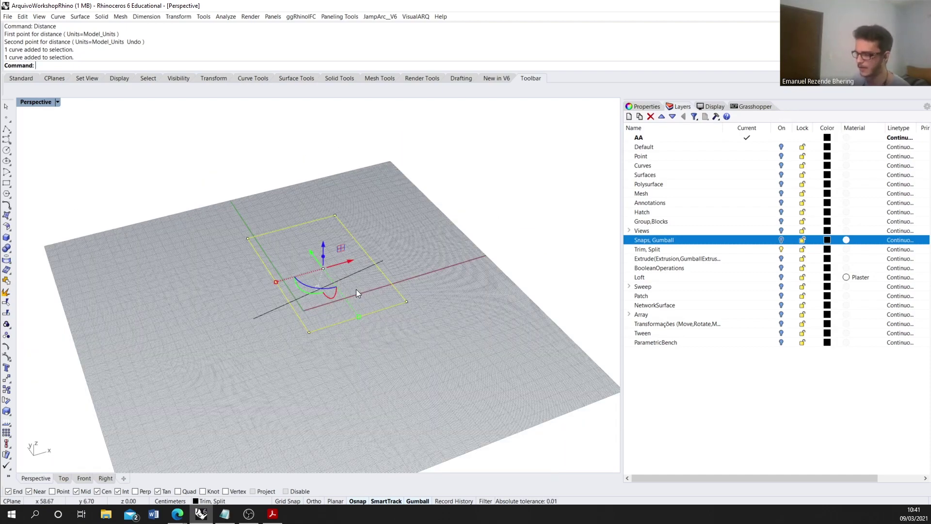
text(PlanarSrf)
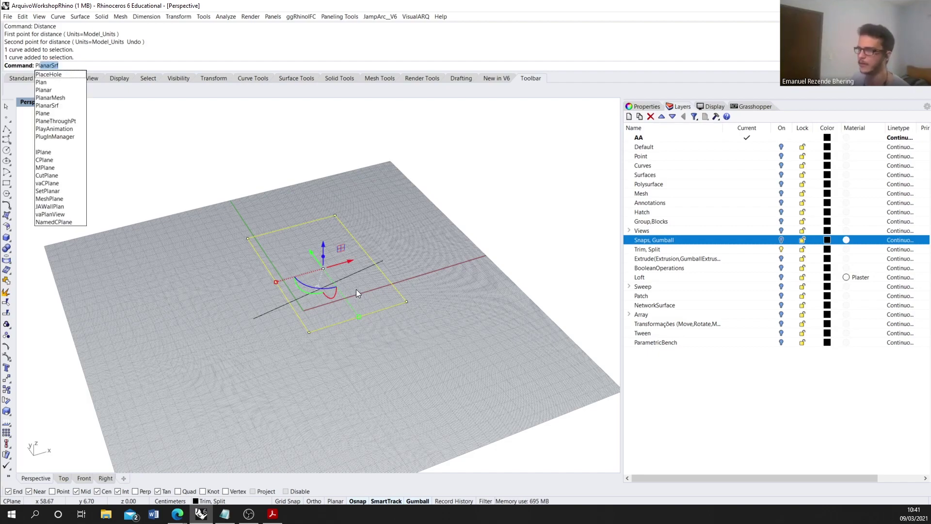
key(Return)
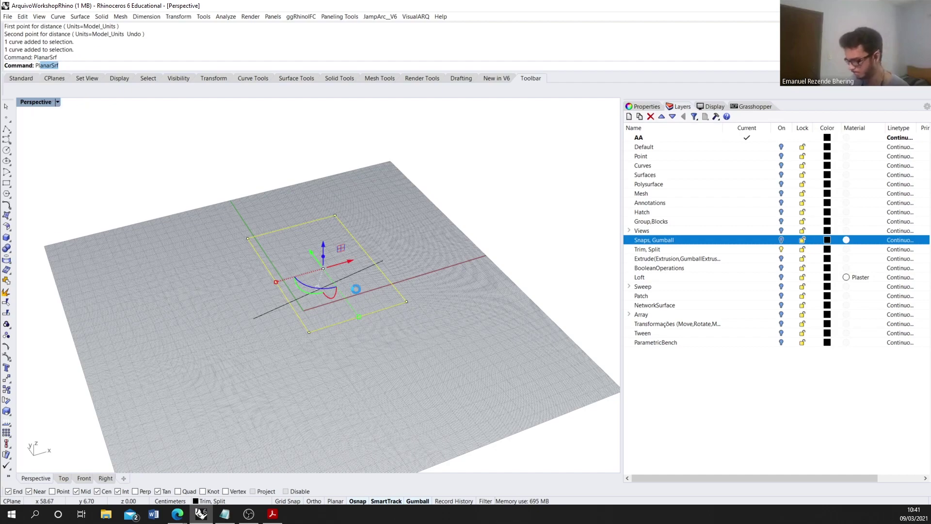
Step: Extrude the planar surface 100 cm upward with the gumball to form a solid box
click(331, 240)
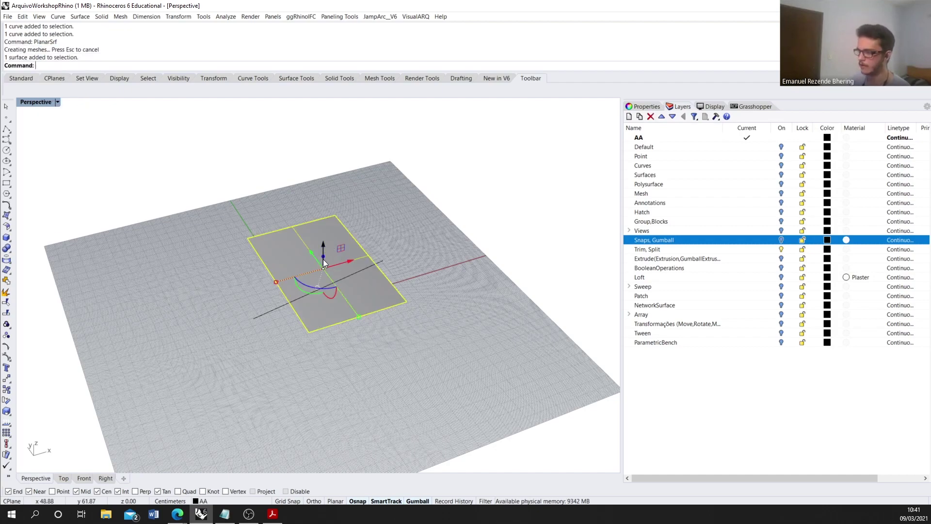
drag(324, 256, 326, 226)
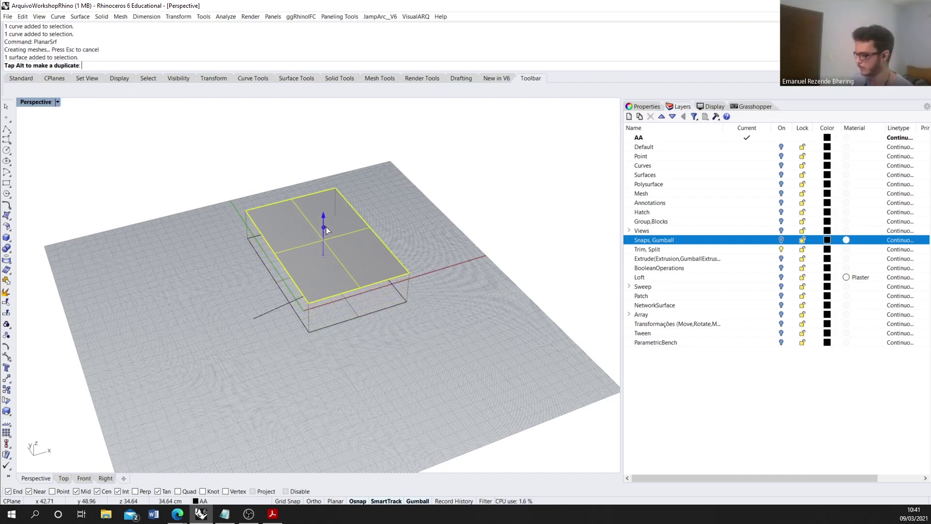
text(100)
key(Return)
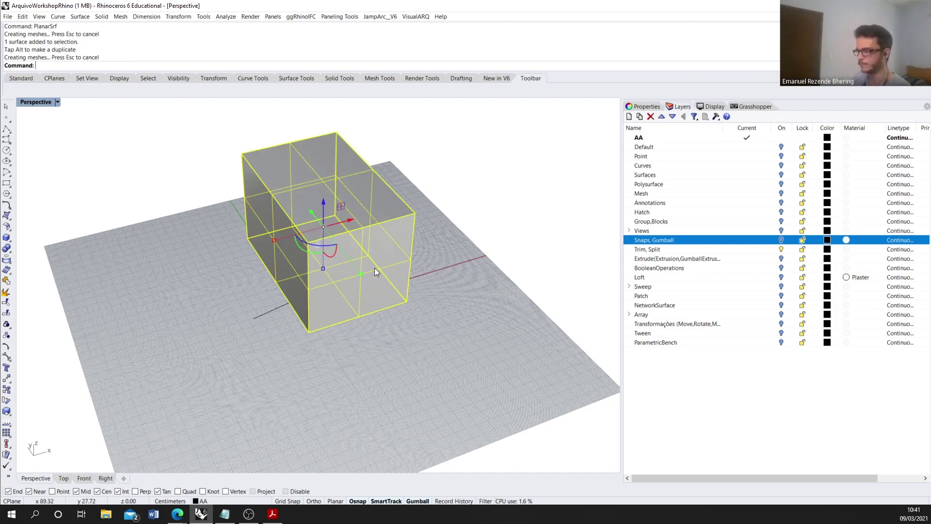
key(Escape)
Step: Shrink the box freehand in all three dimensions with Scale, from its front-left base corner, using the front base edge as reference
click(389, 288)
text(Scale1D)
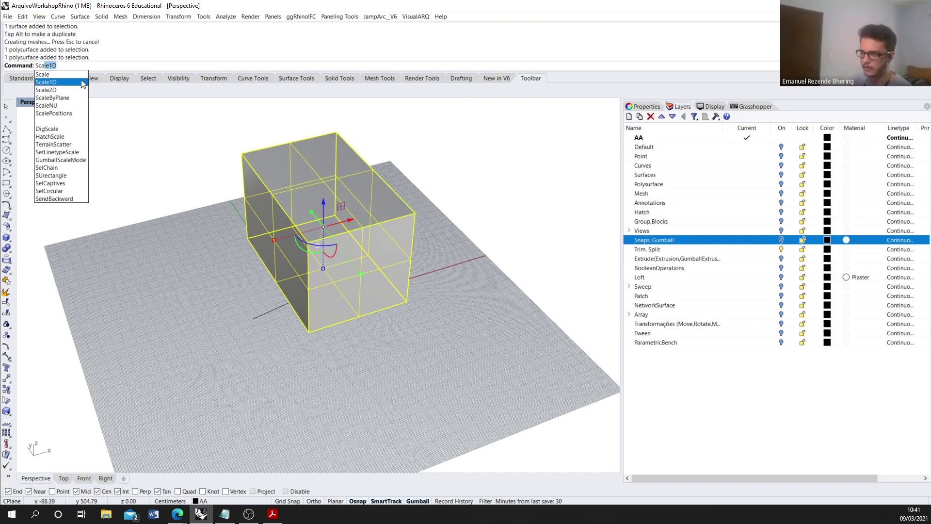
click(78, 75)
click(311, 335)
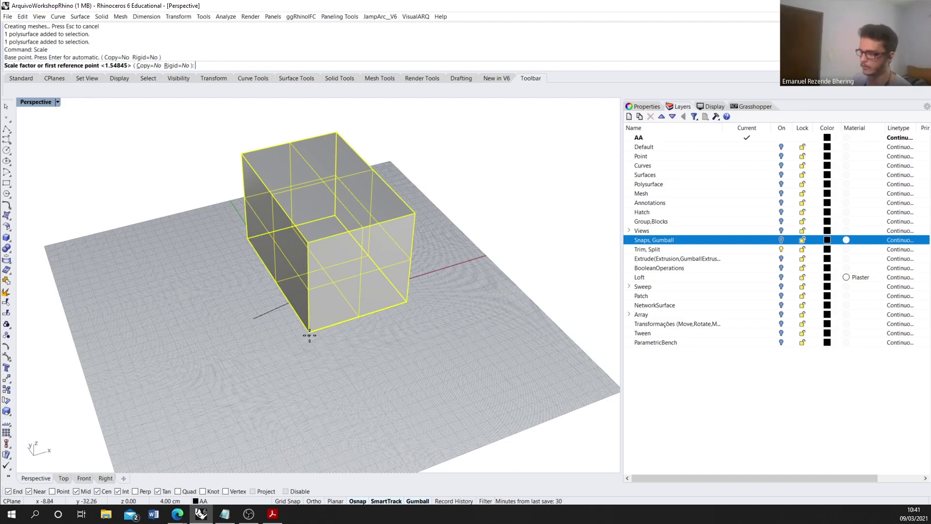
click(407, 306)
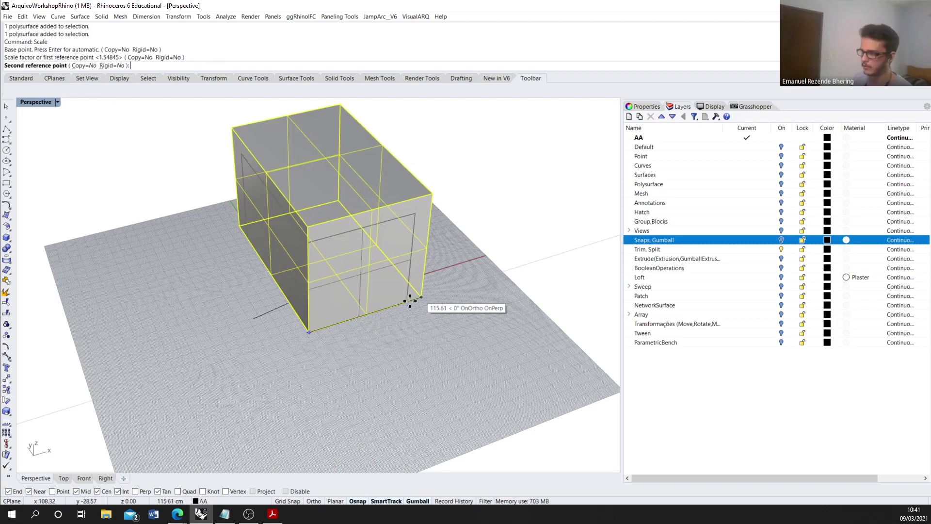
click(388, 313)
scroll(387, 312, up, 2)
click(388, 314)
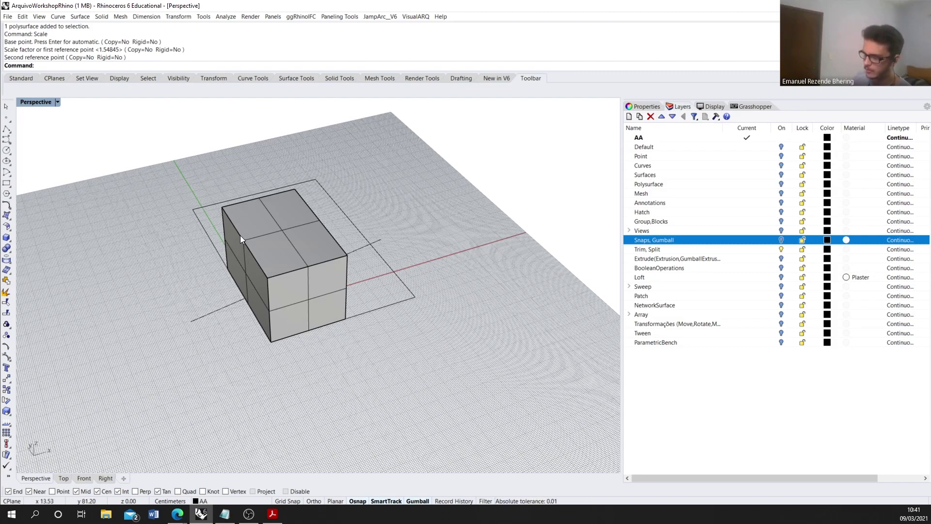
Step: Enlarge the box's base with Scale2D from its front-left base corner until the front edge reaches the rectangle's front-right corner
scroll(365, 329, down, 1)
scroll(340, 336, up, 1)
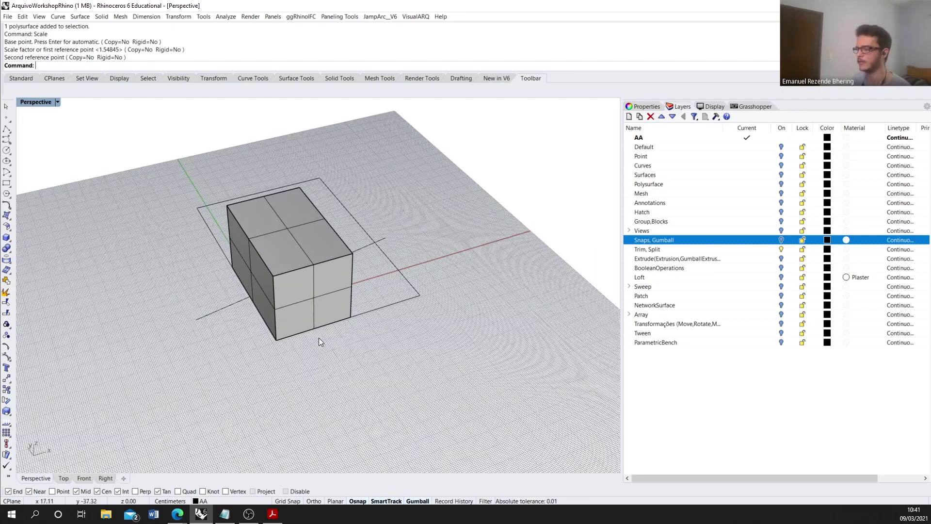
text(cale1D)
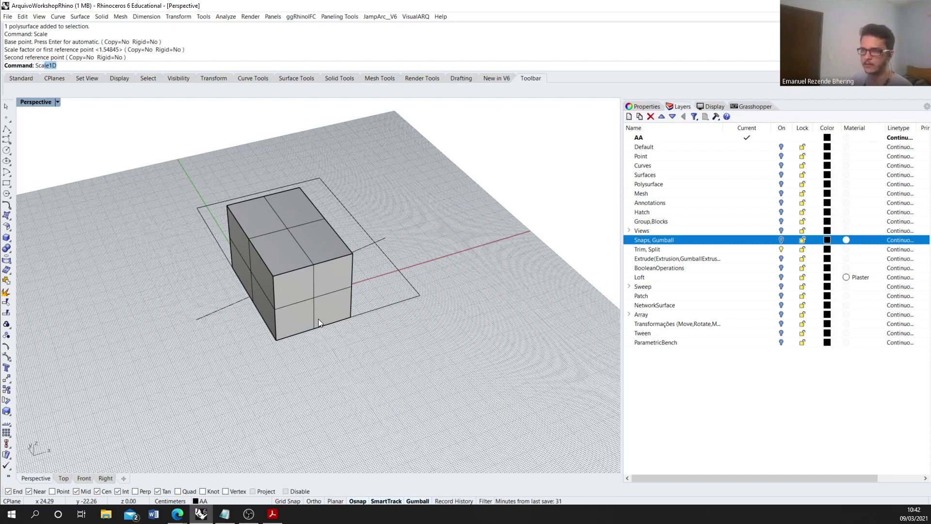
click(61, 91)
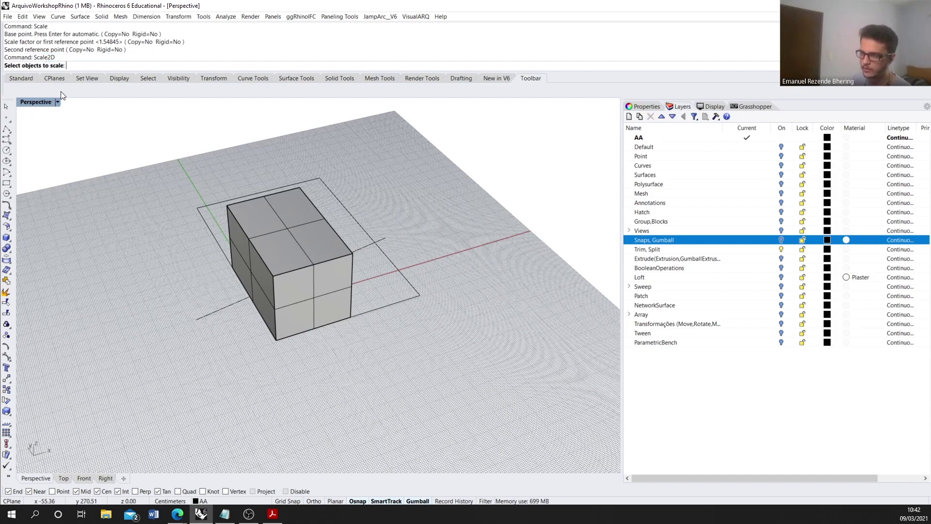
click(289, 315)
key(Return)
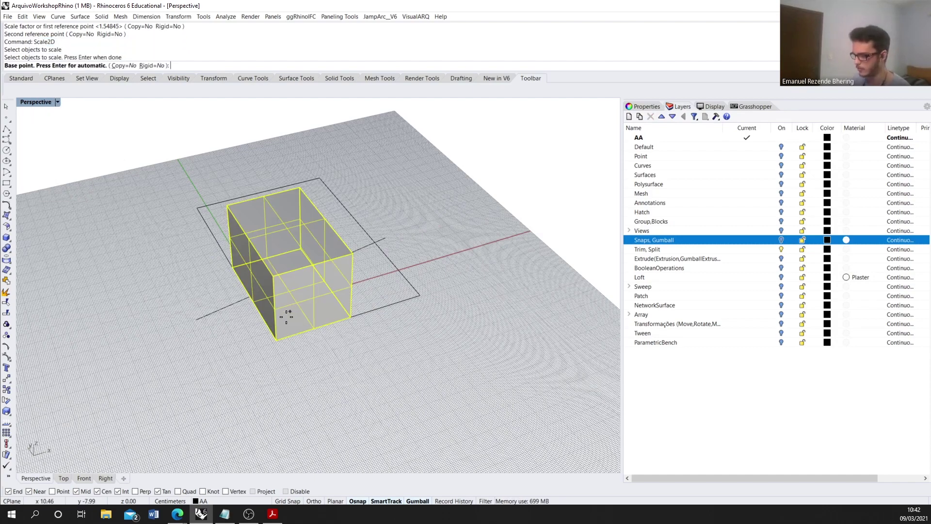
click(277, 339)
click(351, 318)
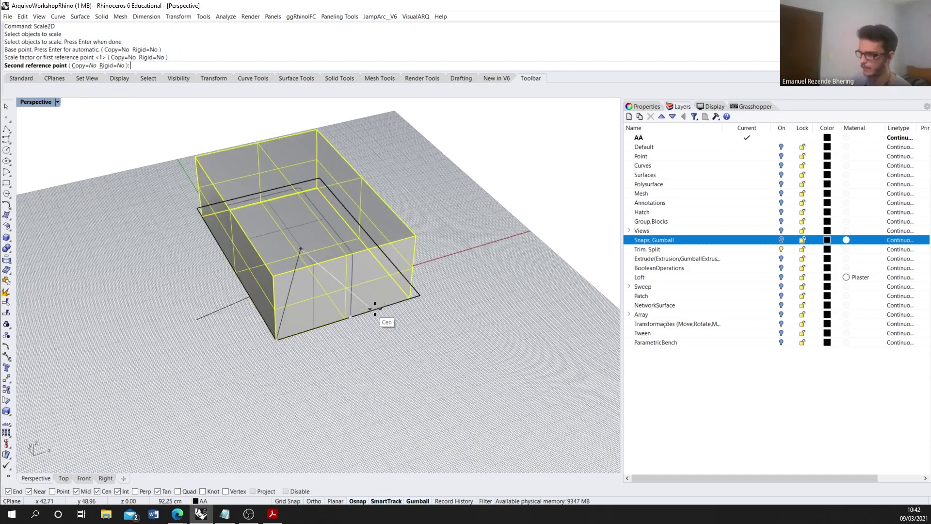
click(417, 295)
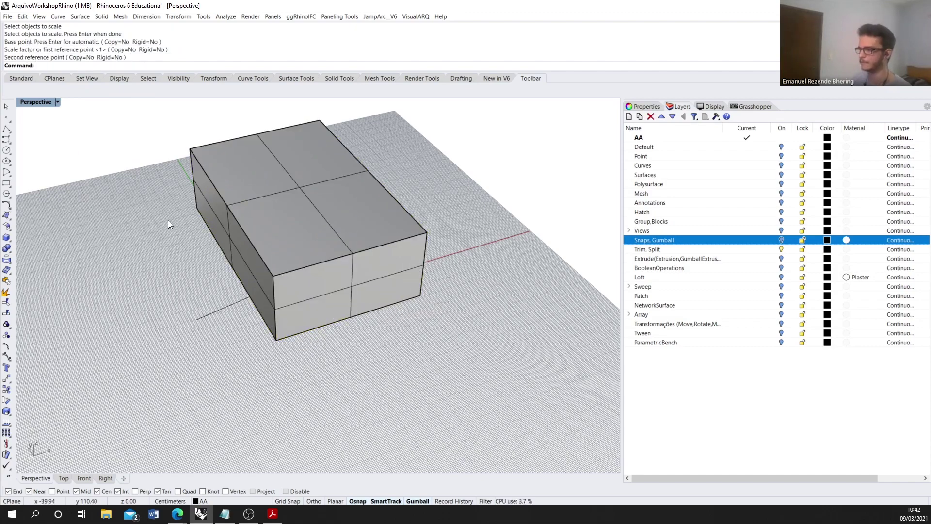
Step: Start Scale1D and choose the box as the object to scale
scroll(235, 284, down, 1)
scroll(340, 326, up, 1)
scroll(356, 313, down, 1)
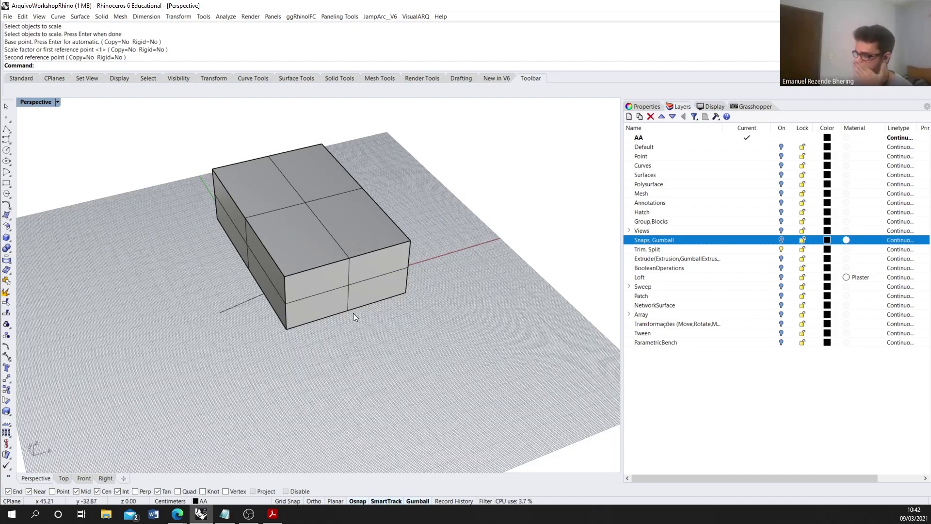
text(Scale1D)
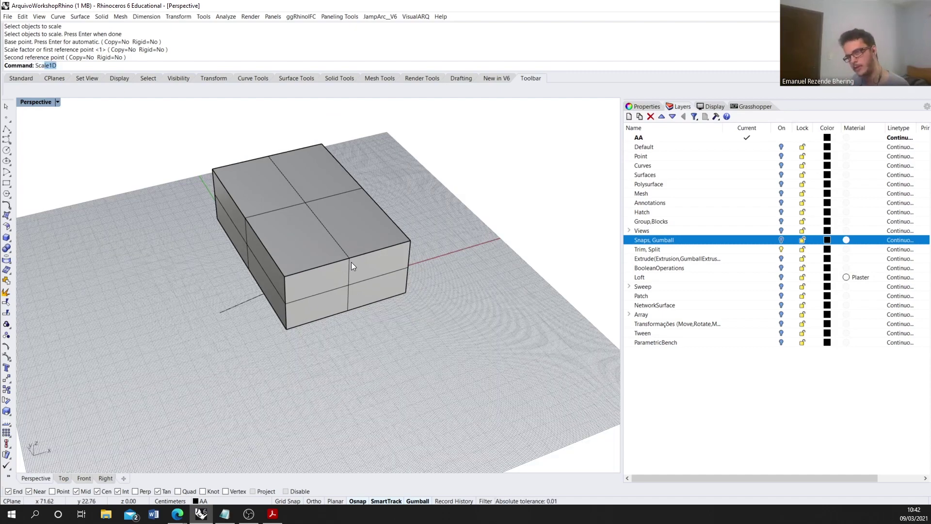
click(45, 82)
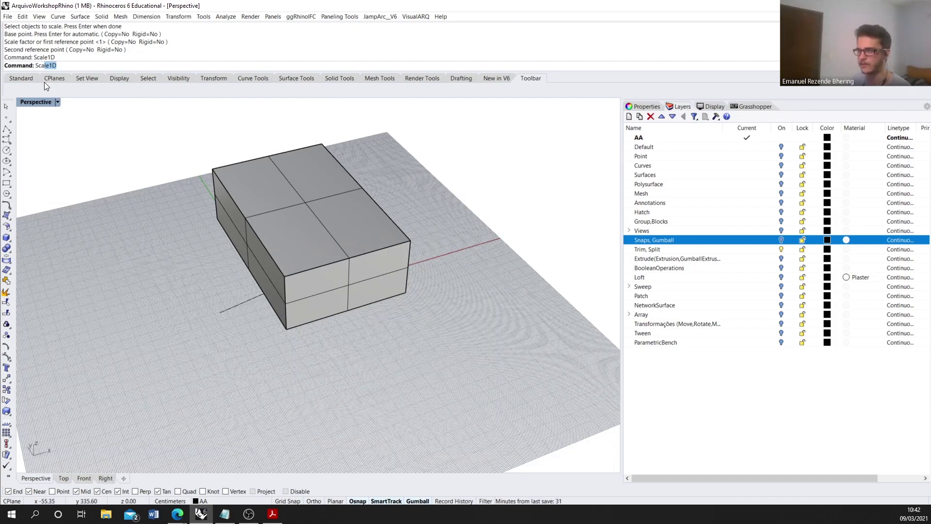
click(312, 246)
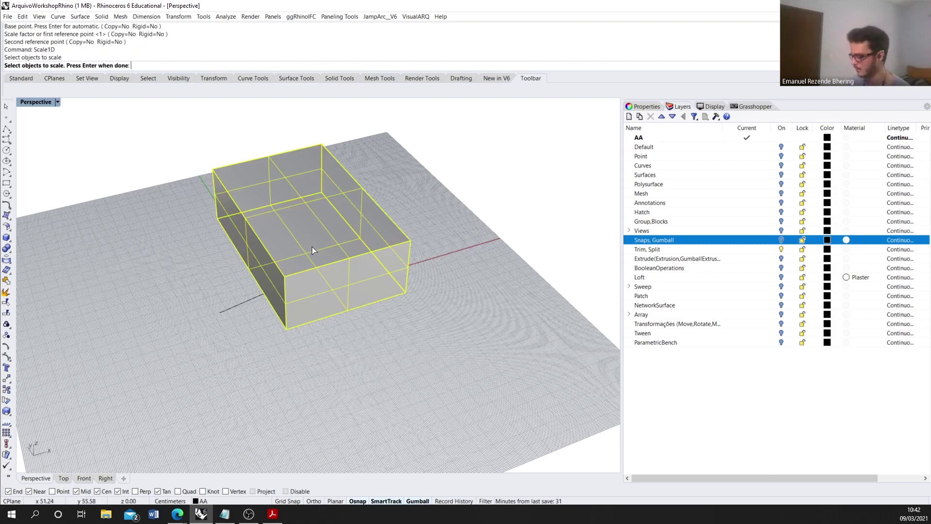
key(Return)
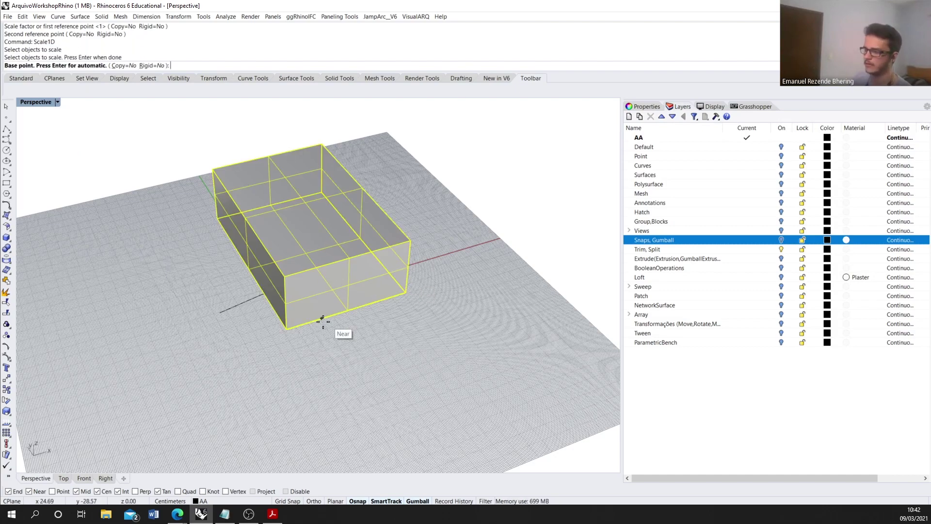
click(287, 330)
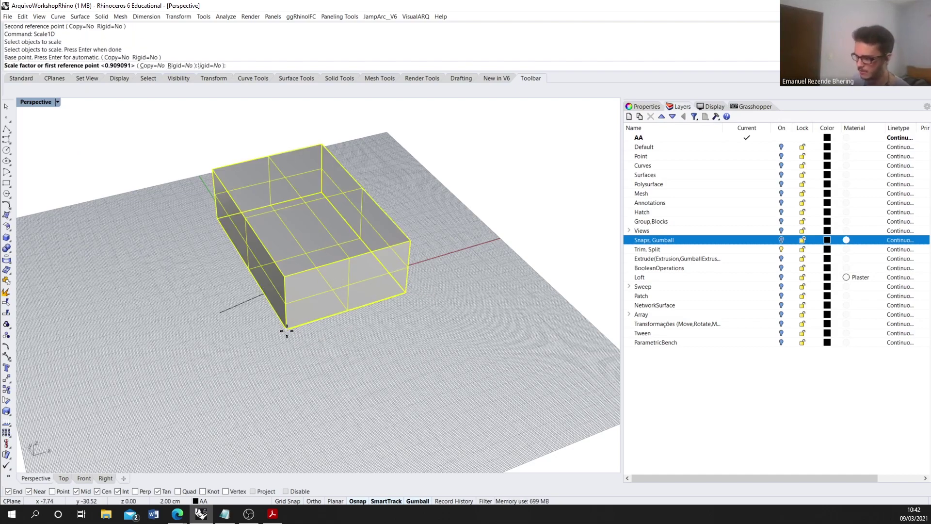
click(411, 298)
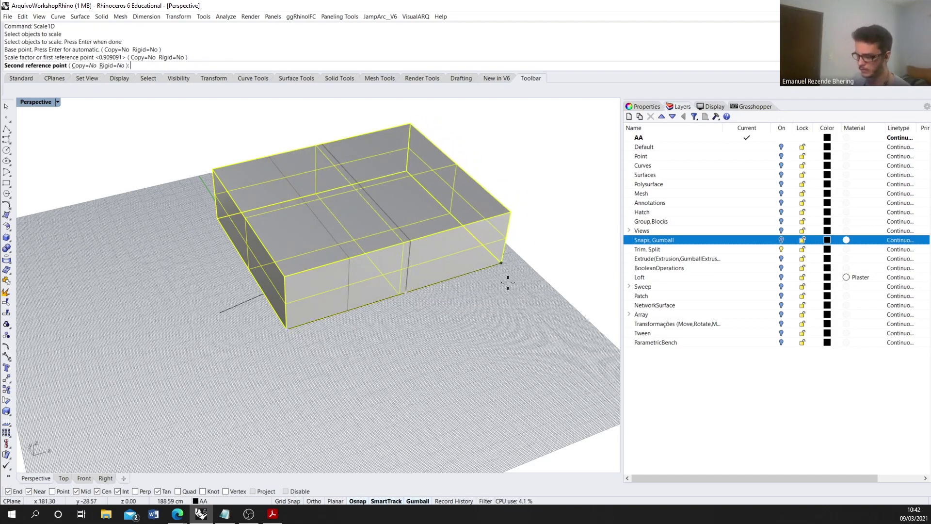
key(Escape)
Step: Delete the rectangular box, keeping the rectangle and line curves on the ground plane
scroll(508, 282, down, 2)
click(375, 228)
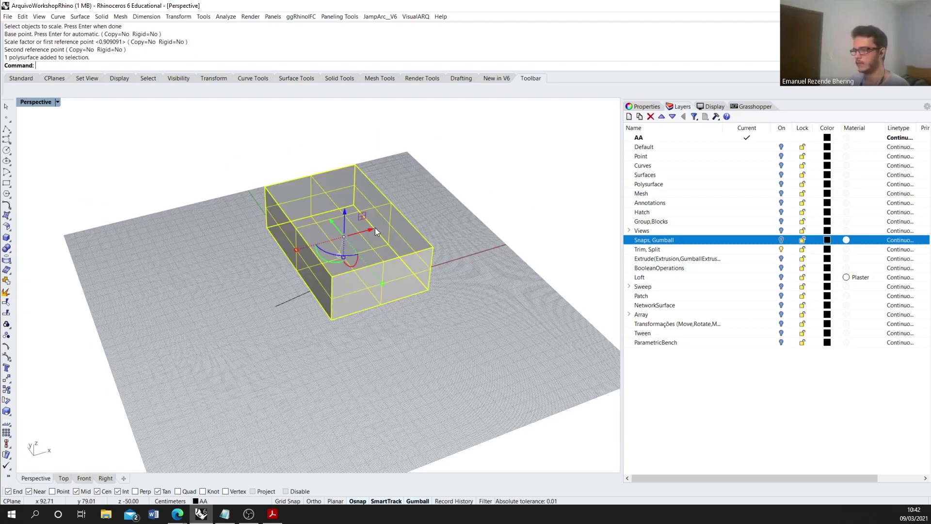
key(Delete)
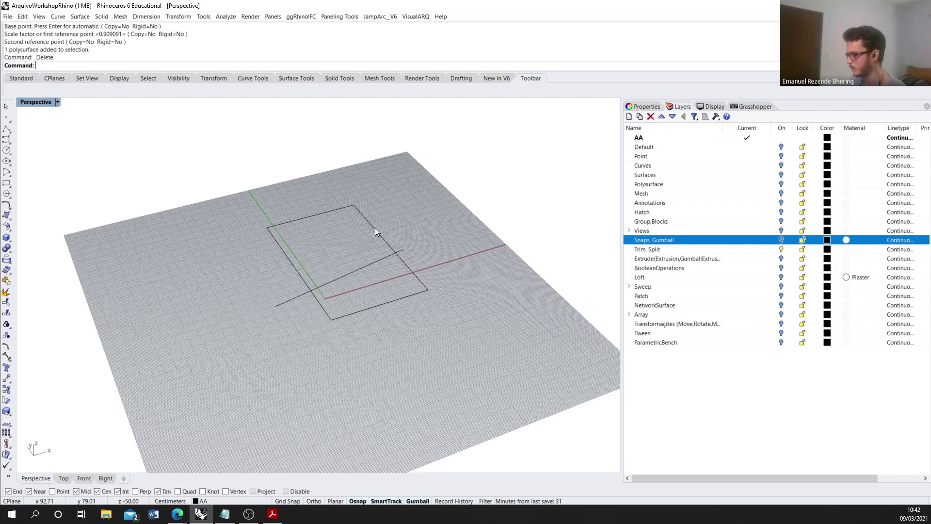
Step: Turn off the Trim, Split layer and turn on the BooleanOperations layer
click(781, 250)
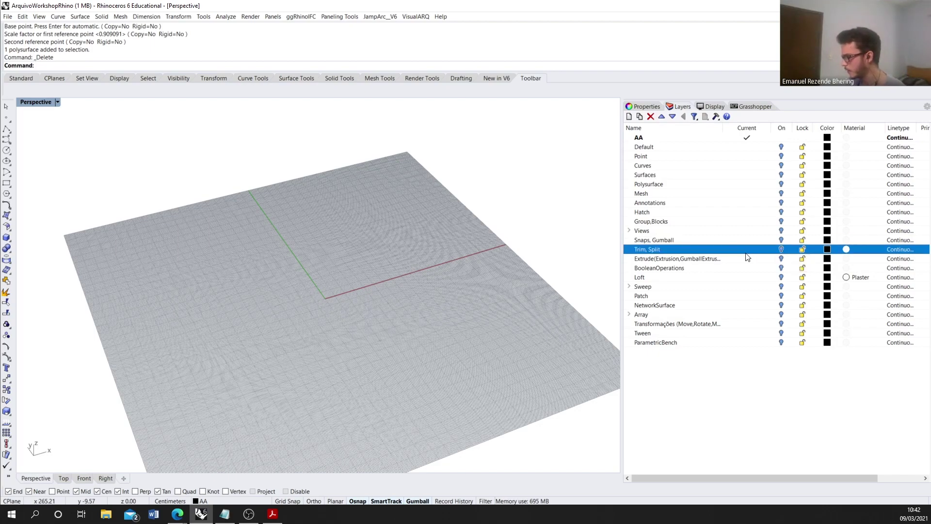
click(783, 269)
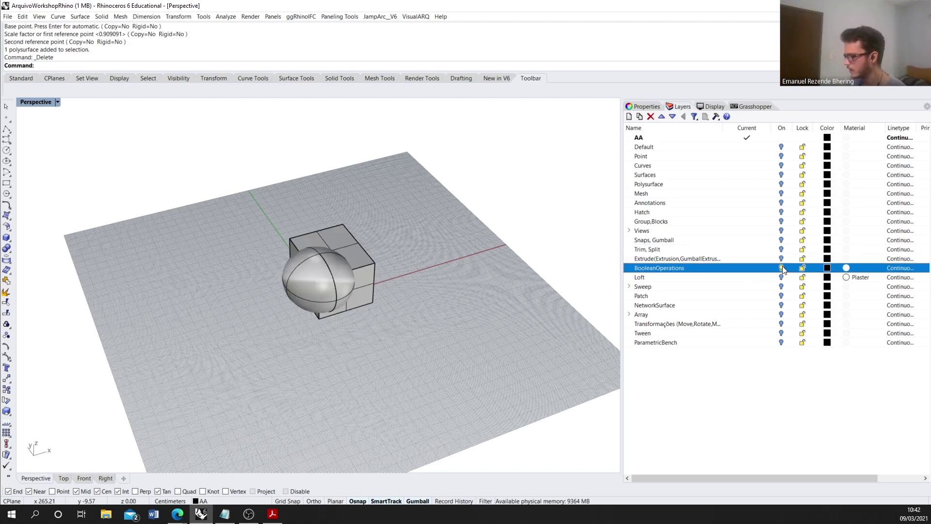
right_drag(494, 295, 446, 297)
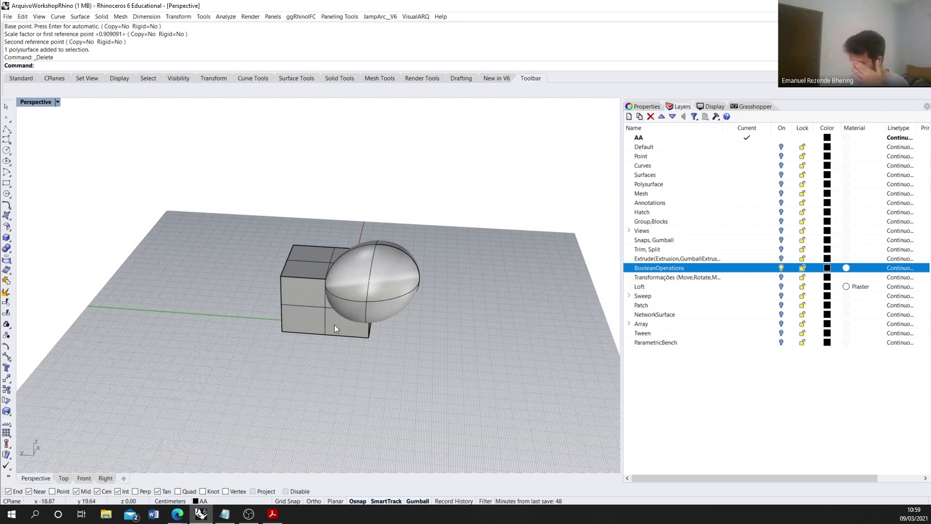
Step: Make BooleanOperations the current layer
click(642, 268)
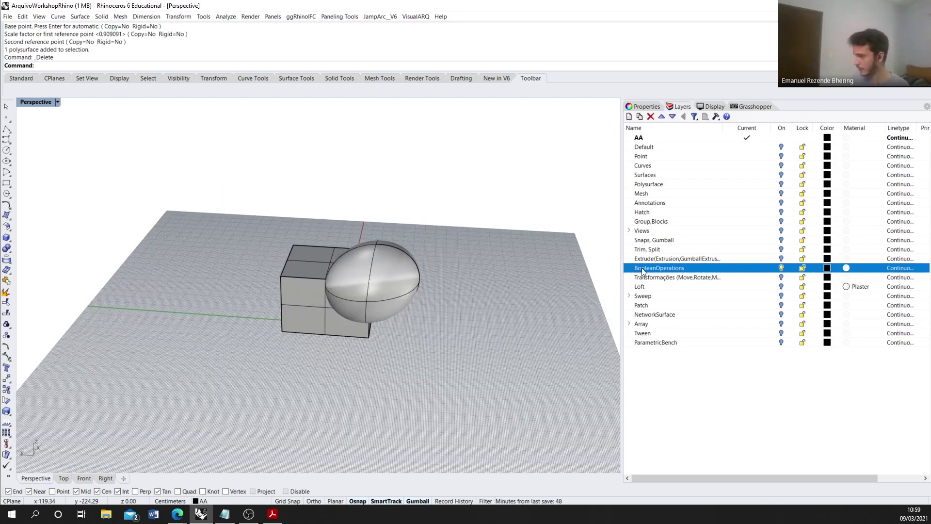
double_click(696, 266)
right_drag(417, 300, 455, 293)
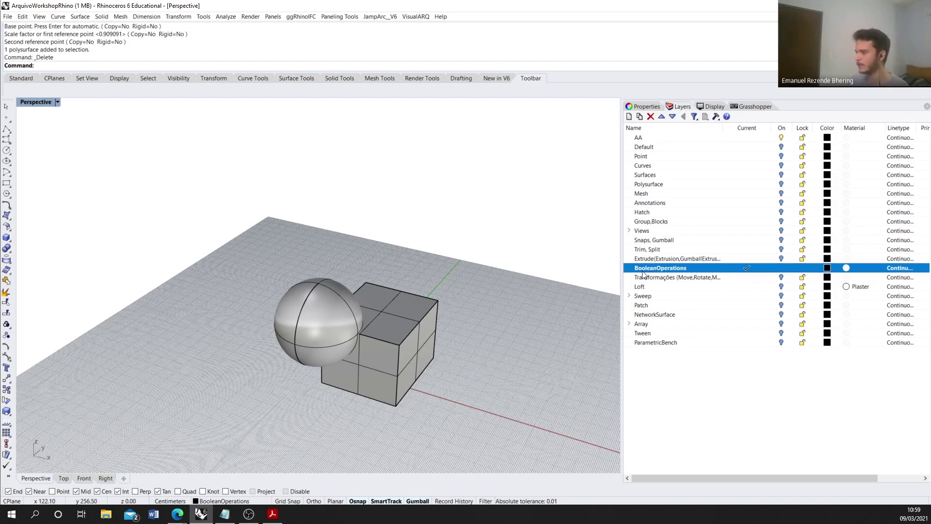
Step: Split the box with the overlapping sphere as the cutting object, using BooleanSplit
right_drag(373, 311, 388, 315)
text(Boolea)
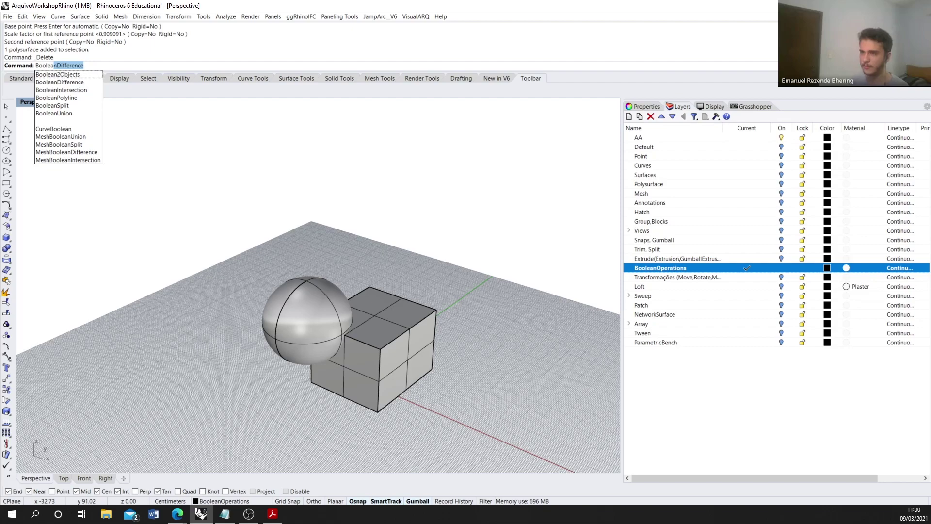
text(nSp)
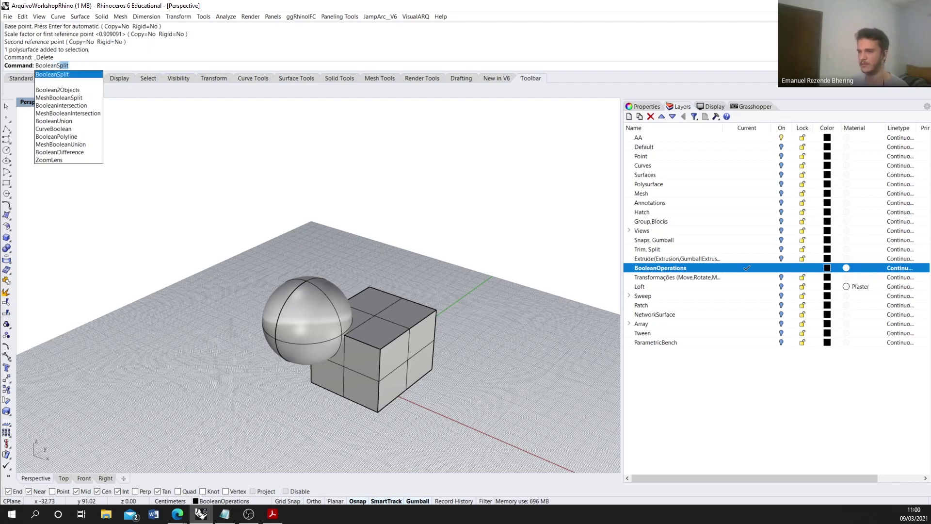
key(Return)
right_drag(389, 313, 404, 257)
click(404, 256)
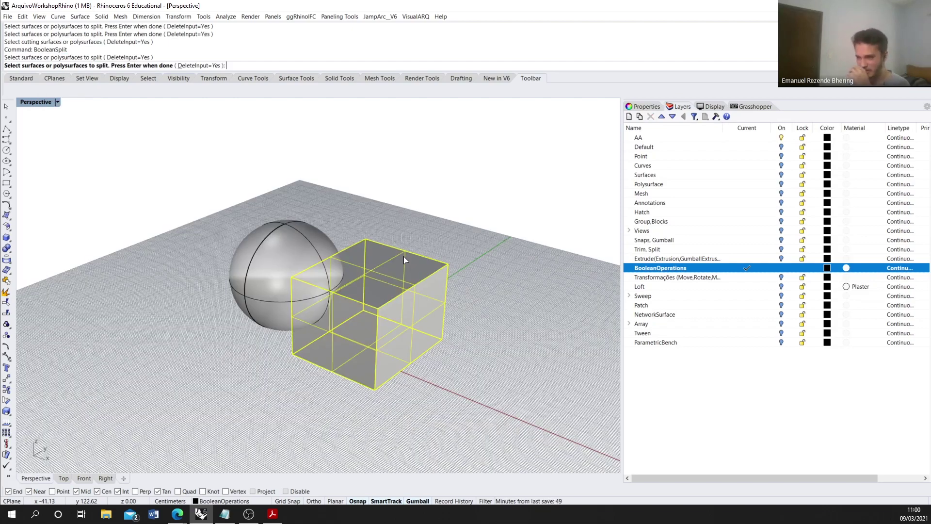
key(Return)
click(315, 240)
key(Return)
Step: Hide the sphere and inspect the two solid pieces of the split box
scroll(353, 271, up, 3)
click(328, 295)
click(385, 277)
click(247, 251)
key(ctrl+h)
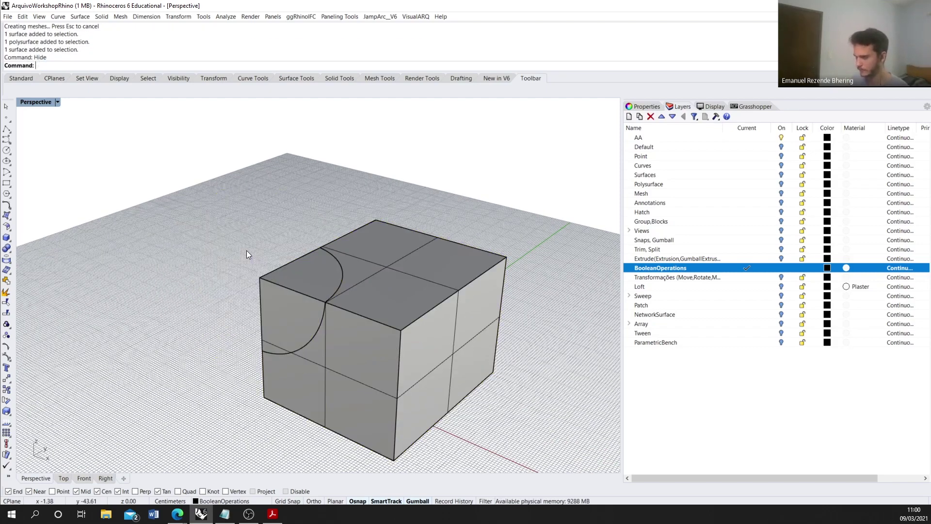
click(289, 301)
right_drag(289, 302, 335, 290)
right_drag(400, 259, 202, 237)
click(404, 314)
Step: Undo the hiding of the sphere and the Boolean split of the box
key(ctrl+z)
click(202, 237)
click(406, 271)
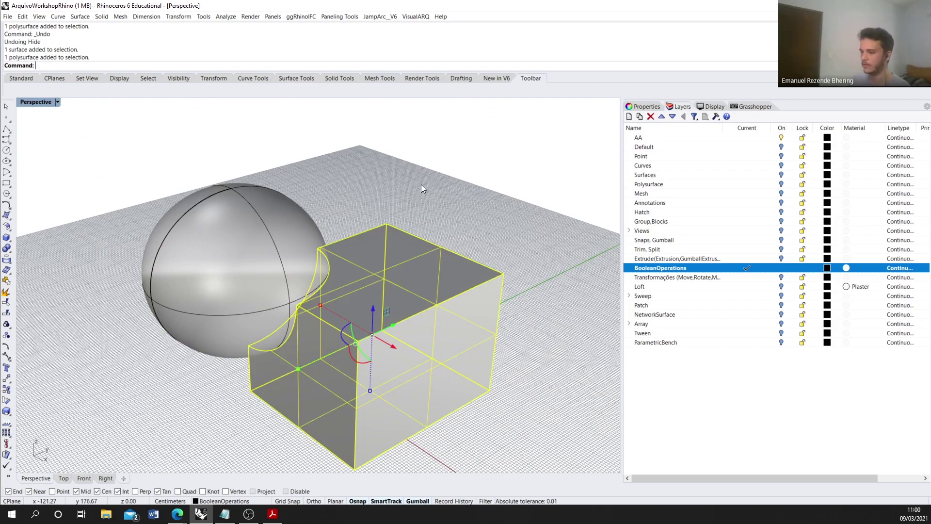
click(274, 249)
key(ctrl+z)
right_drag(422, 233, 435, 261)
click(422, 260)
scroll(464, 194, up, 3)
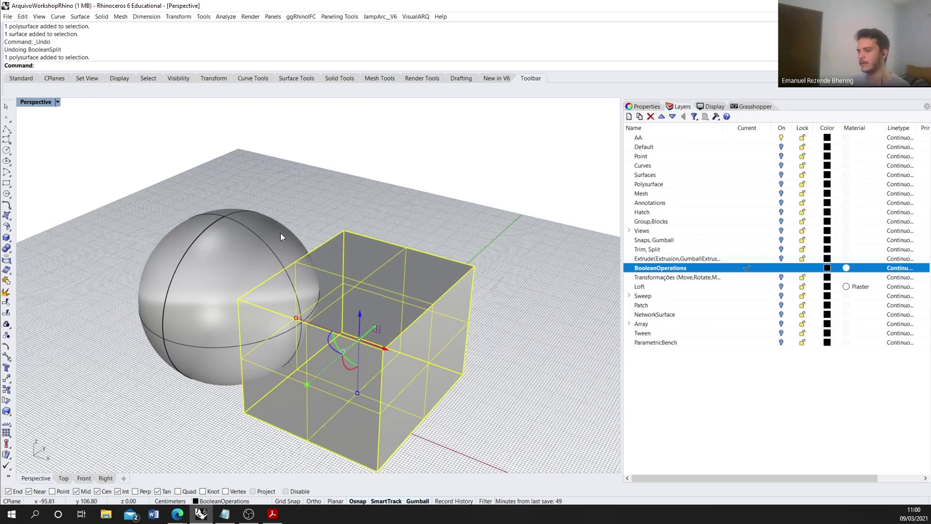
right_drag(281, 237, 339, 218)
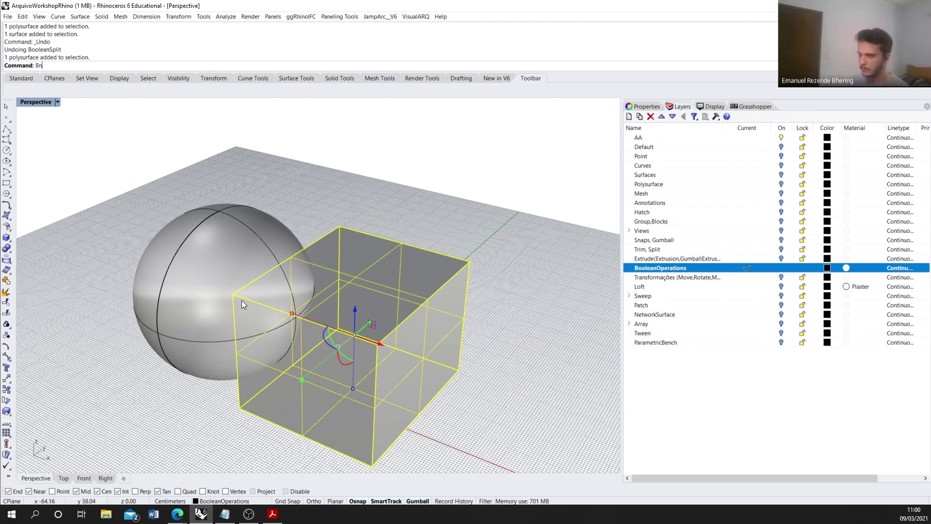
text(oleanDifference)
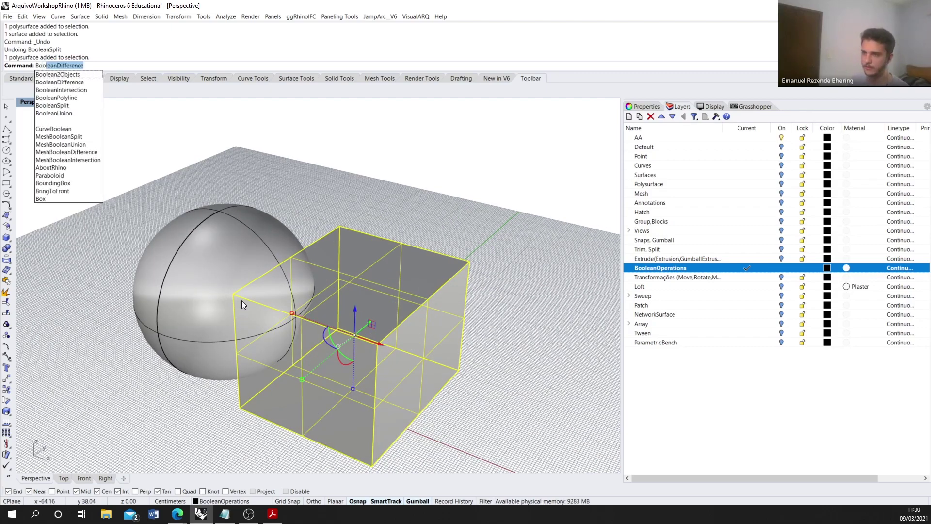
key(Down)
key(Return)
scroll(241, 300, down, 2)
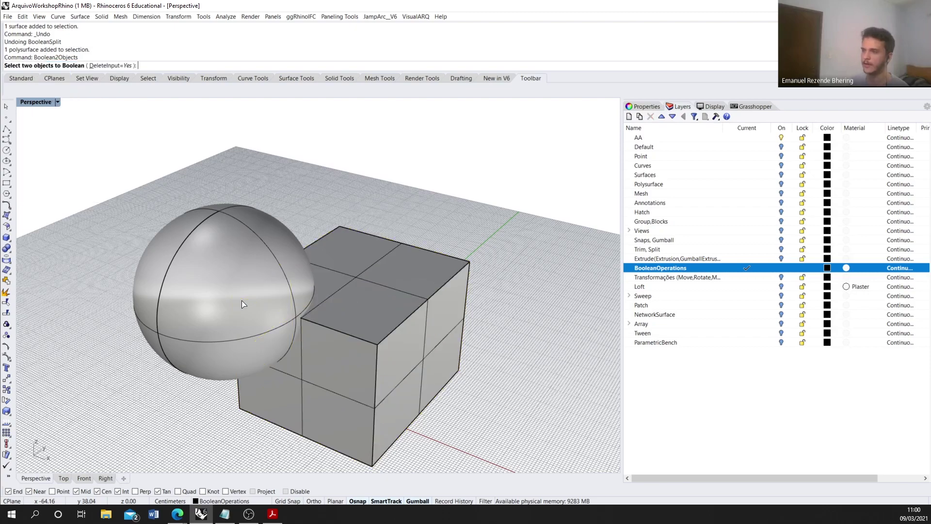
scroll(305, 250, up, 2)
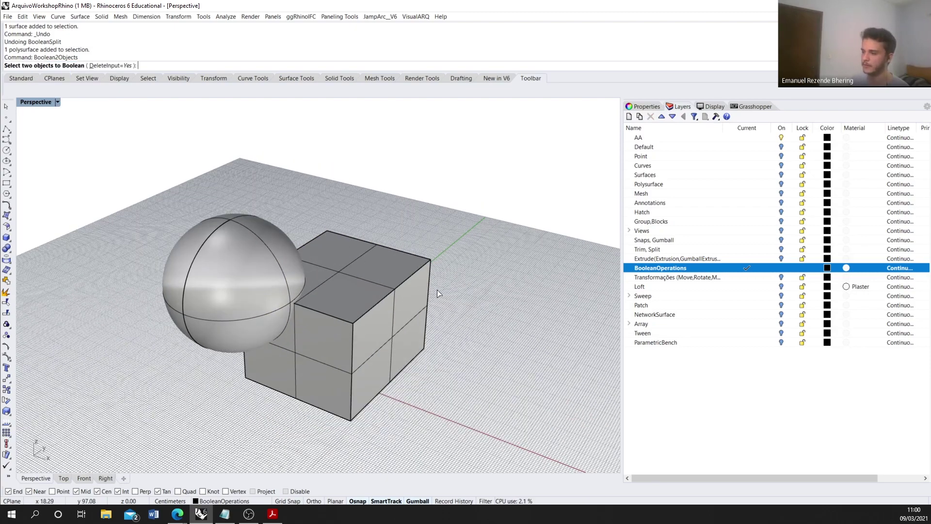
click(223, 268)
key(Escape)
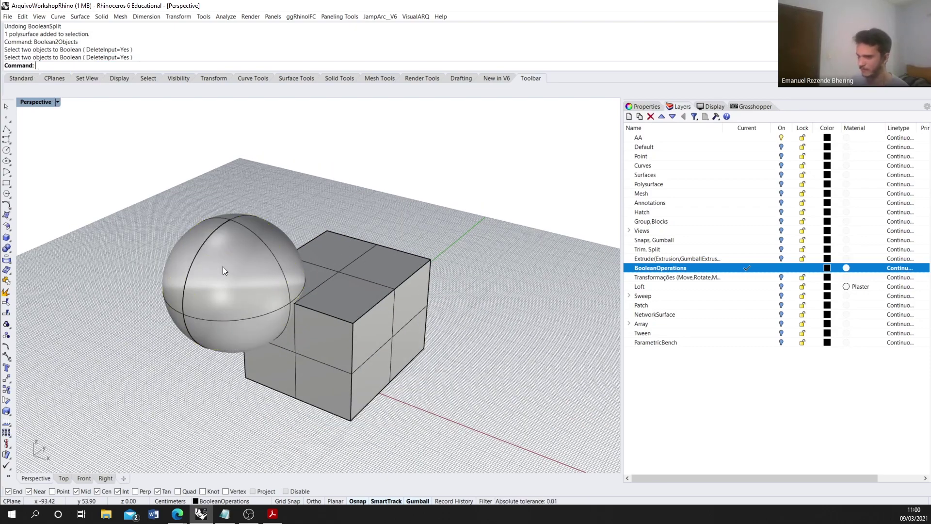
click(224, 269)
click(351, 278)
click(237, 250)
click(350, 188)
Step: Subtract the sphere from the box with BooleanDifference and inspect the curved cut in the corner
text(BooleanDifference)
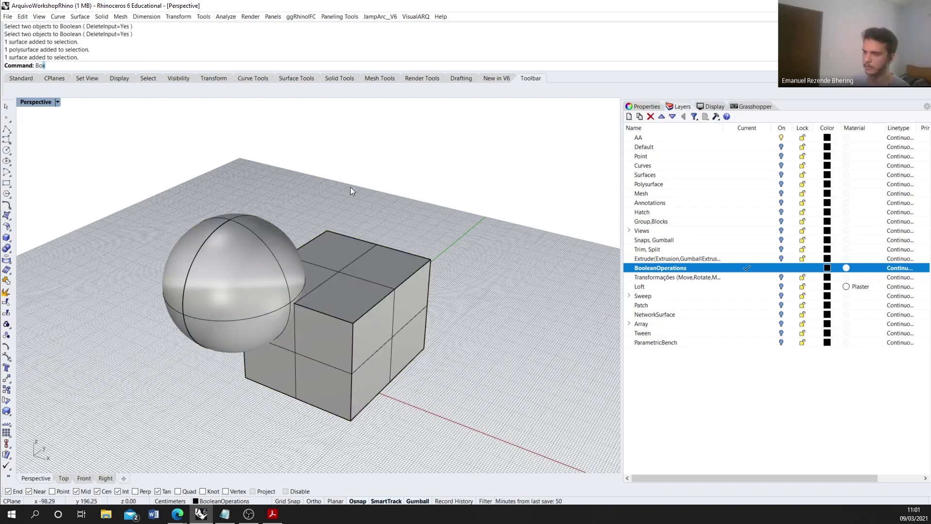
key(Return)
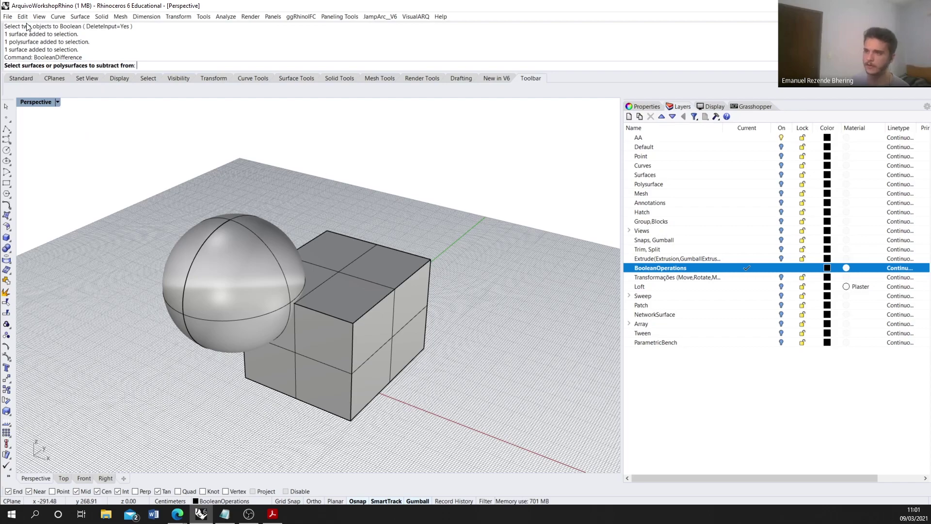
click(344, 249)
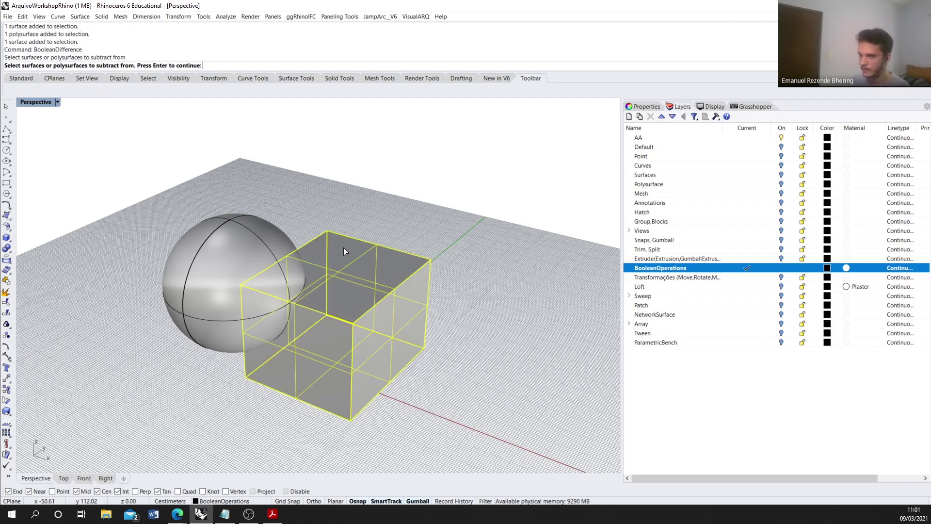
key(Return)
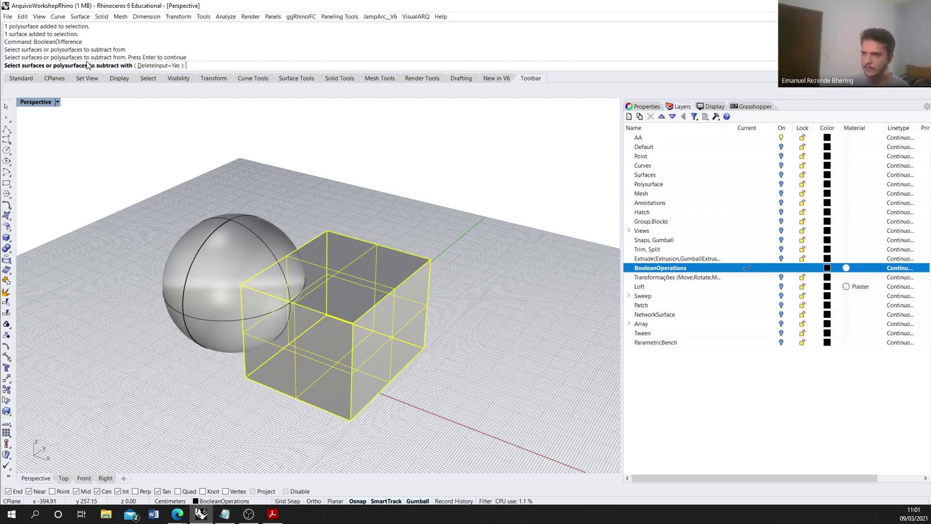
click(243, 241)
key(Return)
right_drag(245, 233, 415, 286)
scroll(353, 254, up, 4)
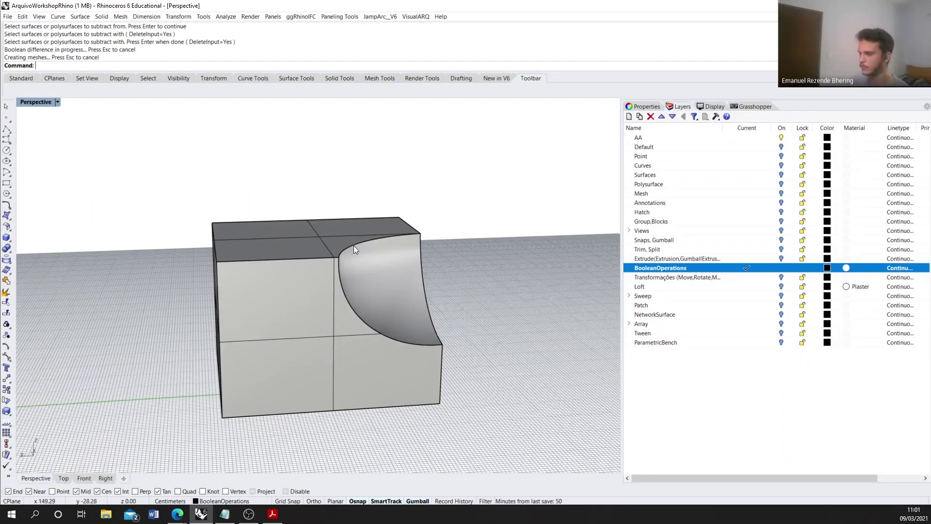
click(399, 274)
right_drag(482, 241, 408, 323)
scroll(426, 291, down, 3)
scroll(341, 334, down, 2)
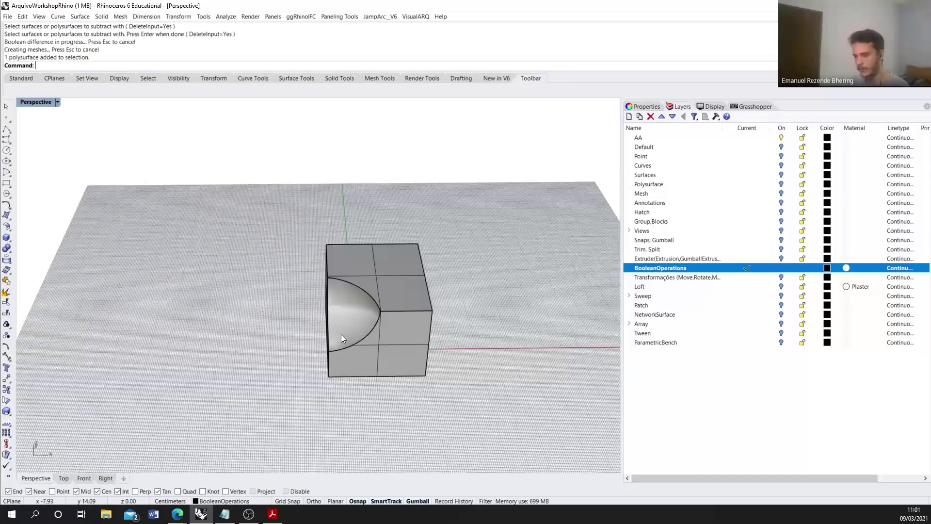
Step: Undo the Boolean difference between the box and the sphere
key(ctrl+z)
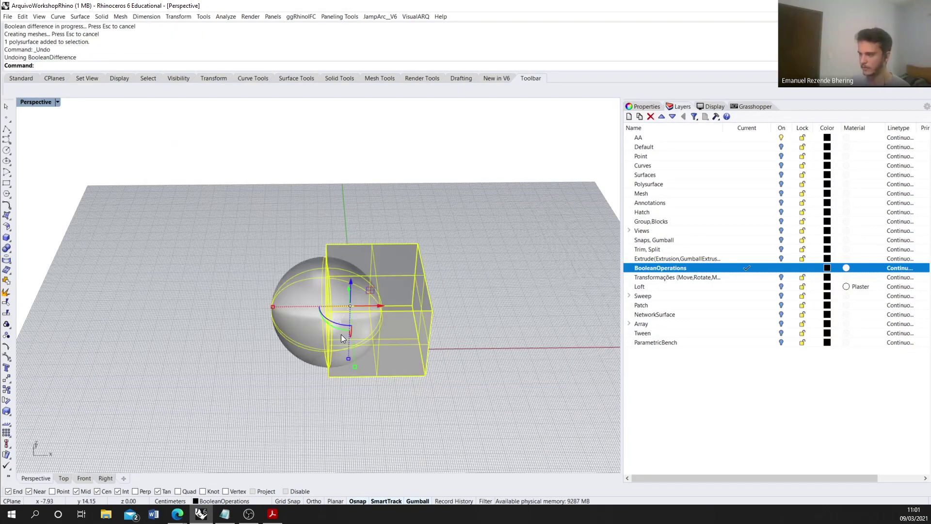
key(Escape)
mouse_move(326, 312)
right_down()
mouse_move(348, 335)
mouse_move(327, 299)
right_up()
scroll(341, 305, up, 2)
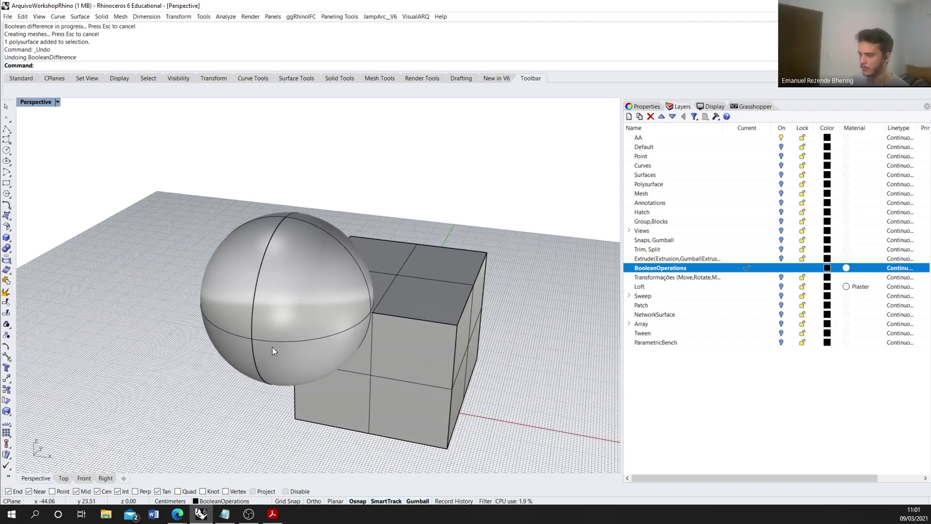
click(348, 286)
scroll(347, 285, down, 3)
Step: Intersect the box with the sphere using BooleanIntersection, taking the box as first set and the sphere as second
text(BooleanDifference)
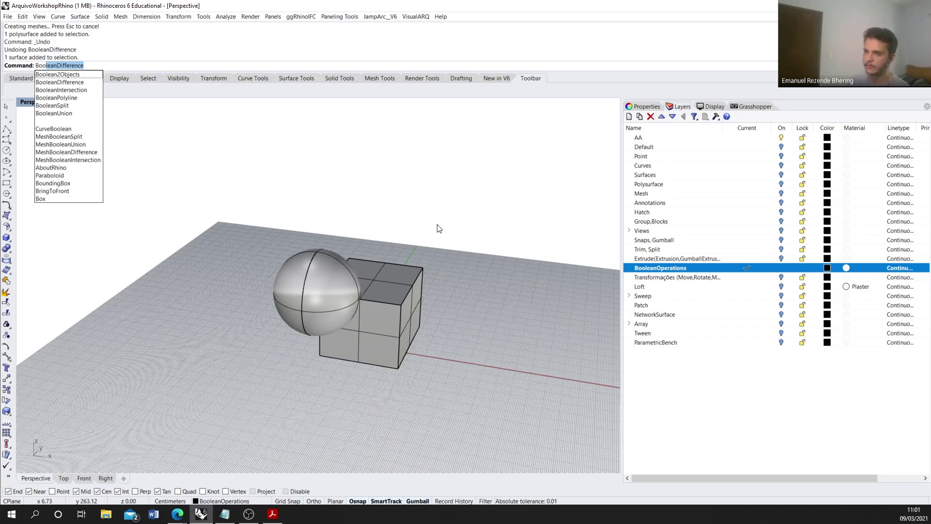
key(Down)
key(Down)
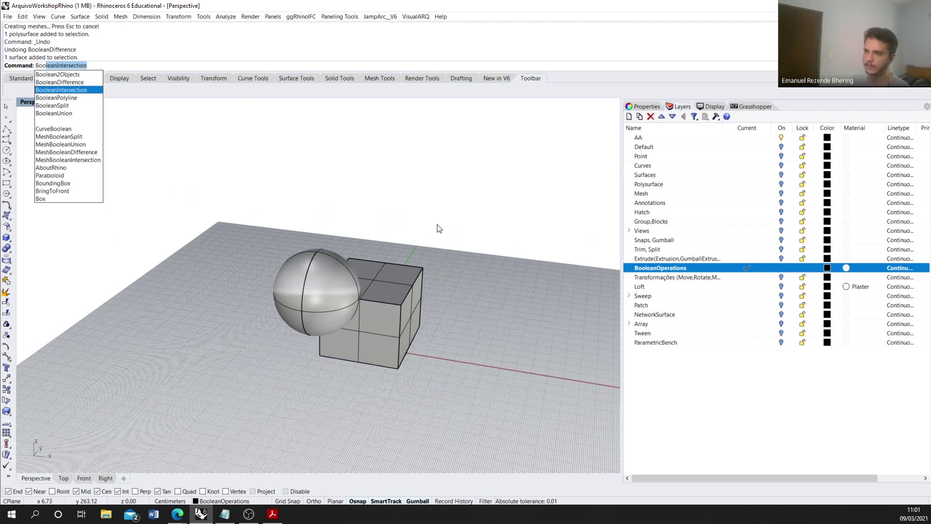
key(Return)
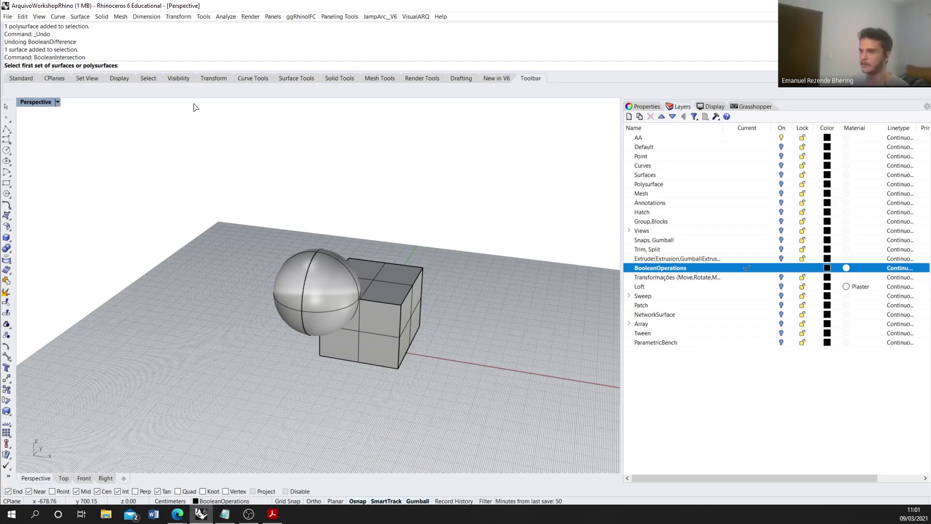
scroll(492, 332, up, 3)
click(361, 263)
key(Return)
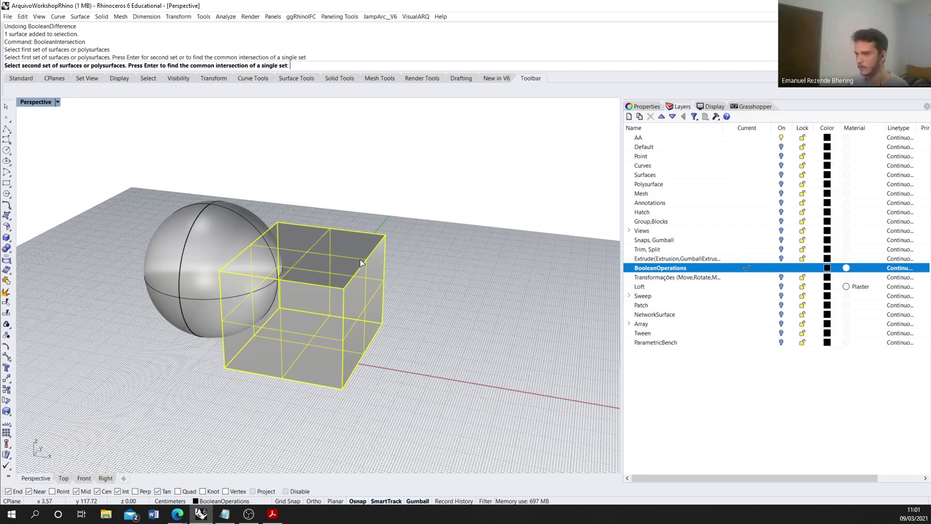
click(189, 277)
key(Return)
right_drag(262, 298, 392, 243)
key(Escape)
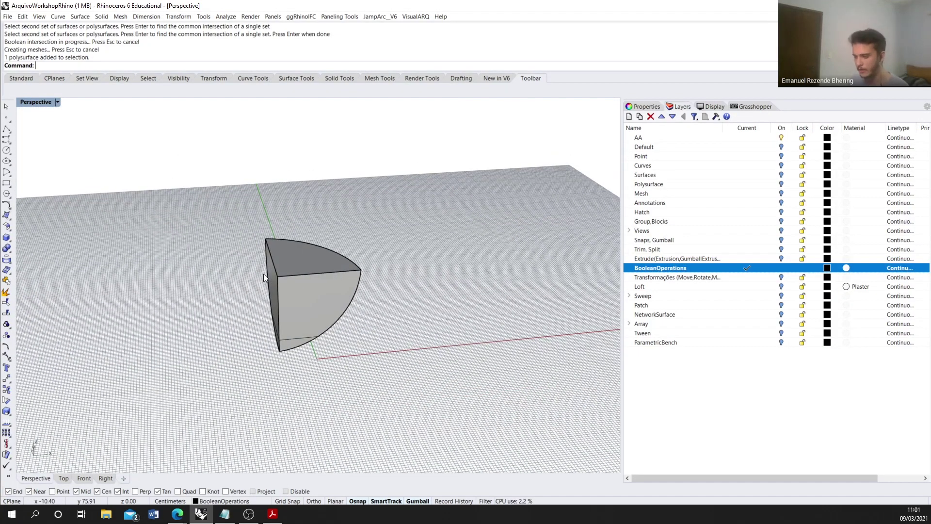
Step: Undo the Boolean intersection, keeping the layer visibility change in place
key(ctrl+z)
key(ctrl+z)
key(ctrl+y)
right_drag(264, 273, 291, 287)
Step: Select the box and examine its object type in the object properties
click(651, 103)
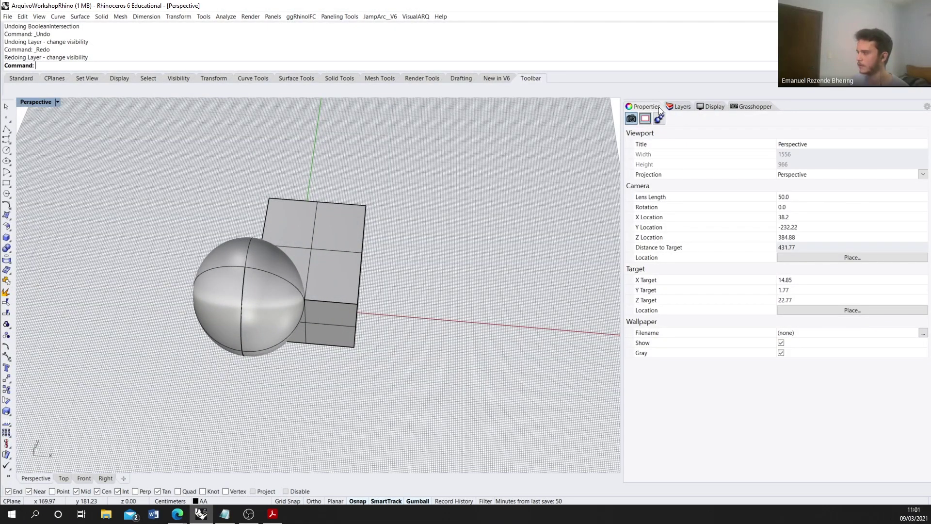
click(327, 269)
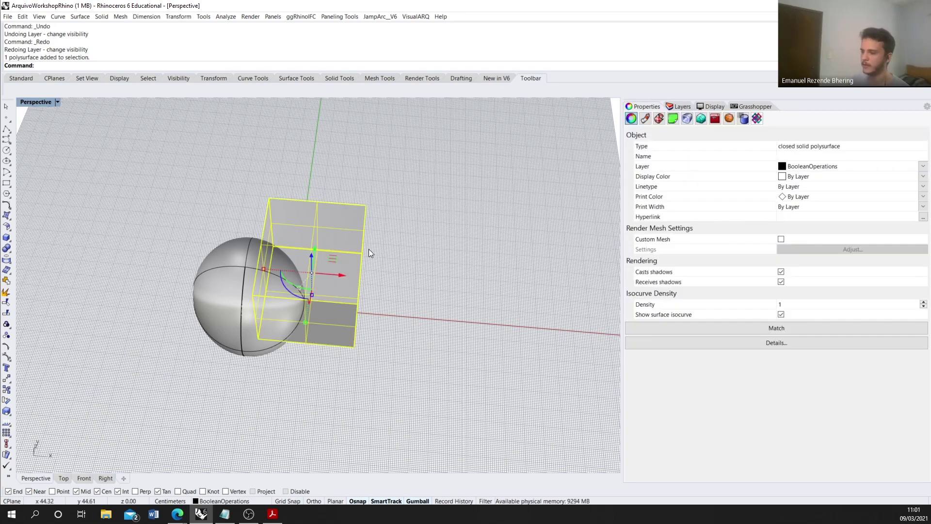
right_drag(373, 255, 334, 278)
scroll(353, 249, up, 4)
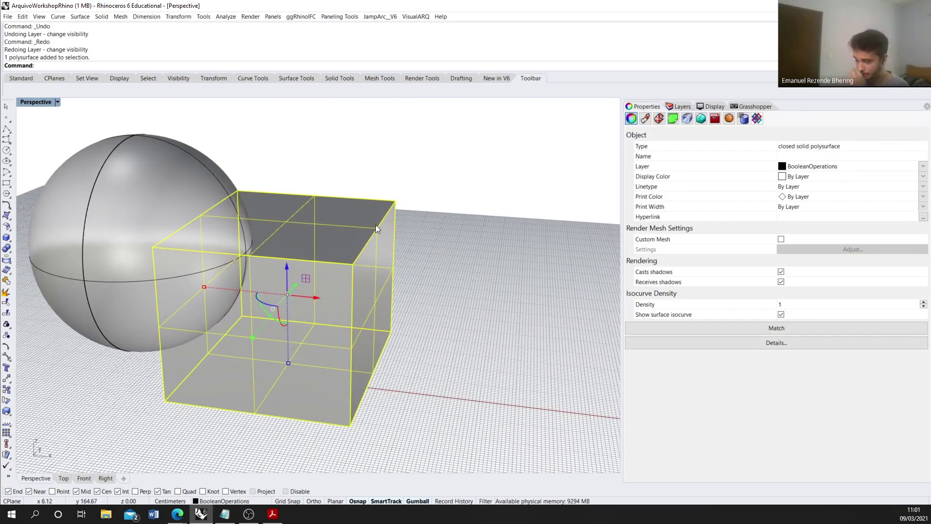
right_drag(373, 231, 372, 236)
scroll(373, 241, up, 2)
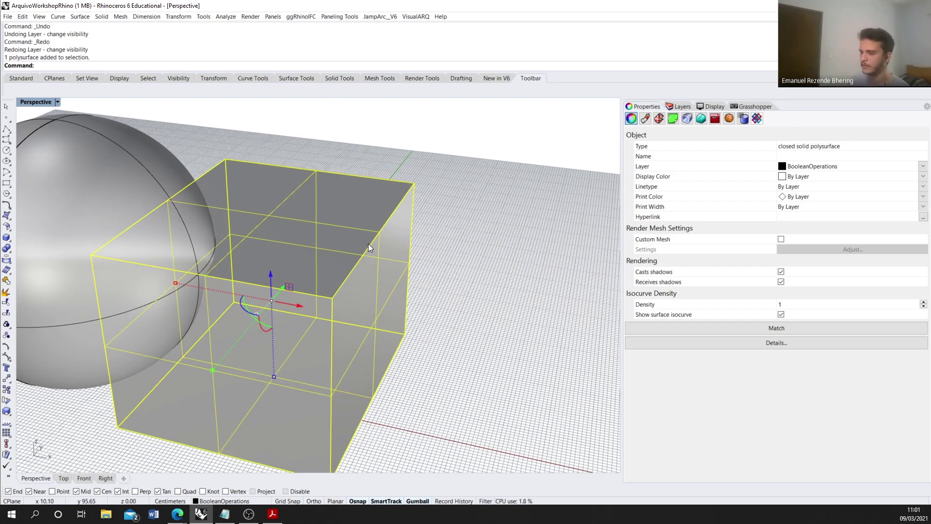
scroll(367, 244, up, 2)
scroll(365, 246, down, 2)
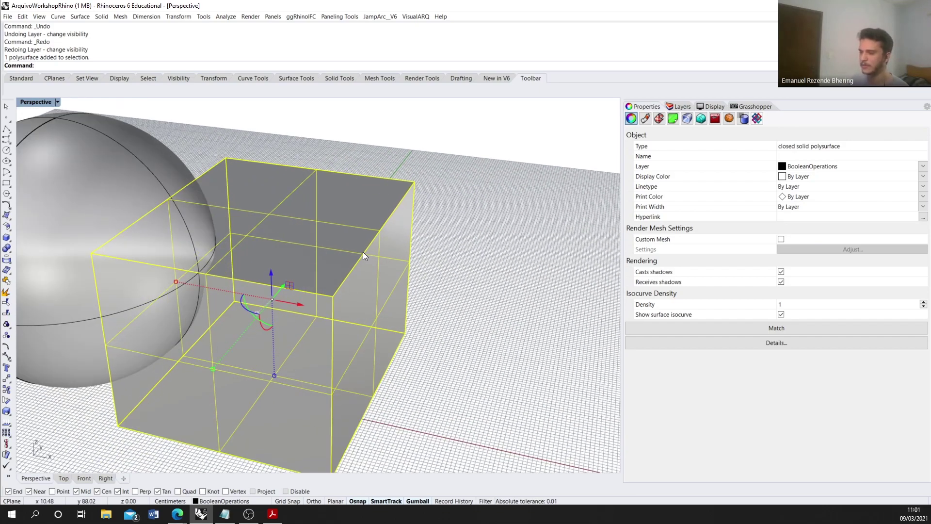
scroll(477, 199, down, 4)
click(462, 249)
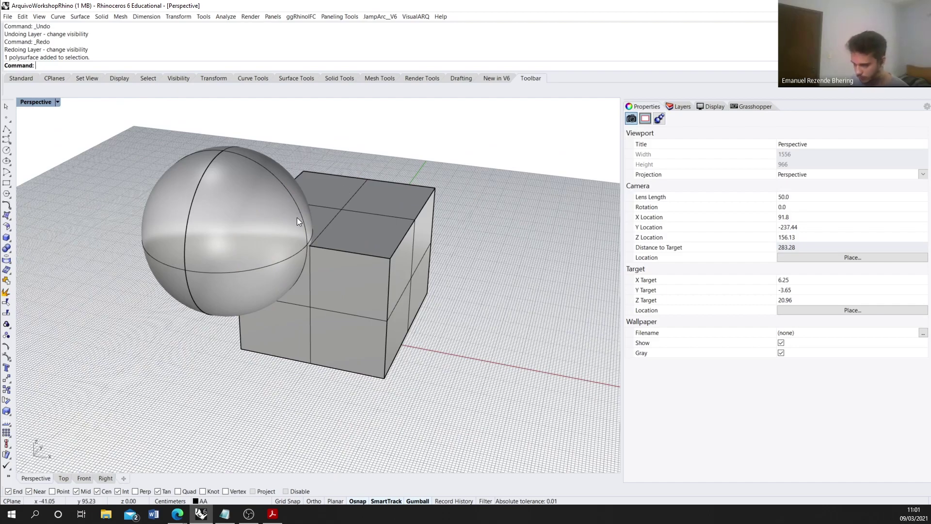
Step: Select the sphere and examine it together with its overlap on the box
right_drag(297, 218, 257, 297)
right_drag(341, 244, 327, 287)
click(256, 230)
scroll(417, 228, down, 4)
click(459, 191)
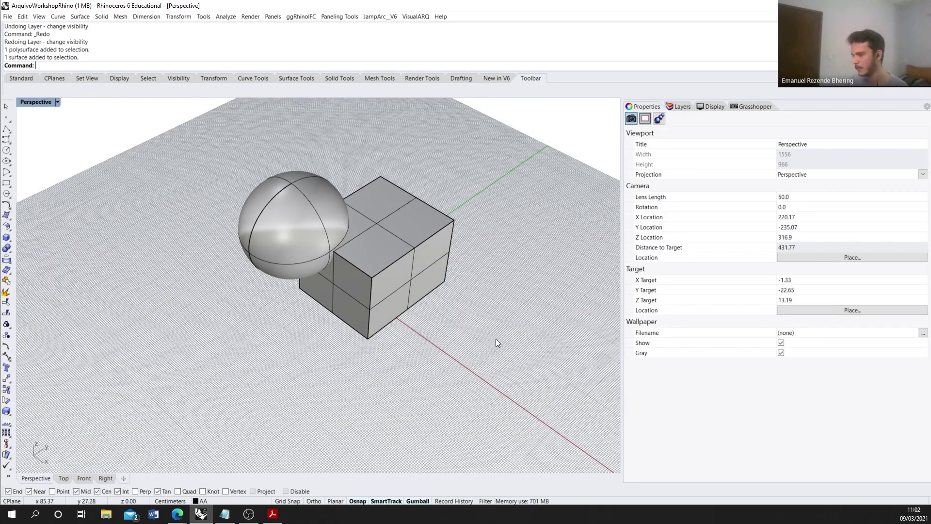
Step: Select the box and the sphere together and delete both
drag(496, 340, 252, 158)
right_drag(252, 159, 374, 202)
key(Delete)
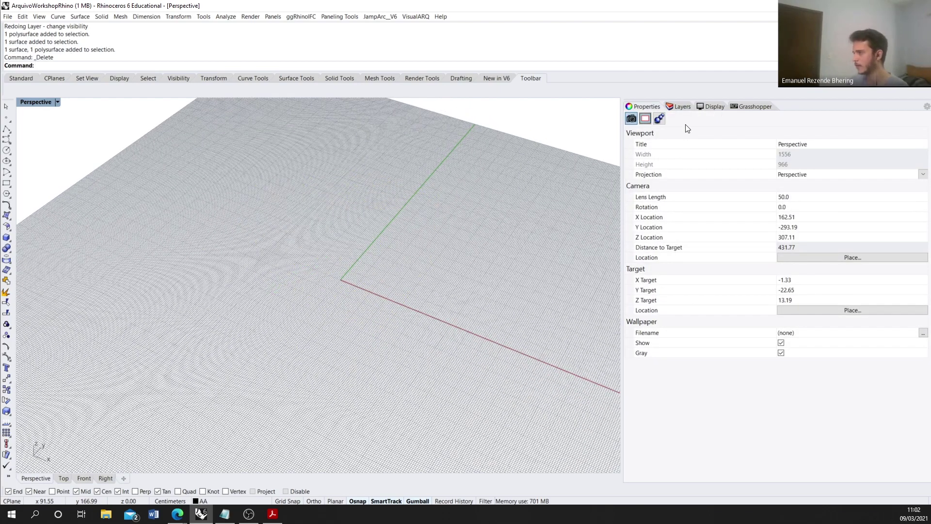
Step: Show the layer list again and delete the sphere and the box one at a time
click(680, 106)
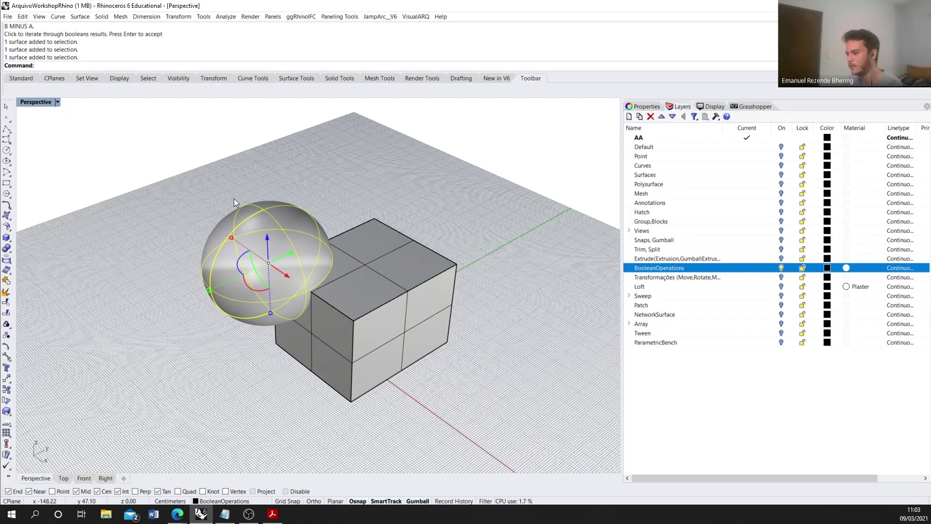
key(Delete)
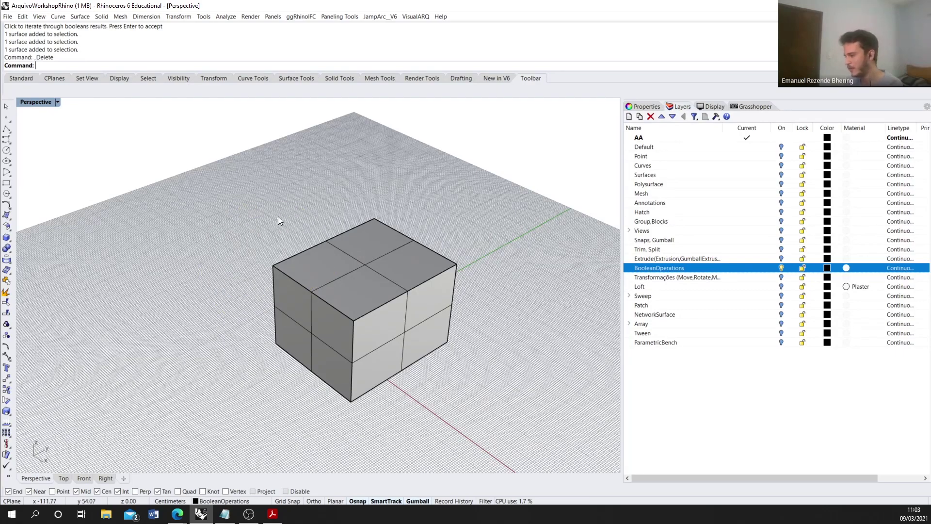
click(358, 290)
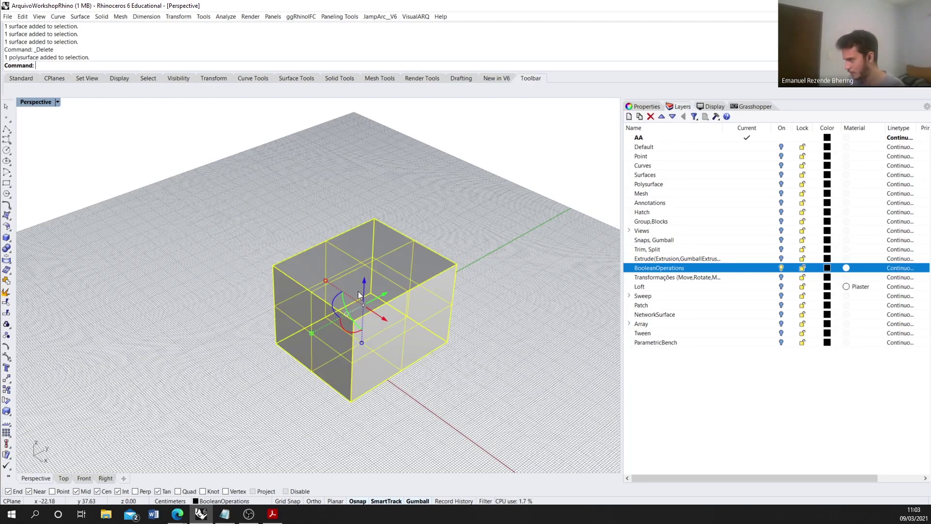
key(Delete)
Step: Turn on the Loft layer to show its circles and open wavy curves
scroll(358, 291, up, 3)
scroll(330, 294, up, 1)
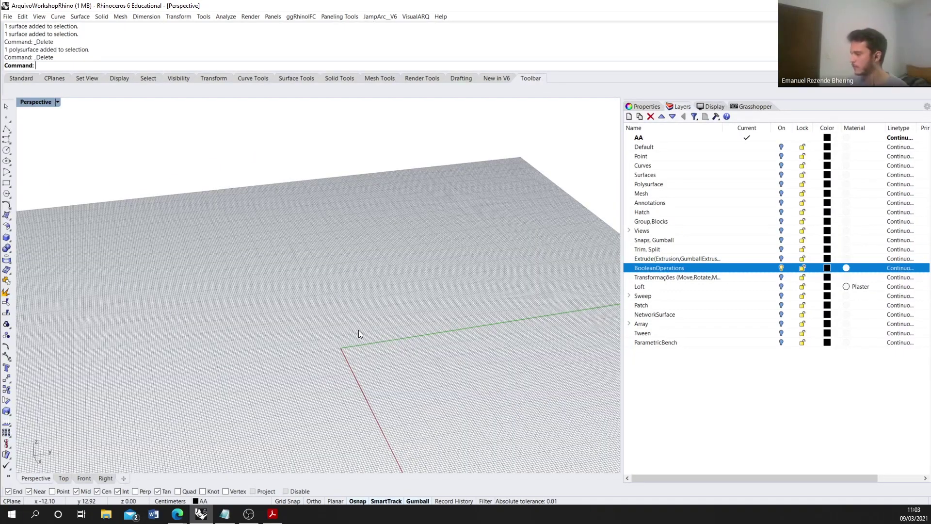
click(781, 290)
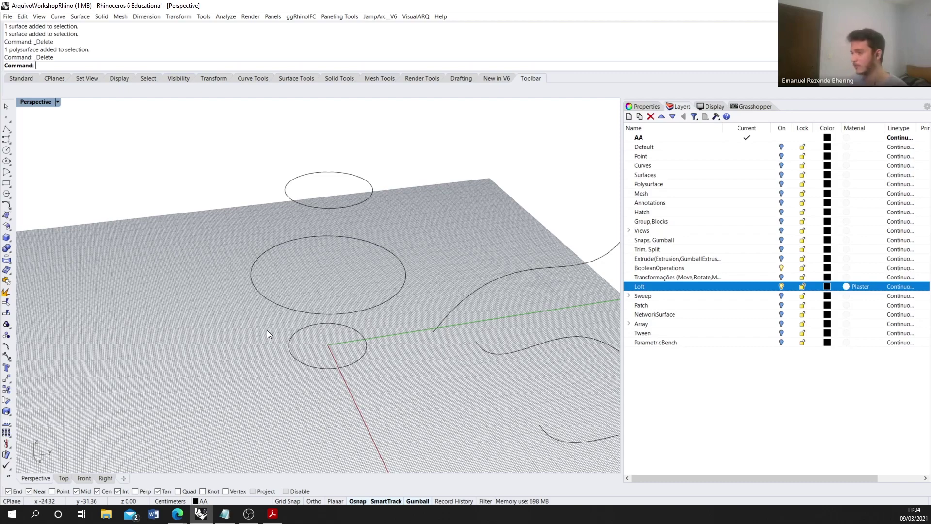
scroll(267, 334, down, 2)
scroll(267, 330, down, 2)
right_drag(283, 336, 353, 354)
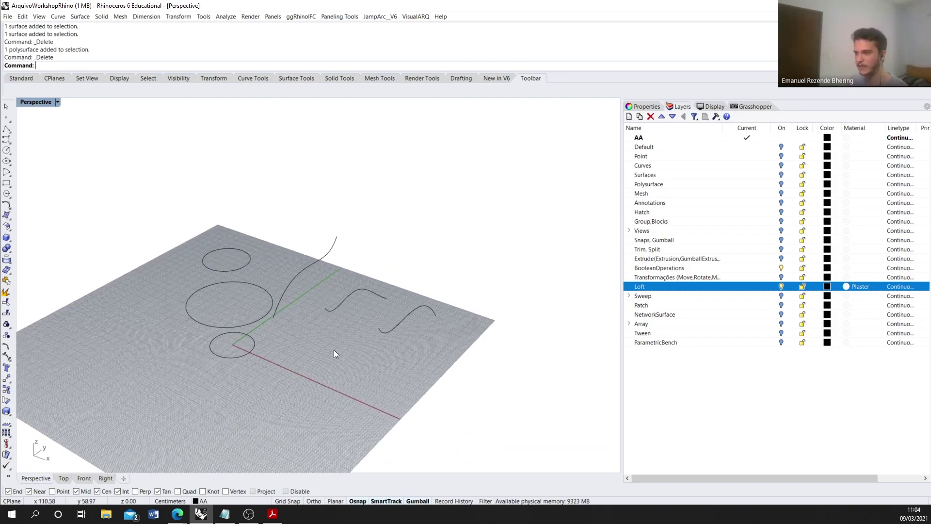
right_drag(281, 287, 310, 360)
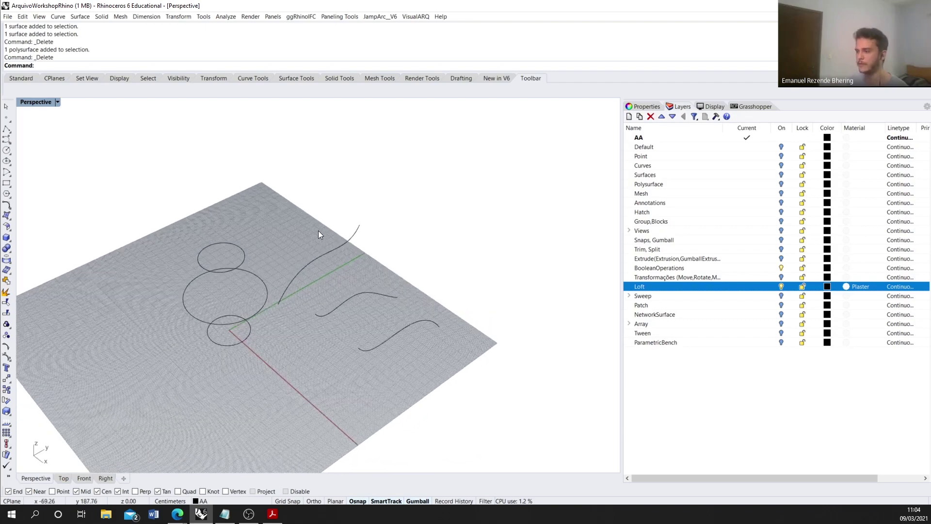
right_drag(348, 236, 354, 202)
right_drag(393, 257, 343, 351)
Step: Run Loft on the three open wavy curves, picking them in order from the front one to the back one
text(loft)
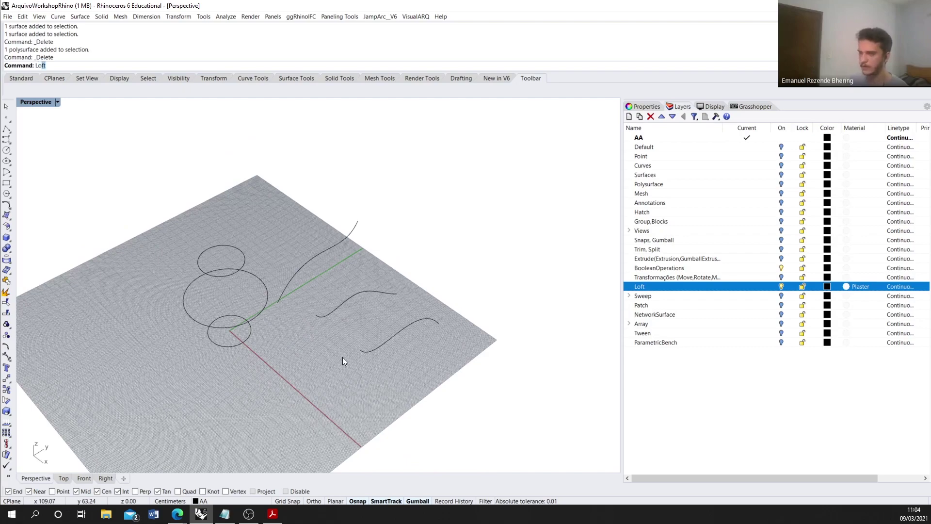
key(Return)
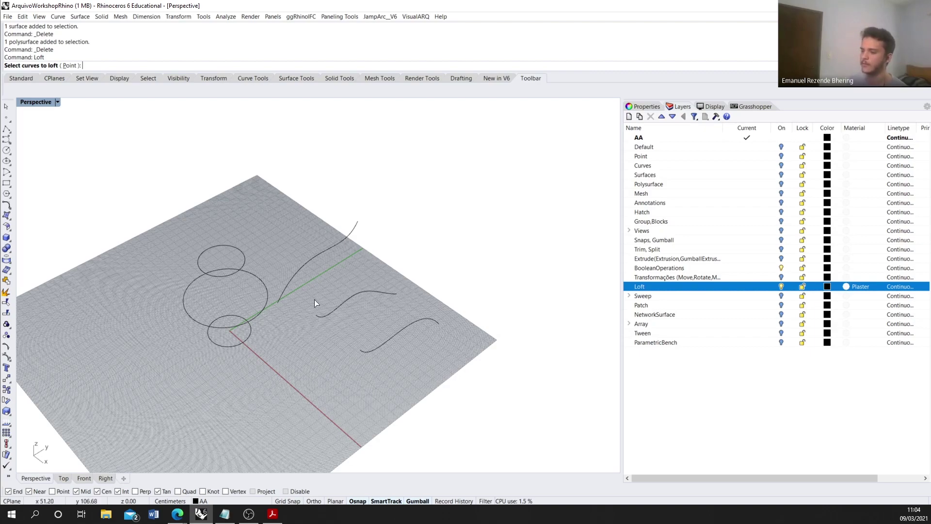
click(405, 329)
click(362, 295)
click(334, 244)
key(Return)
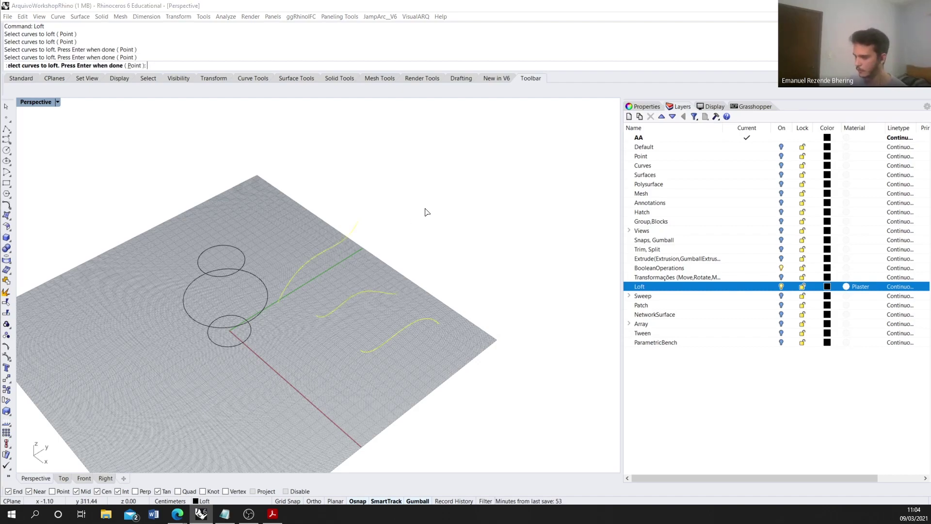
right_drag(287, 293, 427, 183)
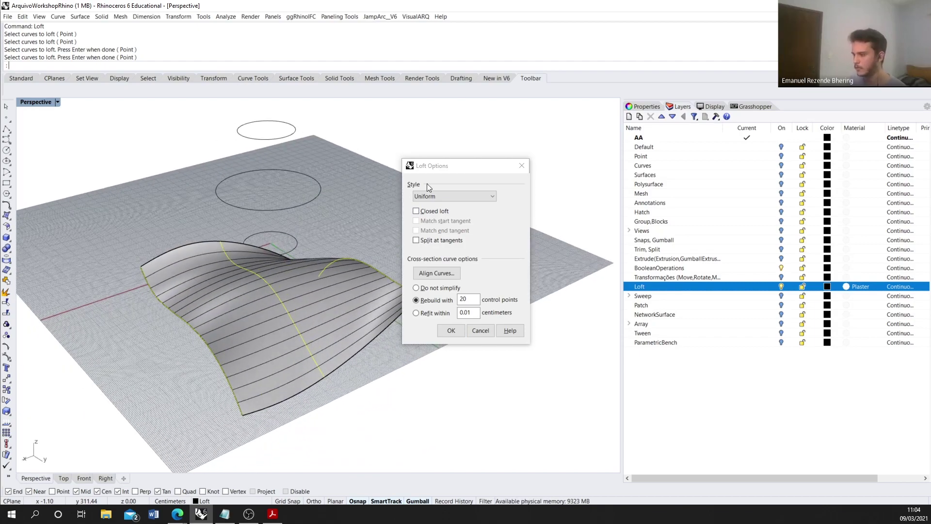
Step: Preview the loft surface with the Tight style and with the Loose style
click(484, 197)
click(473, 221)
right_drag(318, 257, 400, 232)
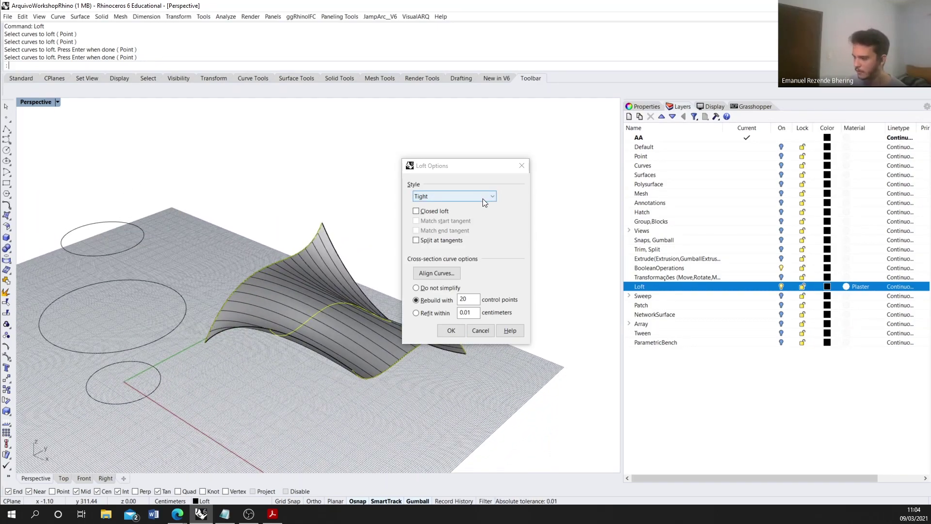
click(482, 199)
click(425, 214)
right_drag(388, 237, 263, 261)
mouse_move(293, 311)
right_down()
mouse_move(284, 310)
mouse_move(292, 307)
right_up()
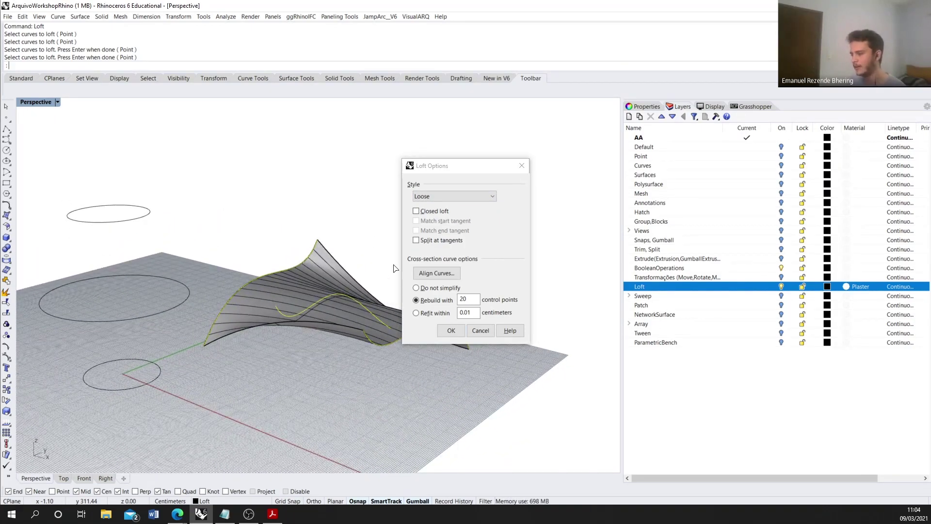
Step: Preview the loft surface with the Straight sections style
click(460, 195)
click(450, 210)
click(454, 196)
click(437, 230)
right_drag(368, 271, 342, 292)
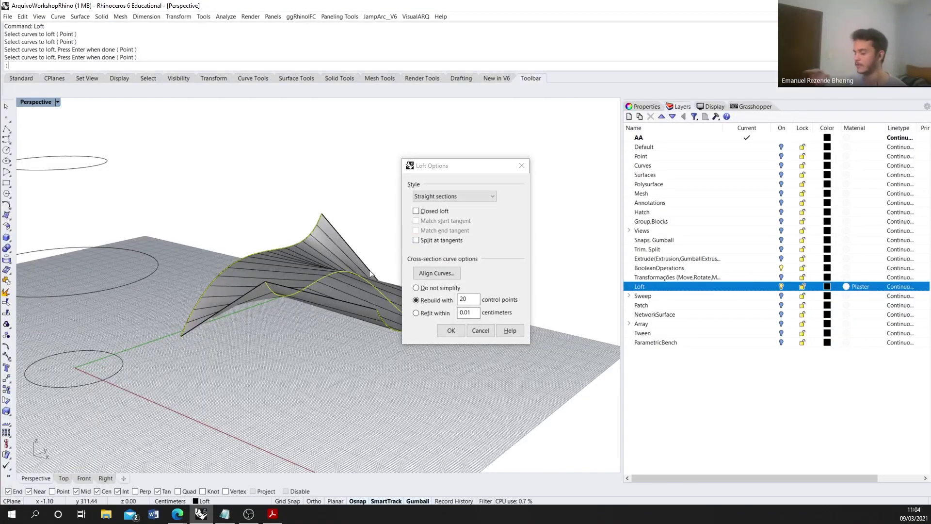
Step: Set the loft style to Normal and inspect the previewed surface from several sides
click(463, 194)
click(453, 204)
right_drag(200, 269, 165, 285)
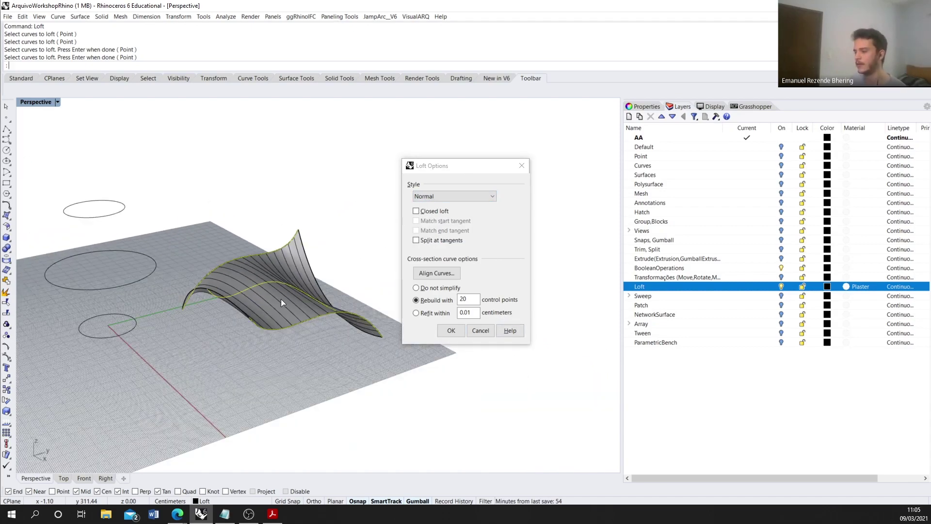
right_drag(281, 298, 450, 302)
right_drag(203, 318, 298, 296)
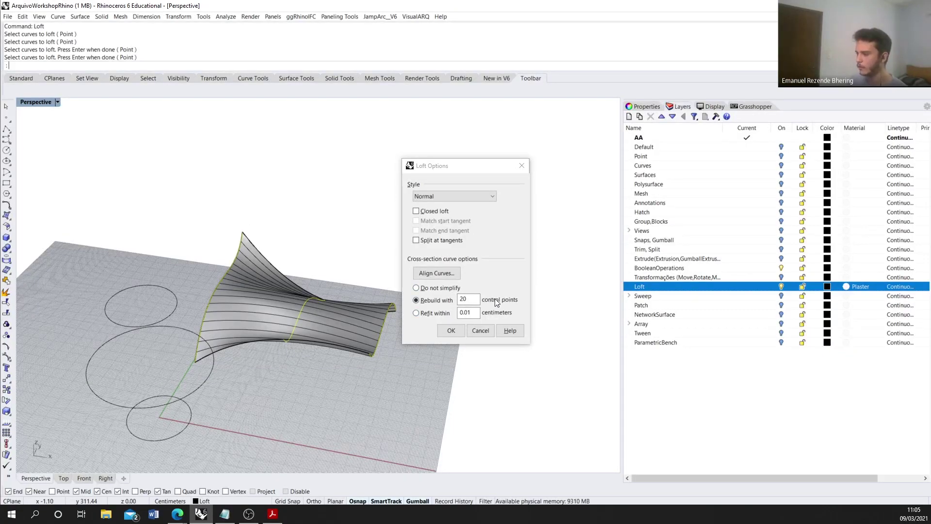
Step: Rebuild the loft's cross-section curves with 5 control points and create the surface
click(451, 299)
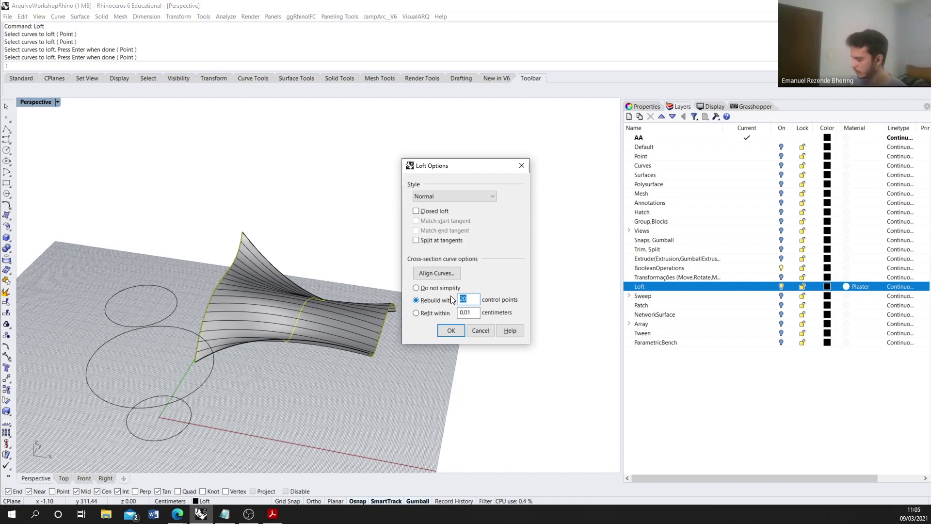
click(477, 313)
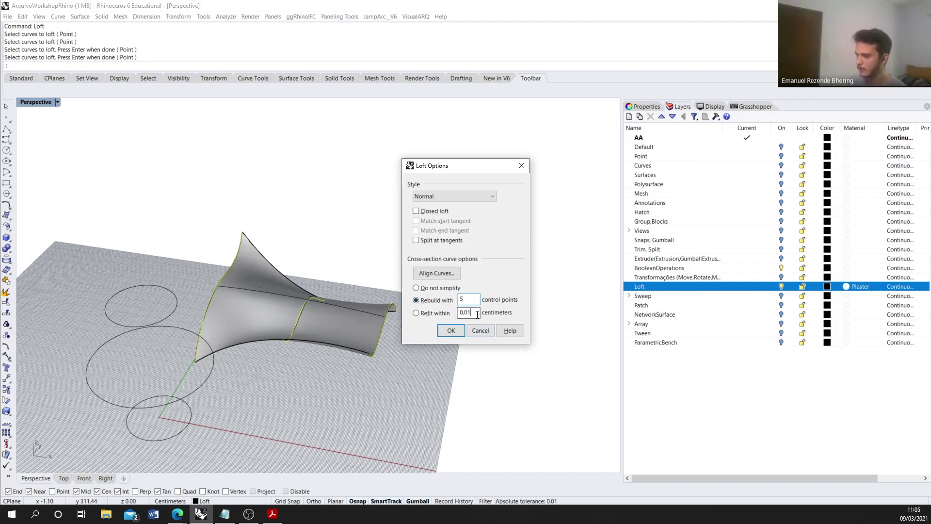
right_drag(270, 348, 269, 245)
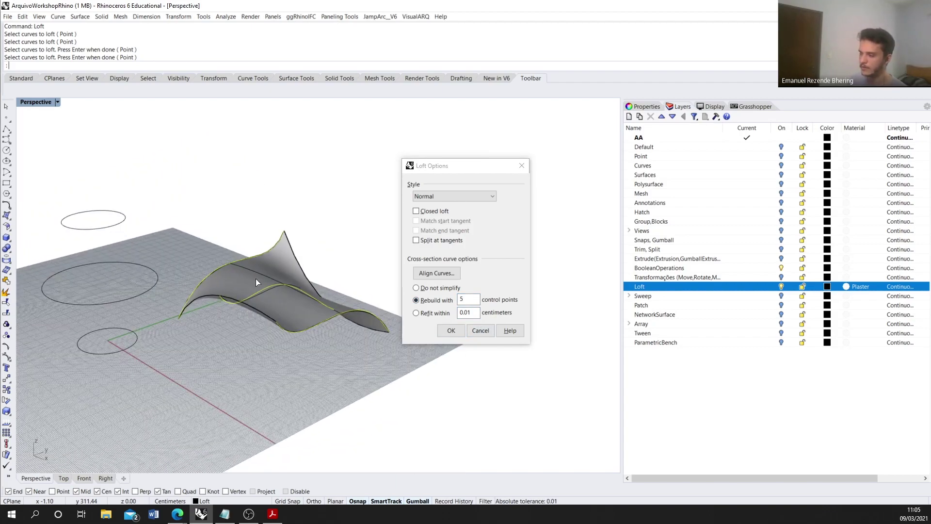
click(453, 330)
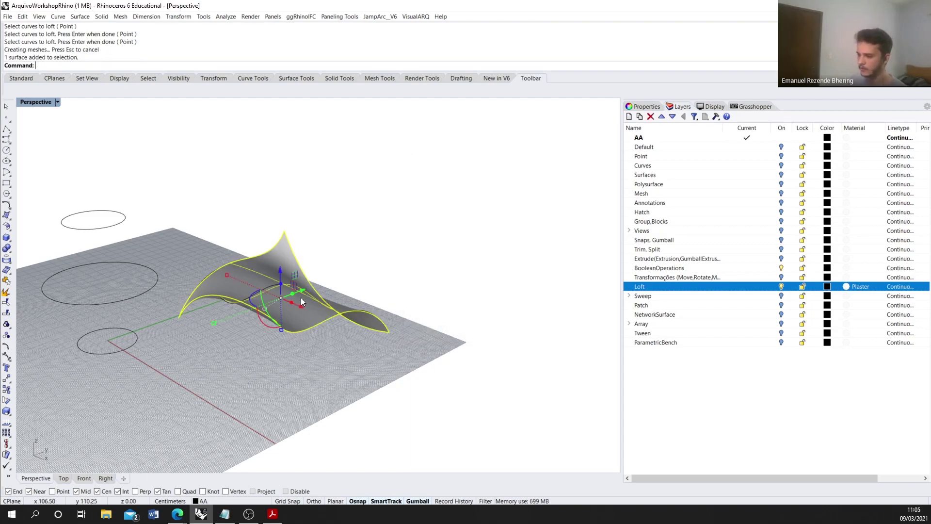
Step: Turn on the lofted surface's control points with PointsOn and inspect them from above and the side
text(Po)
key(Down)
key(Down)
key(Down)
key(Down)
key(Down)
key(Down)
key(Down)
key(Down)
key(Down)
key(Down)
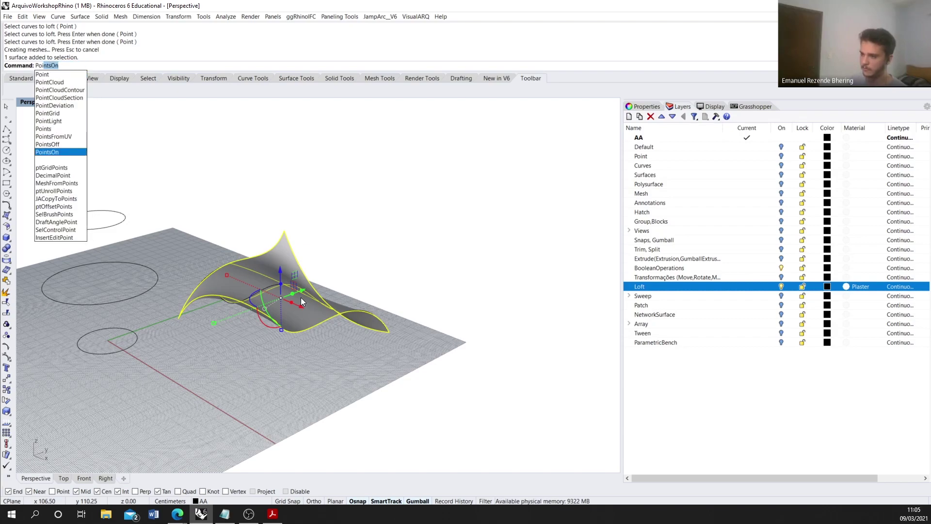
key(Return)
right_drag(301, 298, 239, 358)
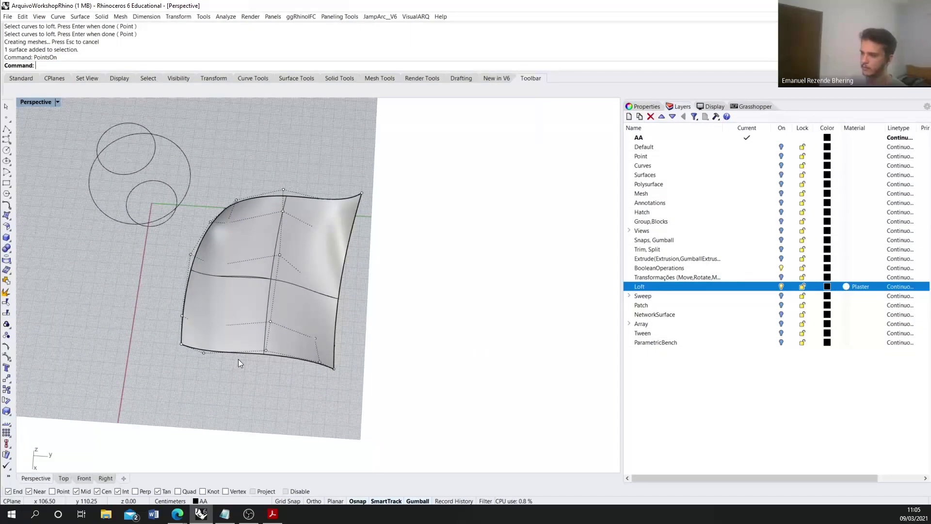
right_drag(212, 299, 216, 222)
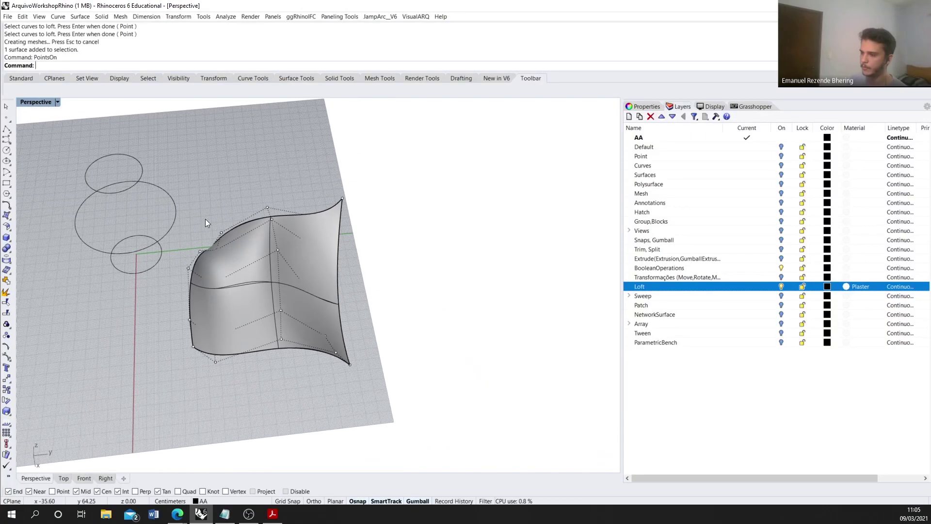
right_drag(182, 351, 248, 324)
Step: Undo the loft through the three open curves
key(ctrl+z)
scroll(372, 281, down, 3)
scroll(247, 325, up, 3)
scroll(249, 319, down, 2)
right_drag(239, 282, 243, 290)
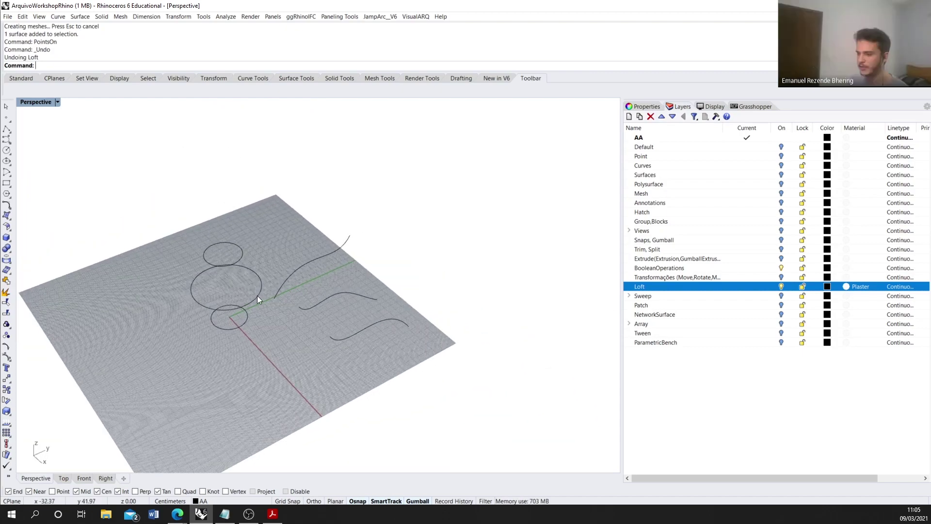
Step: Start a loft through the three stacked circles, selecting them in order from the lowest to the highest
right_drag(239, 325, 359, 253)
right_drag(286, 276, 194, 278)
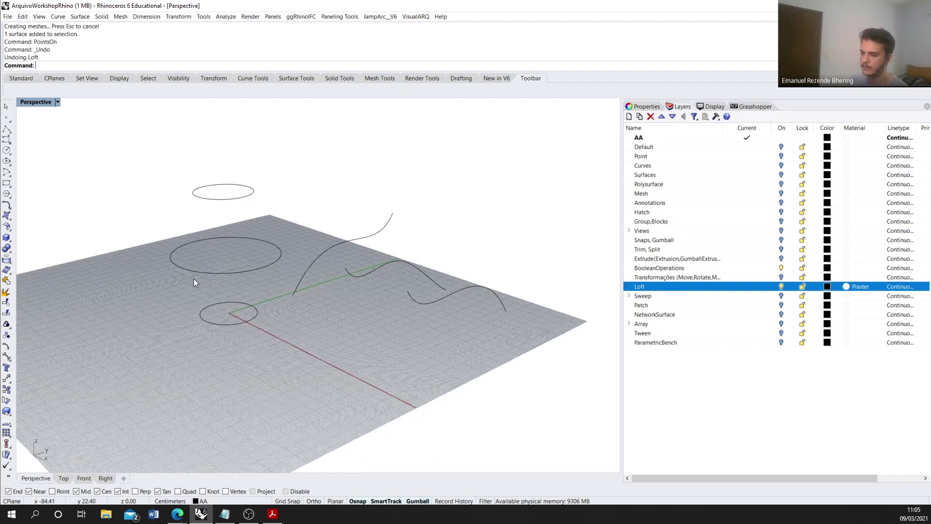
click(249, 321)
shift+click(272, 264)
shift+click(254, 195)
text(loft)
key(Return)
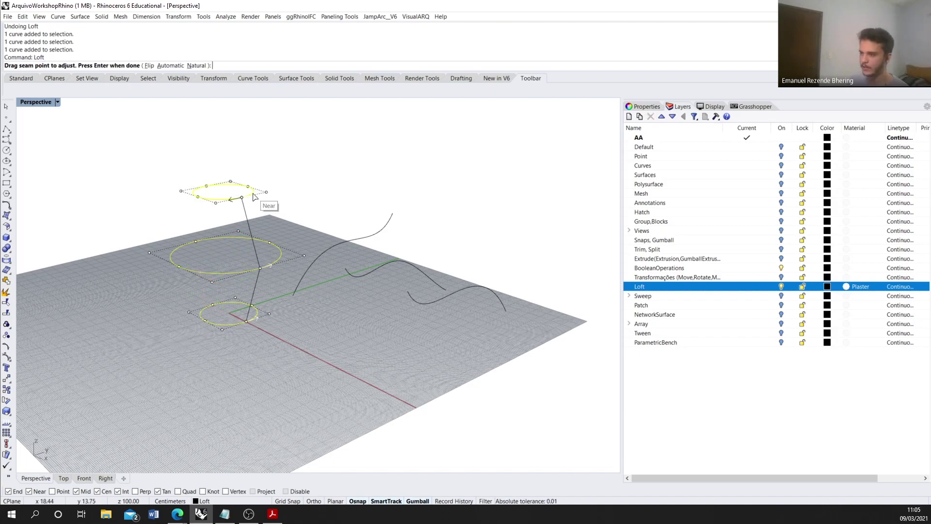
Step: Inspect the seam points of the three circles from several sides and accept them to preview the loft
scroll(257, 228, up, 5)
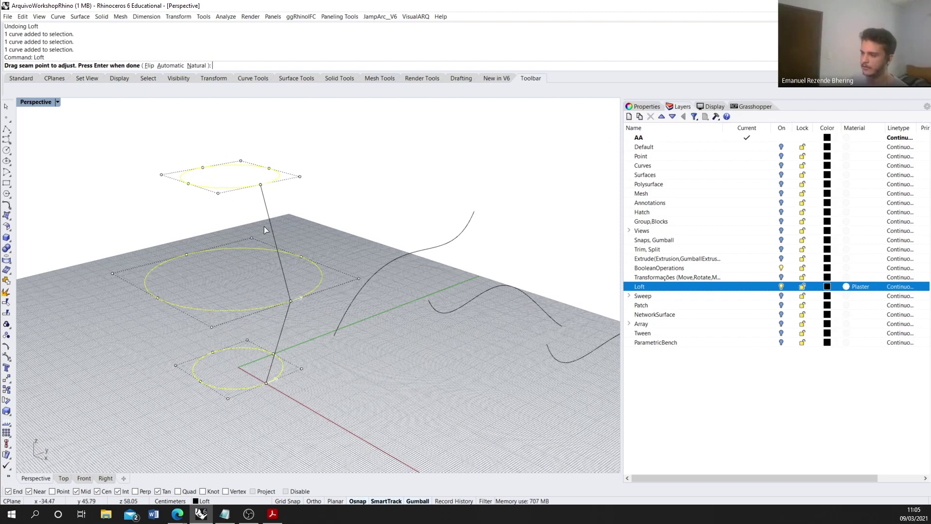
right_drag(272, 265, 277, 265)
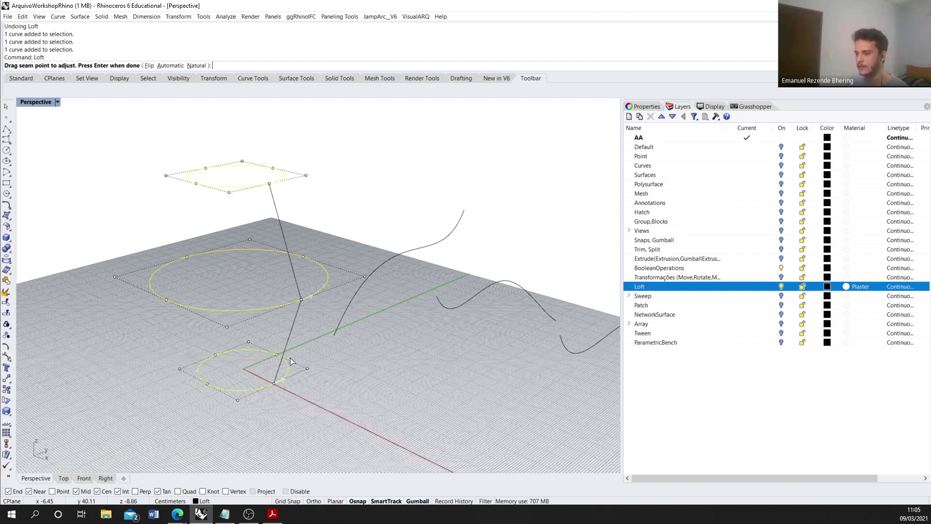
right_drag(290, 327, 223, 167)
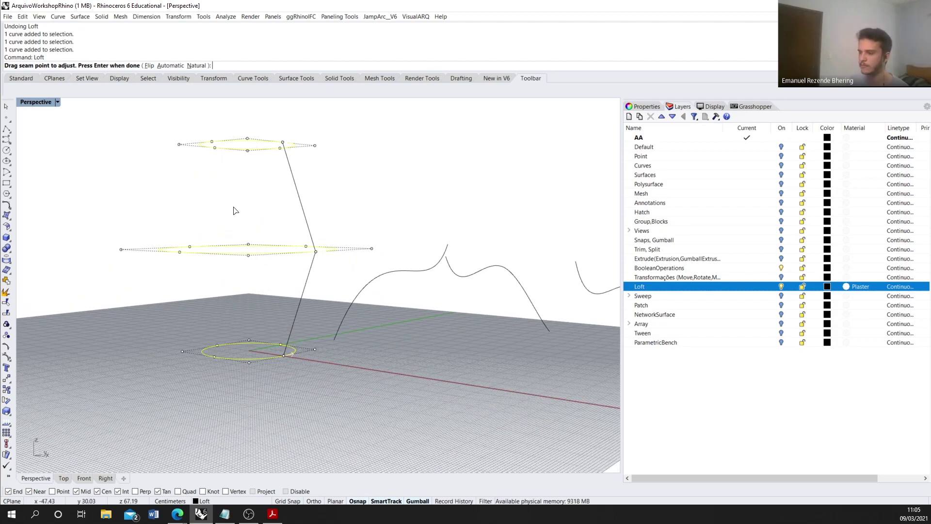
right_drag(275, 217, 264, 235)
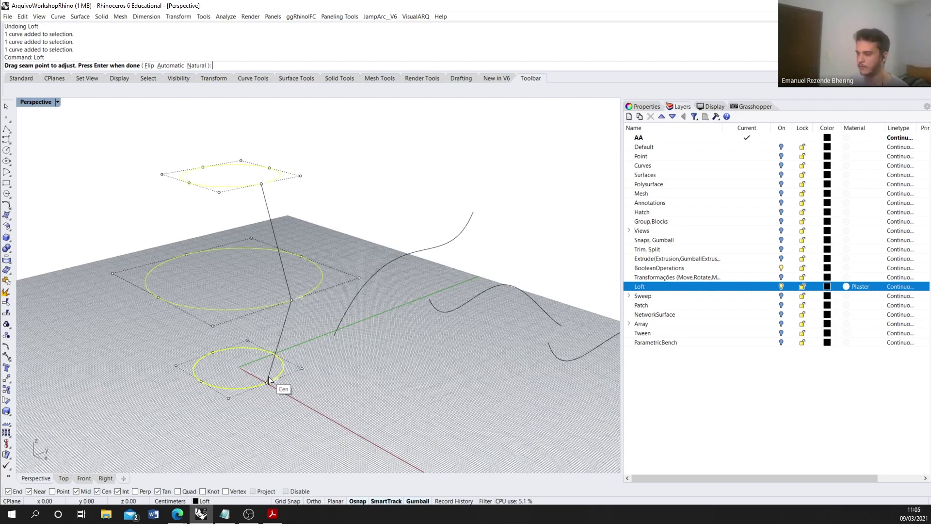
click(292, 300)
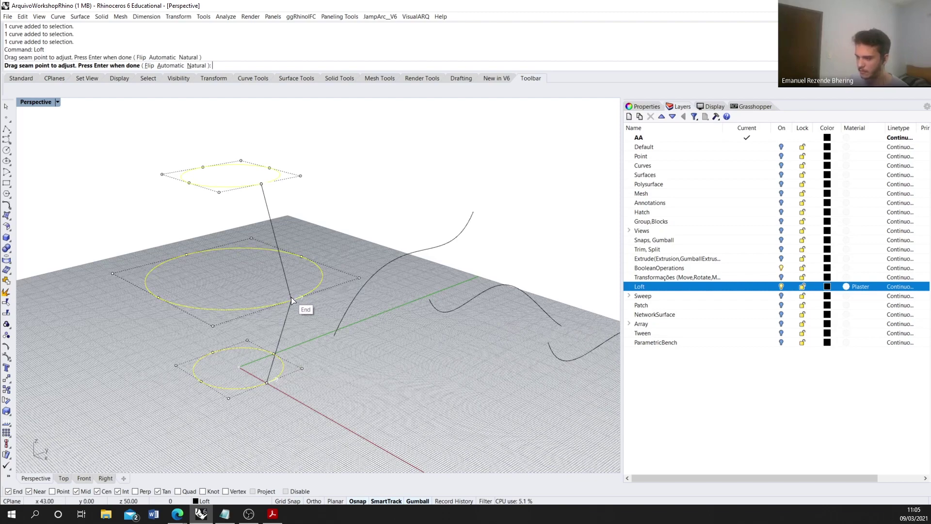
key(Return)
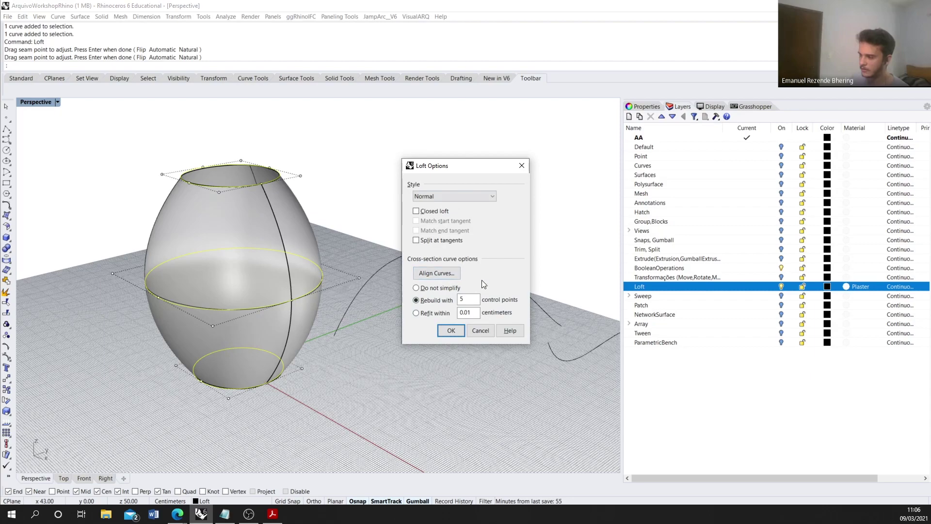
Step: Reverse the middle circle with the loft's Align Curves option and inspect the preview from several sides
click(430, 272)
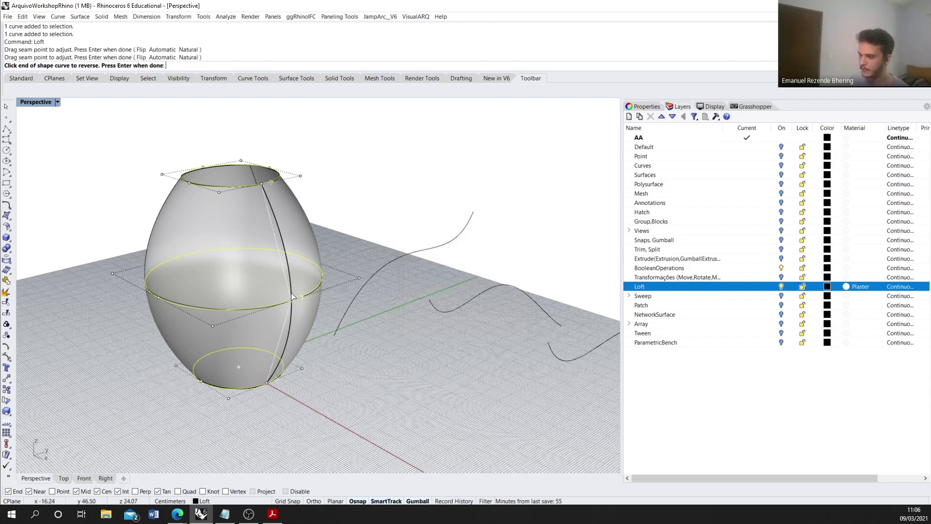
click(288, 296)
right_drag(249, 299, 250, 167)
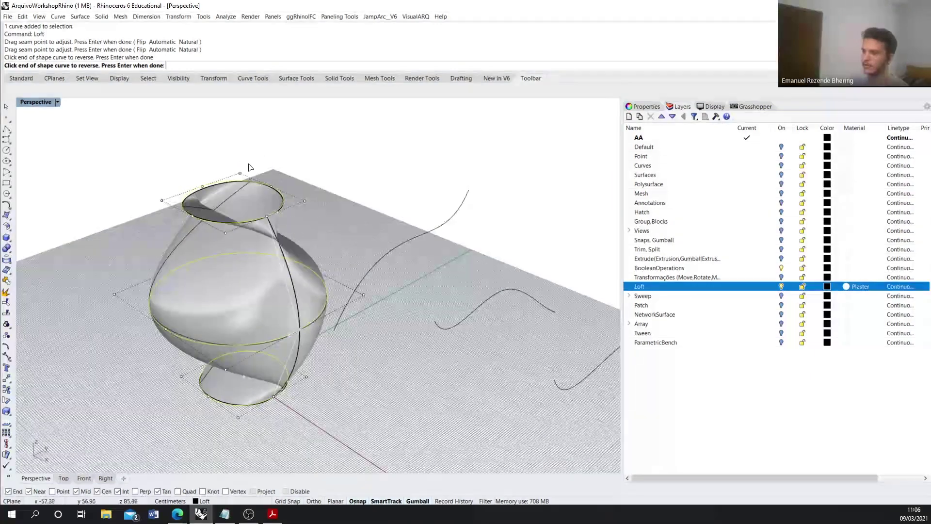
mouse_move(246, 291)
right_down()
mouse_move(244, 222)
mouse_move(254, 278)
right_up()
right_drag(252, 243, 239, 262)
mouse_move(249, 167)
right_down()
mouse_move(236, 225)
mouse_move(234, 174)
right_up()
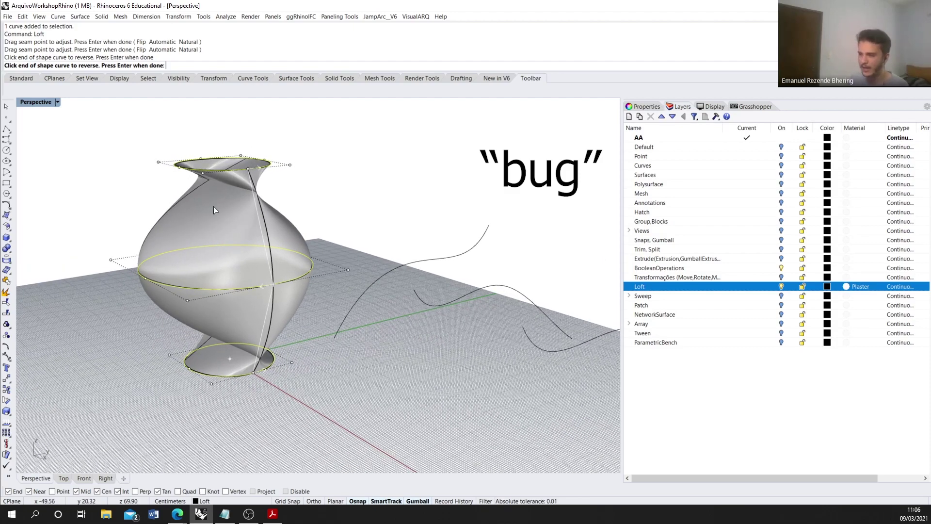
right_drag(215, 209, 233, 138)
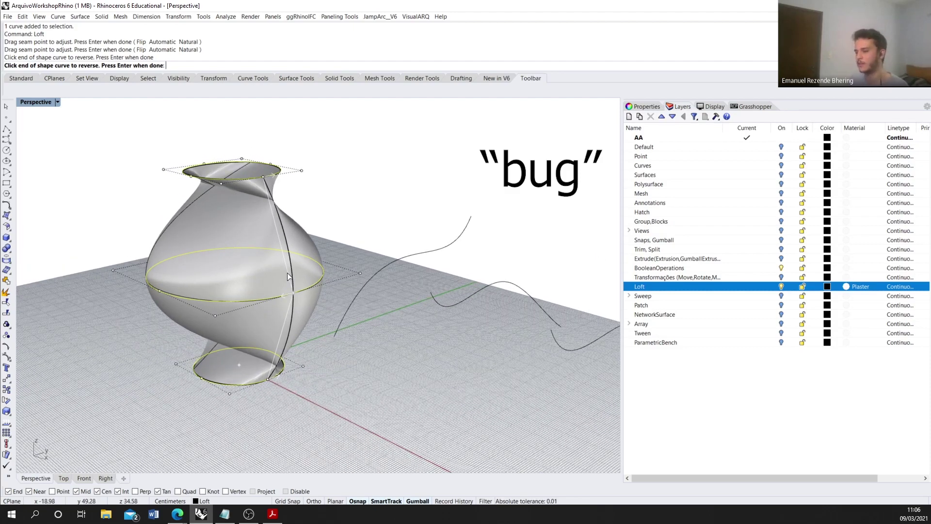
key(Return)
Step: Reverse the top and bottom circles with Align Curves to match the middle circle's direction
click(436, 272)
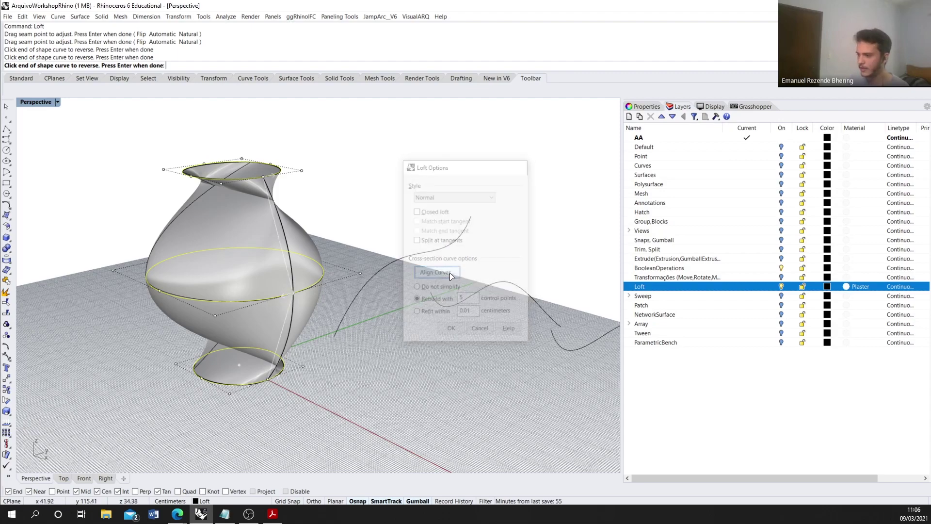
key(Return)
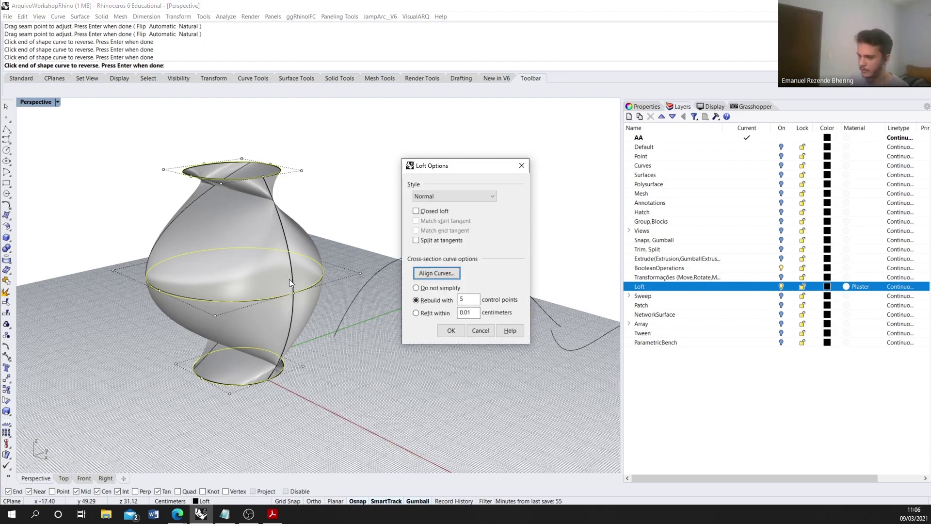
click(441, 277)
click(262, 180)
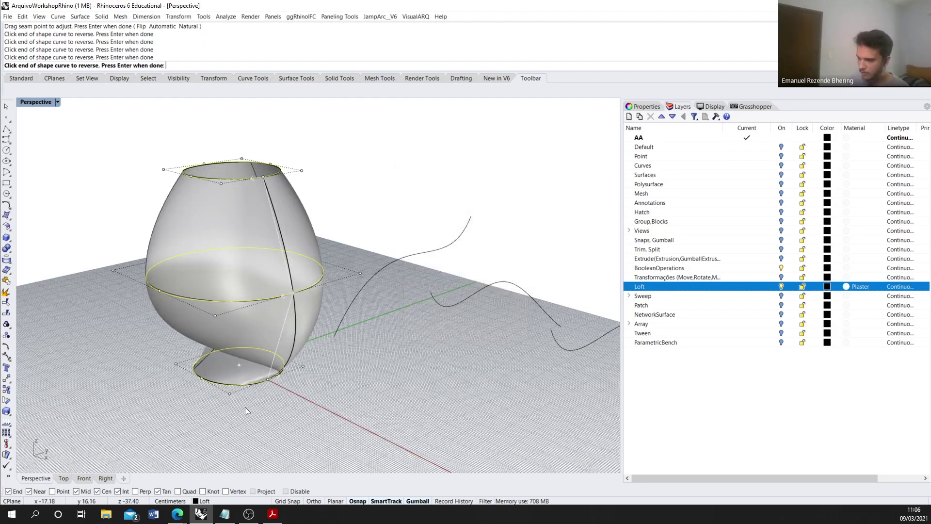
click(267, 384)
right_drag(168, 386, 246, 272)
key(Return)
Step: Cancel the loft through the three circles
click(603, 190)
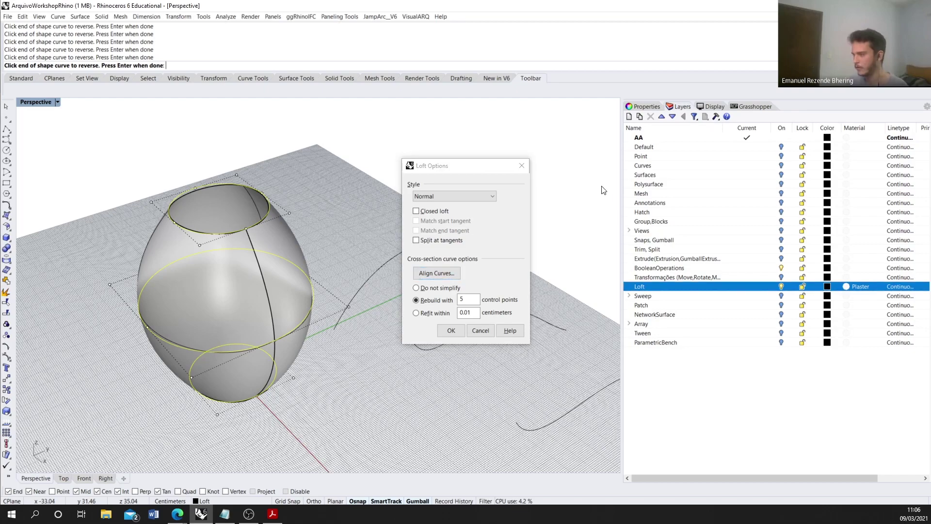
click(522, 166)
scroll(281, 238, down, 3)
key(Escape)
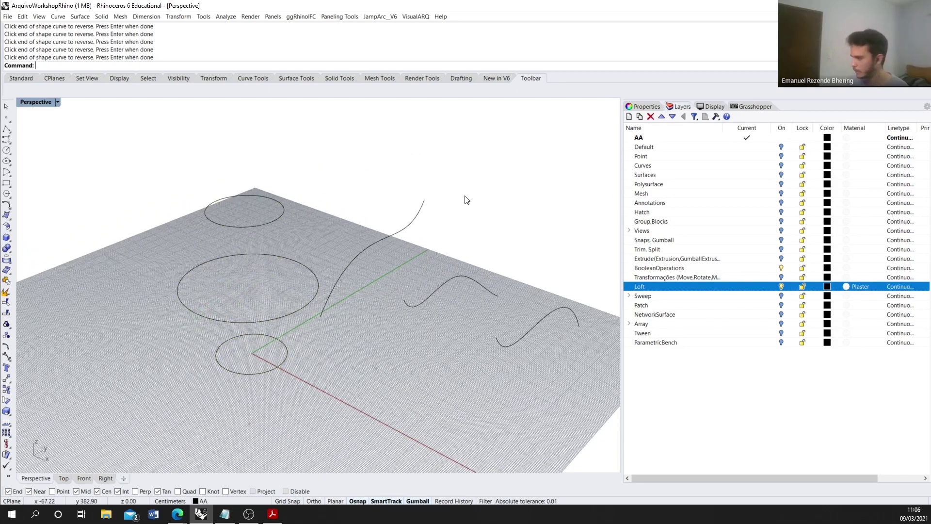
Step: Hide the Loft layer and show the Sweep layer
scroll(494, 194, down, 2)
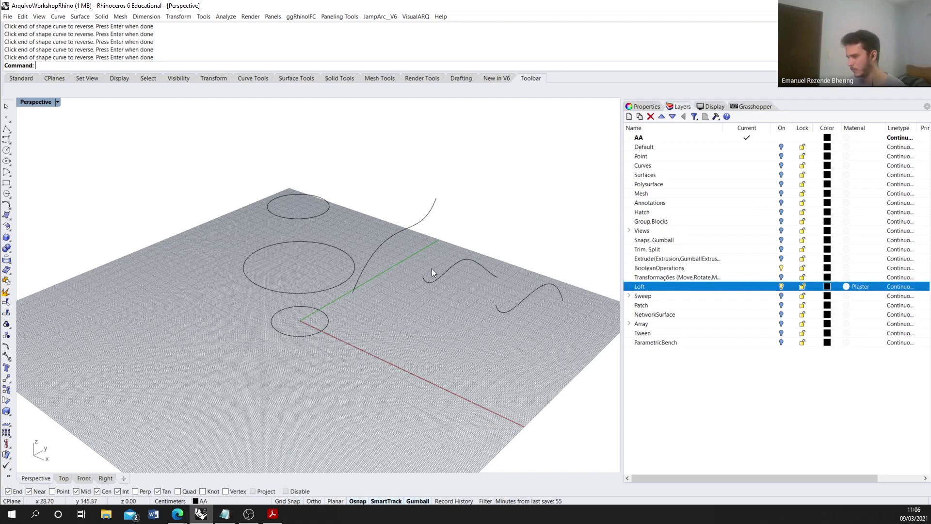
scroll(432, 268, down, 2)
click(781, 282)
click(782, 295)
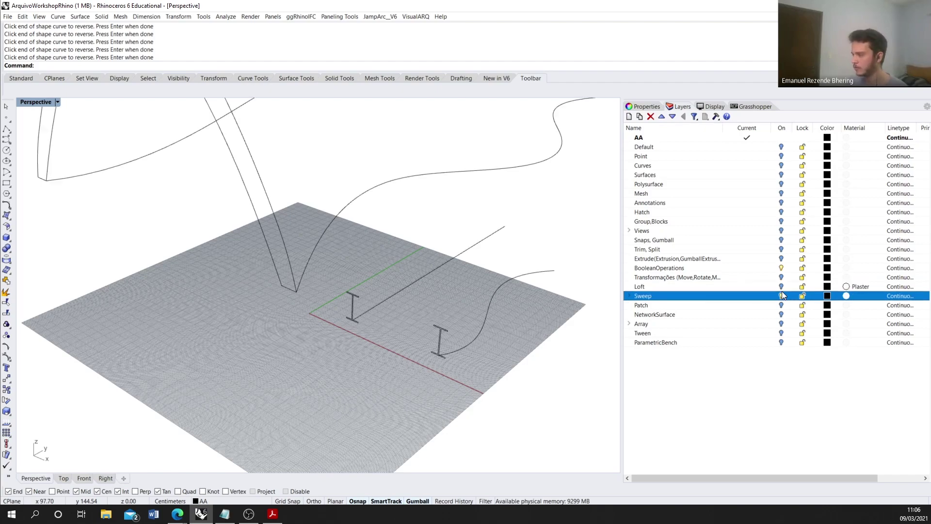
Step: Examine the rails and I-shaped profiles on the Sweep layer from far and near
scroll(449, 301, down, 4)
scroll(427, 330, up, 5)
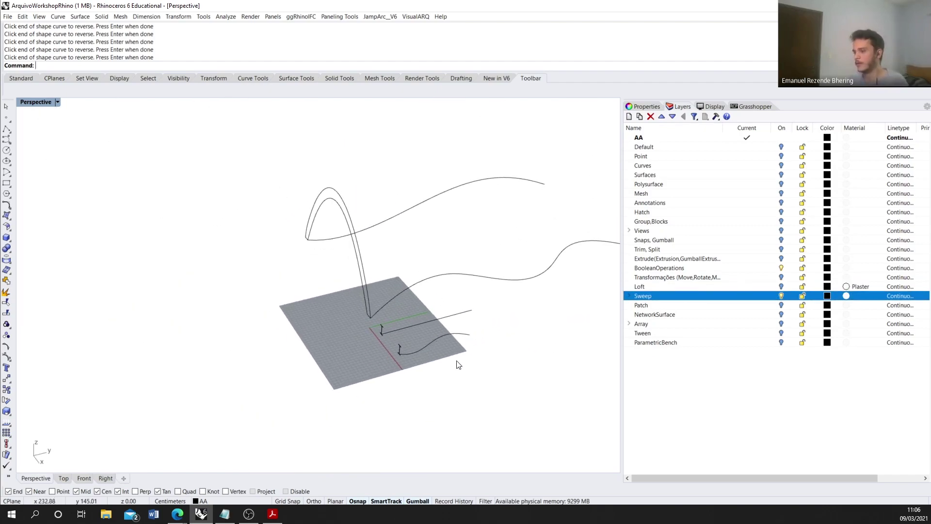
scroll(432, 342, down, 2)
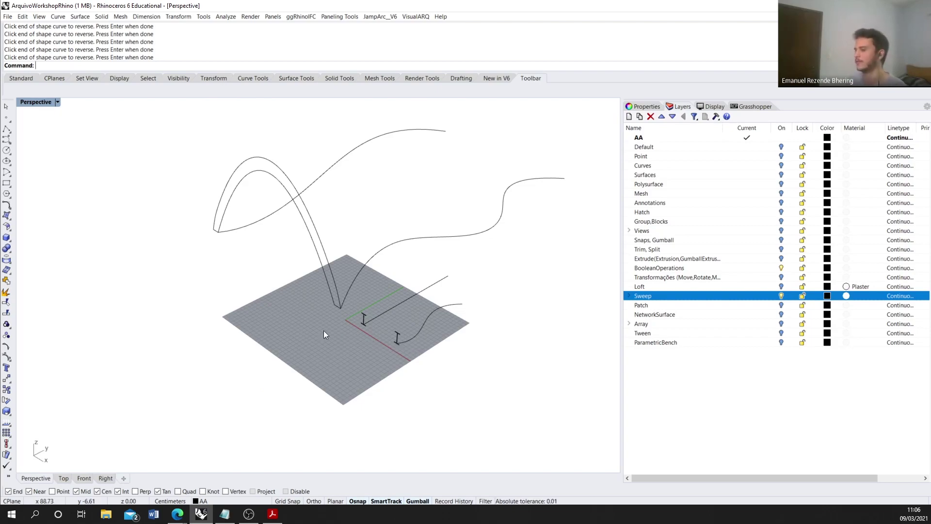
scroll(319, 327, up, 2)
mouse_move(319, 327)
right_down()
mouse_move(353, 310)
mouse_move(474, 314)
mouse_move(336, 329)
right_up()
scroll(384, 304, up, 5)
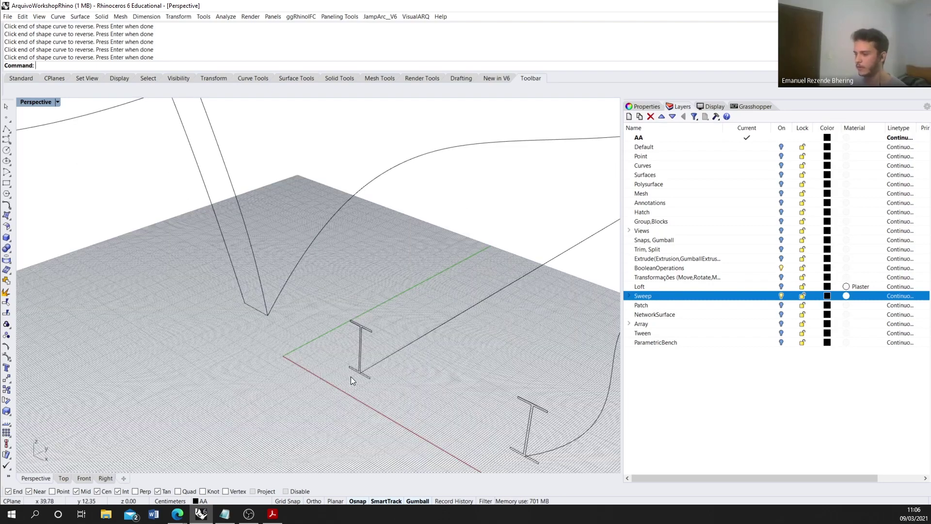
scroll(350, 377, down, 3)
scroll(382, 362, up, 3)
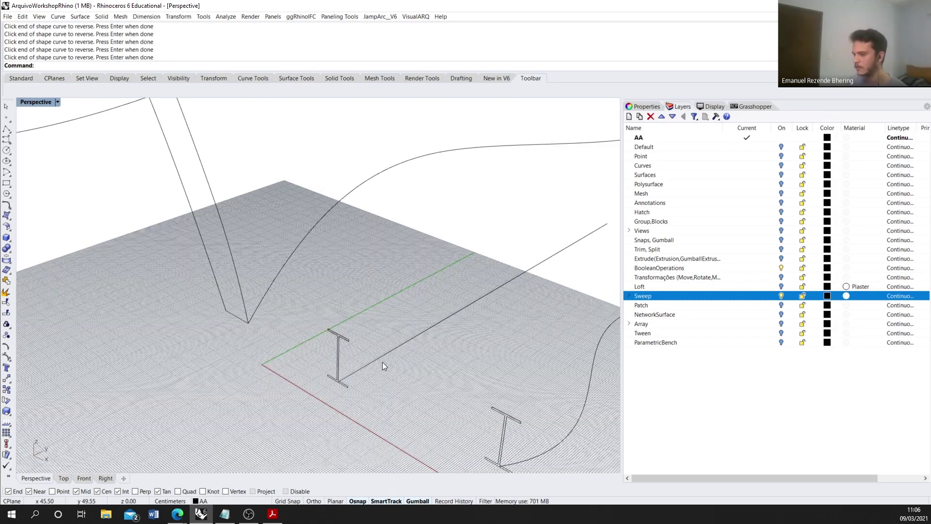
scroll(383, 364, down, 1)
scroll(412, 330, up, 4)
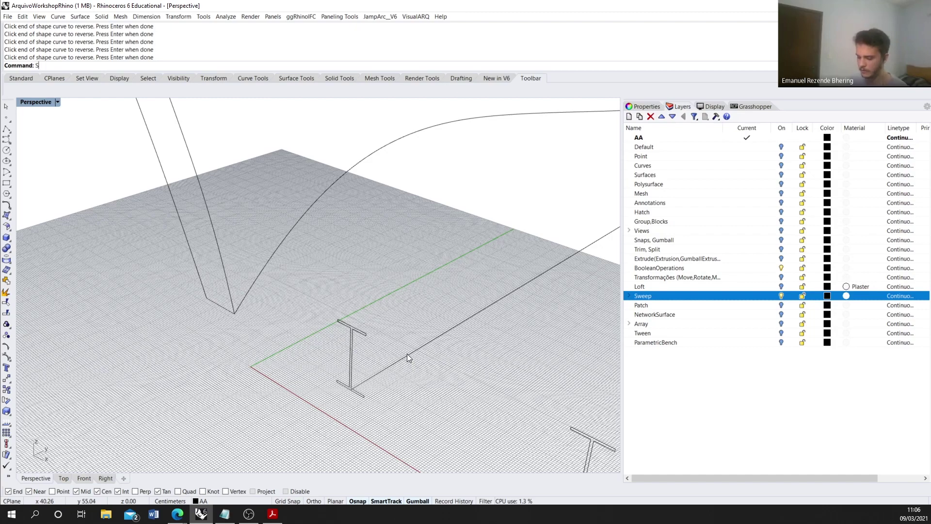
Step: Start Sweep1 with the straight line as rail and its I-shaped profile as cross section, accepting the seam point
text(weep1)
key(Return)
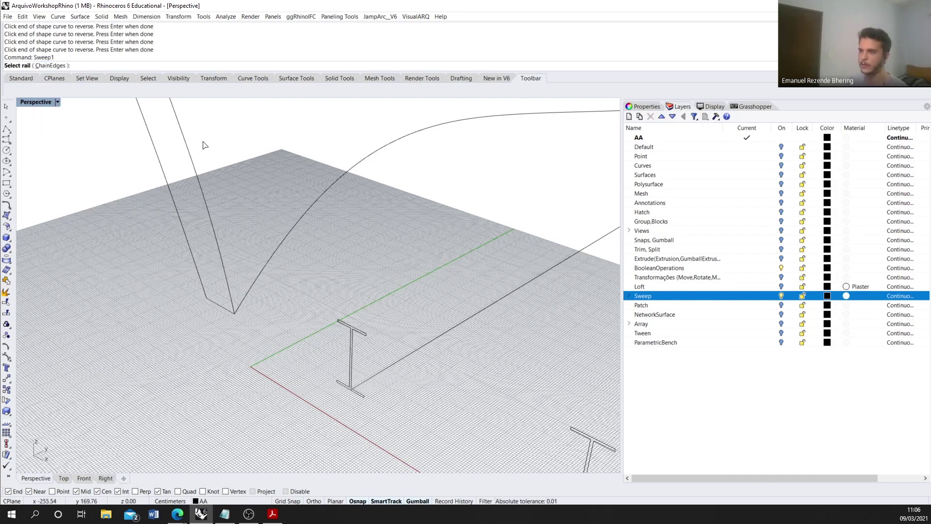
scroll(333, 281, down, 2)
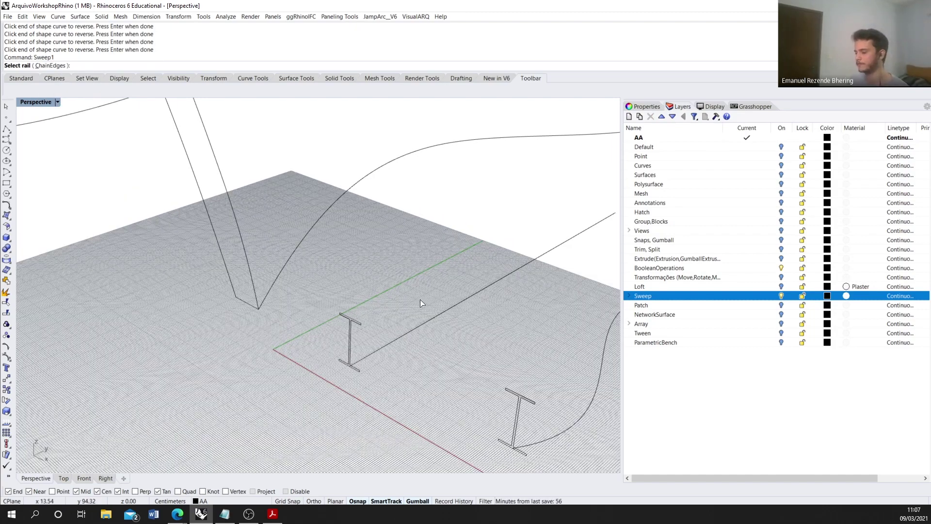
scroll(272, 257, down, 2)
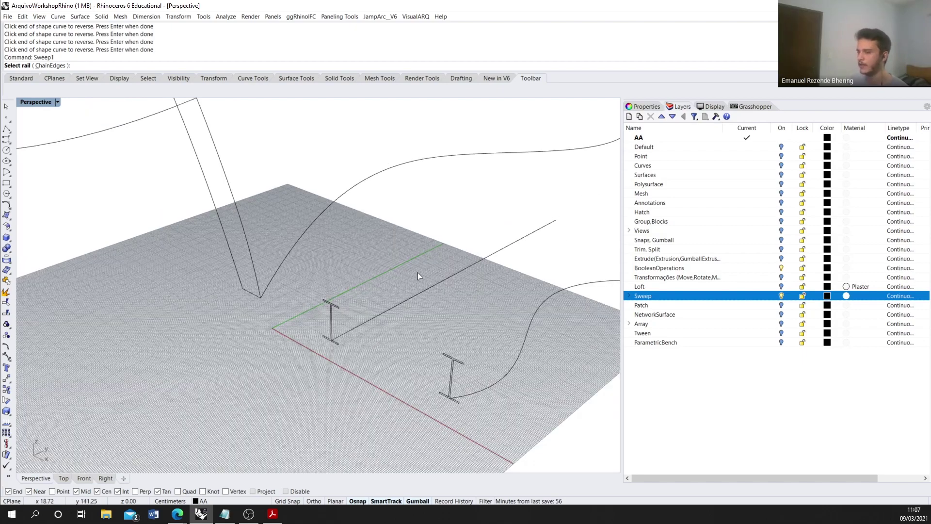
click(427, 290)
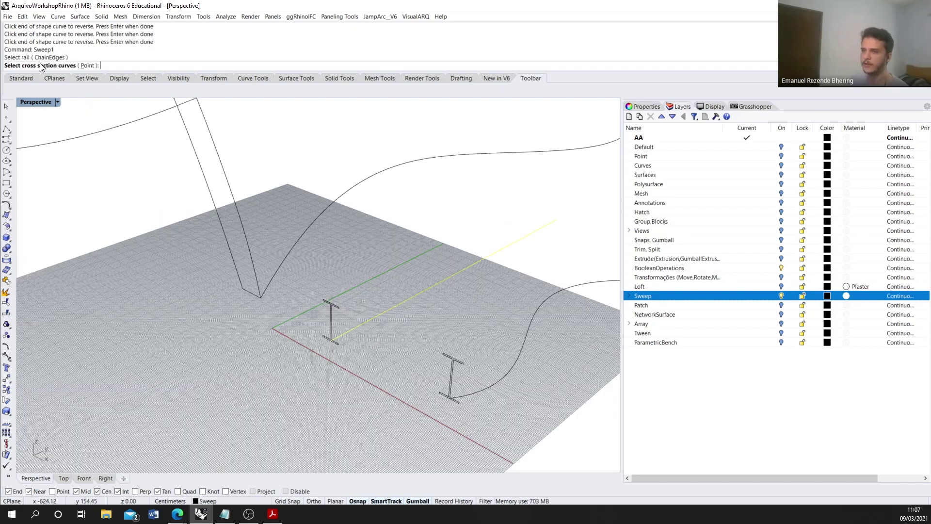
scroll(330, 335, up, 2)
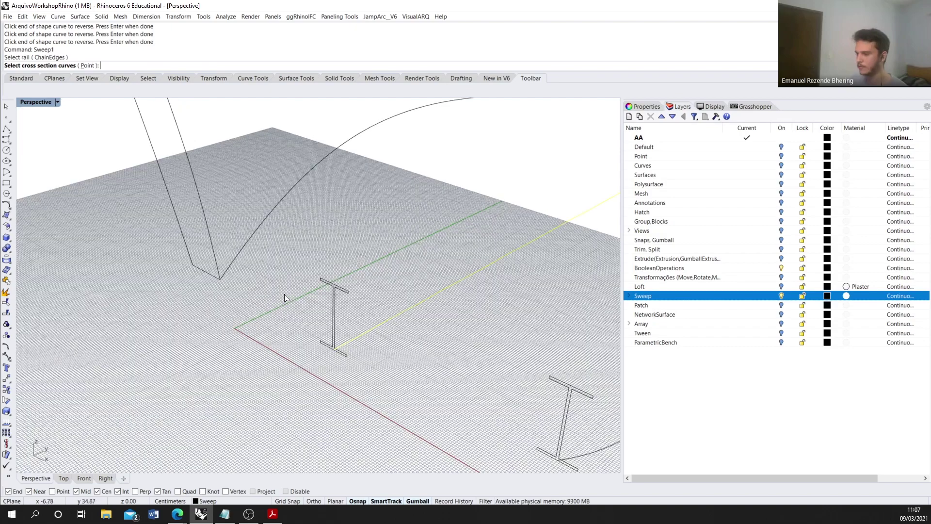
scroll(307, 358, down, 2)
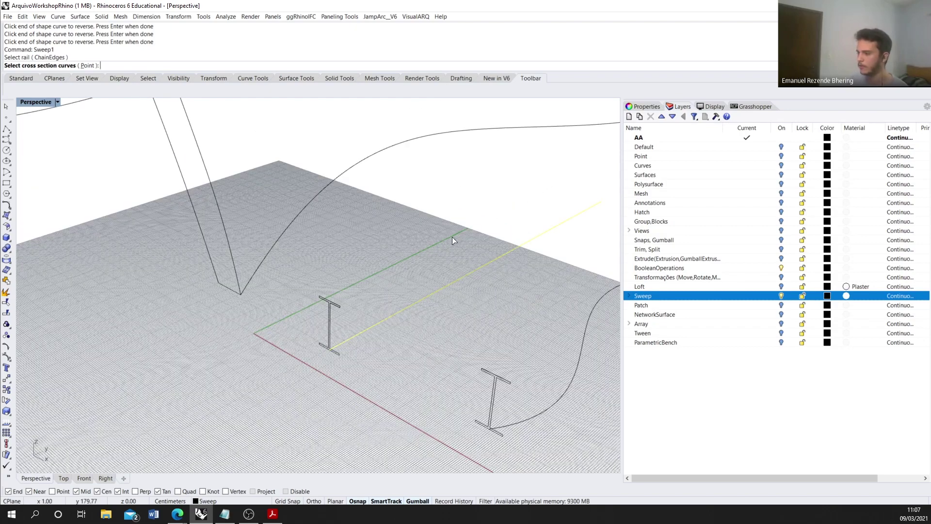
click(332, 322)
key(Return)
key(Return)
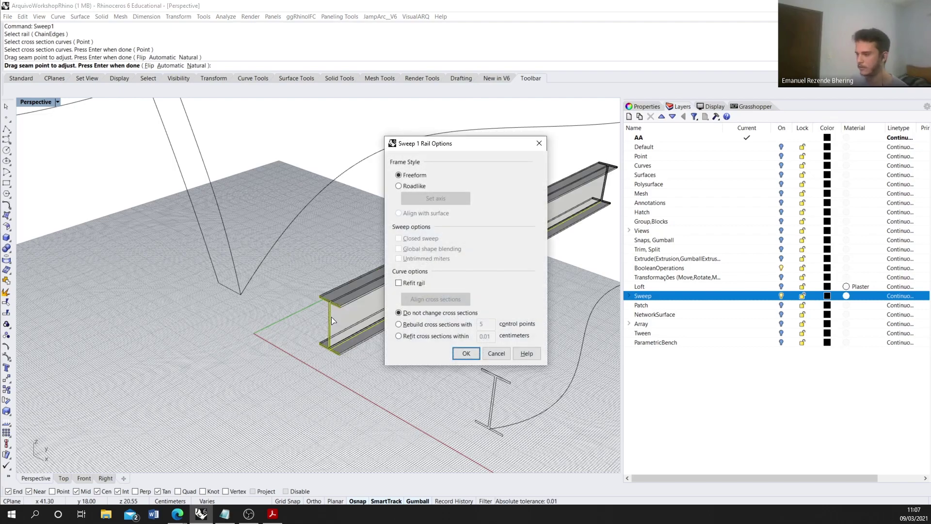
Step: Create the straight beam with the Freeform frame style and unchanged cross sections, and inspect it from the profile end
drag(450, 148, 91, 230)
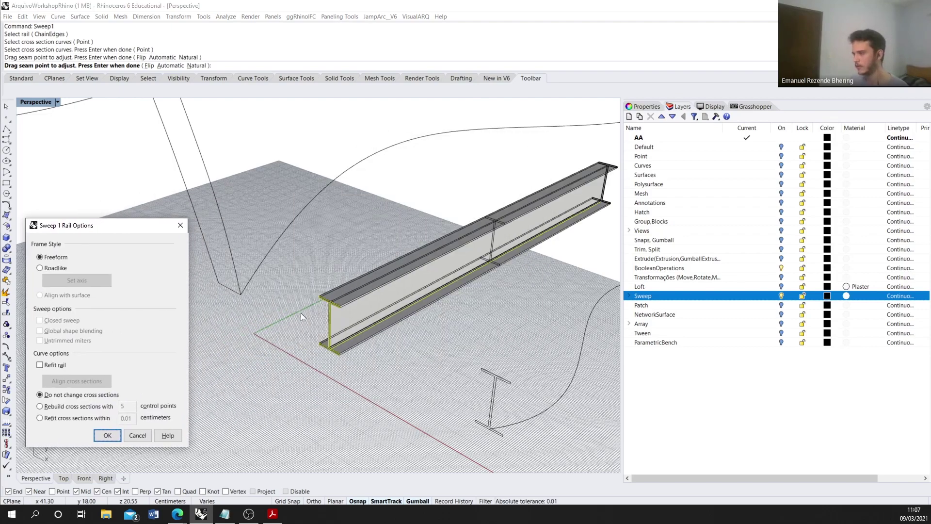
scroll(301, 312, down, 2)
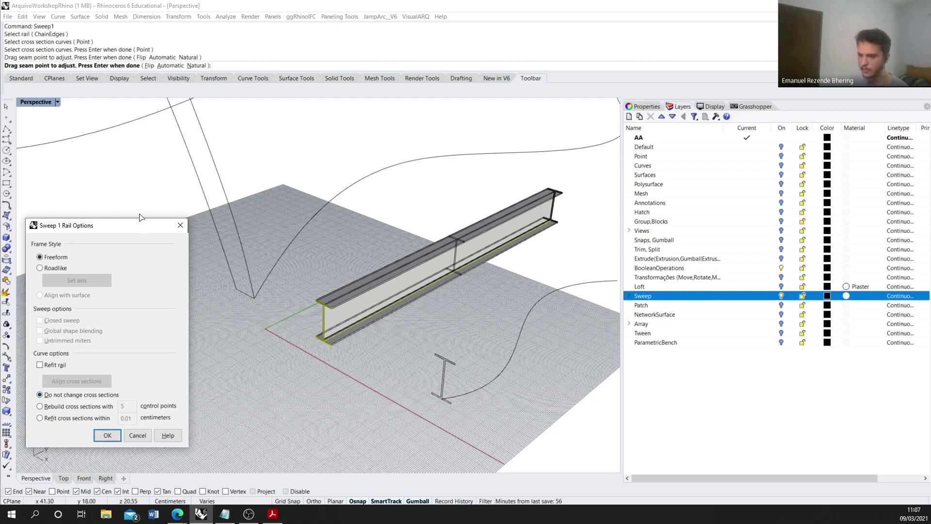
drag(125, 232, 169, 198)
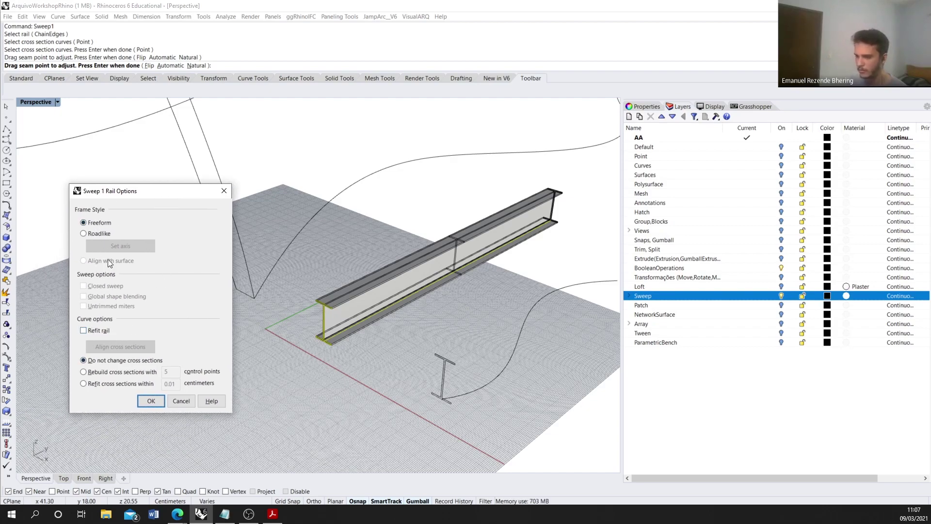
click(142, 403)
scroll(231, 339, down, 5)
scroll(384, 319, up, 5)
right_drag(383, 320, 446, 291)
scroll(318, 348, up, 5)
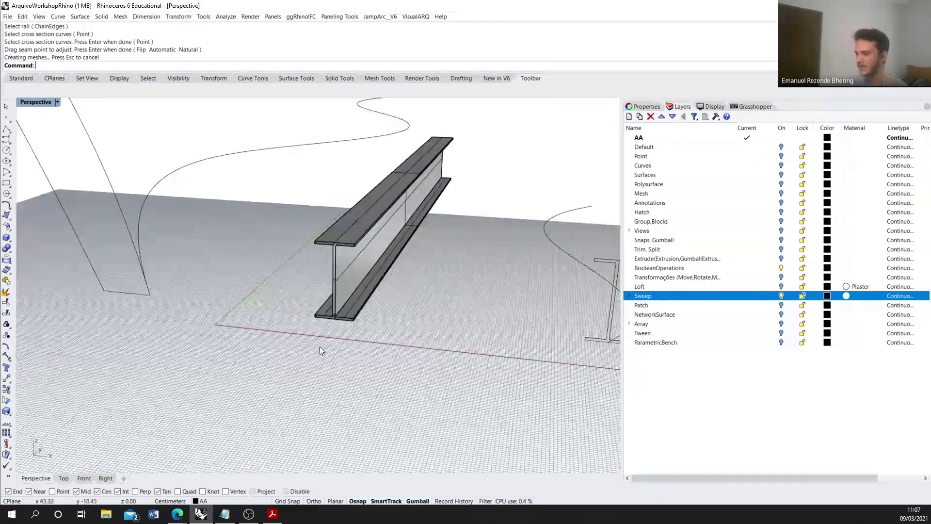
Step: Inspect the open ends of the straight I-shaped beam and close them with the Cap command
scroll(336, 300, up, 4)
right_drag(185, 438, 391, 293)
scroll(286, 227, up, 6)
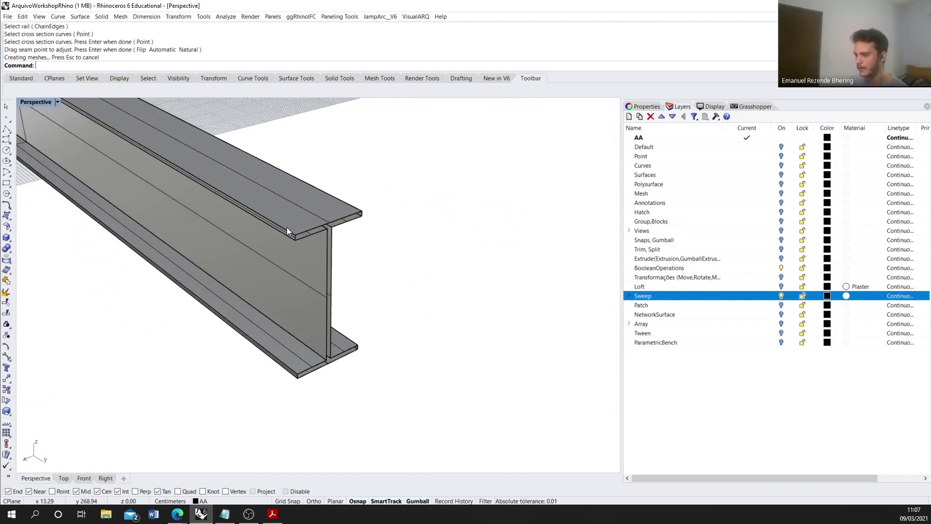
scroll(303, 389, down, 5)
right_drag(303, 389, 365, 329)
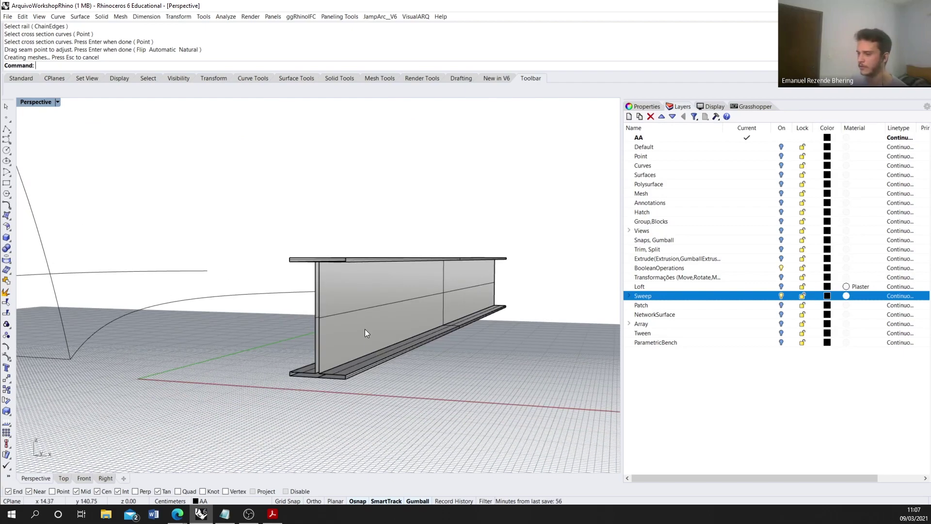
right_drag(334, 275, 319, 240)
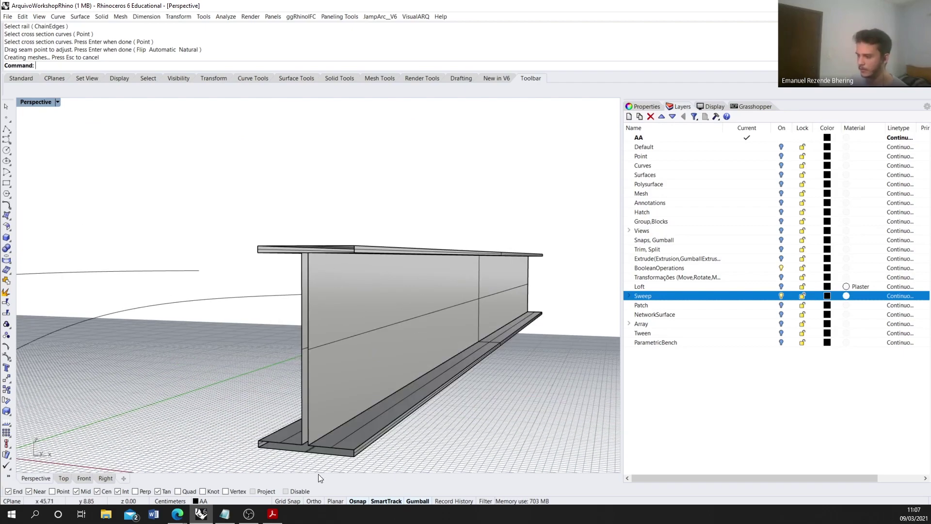
scroll(299, 339, down, 4)
click(356, 336)
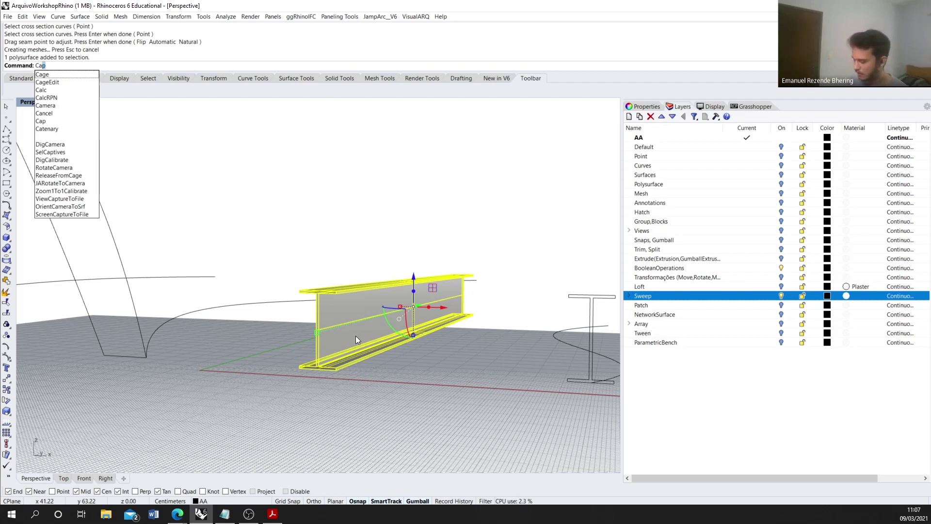
key(Return)
click(467, 247)
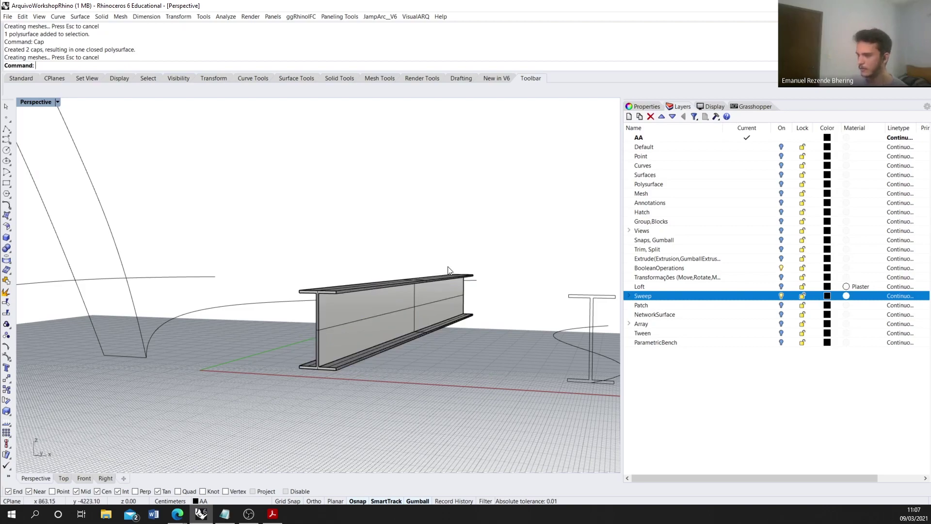
Step: Check the capped straight beam's object type in its properties, and deselect it
click(433, 287)
click(656, 107)
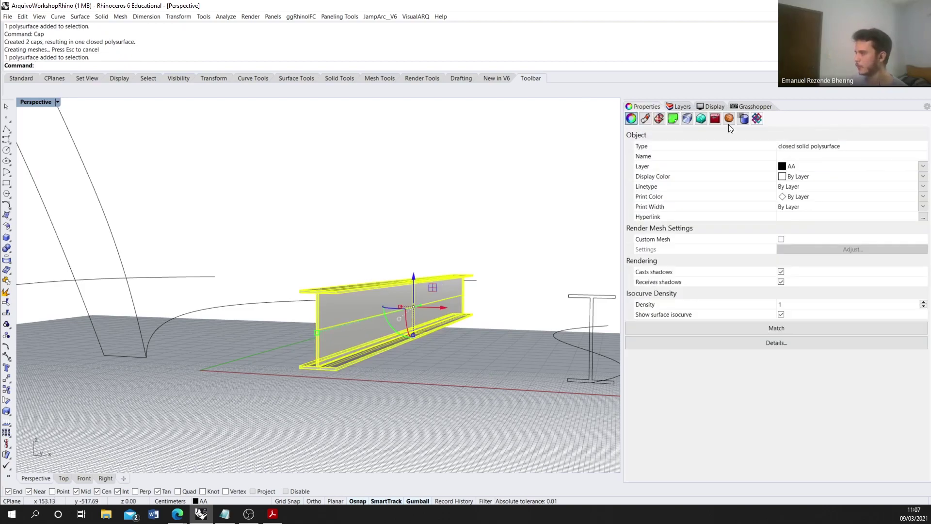
click(395, 155)
Step: Examine the S-curved rail and its I-shaped profile beside the straight beam from far and near
right_drag(395, 156, 365, 194)
scroll(365, 194, down, 5)
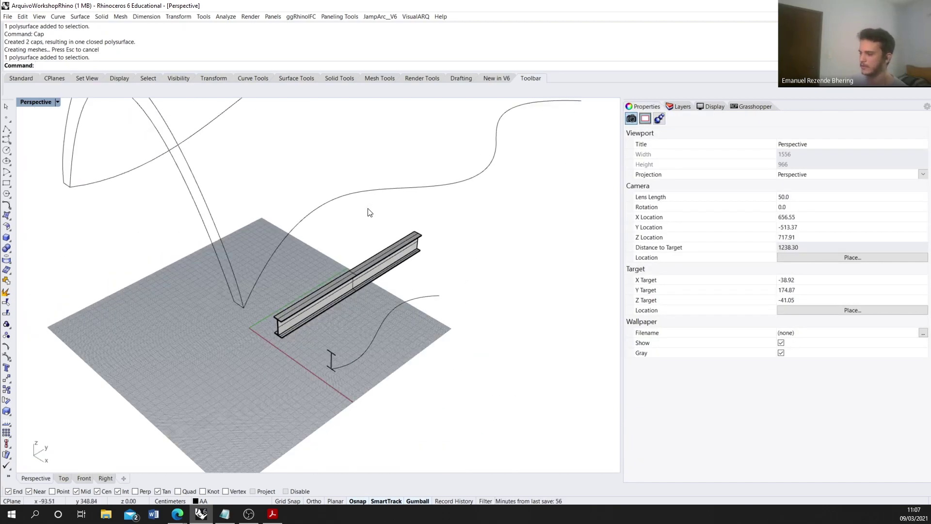
scroll(366, 331, up, 4)
right_drag(365, 331, 397, 300)
right_drag(430, 224, 408, 234)
scroll(310, 280, up, 2)
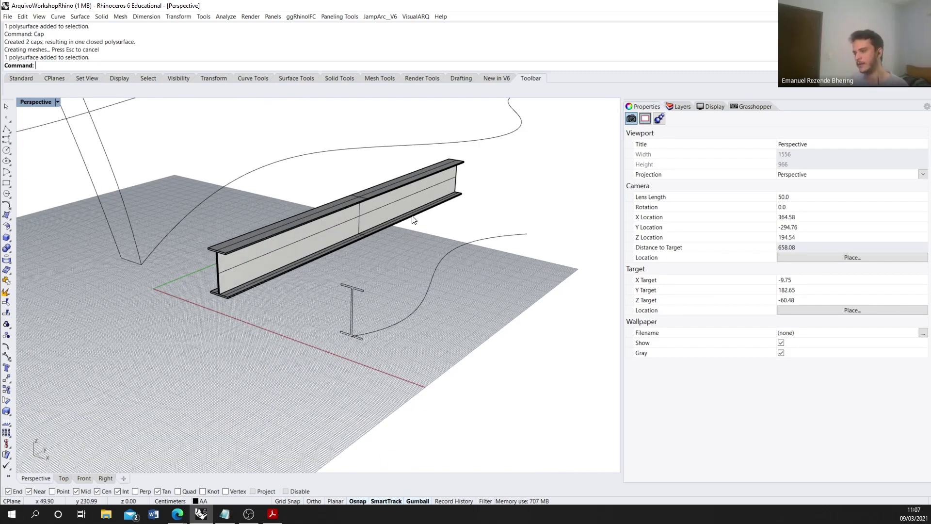
scroll(402, 362, down, 4)
right_drag(403, 304, 405, 278)
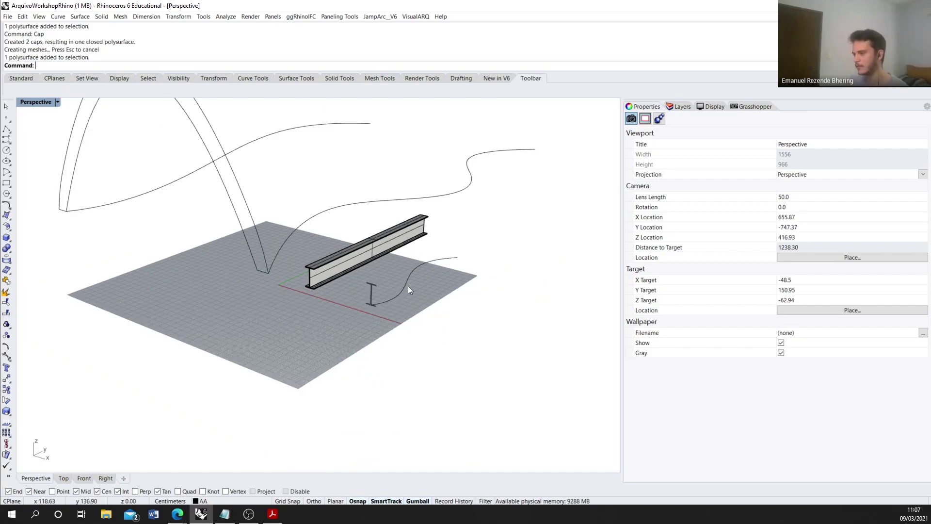
scroll(420, 269, up, 4)
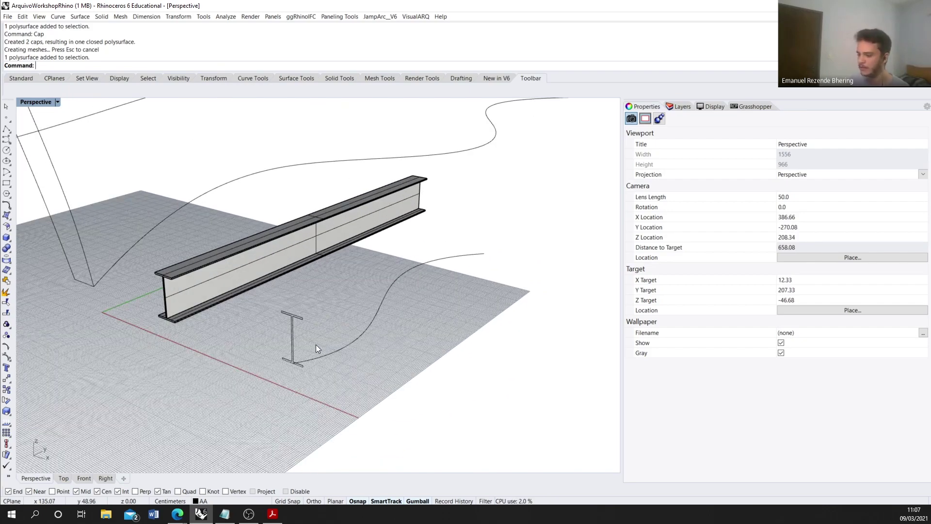
text(weep1)
key(Return)
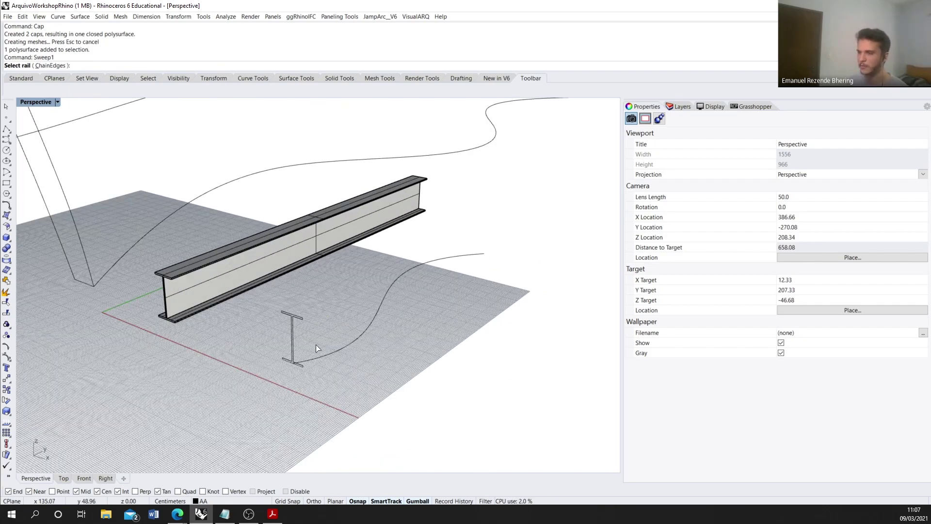
click(349, 346)
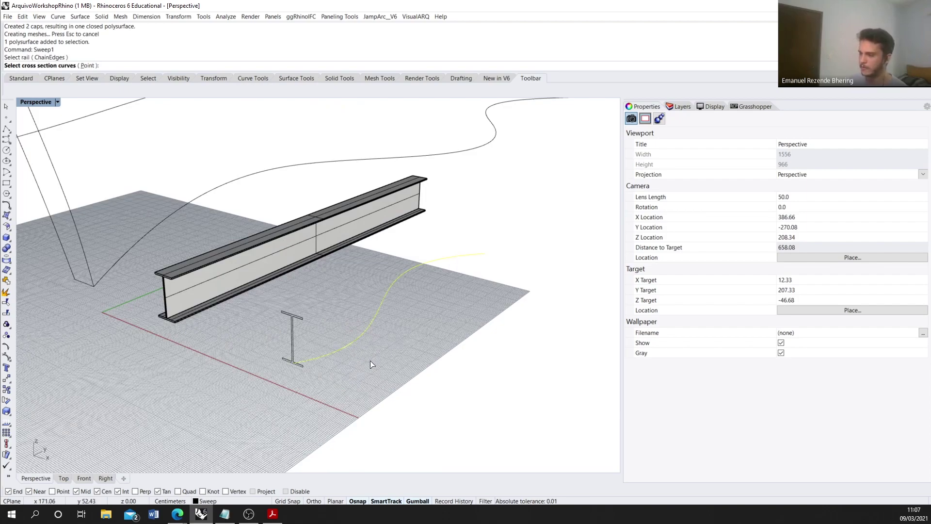
scroll(378, 311, up, 1)
key(Escape)
text(Swe)
key(Return)
click(298, 368)
key(Escape)
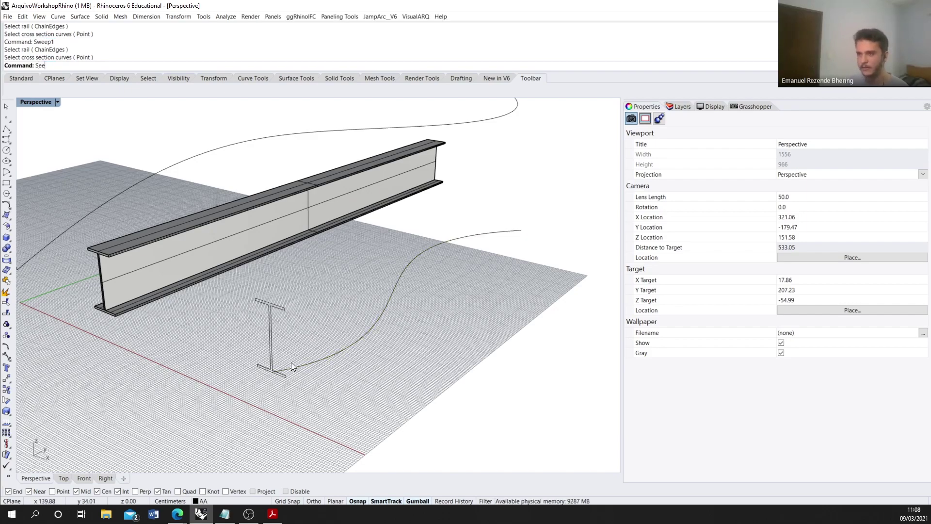
Step: Sweep the I-shaped profile along the S-curved rail with Sweep1, using the Freeform frame style and unchanged cross sections
key(BackSpace)
key(BackSpace)
text(weep1)
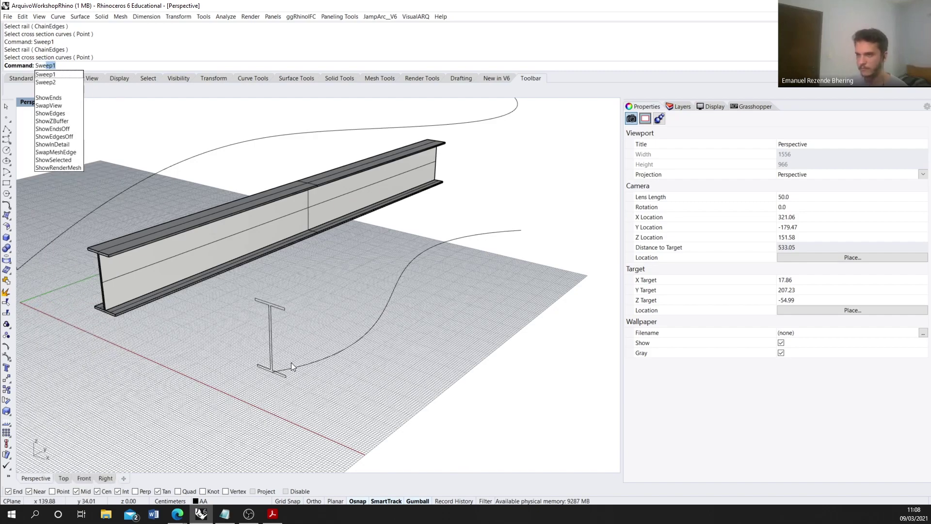
key(Return)
click(304, 364)
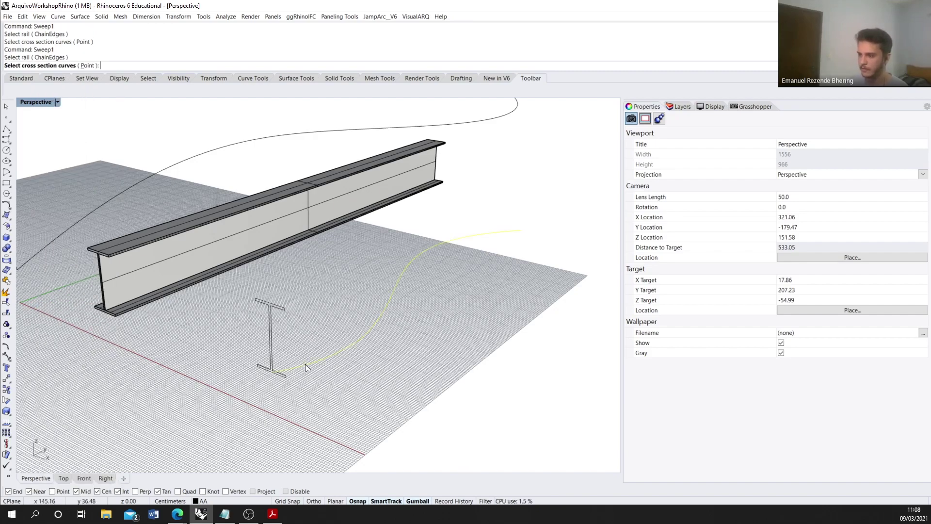
click(272, 342)
key(Return)
key(Return)
scroll(535, 287, up, 5)
scroll(342, 349, down, 5)
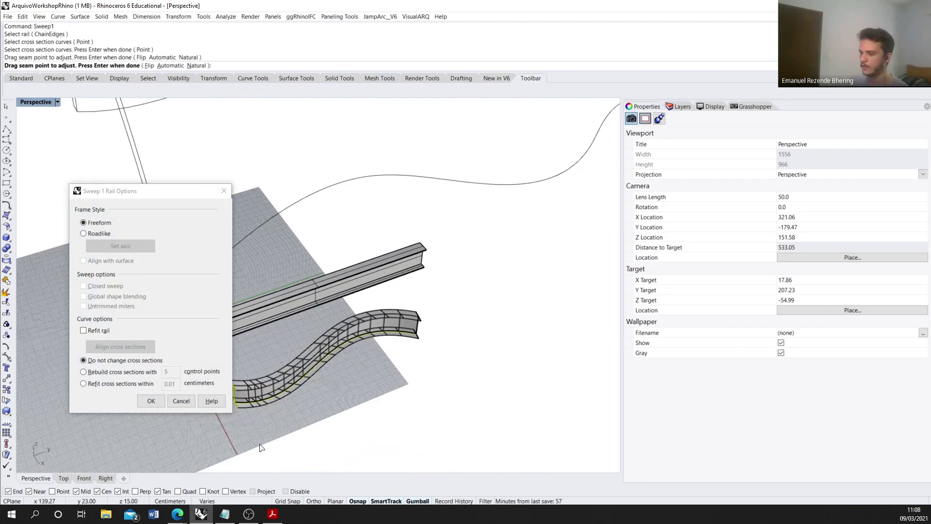
click(151, 401)
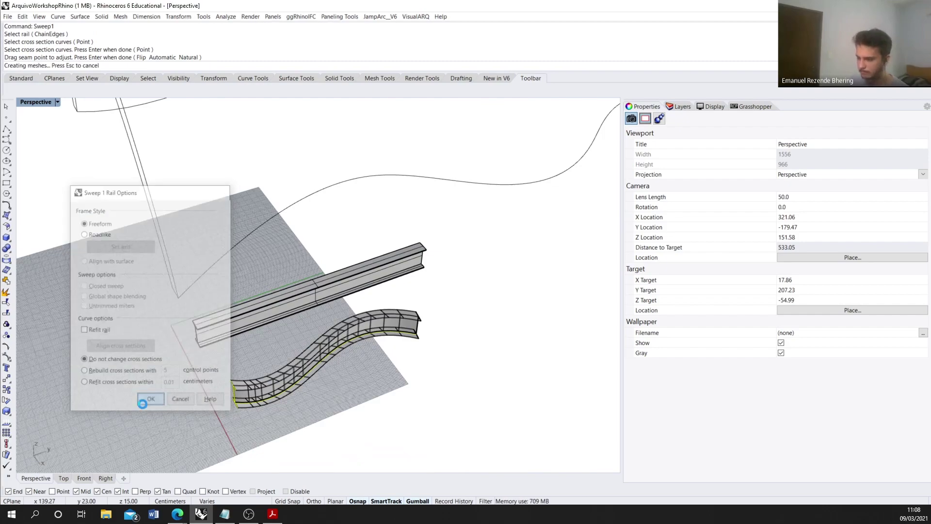
Step: Cap the open ends of the curved I-shaped beam and deselect it
right_drag(428, 418, 440, 377)
scroll(414, 365, up, 5)
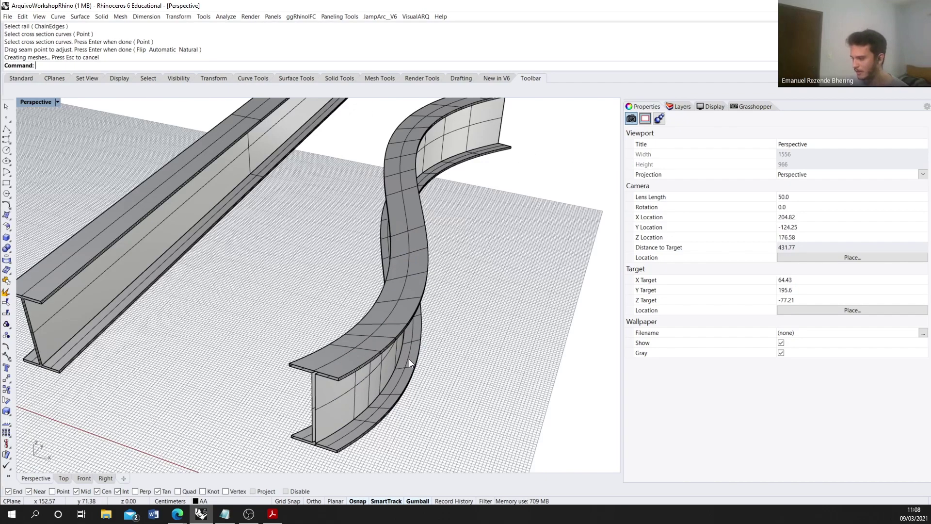
click(409, 359)
key(Return)
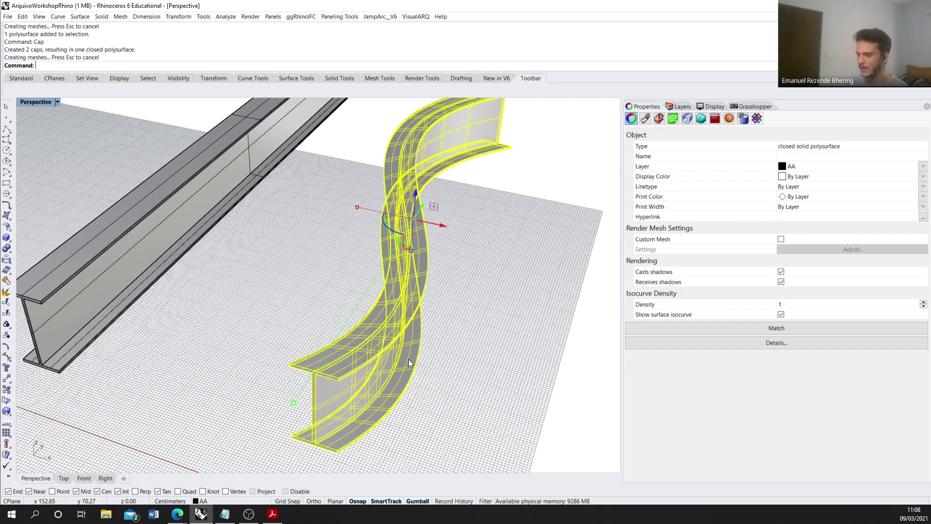
key(Escape)
Step: Examine the arch-shaped profile and the two long curved rails behind the beams from several angles
right_drag(439, 377, 398, 388)
scroll(397, 388, down, 6)
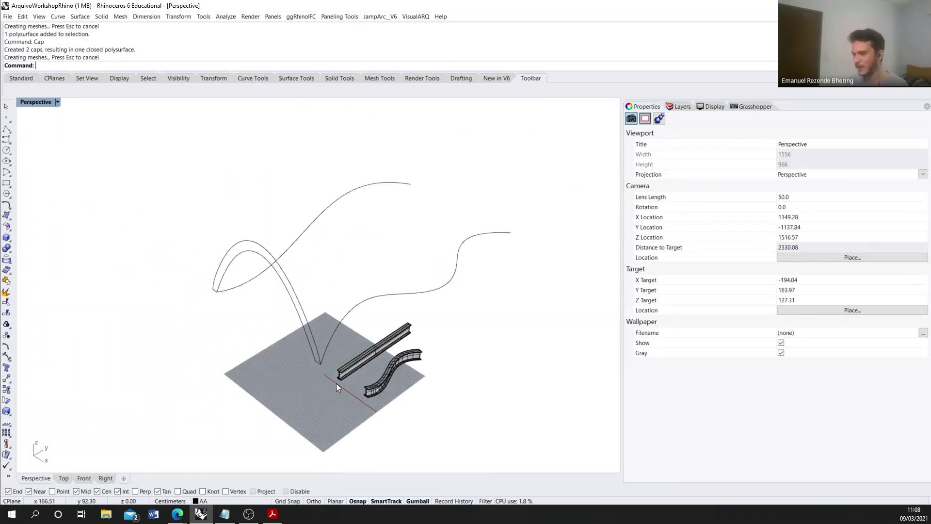
scroll(351, 365, up, 5)
text(Sweep1)
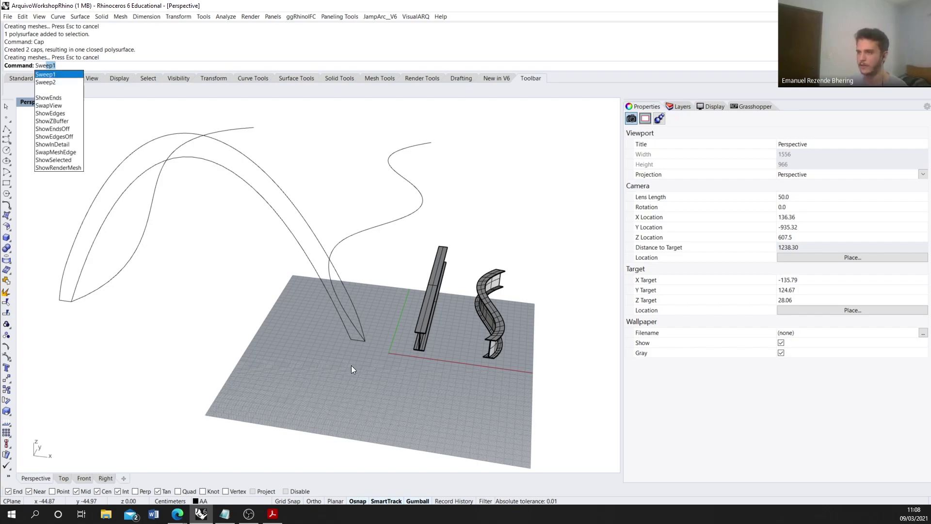
key(Escape)
scroll(351, 365, down, 3)
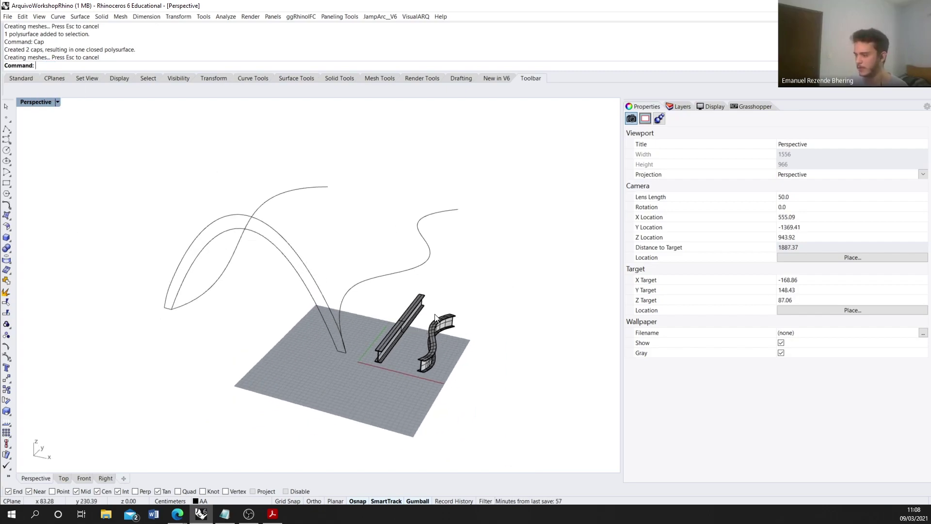
scroll(352, 340, up, 2)
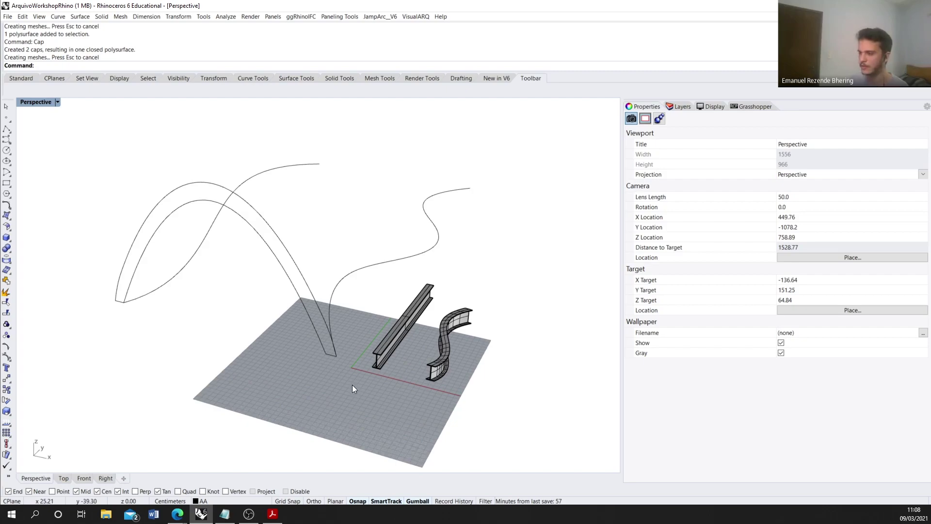
right_drag(332, 263, 330, 263)
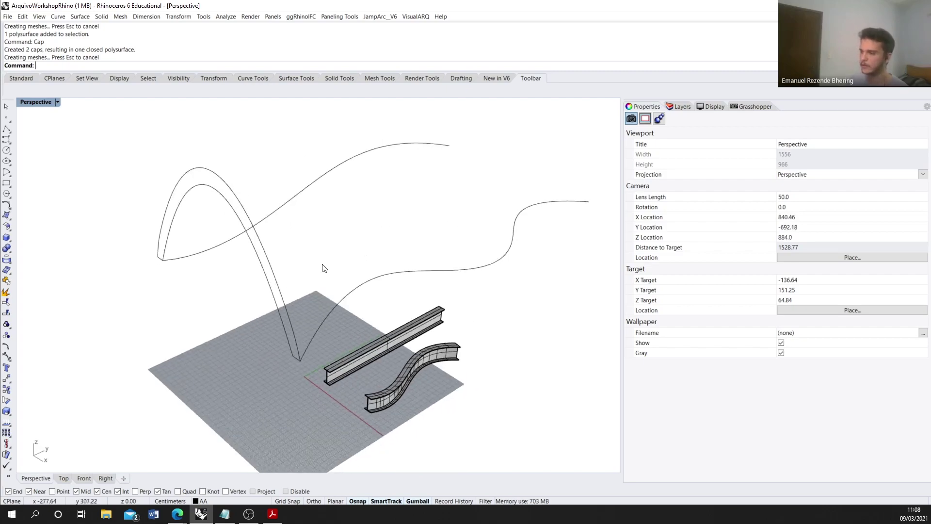
Step: Start Sweep2 with the two long curves as rails and the closed arch as cross section, accepting the seam point
text(Sw)
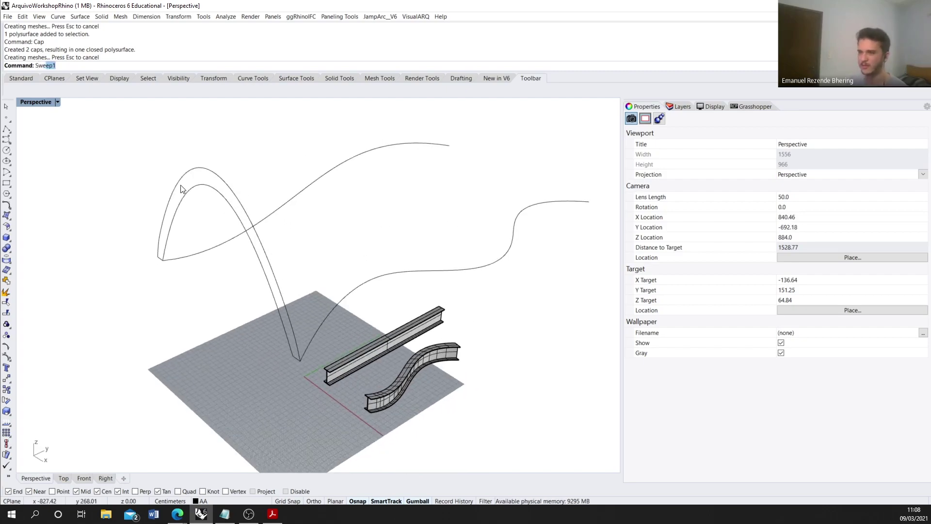
text(eep2)
key(Return)
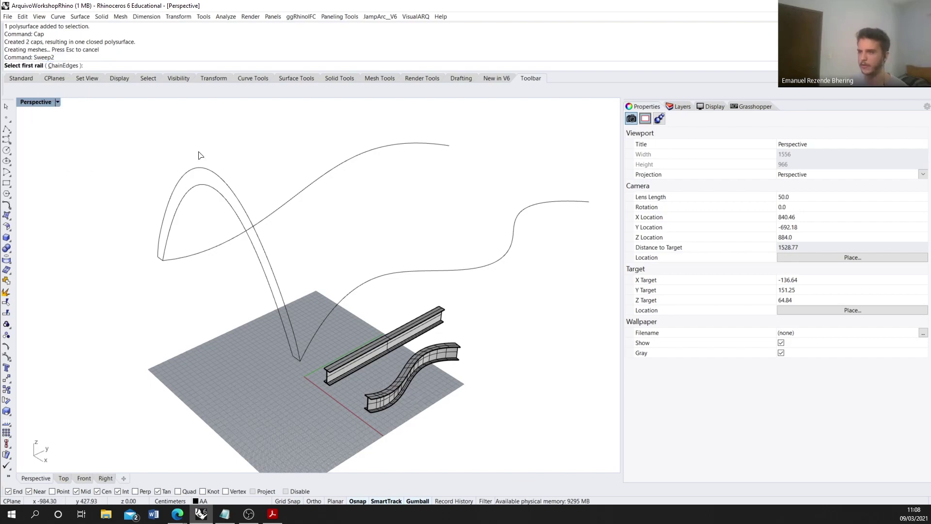
click(414, 143)
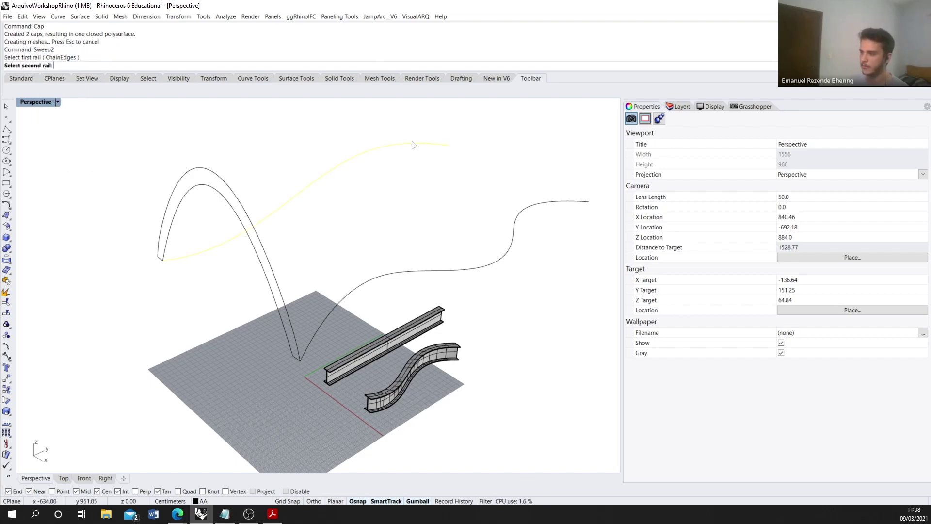
click(491, 267)
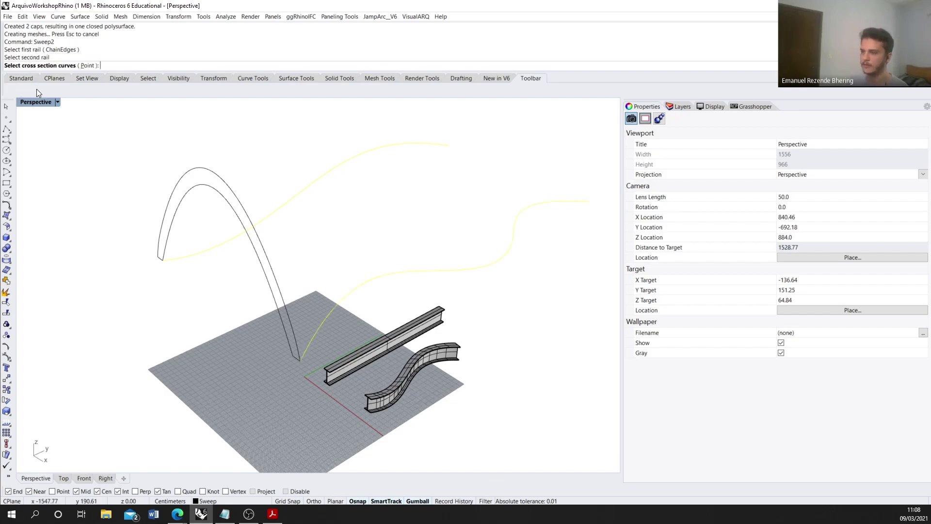
click(259, 232)
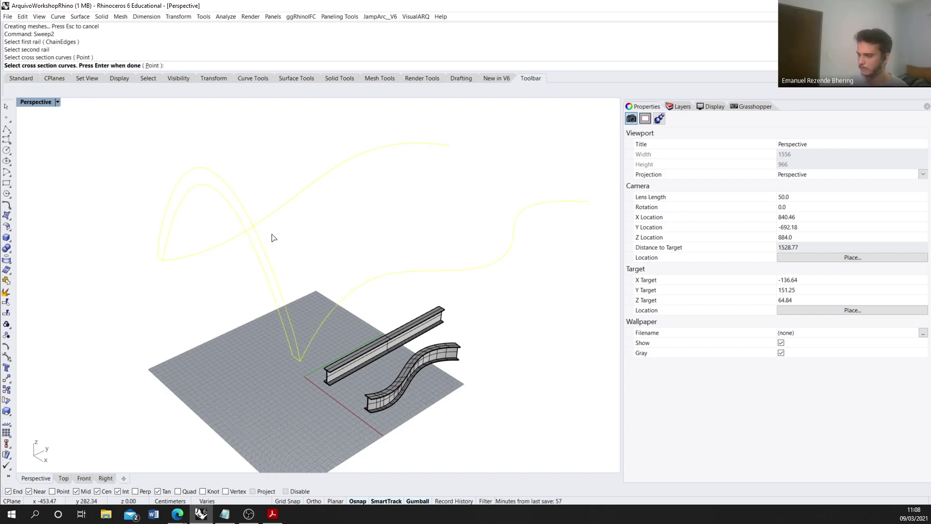
key(Return)
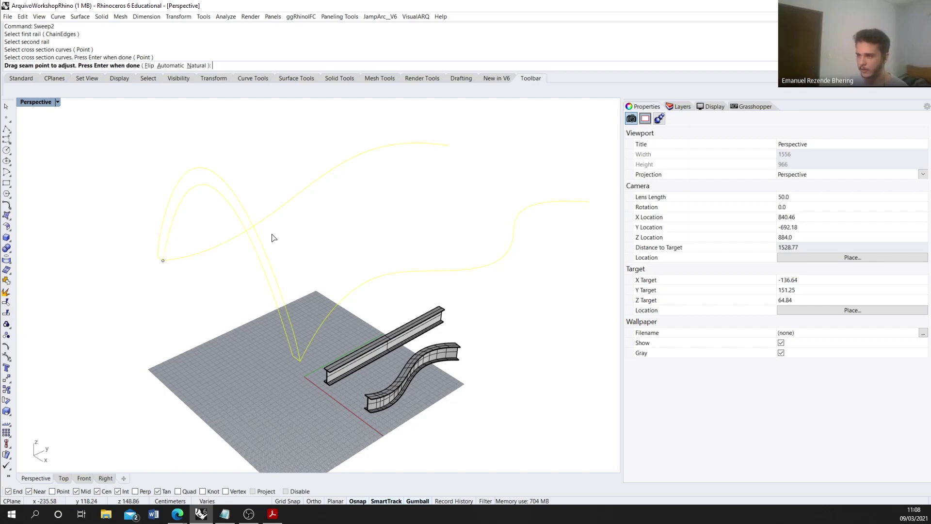
key(Return)
Step: Inspect the two-rail sweep preview of the arched roof and enable Refit rails with unchanged cross sections
scroll(262, 262, down, 3)
right_drag(250, 298, 314, 328)
right_drag(152, 222, 231, 294)
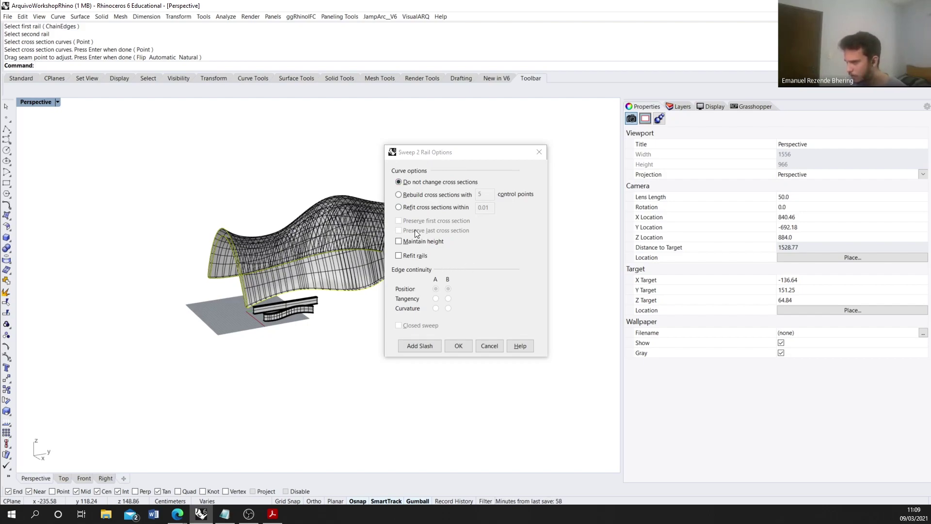
click(398, 256)
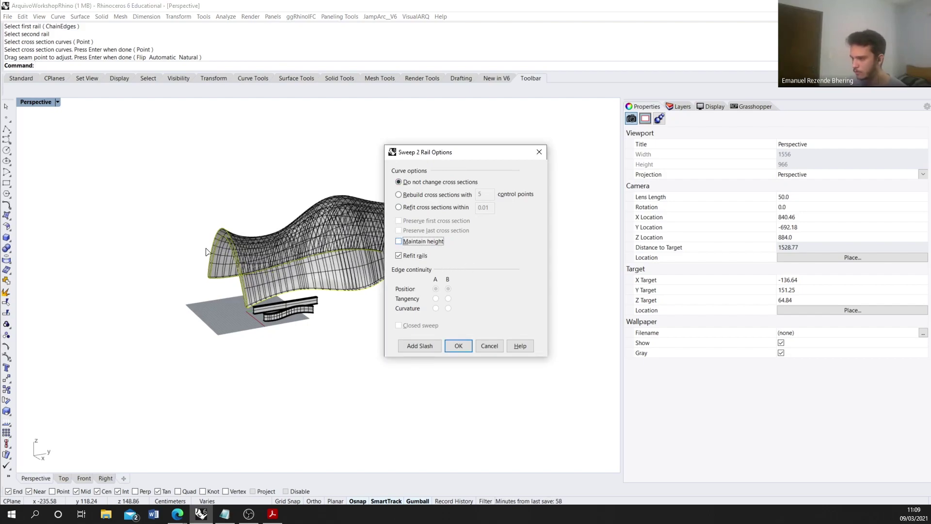
Step: Try Maintain height on the two-rail sweep, inspect the arched preview, and turn the option off again
click(407, 241)
right_drag(228, 271, 156, 275)
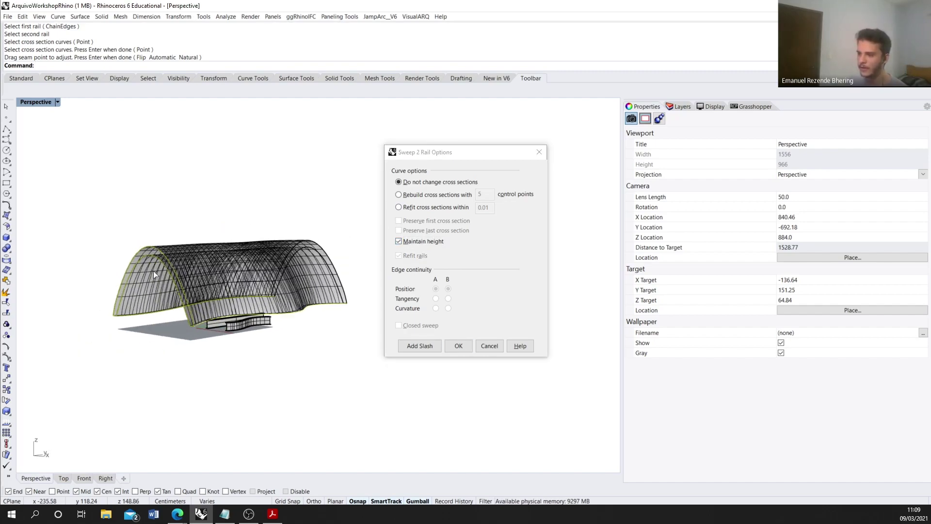
right_drag(329, 250, 344, 301)
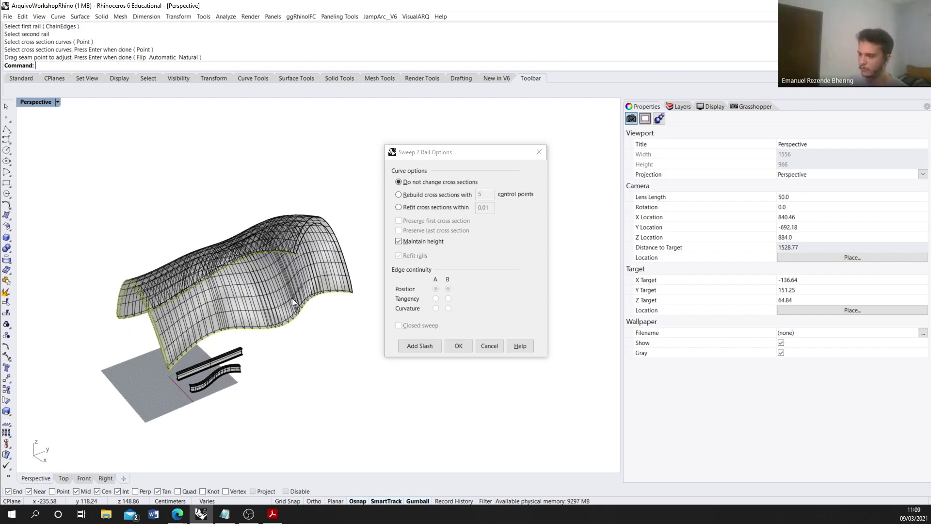
click(406, 241)
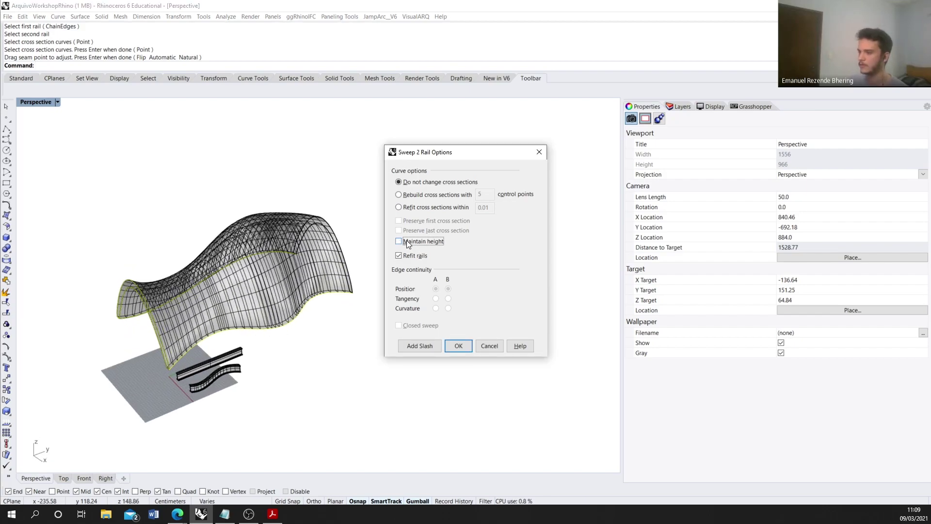
Step: Inspect the two-rail sweep preview and create the arched roof with Refit rails on and cross sections unchanged
right_drag(233, 277, 212, 275)
right_drag(240, 232, 149, 293)
right_drag(361, 355, 298, 378)
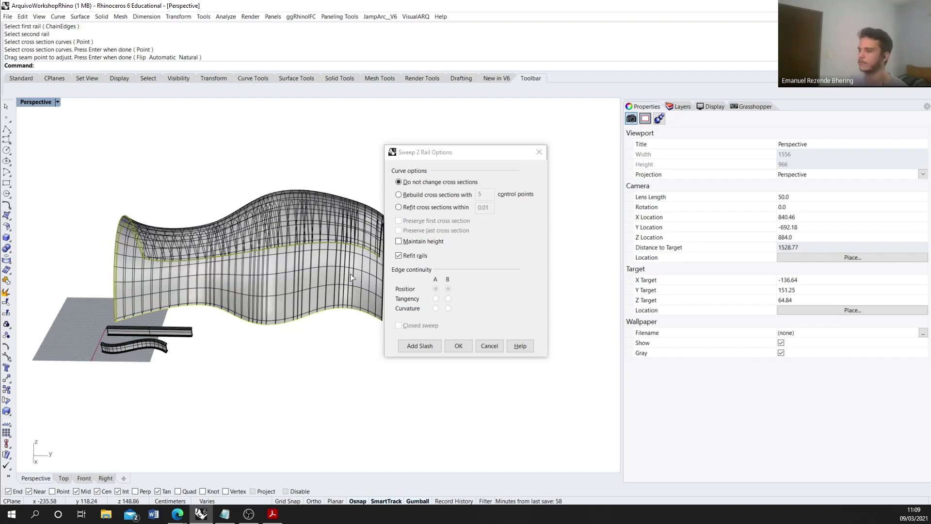
click(458, 345)
Step: Cap the open ends of the arched sweep to make it a closed polysurface
right_drag(445, 355, 331, 318)
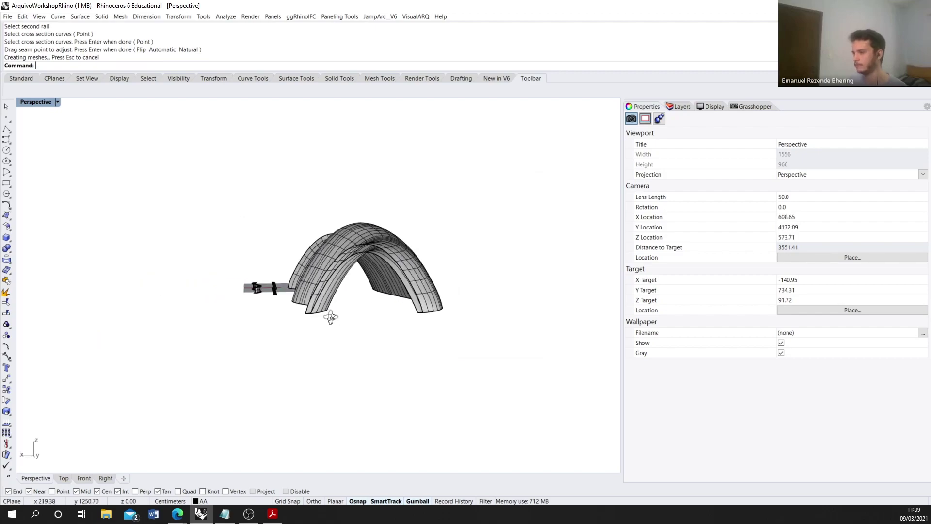
scroll(330, 317, up, 5)
click(405, 226)
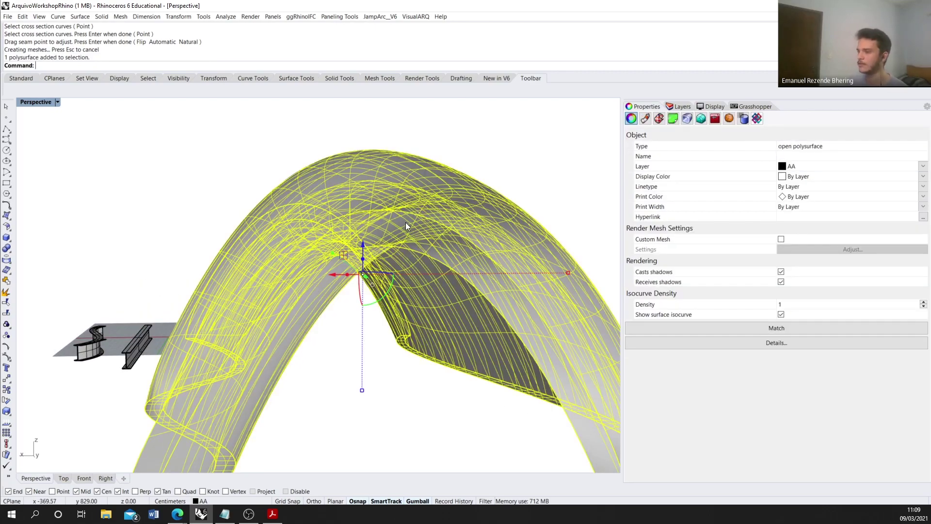
text(cap)
key(Return)
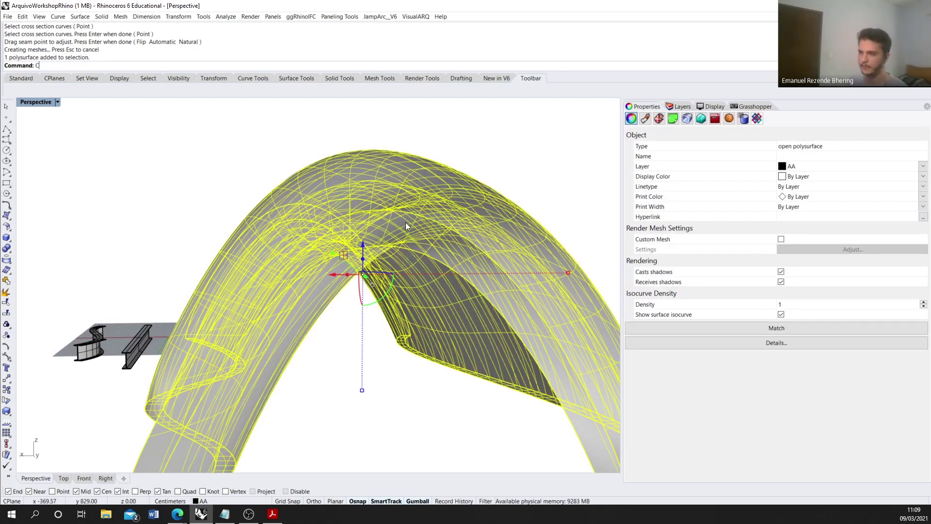
key(Escape)
Step: Check the capped arch from the other side and delete it
right_drag(402, 230, 267, 332)
click(302, 237)
scroll(303, 237, down, 5)
key(Delete)
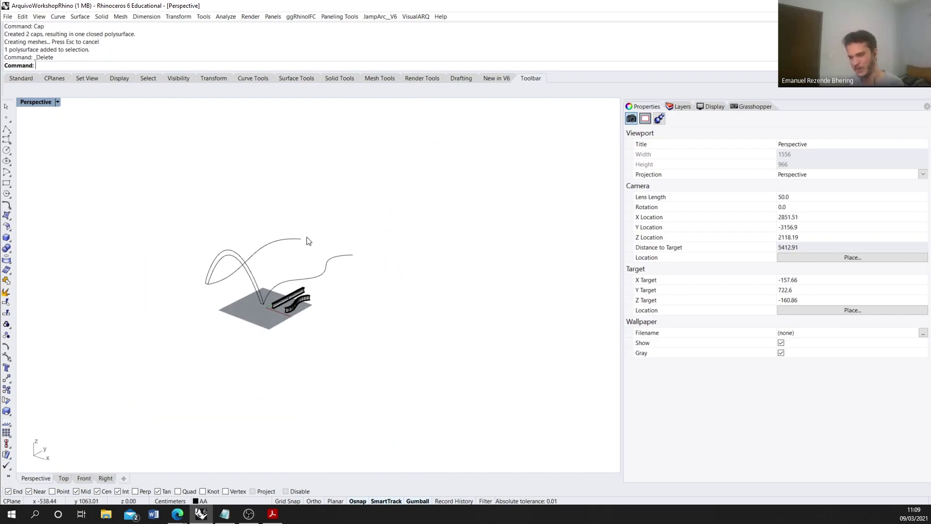
Step: Turn off the Sweep layer and delete the two remaining I-shaped beams
click(679, 107)
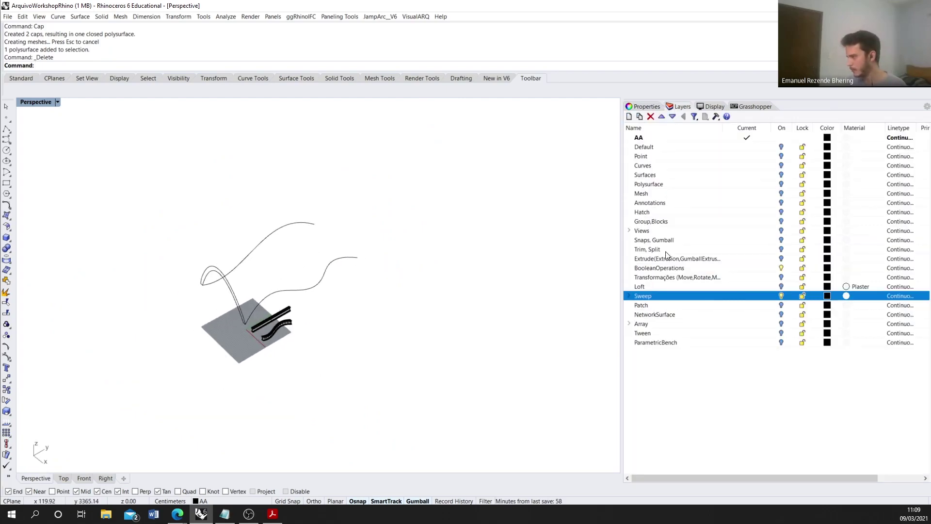
click(780, 296)
scroll(346, 343, up, 3)
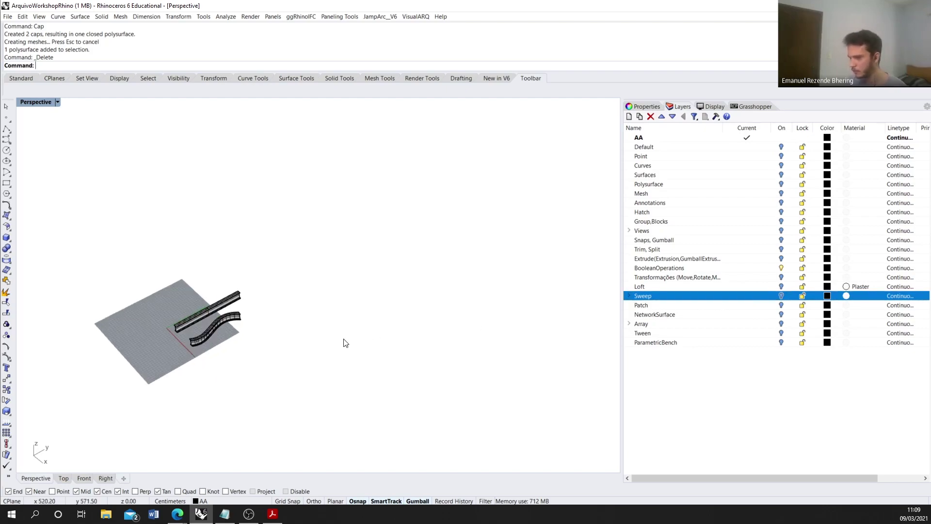
scroll(346, 343, up, 2)
drag(249, 370, 181, 264)
key(Delete)
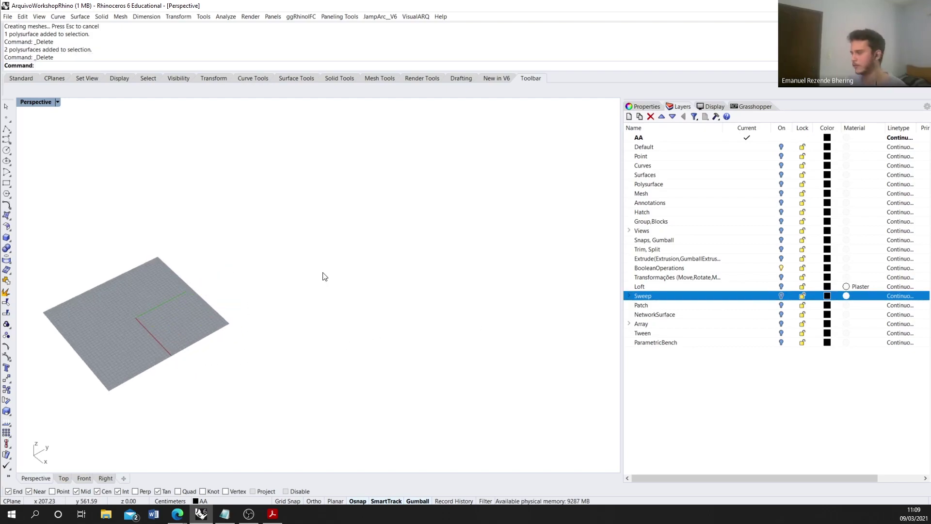
Step: Turn on the Patch layer
click(781, 305)
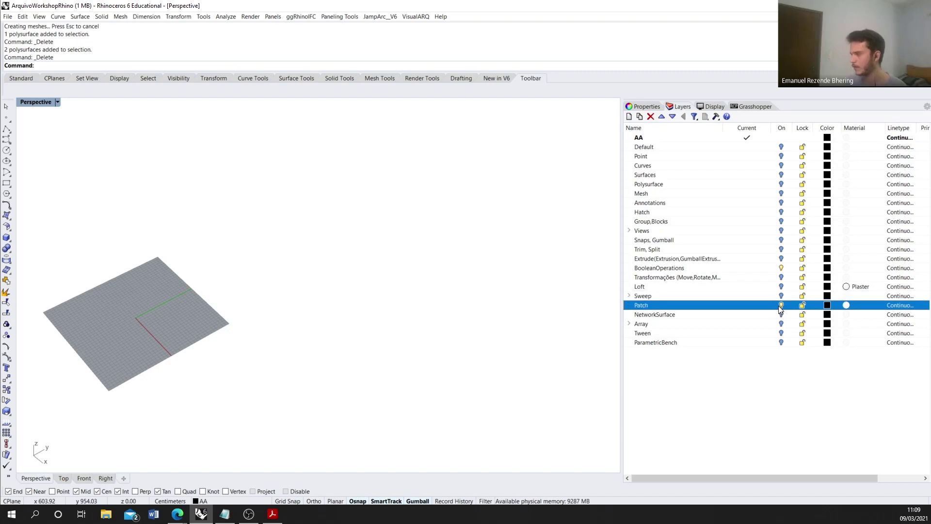
scroll(558, 362, down, 3)
scroll(428, 358, up, 2)
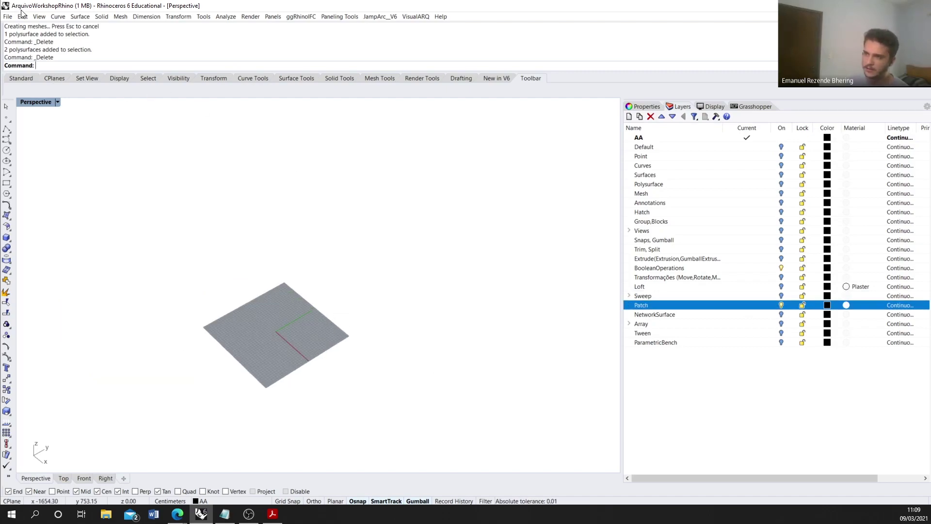
Step: Import the TerrenoFileImport DWG file with Centimeters for the model and Millimeters for the layout
click(8, 17)
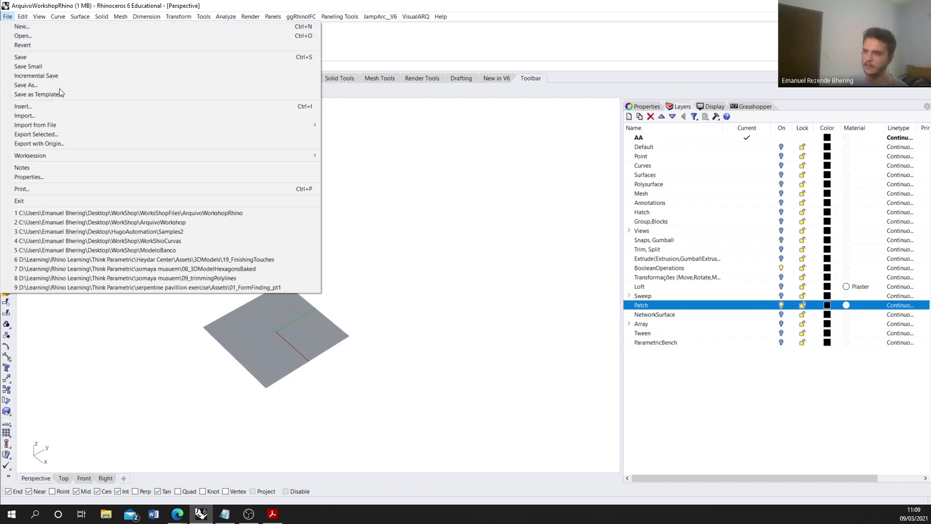
click(74, 114)
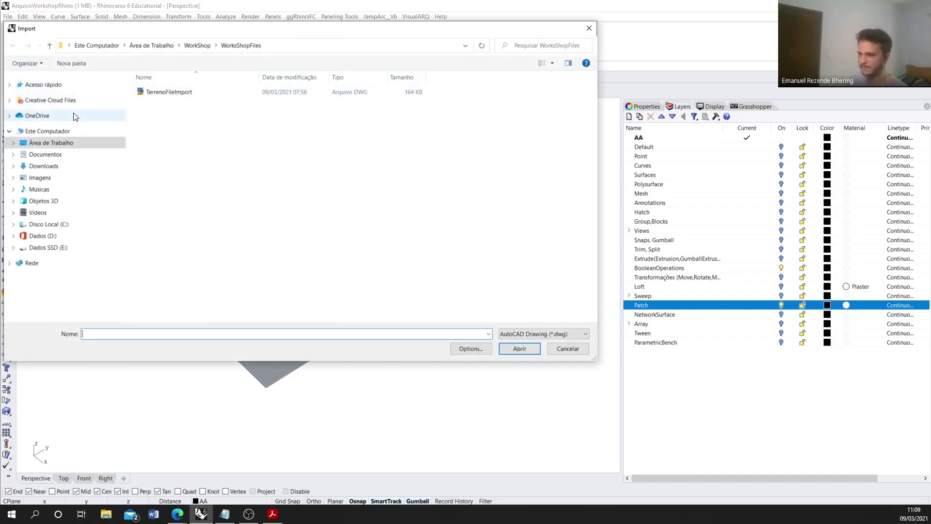
click(179, 92)
click(519, 348)
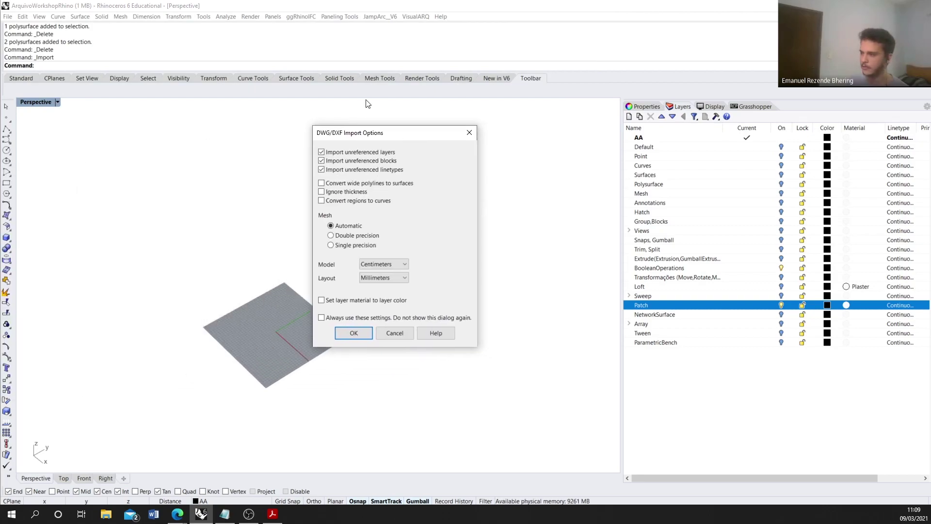
click(354, 333)
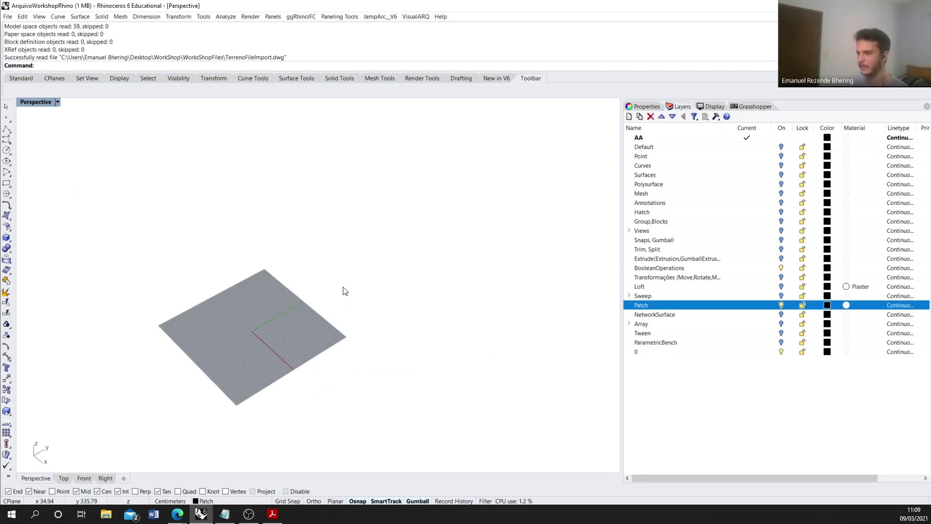
Step: Zoom to the extents of the imported terrain, deselect its contour curves and examine them from several angles
scroll(287, 341, up, 10)
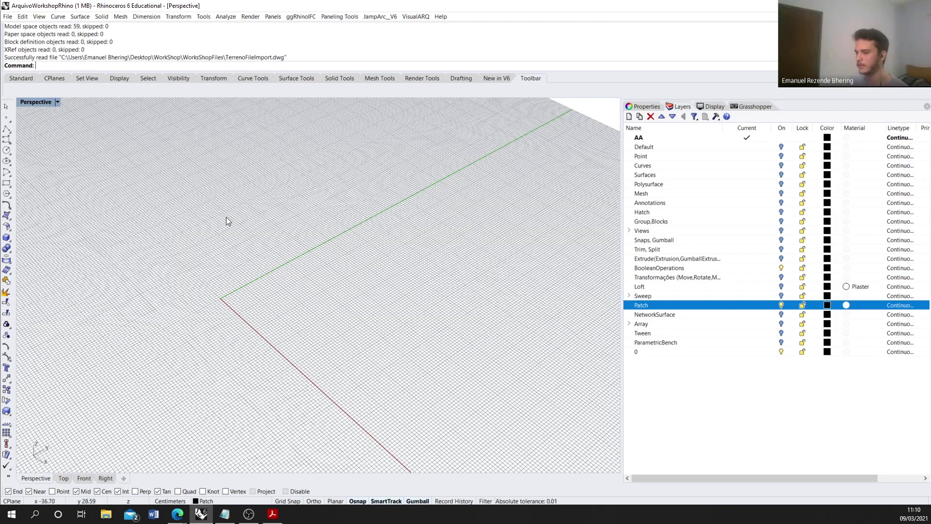
scroll(228, 216, down, 3)
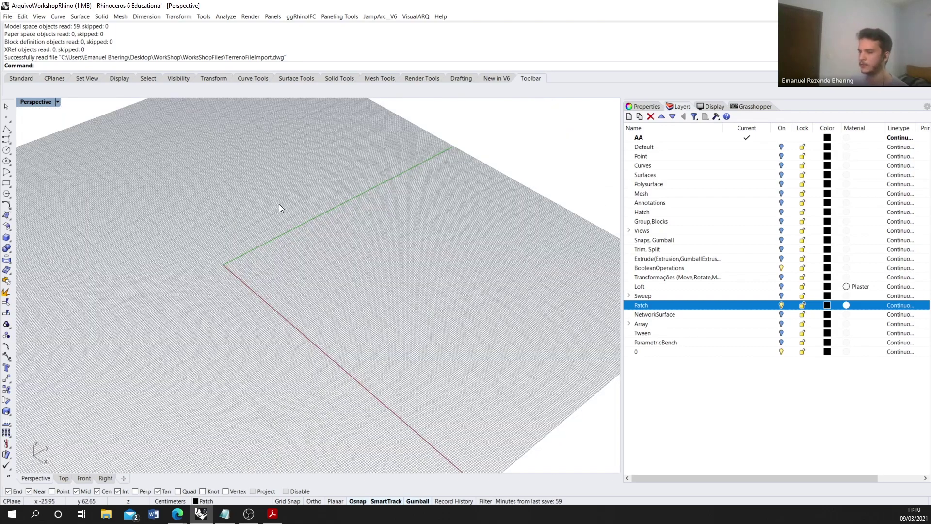
middle_click(308, 204)
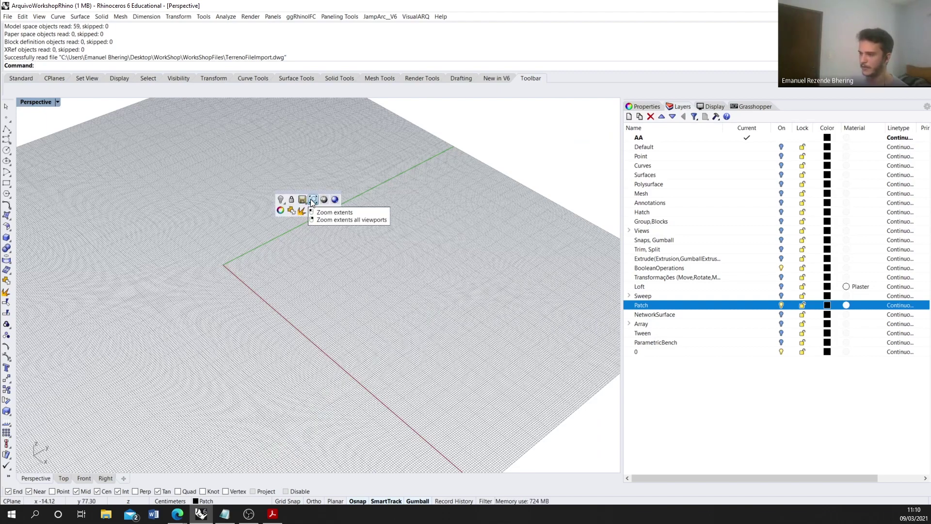
click(312, 199)
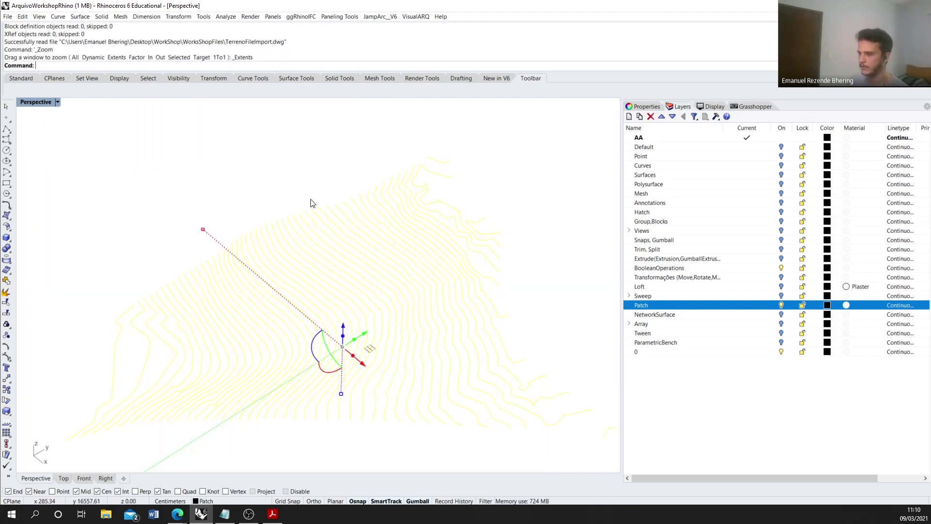
right_drag(304, 135, 439, 210)
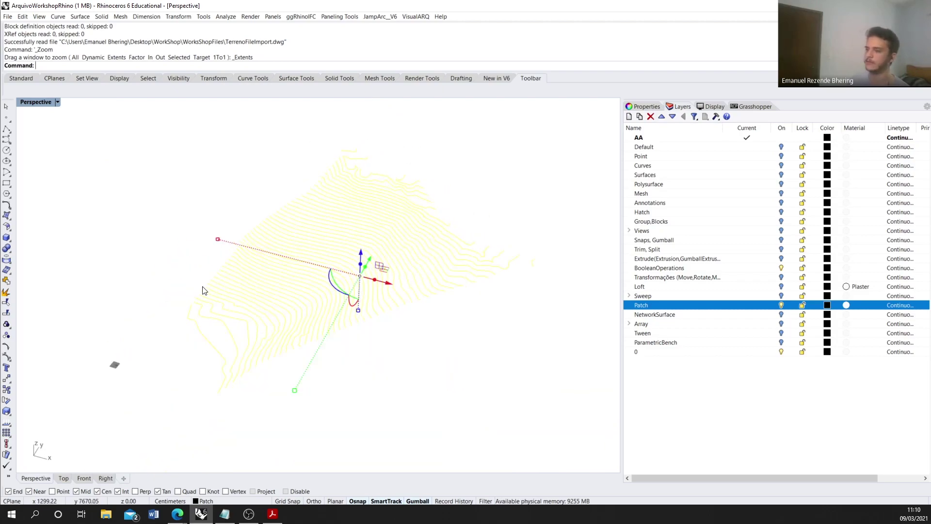
right_drag(209, 243, 351, 414)
key(Escape)
right_drag(300, 137, 301, 156)
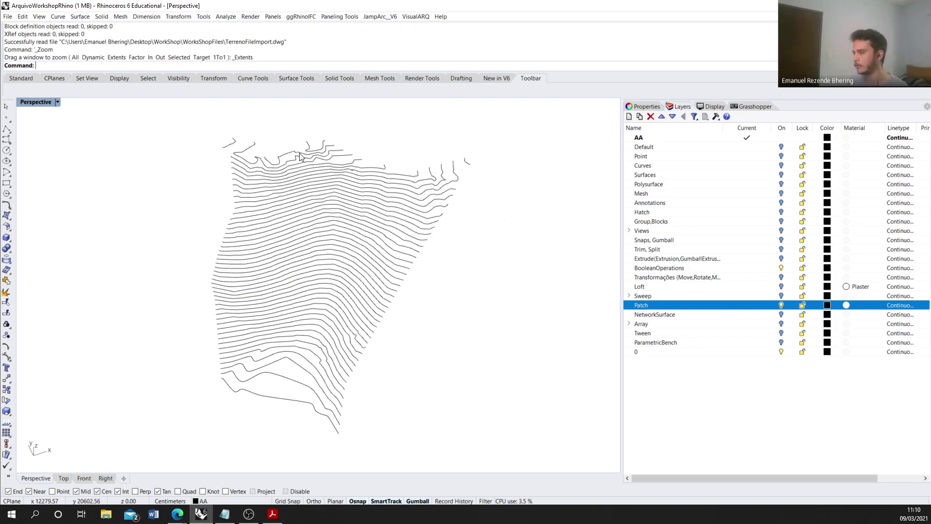
right_drag(309, 224, 243, 373)
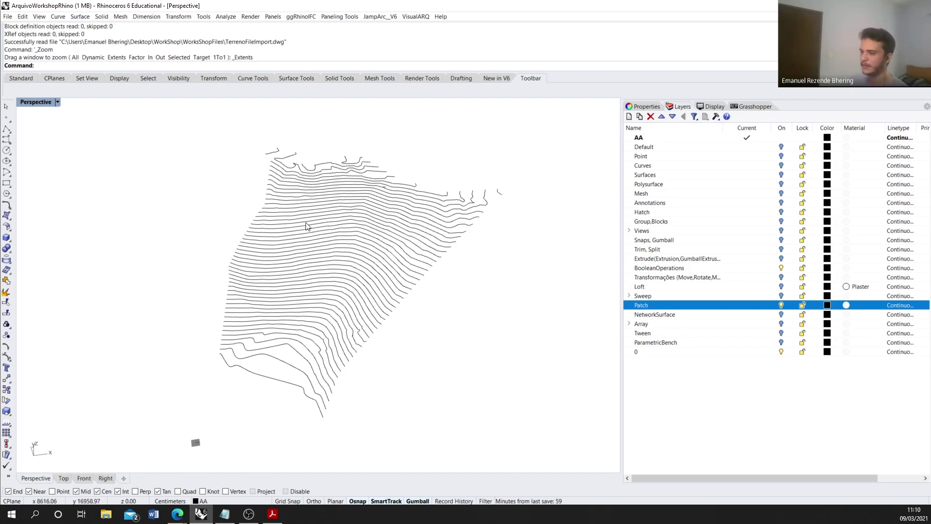
right_drag(308, 224, 253, 225)
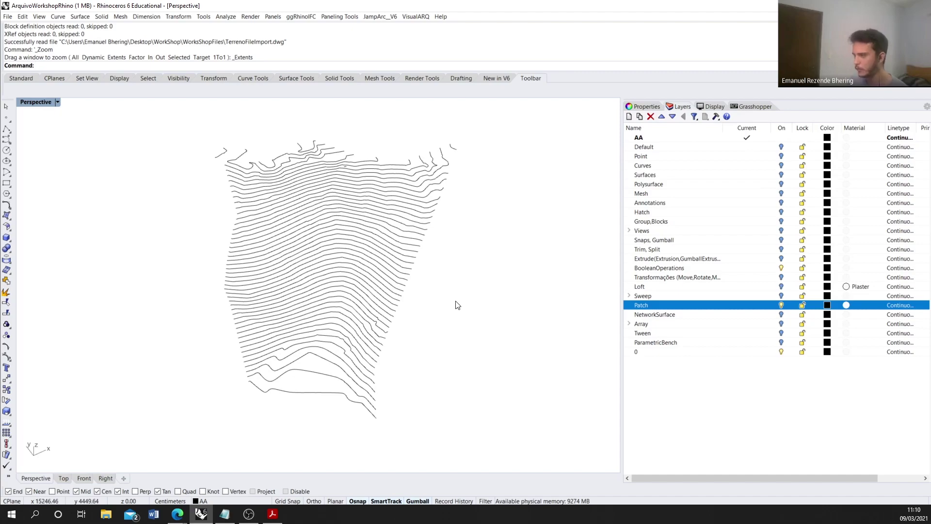
Step: Purge all unused block definitions, annotation styles, groups, hatch patterns, layers, linetypes and materials from the file
right_drag(455, 304, 372, 281)
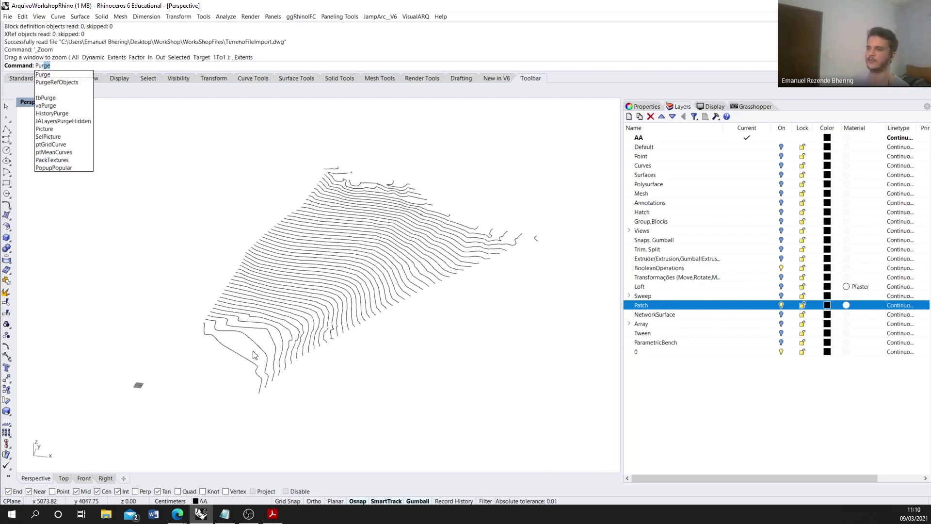
key(Return)
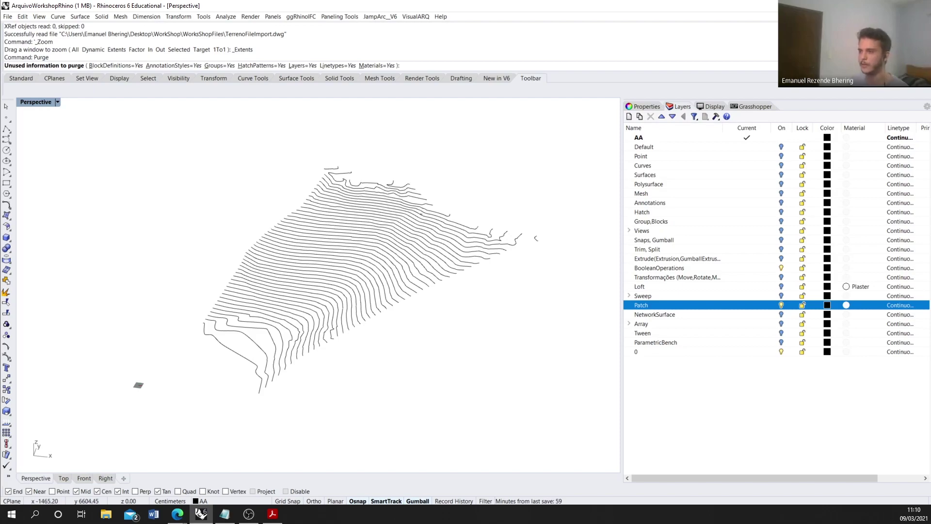
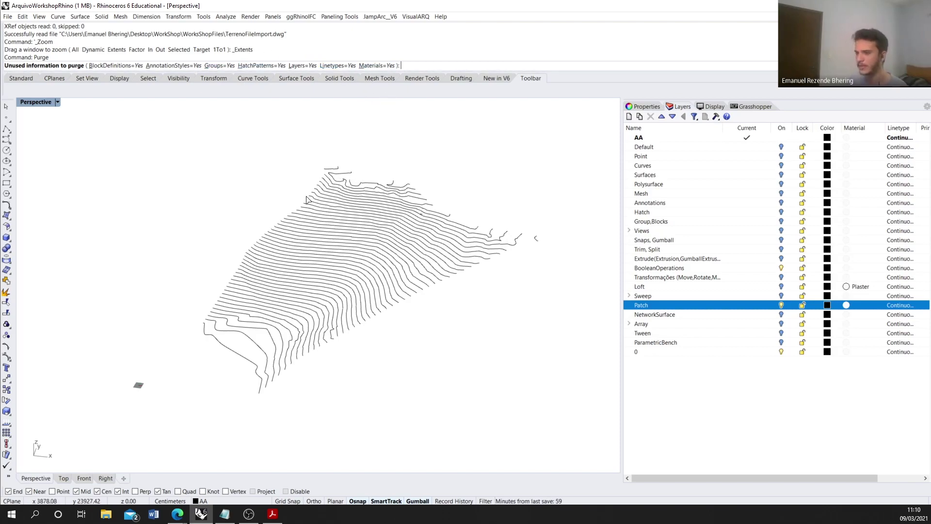
scroll(416, 270, up, 2)
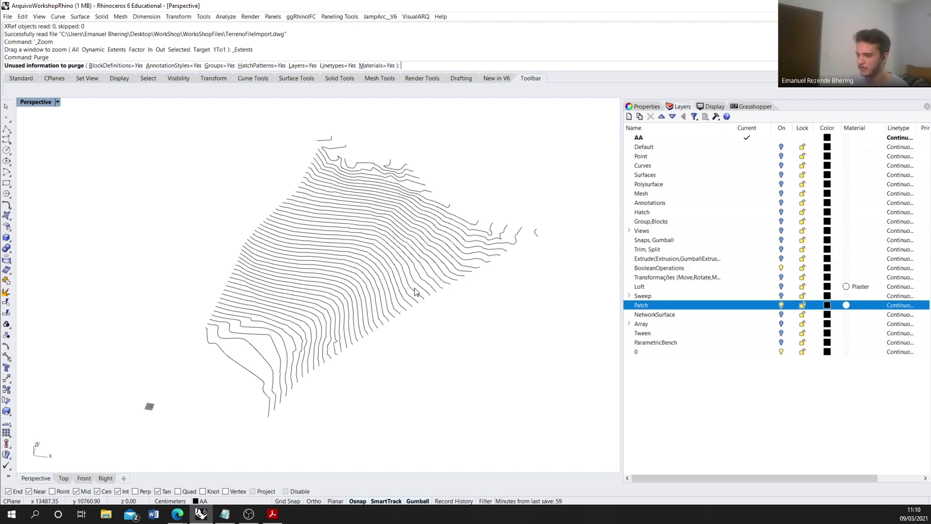
key(Return)
Step: Select all the terrain contour curves and make Patch the current layer
scroll(413, 296, up, 1)
scroll(451, 223, down, 2)
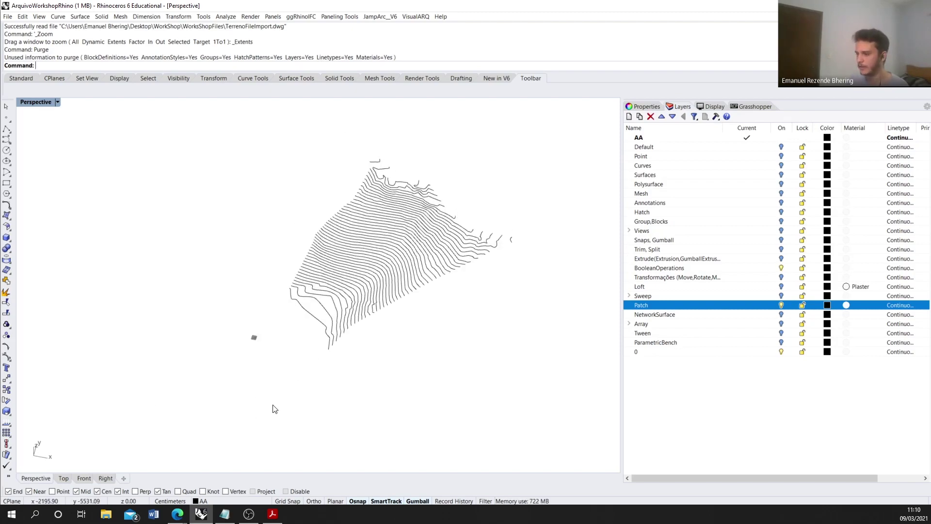
right_drag(449, 204, 316, 303)
scroll(331, 303, up, 1)
scroll(391, 229, down, 4)
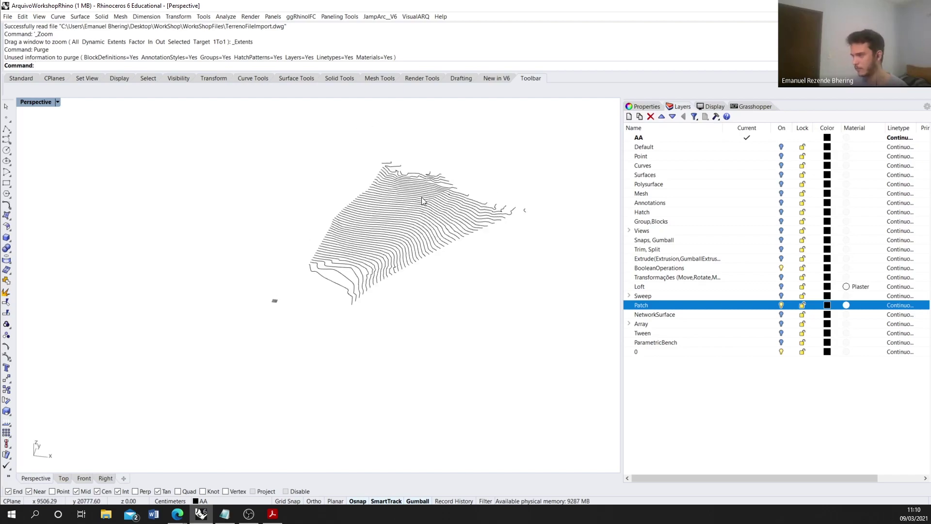
right_drag(275, 192, 310, 192)
drag(263, 129, 532, 297)
right_drag(532, 297, 383, 315)
click(734, 306)
Step: Start Rebuild on the selected terrain contours and compare the previewed curves with the originals up close
right_drag(466, 311, 416, 304)
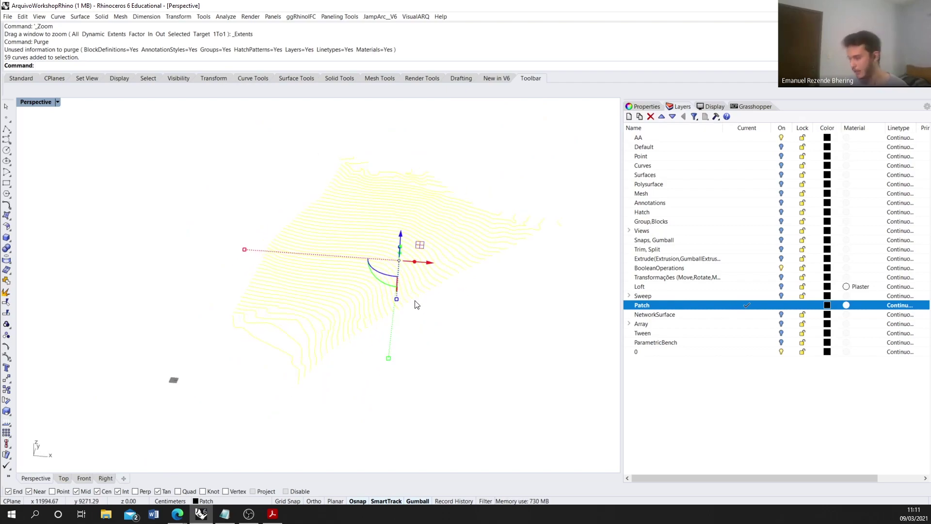
text(Rebuild)
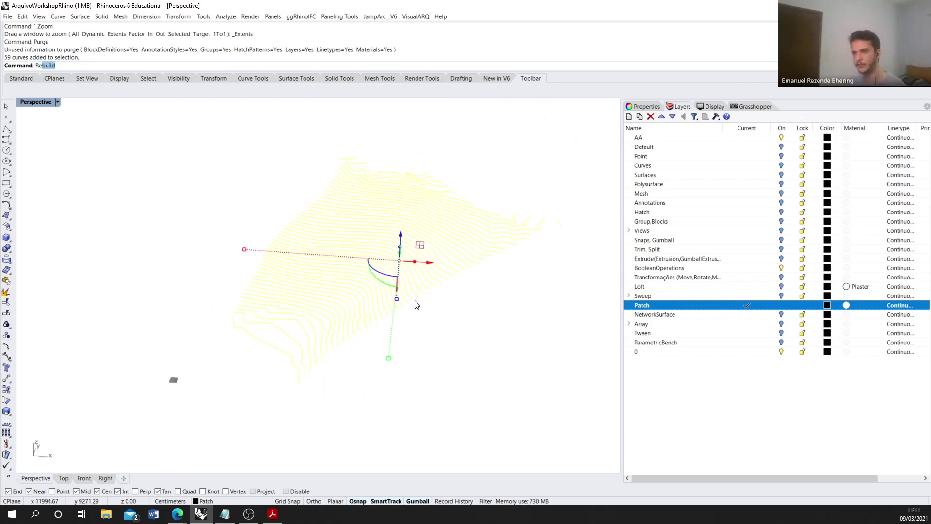
key(Return)
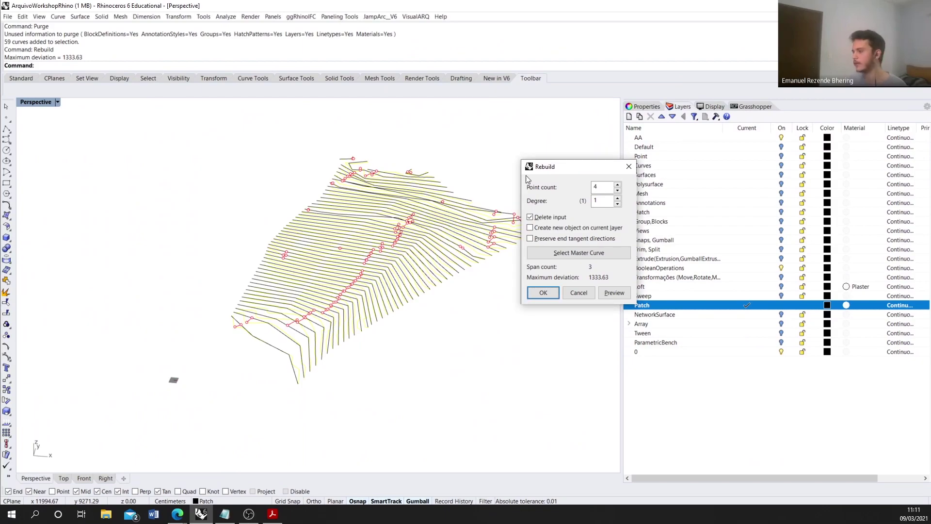
scroll(390, 244, up, 8)
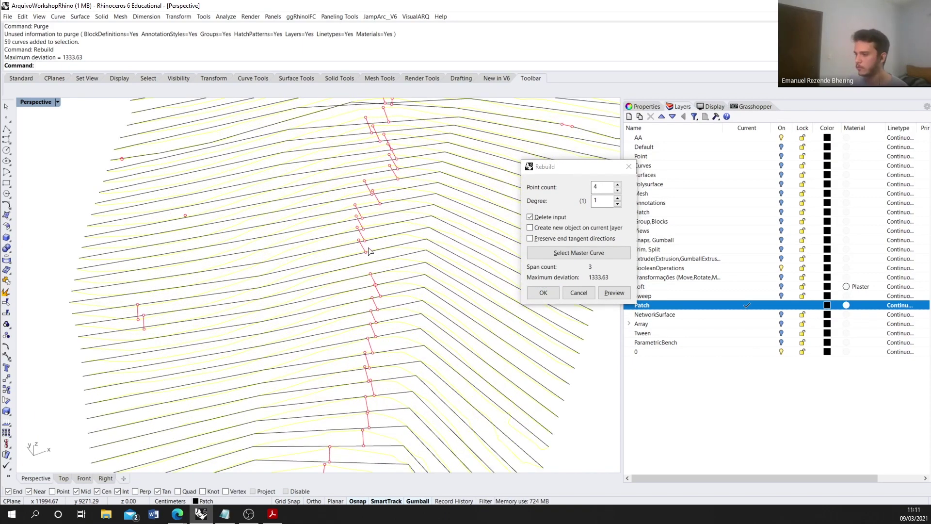
scroll(255, 286, up, 1)
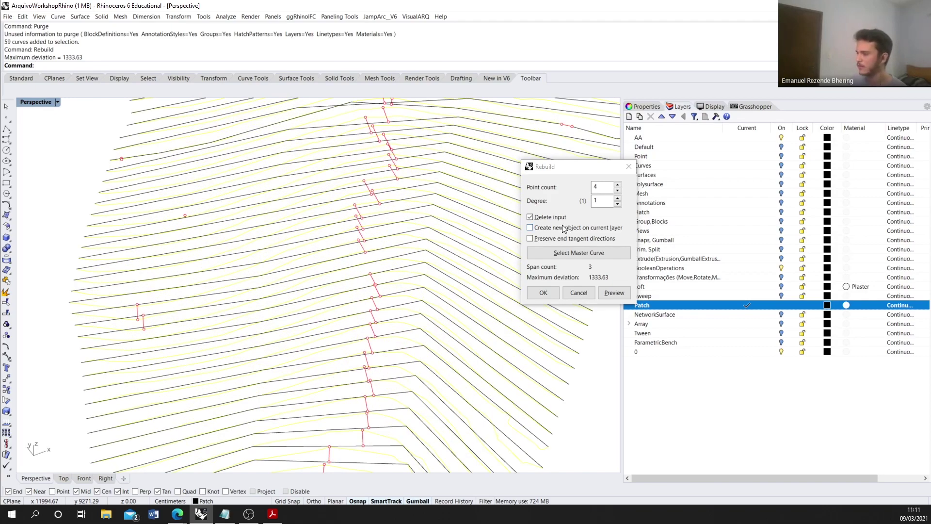
scroll(306, 133, down, 5)
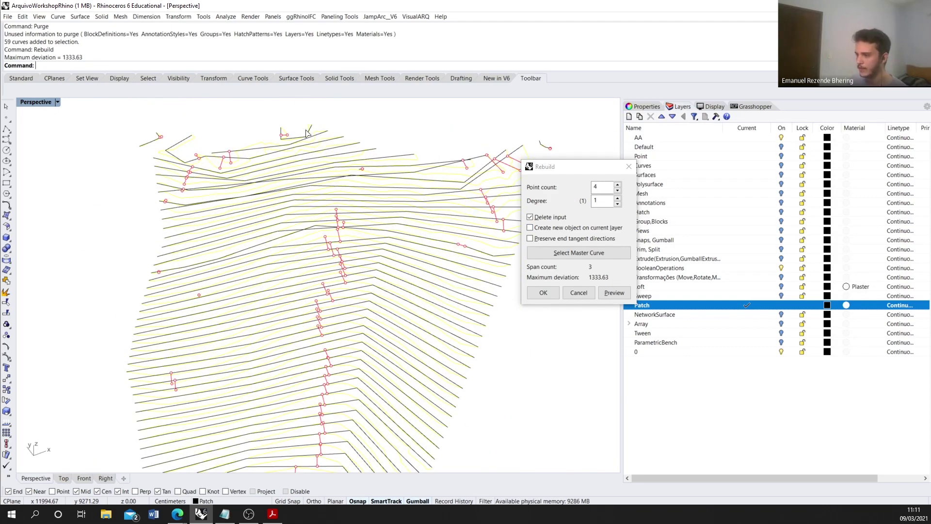
scroll(306, 272, up, 5)
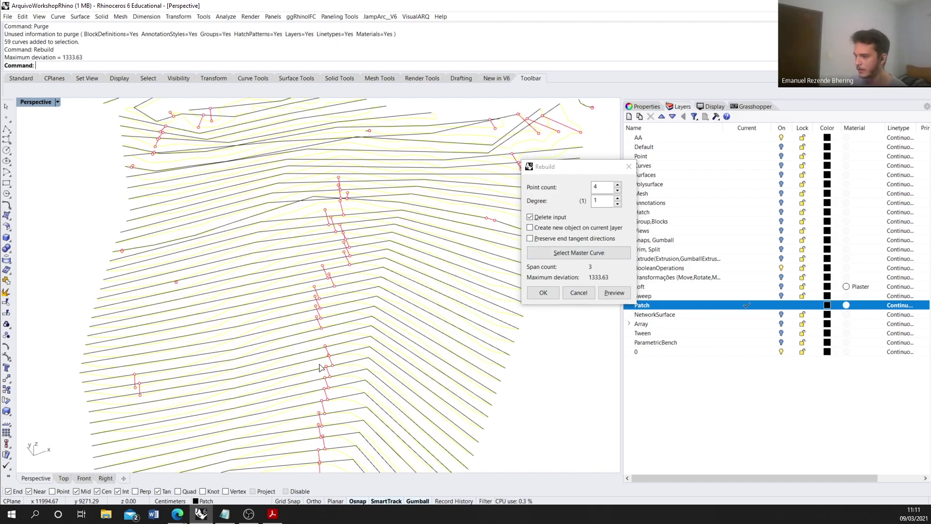
scroll(340, 287, up, 1)
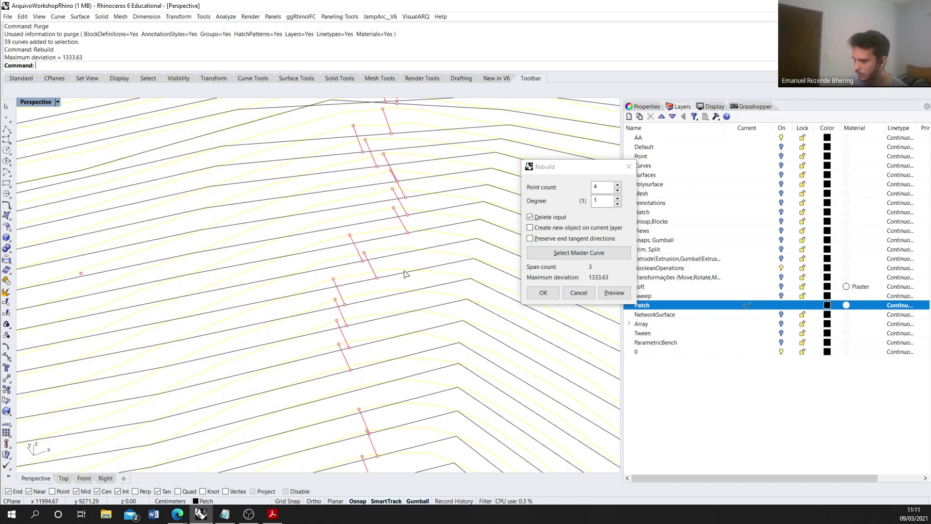
scroll(333, 266, down, 2)
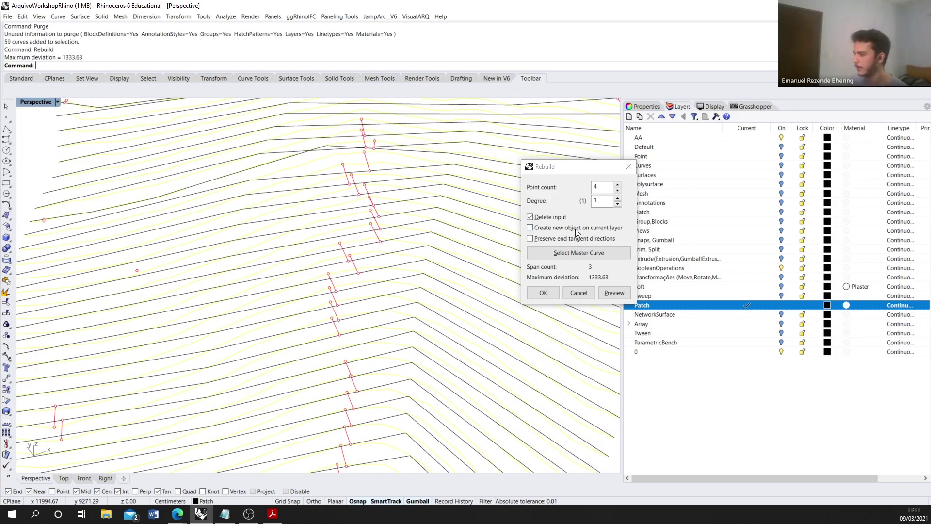
Step: Set the rebuild point count to 100, keep degree 1, and preview the rebuilt terrain contours
double_click(611, 186)
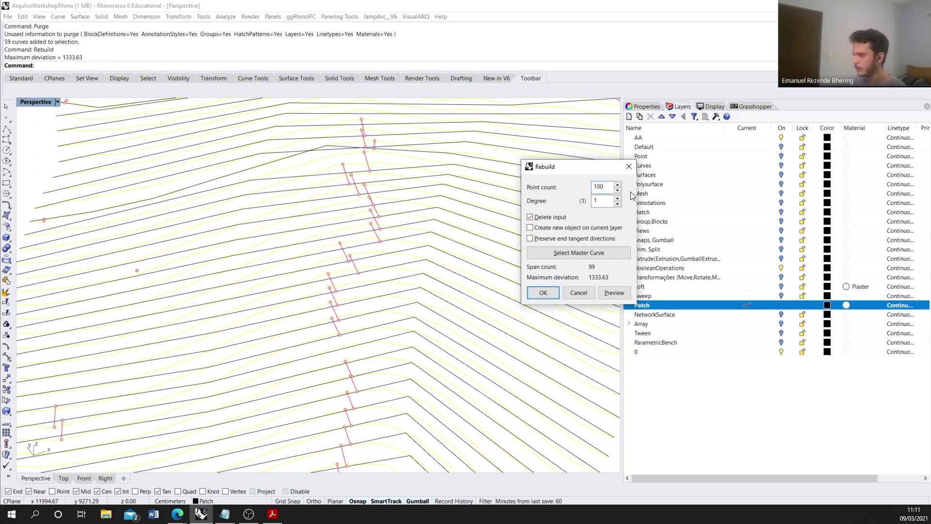
key(Tab)
scroll(283, 260, up, 6)
scroll(301, 260, down, 4)
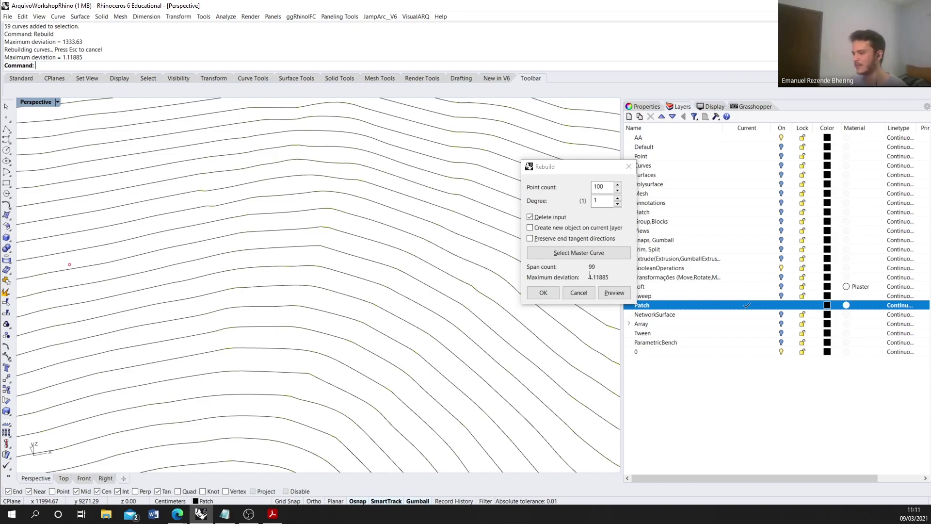
scroll(322, 277, down, 3)
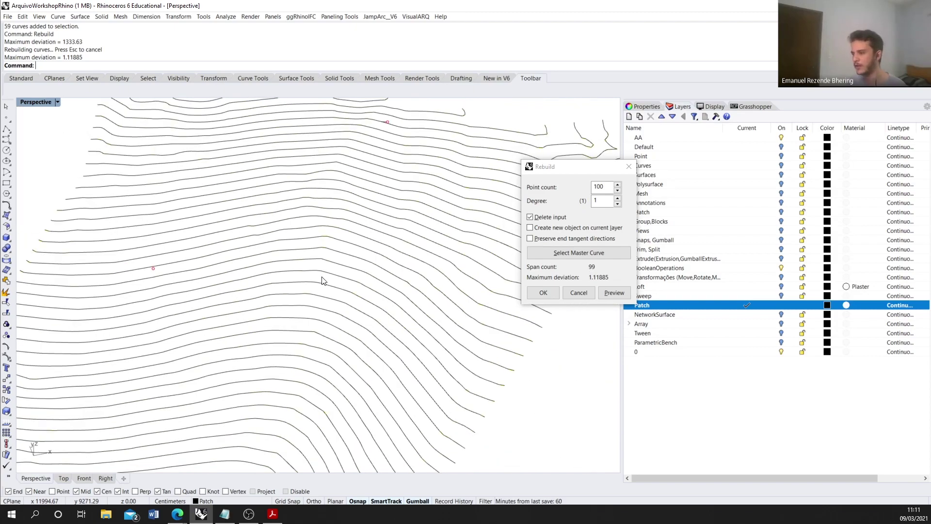
scroll(322, 280, down, 4)
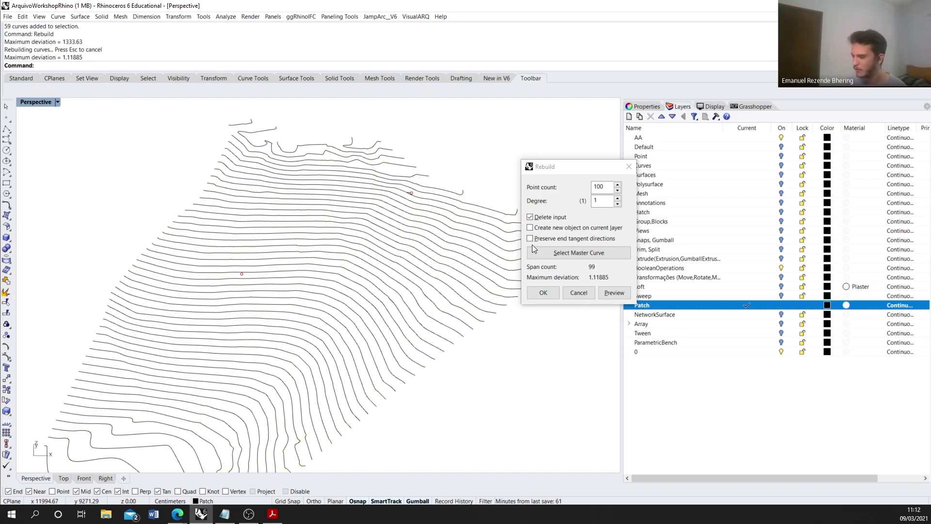
Step: Rebuild the terrain contours with 100 points and degree 3, deleting the input curves
scroll(470, 246, up, 5)
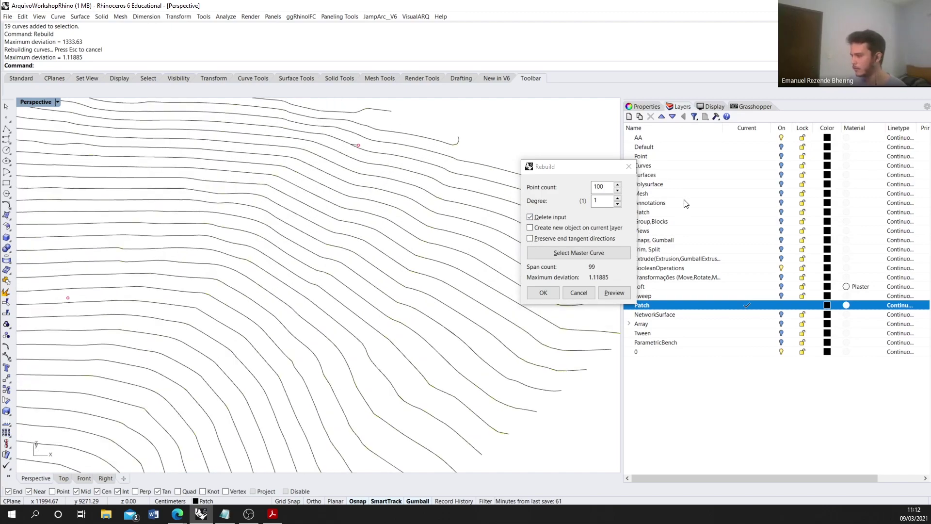
click(617, 198)
click(618, 199)
scroll(416, 264, down, 3)
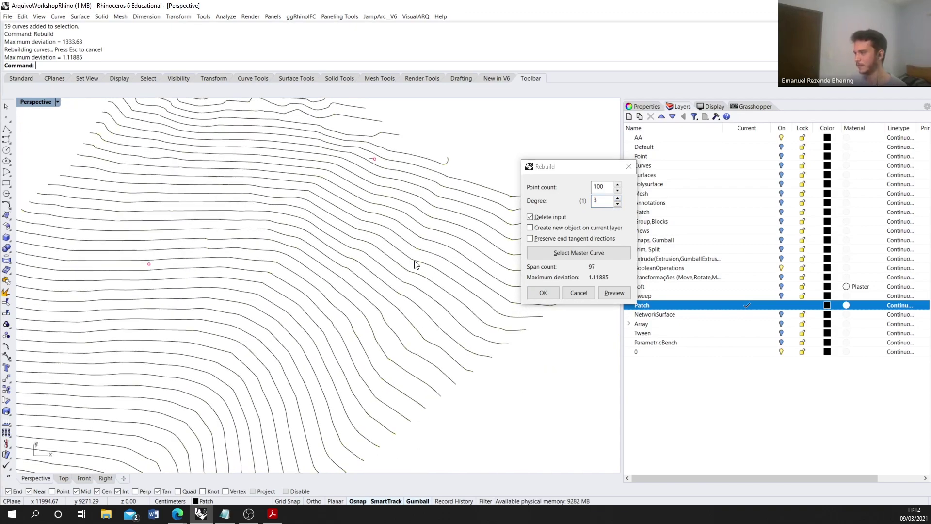
click(618, 185)
click(618, 185)
click(618, 185)
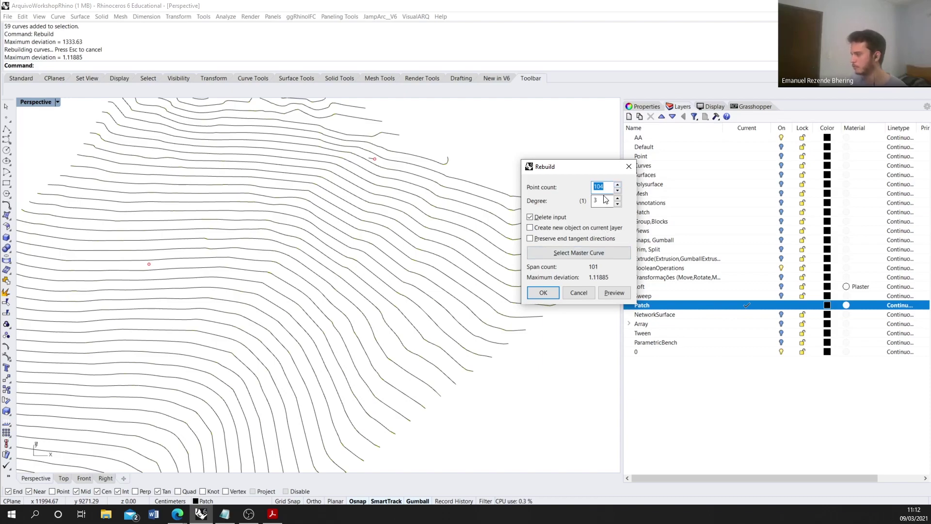
text(1)
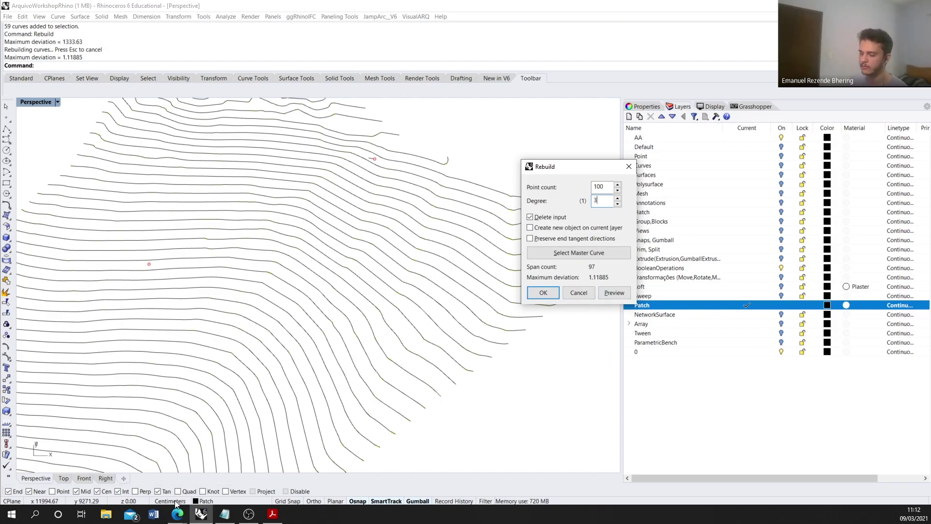
scroll(359, 318, down, 4)
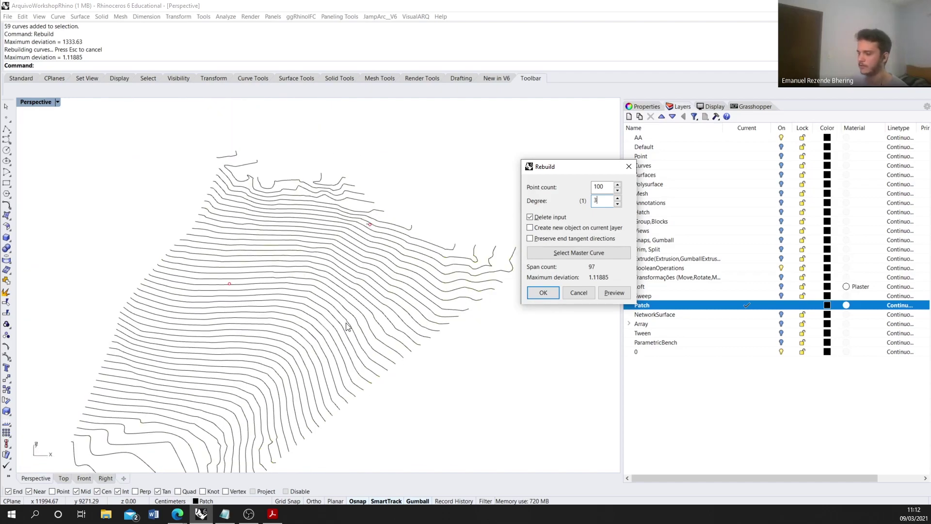
click(543, 292)
Step: Deselect the rebuilt contours and check a single contour curve among them
right_drag(550, 297, 545, 275)
key(Escape)
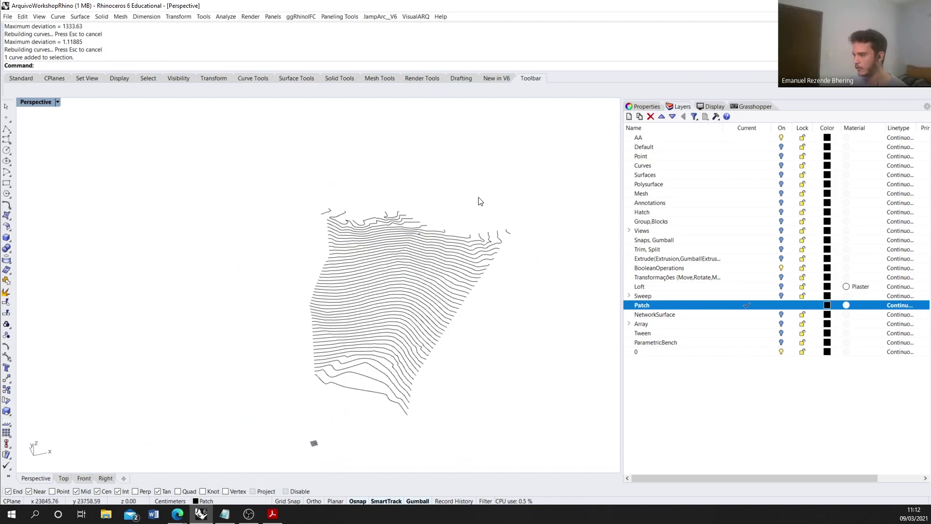
click(421, 307)
key(Escape)
Step: Create a Patch surface from all the rebuilt contours with 10 U spans, 10 V spans, stiffness 1, Adjust tangency and Automatic trim
right_drag(470, 339, 485, 322)
drag(329, 220, 534, 409)
right_drag(533, 409, 499, 392)
text(Patch)
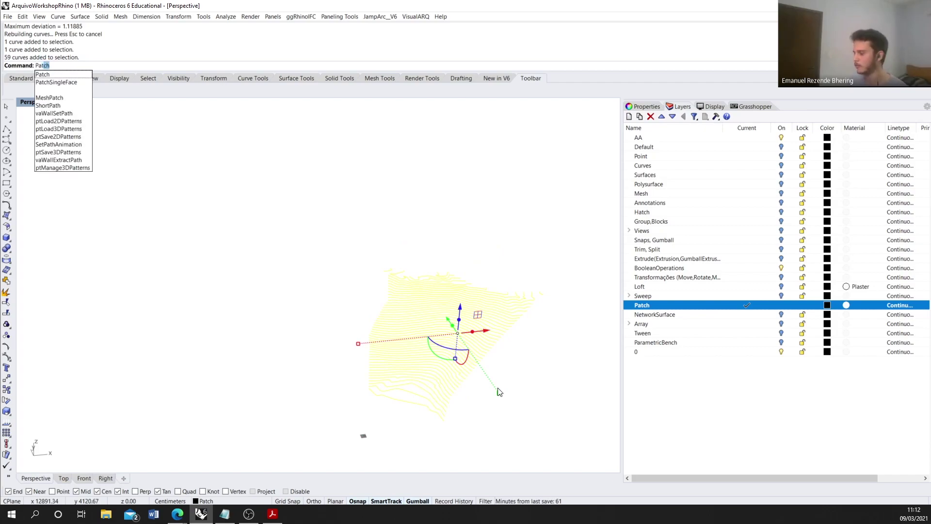
key(Return)
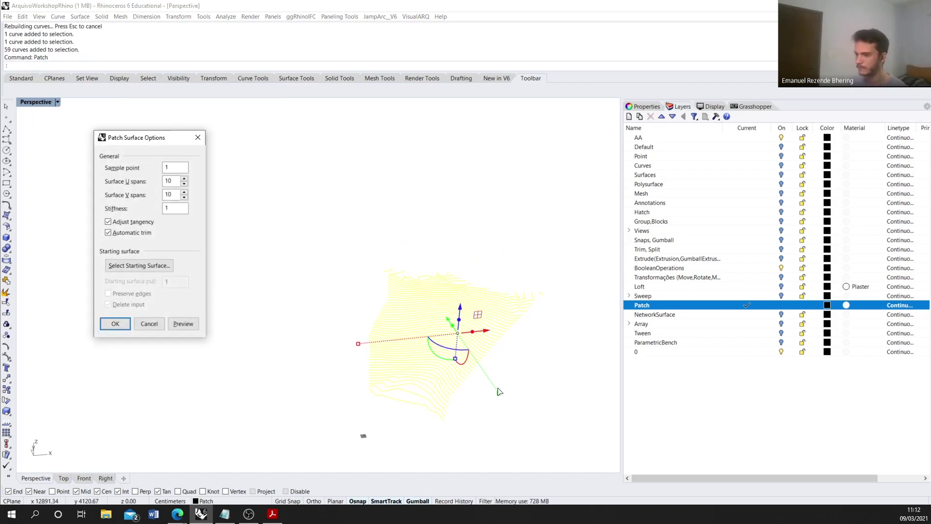
right_drag(539, 397, 517, 371)
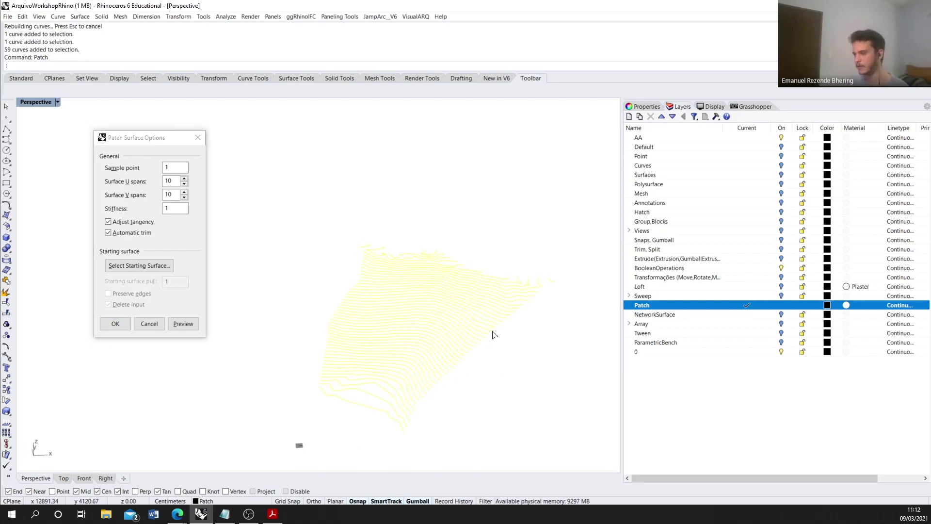
click(172, 195)
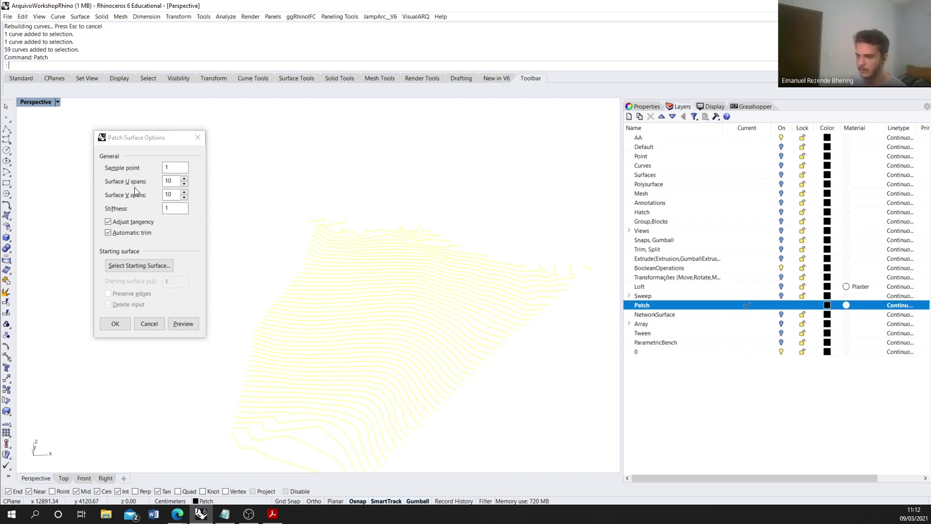
click(120, 321)
Step: Examine the patched terrain surface from several angles and deselect the contours
right_drag(120, 322, 263, 372)
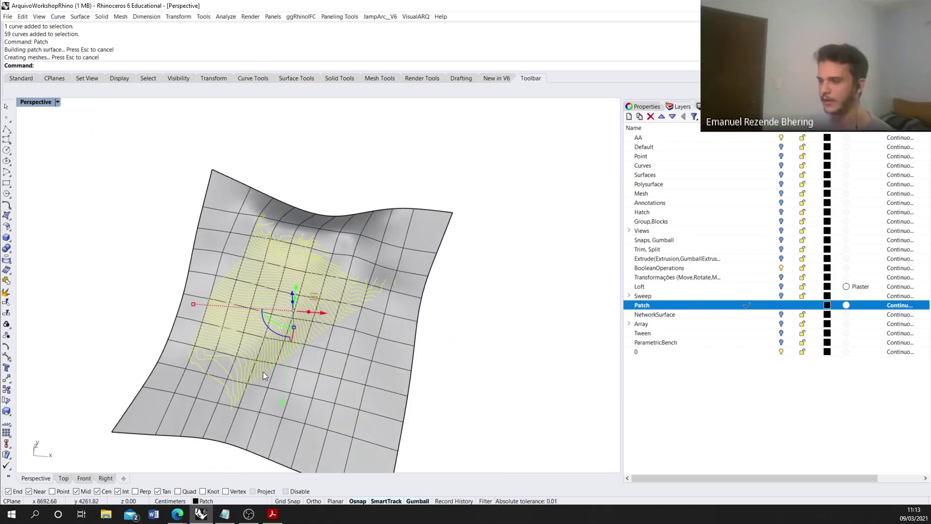
right_drag(274, 327, 346, 257)
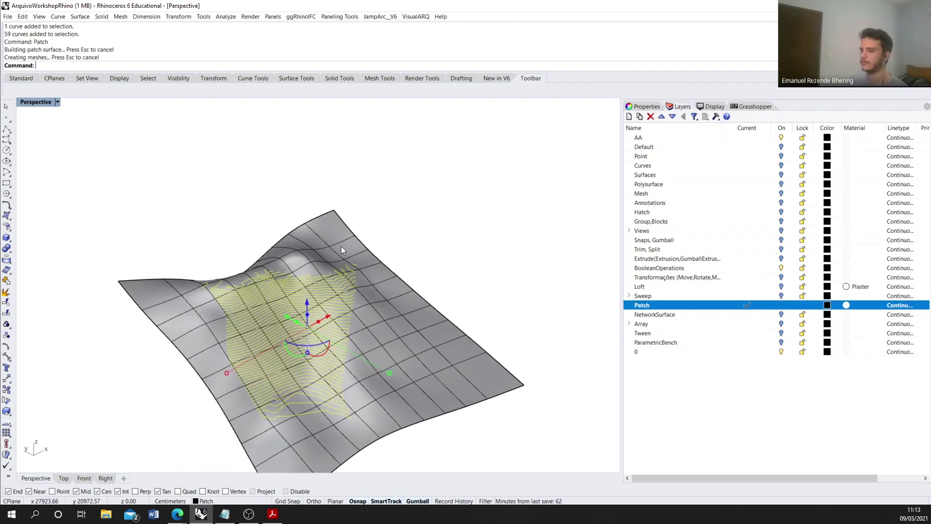
right_drag(380, 286, 386, 258)
right_drag(310, 266, 254, 312)
right_drag(328, 331, 346, 233)
key(Escape)
right_drag(462, 204, 408, 305)
Step: Select the patched terrain surface, inspect its shape and delete it
click(408, 304)
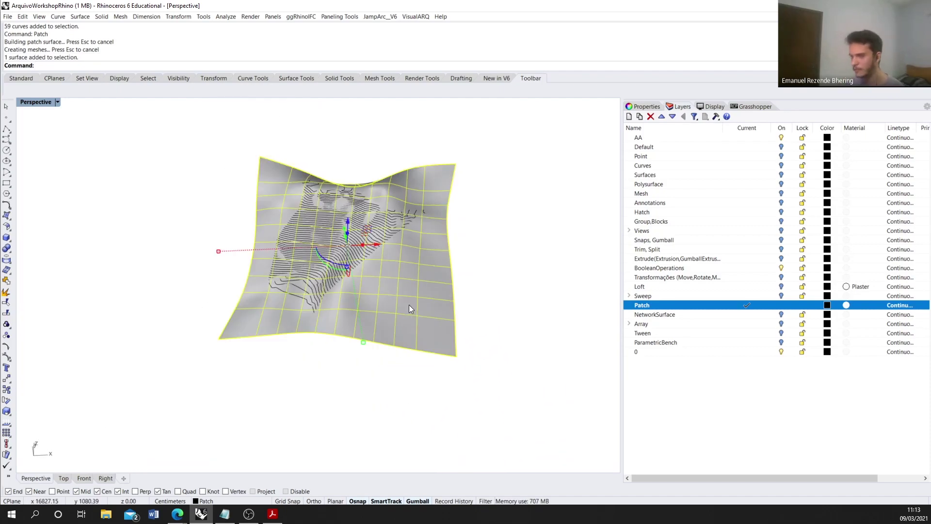
right_drag(409, 304, 400, 278)
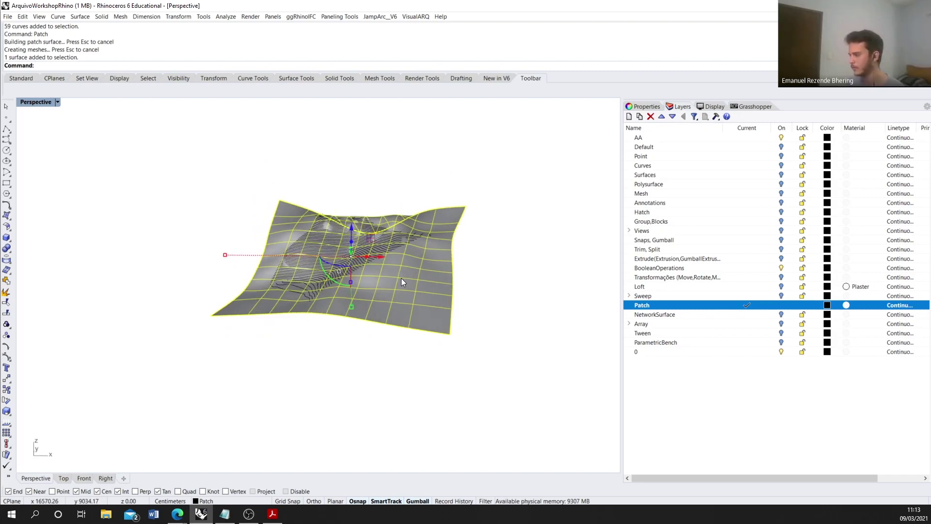
scroll(401, 278, up, 3)
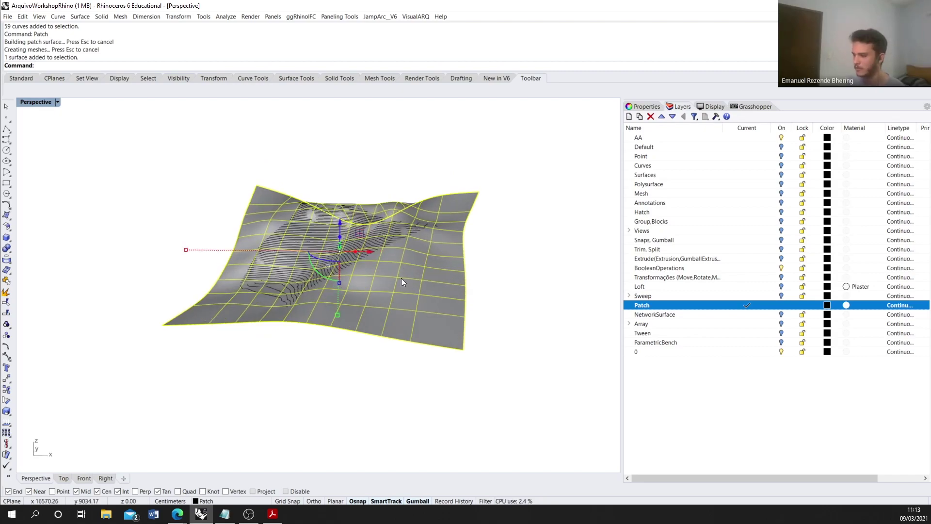
scroll(272, 306, up, 2)
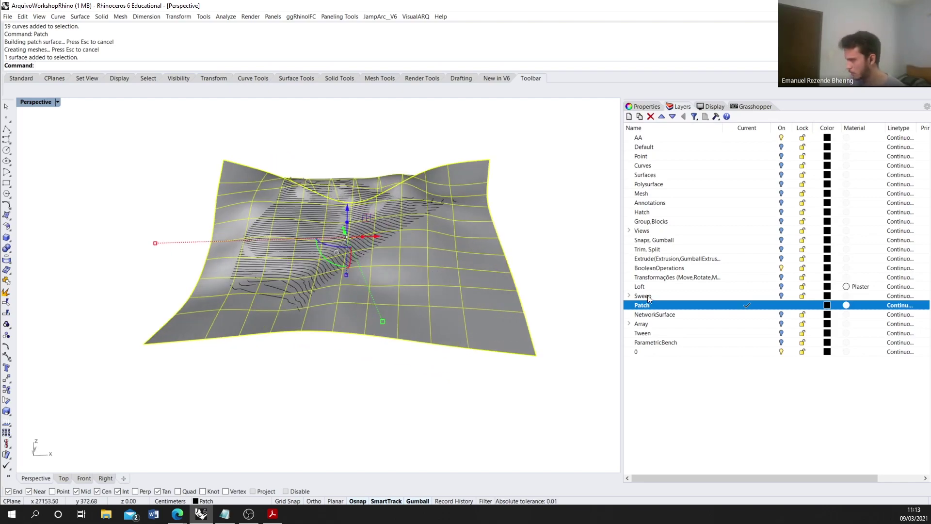
key(Delete)
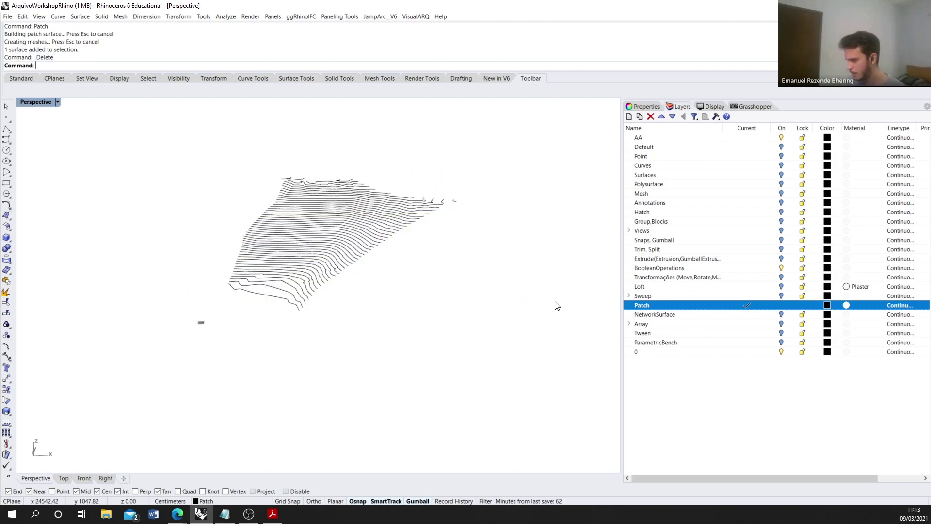
Step: Delete all the rebuilt terrain contour curves, including the stray ones at the terrain's edge
middle_click(214, 311)
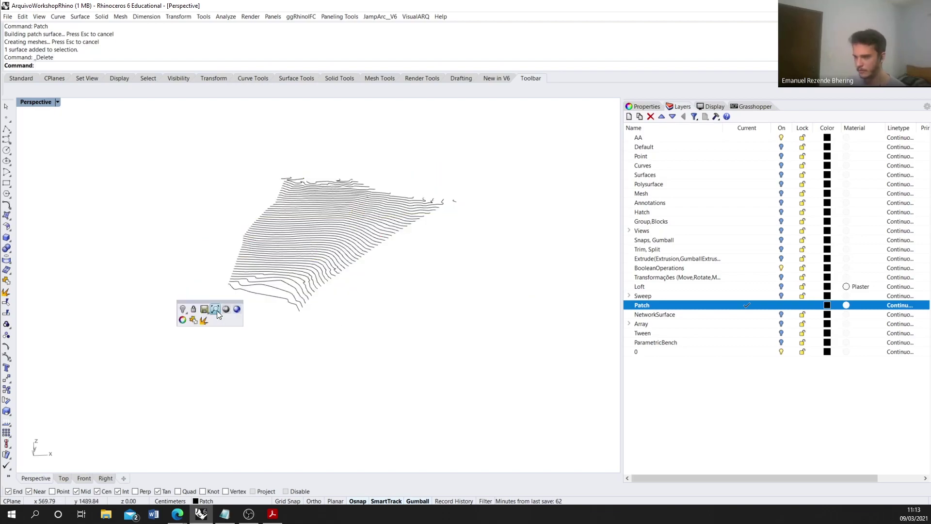
drag(379, 141, 279, 311)
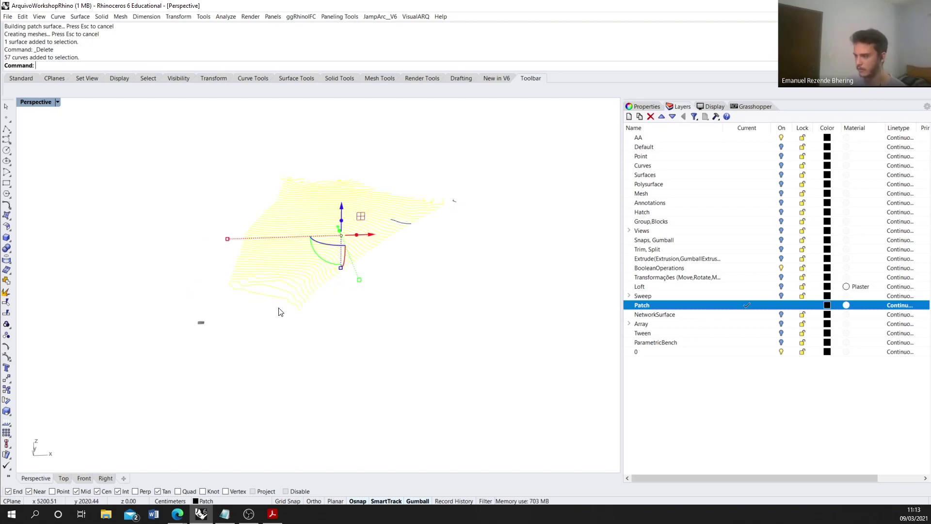
key(Delete)
drag(302, 170, 503, 311)
key(Delete)
Step: Turn on the Sweep layer and zoom to the extents of the visible curves
middle_click(243, 300)
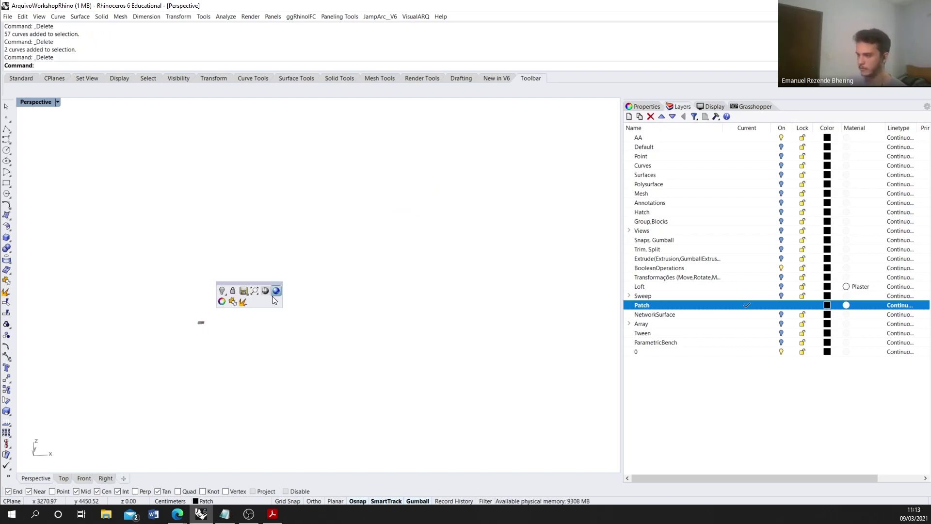
click(774, 296)
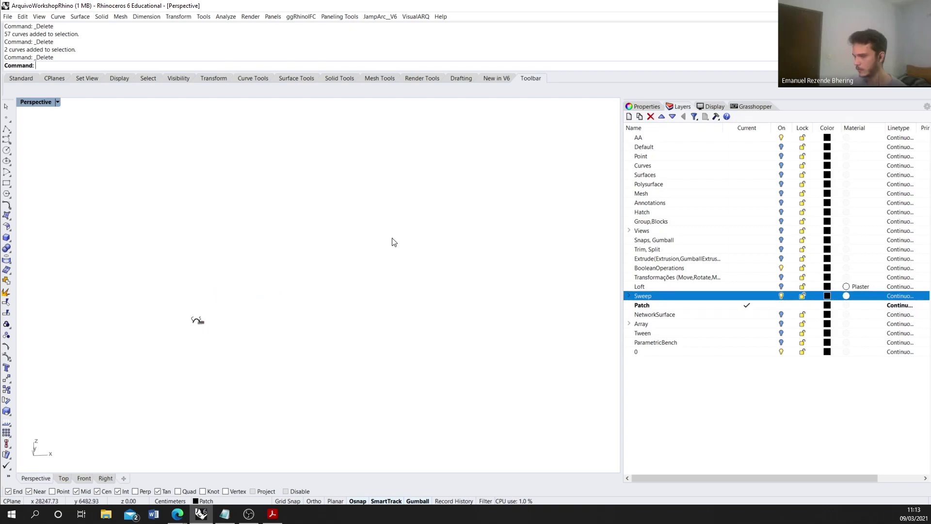
middle_click(378, 243)
click(383, 239)
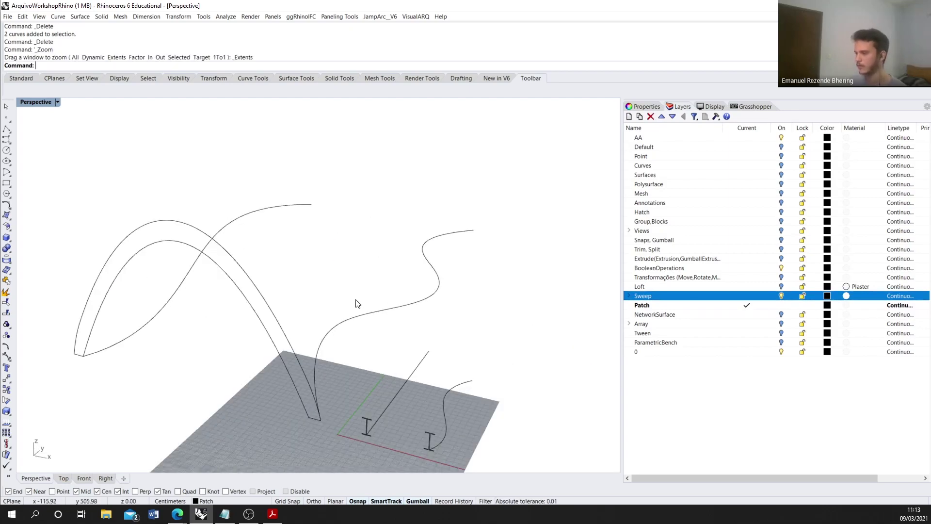
Step: Turn off the Sweep and Patch layers and make NetworkSurface the current layer
click(781, 296)
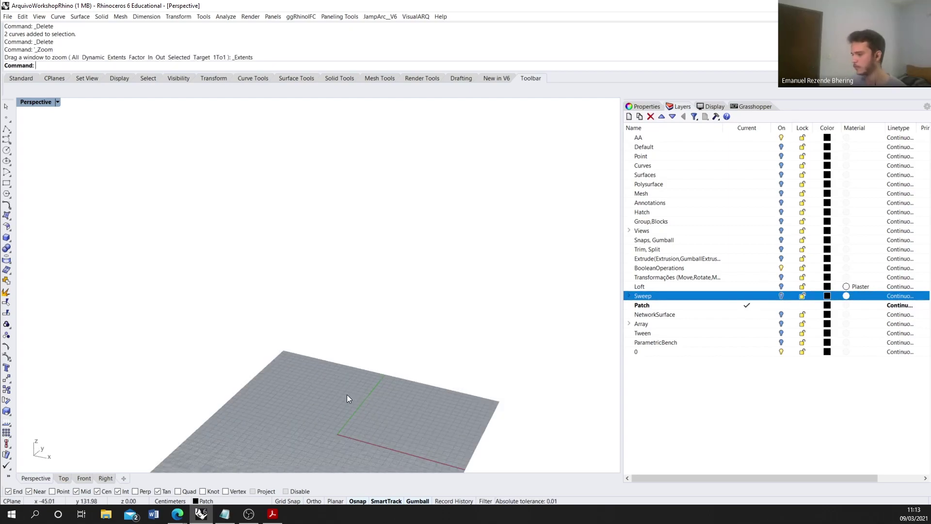
click(748, 314)
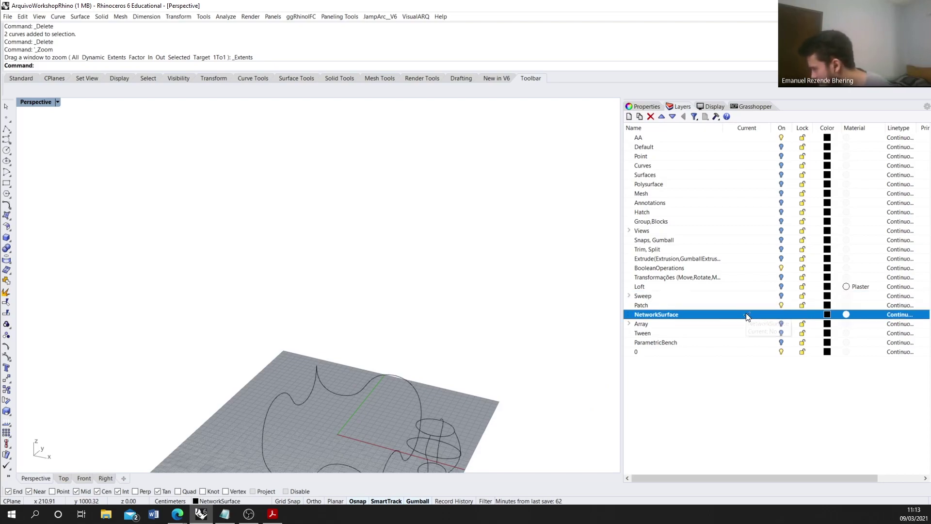
click(781, 305)
Step: Examine the wavy boundary curves and the vase-shaped curve set of the NetworkSurface layer from several angles
scroll(473, 328, down, 3)
scroll(443, 317, down, 1)
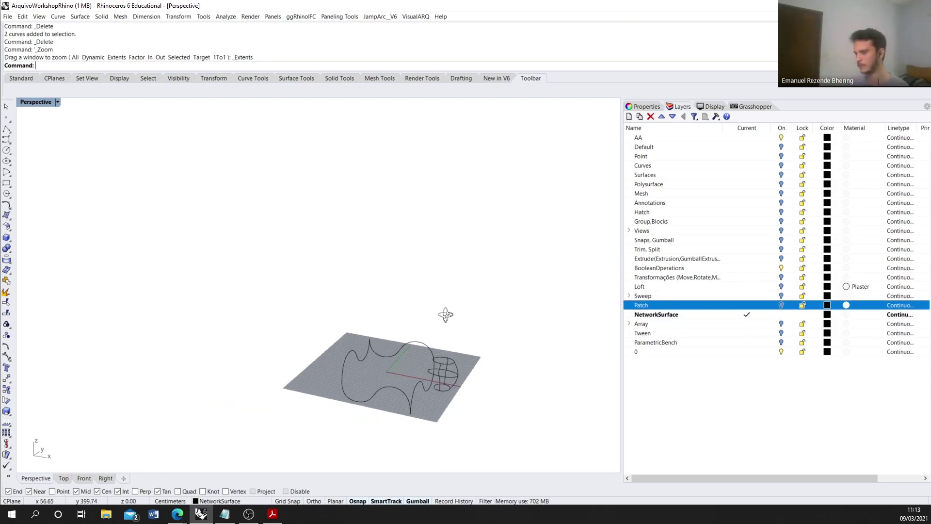
scroll(492, 405, up, 3)
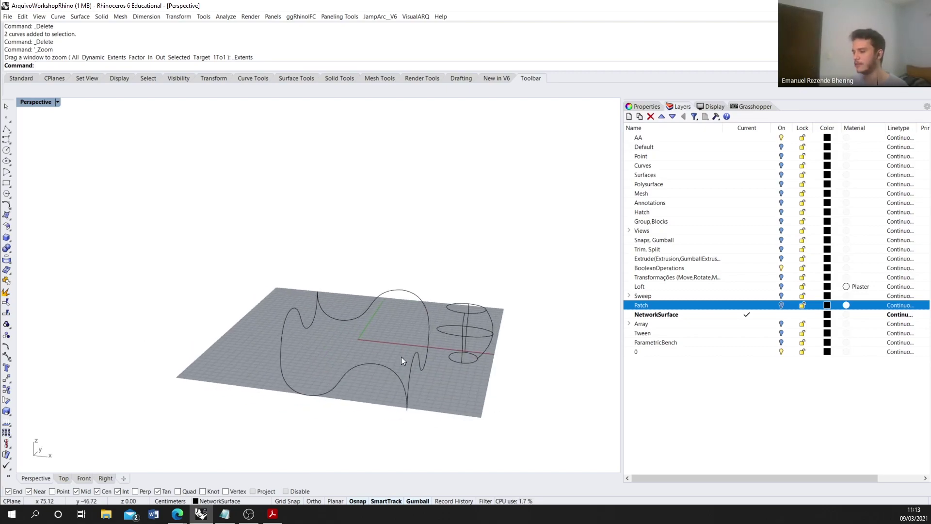
right_drag(400, 357, 448, 355)
scroll(496, 337, up, 3)
scroll(447, 351, up, 4)
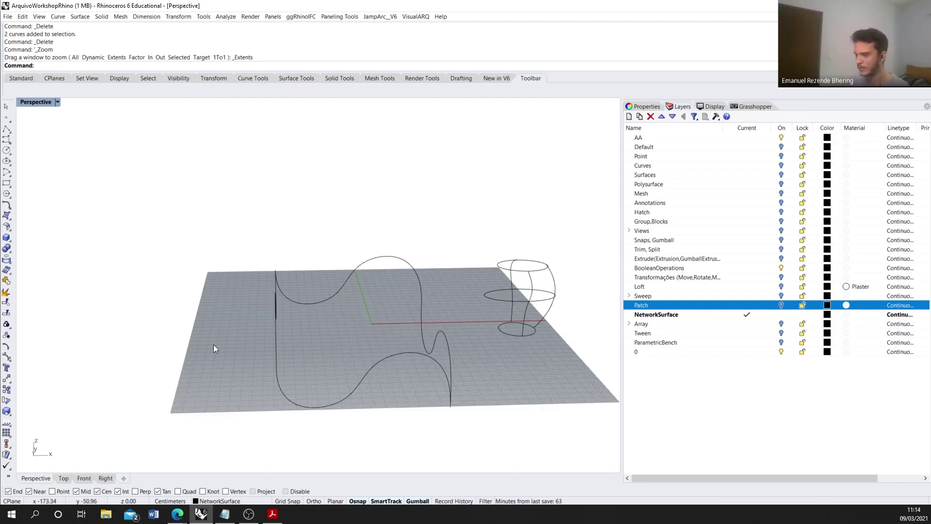
key(ctrl+shift+e)
mouse_move(357, 331)
right_down()
mouse_move(317, 347)
mouse_move(368, 328)
right_up()
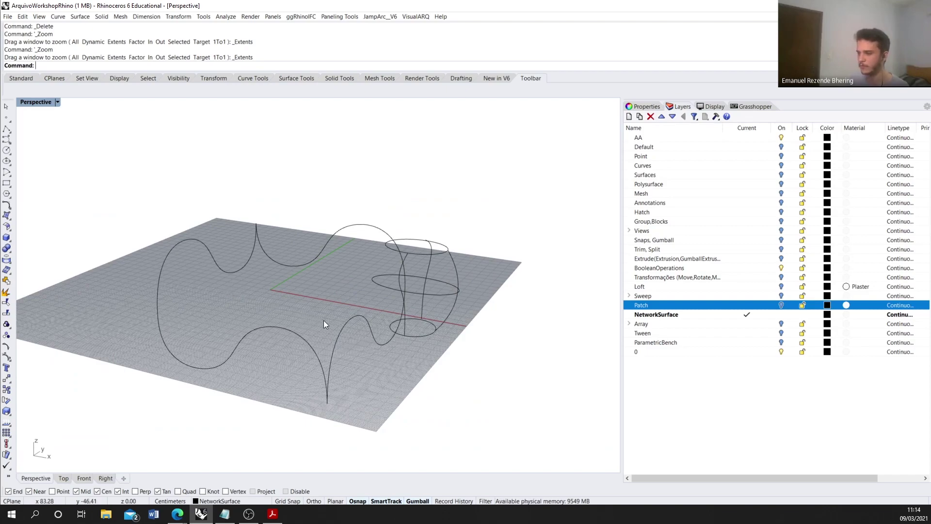
right_drag(216, 292, 326, 242)
right_drag(310, 306, 332, 321)
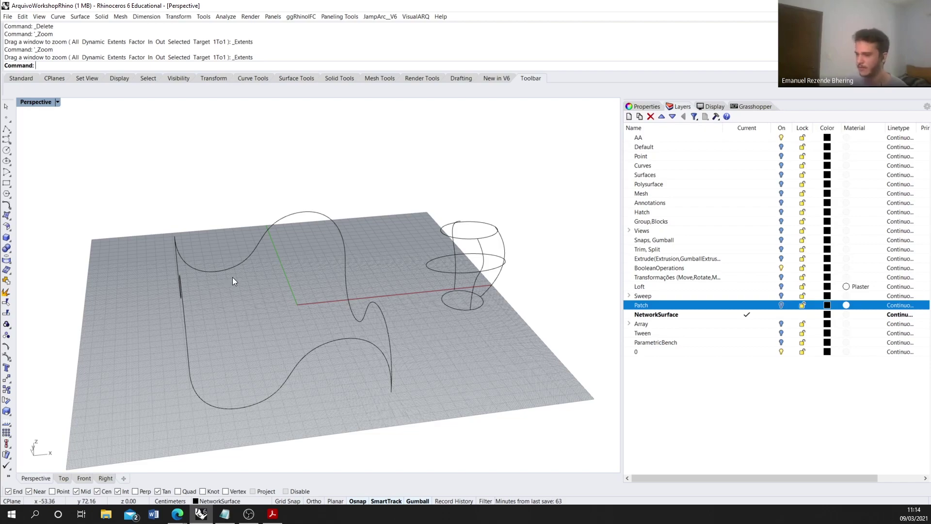
Step: Model a freehand box beside the wavy boundary curves, at the edge of the grid
click(6, 238)
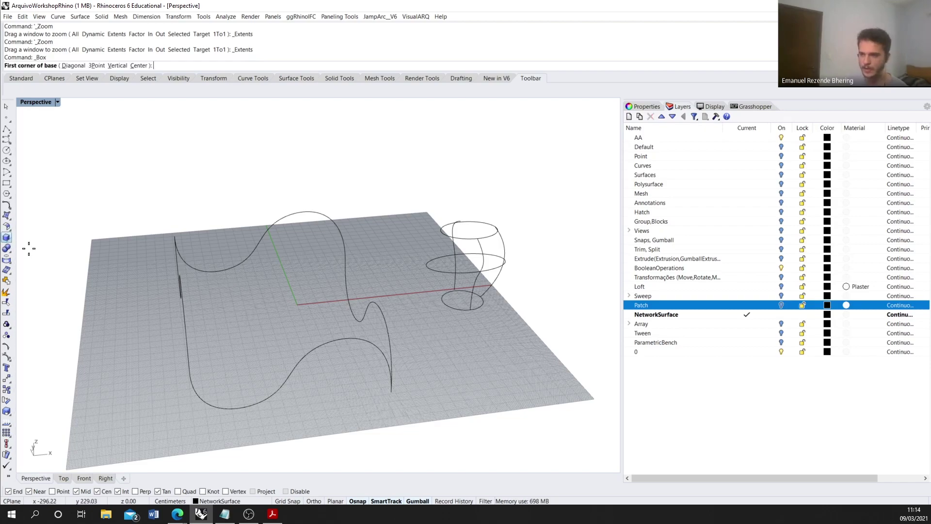
scroll(153, 323, down, 1)
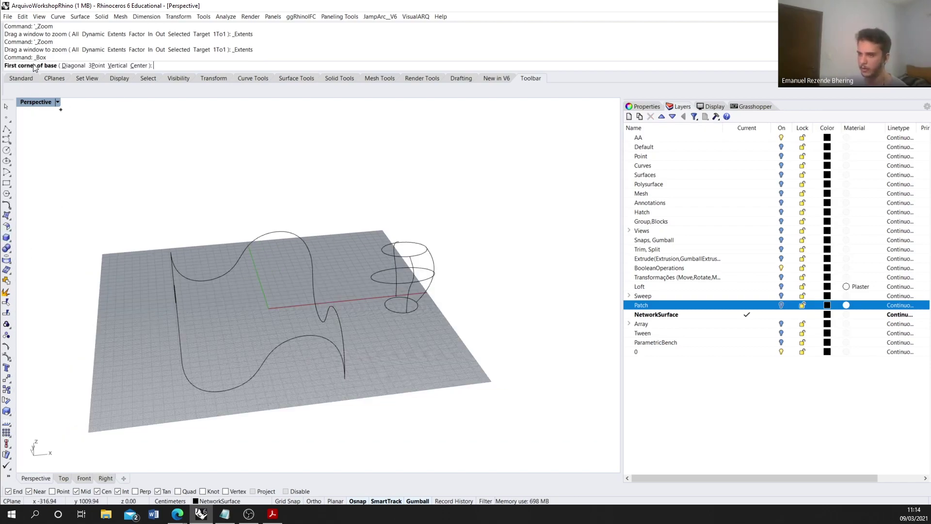
click(83, 309)
click(123, 359)
click(114, 254)
mouse_move(127, 342)
right_down()
mouse_move(108, 334)
mouse_move(99, 283)
mouse_move(141, 272)
right_up()
scroll(108, 334, down, 2)
scroll(85, 237, up, 3)
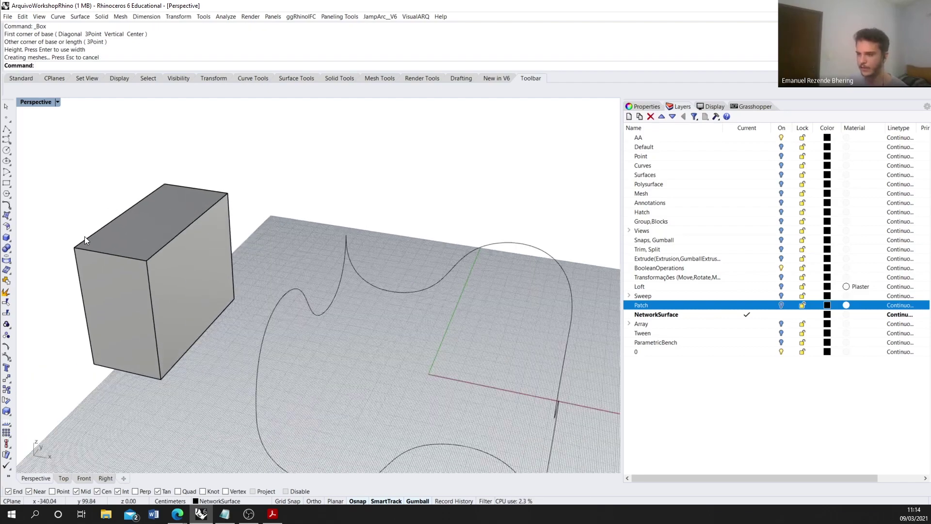
Step: Explode the box into separate surfaces and join them back into one polysurface
click(57, 103)
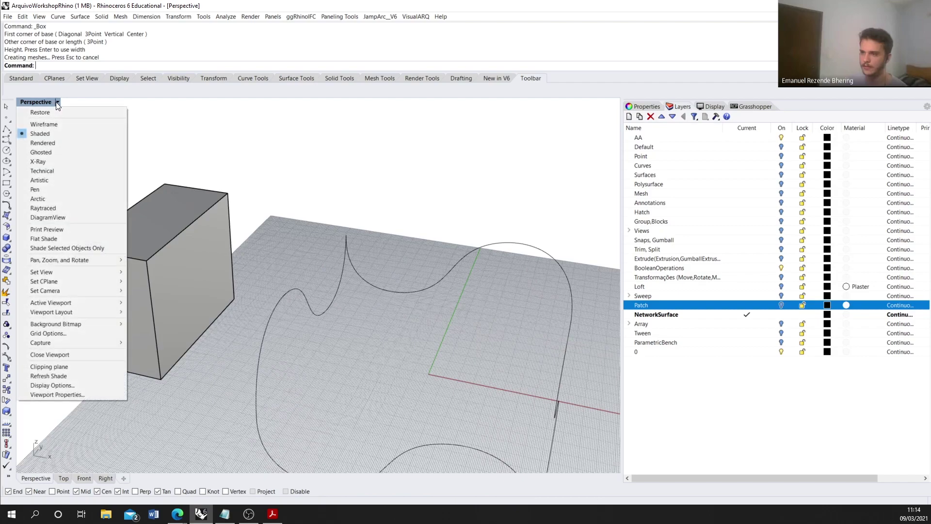
click(187, 266)
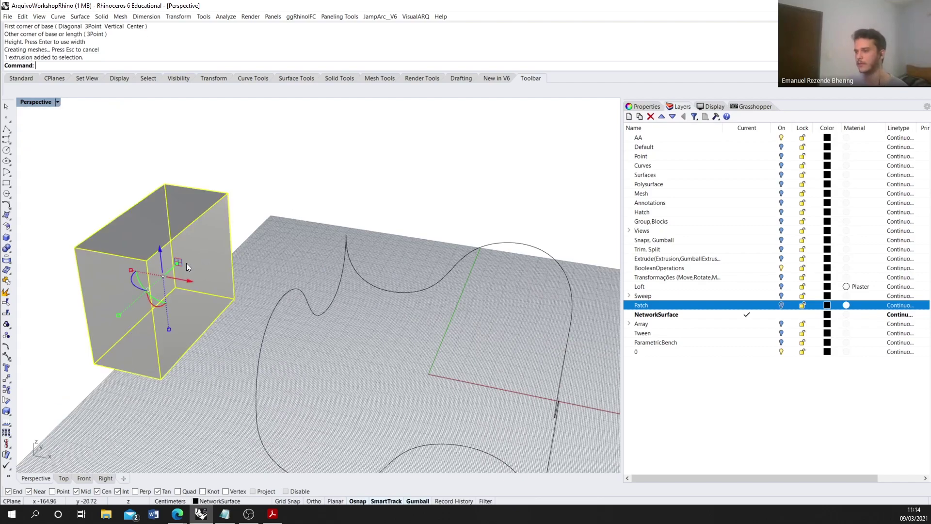
key(Return)
text(expl)
key(Escape)
text(de)
key(Escape)
text(e)
key(Return)
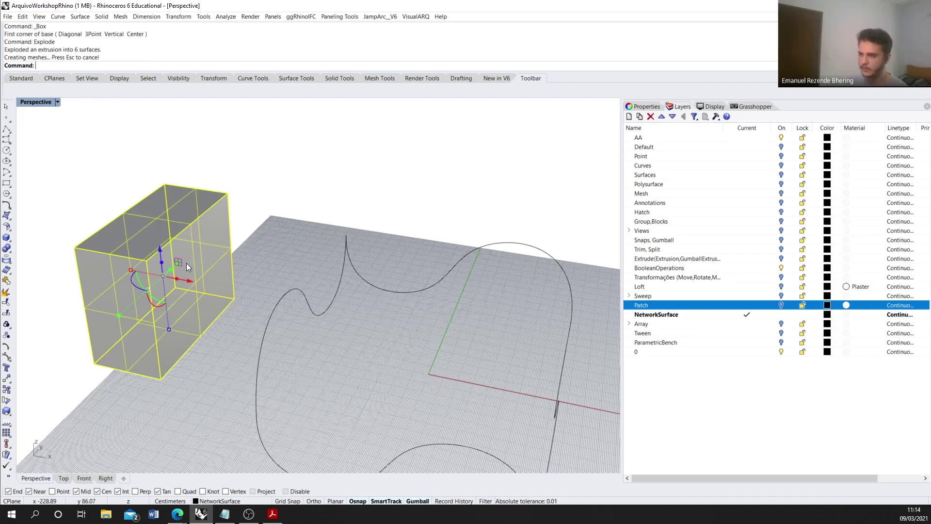
text(join)
key(Return)
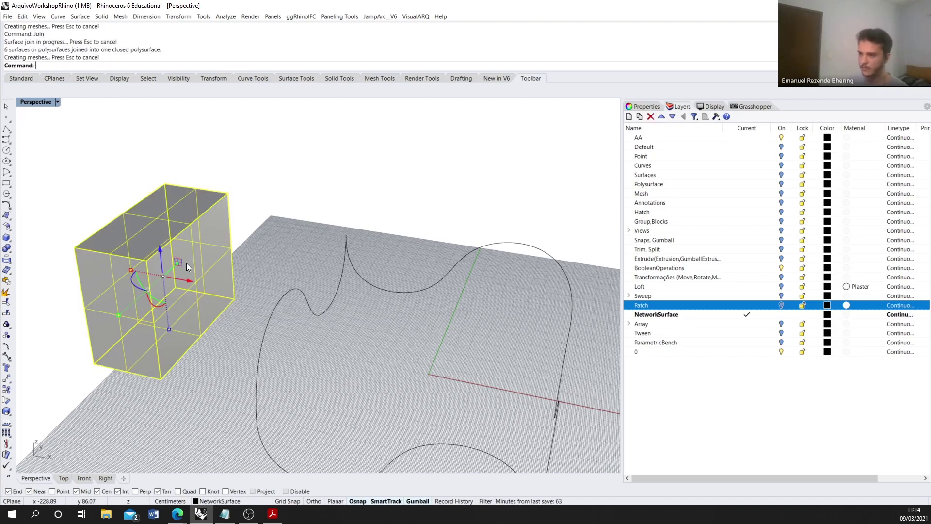
Step: Examine the isocurves on the rejoined box's faces from several angles
scroll(206, 249, up, 2)
scroll(216, 250, up, 3)
click(216, 250)
scroll(292, 194, up, 2)
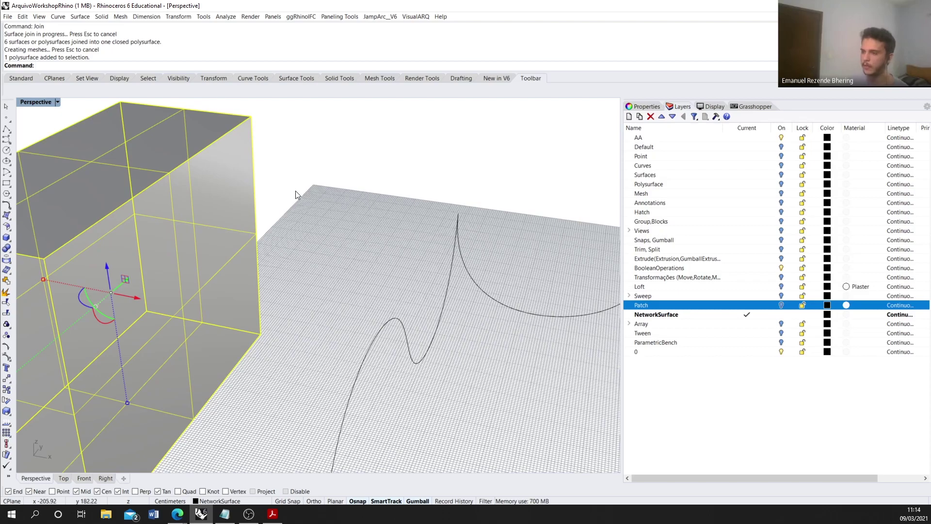
click(292, 194)
scroll(286, 197, down, 3)
scroll(214, 202, up, 2)
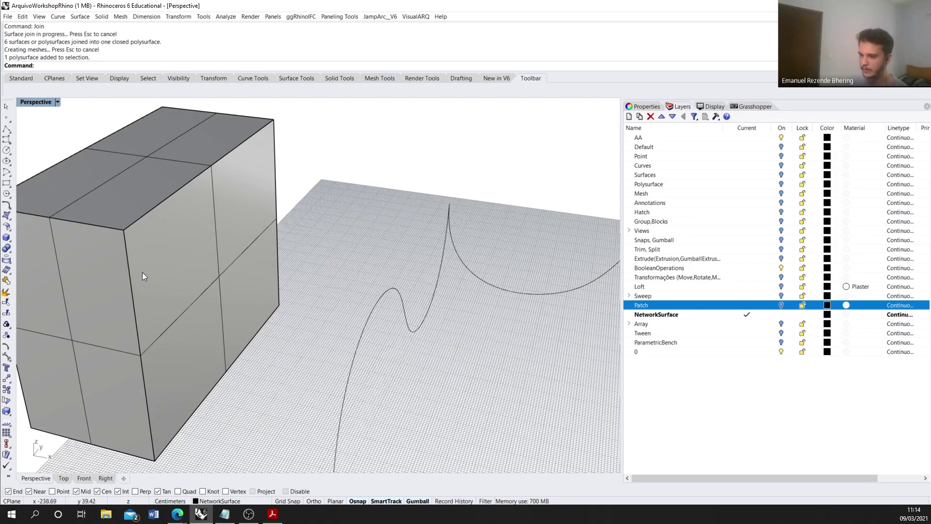
scroll(125, 258, down, 4)
right_drag(117, 234, 142, 215)
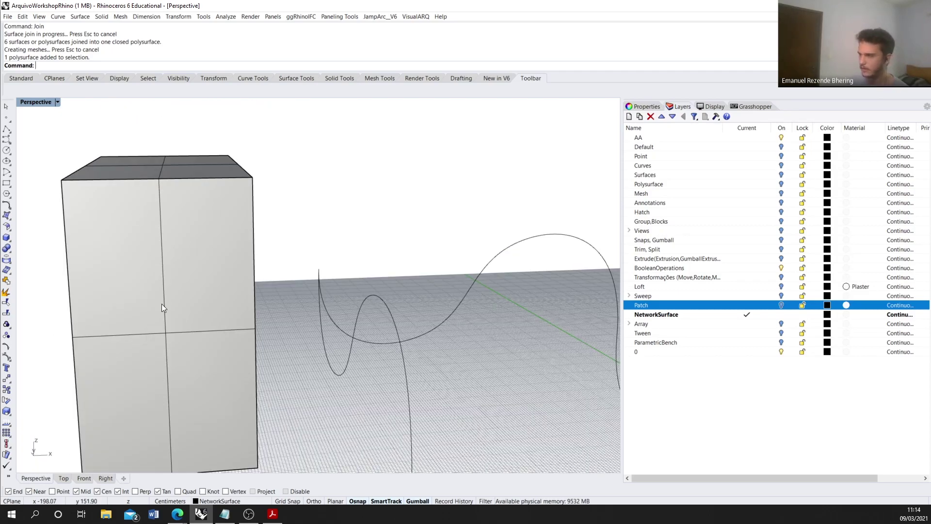
right_drag(199, 216, 185, 262)
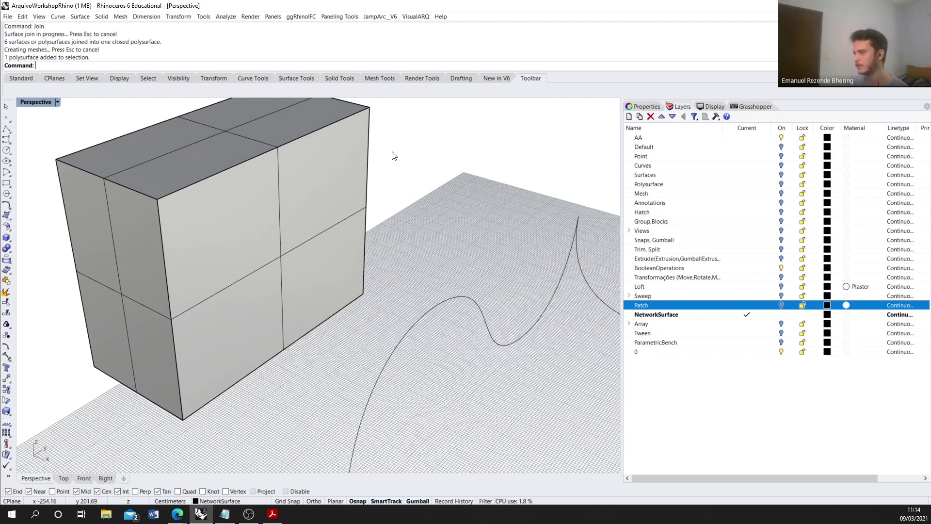
scroll(384, 182, down, 2)
scroll(280, 260, down, 1)
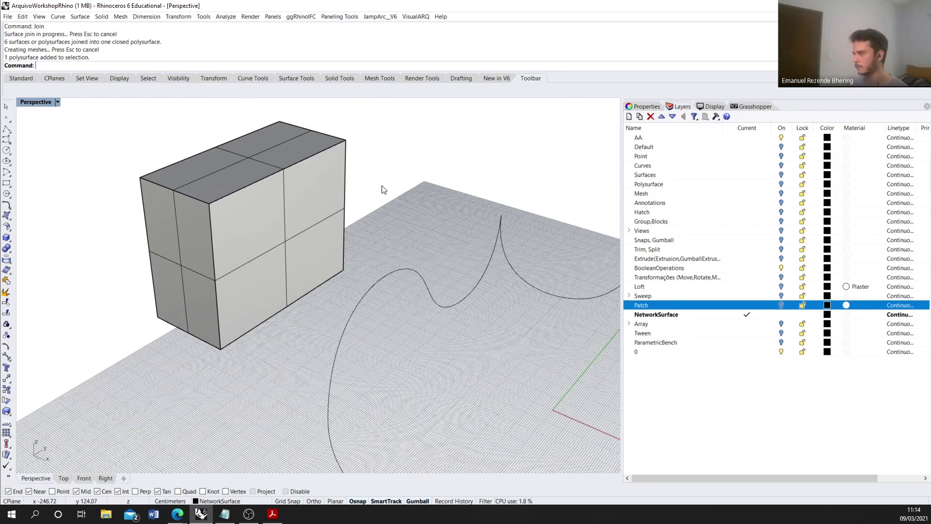
Step: Switch the Surface Isocurves display off and on again in the Shaded viewport to compare the box's appearance
click(713, 108)
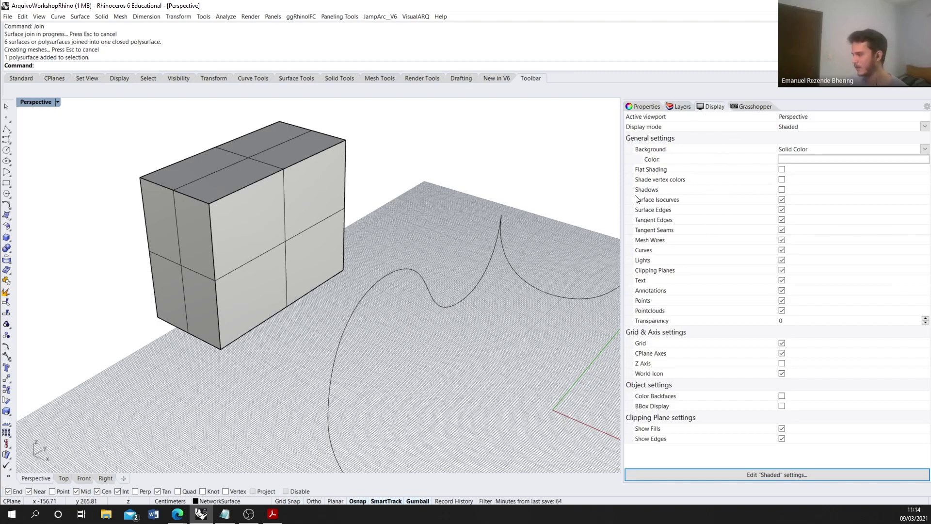
click(783, 200)
click(783, 200)
click(782, 199)
click(782, 200)
right_drag(460, 277, 185, 287)
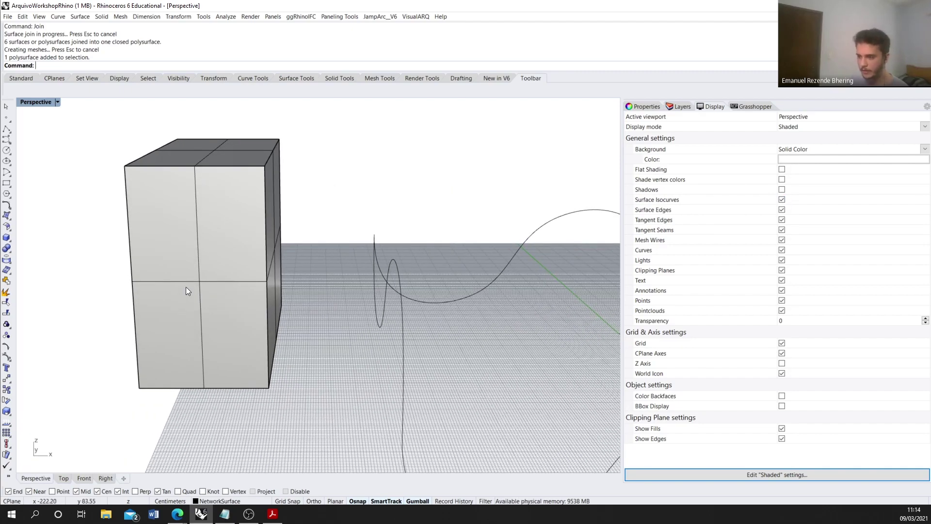
scroll(236, 247, down, 5)
right_drag(236, 246, 555, 320)
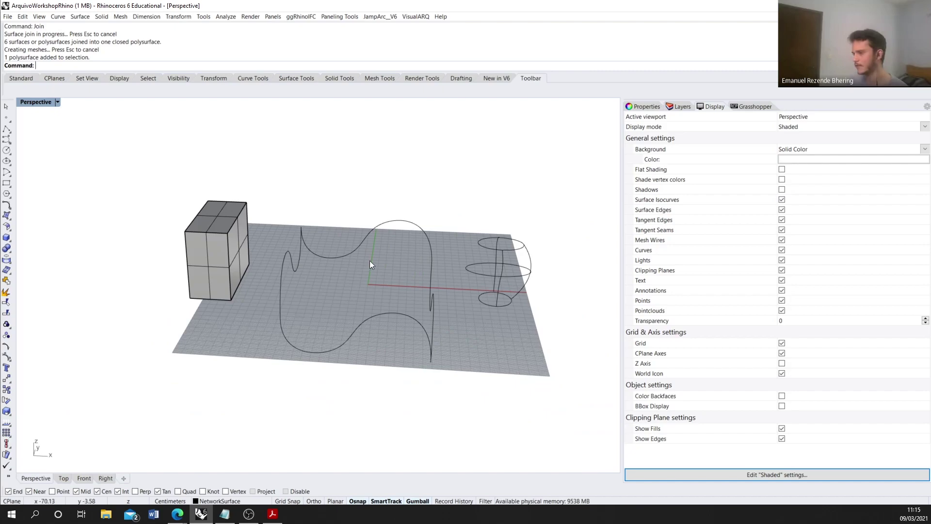
Step: Delete the demonstration box beside the wavy curves and return to the layer list
right_drag(357, 296, 334, 300)
click(205, 231)
scroll(264, 181, up, 2)
click(264, 181)
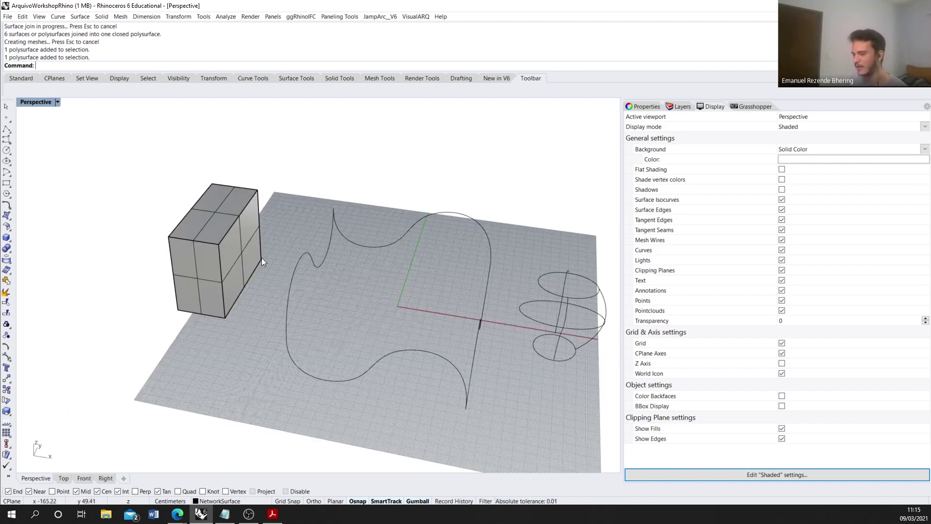
right_drag(261, 258, 369, 265)
click(214, 310)
click(231, 341)
click(188, 246)
key(Delete)
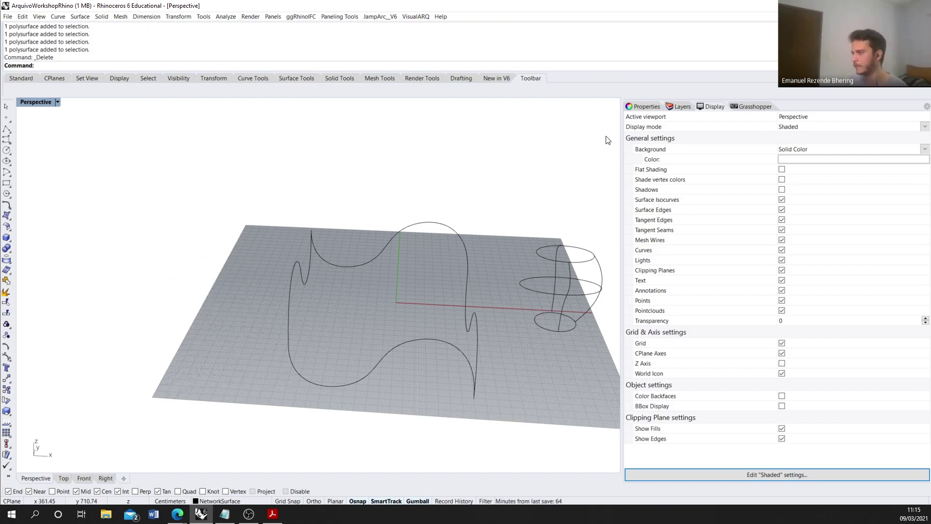
click(645, 107)
click(680, 107)
Step: Create a network surface from the four wavy boundary curves with 0.1 edge and interior tolerances and Position edge matching
scroll(314, 222, down, 2)
right_drag(313, 222, 394, 335)
text(N)
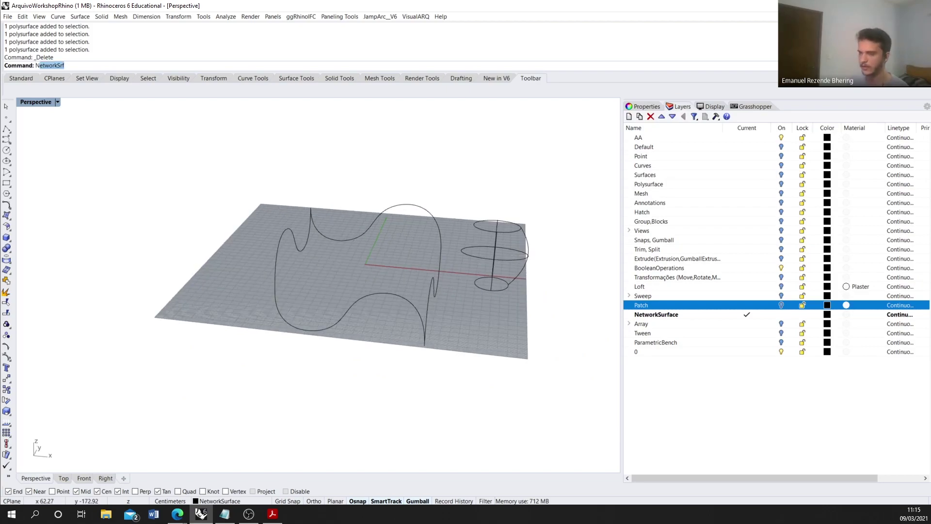
text(e)
key(Return)
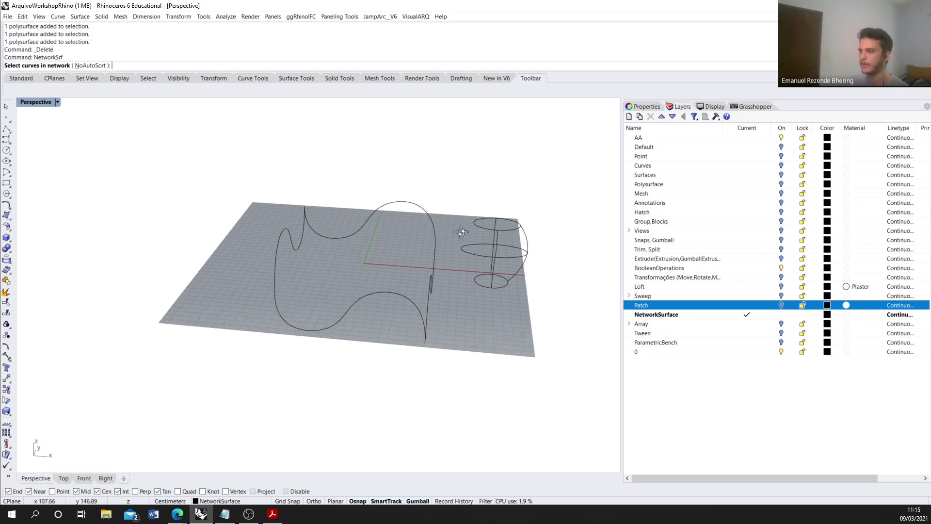
drag(436, 387, 282, 183)
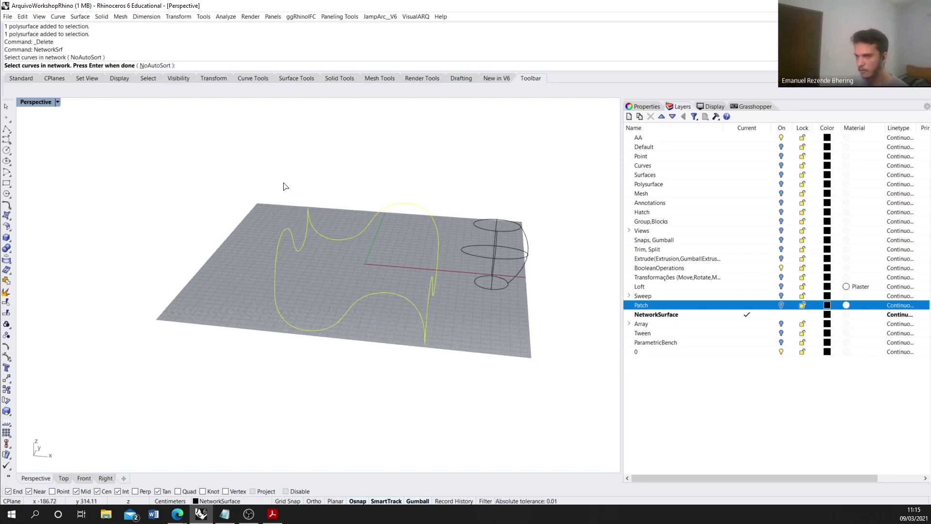
key(Return)
right_drag(286, 187, 150, 284)
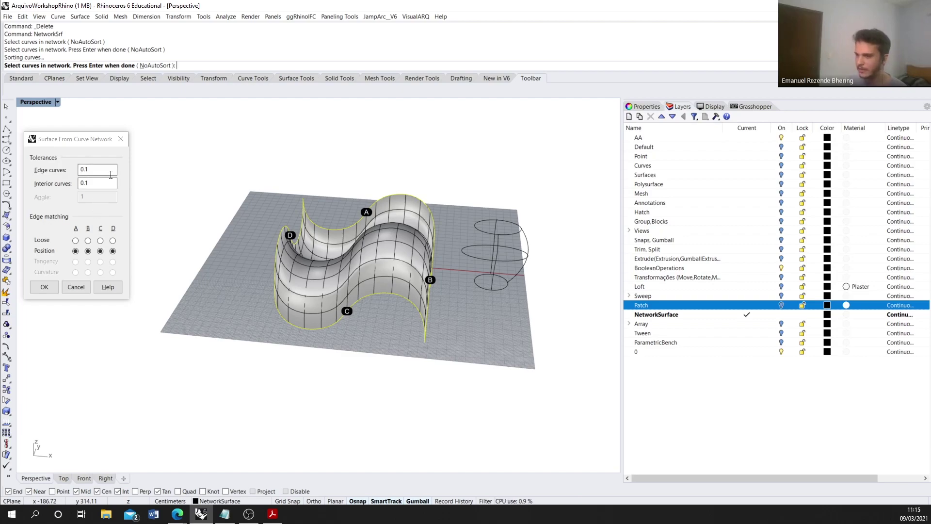
right_drag(296, 219, 441, 296)
scroll(441, 297, up, 2)
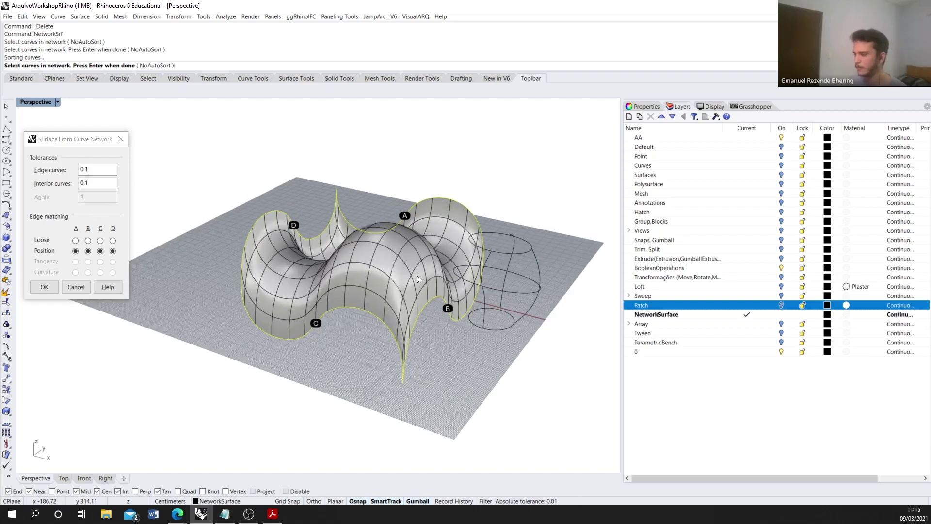
right_drag(332, 298, 165, 270)
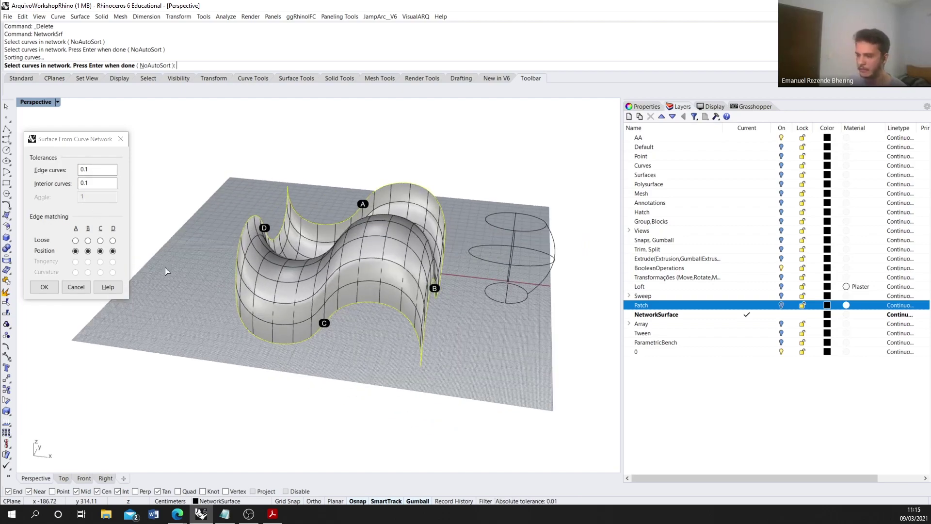
click(45, 287)
Step: Examine the wavy network surface and the neighbouring vase-shaped curves from several angles
right_drag(236, 311, 488, 294)
scroll(490, 276, up, 3)
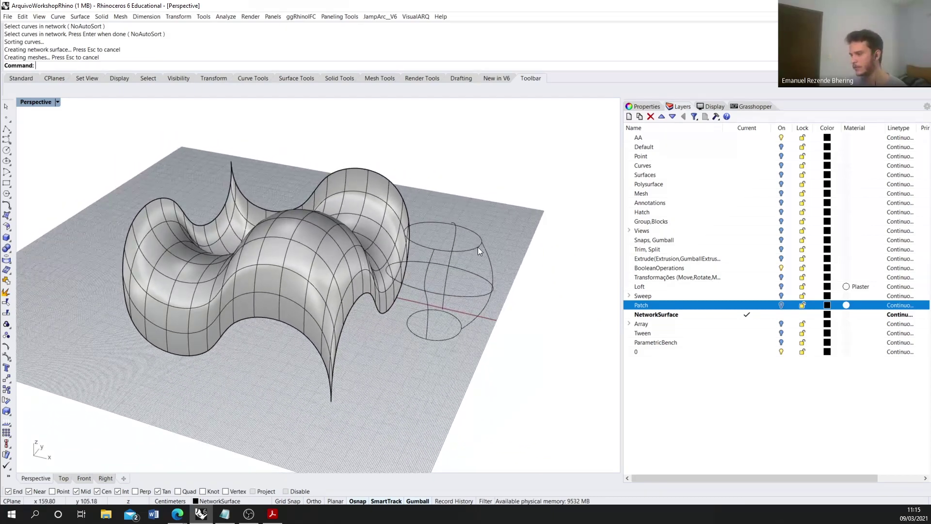
scroll(479, 246, down, 4)
scroll(481, 271, up, 4)
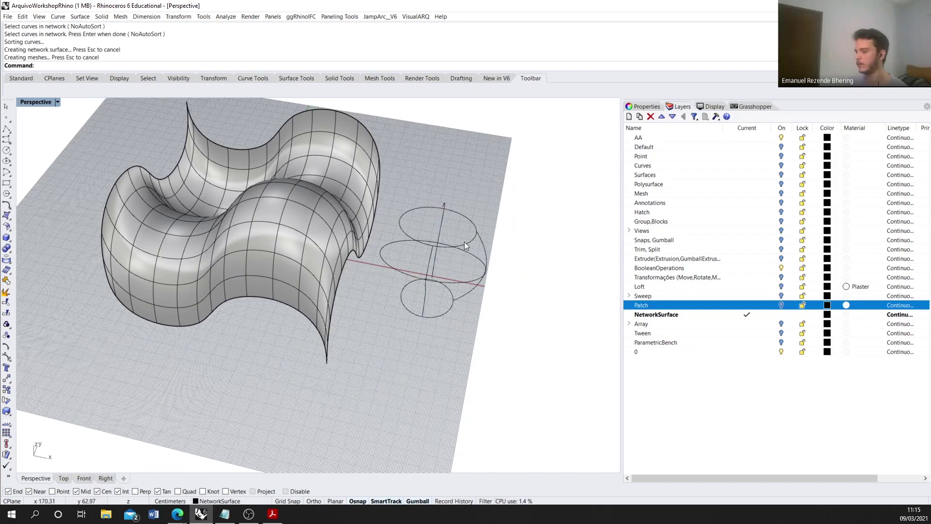
scroll(420, 236, up, 4)
scroll(308, 256, down, 5)
scroll(415, 293, up, 3)
scroll(341, 246, up, 5)
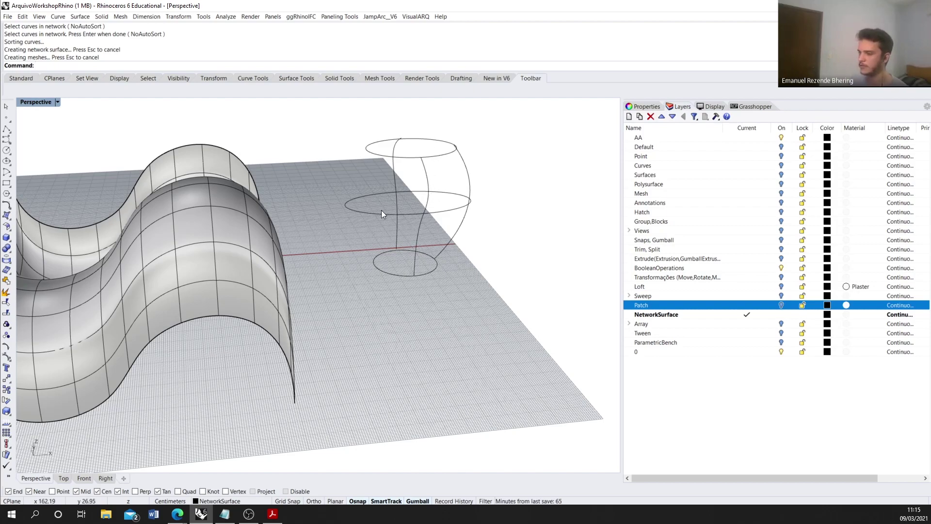
scroll(441, 179, down, 3)
right_drag(441, 179, 493, 252)
key(Up)
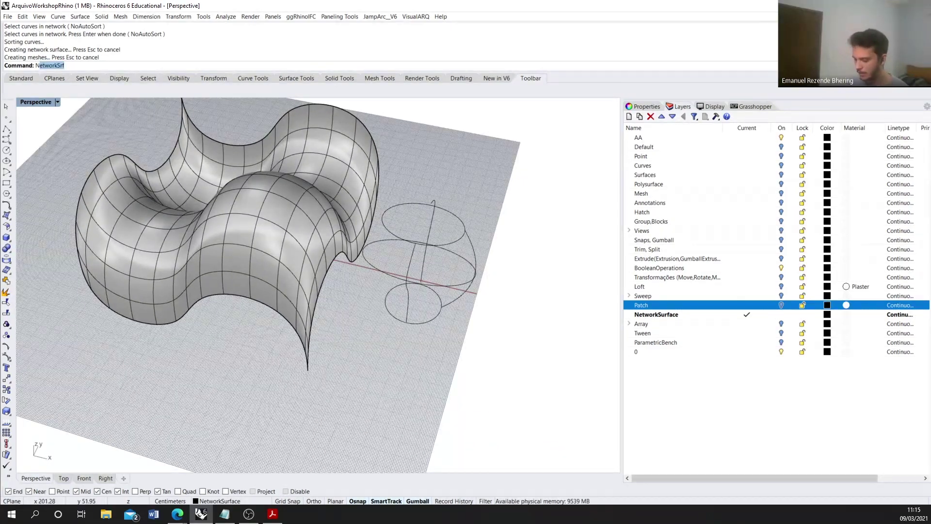
key(Return)
right_drag(493, 252, 418, 194)
drag(417, 195, 503, 309)
key(Return)
right_drag(466, 229, 146, 247)
scroll(168, 240, up, 5)
scroll(264, 259, up, 3)
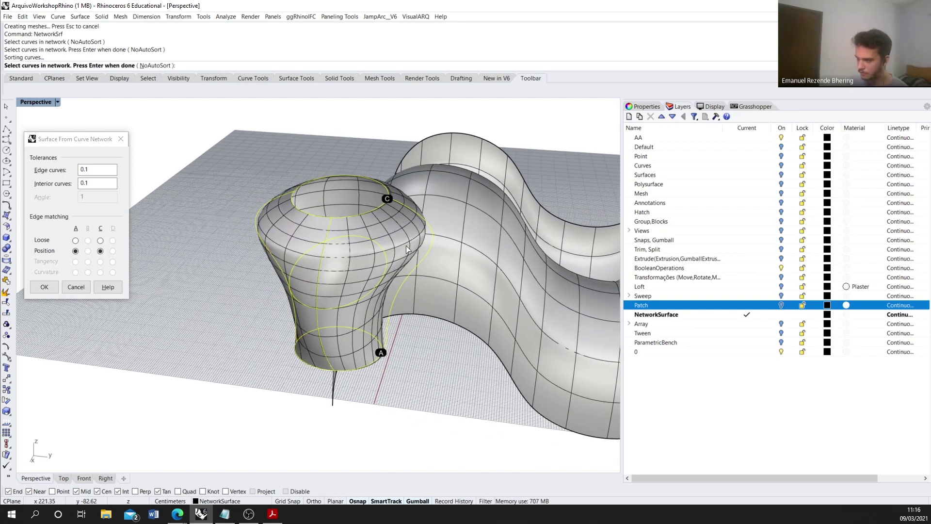
right_drag(287, 279, 369, 266)
scroll(316, 286, down, 5)
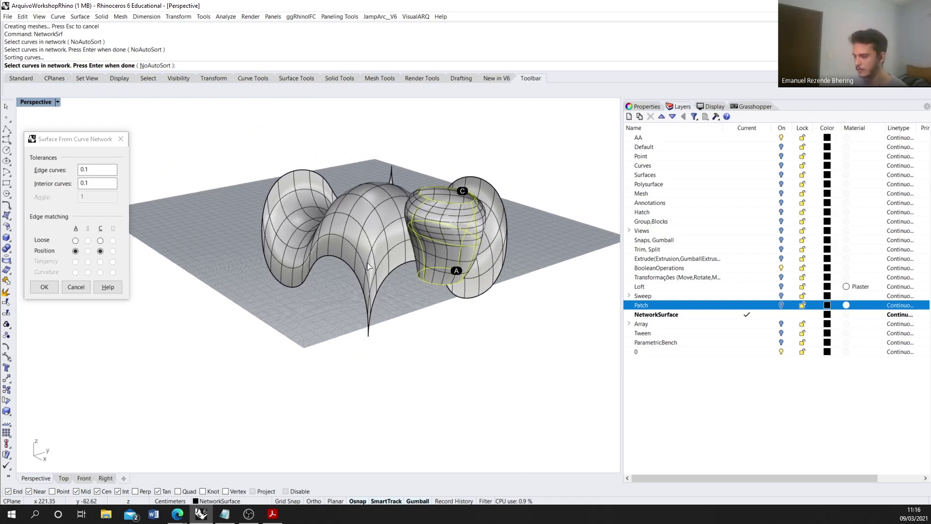
right_drag(462, 273, 464, 282)
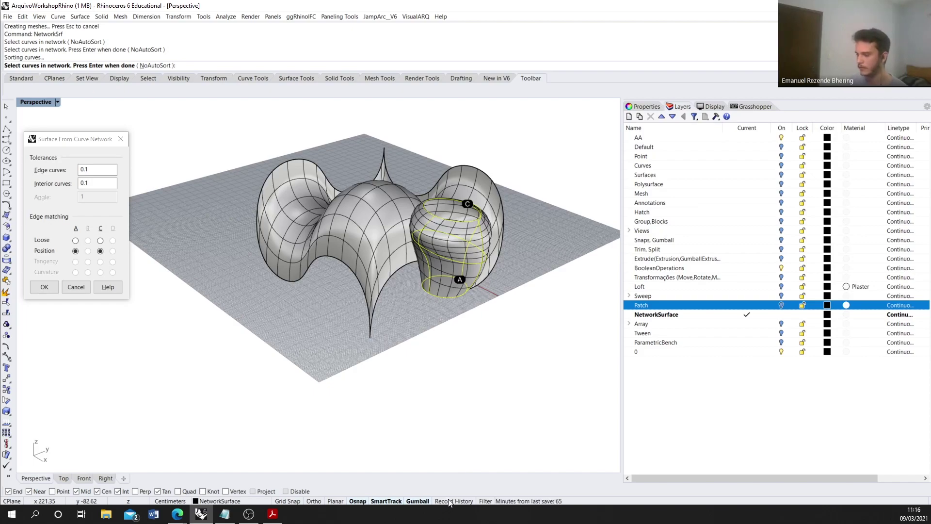
right_drag(421, 458, 374, 367)
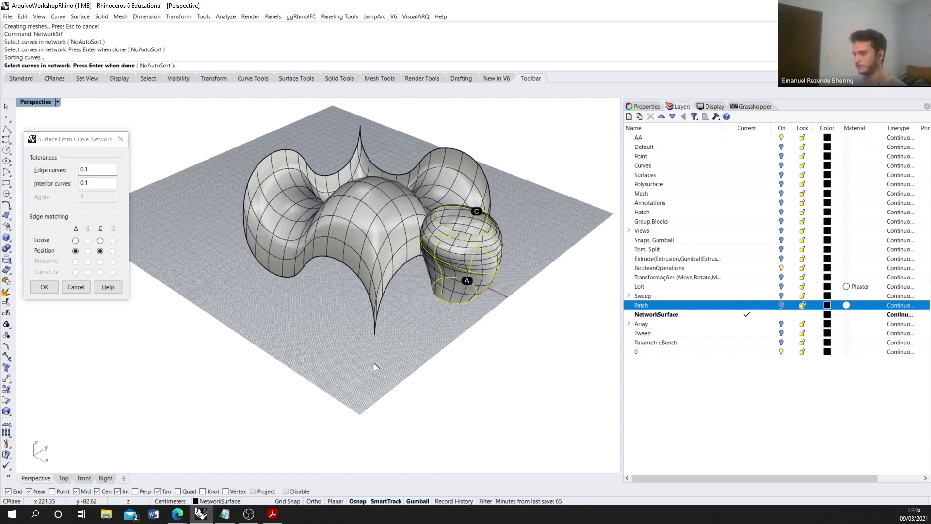
scroll(236, 372, down, 2)
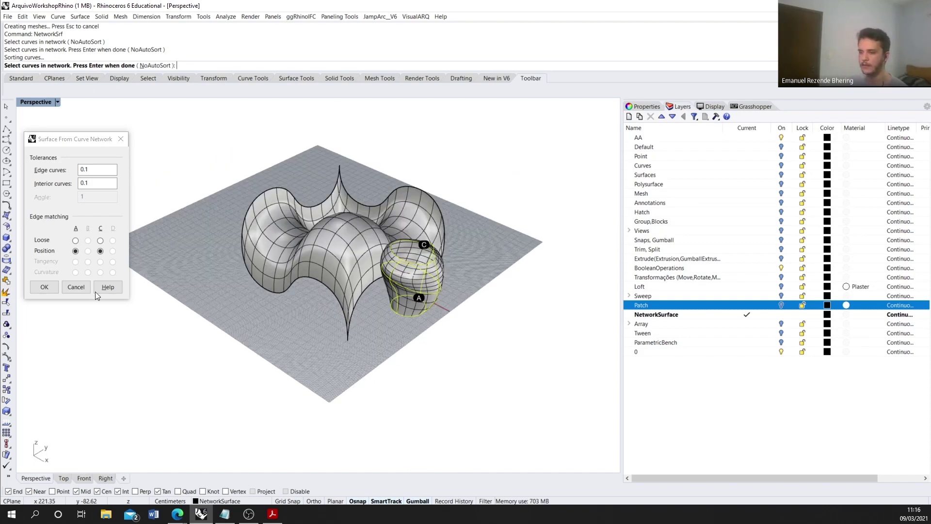
click(76, 287)
Step: Enable history recording and create a network surface from the six vase-shaped curves with 0.1 tolerances and Position edge matching
scroll(439, 323, up, 2)
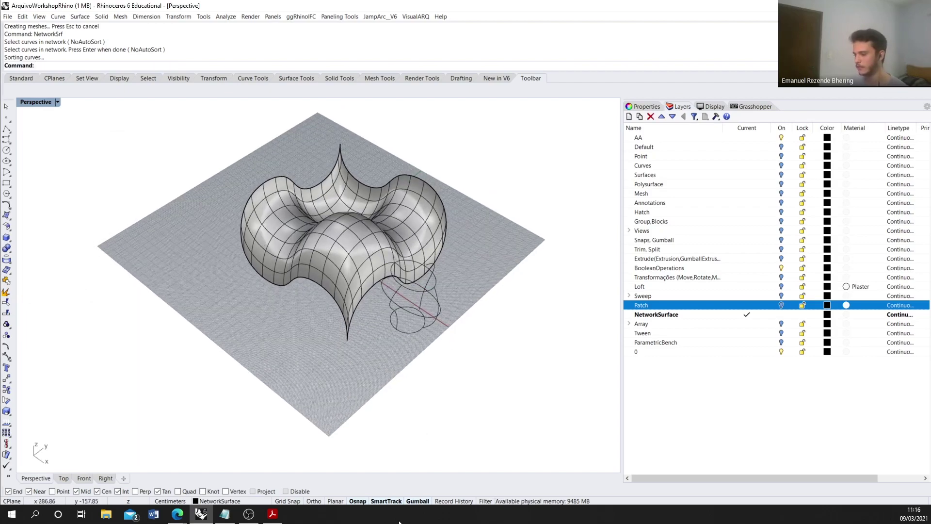
click(450, 502)
right_drag(447, 451, 440, 375)
drag(456, 400, 328, 316)
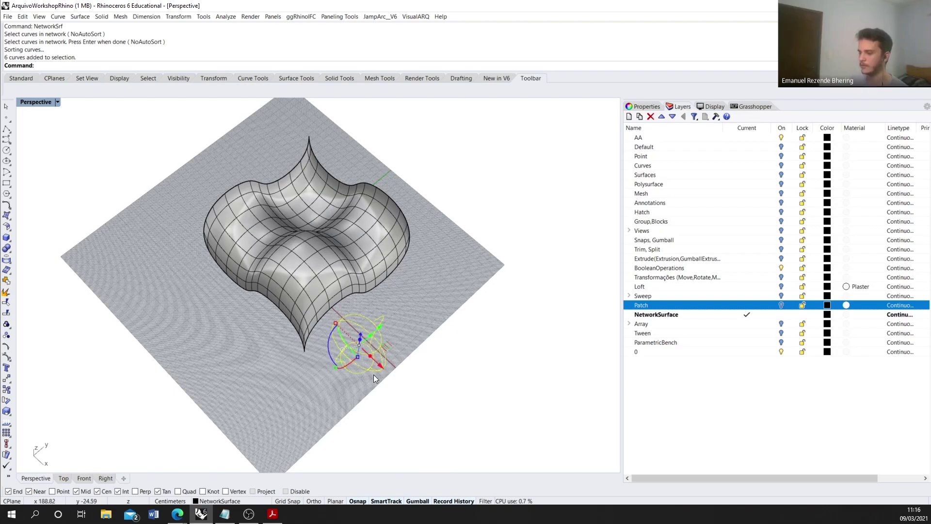
text(NetworkSrf)
key(Return)
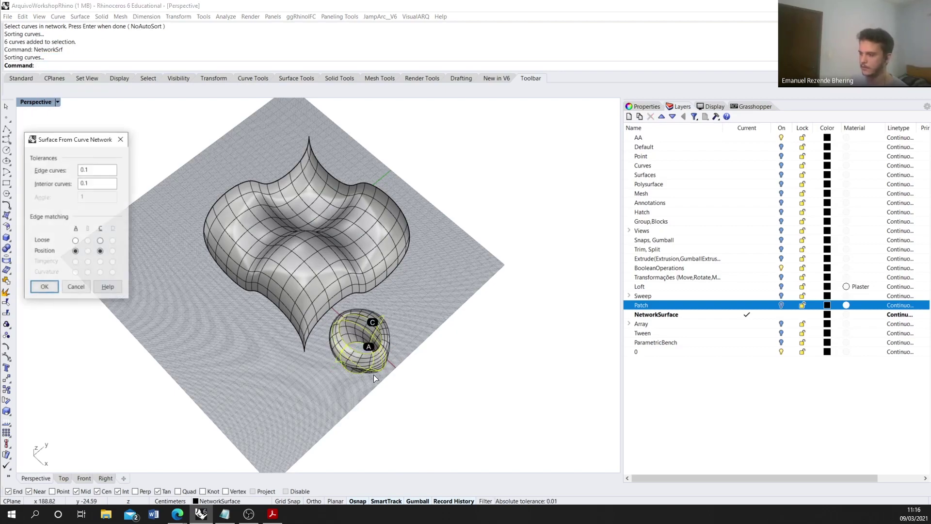
right_drag(373, 375, 442, 229)
scroll(420, 255, up, 4)
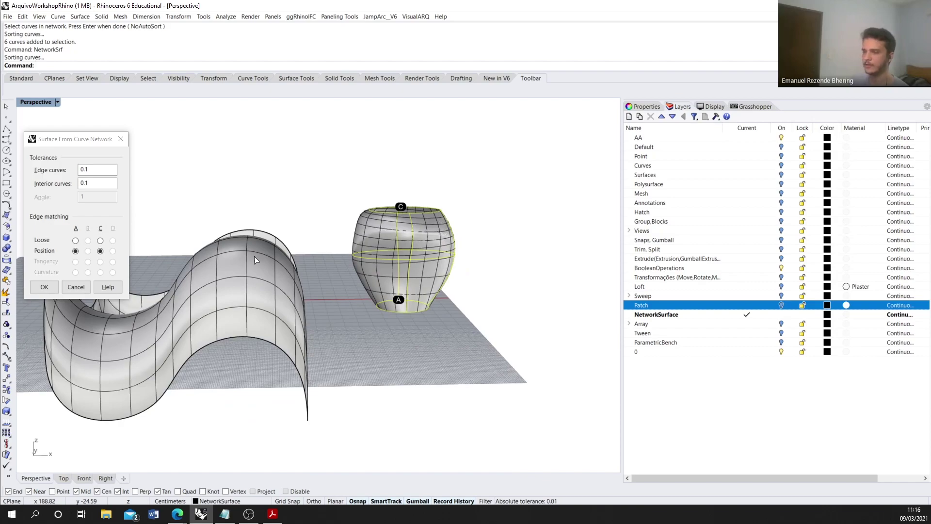
click(44, 287)
Step: Move one control point of a vertical vase curve along Y and X to reshape the linked network surface
click(469, 262)
scroll(374, 228, up, 5)
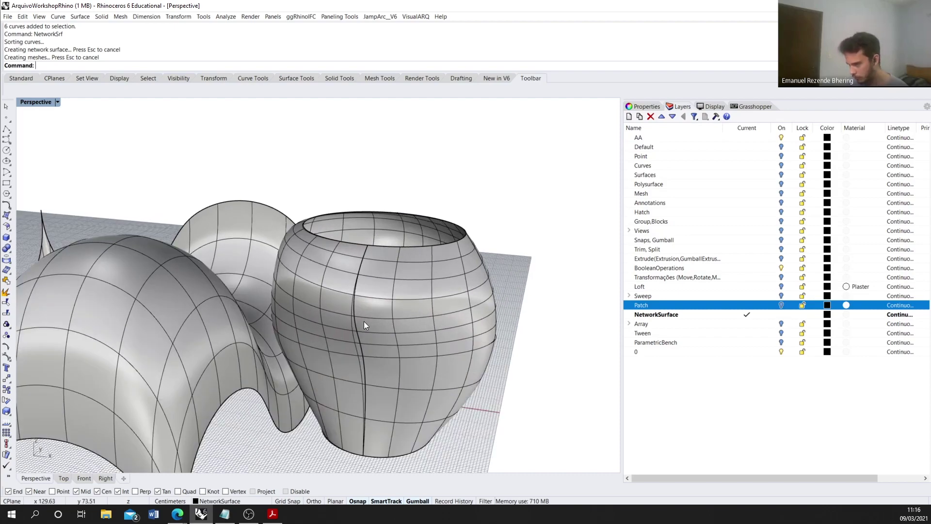
click(353, 334)
click(418, 358)
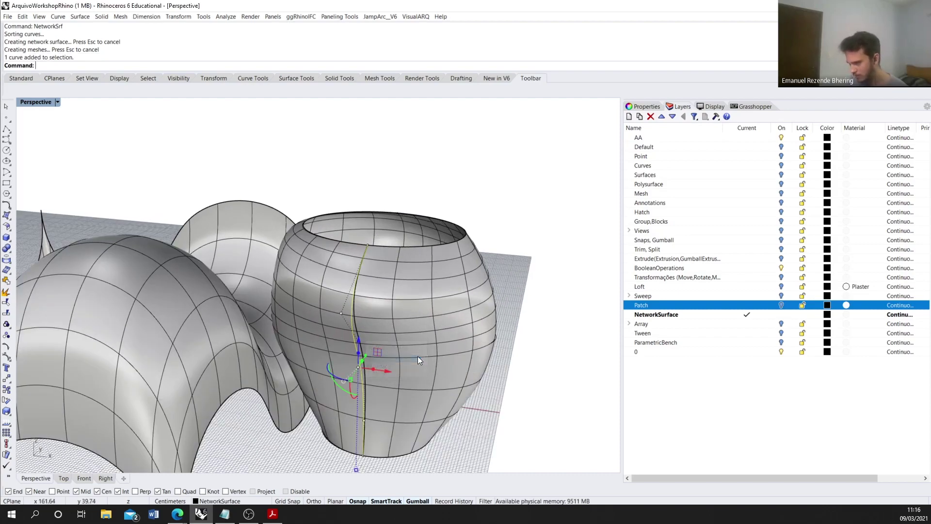
scroll(222, 314, down, 5)
click(209, 332)
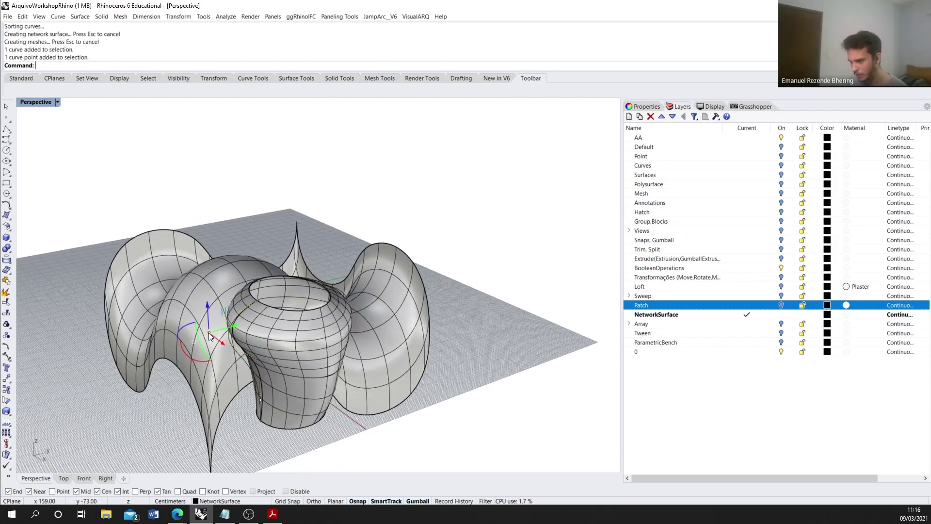
drag(238, 325, 213, 331)
mouse_move(350, 332)
right_down()
mouse_move(306, 316)
mouse_move(353, 353)
right_up()
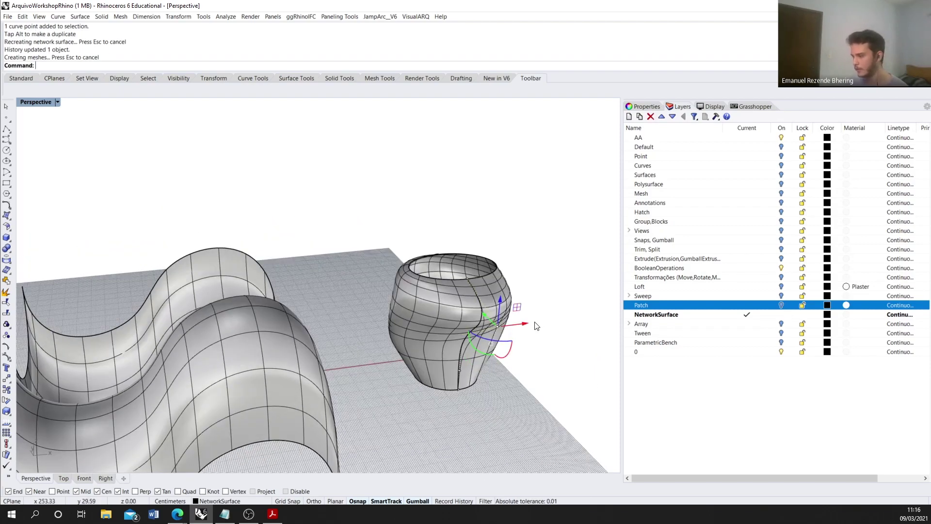
scroll(539, 326, up, 2)
drag(526, 330, 536, 328)
right_drag(536, 328, 289, 377)
Step: Examine the reshaped vase surface and its rim from several angles, selecting the surface to check its isocurves
click(422, 262)
key(Escape)
click(300, 381)
click(440, 367)
right_drag(440, 367, 251, 385)
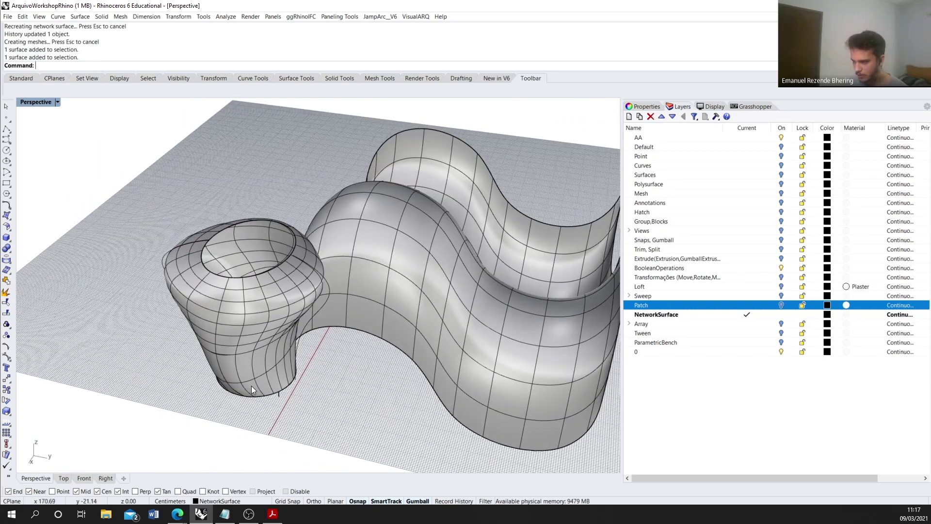
click(283, 391)
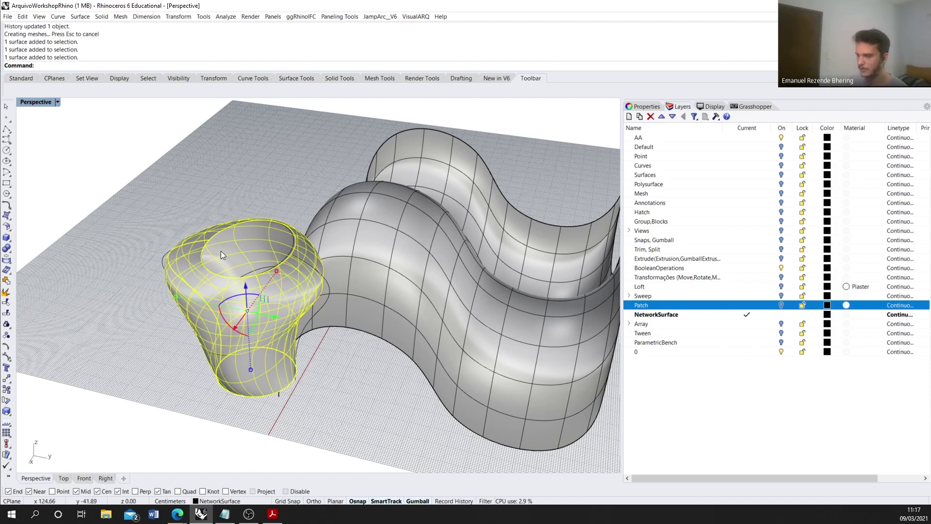
right_drag(216, 333, 209, 257)
right_drag(266, 219, 377, 266)
right_drag(269, 349, 262, 369)
scroll(177, 314, up, 2)
Step: Select a vertical profile curve of the vase and raise one of its control points along Z
click(177, 313)
click(194, 280)
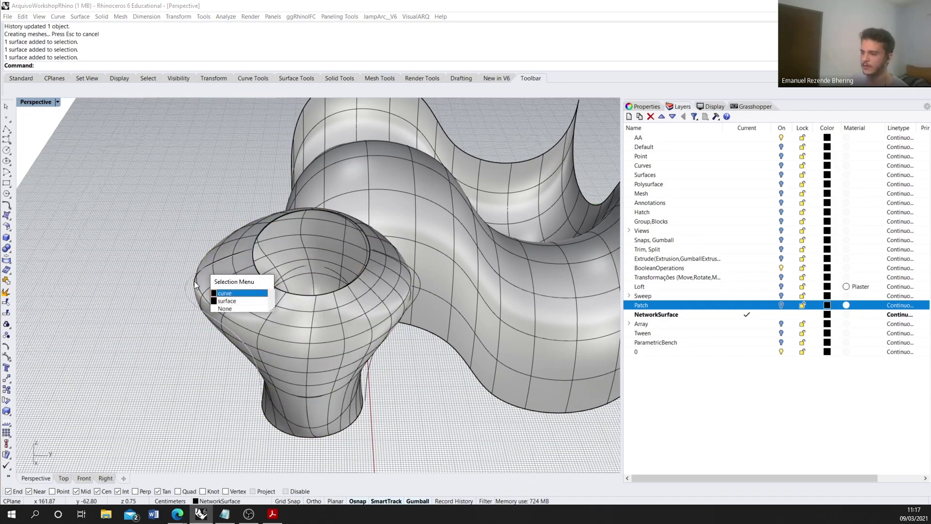
click(227, 301)
right_drag(232, 283, 258, 270)
scroll(319, 255, up, 1)
scroll(303, 249, down, 5)
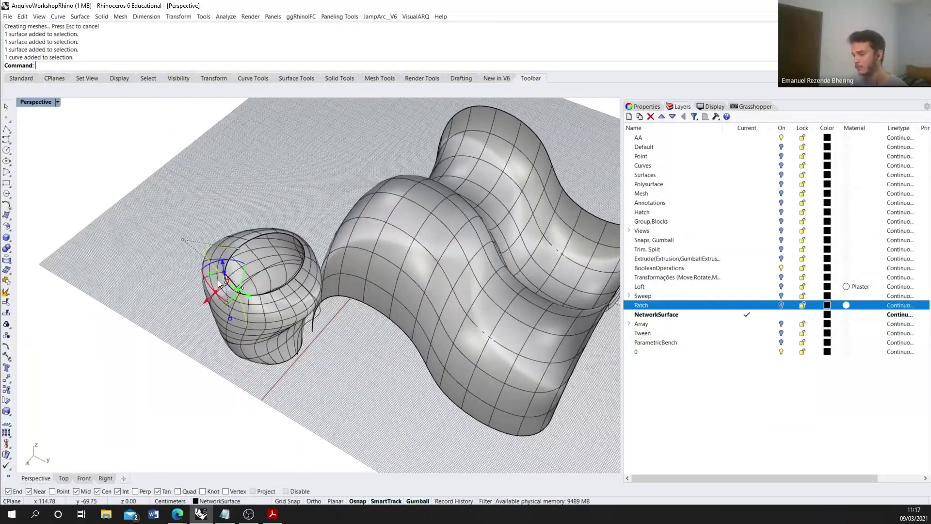
scroll(245, 253, up, 2)
click(237, 247)
click(236, 247)
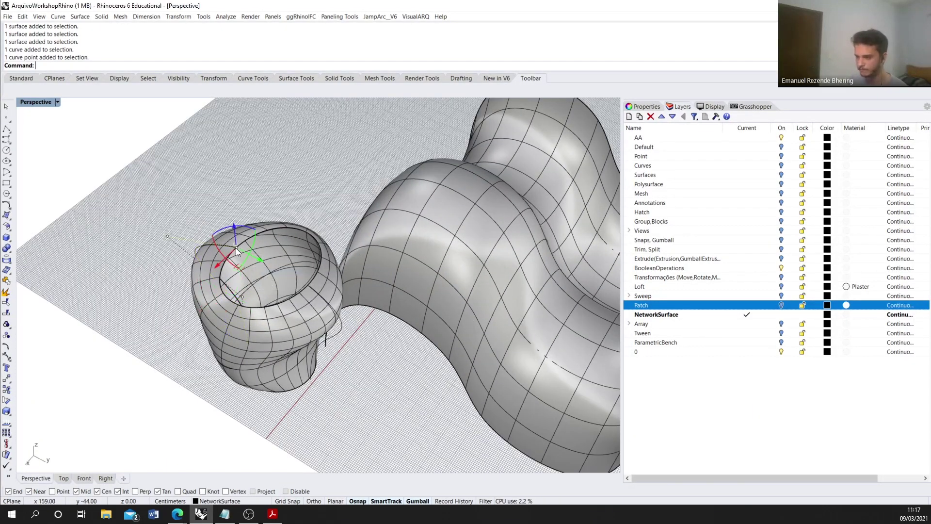
drag(235, 230, 231, 194)
scroll(330, 242, down, 4)
right_drag(329, 243, 324, 302)
scroll(323, 291, up, 3)
Step: Undo the last two control point moves and check the vase surface
key(ctrl+z)
key(ctrl+z)
right_drag(314, 270, 368, 334)
click(319, 323)
right_drag(423, 360, 441, 332)
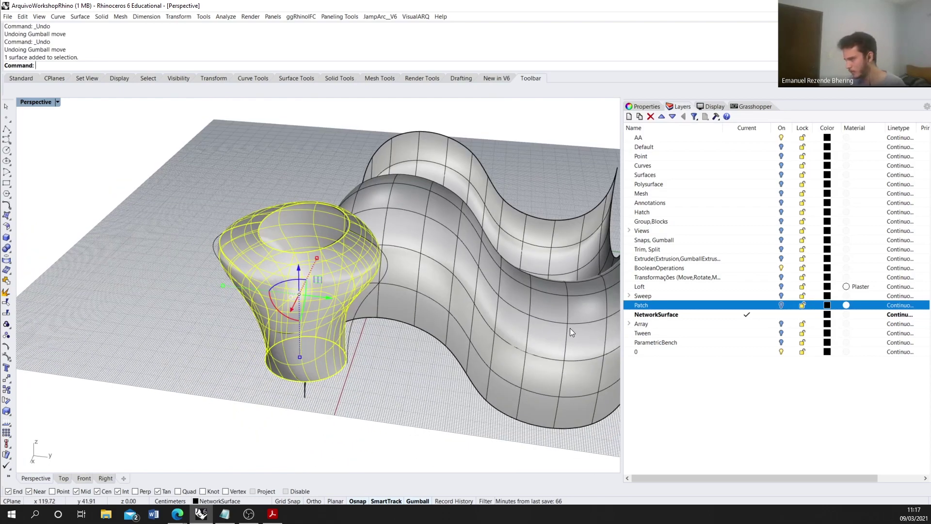
Step: Make the Array layer current, hide the NetworkSurface layer and bring the small box into view
click(724, 325)
click(781, 315)
scroll(380, 312, down, 3)
right_drag(380, 313, 426, 321)
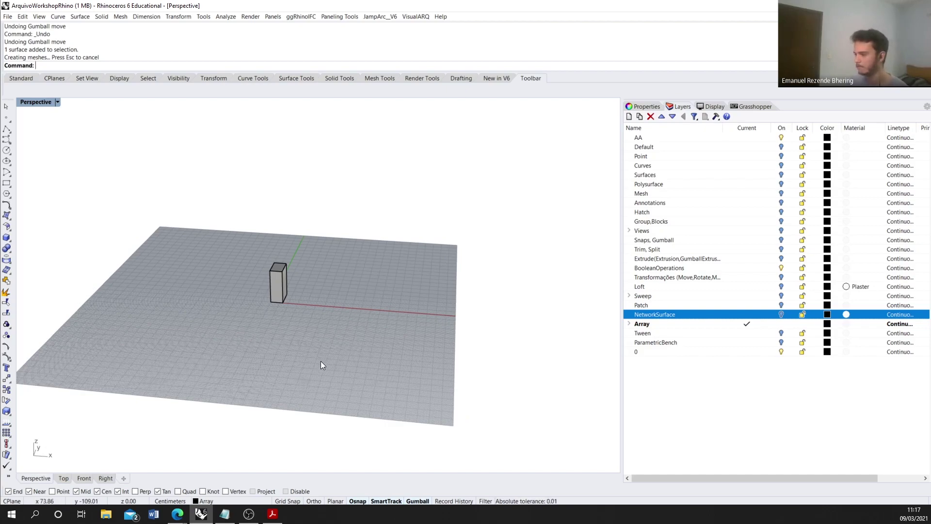
scroll(297, 306, up, 2)
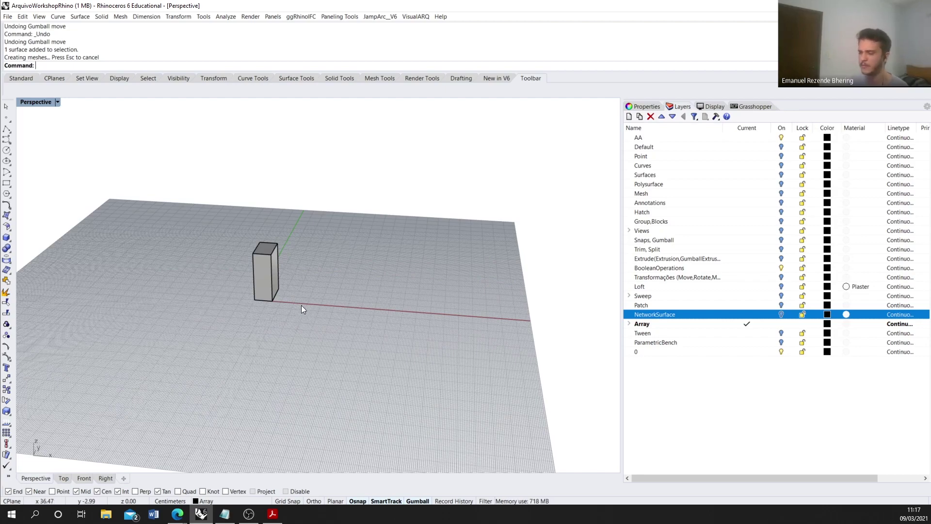
right_drag(305, 304, 294, 306)
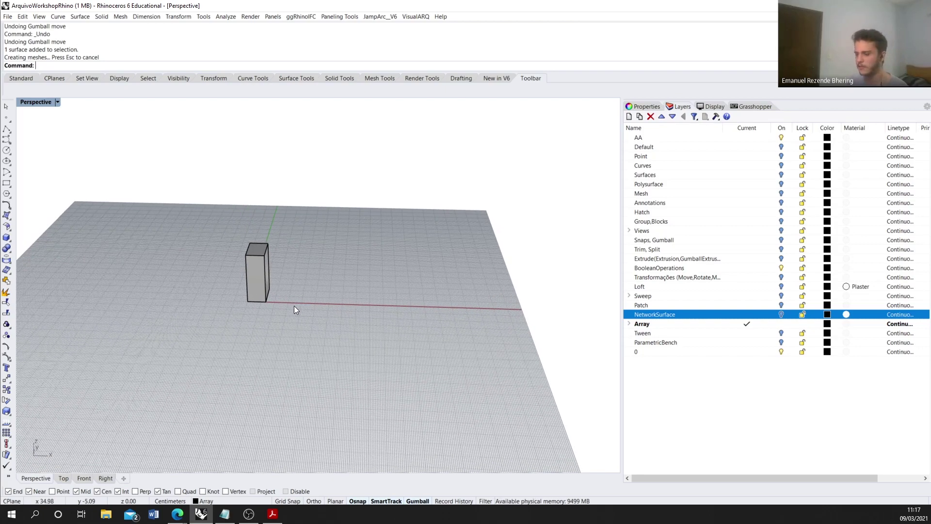
Step: Start a rectangular Array of the box with 20 copies in X, 20 in Y and 1 in Z
text(Arr)
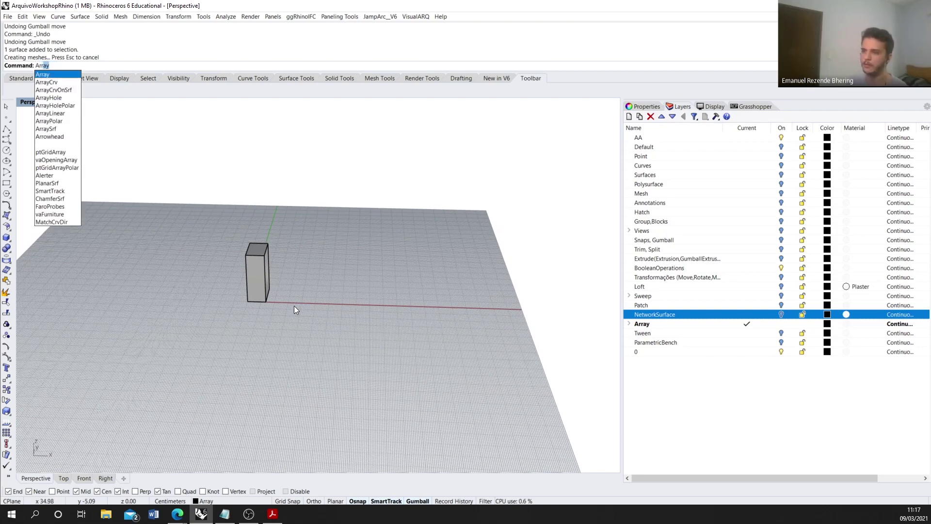
key(Return)
right_drag(301, 307, 284, 295)
click(264, 272)
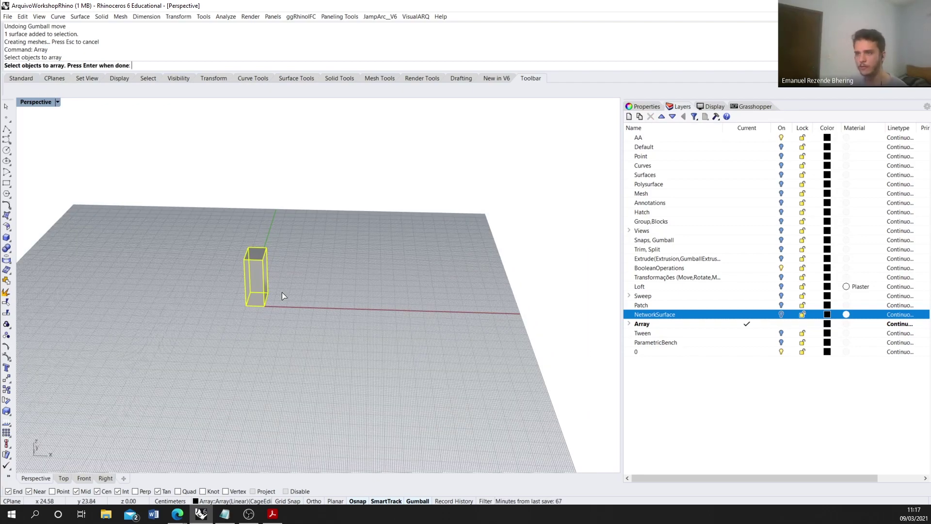
key(Return)
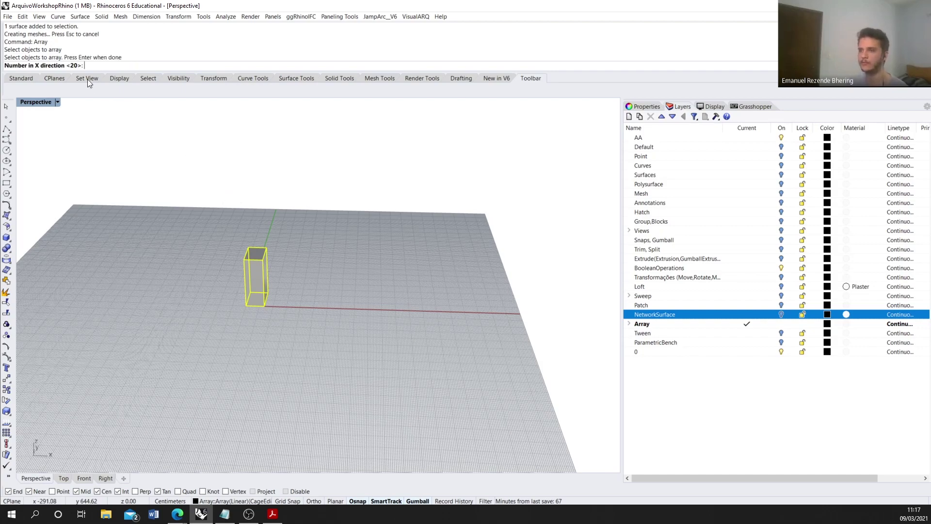
scroll(330, 302, down, 2)
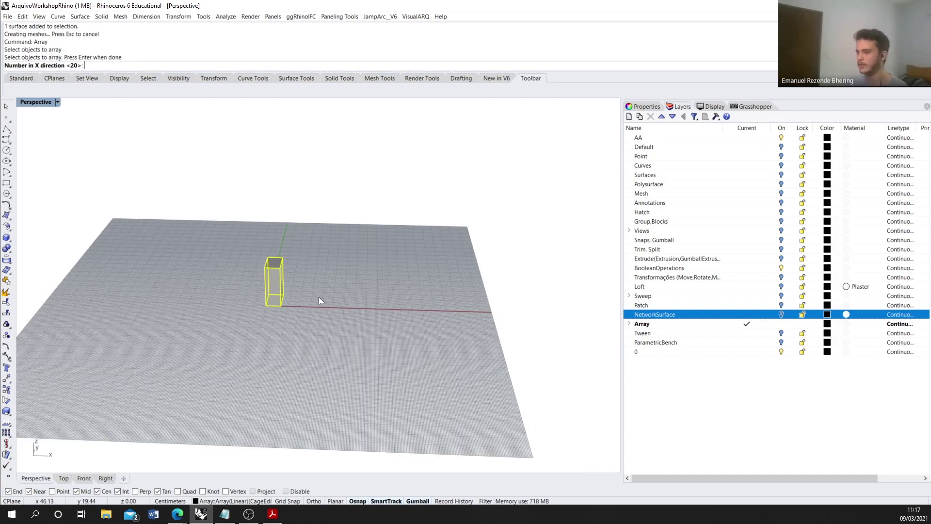
right_drag(319, 298, 313, 313)
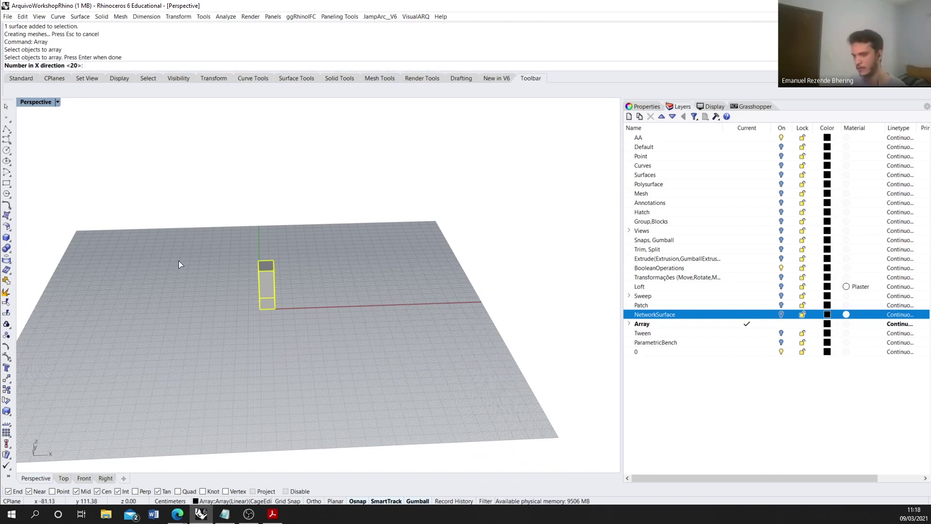
key(Return)
right_drag(262, 284, 382, 256)
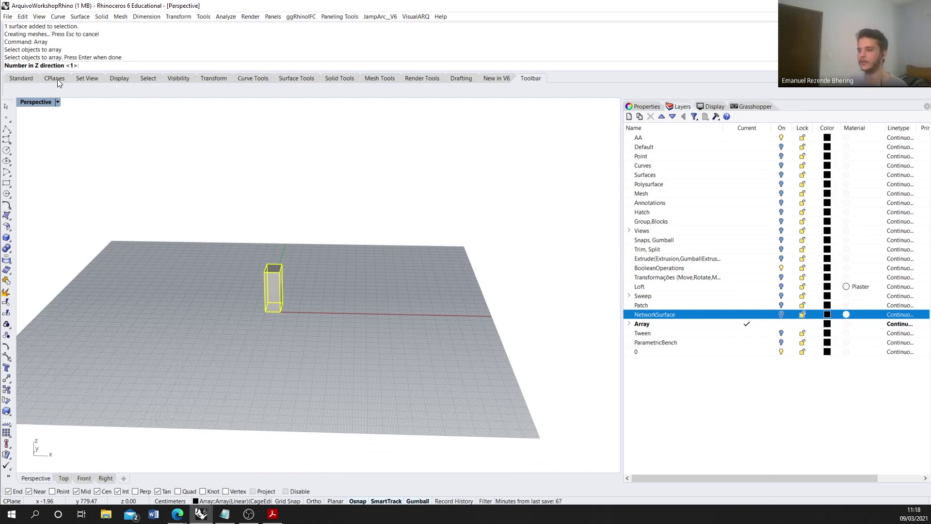
scroll(420, 335, down, 2)
right_drag(422, 342, 499, 336)
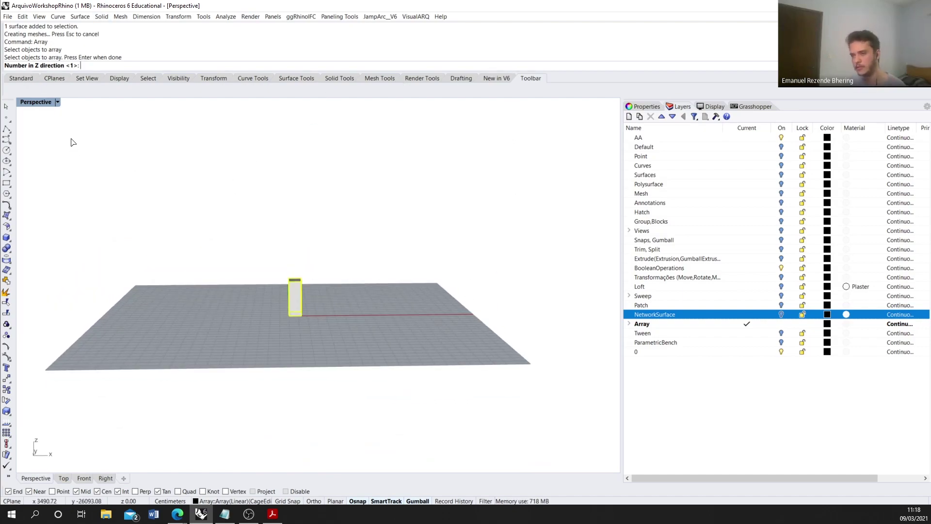
right_drag(405, 253, 410, 251)
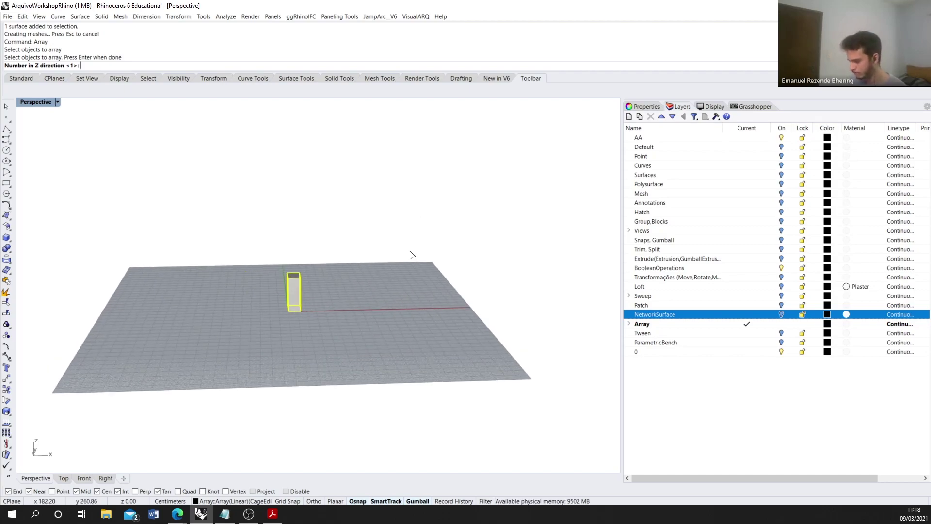
key(Return)
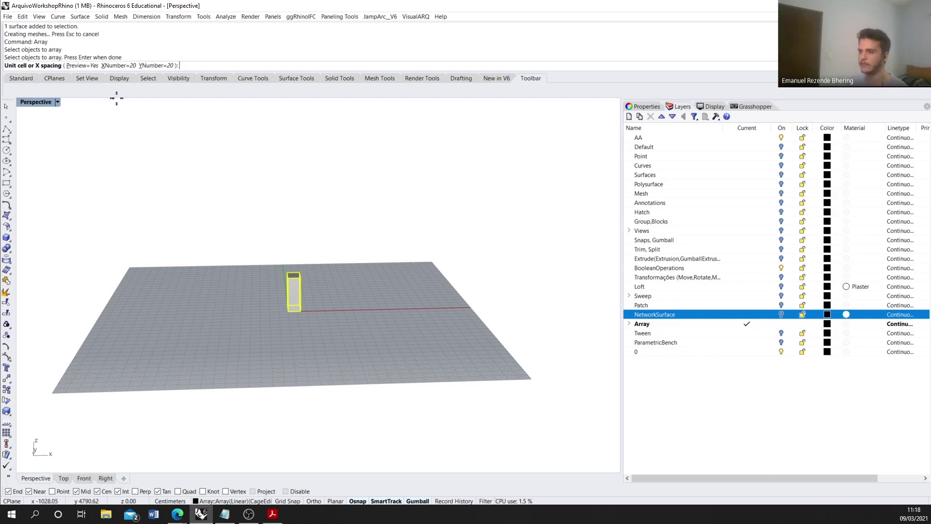
Step: Complete the box array with an X spacing of 50 and a Y spacing of about -39.4
click(301, 315)
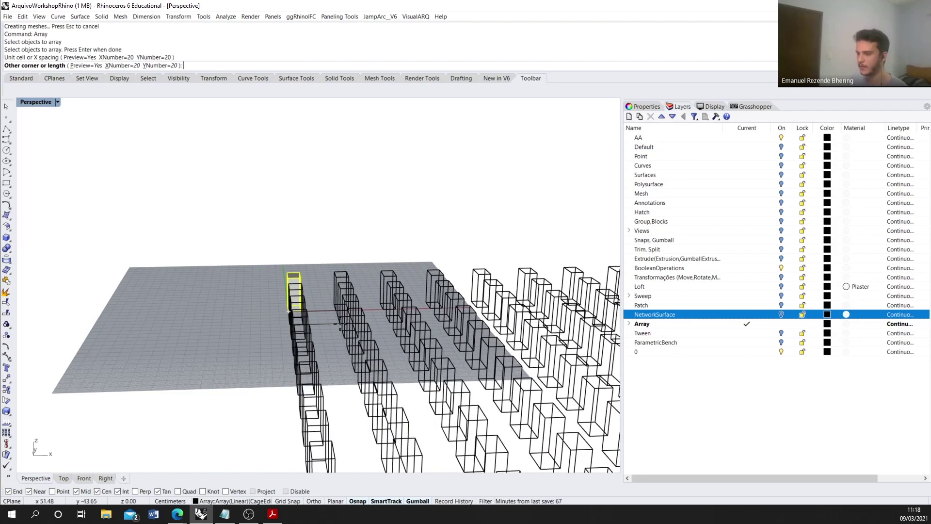
right_drag(296, 349, 319, 358)
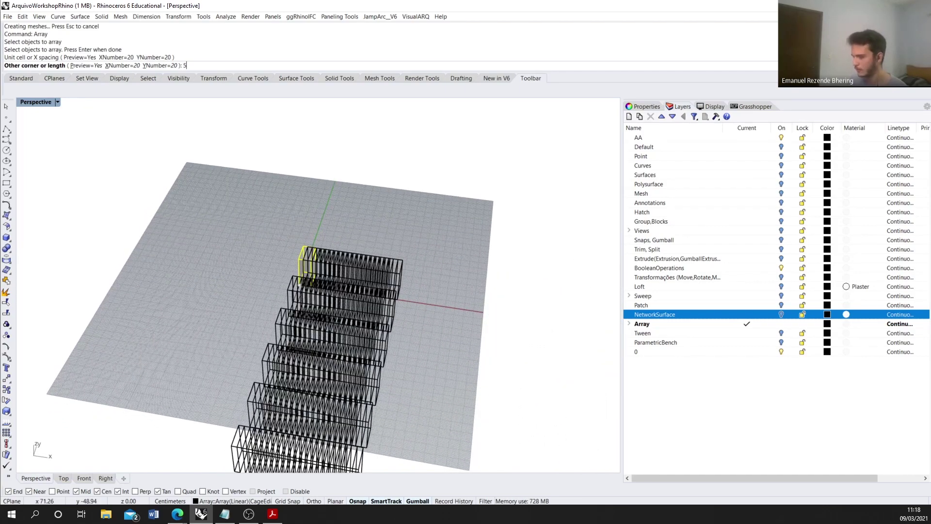
text(50)
key(Return)
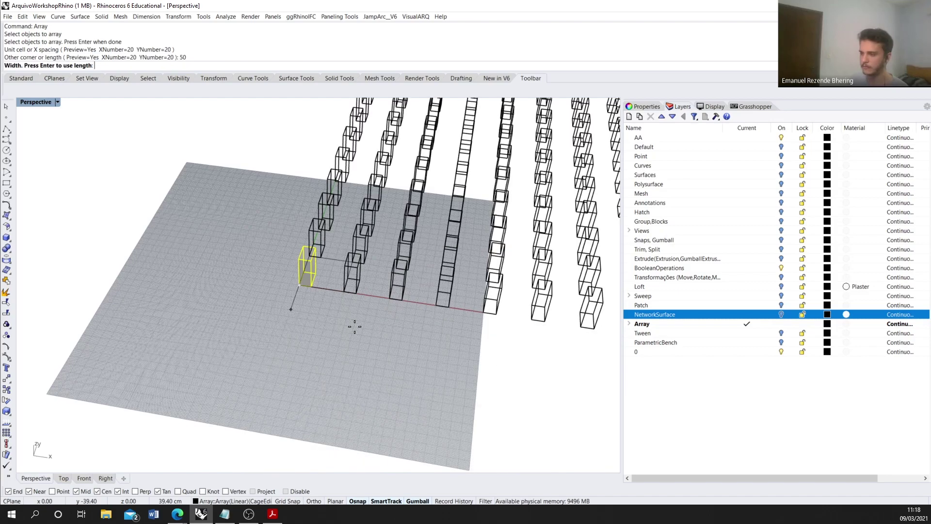
click(354, 326)
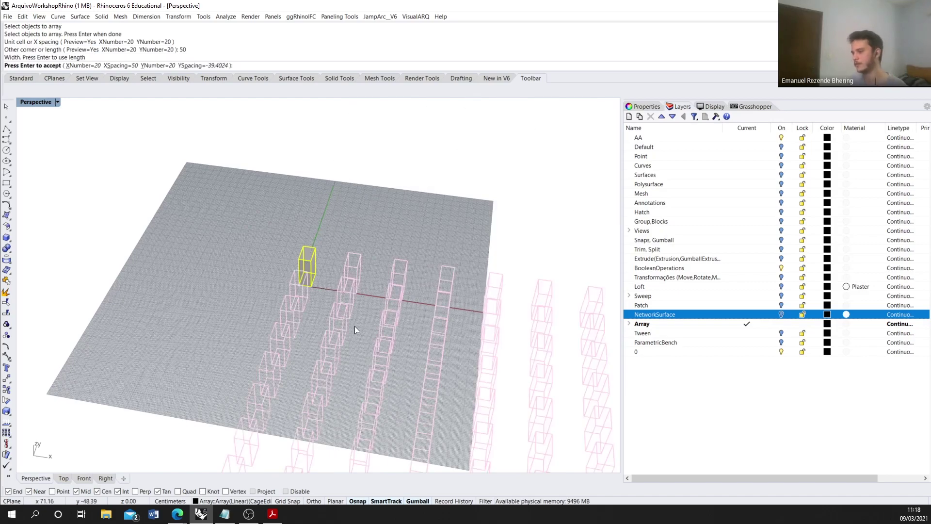
key(Return)
mouse_move(356, 327)
right_down()
mouse_move(495, 330)
mouse_move(345, 335)
mouse_move(426, 282)
mouse_move(442, 314)
mouse_move(385, 262)
mouse_move(467, 281)
mouse_move(434, 299)
mouse_move(439, 312)
mouse_move(412, 350)
mouse_move(327, 342)
mouse_move(250, 372)
mouse_move(170, 290)
right_up()
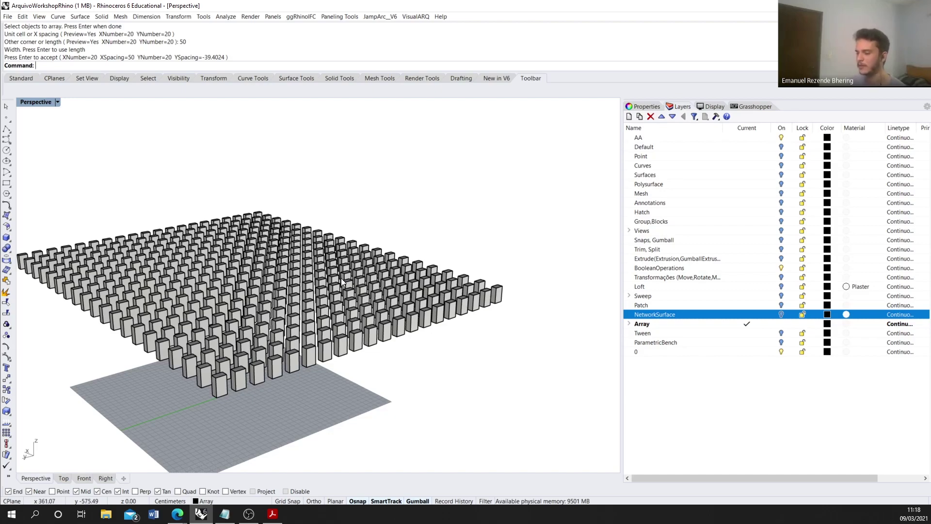
Step: Select all the arrayed boxes and start CageEdit on them
right_drag(342, 284, 328, 324)
scroll(328, 324, up, 2)
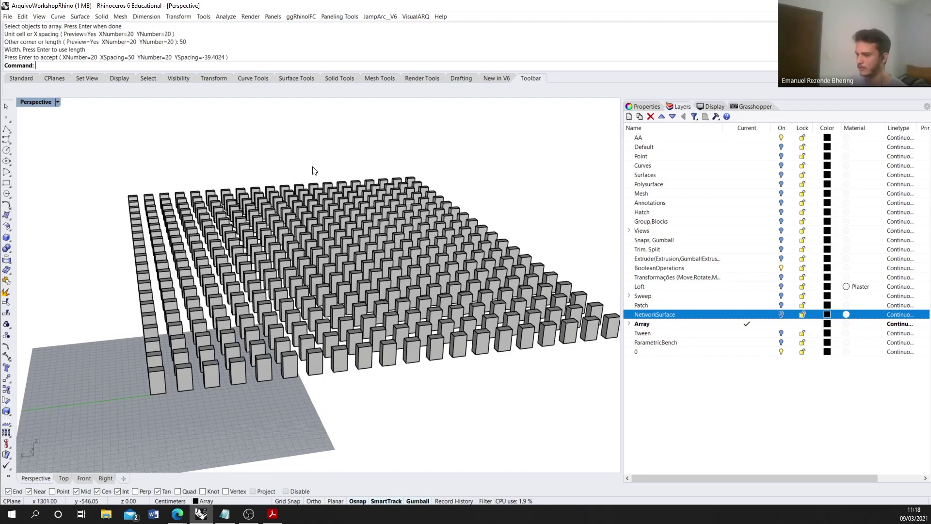
right_drag(353, 278, 330, 278)
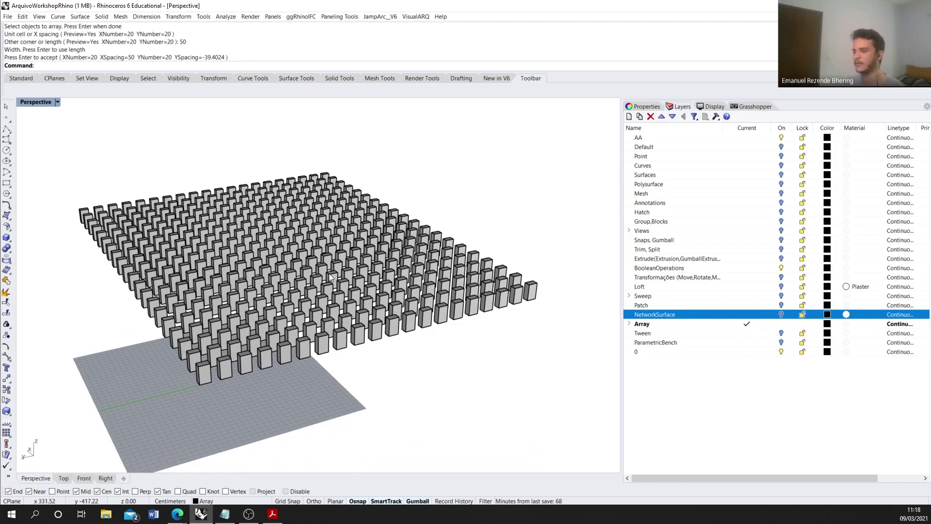
scroll(330, 278, down, 3)
right_drag(308, 266, 208, 225)
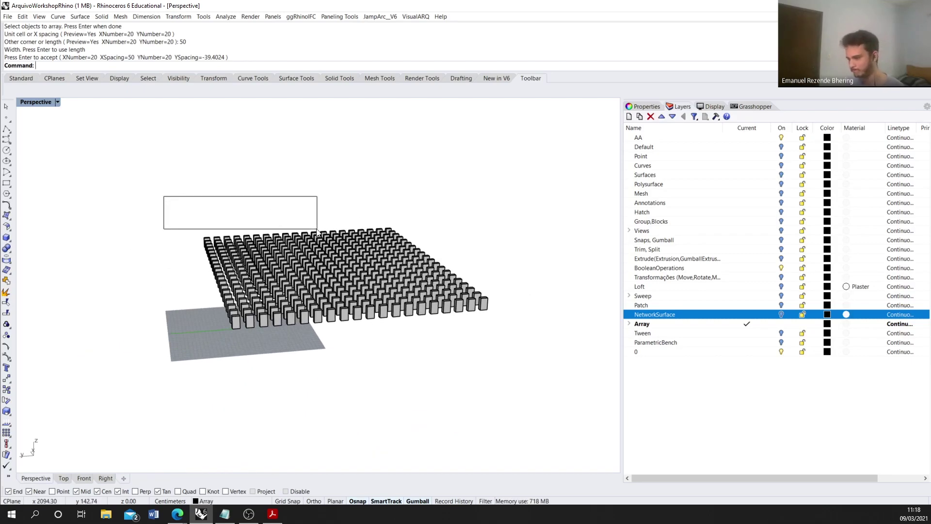
key(ctrl+a)
scroll(430, 303, up, 4)
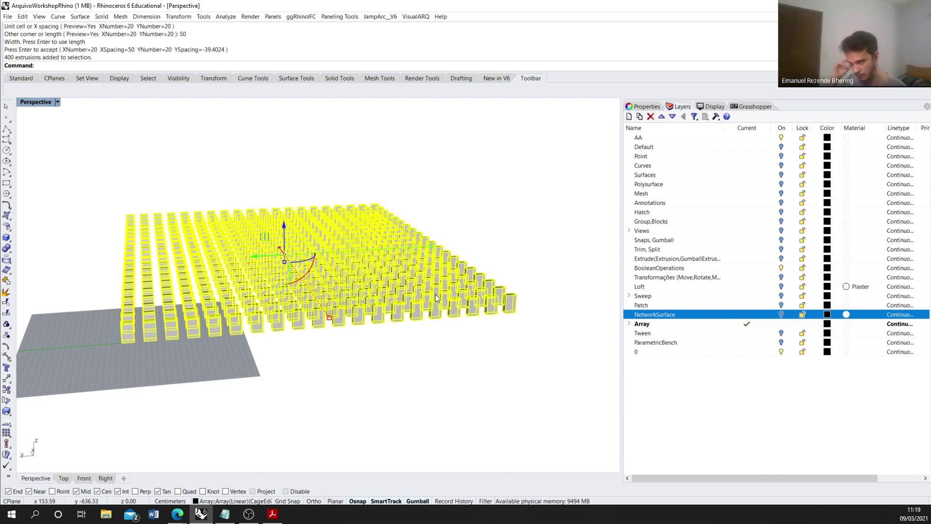
text(Cag)
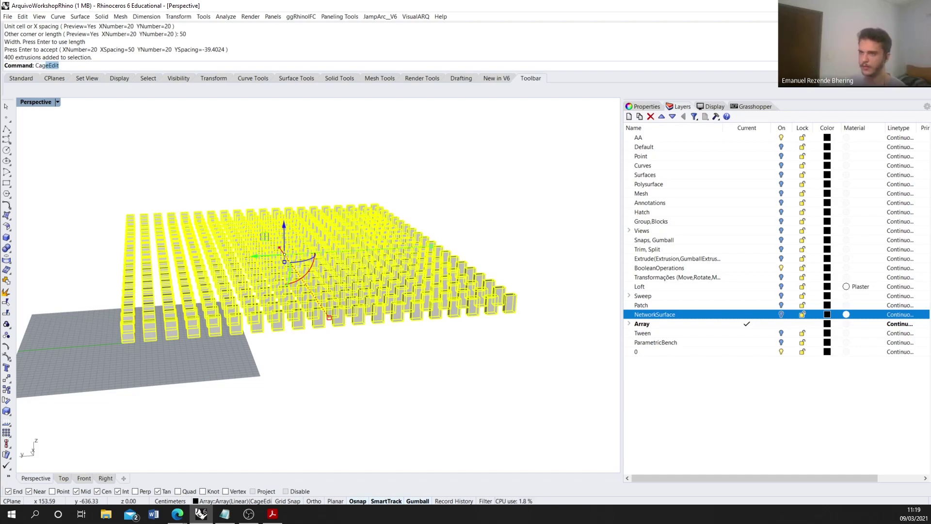
text(e)
key(Down)
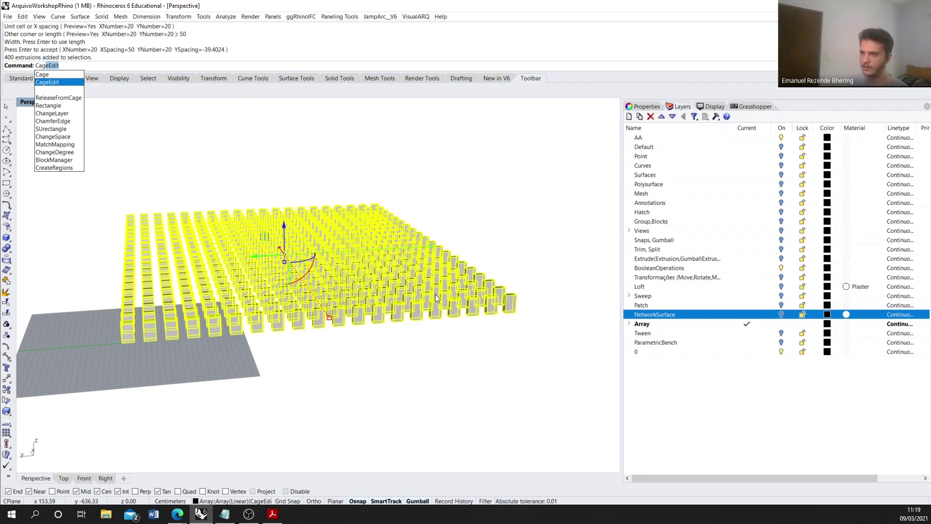
key(Return)
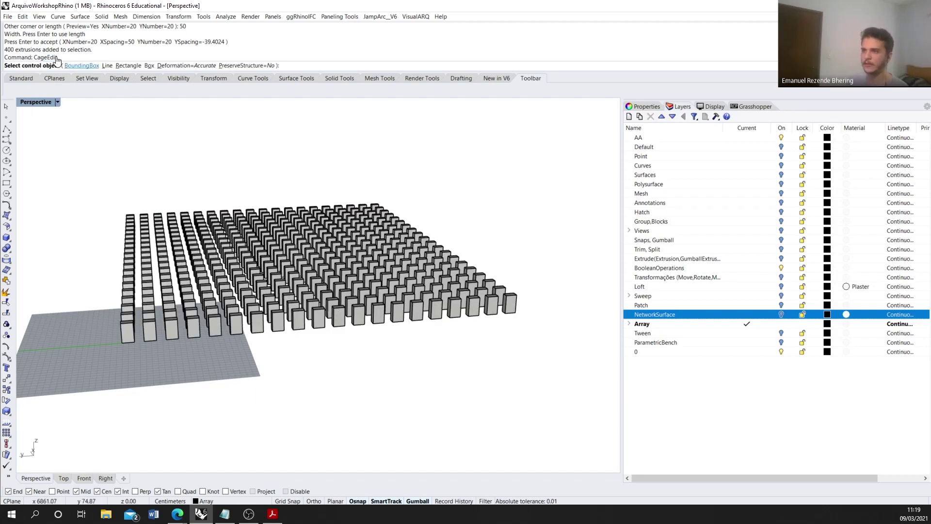
Step: Enclose the boxes in a World bounding-box cage with 10 by 10 by 4 points, Local region and falloff distance 1.00
scroll(233, 192, down, 2)
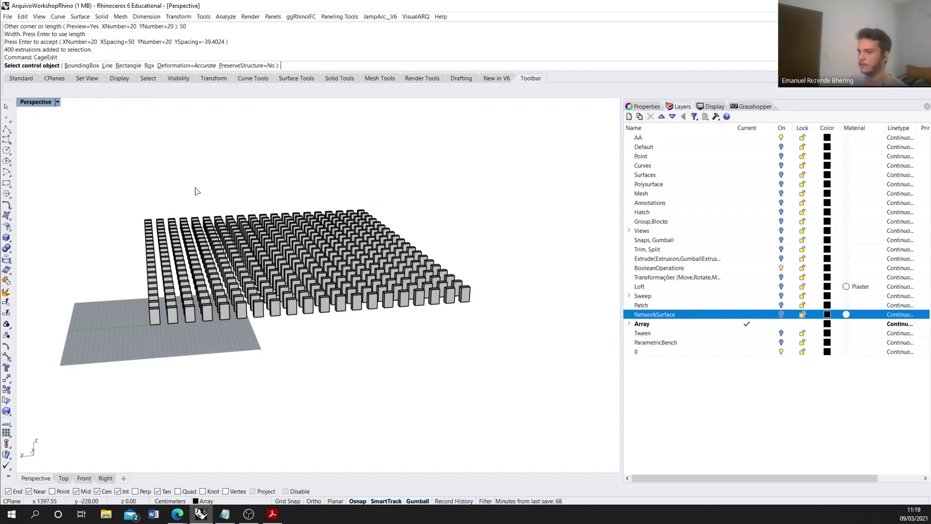
click(74, 67)
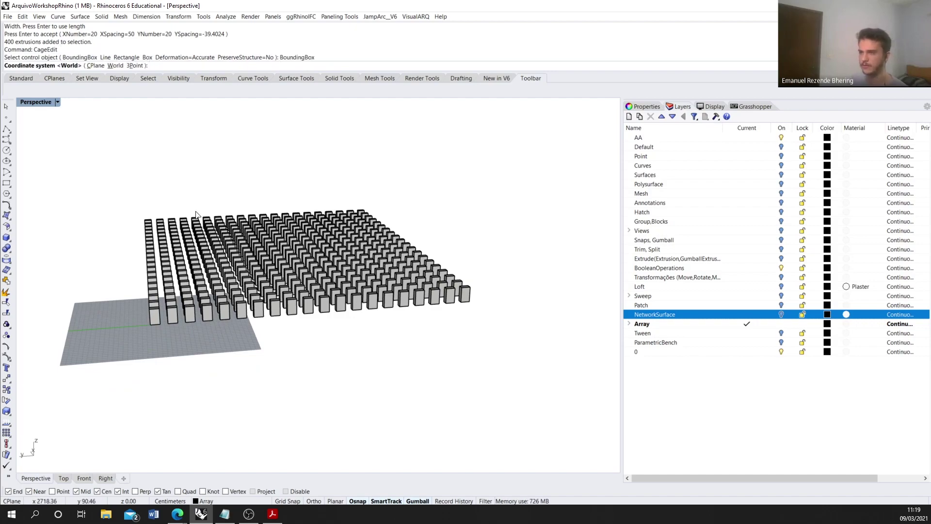
click(109, 67)
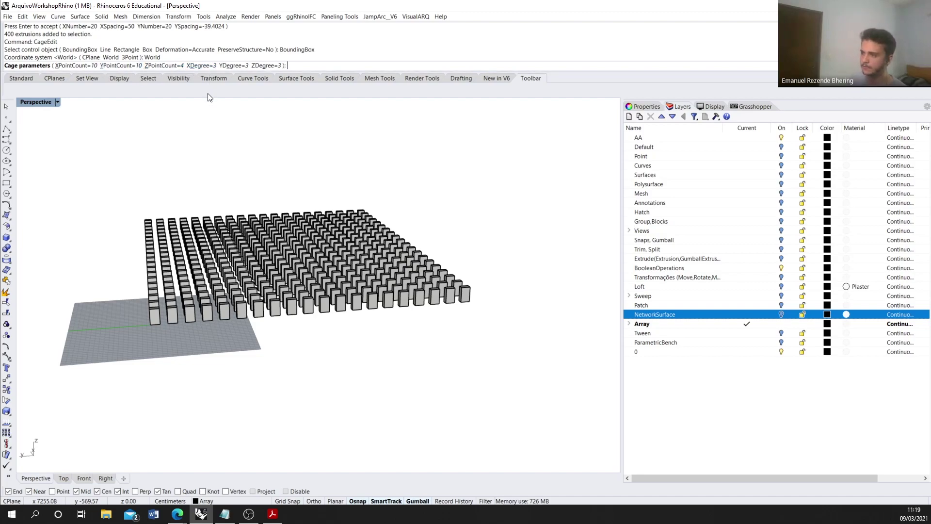
key(Return)
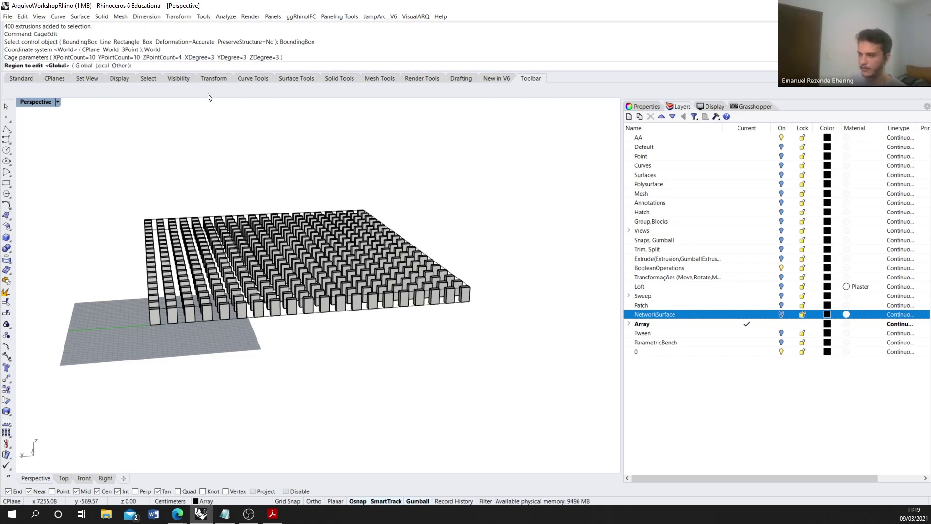
click(101, 65)
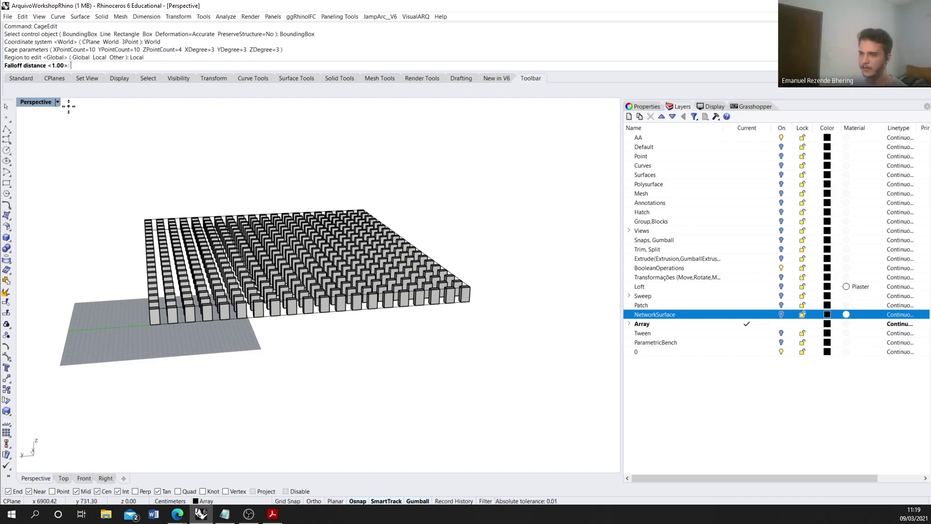
scroll(239, 321, up, 2)
scroll(240, 322, down, 2)
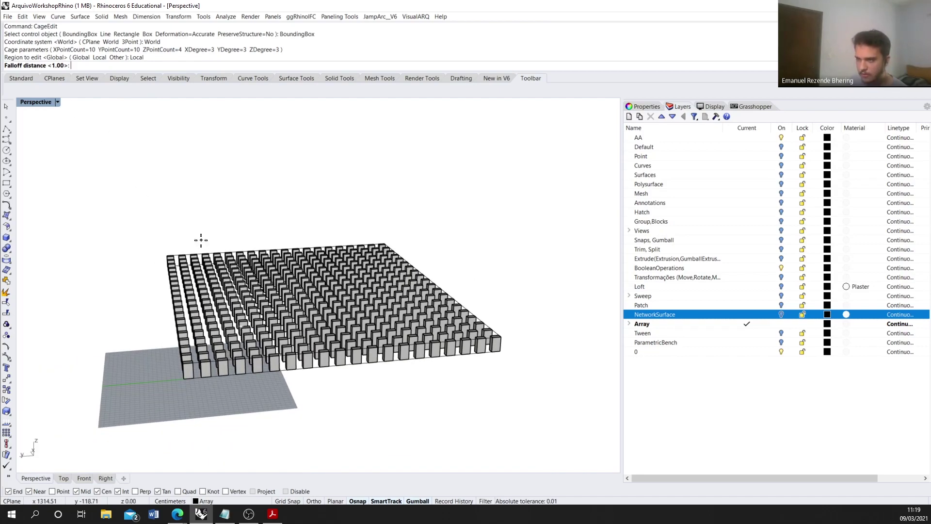
right_drag(202, 241, 122, 146)
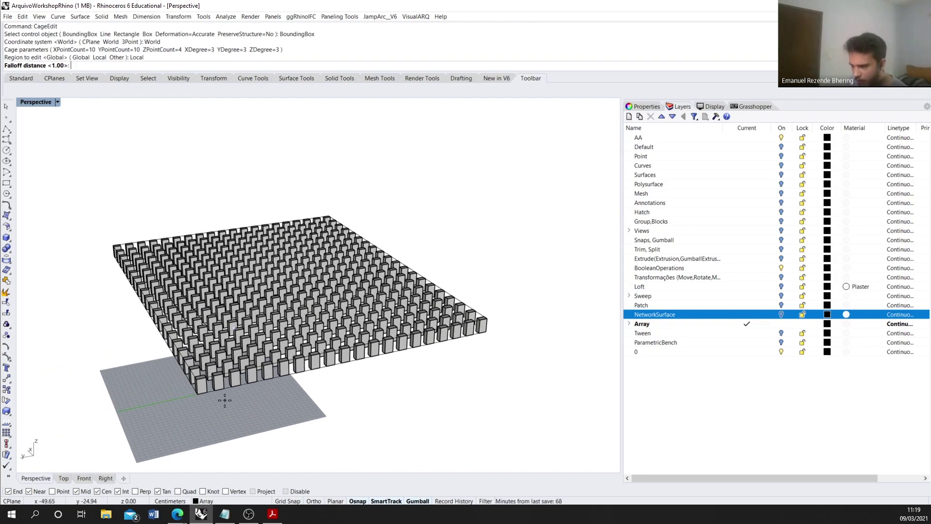
key(Return)
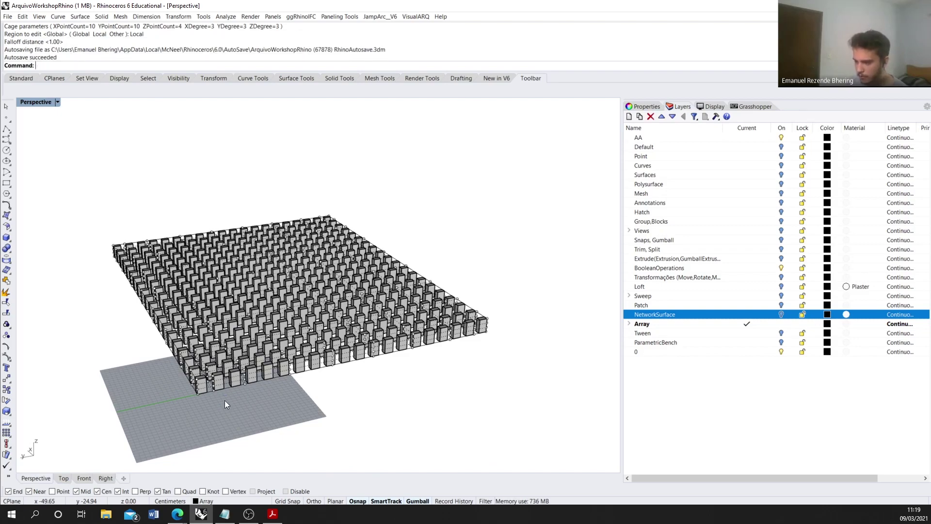
Step: Raise one cage point near the grid corner closest to the origin along Z to stretch the surrounding boxes upward
scroll(229, 395, up, 3)
scroll(270, 376, up, 5)
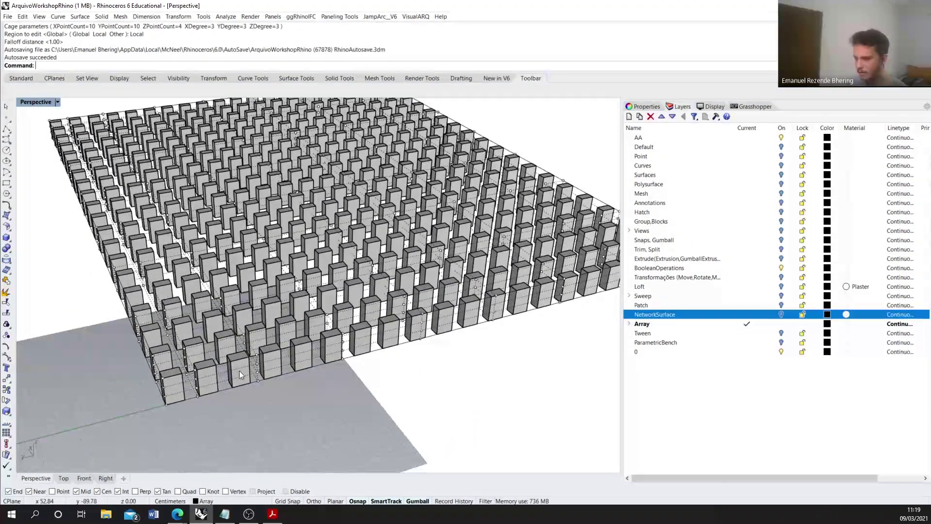
scroll(356, 282, down, 10)
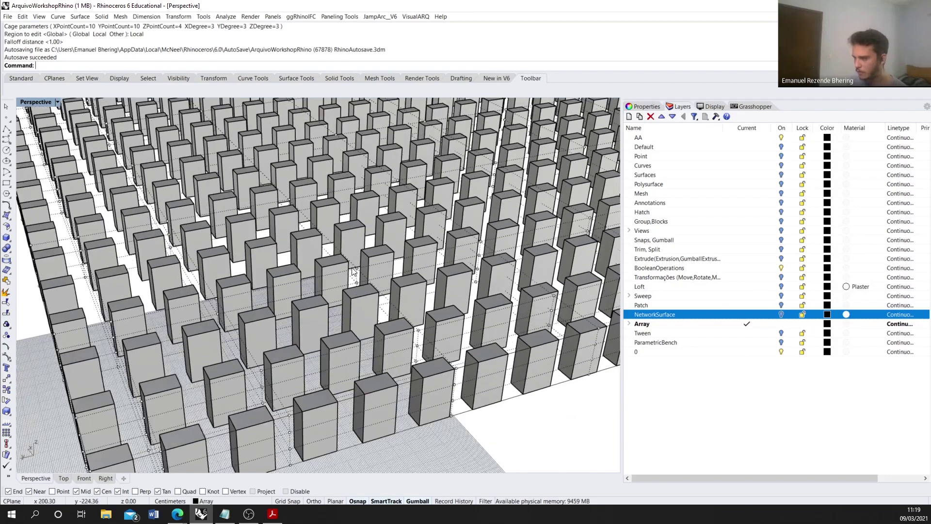
scroll(248, 356, up, 10)
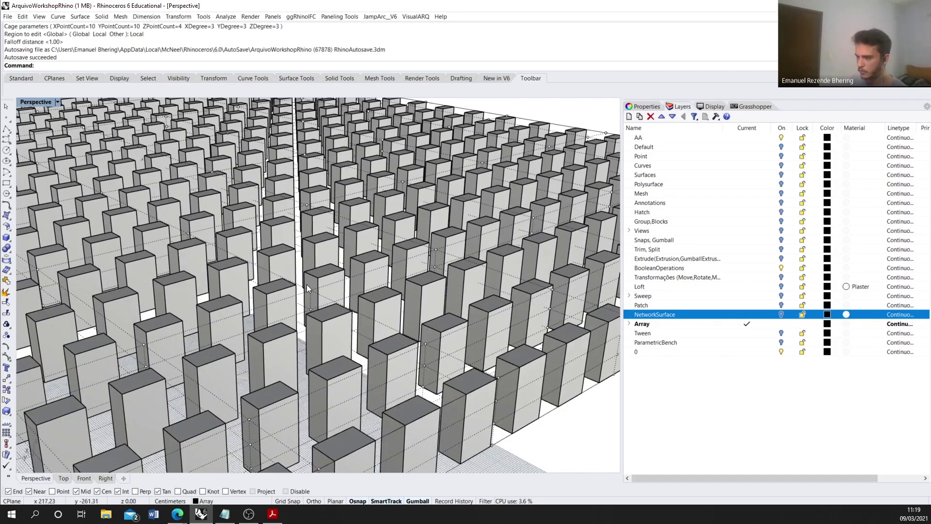
click(308, 292)
scroll(309, 292, down, 4)
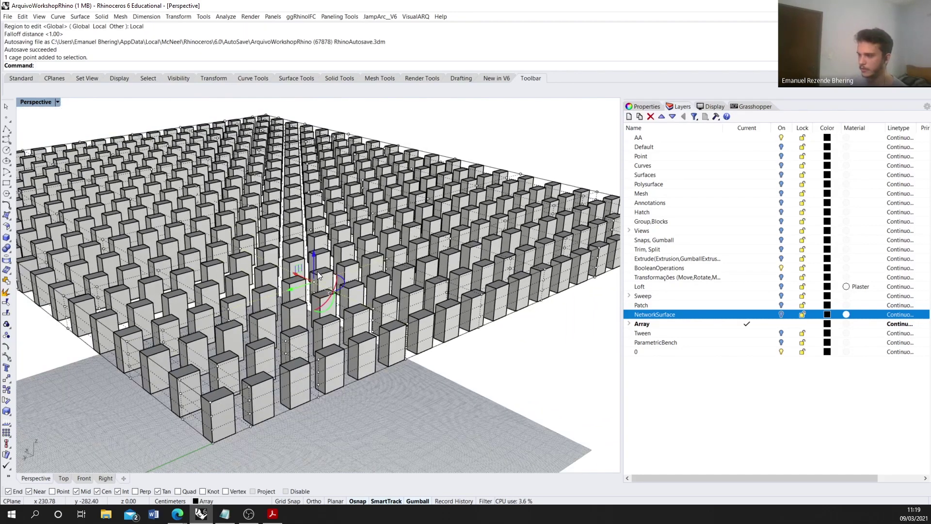
drag(317, 265, 323, 192)
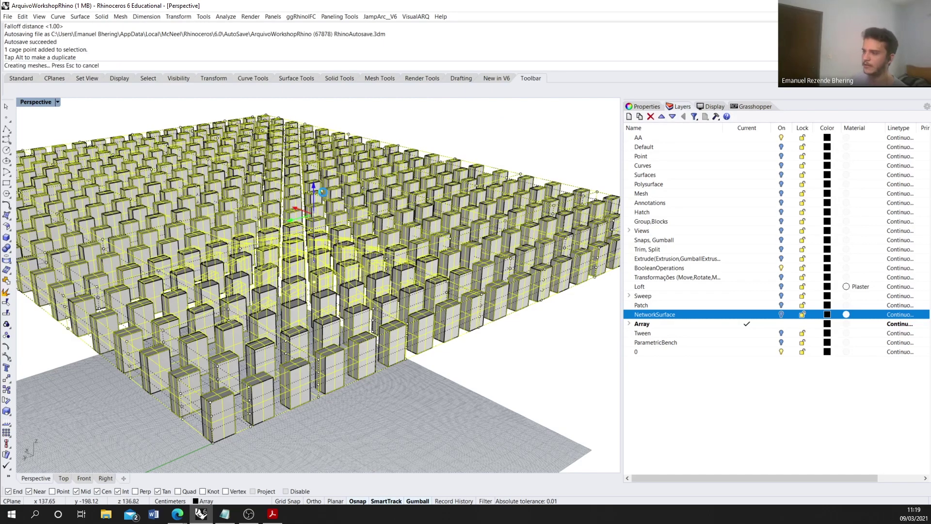
Step: Raise a second cage point on the far side of the grid along Z to form another bump
right_drag(323, 192, 282, 262)
scroll(427, 262, up, 7)
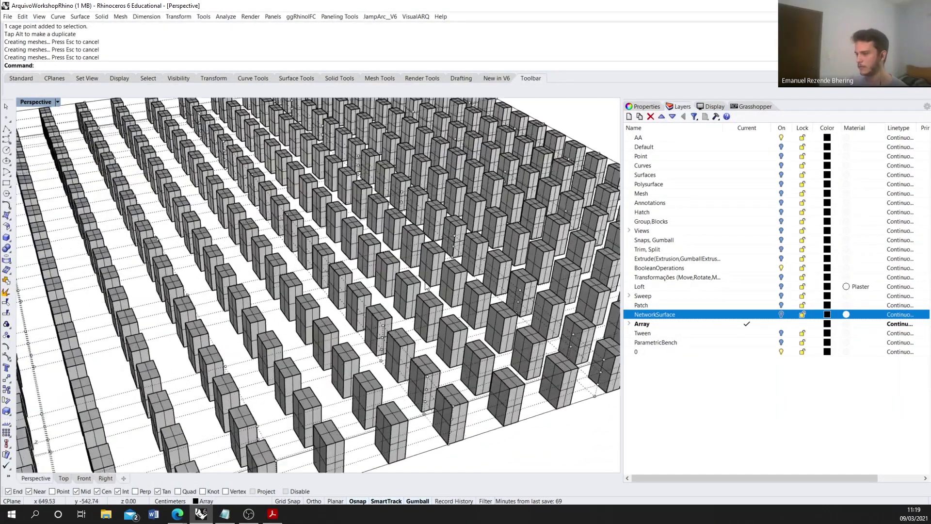
right_drag(427, 262, 393, 226)
click(398, 118)
drag(398, 119, 405, 127)
drag(405, 164, 405, 163)
Step: Examine how the boxes deform around the two raised cage points, up close and across the whole grid
scroll(386, 246, down, 4)
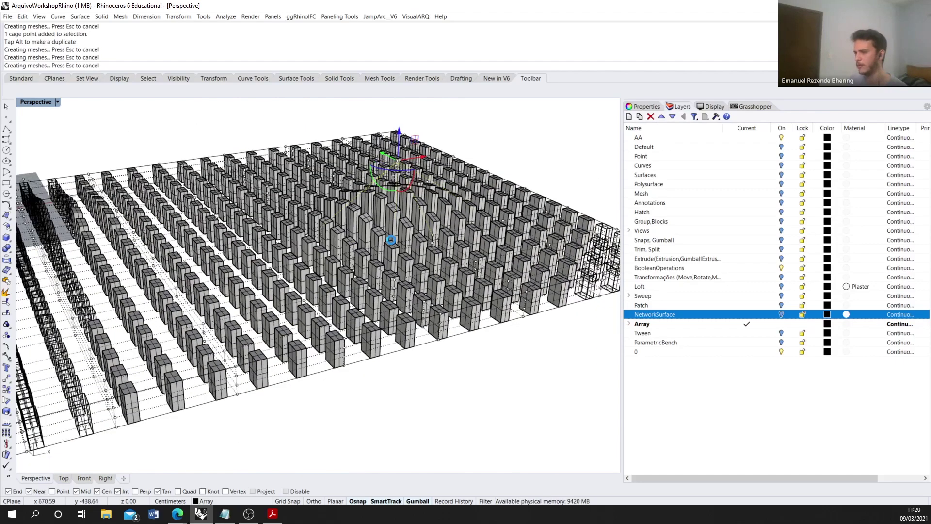
scroll(388, 249, up, 2)
right_drag(388, 248, 377, 314)
scroll(466, 263, down, 4)
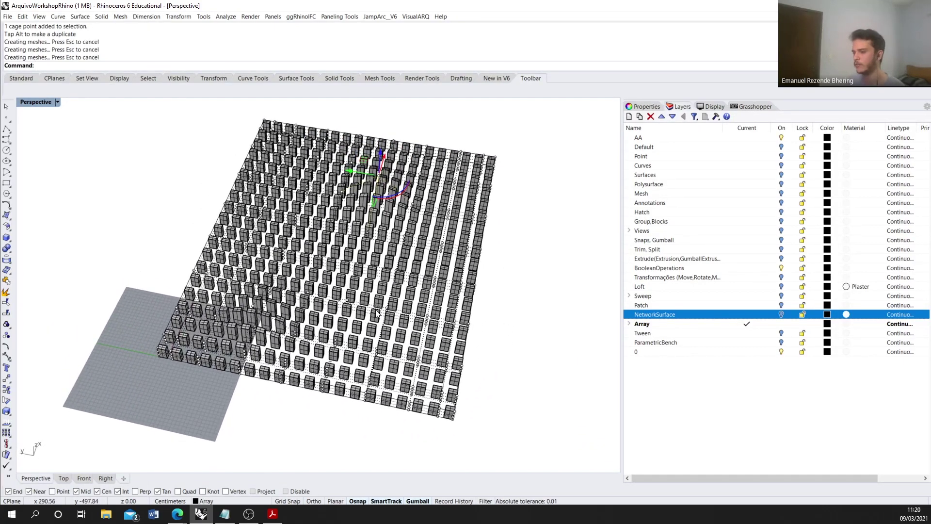
right_drag(378, 314, 417, 296)
scroll(429, 262, up, 2)
scroll(432, 291, up, 3)
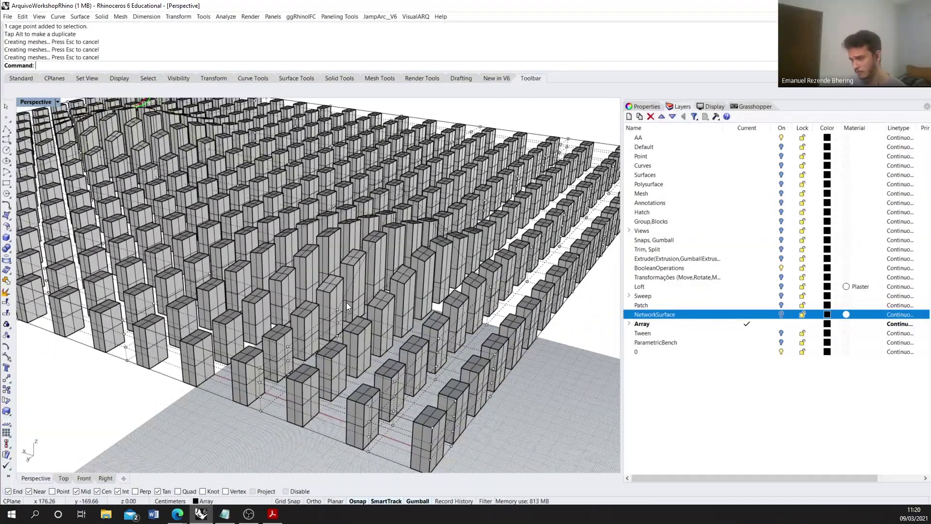
scroll(382, 244, up, 2)
scroll(381, 233, up, 4)
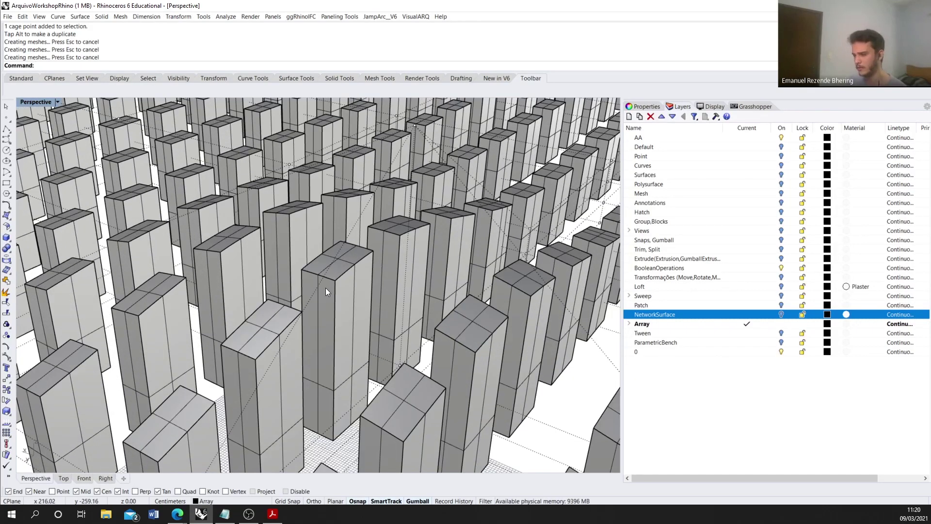
scroll(344, 250, down, 5)
scroll(330, 253, up, 2)
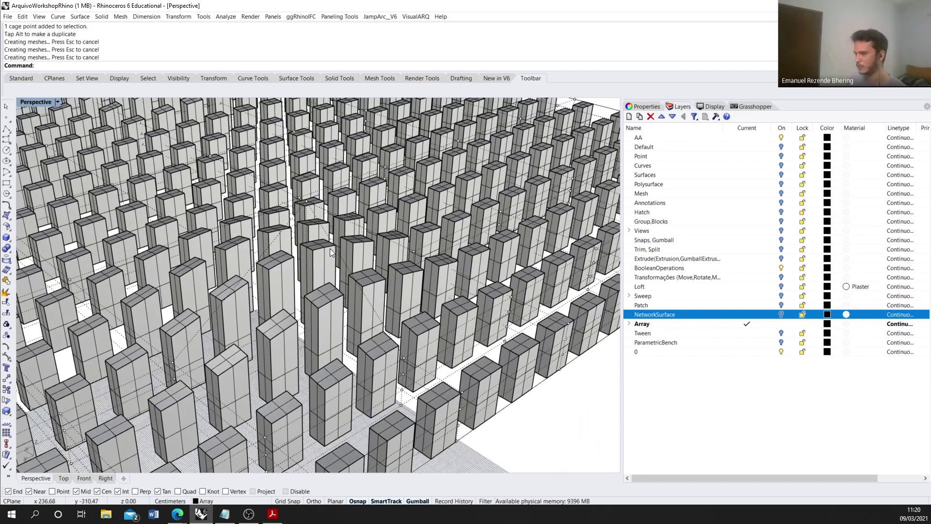
scroll(330, 252, down, 5)
right_drag(331, 252, 317, 261)
scroll(315, 258, down, 3)
scroll(437, 268, up, 5)
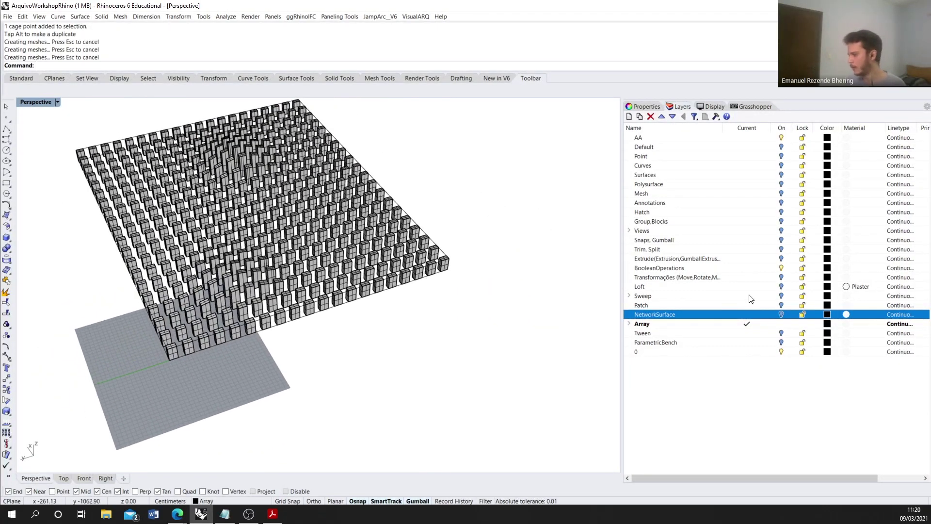
scroll(366, 306, down, 3)
Step: Delete the whole deformed box grid together with its control cage
click(268, 220)
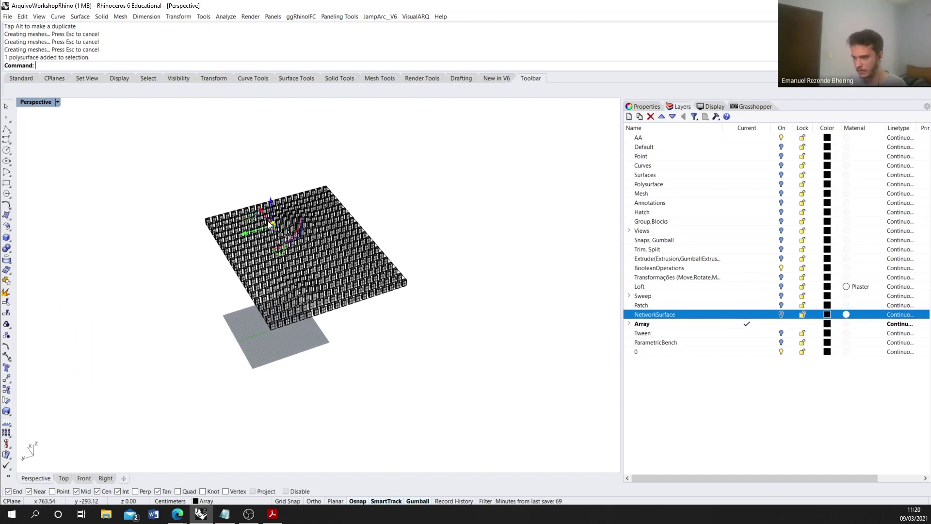
drag(187, 174, 447, 347)
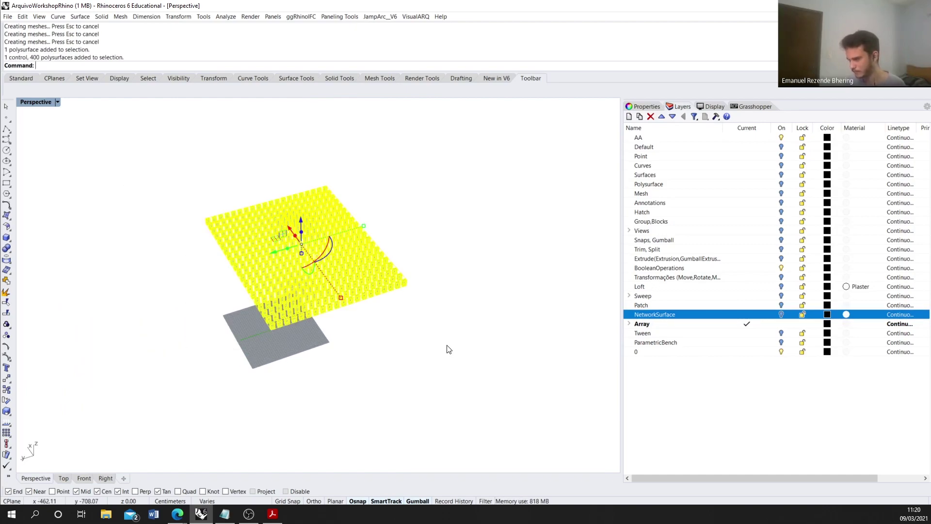
key(Delete)
scroll(374, 318, up, 3)
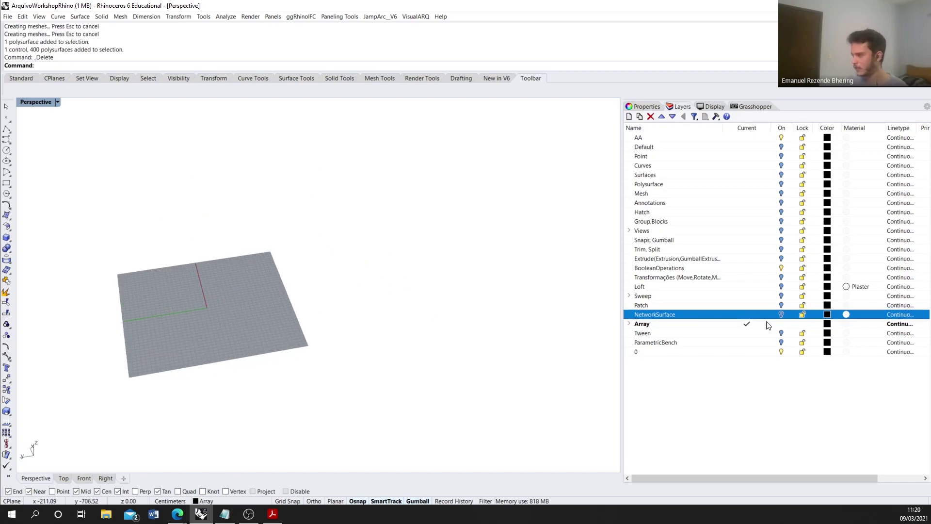
Step: Expand the Array layer, turn off its Array(Linear)(CageEdit) sublayer and turn on ArrayPolar
click(632, 324)
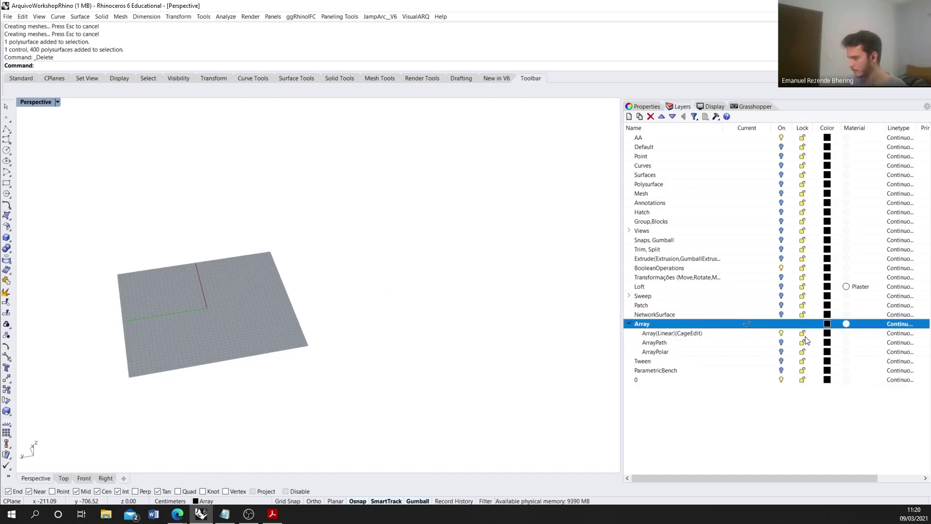
click(781, 333)
click(782, 342)
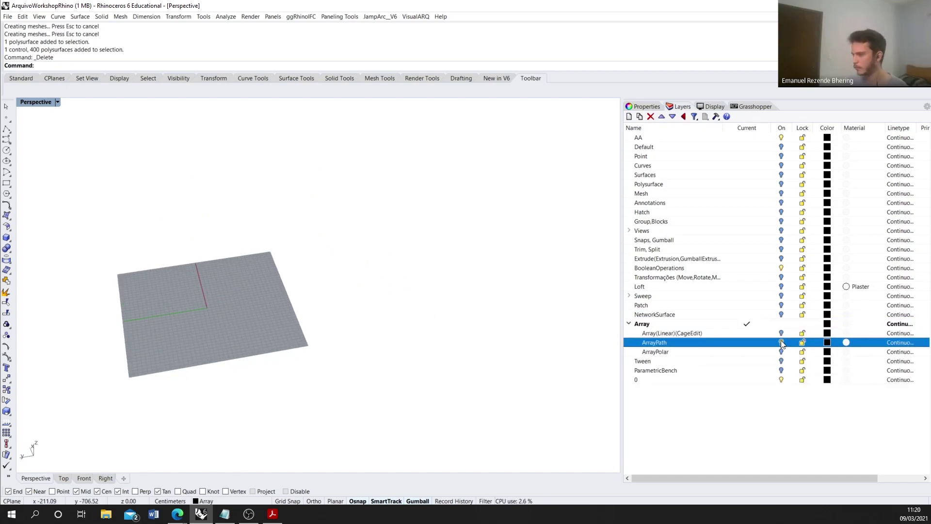
click(782, 351)
right_drag(434, 313, 494, 315)
scroll(493, 316, down, 3)
right_drag(441, 328, 533, 358)
scroll(443, 258, up, 8)
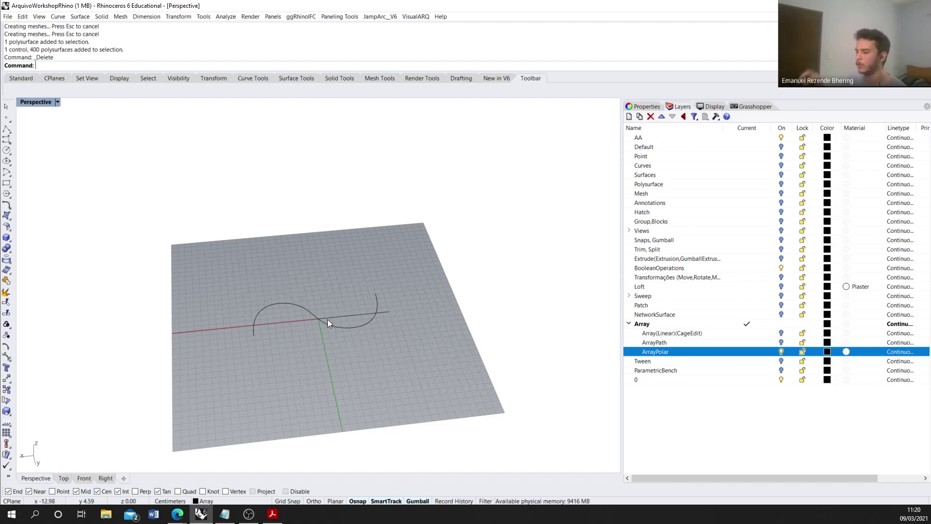
right_drag(328, 319, 305, 326)
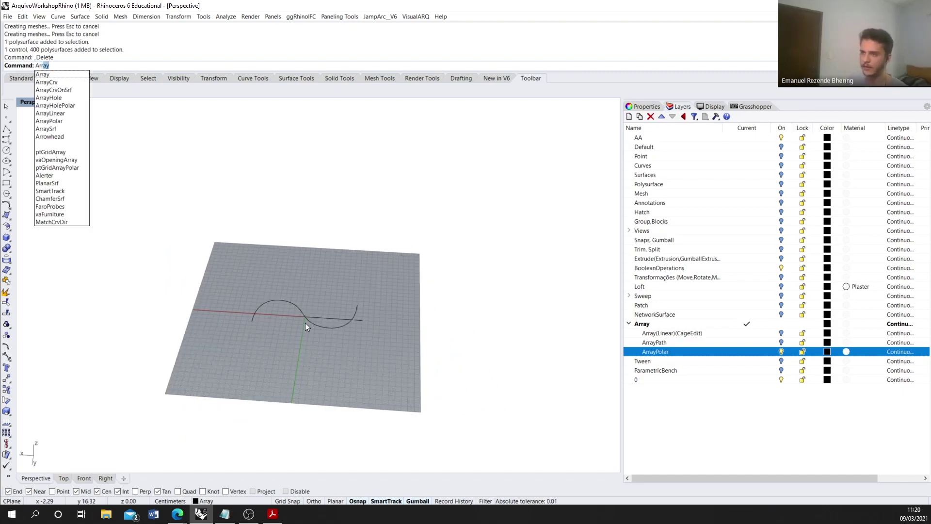
Step: Start an ArrayPolar of the straight line, with the array centre at the origin
text(a)
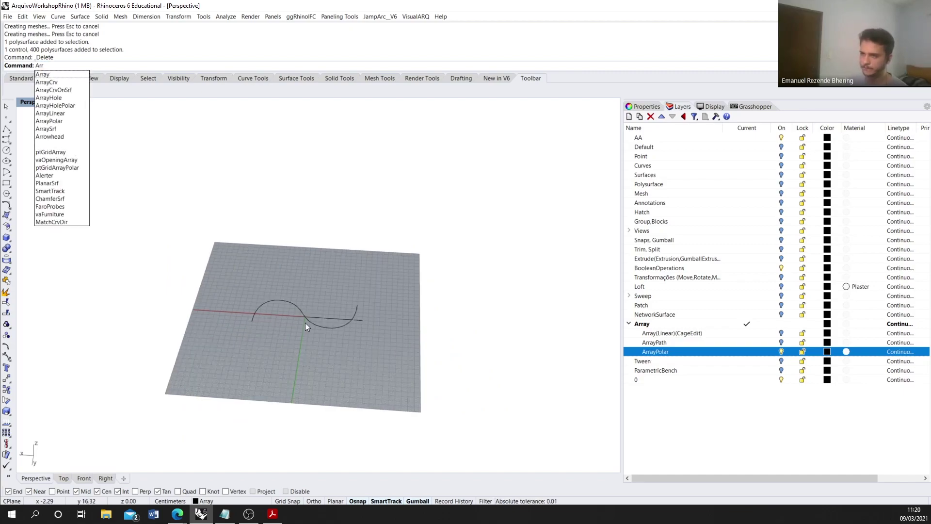
key(Down)
key(Down)
key(Down)
key(Down)
key(Down)
key(Down)
key(Down)
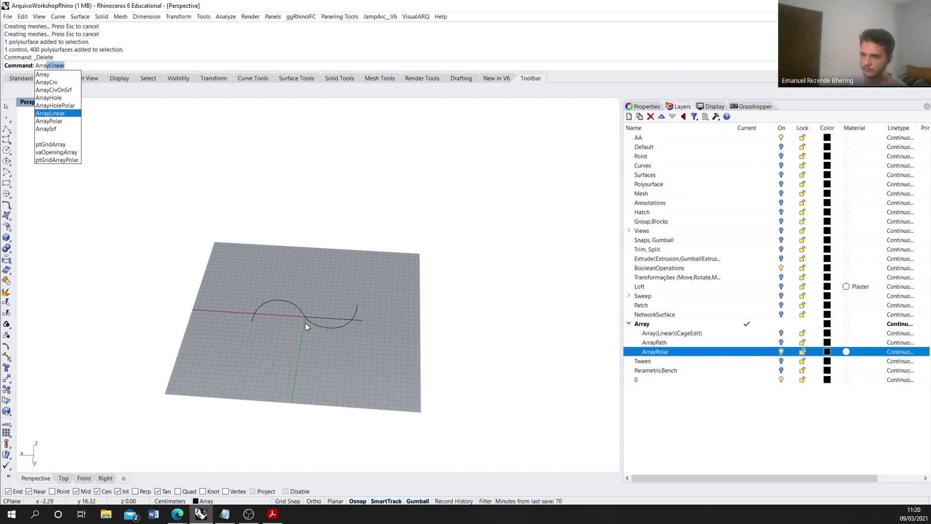
key(Return)
right_drag(307, 313, 383, 298)
scroll(311, 290, up, 2)
right_drag(311, 290, 338, 289)
scroll(342, 314, up, 2)
scroll(334, 327, up, 1)
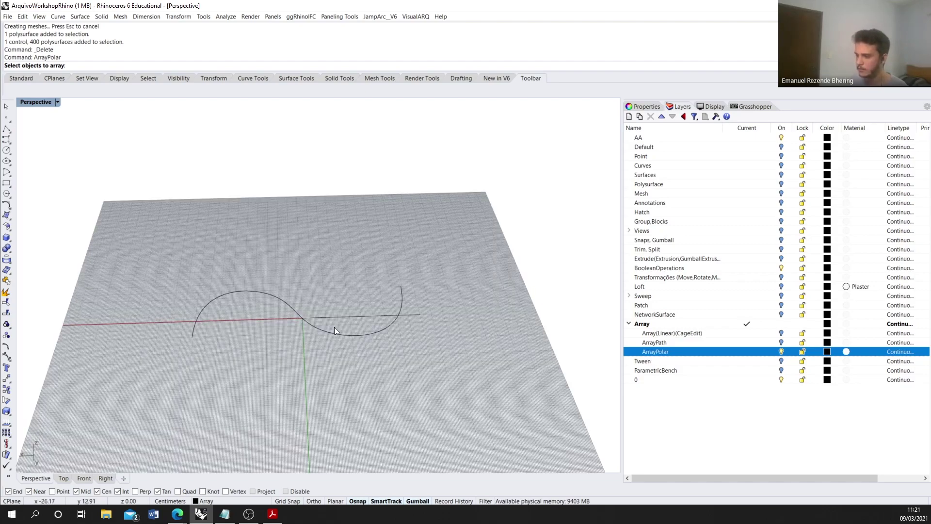
click(340, 317)
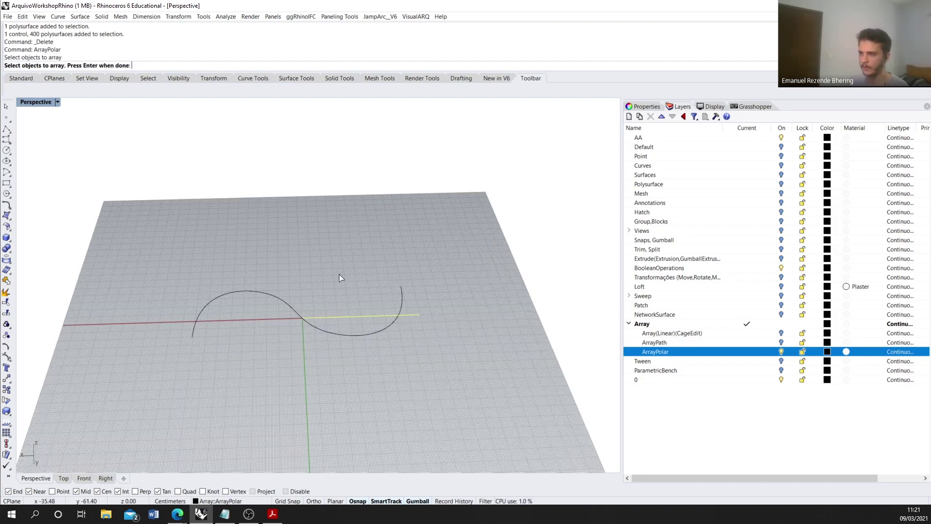
key(Return)
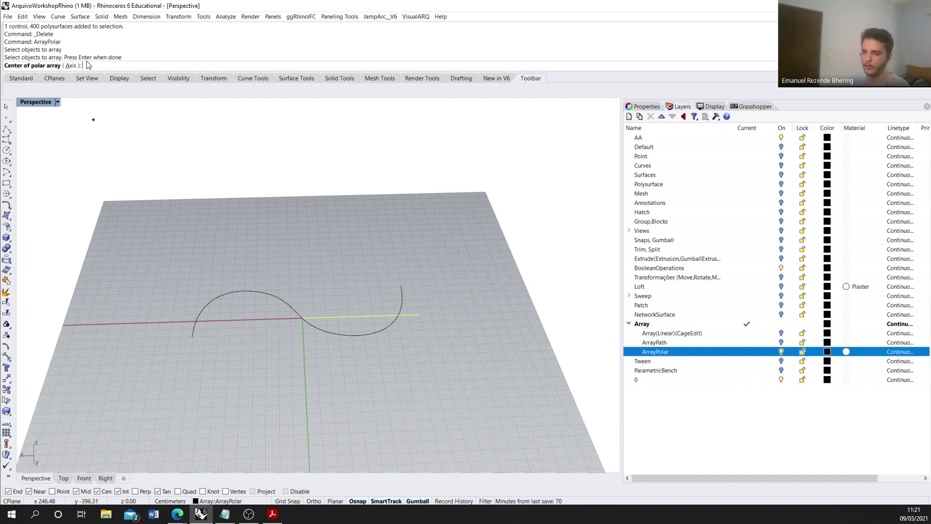
click(302, 318)
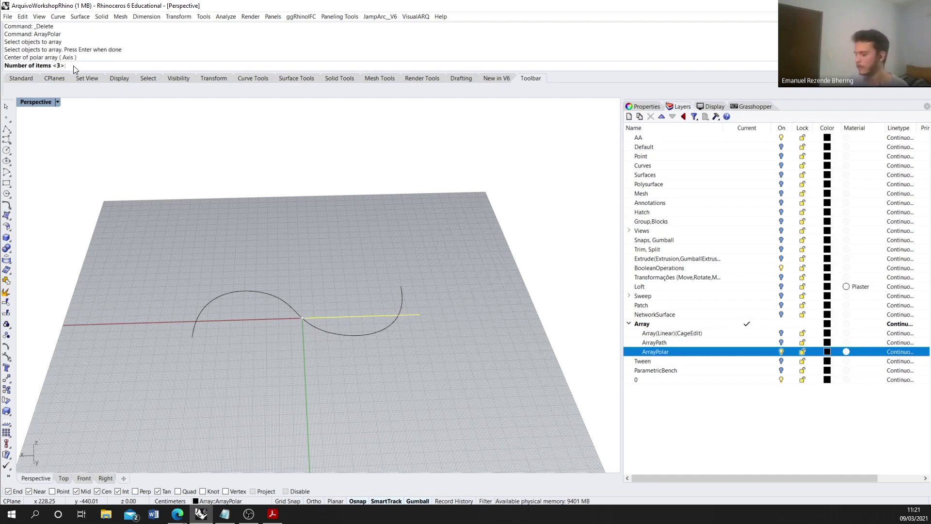
Step: Give the polar array of the line 20 items, a 15-degree step angle and a Z offset of 10, and accept it
text(20)
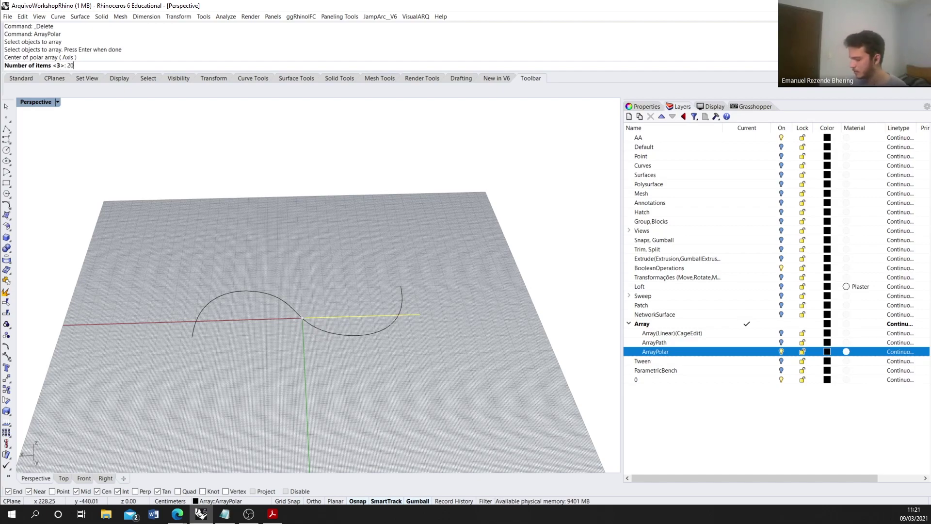
key(Return)
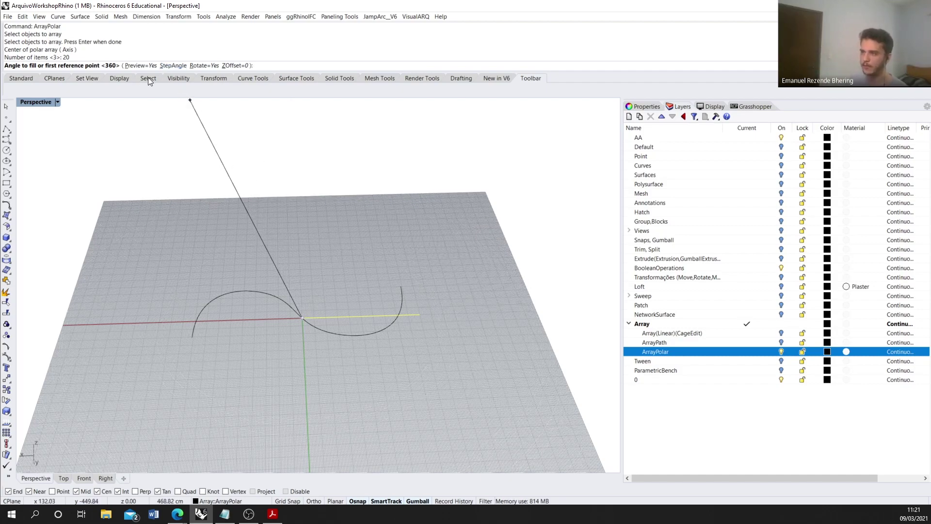
click(173, 66)
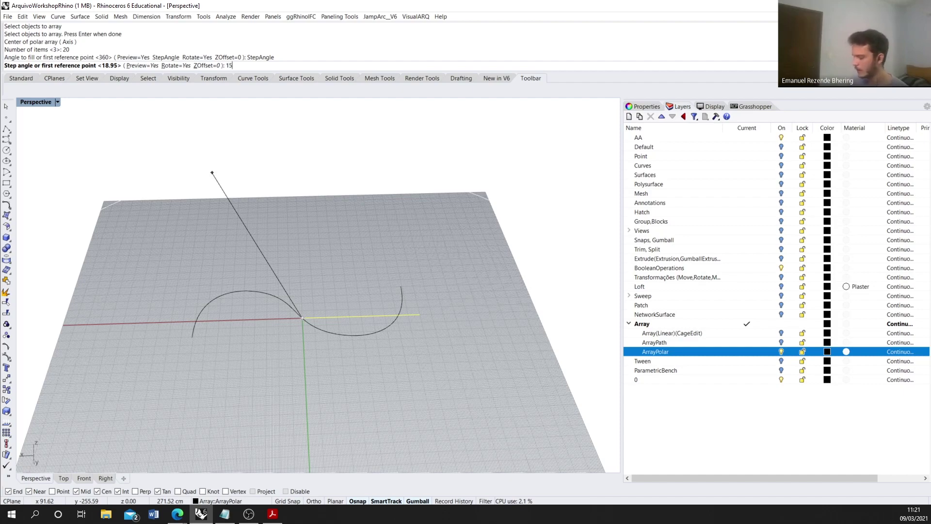
key(Return)
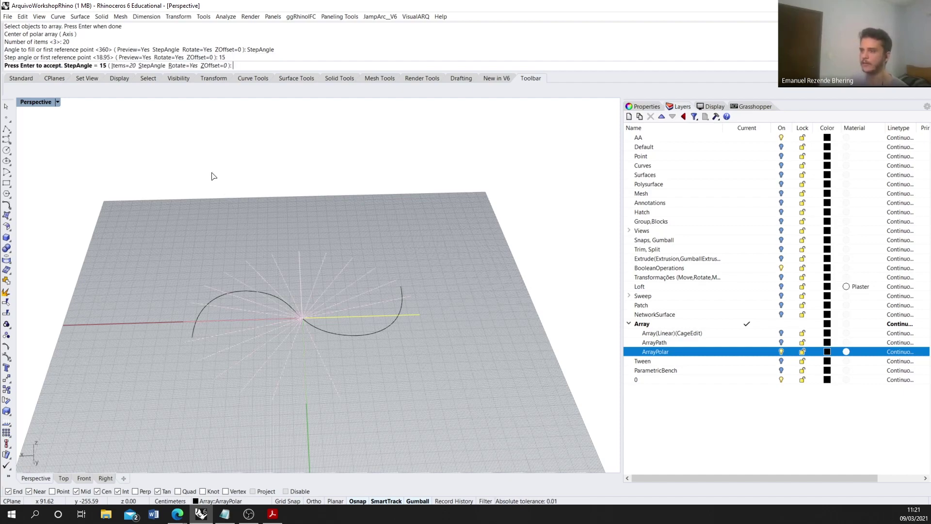
click(215, 65)
text(10)
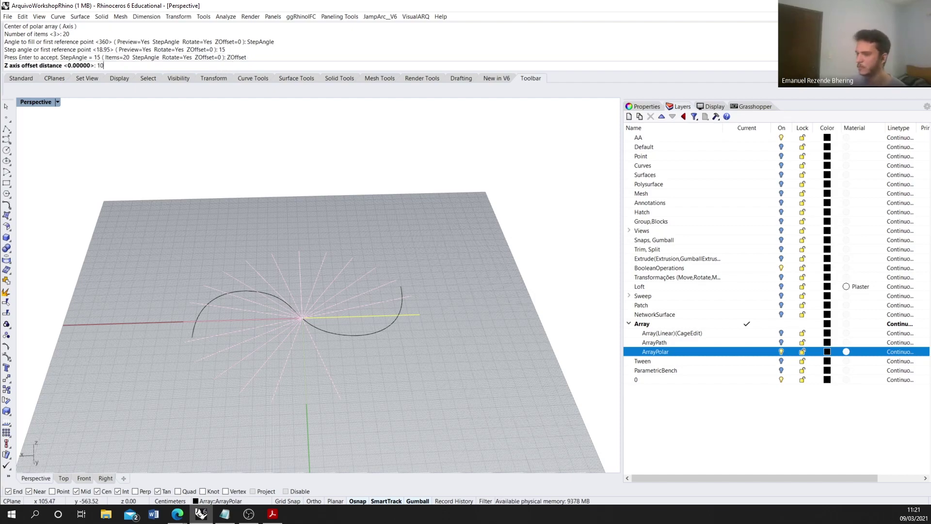
key(Return)
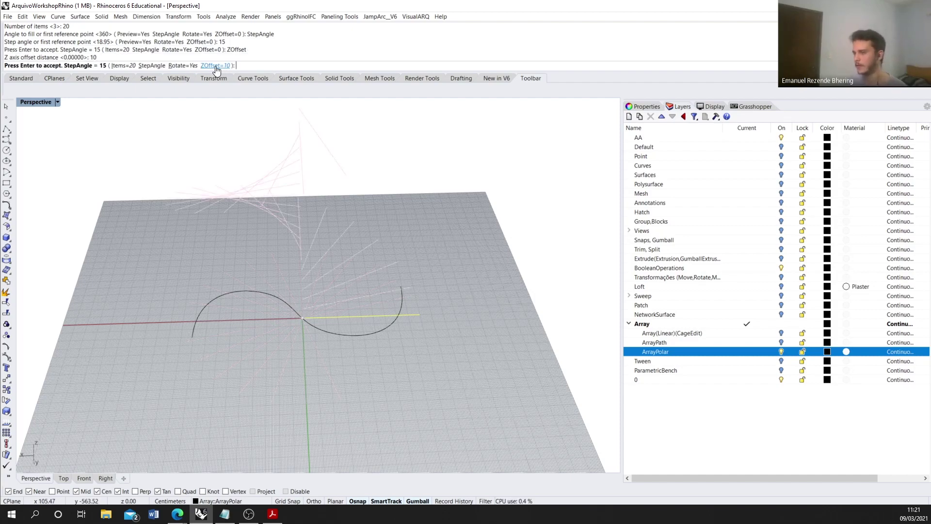
key(Return)
Step: Loft all the arrayed straight lines into a spiral surface, using Normal style and rebuilding with 5 control points
right_drag(272, 218, 306, 156)
drag(273, 134, 437, 247)
scroll(396, 274, up, 2)
shift+click(391, 239)
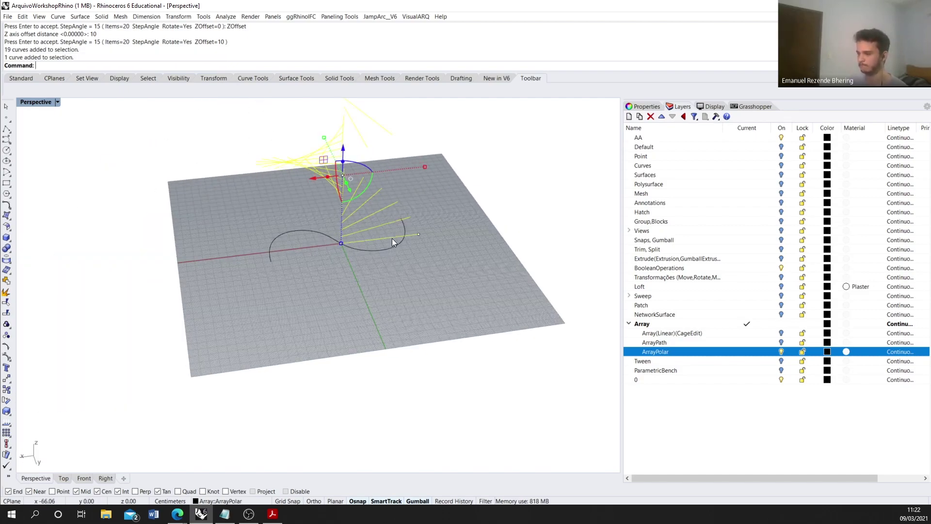
text(loft)
key(Return)
right_drag(392, 237, 318, 298)
right_drag(391, 350, 292, 346)
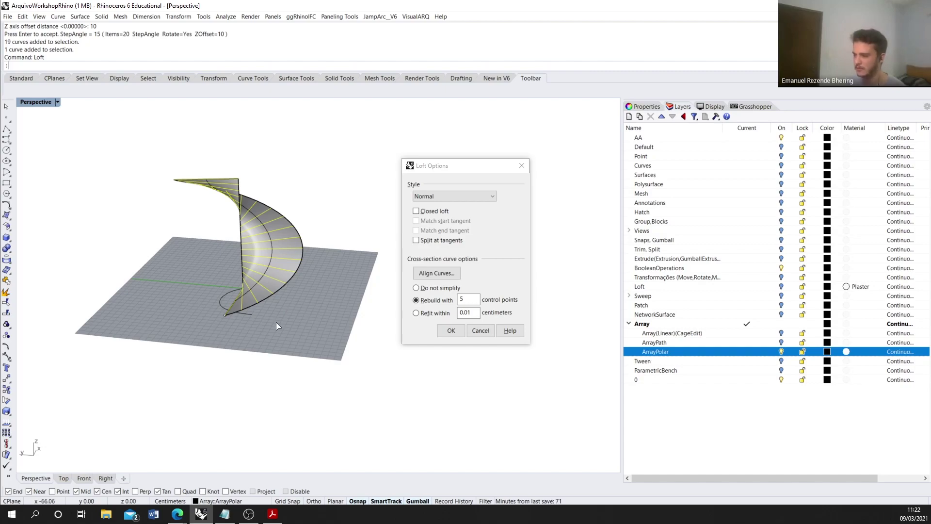
right_drag(275, 322, 299, 324)
click(452, 331)
Step: Undo the spiral loft and the polar array of the straight line
right_drag(417, 329, 429, 322)
key(ctrl+z)
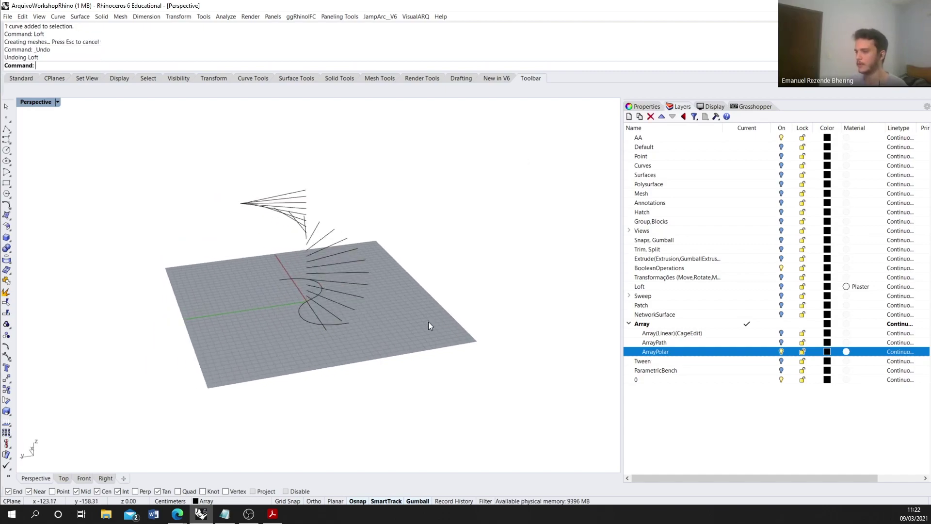
key(ctrl+z)
Step: Start an ArrayPolar of the S-shaped curve, with the array centre at the origin
right_drag(366, 343, 296, 340)
click(293, 339)
scroll(327, 282, up, 2)
key(Up)
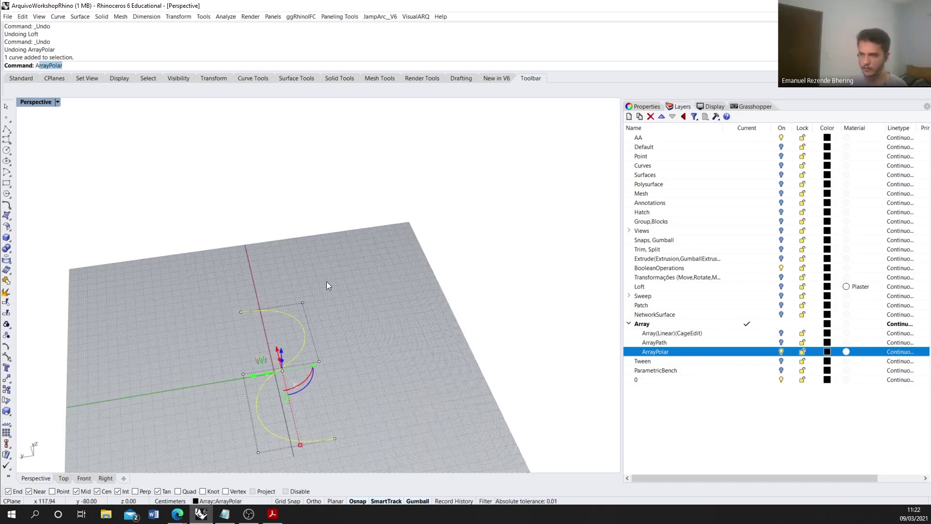
key(Return)
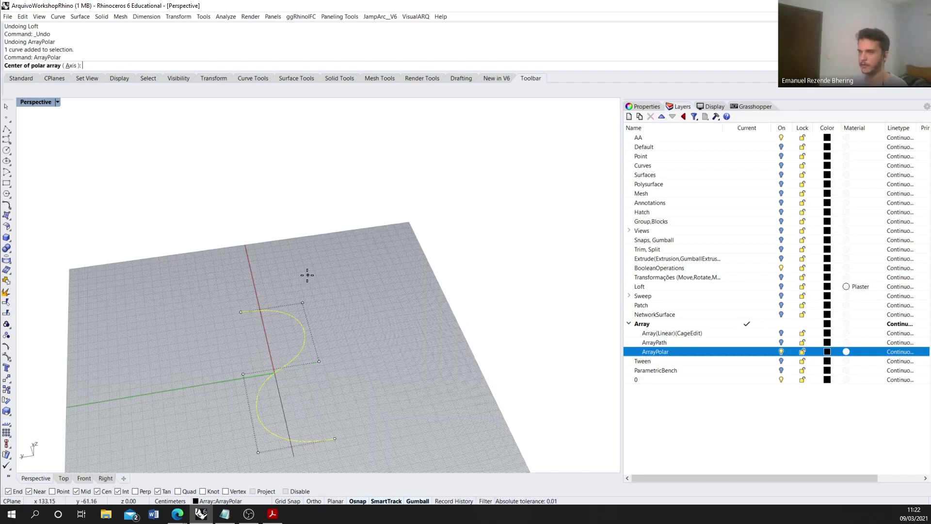
right_drag(307, 275, 264, 443)
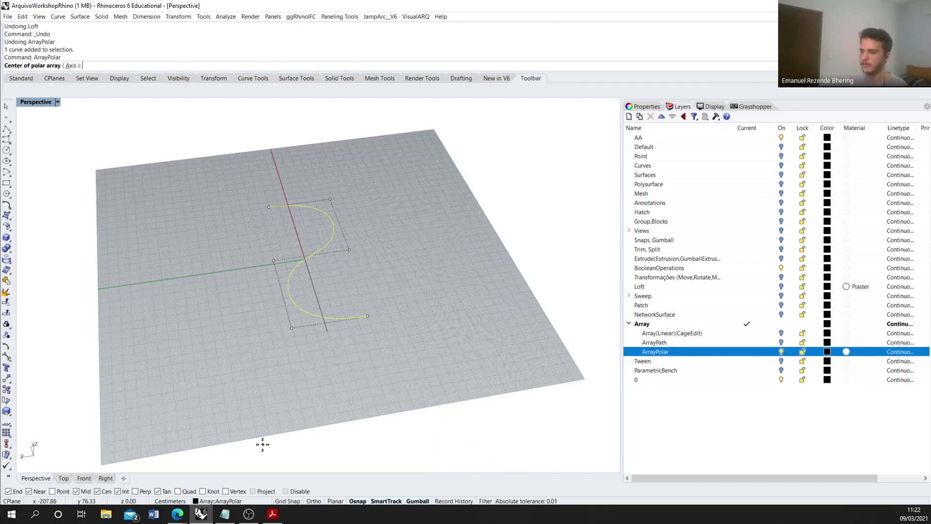
click(304, 260)
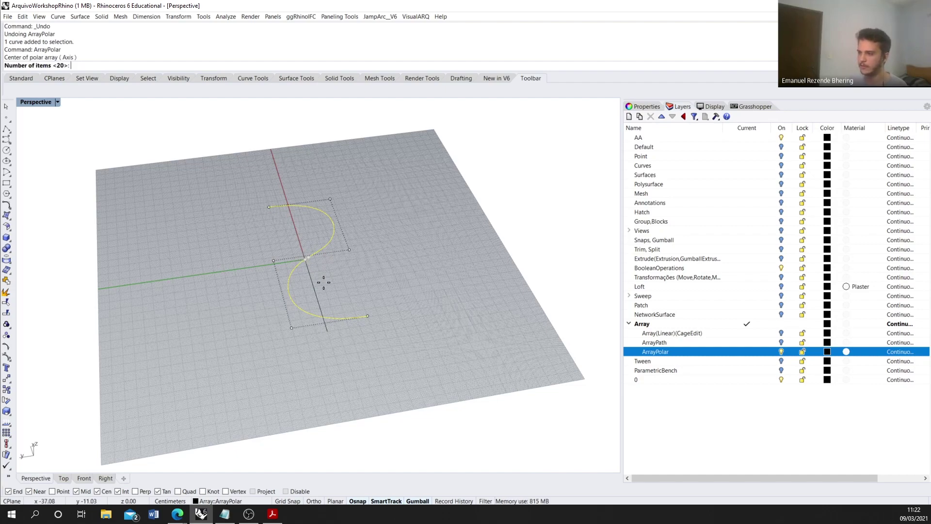
Step: Finish the S-curve's polar array with 20 items, a fill angle of 285 degrees and a Z offset of 10
key(Return)
click(324, 282)
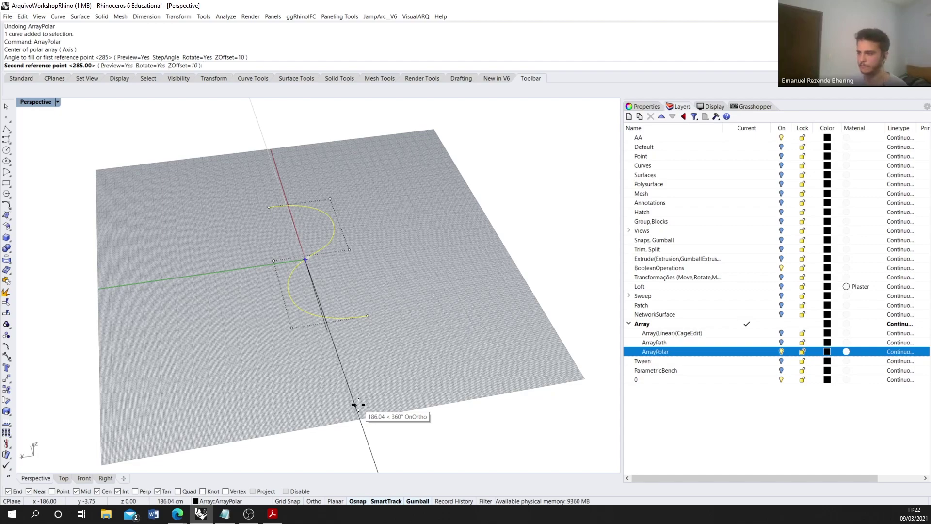
click(359, 404)
scroll(359, 404, down, 3)
key(Return)
right_drag(358, 404, 279, 133)
key(Escape)
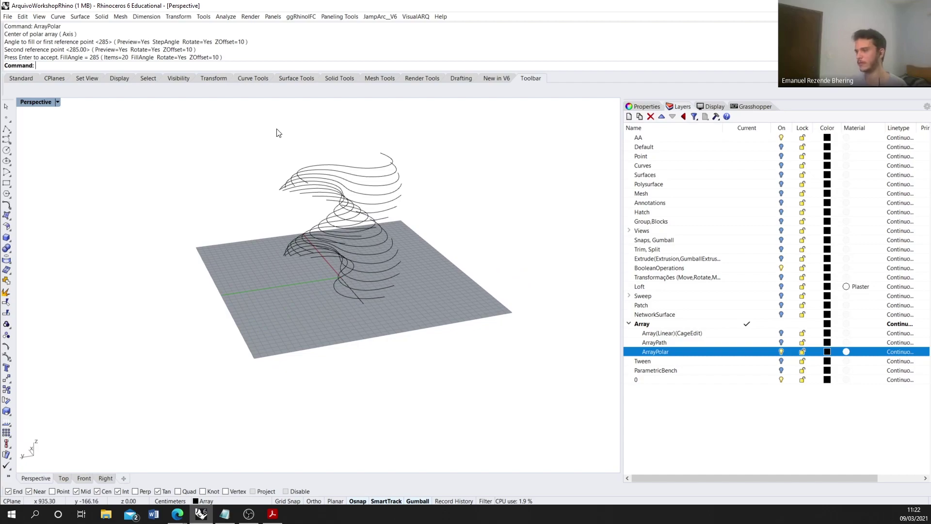
Step: Loft all the arrayed S-curves into a twisting surface, leaving the straight line at the base out of the selection
drag(245, 128, 464, 383)
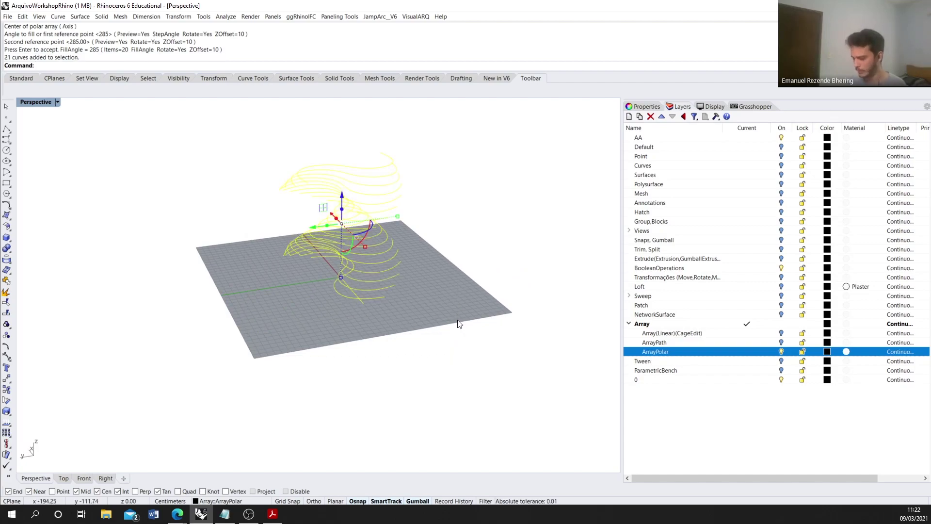
key(Escape)
right_drag(398, 315, 360, 291)
scroll(360, 291, down, 3)
drag(280, 157, 374, 300)
scroll(338, 304, up, 3)
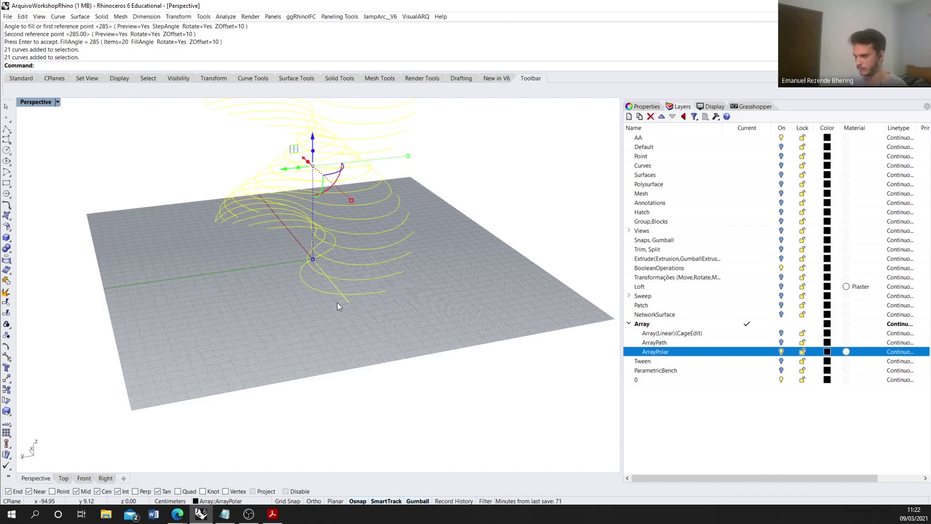
ctrl+click(345, 302)
text(Loft)
key(Return)
key(Return)
scroll(346, 302, down, 4)
right_drag(345, 307, 318, 274)
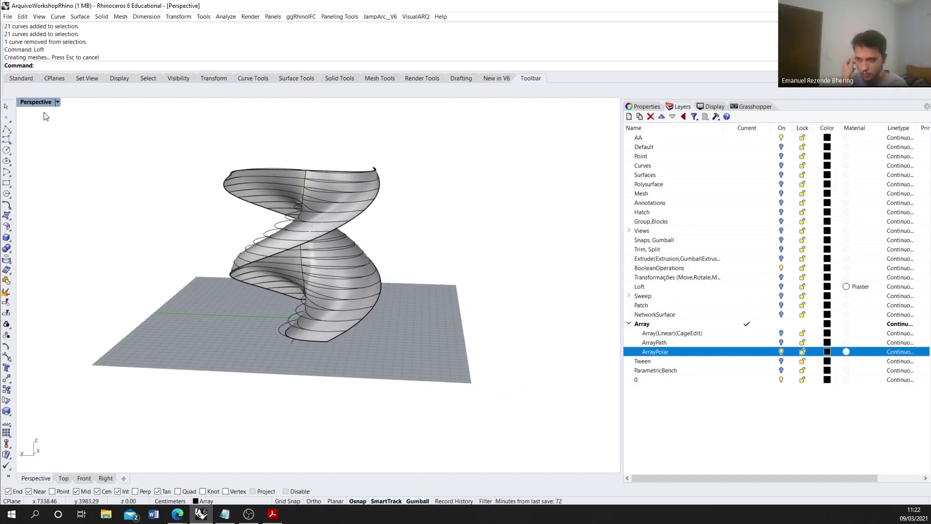
Step: Switch the Perspective viewport to Wireframe and on to Rendered display mode, and inspect the twisted surface from several angles
right_drag(193, 194, 179, 210)
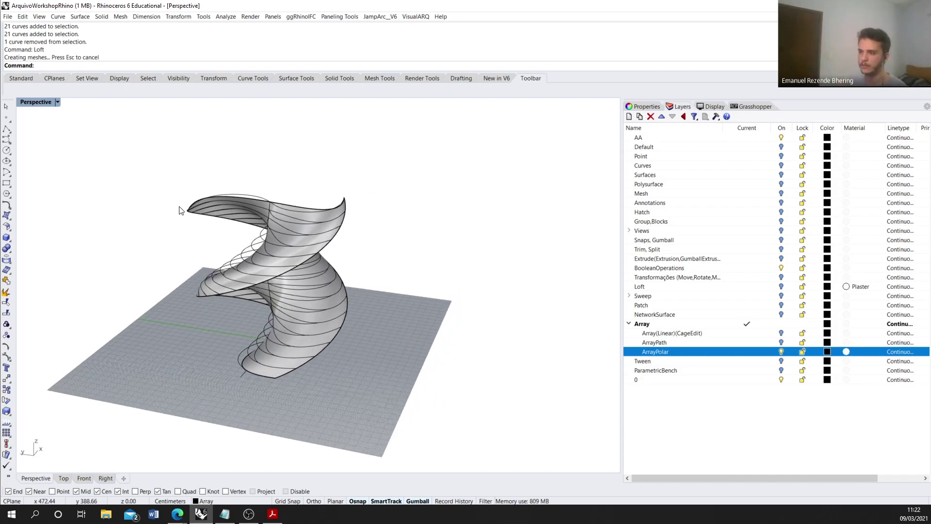
click(46, 102)
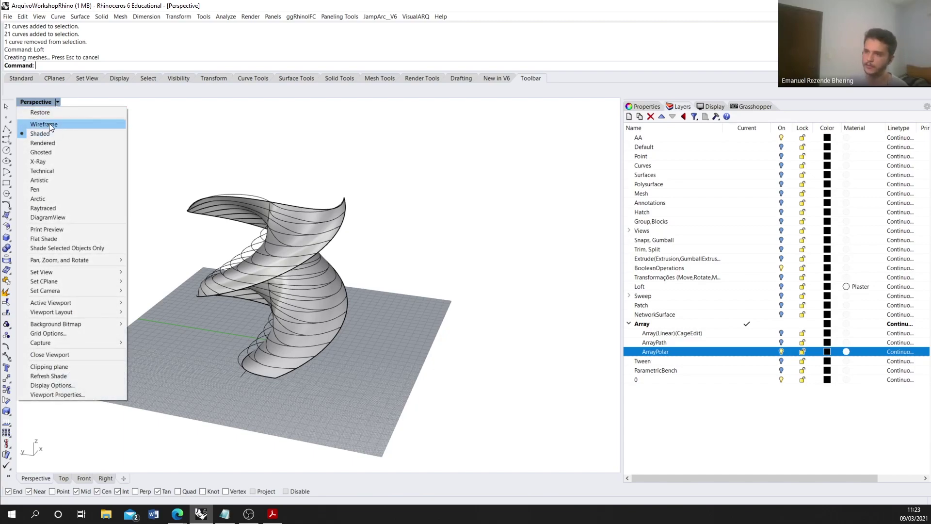
click(49, 124)
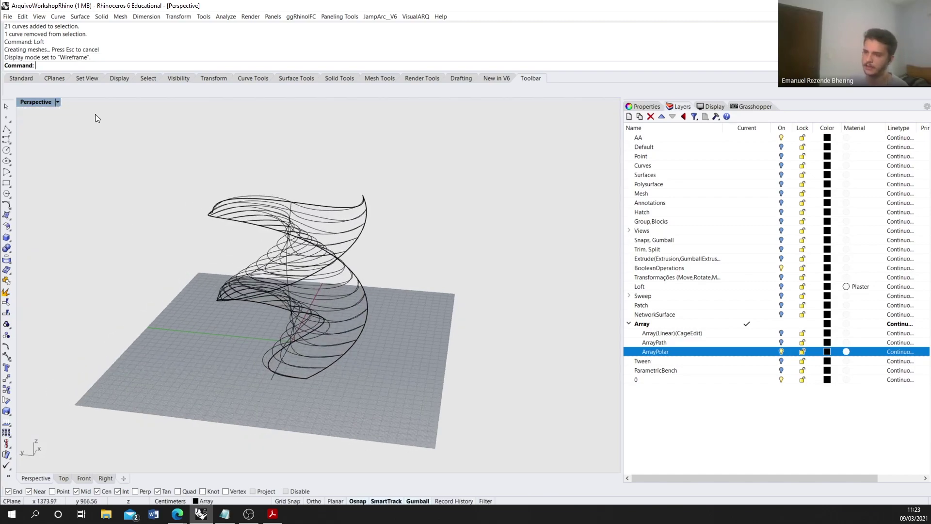
click(60, 102)
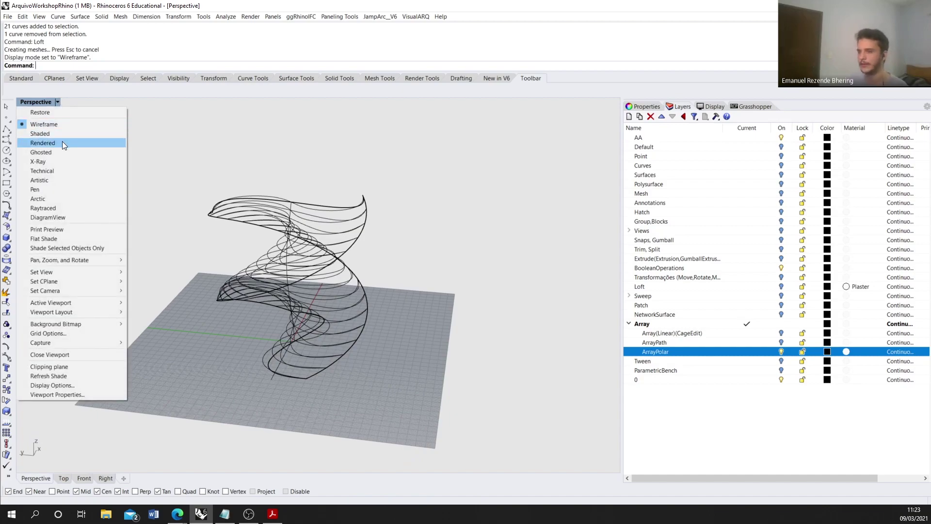
click(62, 142)
mouse_move(202, 241)
right_down()
mouse_move(231, 219)
mouse_move(201, 255)
right_up()
right_drag(289, 285, 398, 241)
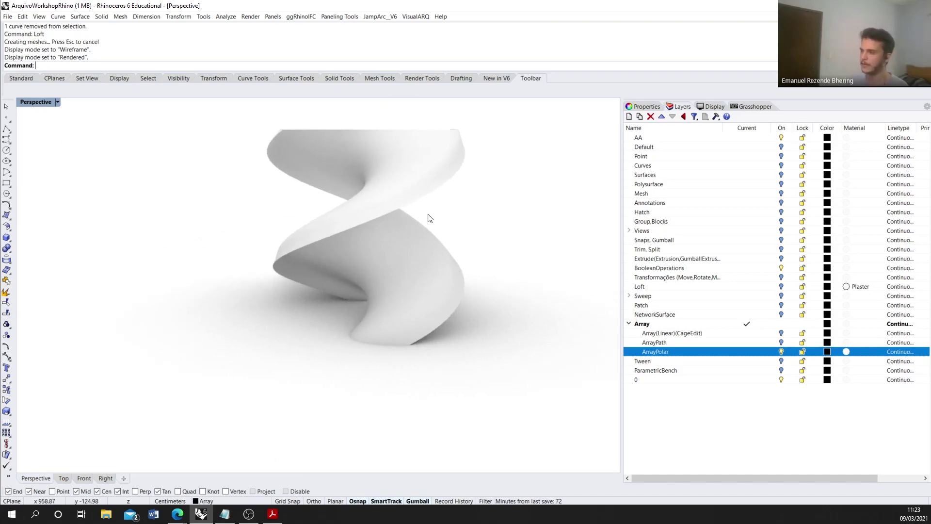
scroll(246, 237, down, 2)
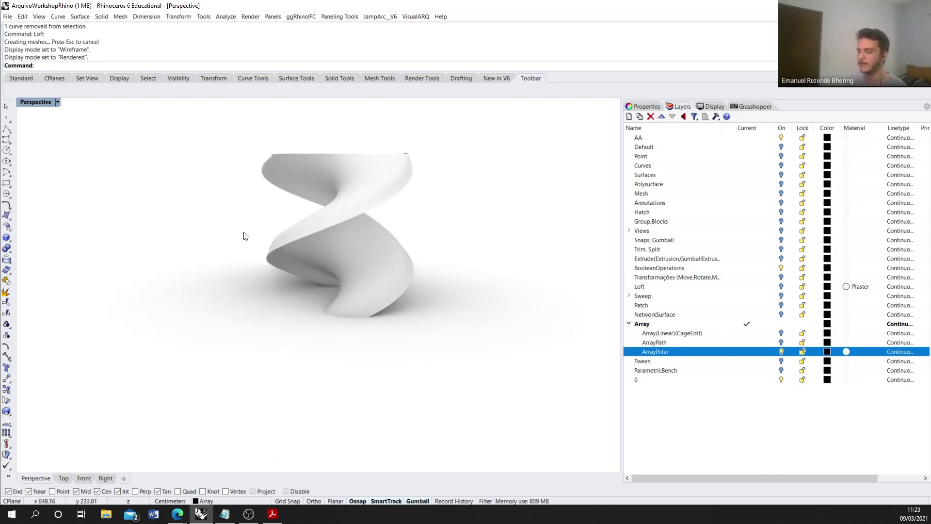
right_drag(245, 236, 302, 304)
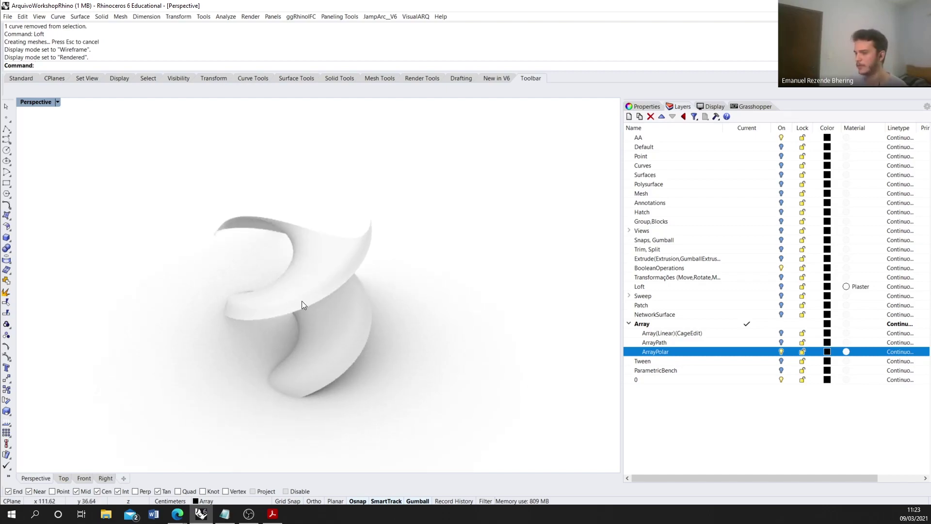
Step: Return the Perspective viewport to Shaded display and delete the twisted surface together with all its arrayed curves
click(57, 101)
click(66, 134)
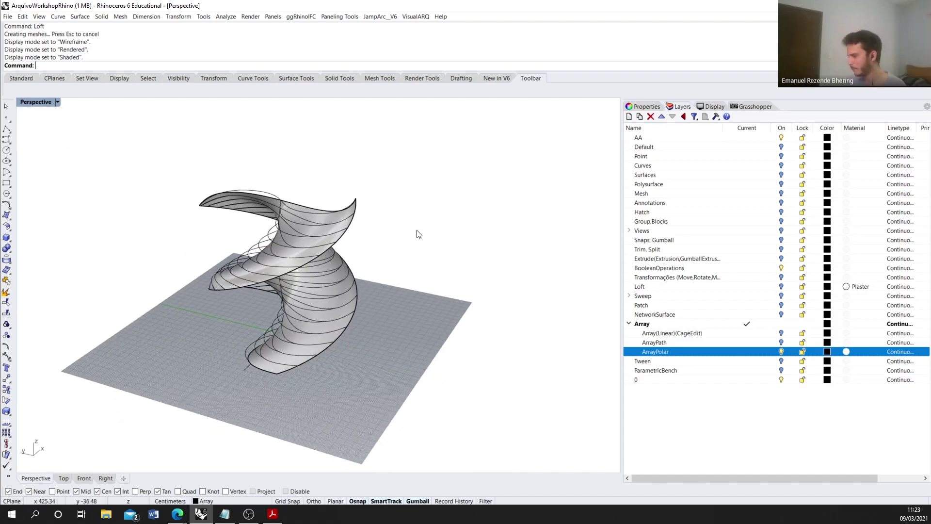
scroll(351, 318, up, 3)
click(320, 326)
key(Delete)
scroll(320, 327, down, 3)
drag(201, 195, 375, 388)
key(Delete)
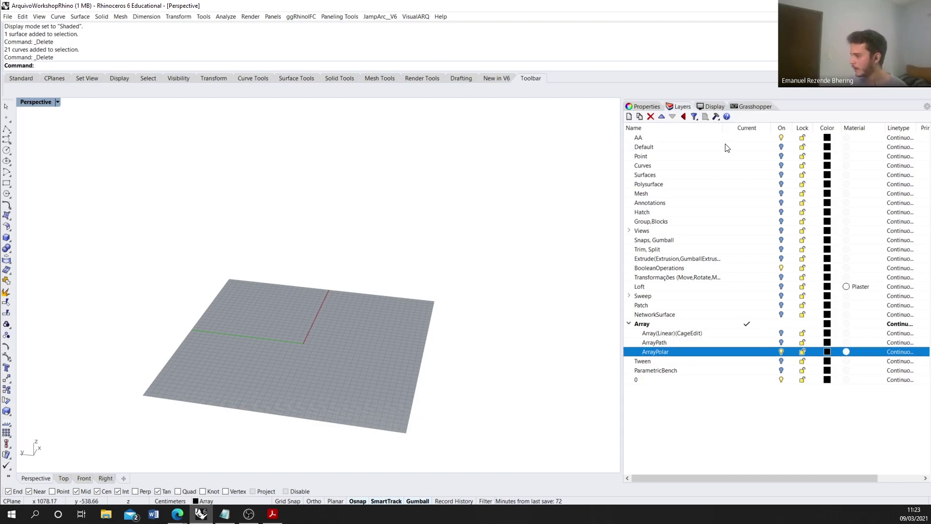
Step: Look over the Shaded display mode's settings and return to the layer list
click(714, 107)
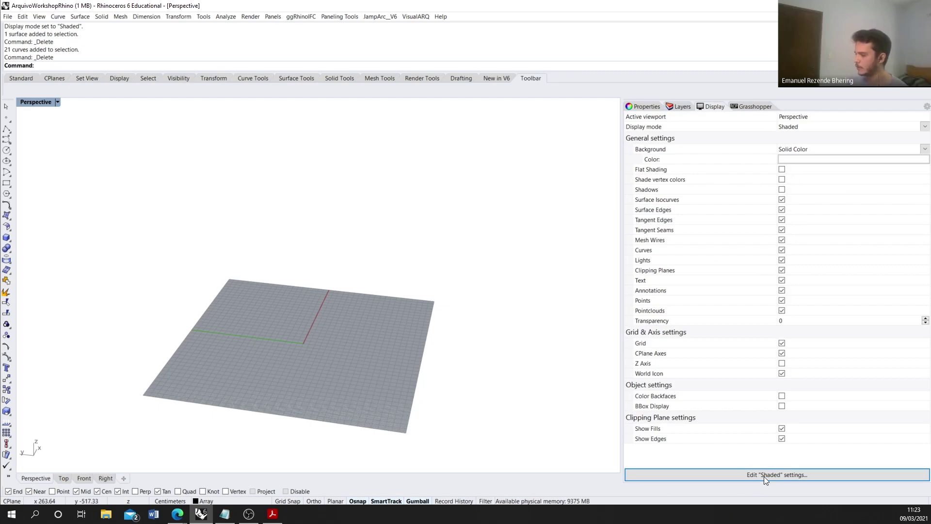
click(684, 107)
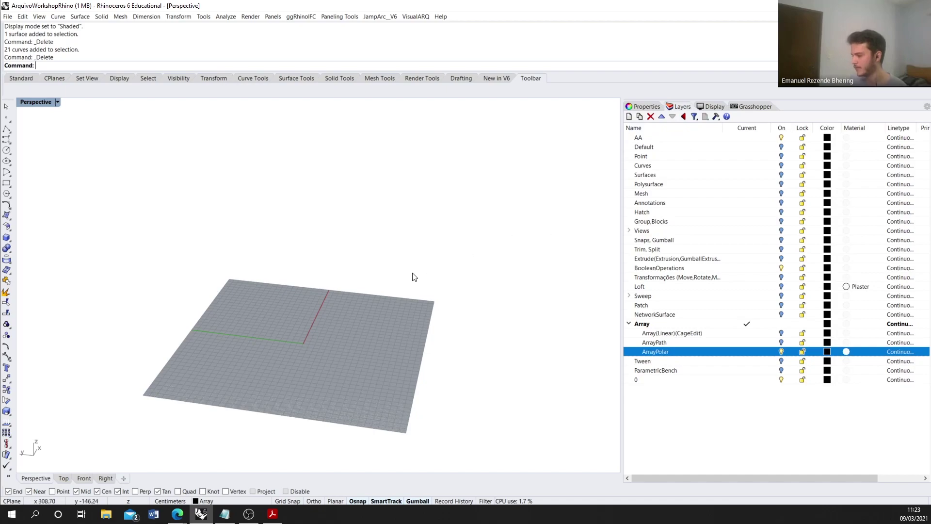
scroll(401, 280, down, 2)
scroll(326, 333, up, 2)
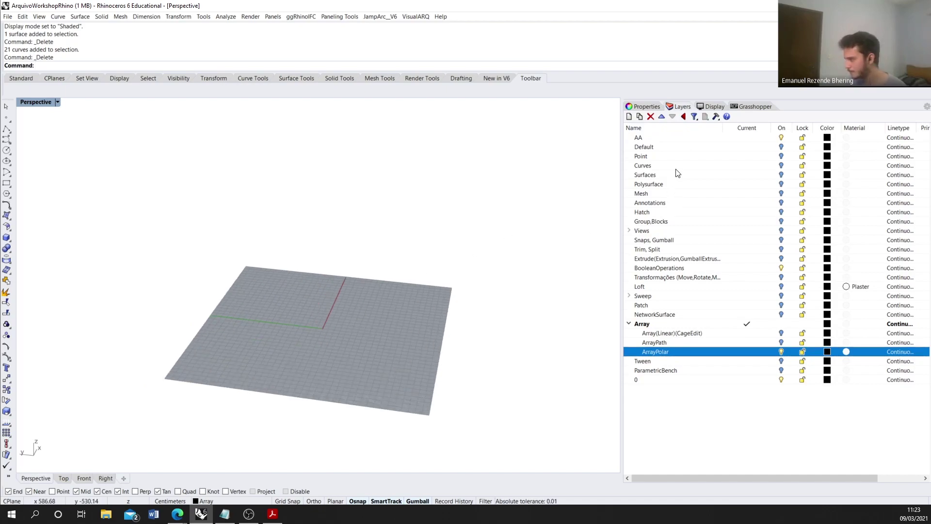
Step: Turn on the ObjectA and ObjectB sublayers under the Views layer
click(727, 230)
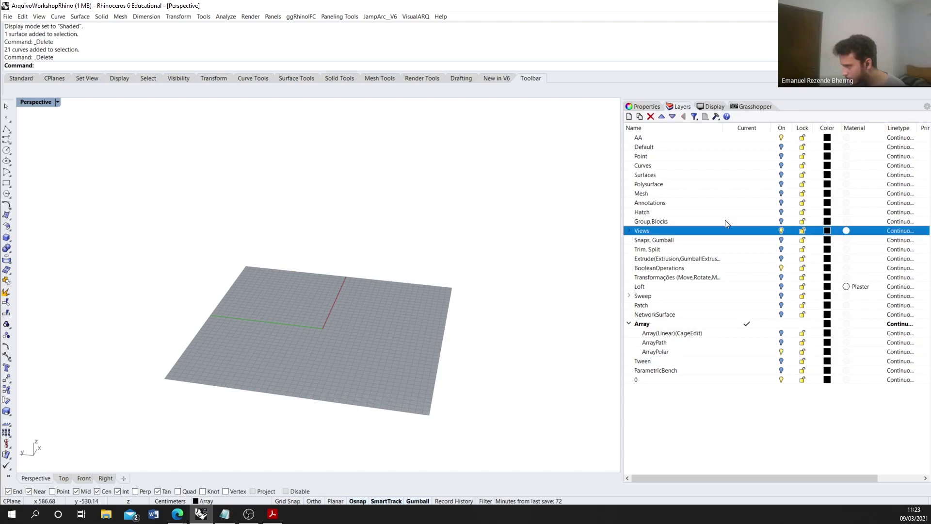
click(629, 231)
click(781, 239)
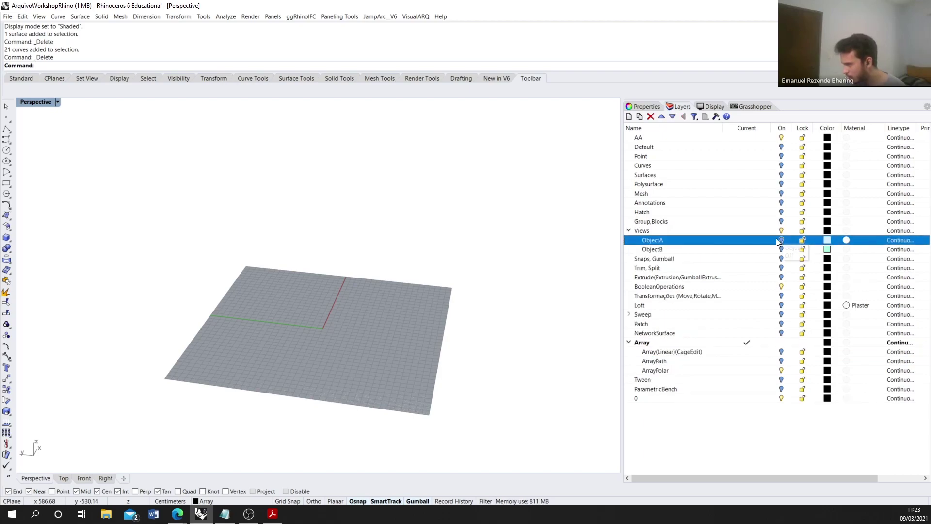
click(781, 248)
right_drag(534, 257, 483, 255)
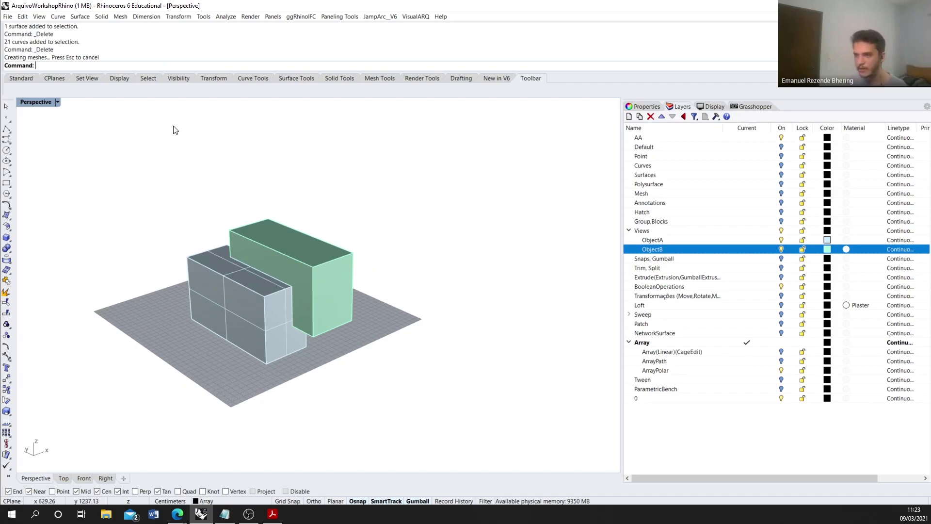
Step: Switch the Perspective viewport to the DiagramView display mode and inspect the two boxes from several angles
click(57, 102)
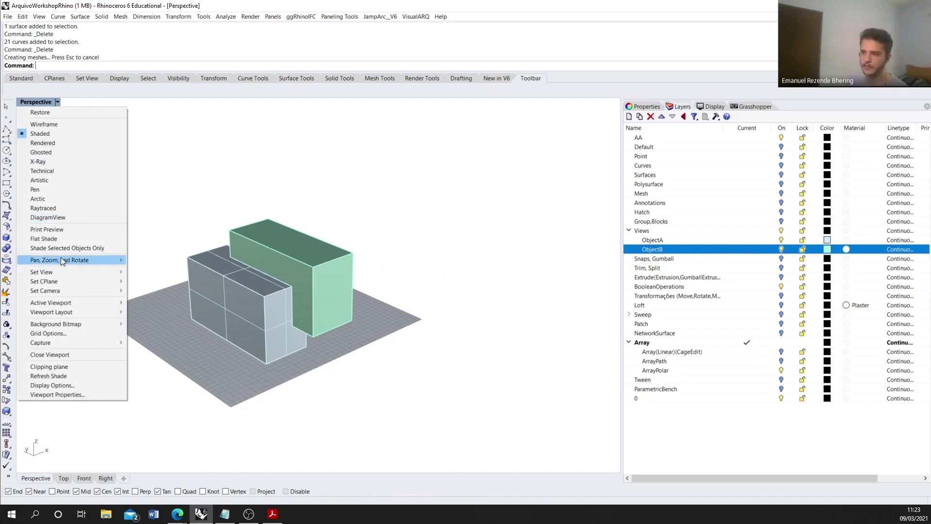
click(62, 217)
right_drag(377, 260, 229, 245)
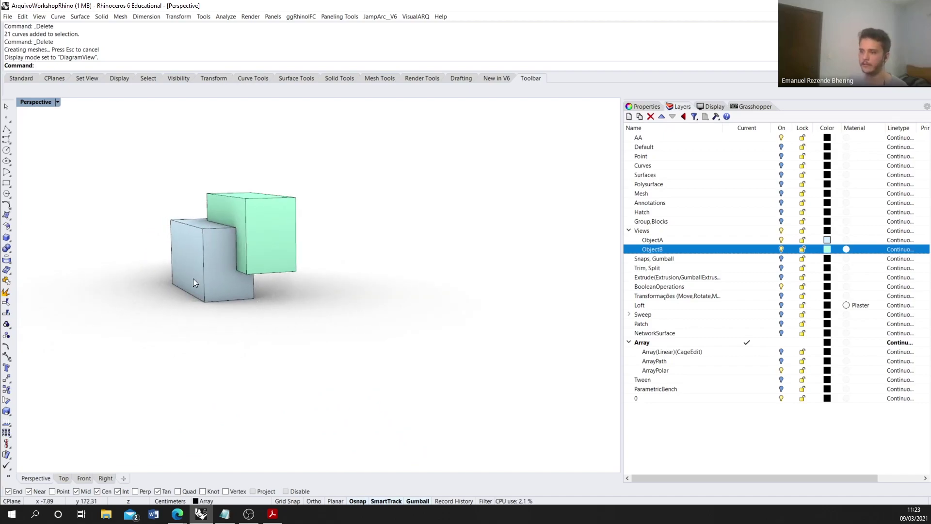
scroll(237, 220, up, 3)
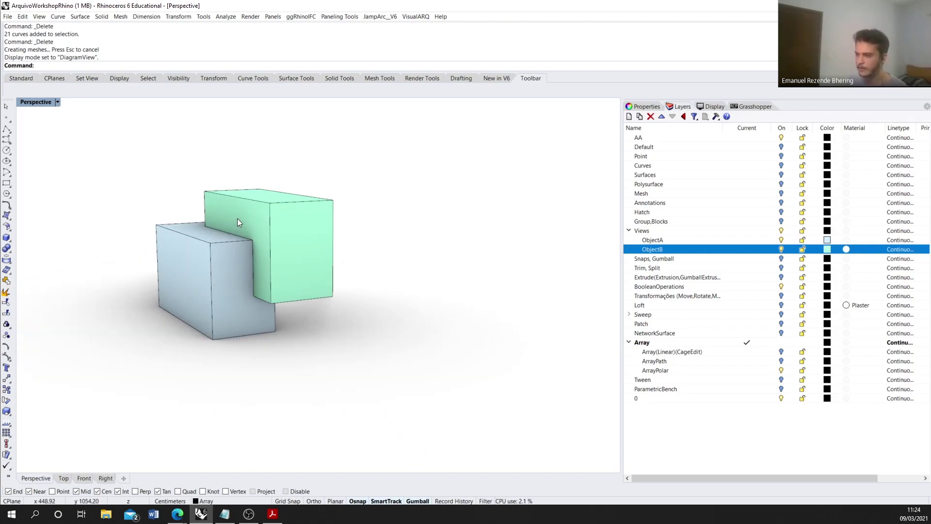
right_drag(519, 281, 518, 278)
right_drag(243, 249, 461, 250)
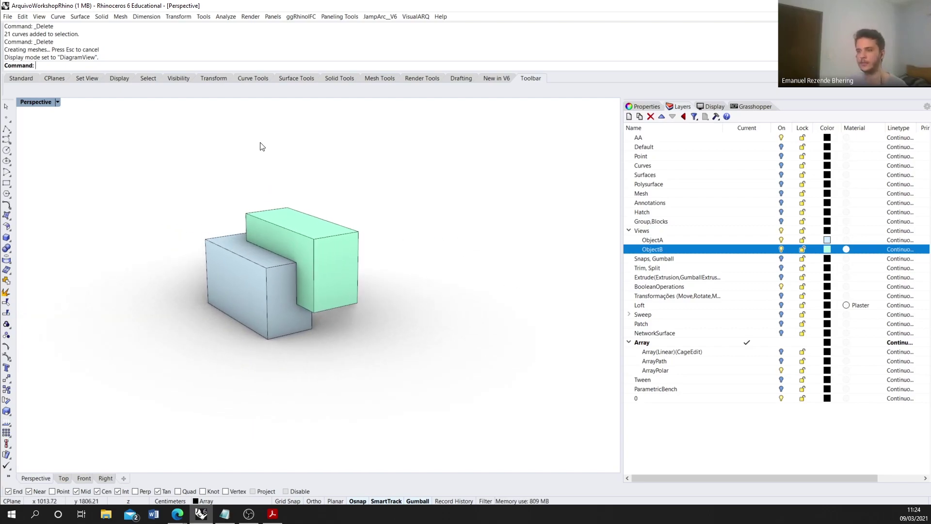
Step: Open the print setup and define a square print window around the two boxes in the Perspective view
click(8, 16)
click(26, 189)
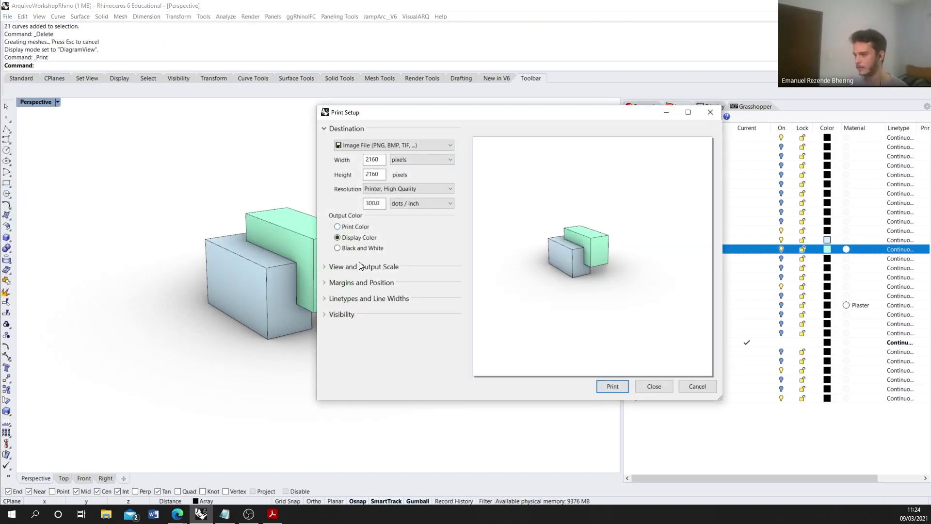
click(342, 271)
click(413, 327)
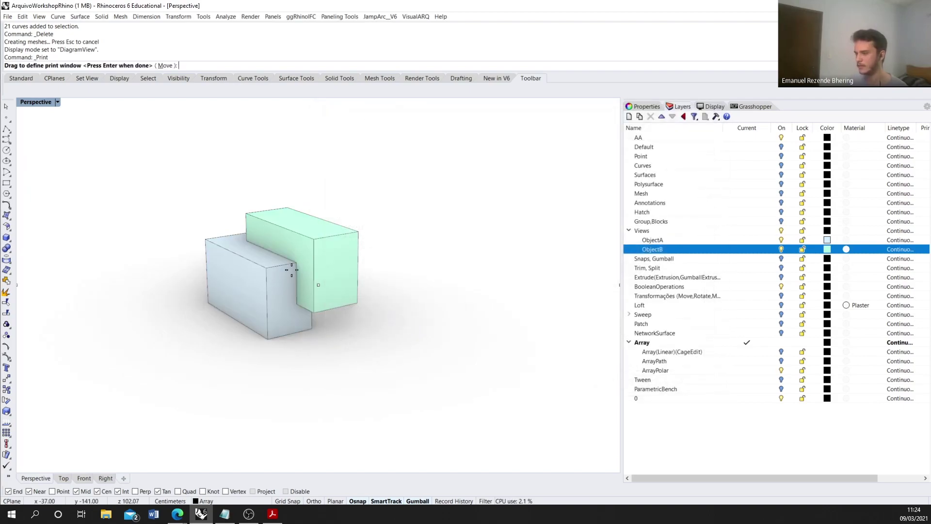
click(146, 166)
click(430, 383)
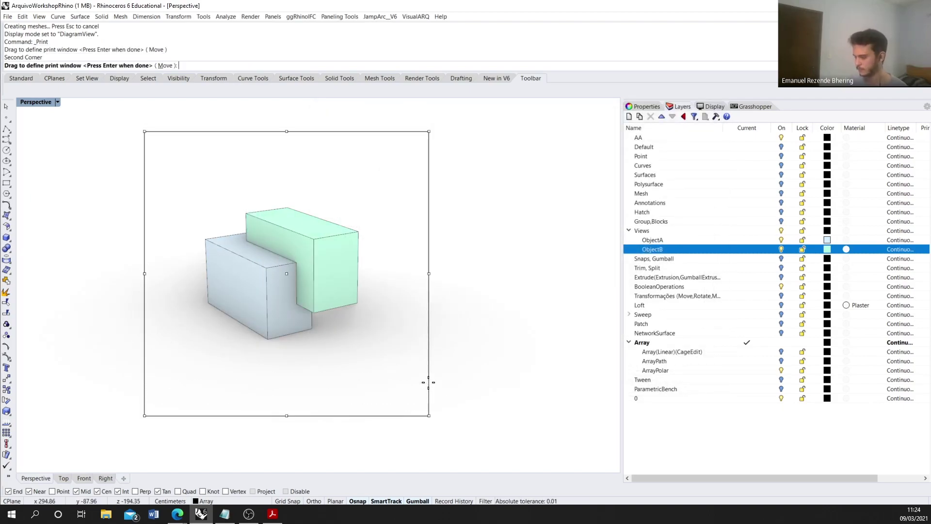
key(Return)
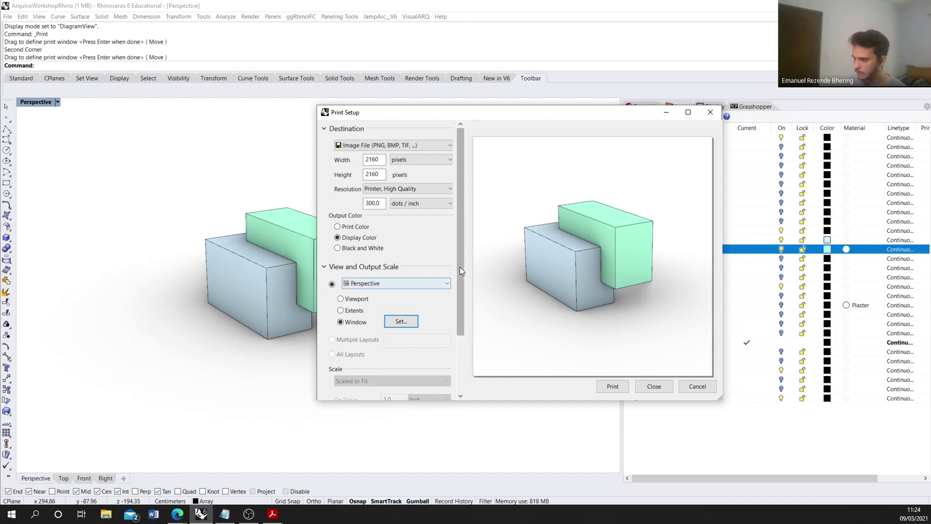
Step: Review the print setup's Visibility options and close the dialog without printing
drag(462, 268, 461, 324)
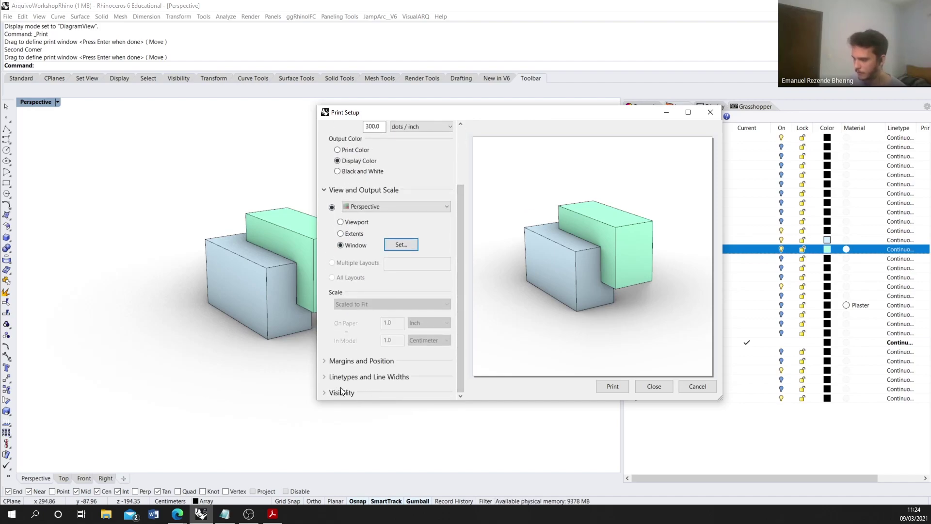
click(335, 392)
scroll(374, 335, down, 5)
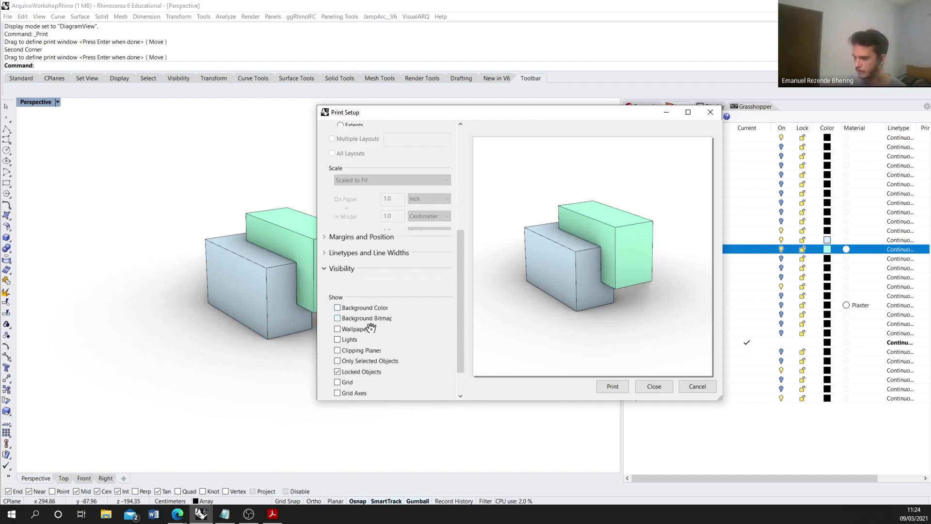
scroll(352, 310, down, 1)
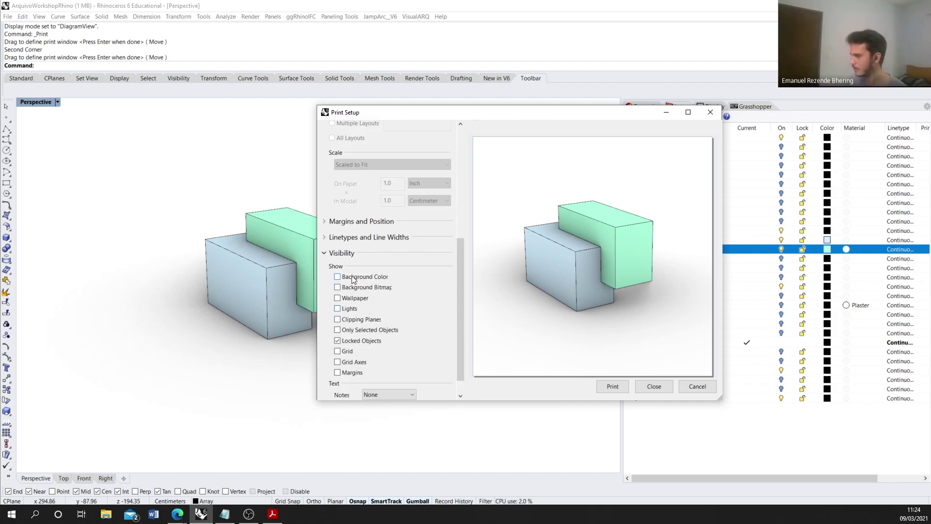
click(658, 387)
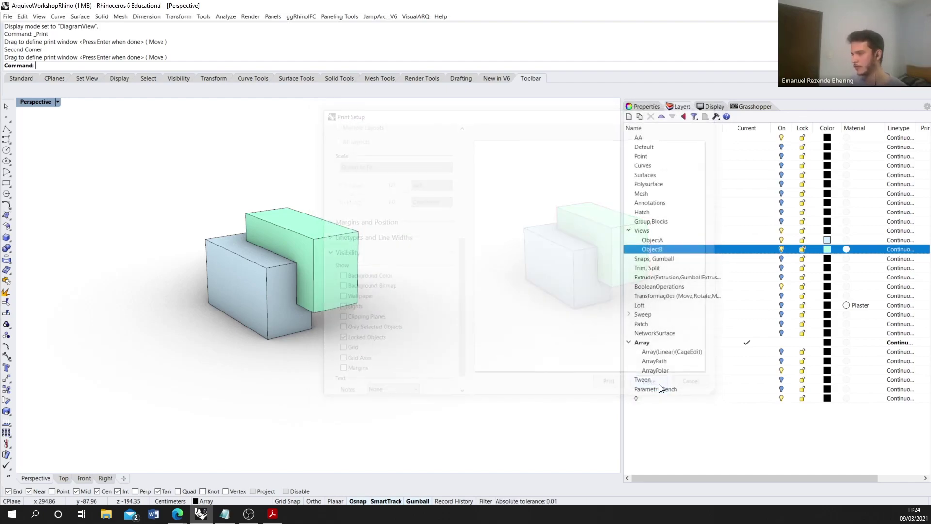
Step: Set the Perspective viewport back to Shaded display and delete both the green and the blue box
scroll(407, 342, down, 4)
right_drag(409, 341, 391, 348)
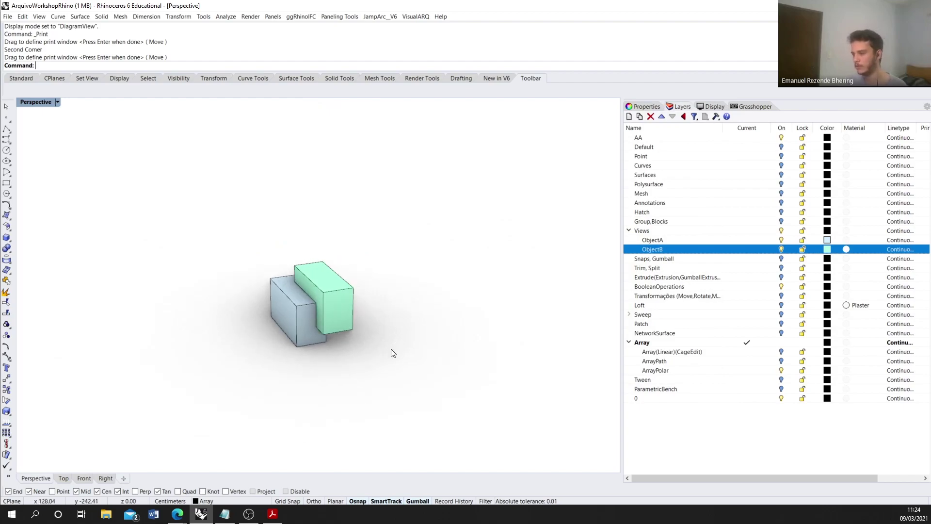
click(58, 103)
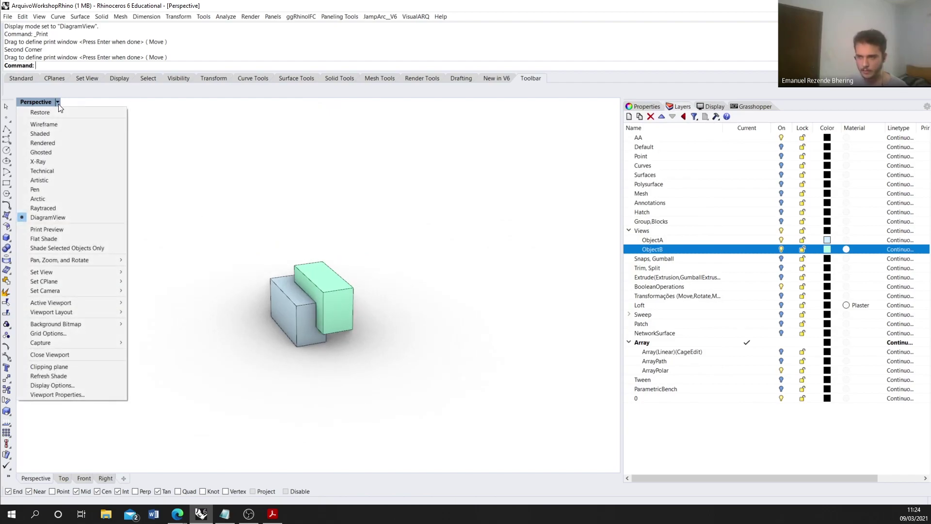
click(47, 133)
scroll(286, 279, up, 3)
click(360, 334)
key(Delete)
click(289, 340)
key(Delete)
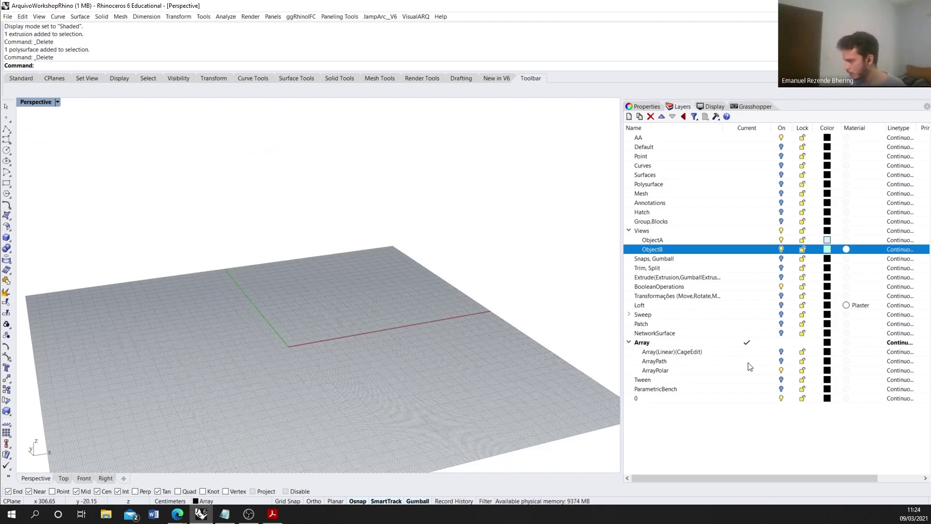
Step: Turn off the ArrayPolar layer, turn on the Tween layer and examine its zigzag polyline and S-shaped curve
click(787, 371)
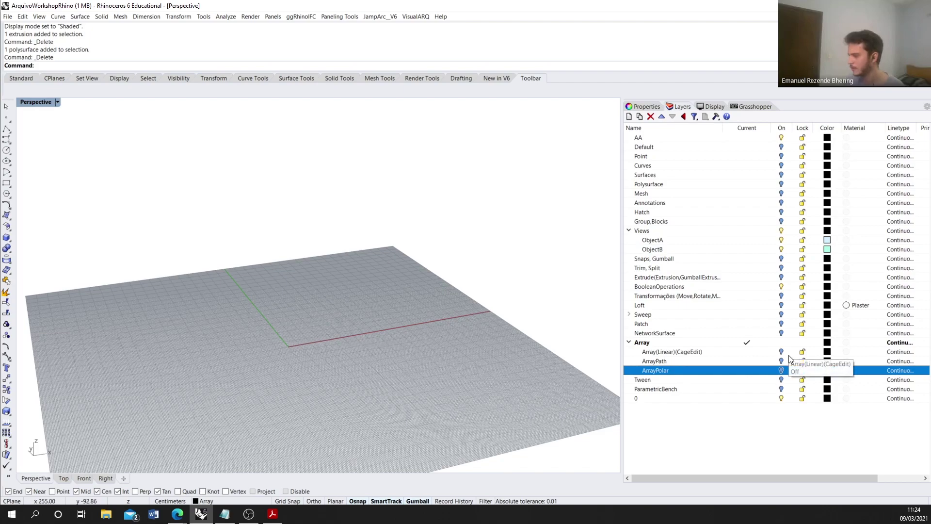
click(781, 379)
right_drag(339, 334, 313, 314)
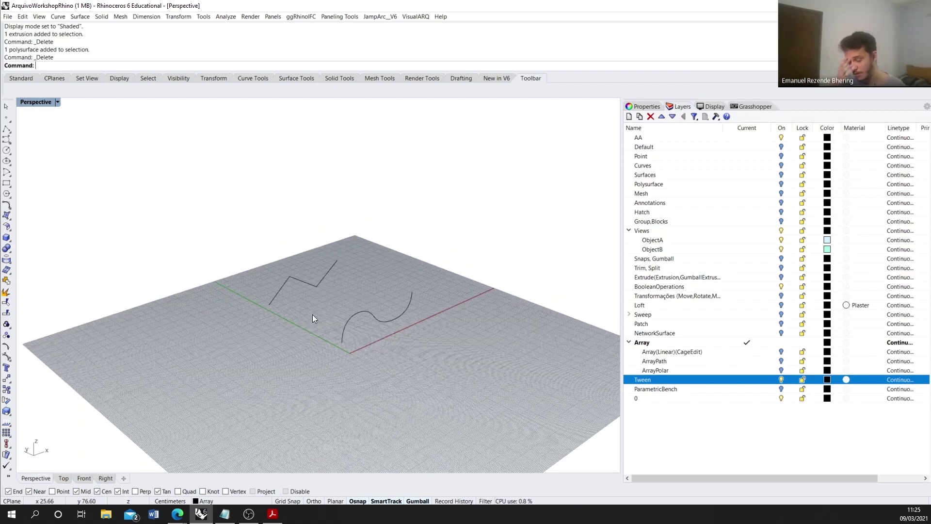
right_drag(312, 318, 363, 322)
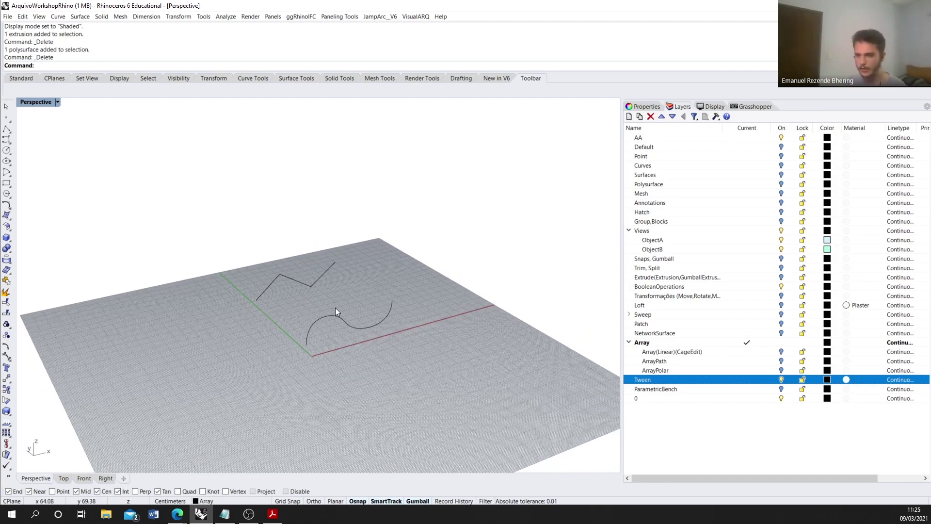
right_drag(336, 307, 357, 303)
right_drag(479, 318, 474, 316)
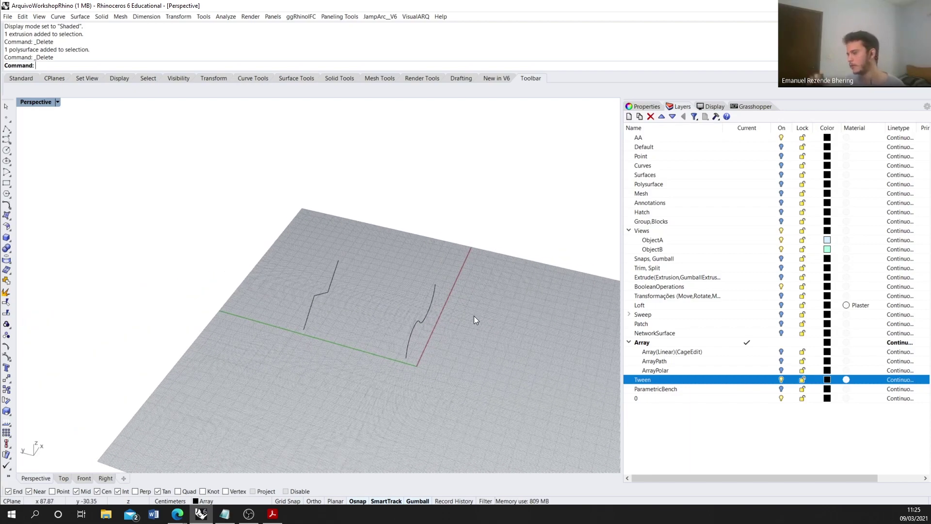
right_drag(473, 316, 464, 304)
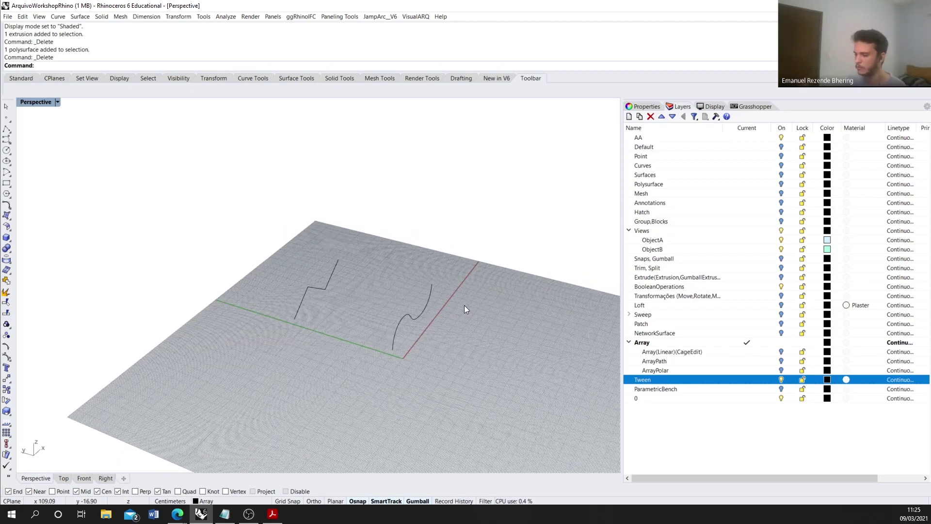
Step: Try TweenCurves with 50 curves between the S-shaped curve and the zigzag polyline, inspect the result and undo it
text(weenCurves)
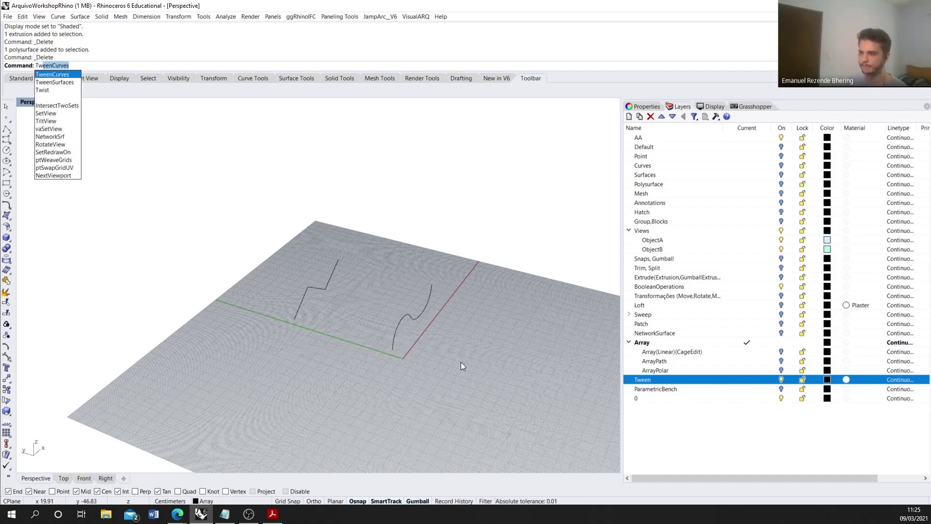
key(Return)
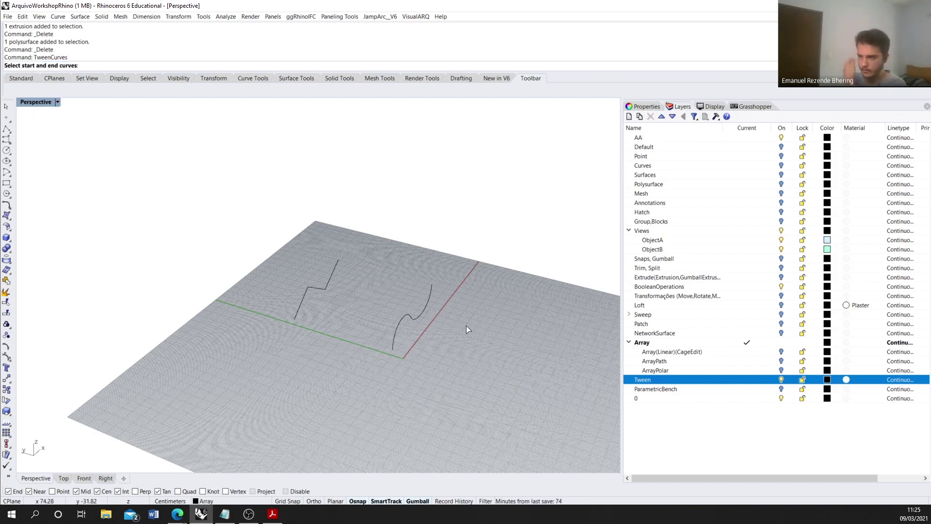
click(420, 311)
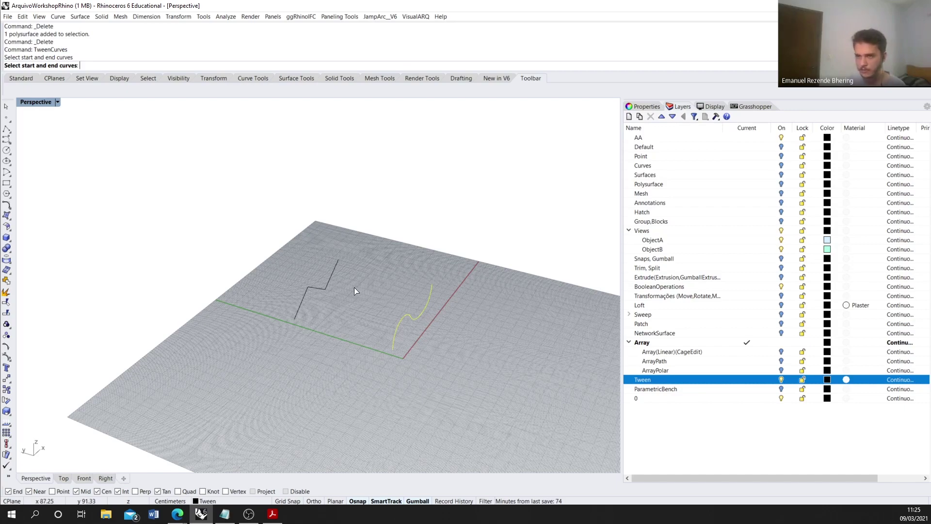
click(329, 282)
key(Return)
right_drag(328, 281, 299, 295)
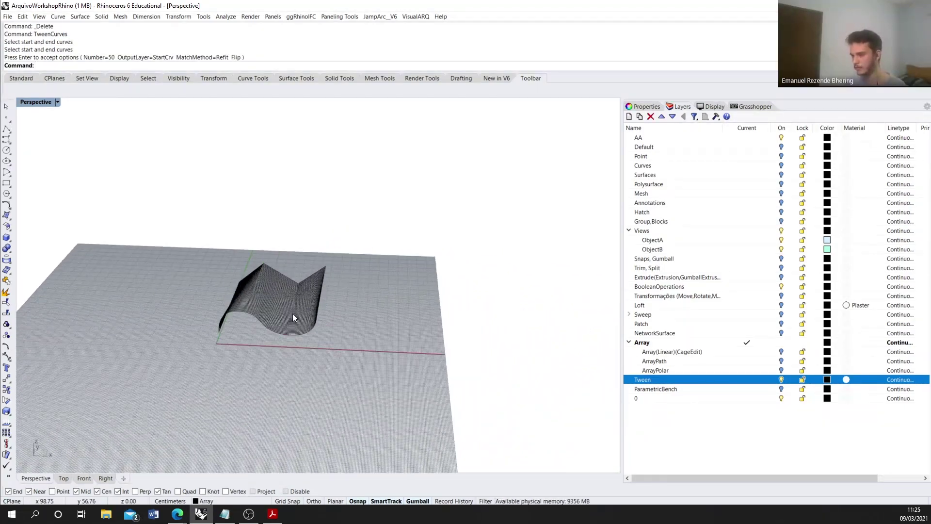
scroll(246, 318, up, 6)
right_drag(246, 318, 128, 291)
right_drag(209, 306, 436, 289)
key(ctrl+z)
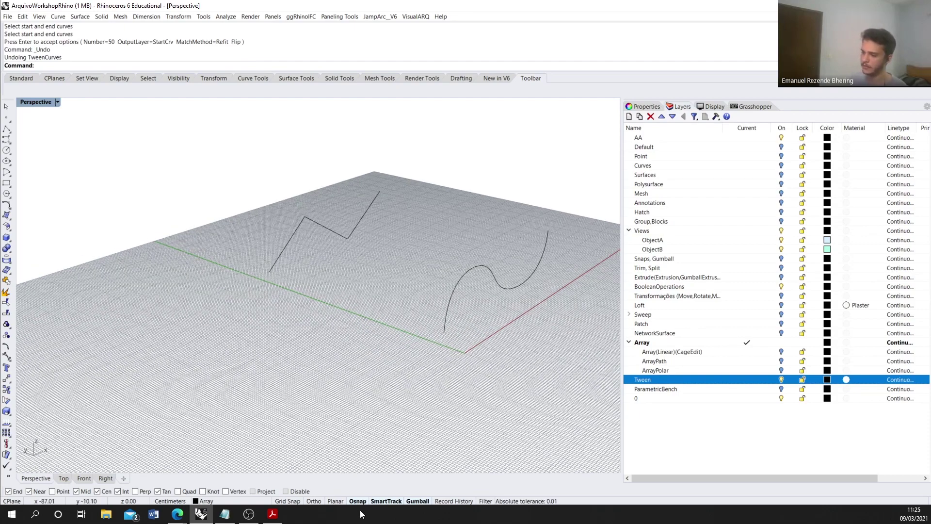
Step: Enable Record History and generate 50 tween curves between the S-shaped curve and the zigzag polyline
click(448, 500)
scroll(424, 432, down, 3)
drag(505, 287, 267, 231)
text(weenCurves)
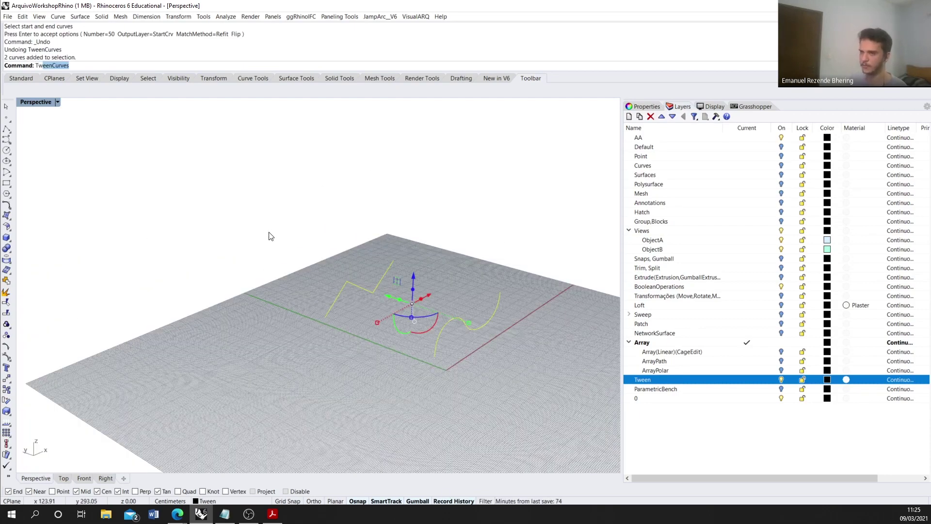
key(Return)
key(Return)
Step: Raise the far end point of the zigzag polyline vertically to reshape the linked tween curves
click(358, 267)
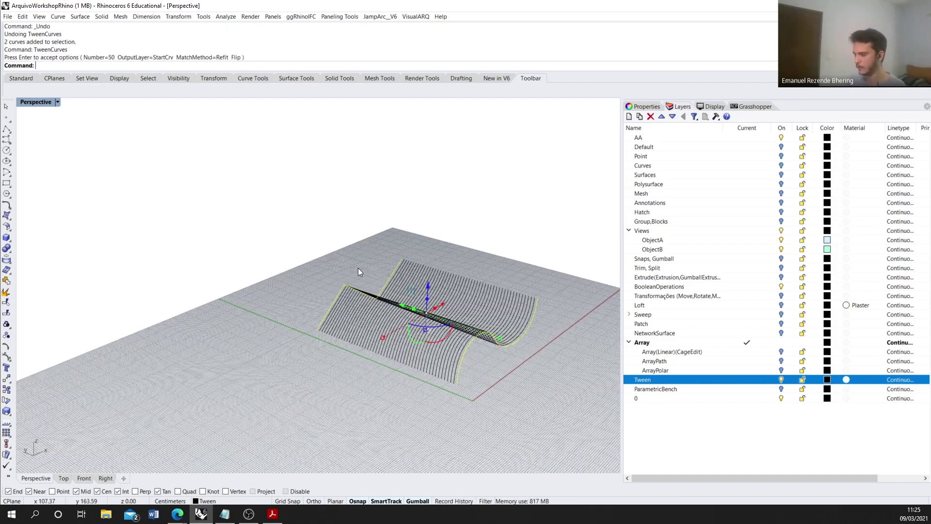
scroll(358, 268, up, 2)
scroll(407, 262, up, 1)
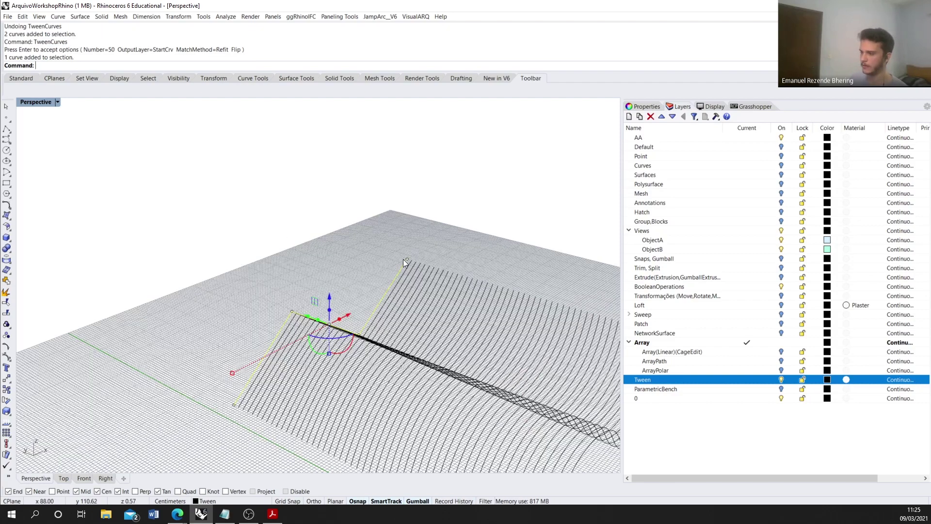
click(406, 258)
drag(406, 234, 409, 190)
scroll(352, 259, down, 5)
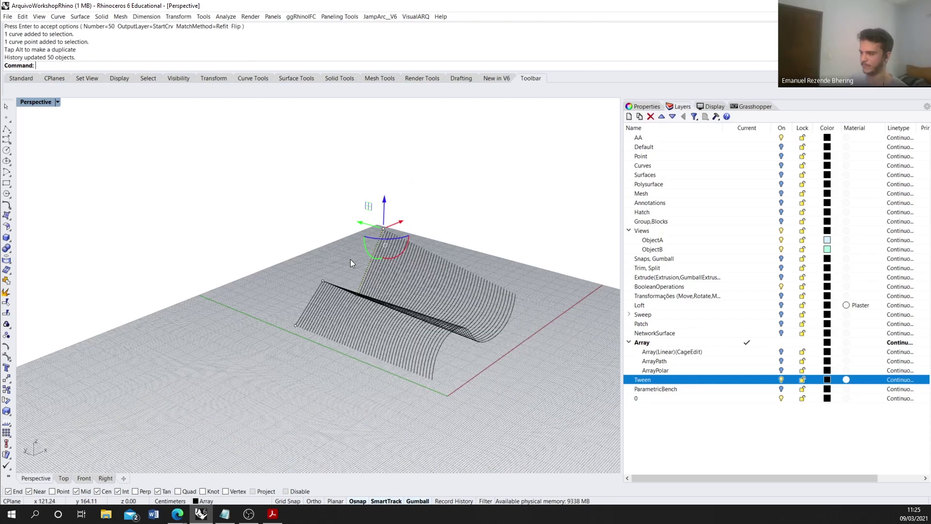
Step: Select the S-shaped curve and move one of its middle control points downward to reshape the linked tween curves
right_drag(352, 262, 331, 275)
click(393, 352)
click(395, 358)
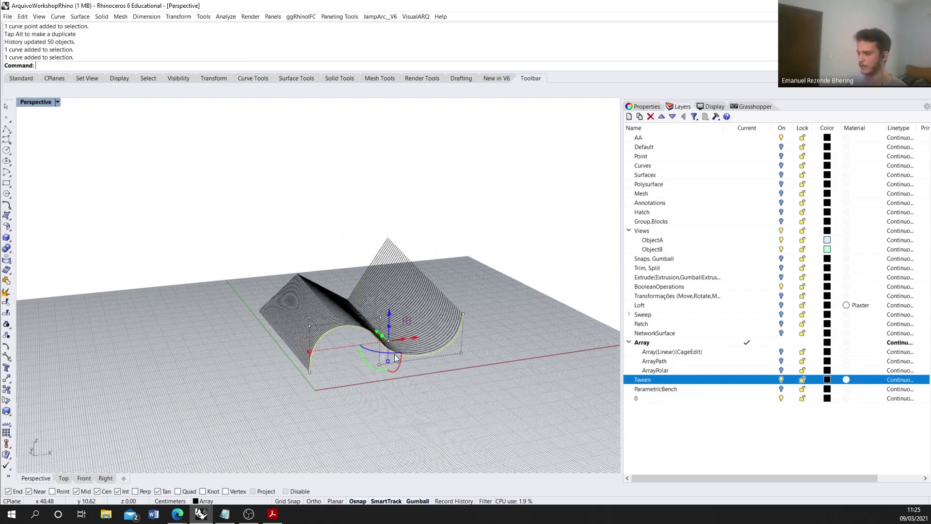
click(379, 318)
drag(380, 314, 377, 328)
right_drag(378, 329, 429, 338)
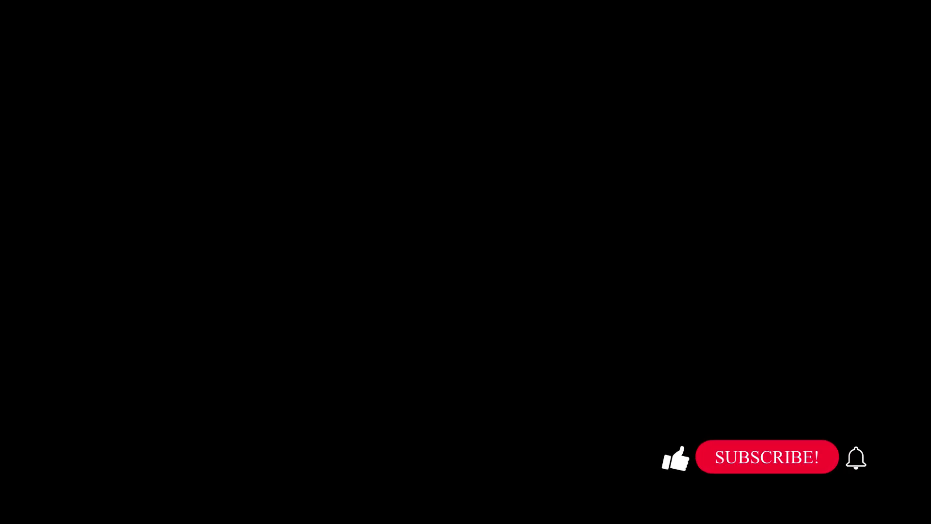